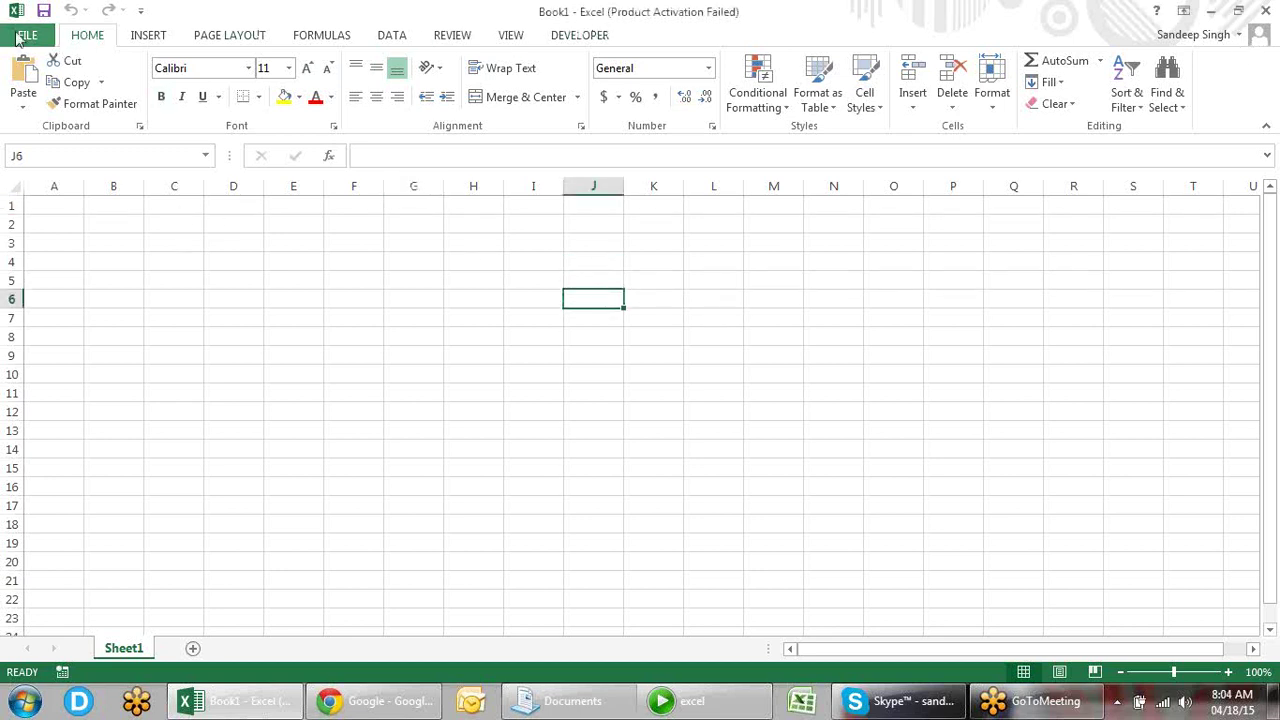
Step: Open the Add-ins page of Excel Options from the FILE menu
left_click(24, 36)
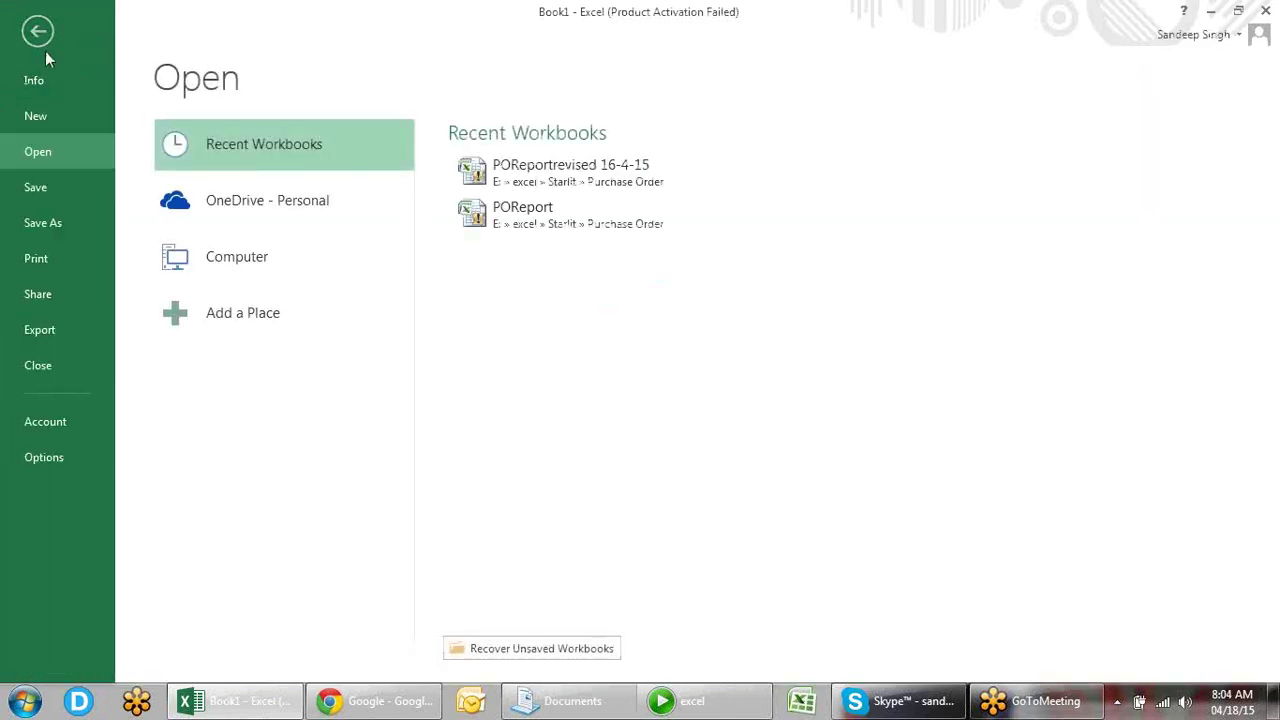
left_click(44, 457)
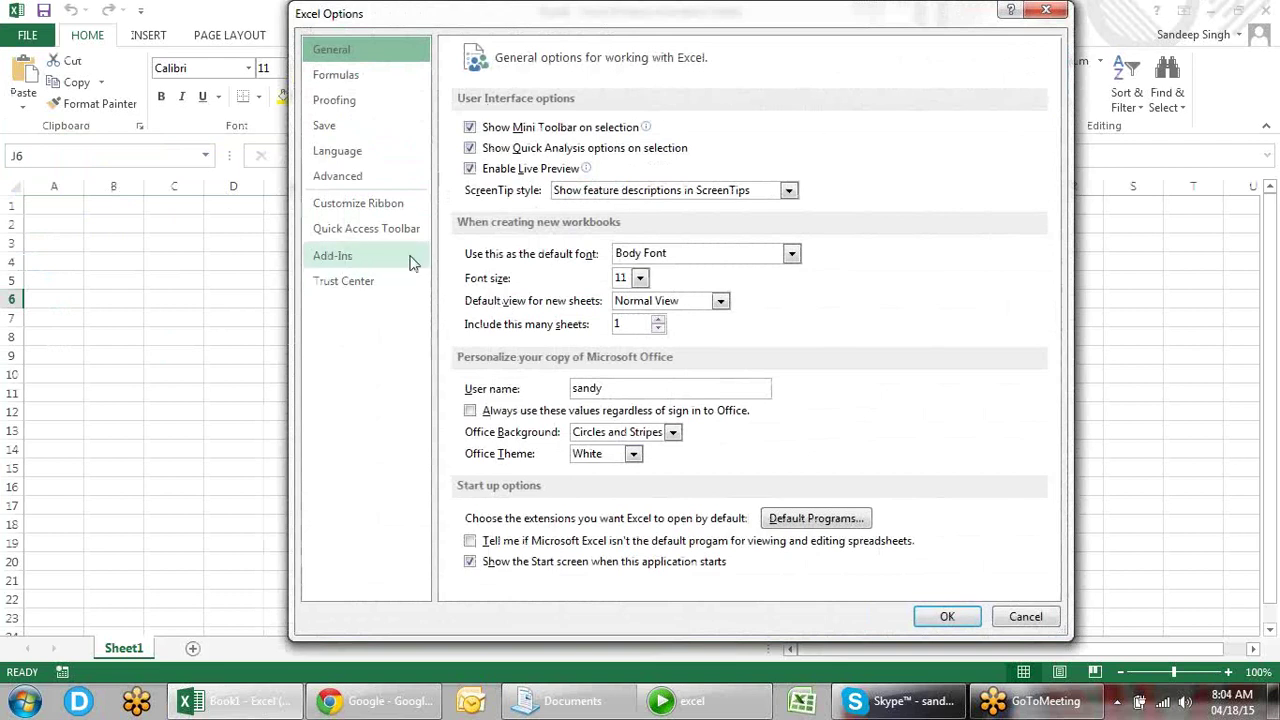
left_click(343, 260)
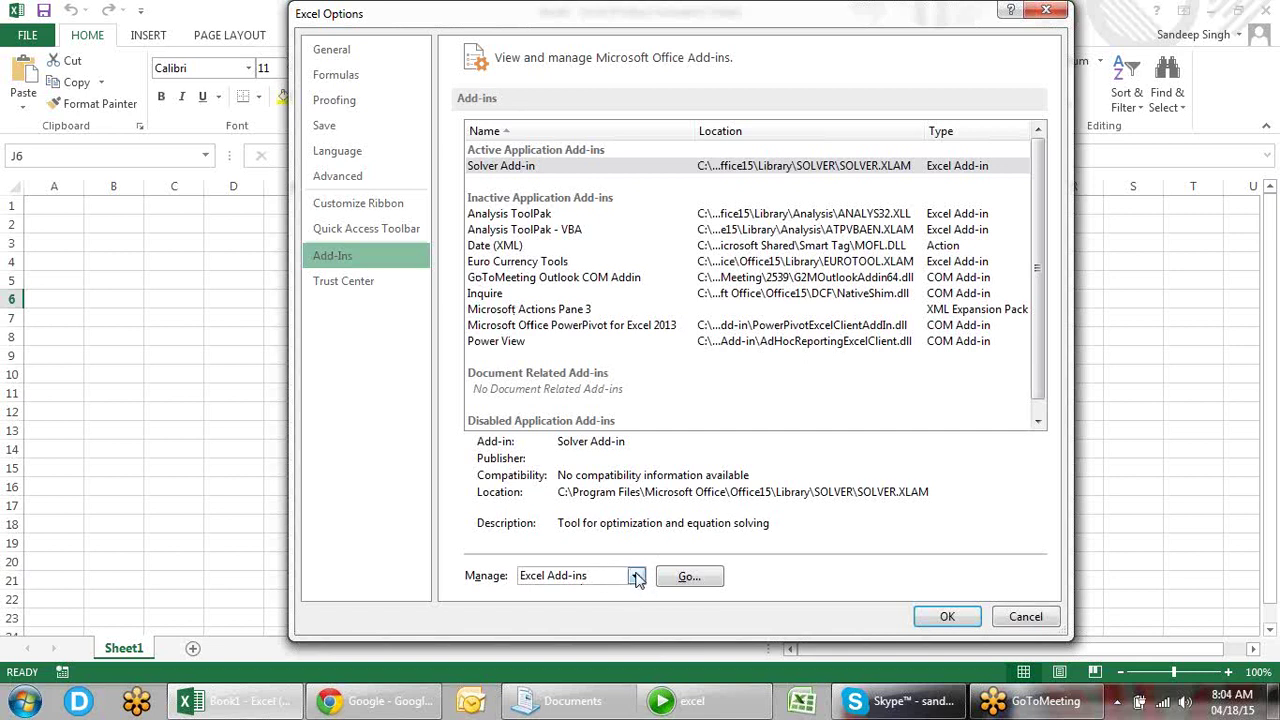
Step: Set Manage to COM Add-ins and tick PowerPivot for Excel 2013 in the COM Add-Ins list
left_click(636, 577)
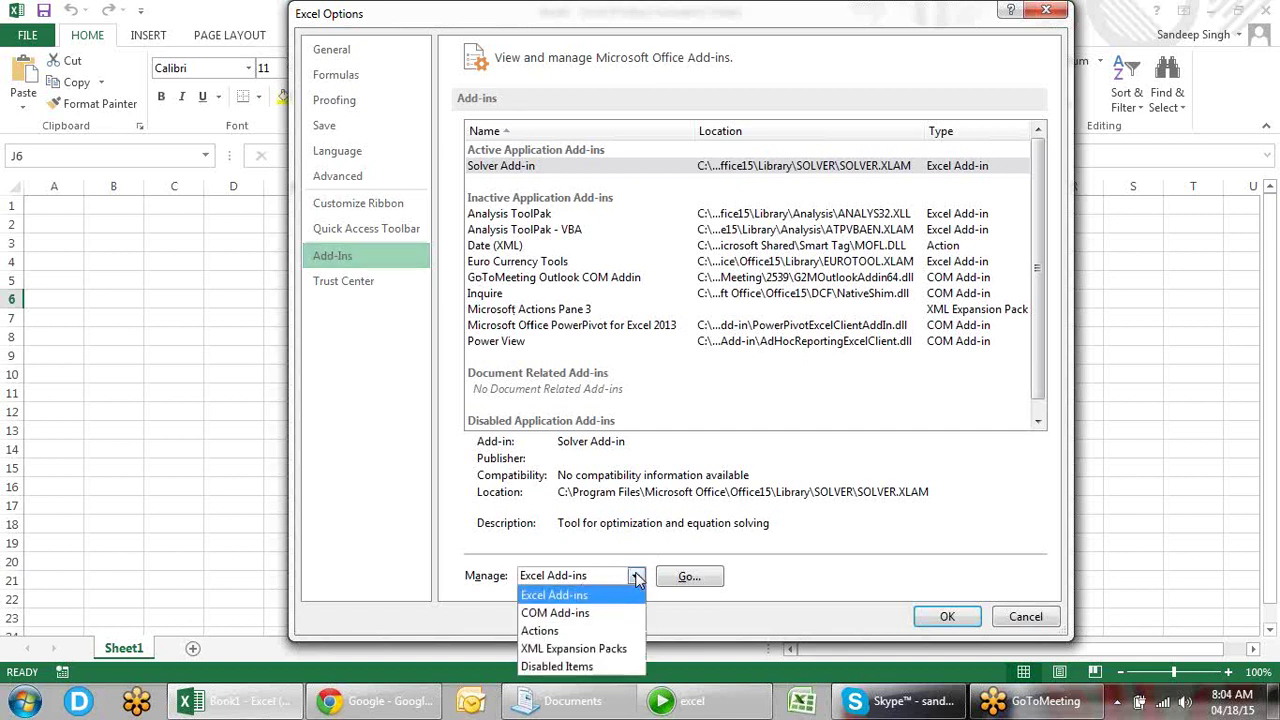
left_click(540, 614)
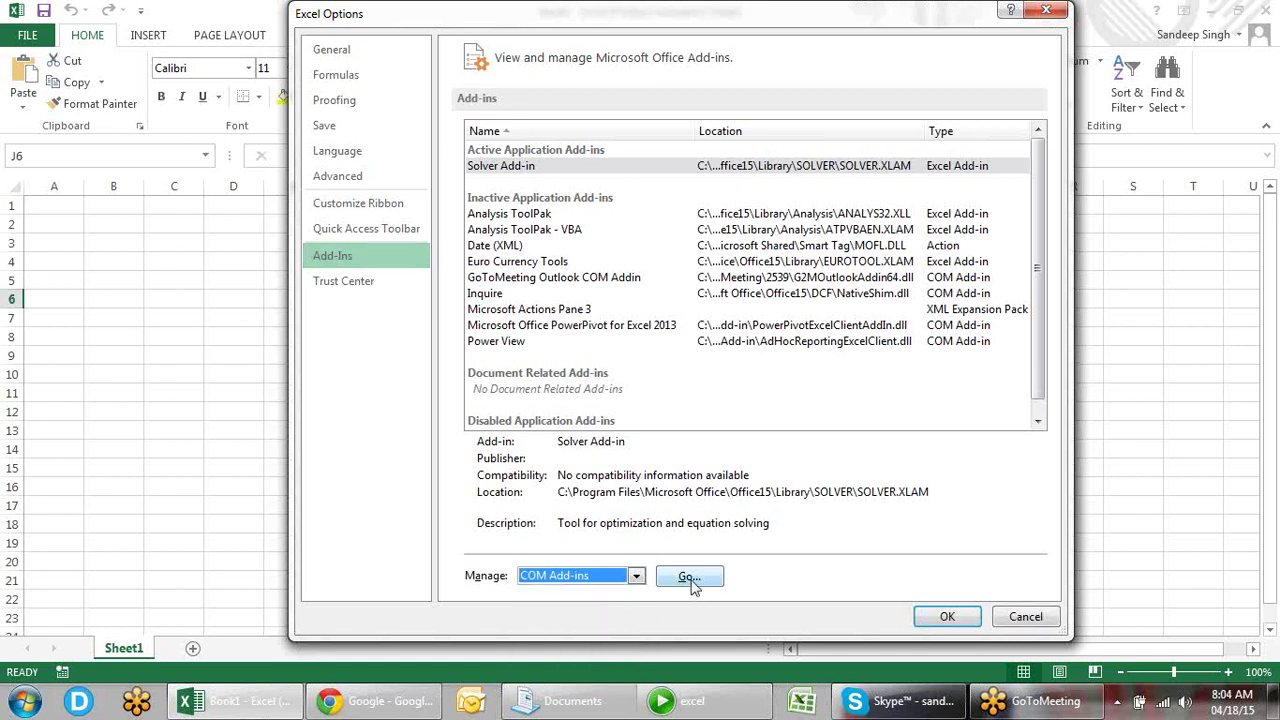
left_click(690, 578)
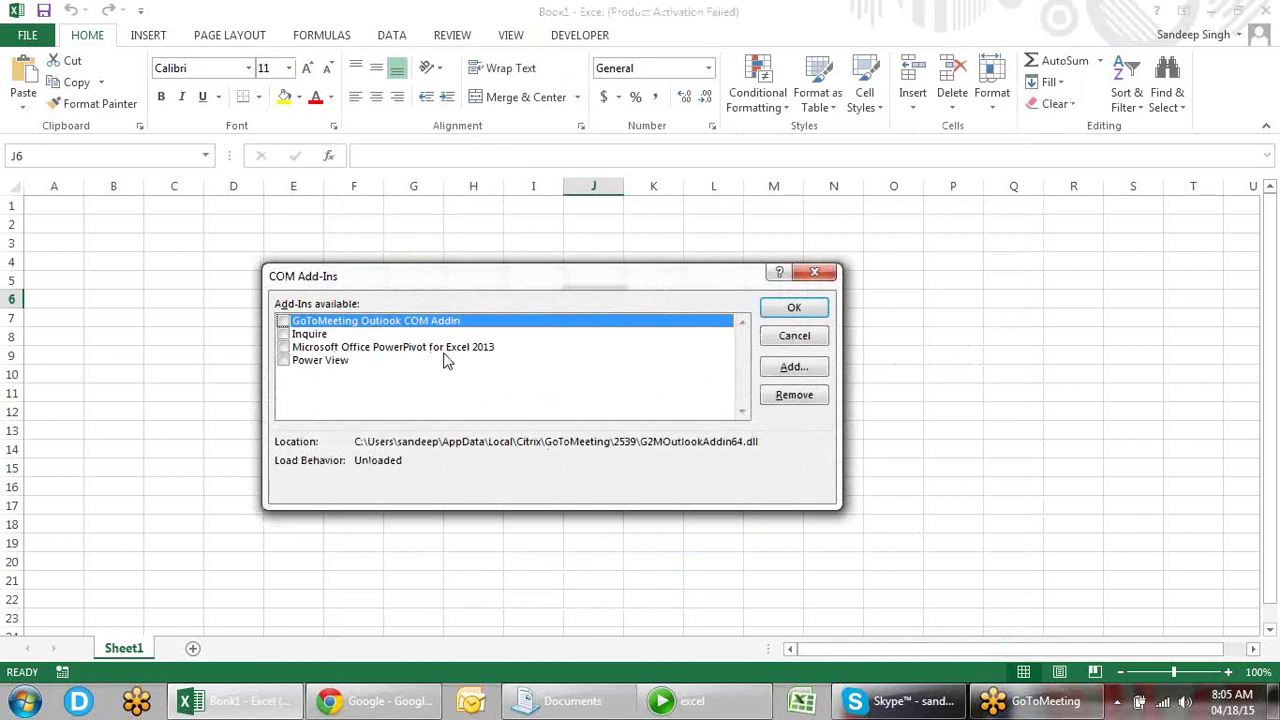
left_click(283, 347)
Step: Confirm the PowerPivot add-in and display the POWERPIVOT ribbon commands
left_click(801, 310)
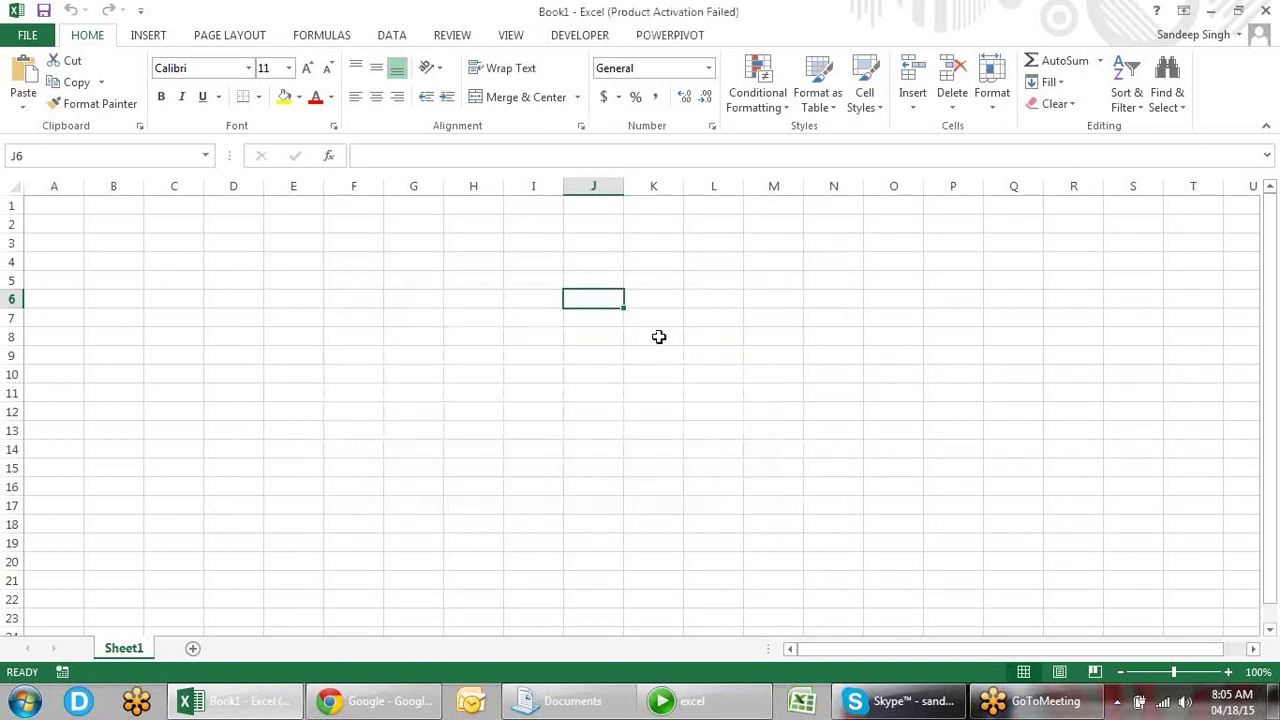
left_click(666, 36)
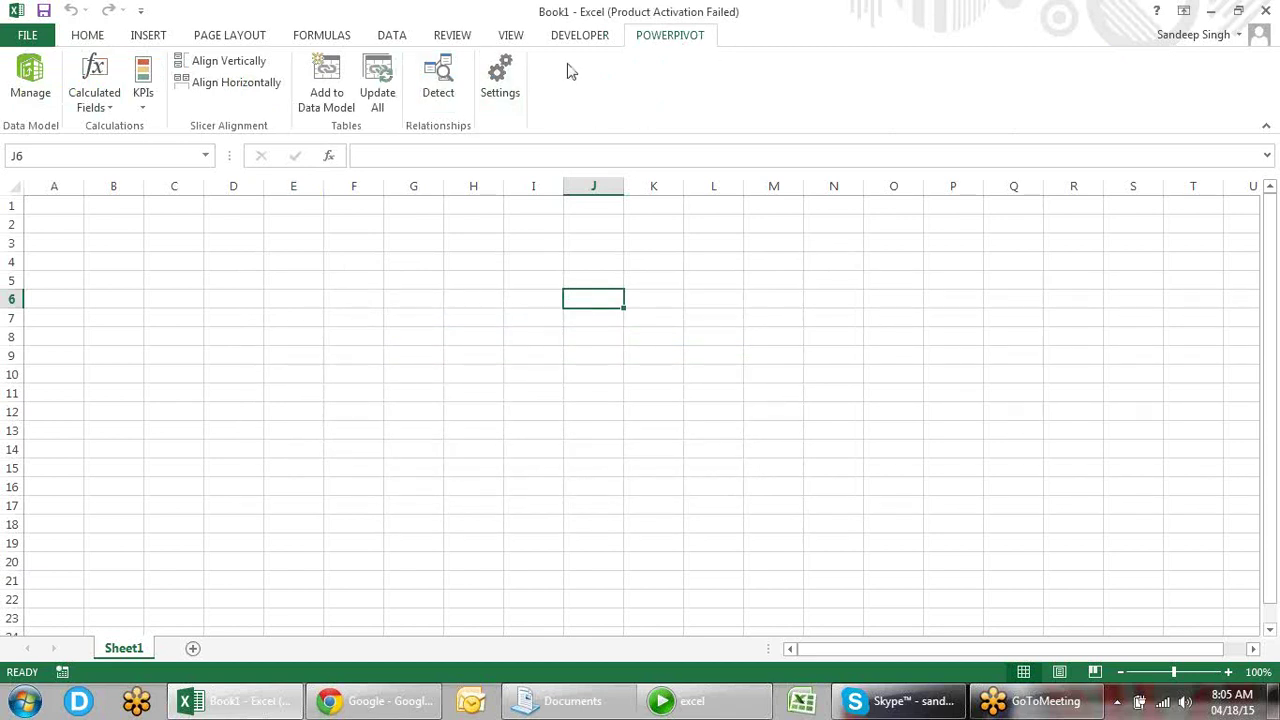
left_click(772, 296)
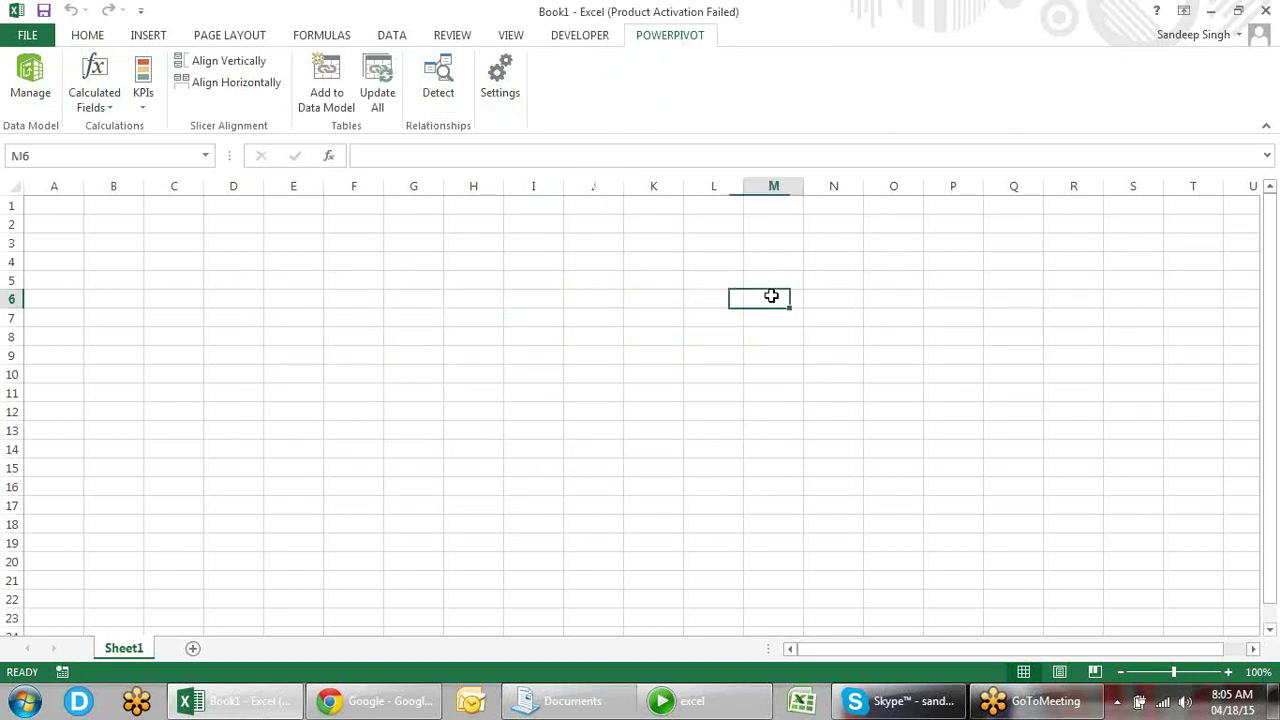
Step: Glance at the DEVELOPER tab, then return to the POWERPIVOT commands
left_click(582, 38)
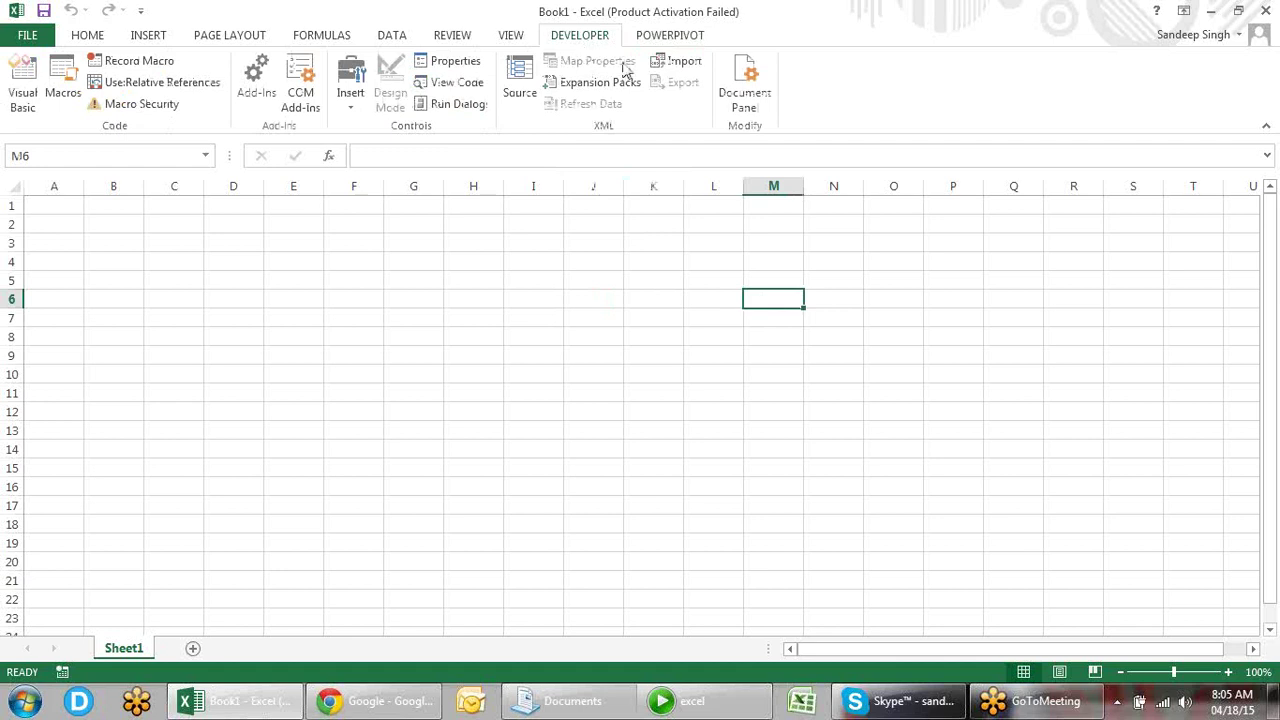
left_click(688, 38)
left_click(520, 282)
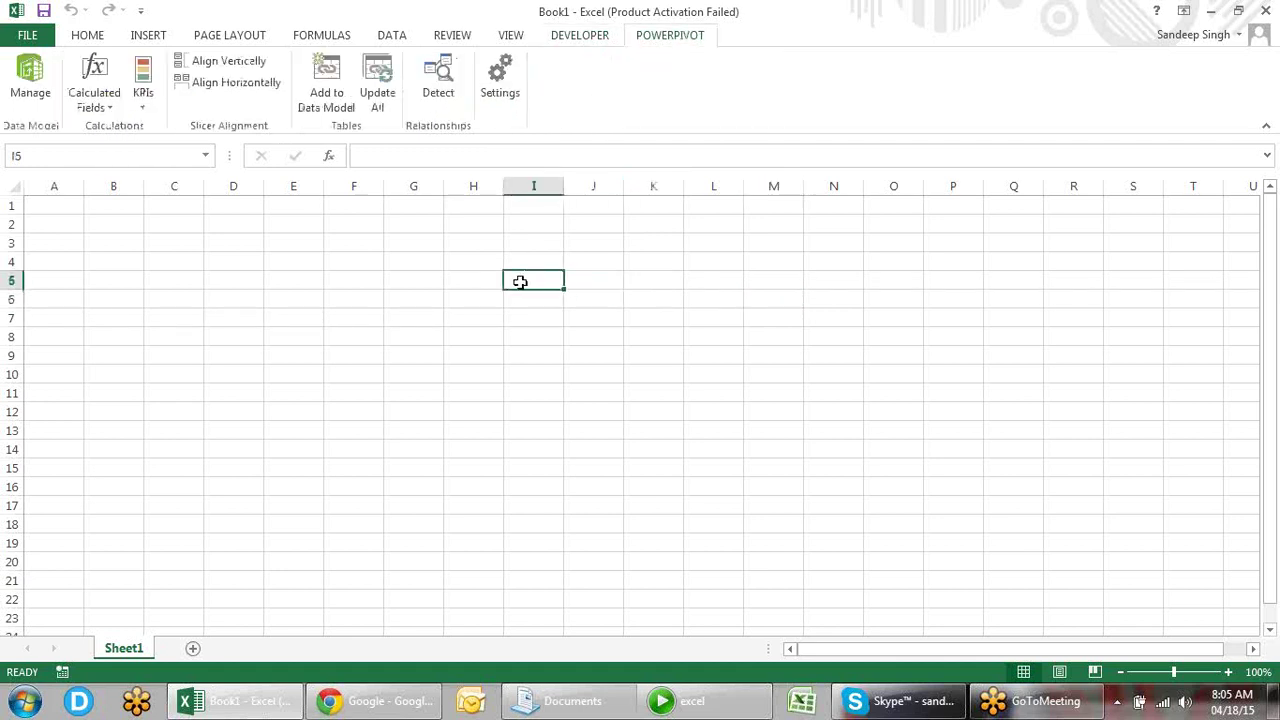
left_click(199, 258)
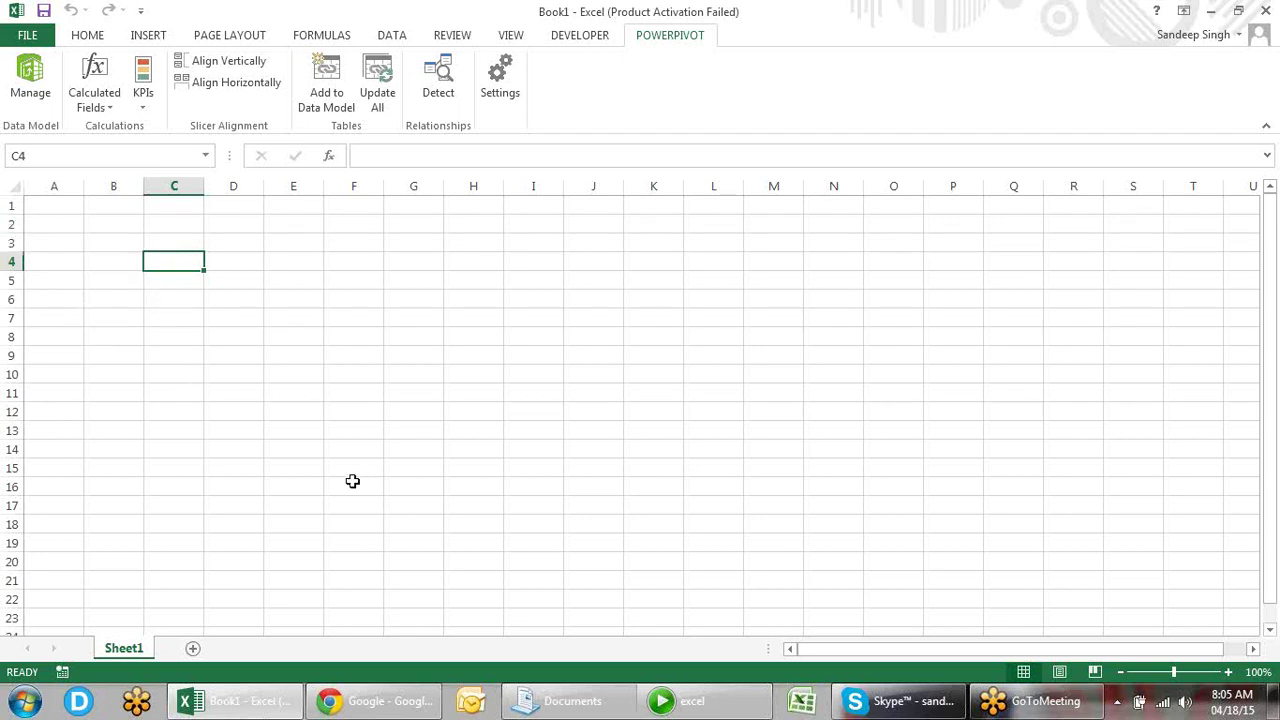
scroll(323, 574, "down", 2)
scroll(322, 540, "up", 2)
Step: From the desktop's excel folder shortcut, open the powerpivot workbook in Excel
left_click(1212, 12)
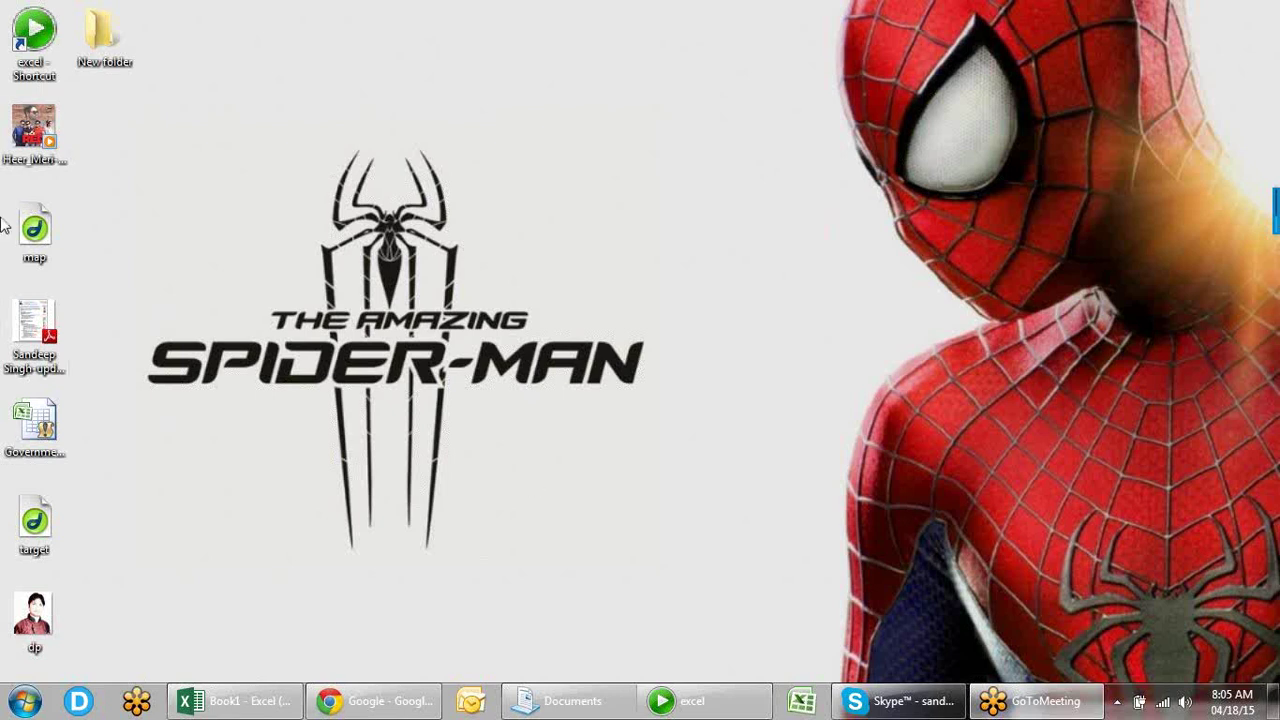
double_click(35, 60)
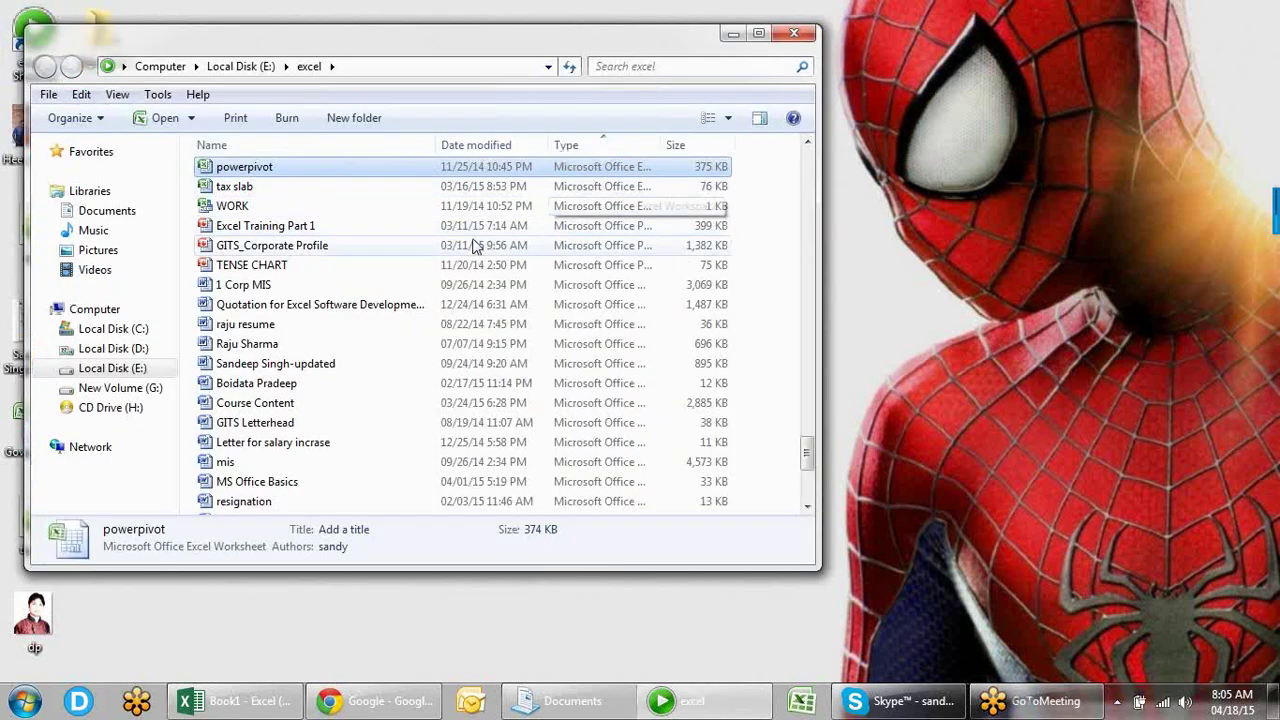
type("pr")
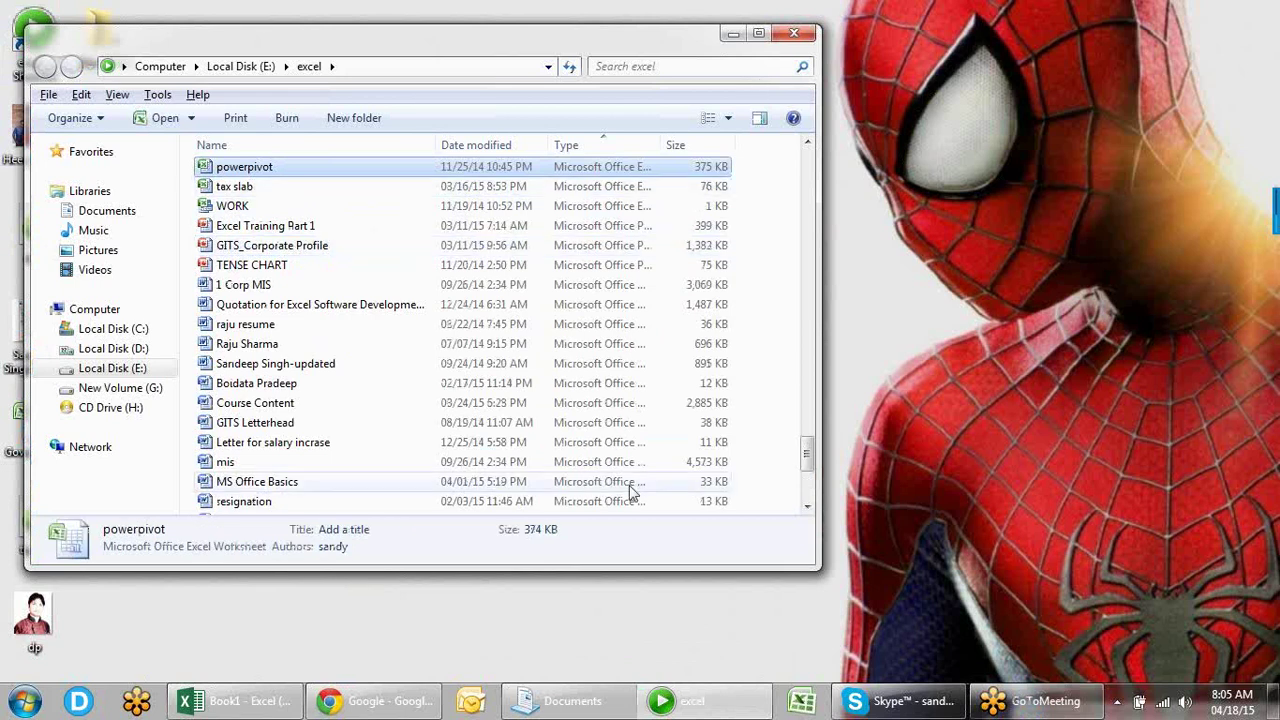
left_click_drag(222, 170, 558, 409)
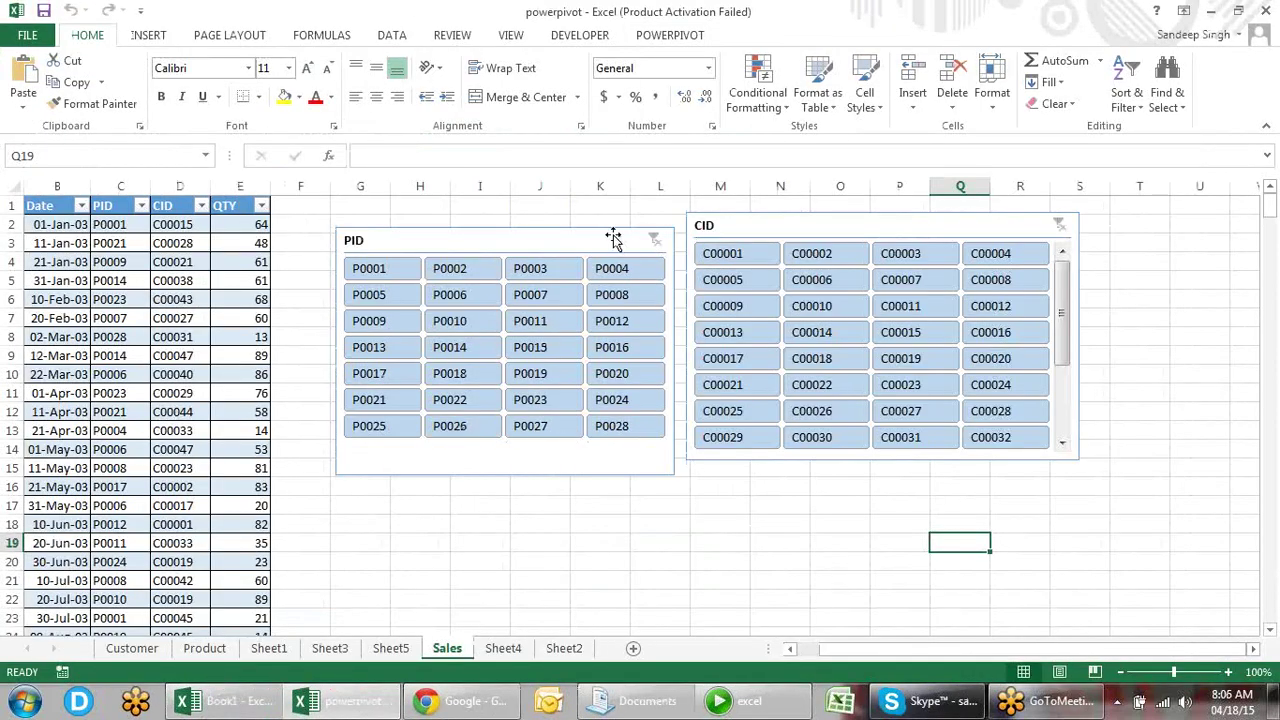
Step: Delete the PID and CID slicers from the Sales sheet
left_click(612, 240)
key("Delete")
left_click(894, 214)
key("Delete")
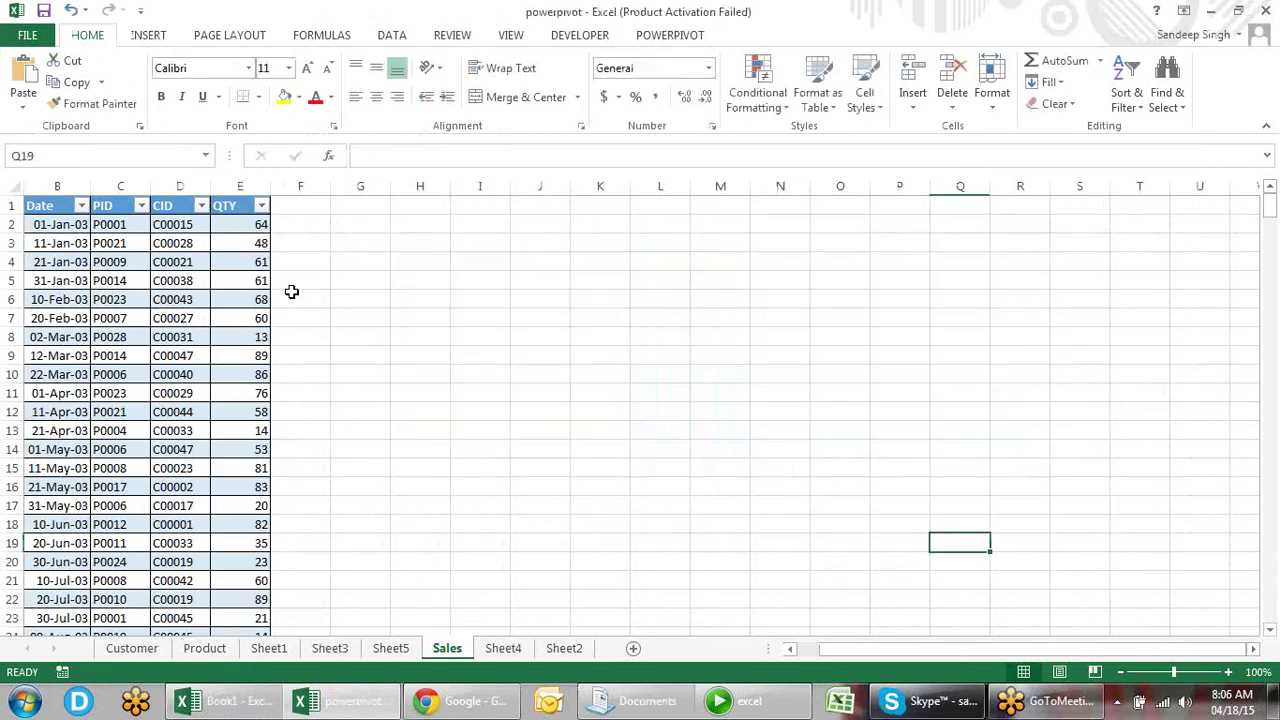
Step: Browse Sheet3, Sheet5, Sales and Sheet4, ending on Sheet2
left_click(333, 648)
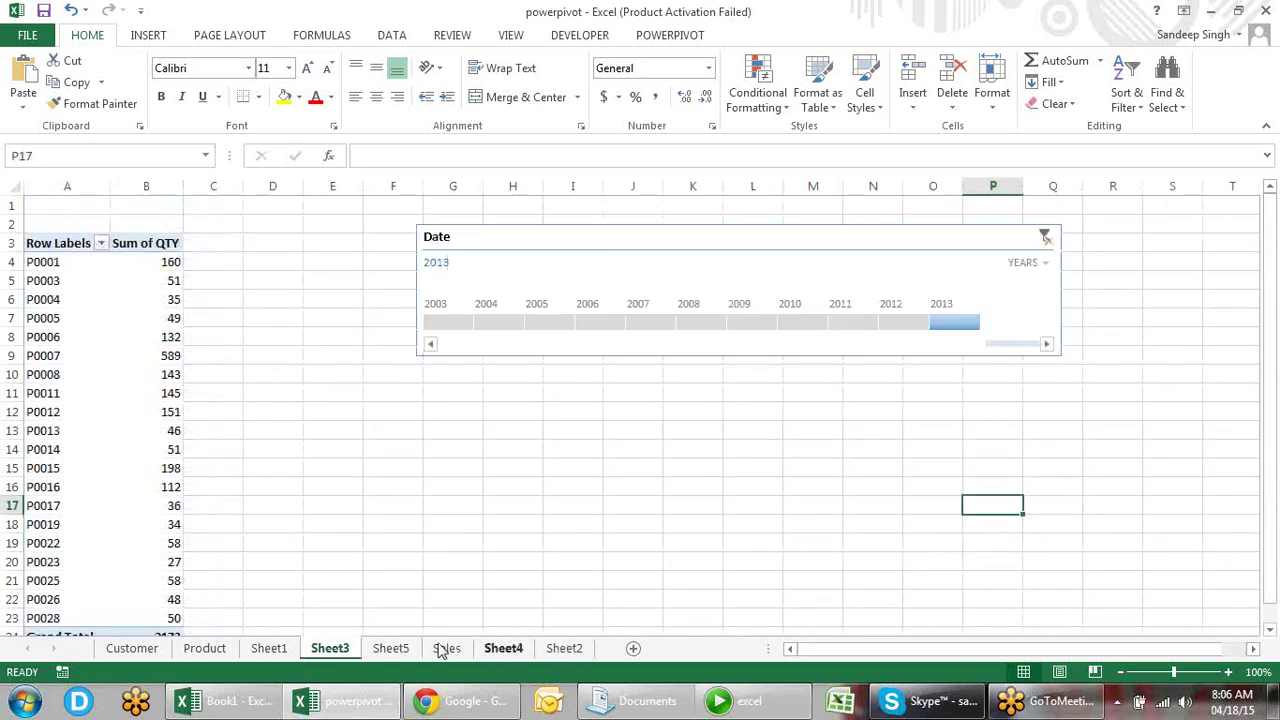
left_click(391, 648)
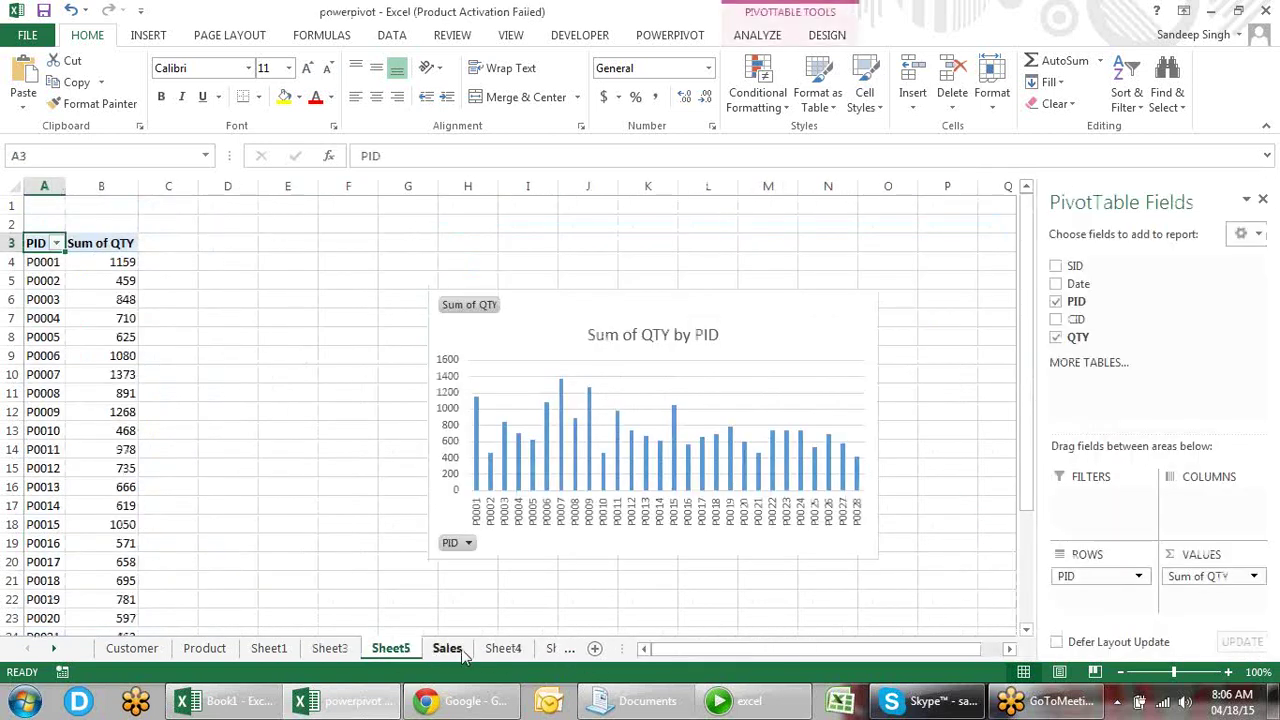
left_click(463, 652)
left_click(503, 650)
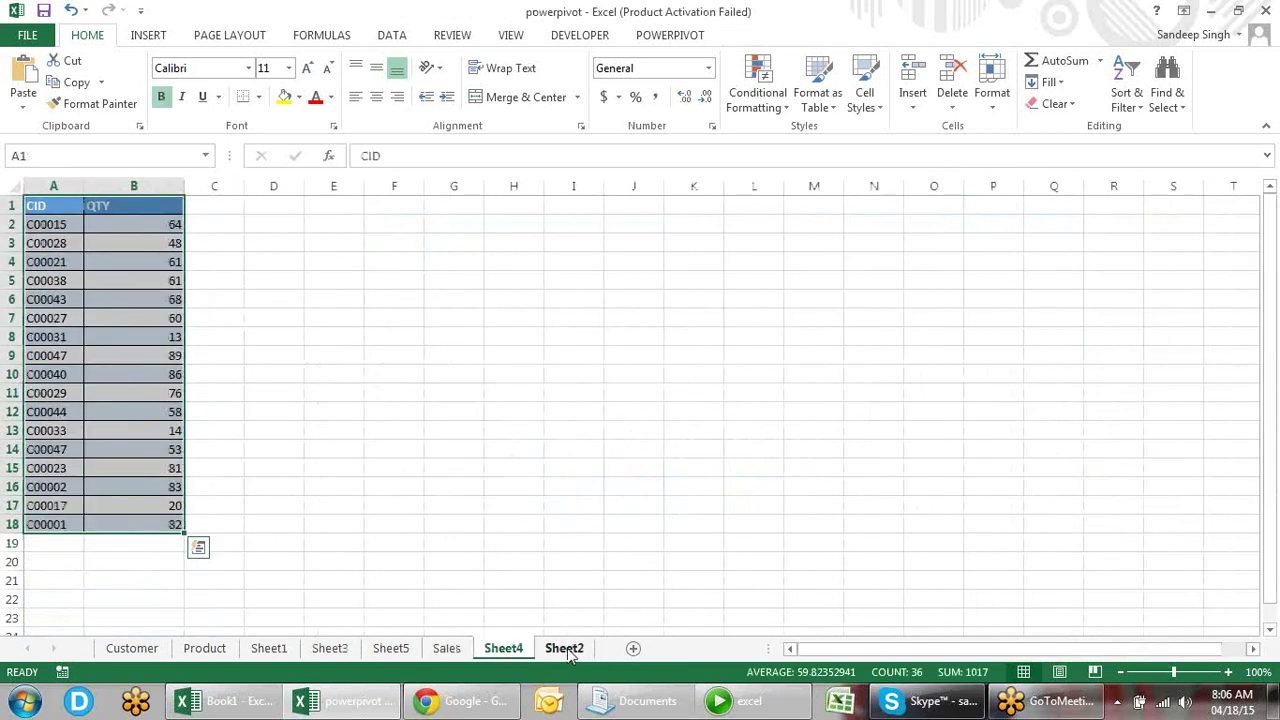
left_click(566, 650)
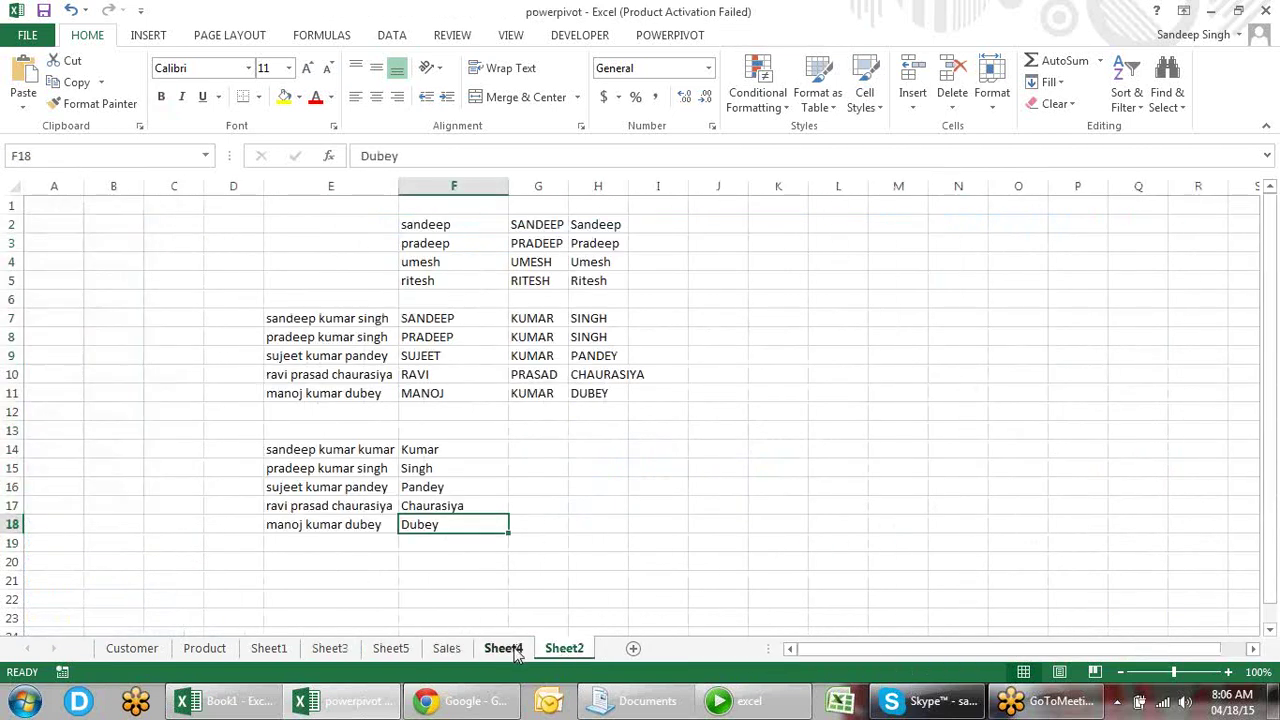
Step: Clear all the name data in B1:J20 on Sheet2
left_click(615, 580)
left_click(11, 244)
left_click(126, 205)
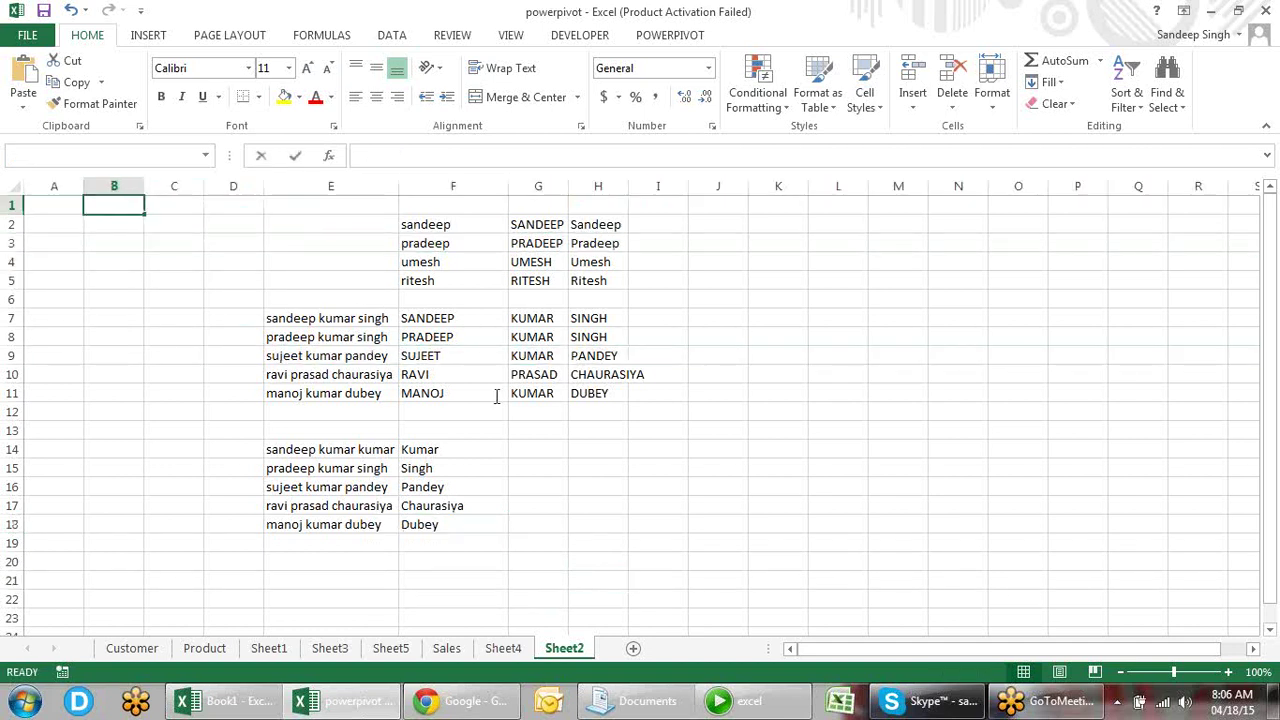
left_click(530, 412)
left_click(558, 466)
mouse_move(718, 561)
left_mouse_down()
mouse_move(620, 434)
mouse_move(177, 246)
mouse_move(129, 209)
left_mouse_up()
key("Delete")
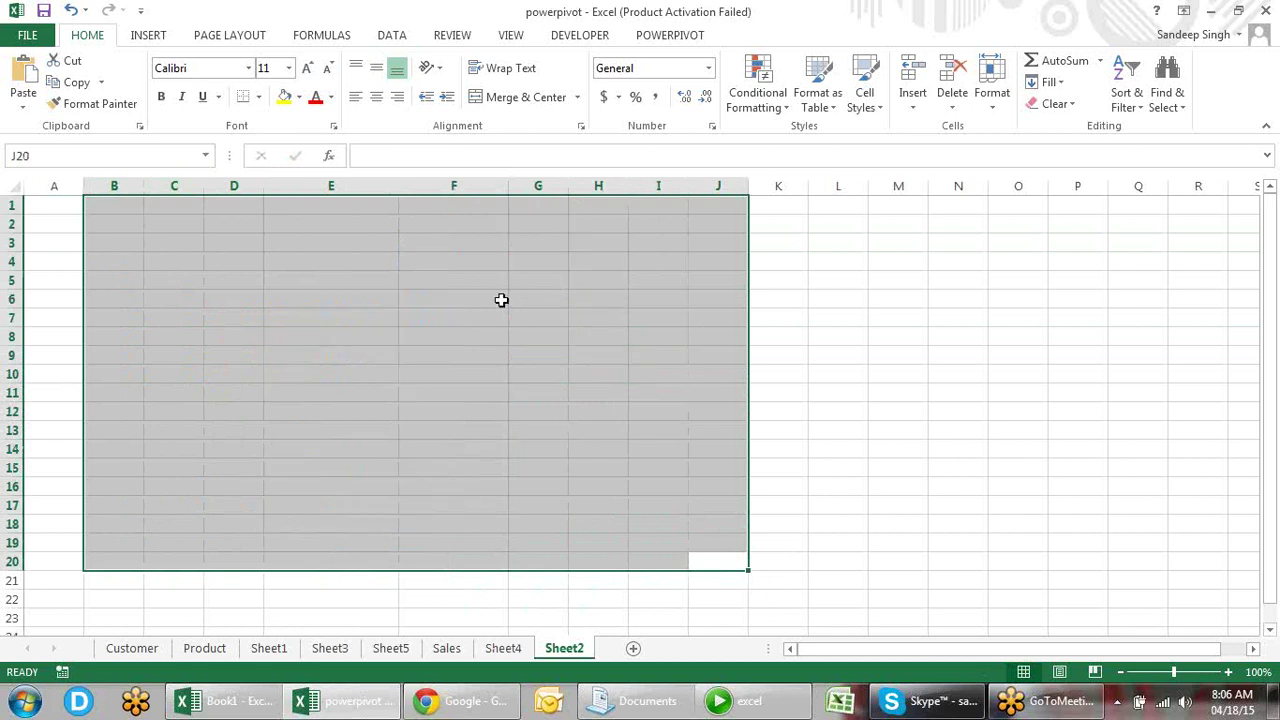
left_click(780, 277)
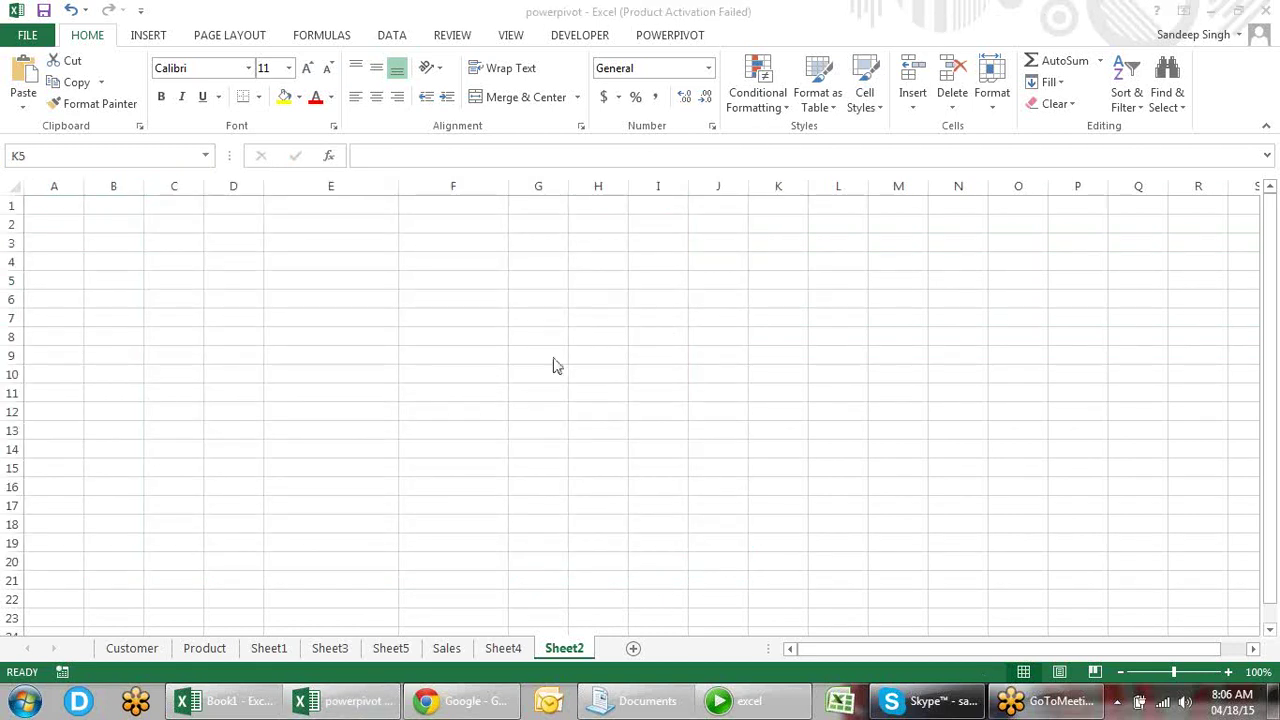
Step: Select Sheet1 through Sheet5 and remove them with Home > Delete Sheet
left_click(118, 651)
left_click(205, 649)
left_click(275, 650)
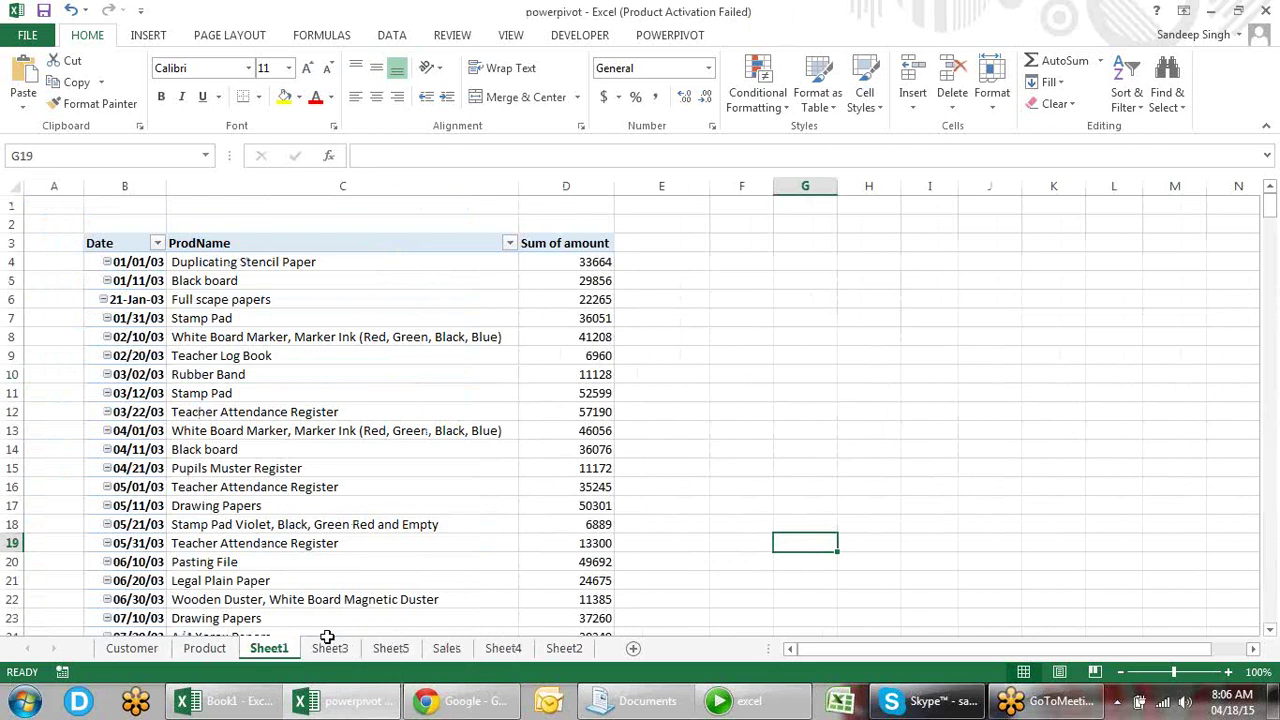
key("alt+h")
key("d")
key("s")
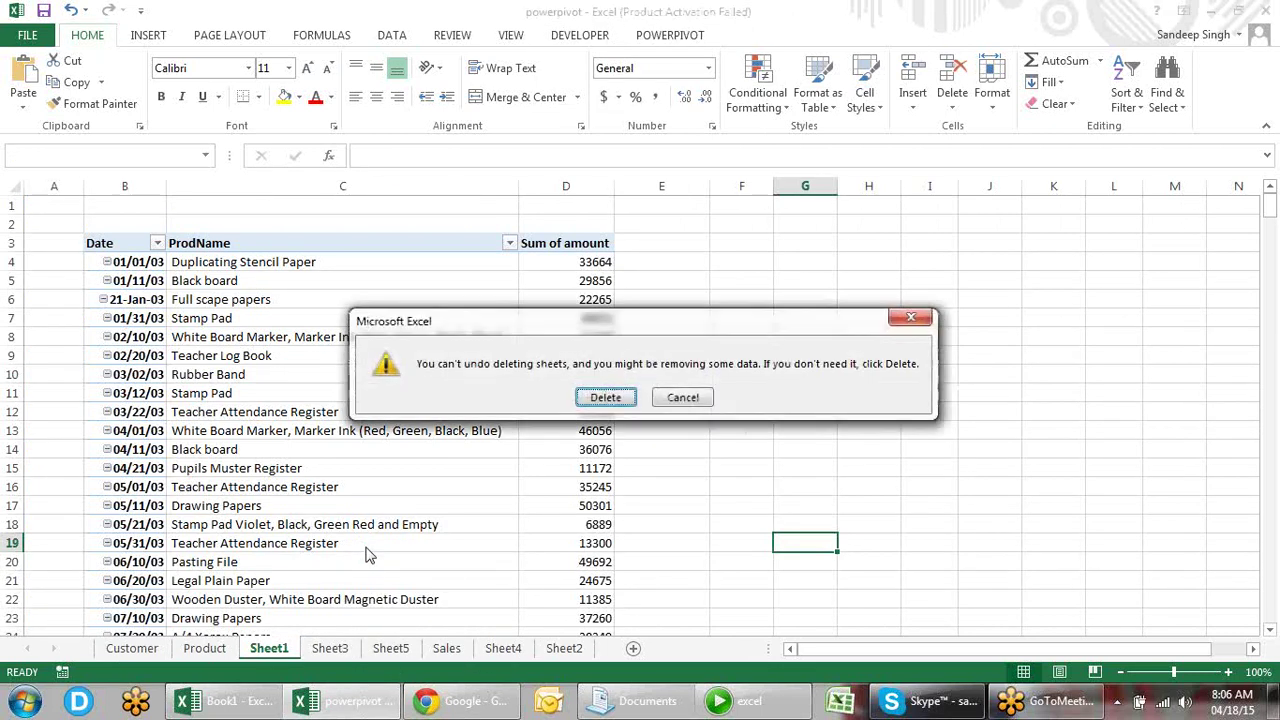
key("Return")
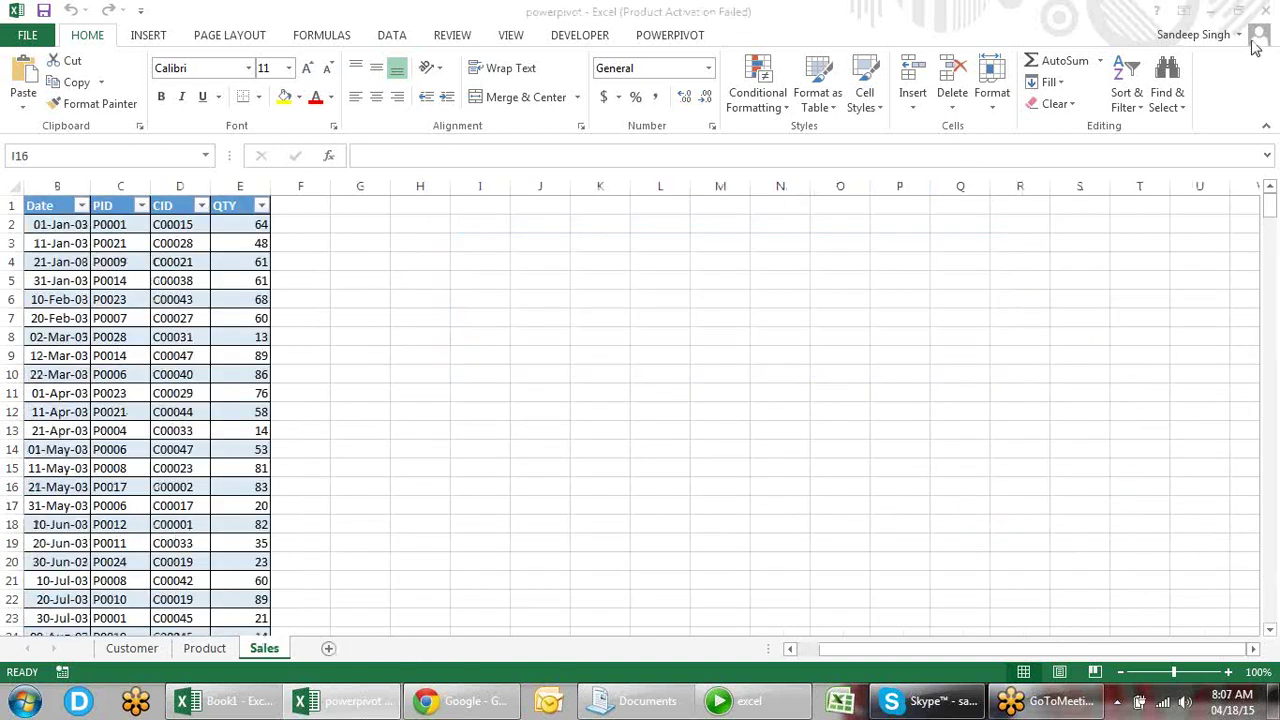
left_click(478, 317)
Step: Check on TABLE TOOLS Design that the CID/CustName/City table is named customer
left_click(133, 649)
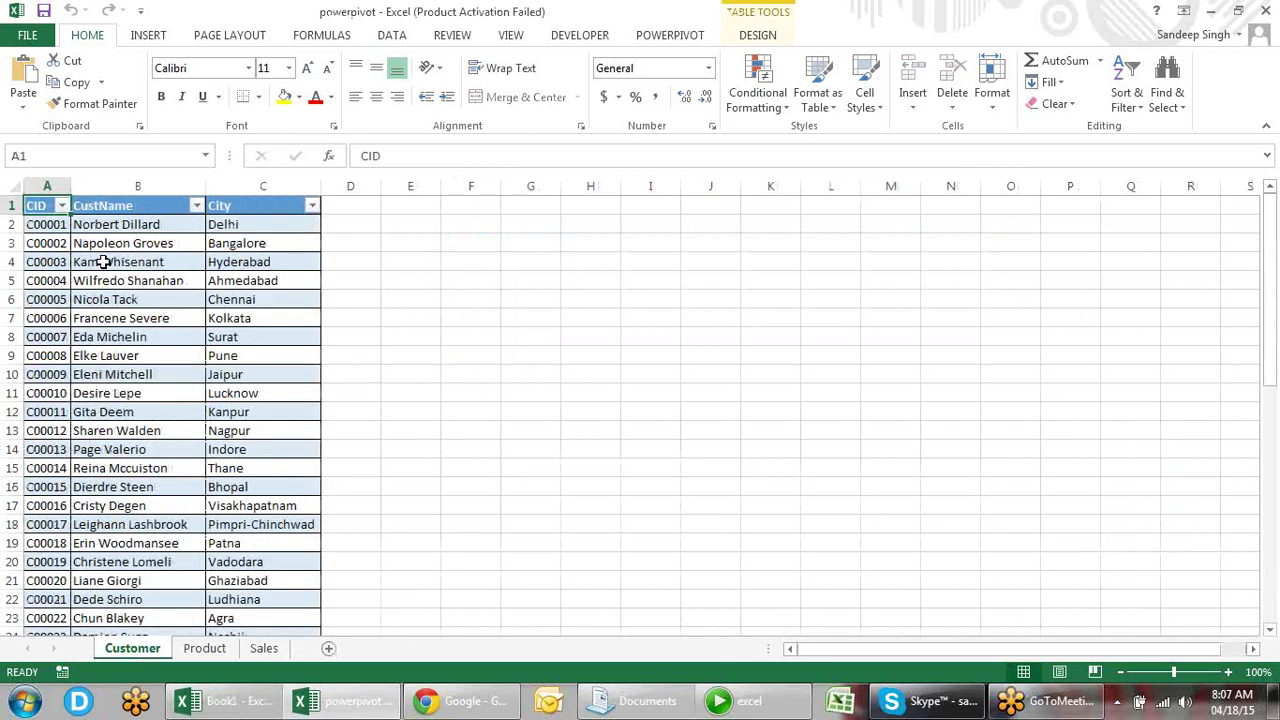
left_click(41, 224)
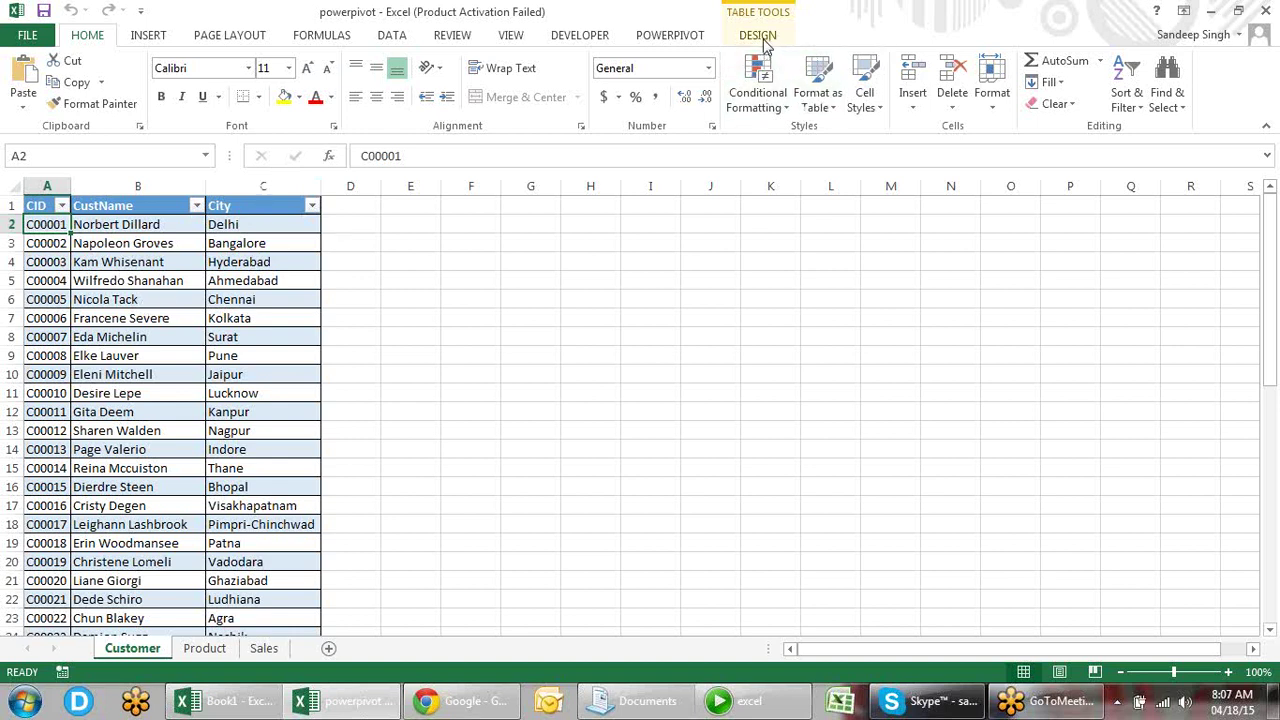
left_click(160, 285)
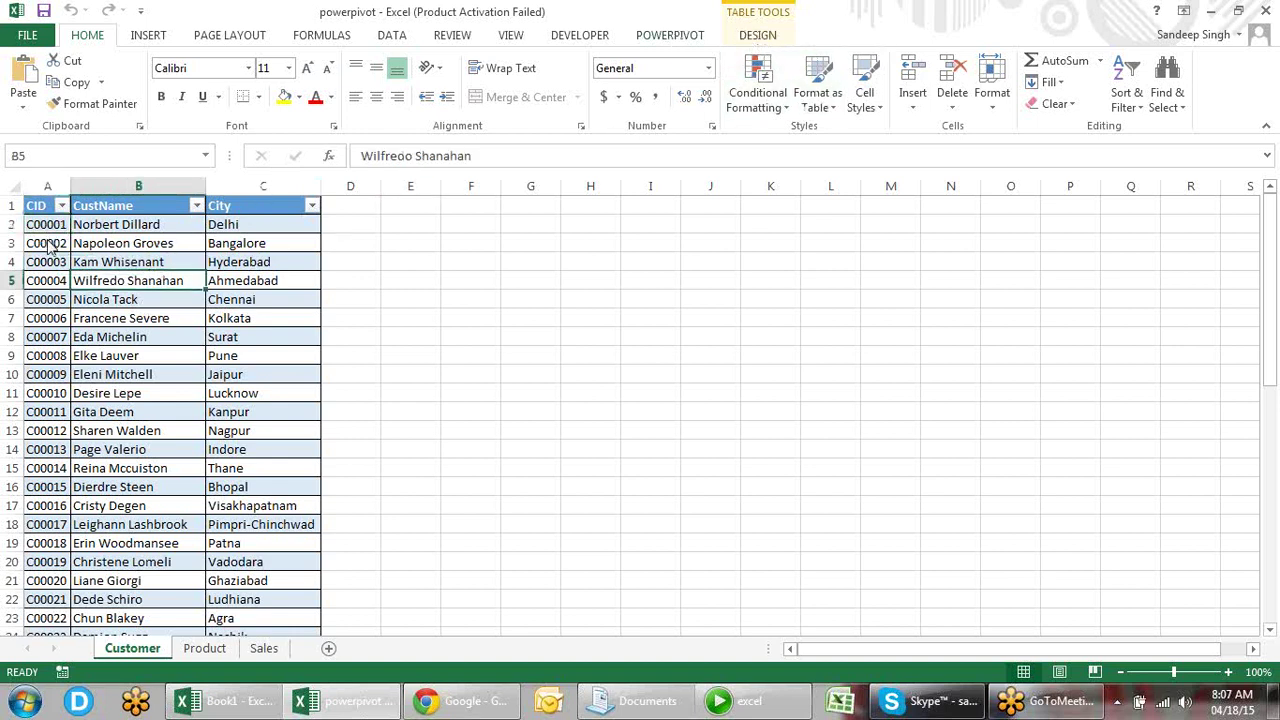
left_click(775, 14)
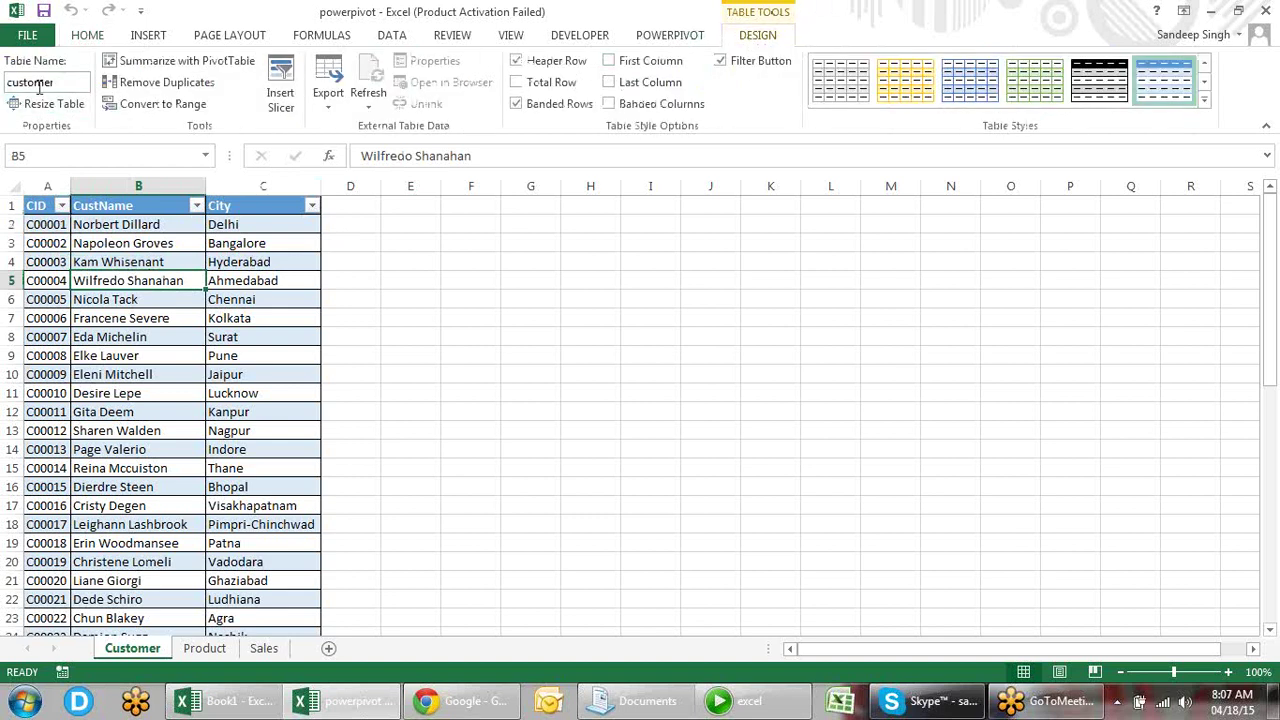
left_click(435, 281)
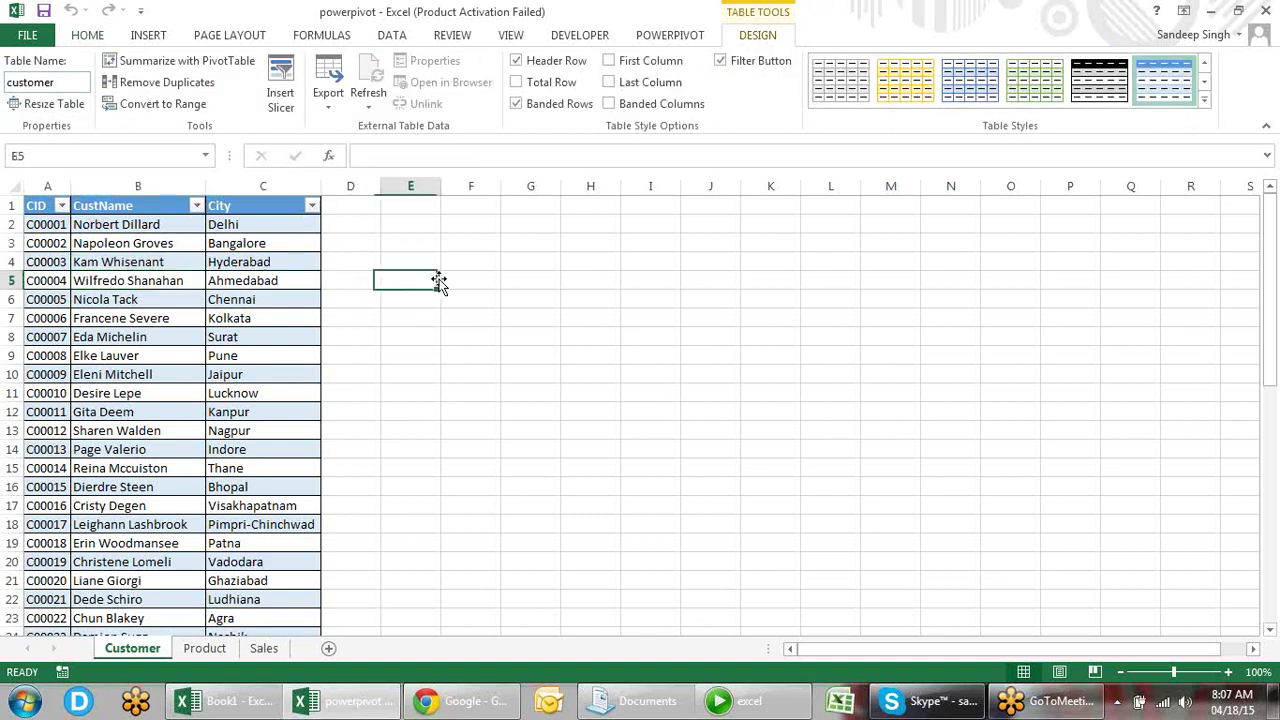
left_click(148, 262)
left_click_drag(42, 226, 20, 298)
left_click(143, 230)
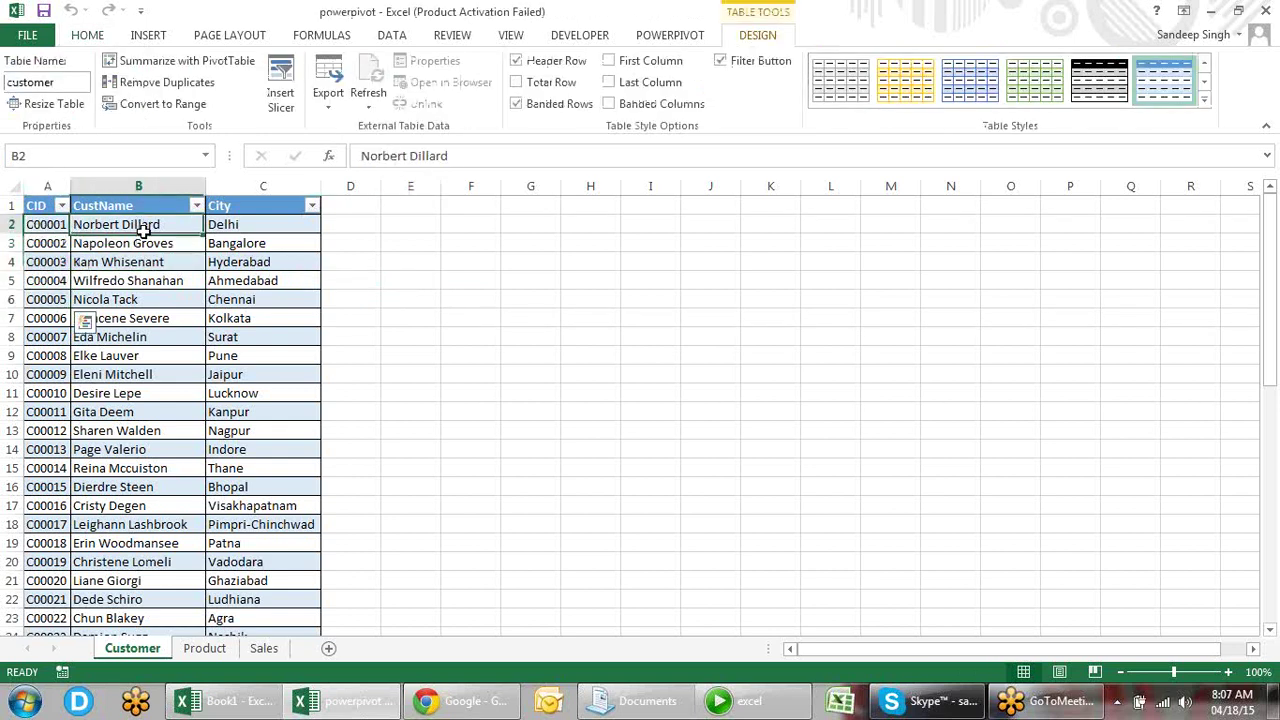
left_click_drag(143, 230, 141, 277)
left_click(246, 223)
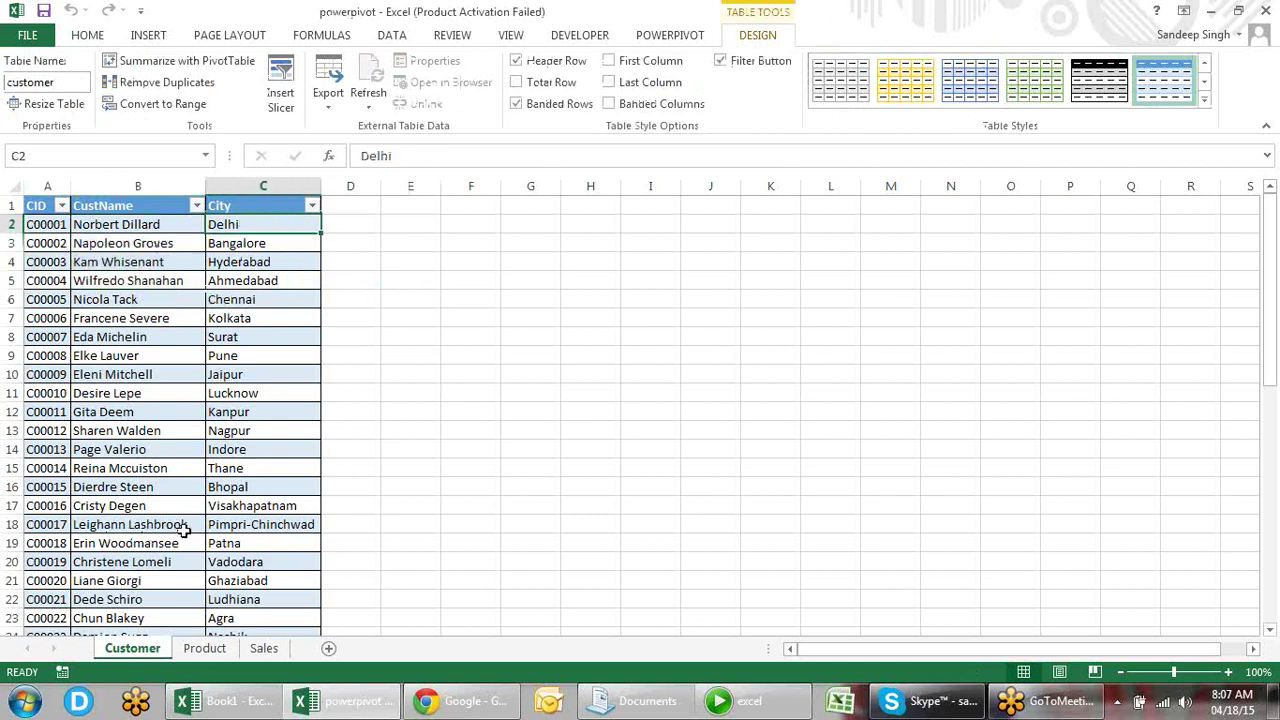
Step: Inspect Product table cells (P0002, price 516) to confirm its name is Product, then go to Sales
left_click(205, 649)
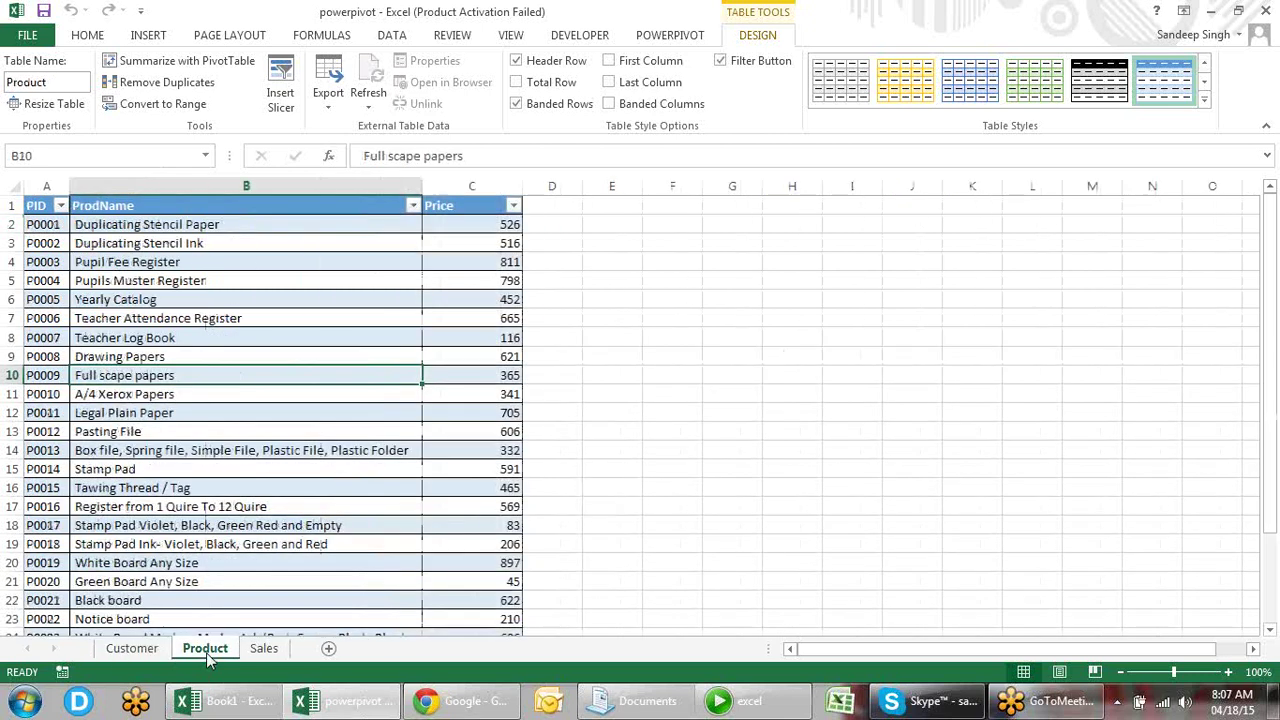
left_click(58, 243)
left_click(192, 243)
left_click(463, 249)
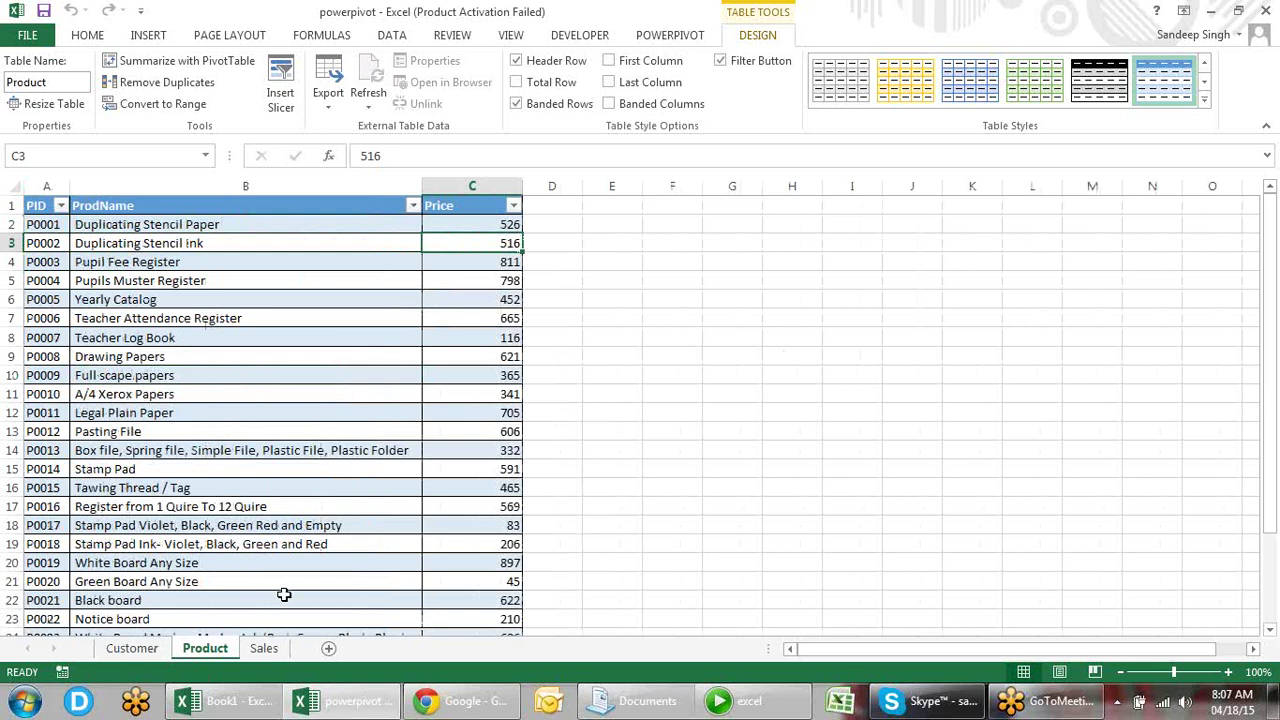
left_click(265, 648)
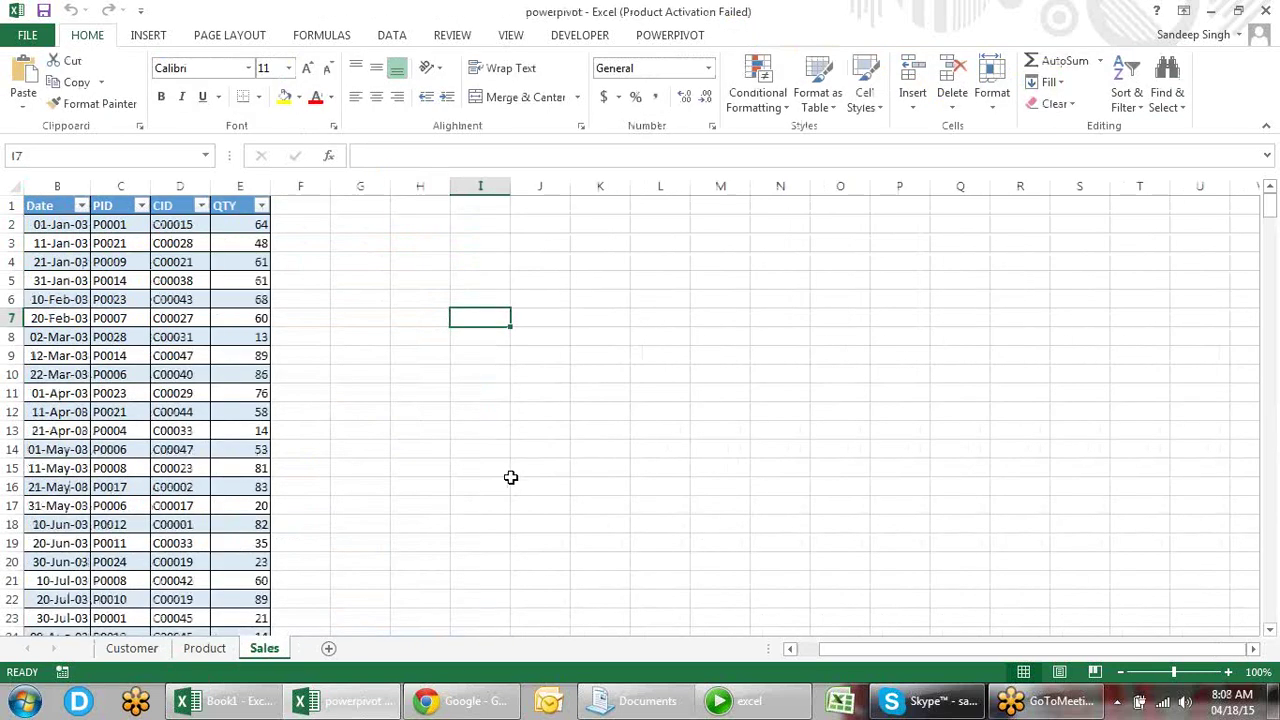
Step: Select the first sale's Date, PID, CID and QTY 64 cells, then return to Customer
left_click(62, 224)
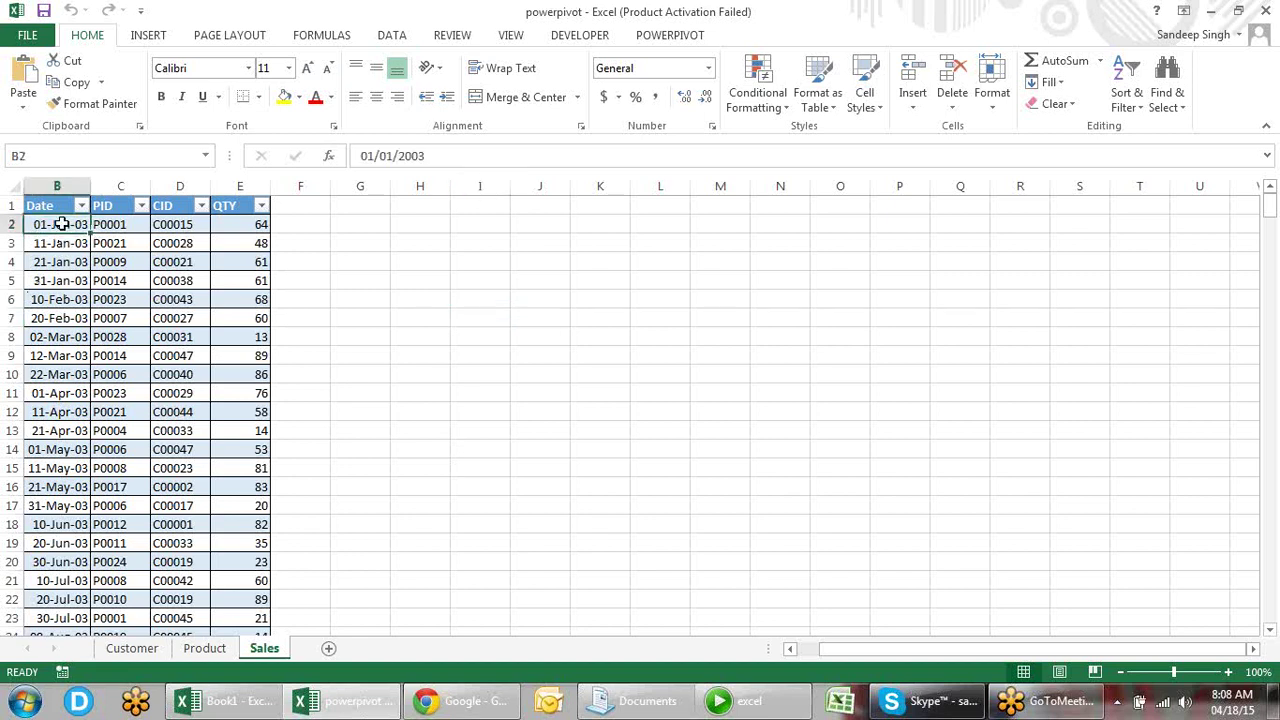
left_click(113, 226)
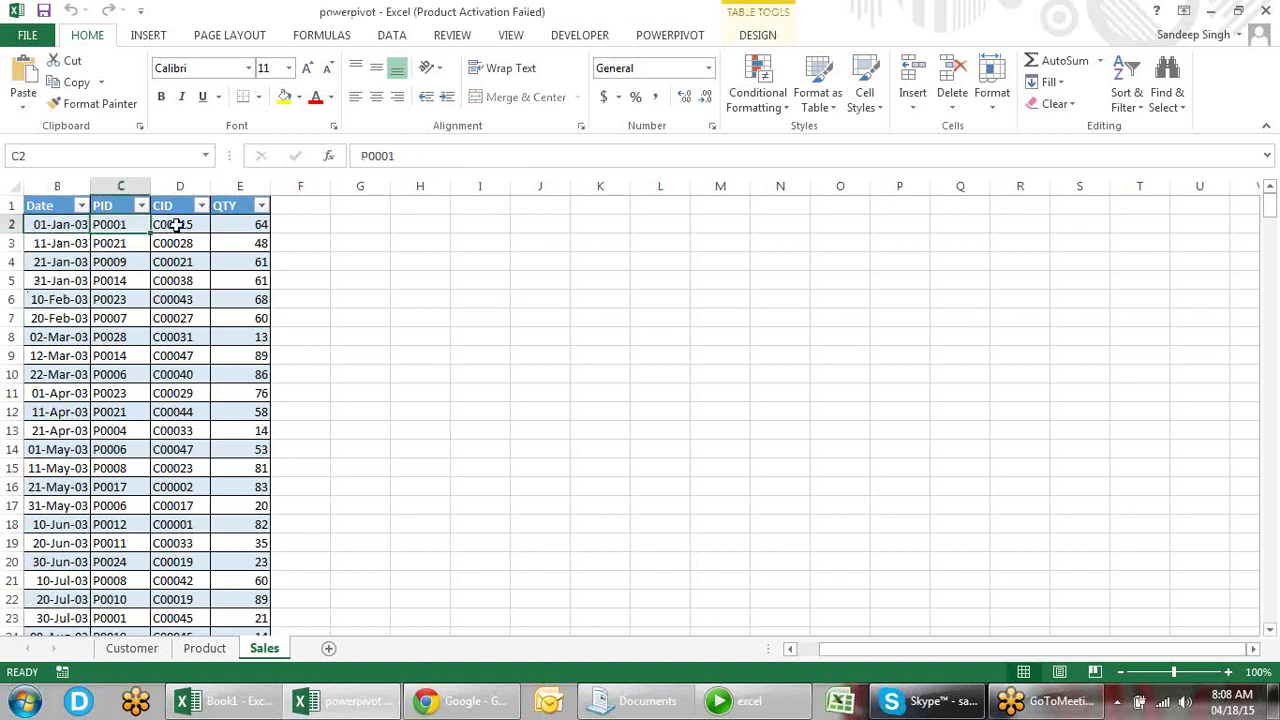
left_click(176, 226)
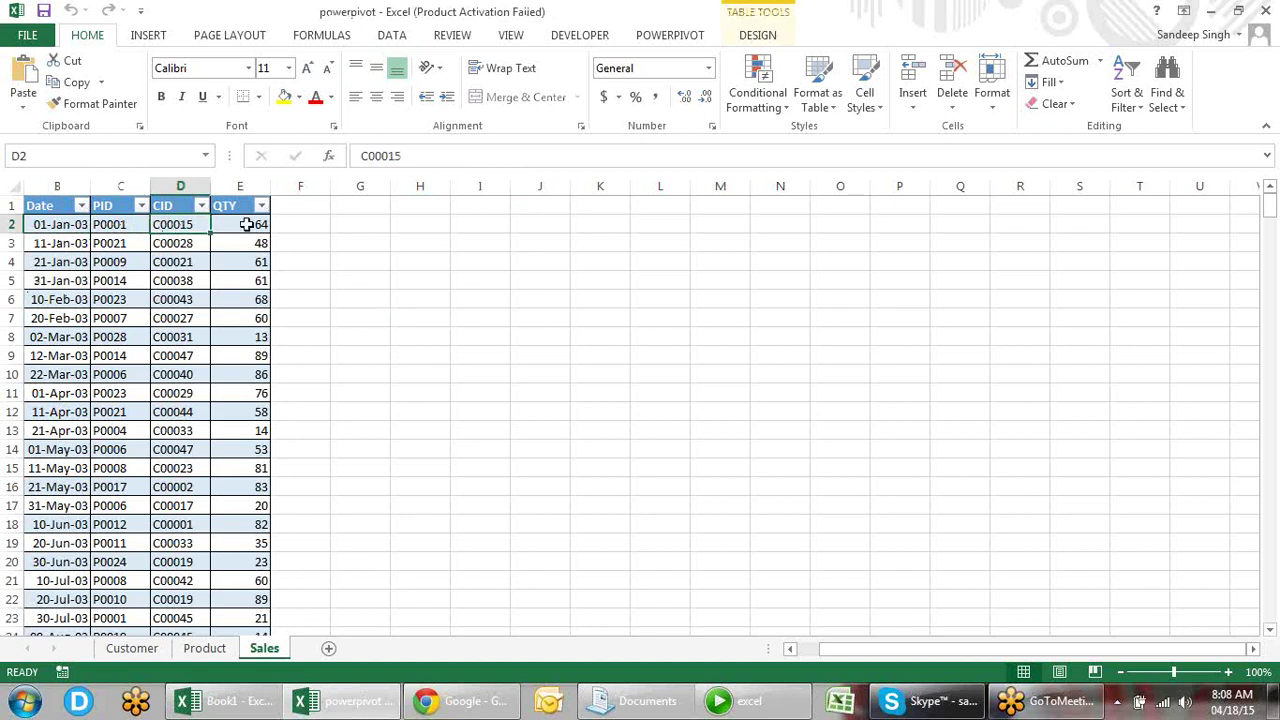
left_click(246, 224)
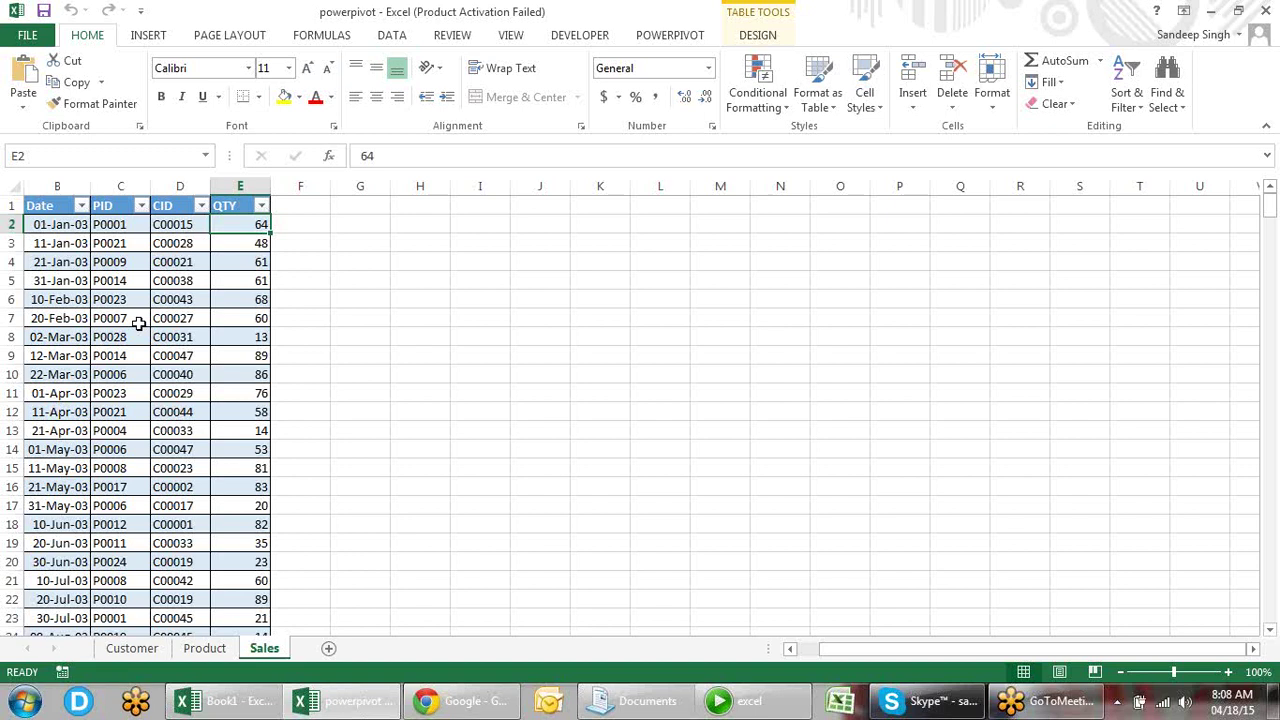
left_click(140, 650)
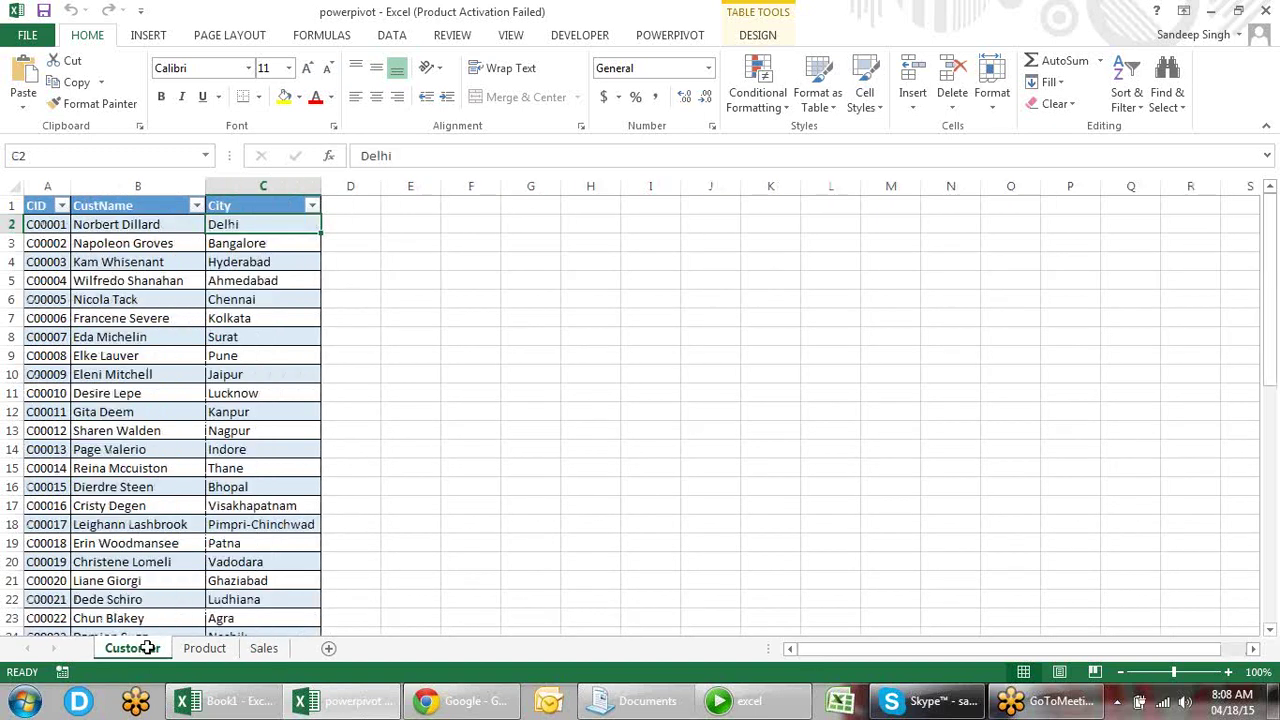
Step: Look over Product, Sales (quantity 61), Customer, and Product's first name and price 526
left_click(204, 652)
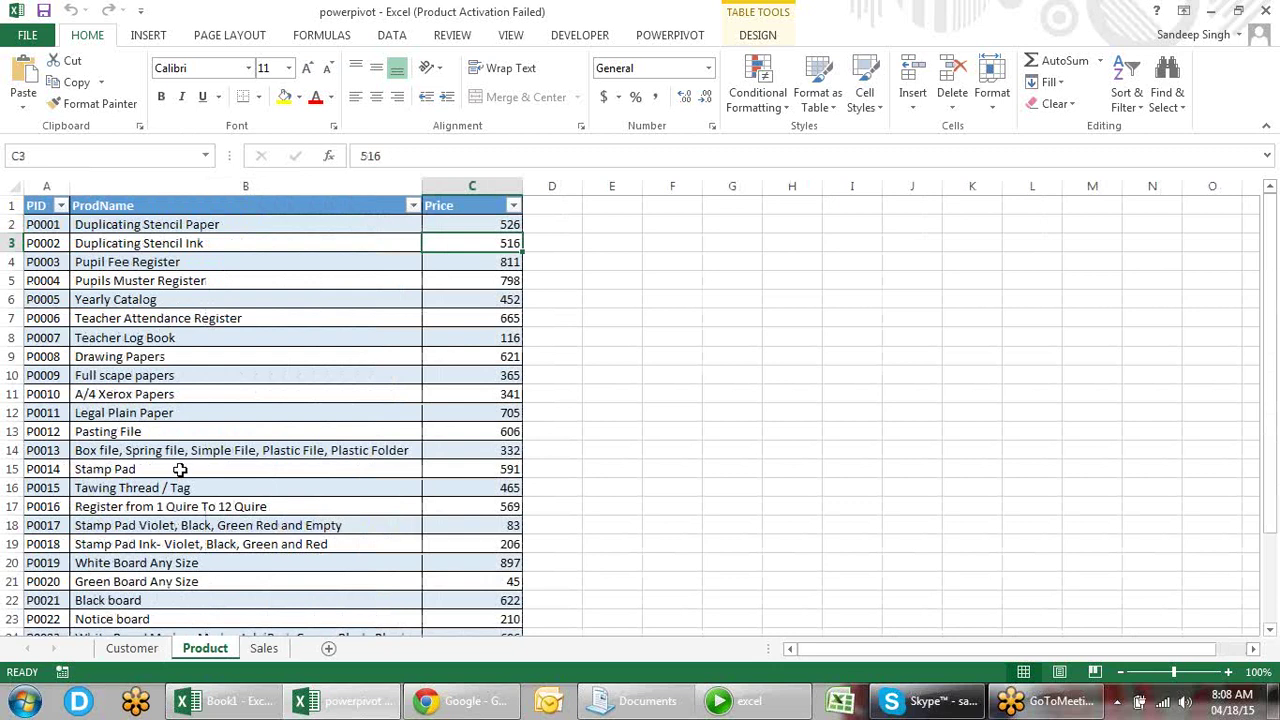
left_click(266, 650)
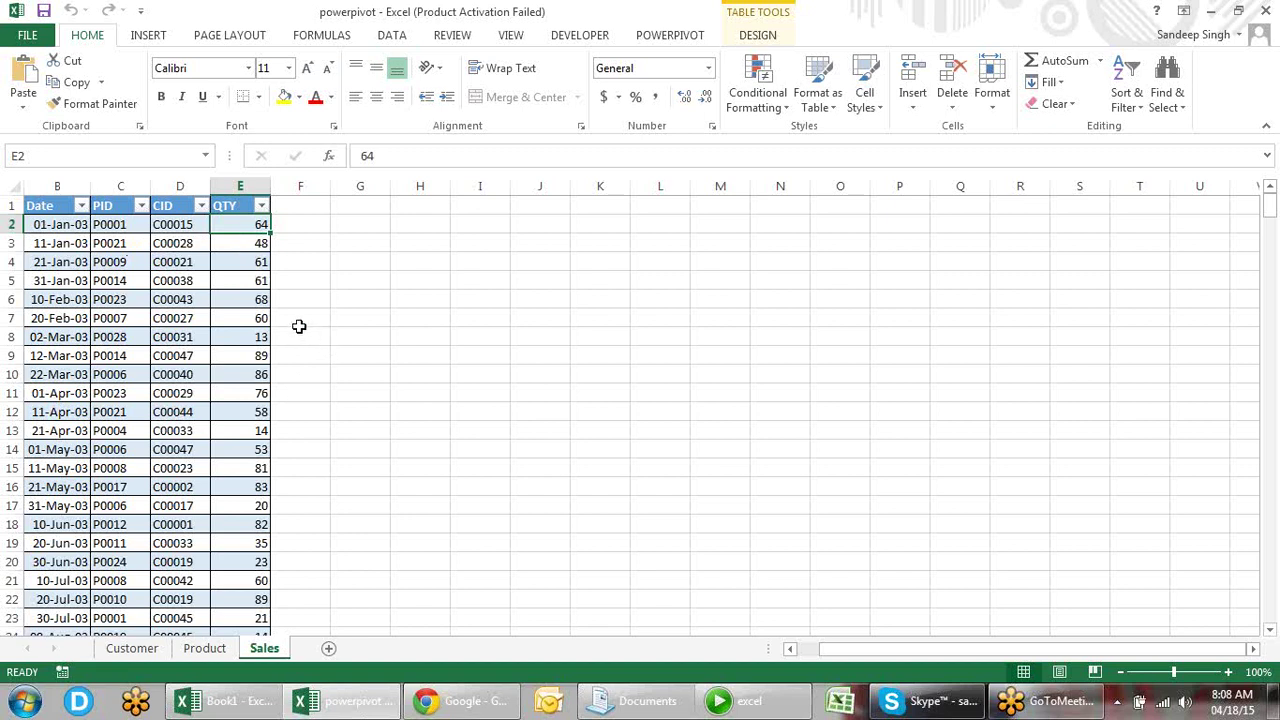
left_click(214, 265)
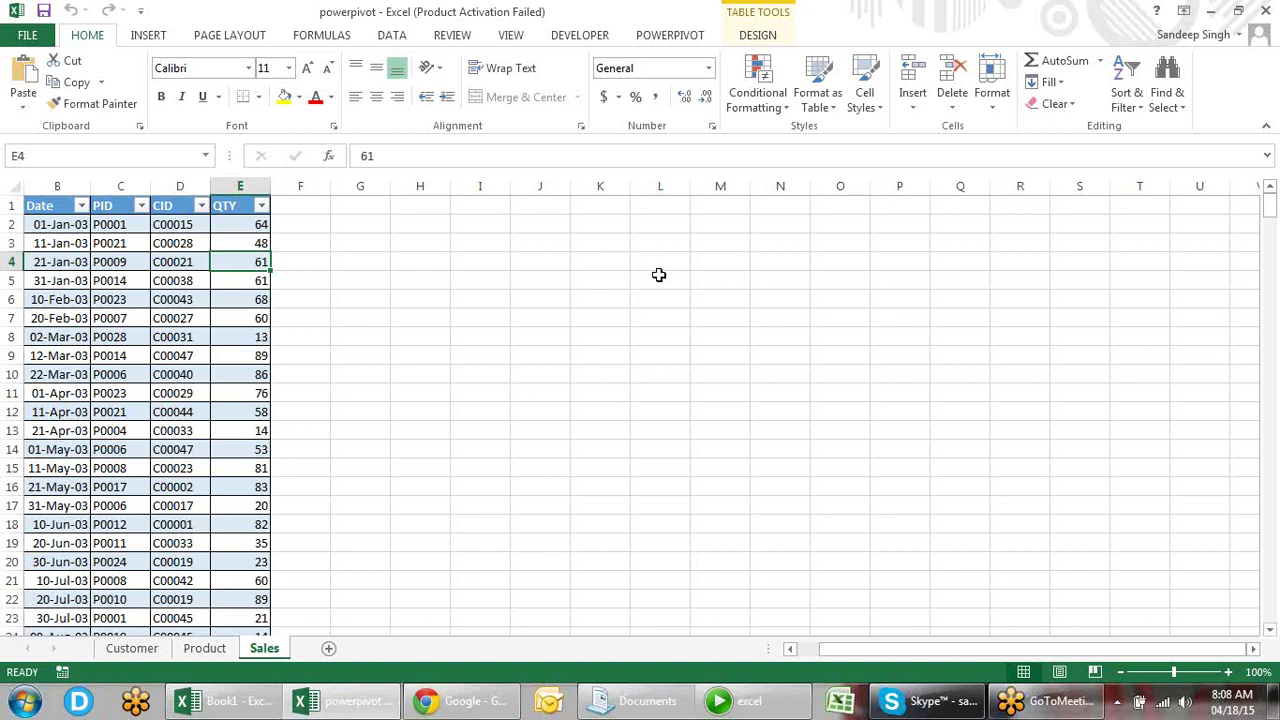
left_click(133, 648)
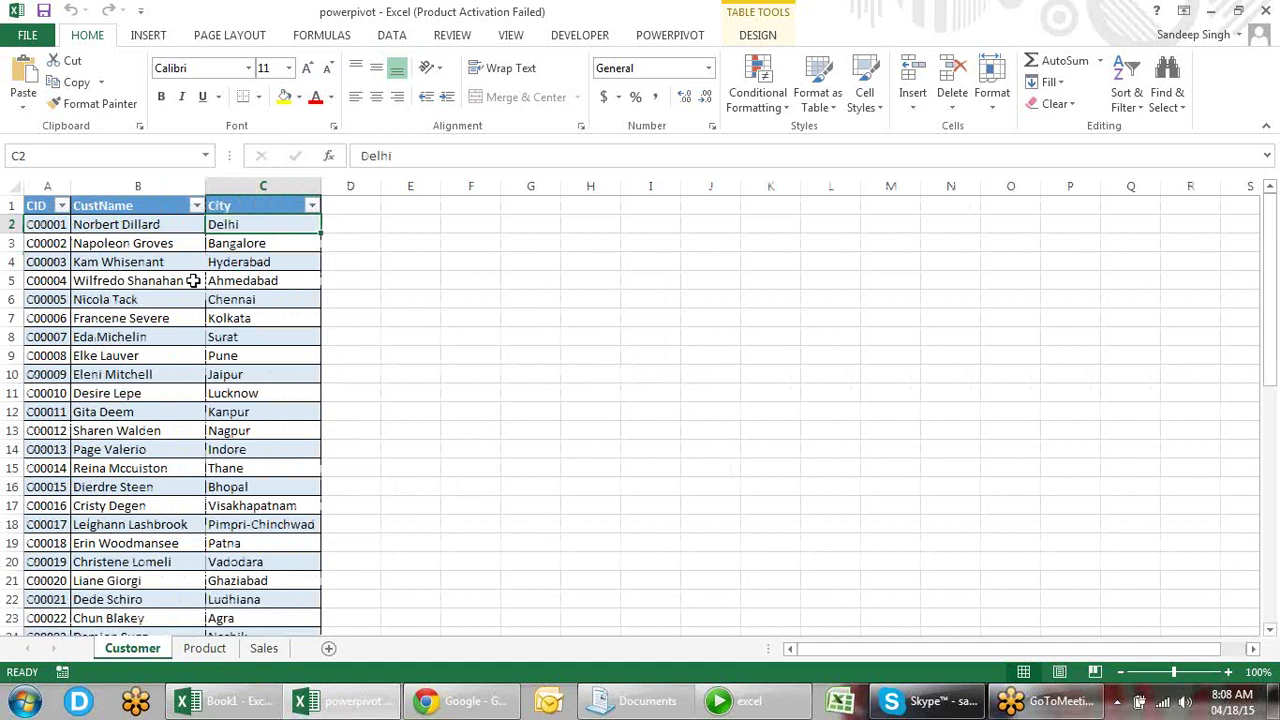
left_click(207, 648)
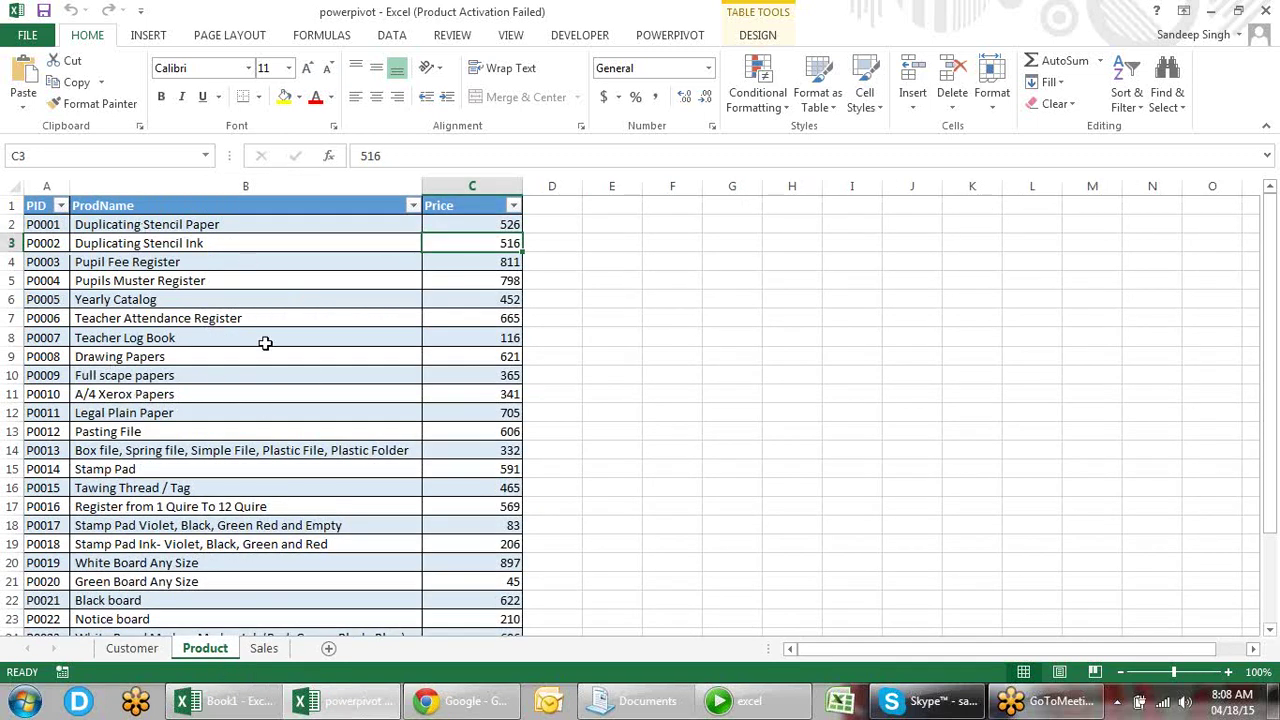
left_click(118, 229)
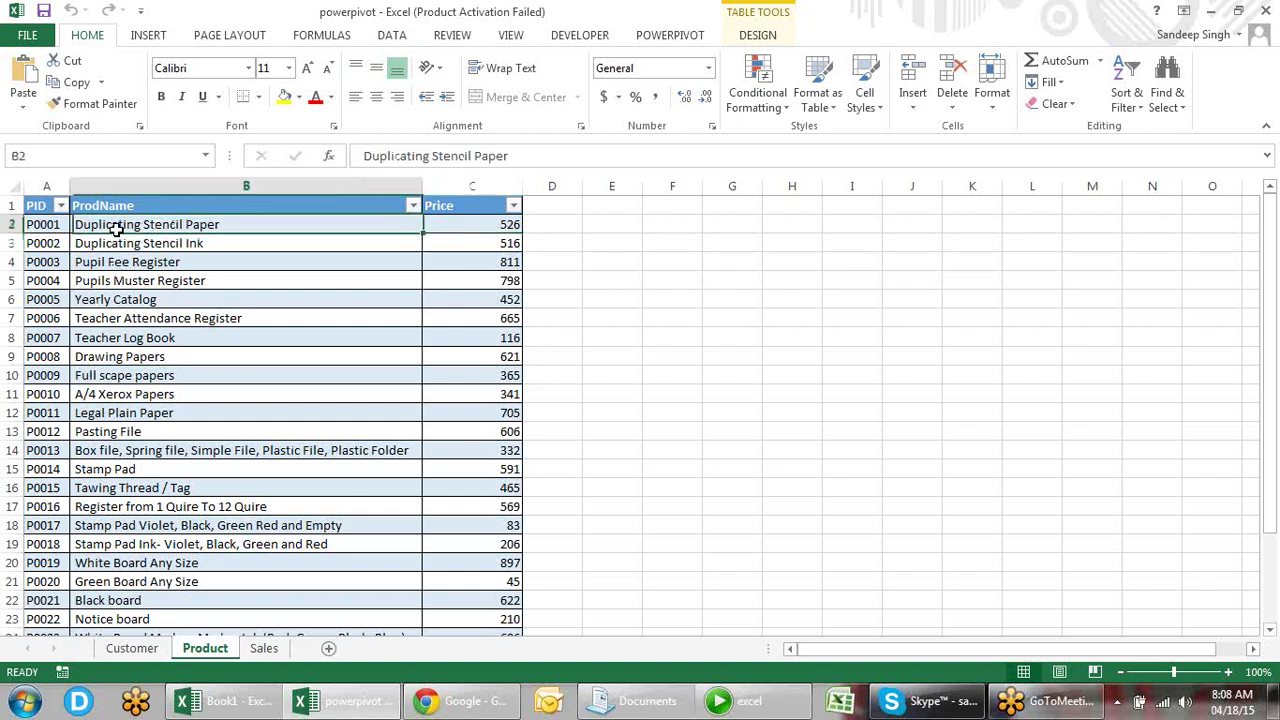
left_click(491, 222)
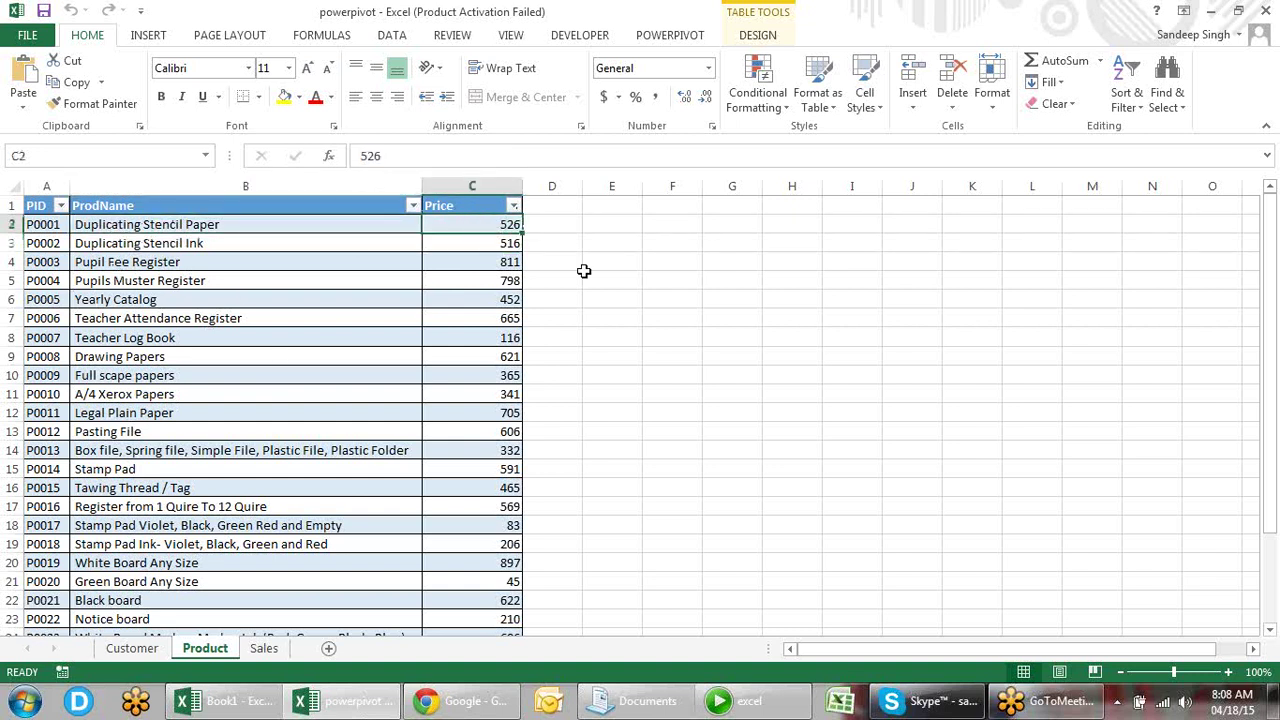
Step: Cycle through the Sales, Customer and Product sheets, ending on an empty Sales cell
left_click(272, 652)
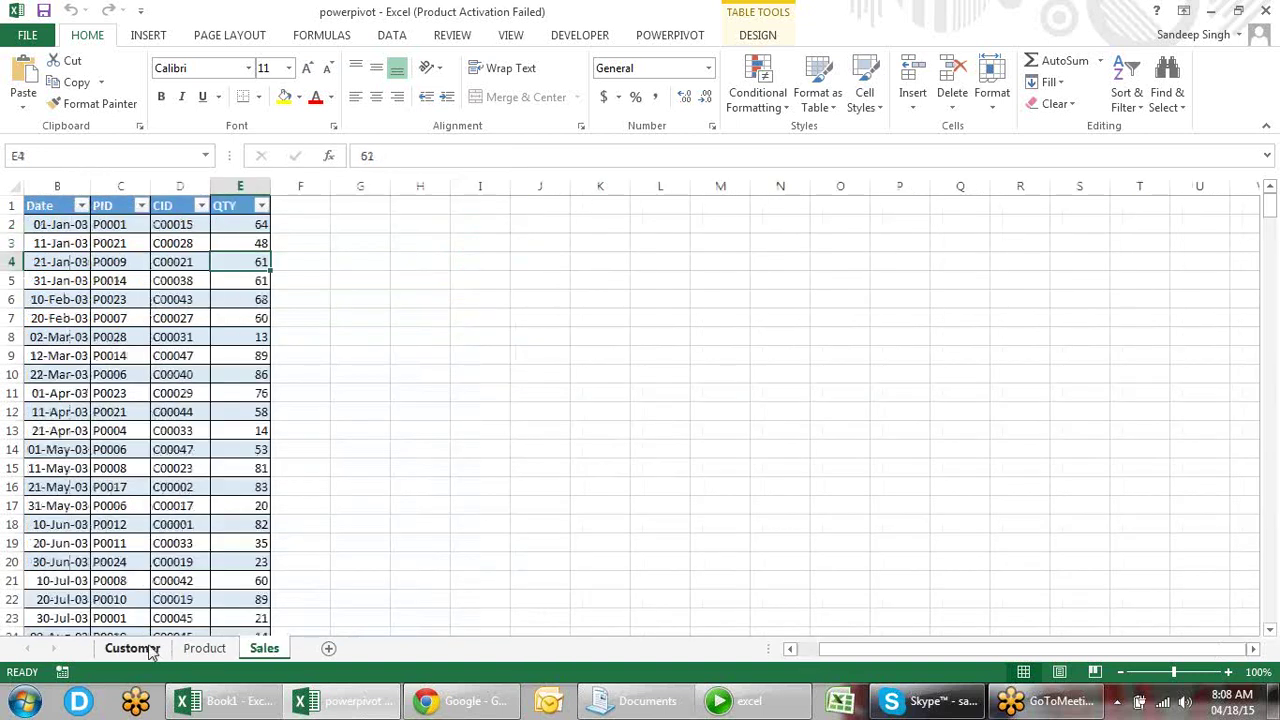
left_click(145, 650)
left_click(205, 649)
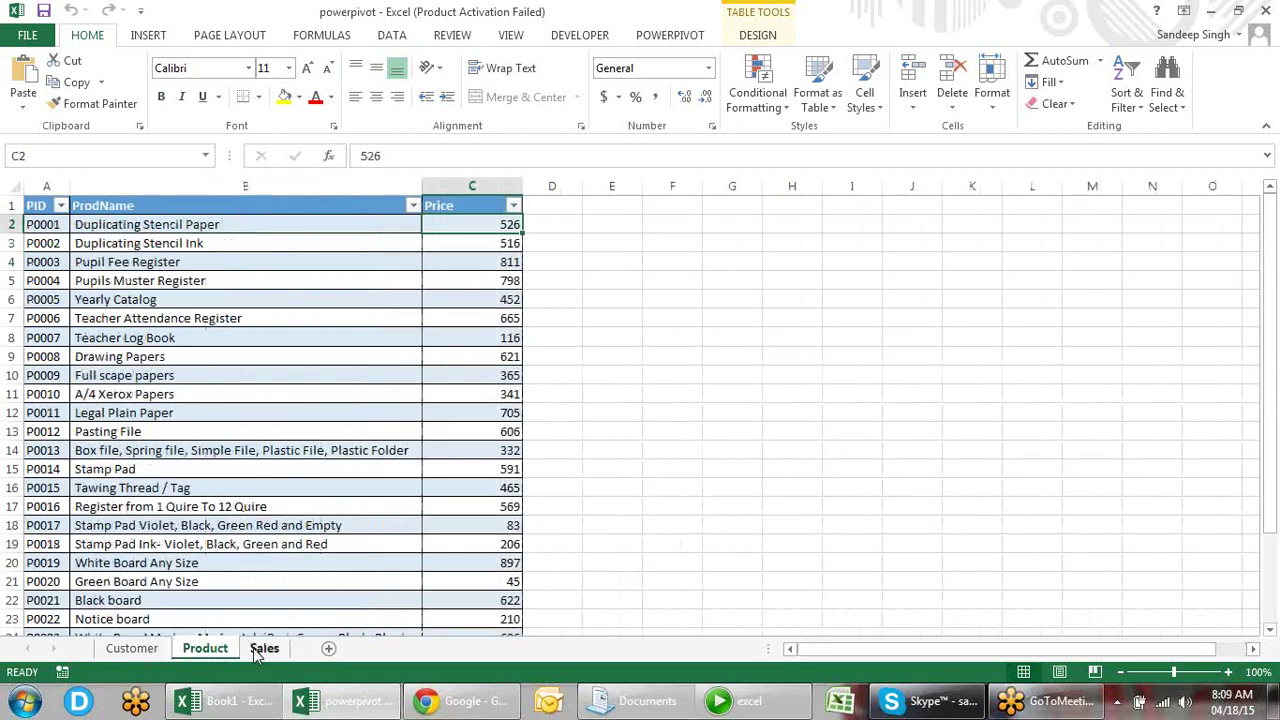
left_click(264, 650)
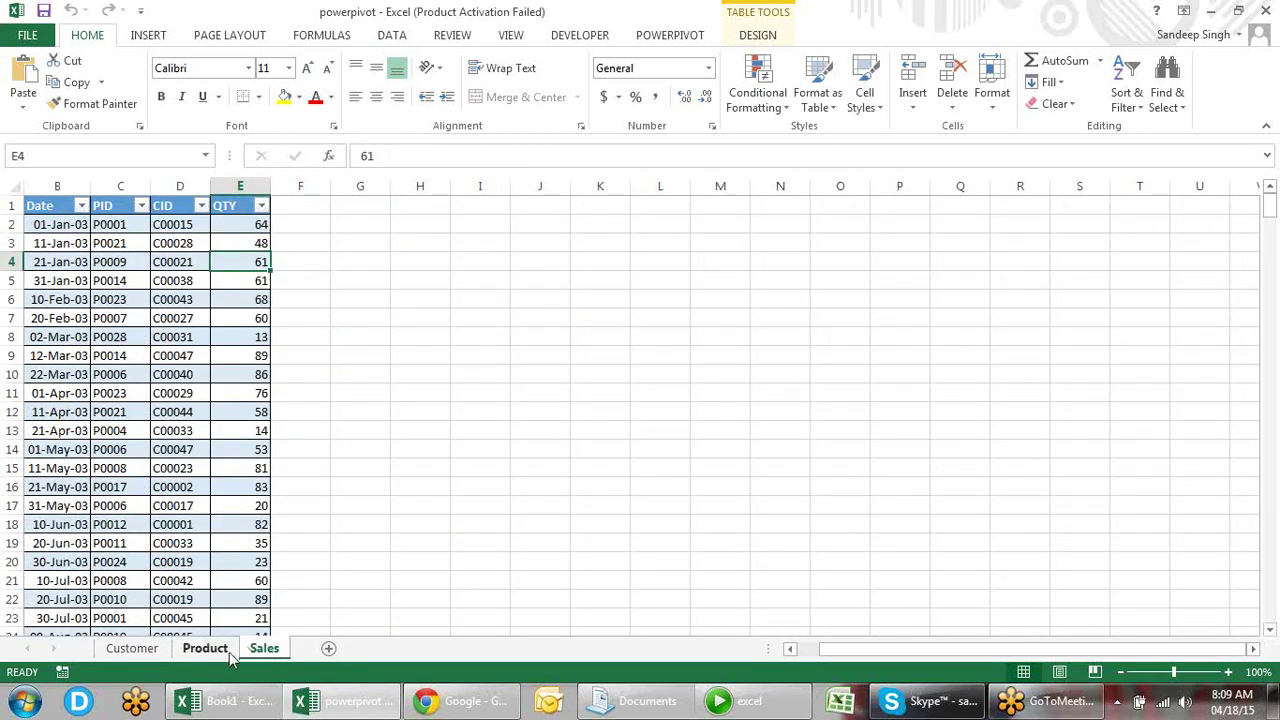
left_click(205, 650)
left_click(155, 650)
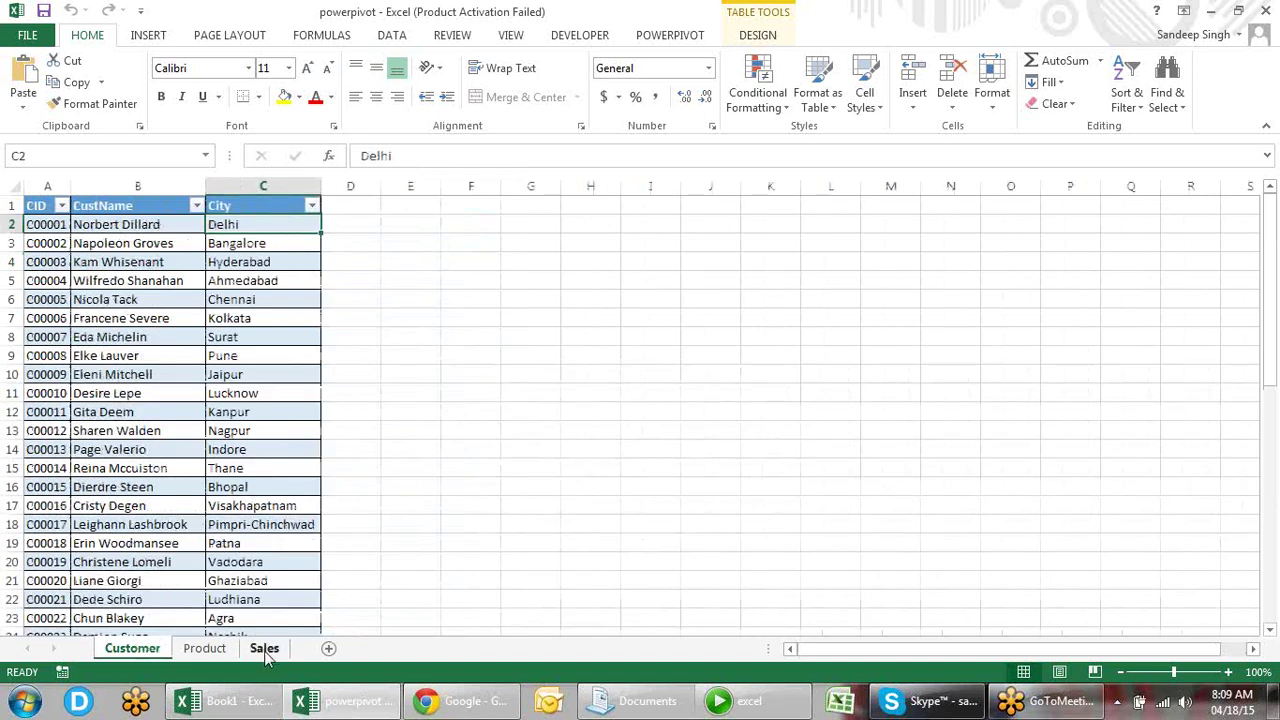
left_click(266, 650)
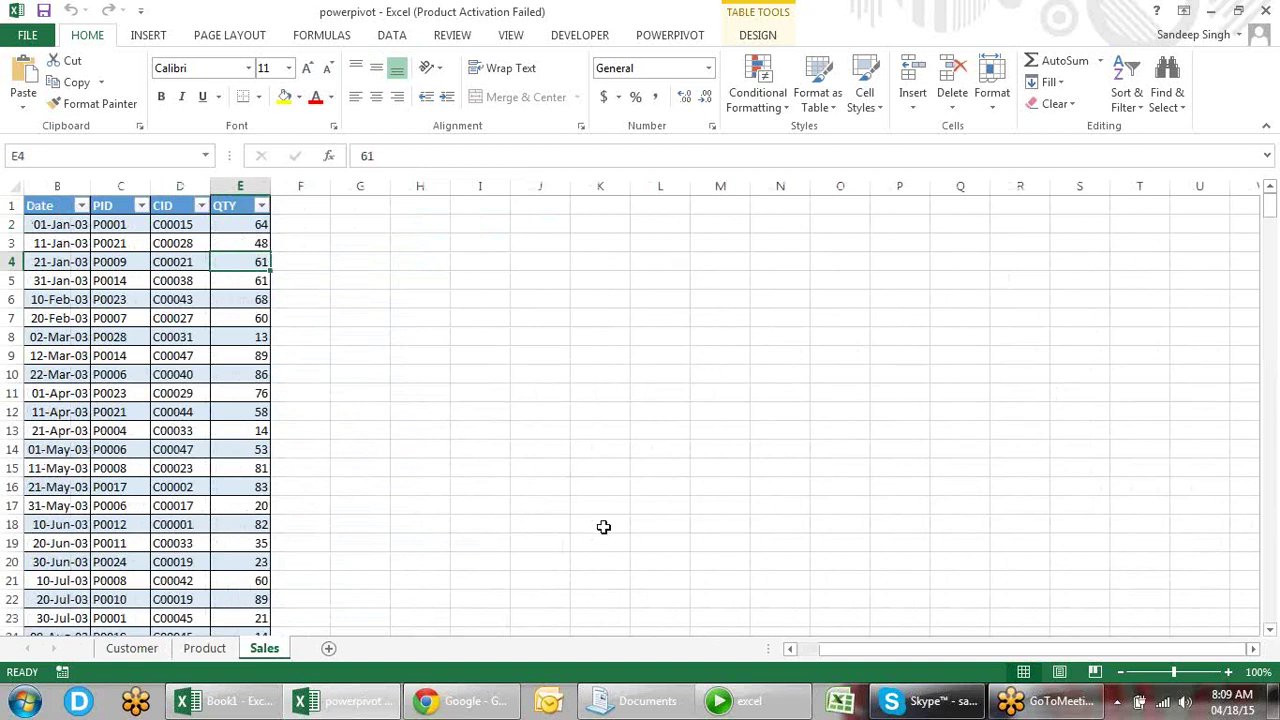
left_click(508, 434)
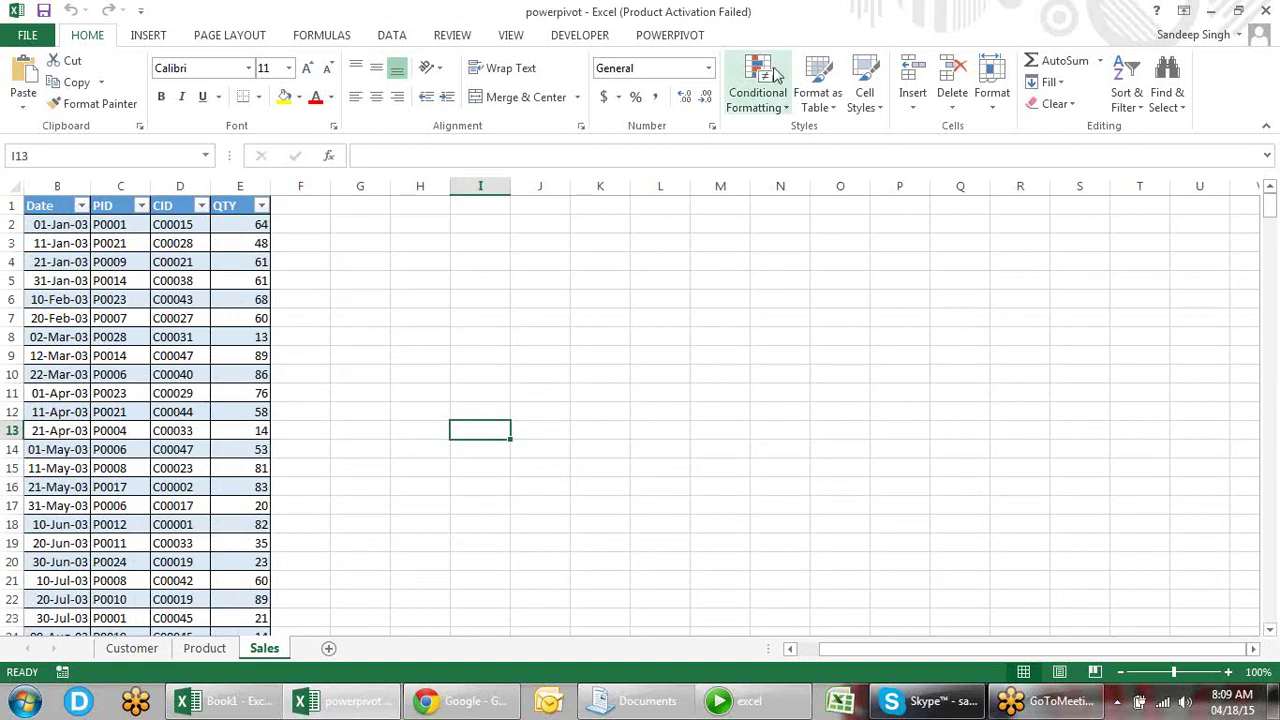
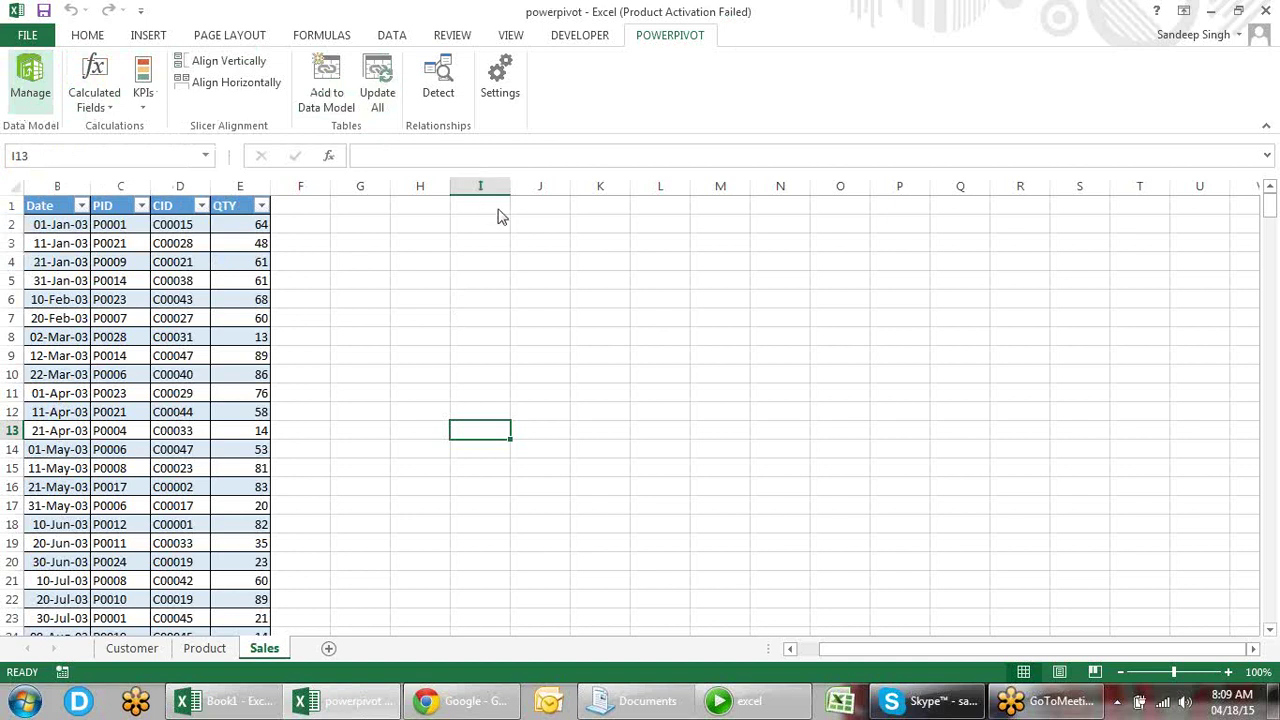
Step: Open the PowerPivot data model and view the sales, Product and customer tables in turn
left_click(54, 88)
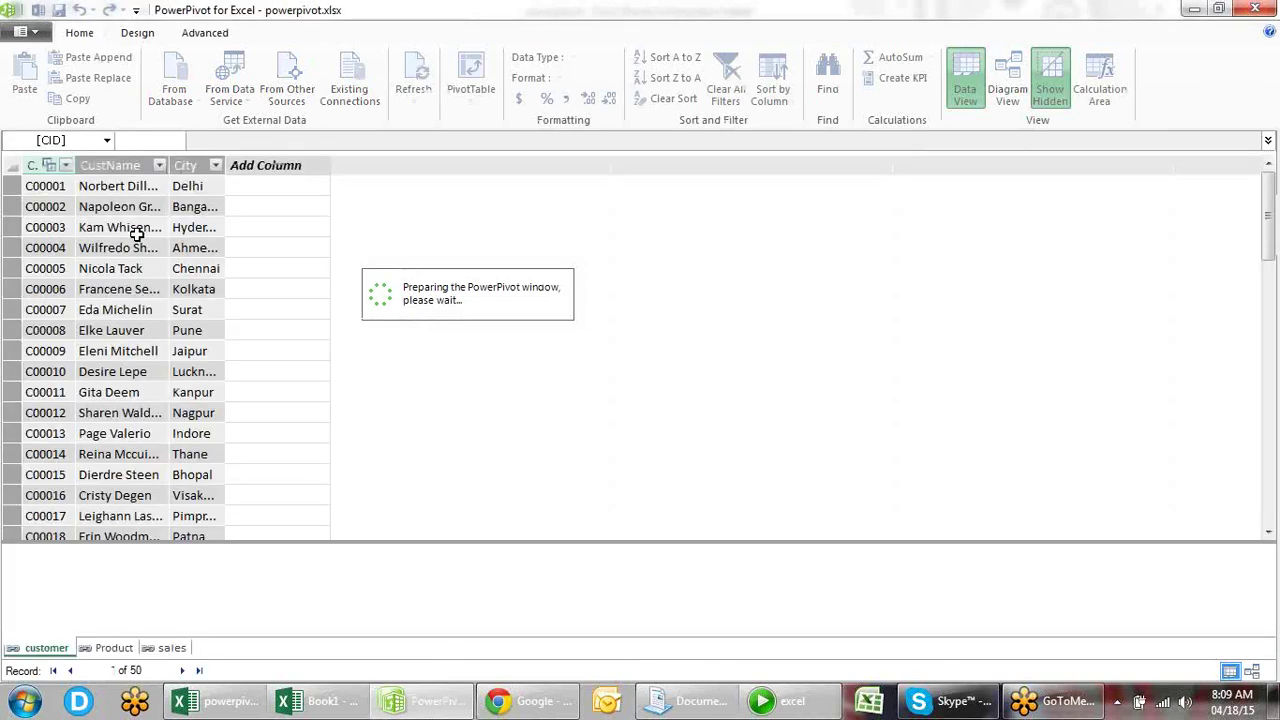
left_click(170, 648)
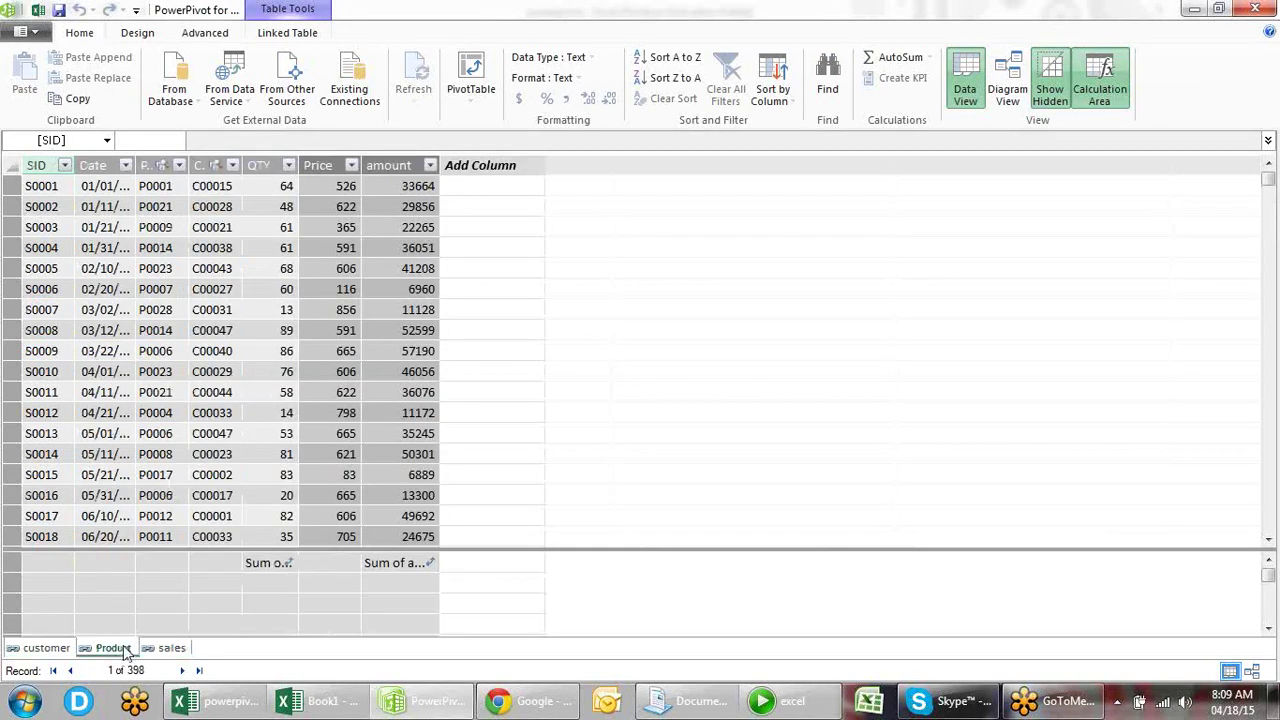
left_click(114, 648)
left_click(46, 648)
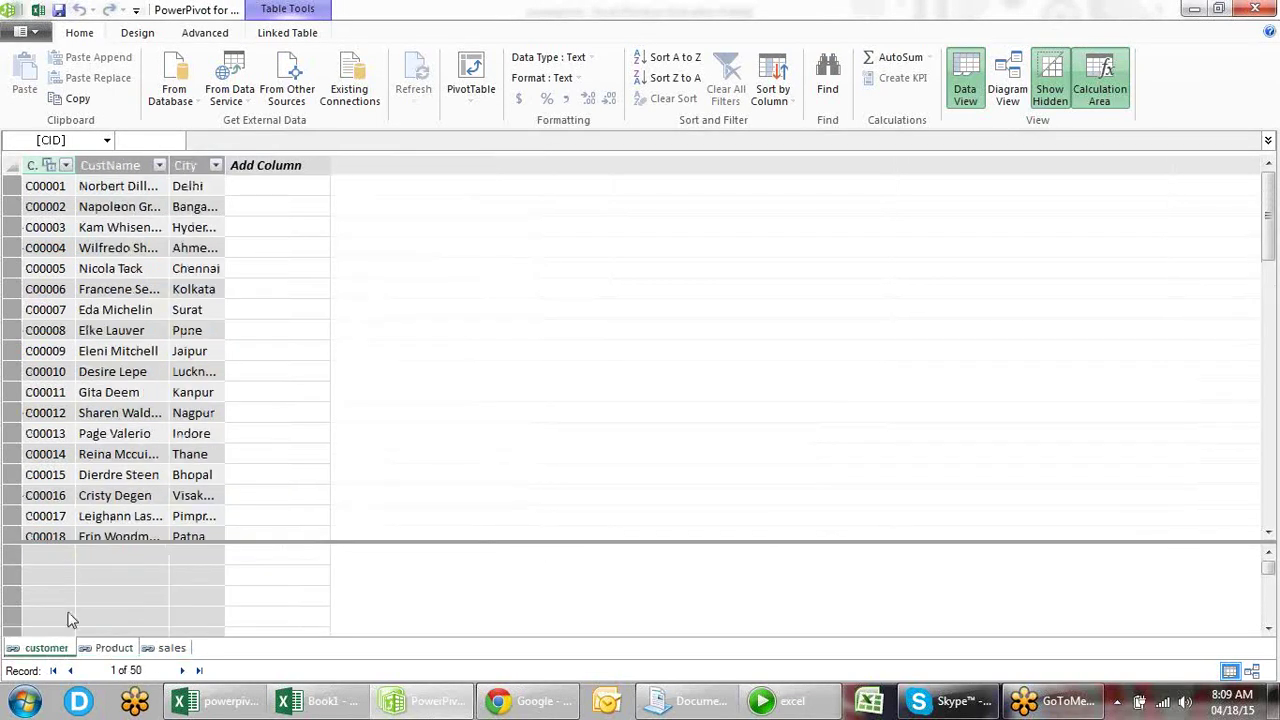
key("alt")
key("l")
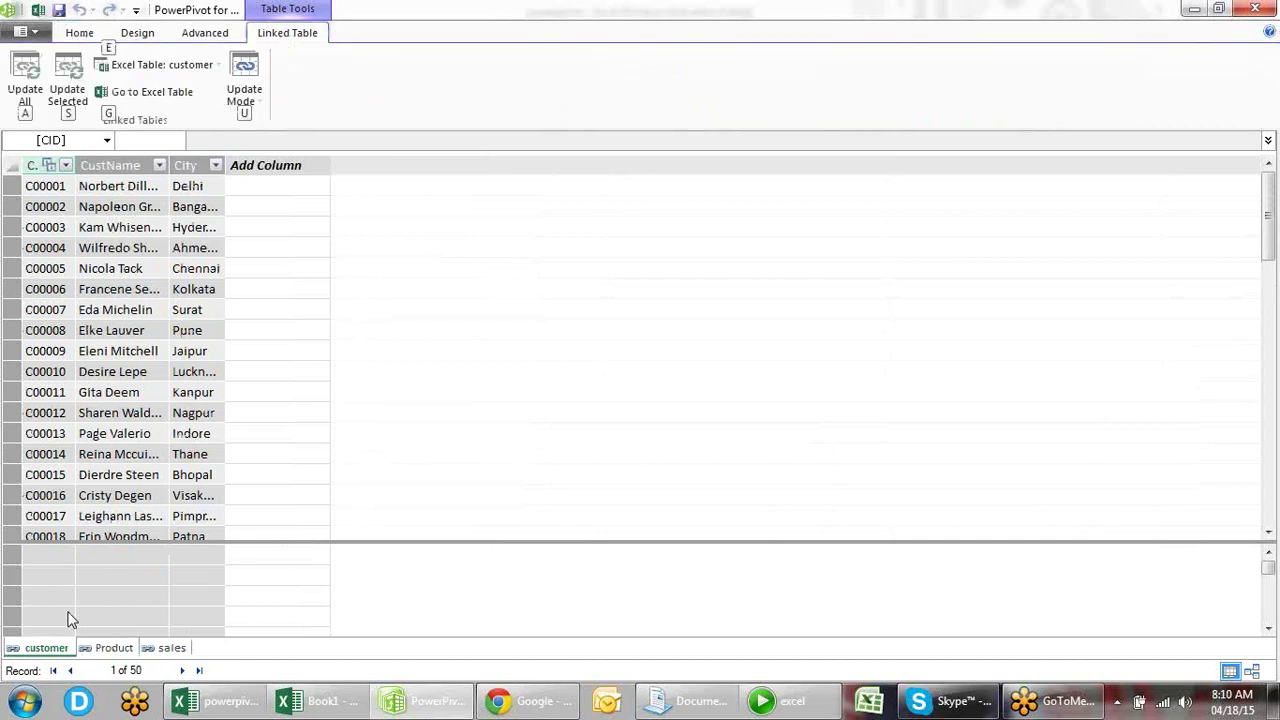
key("alt")
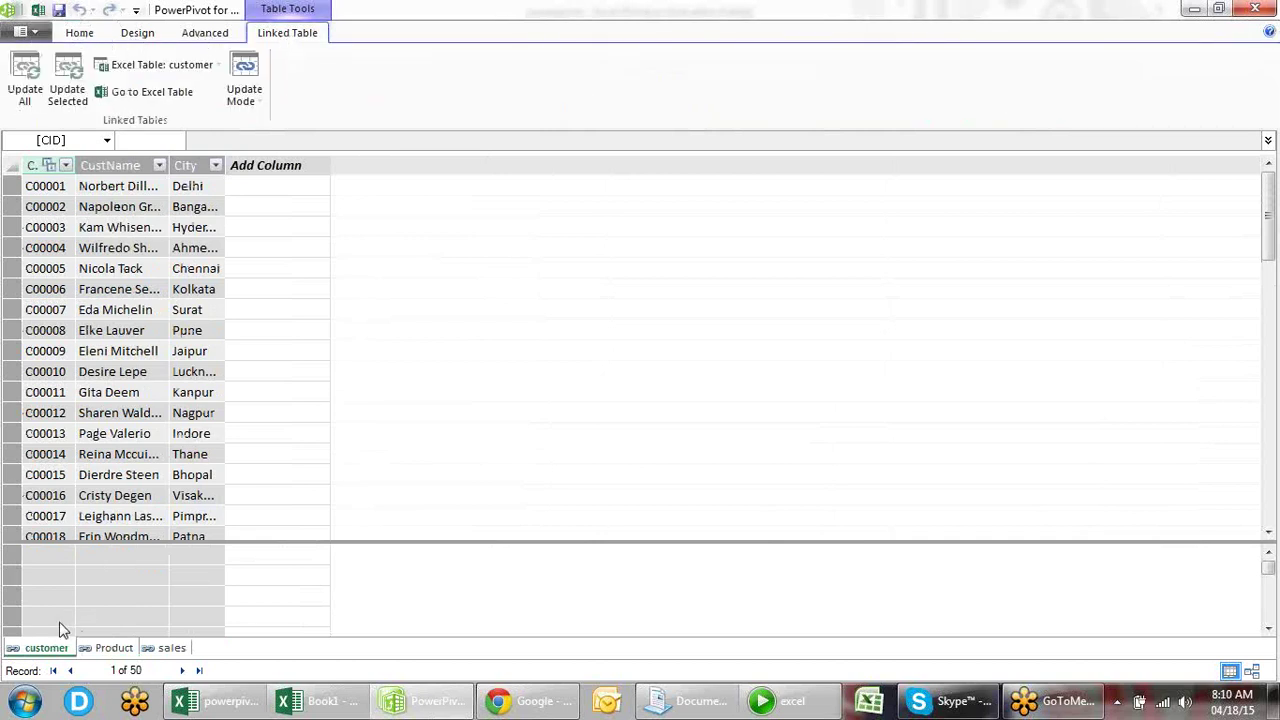
Step: Try clearing the customer table's name, then dismiss the error to keep it
double_click(58, 645)
right_click(58, 645)
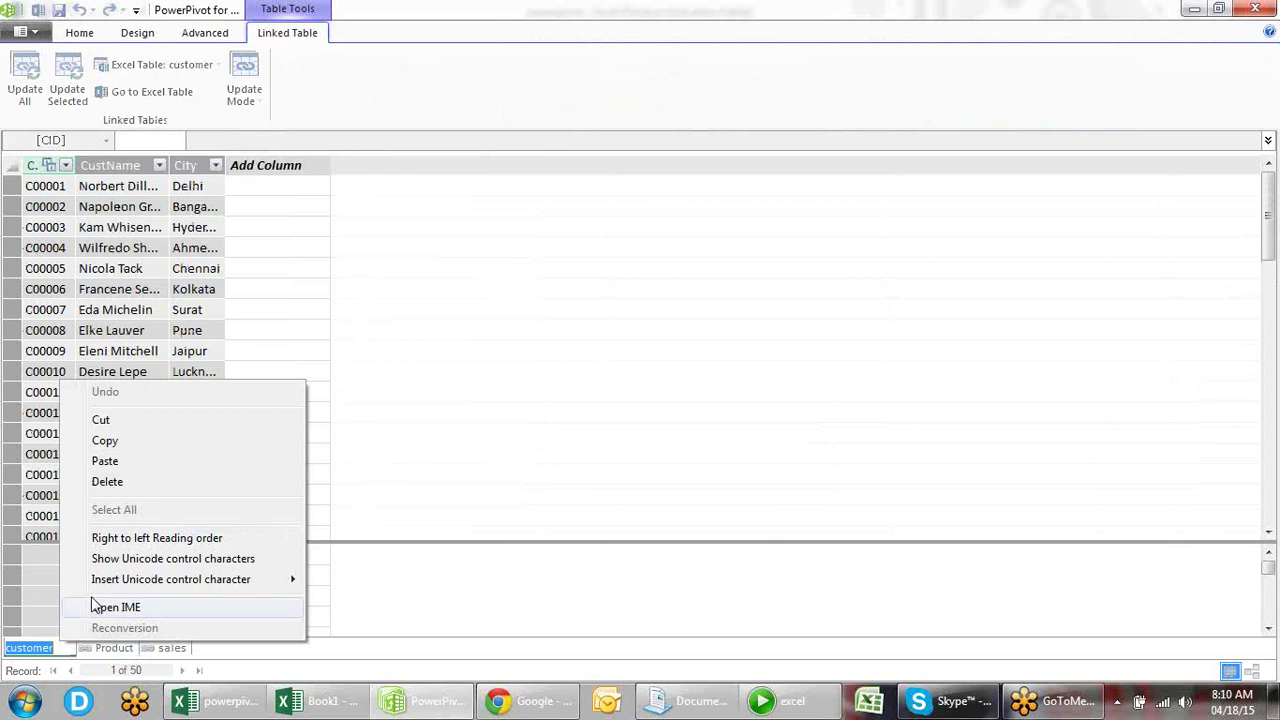
left_click(118, 480)
key("Return")
left_click(800, 373)
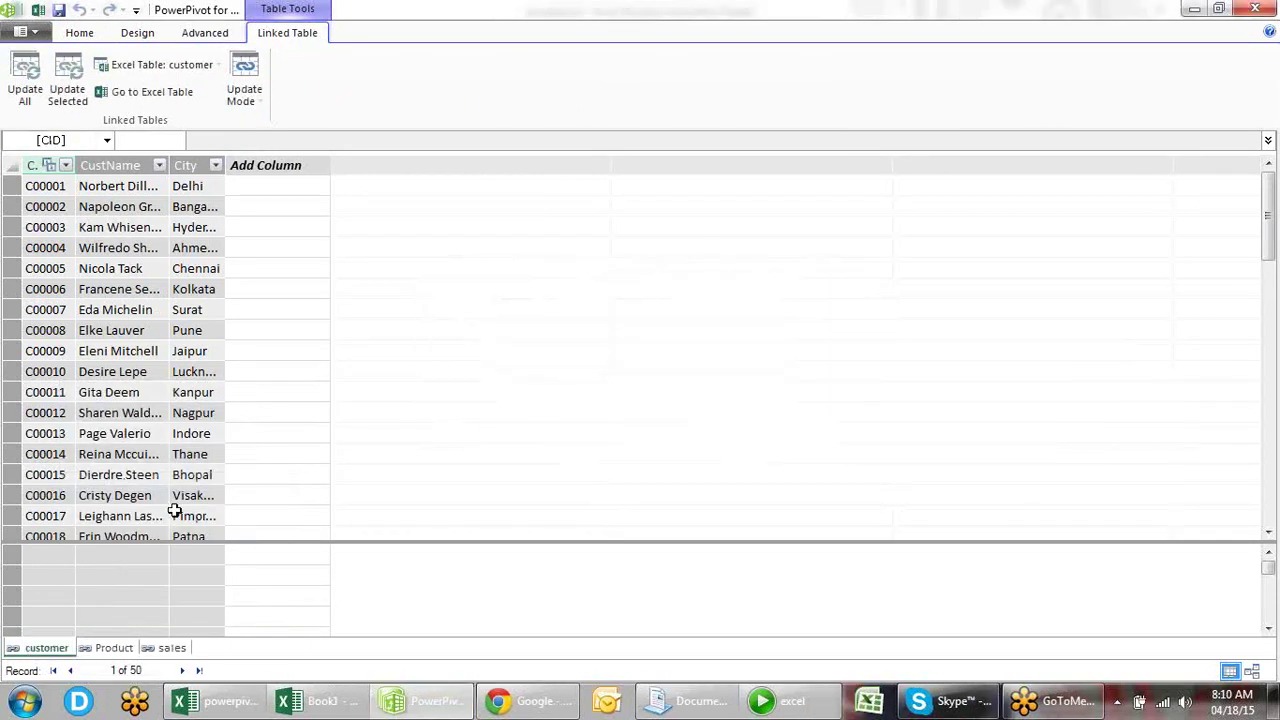
Step: Delete the customer, Product and sales tables, confirming each deletion
right_click(34, 650)
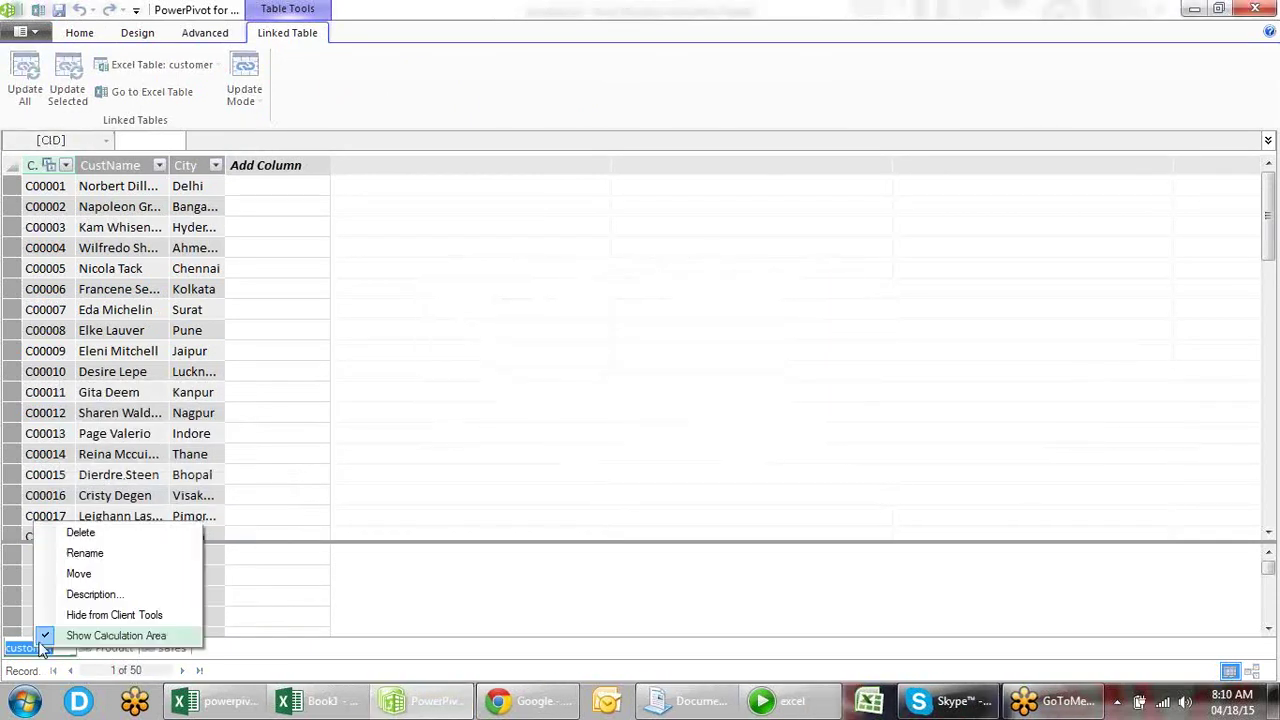
left_click(81, 532)
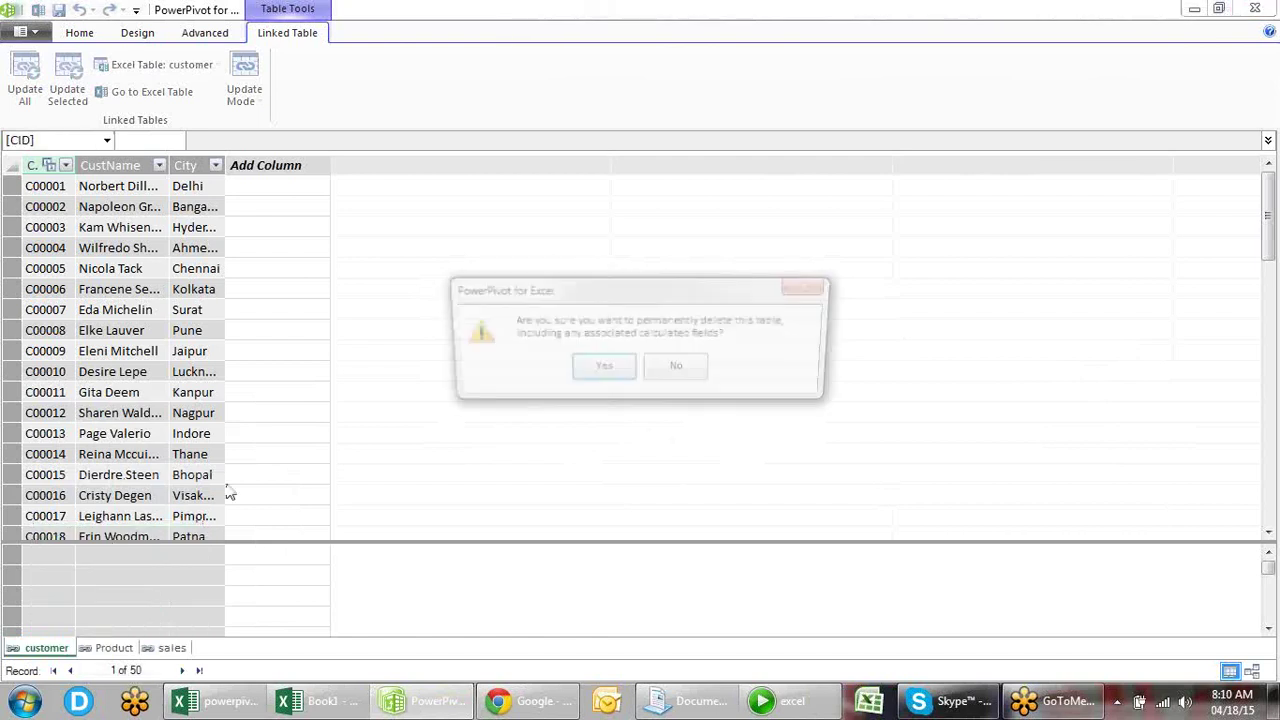
left_click(600, 369)
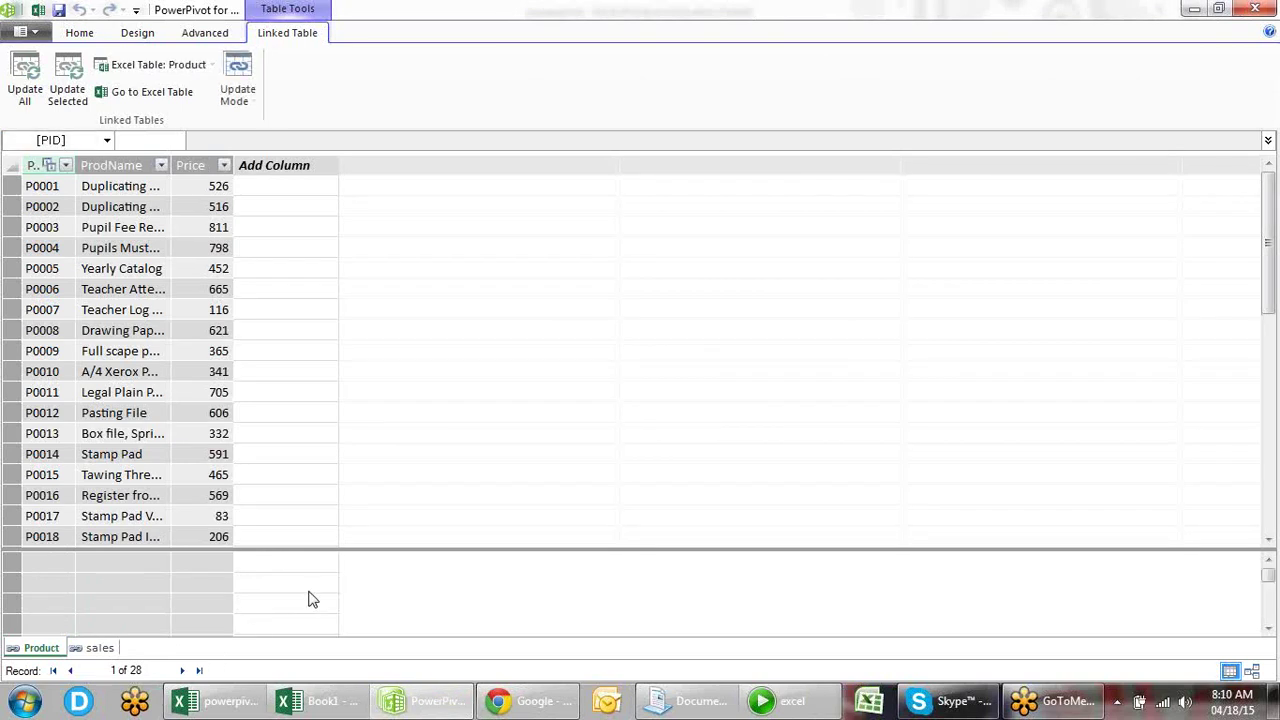
right_click(41, 648)
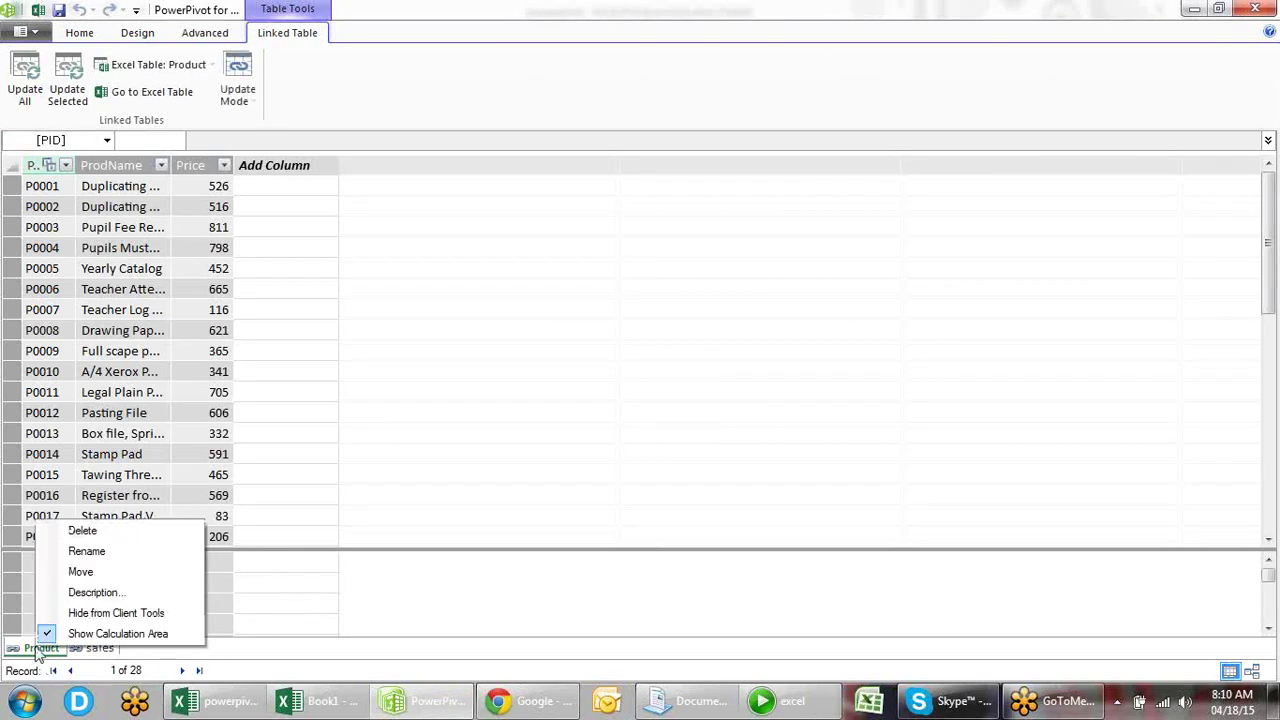
left_click(108, 531)
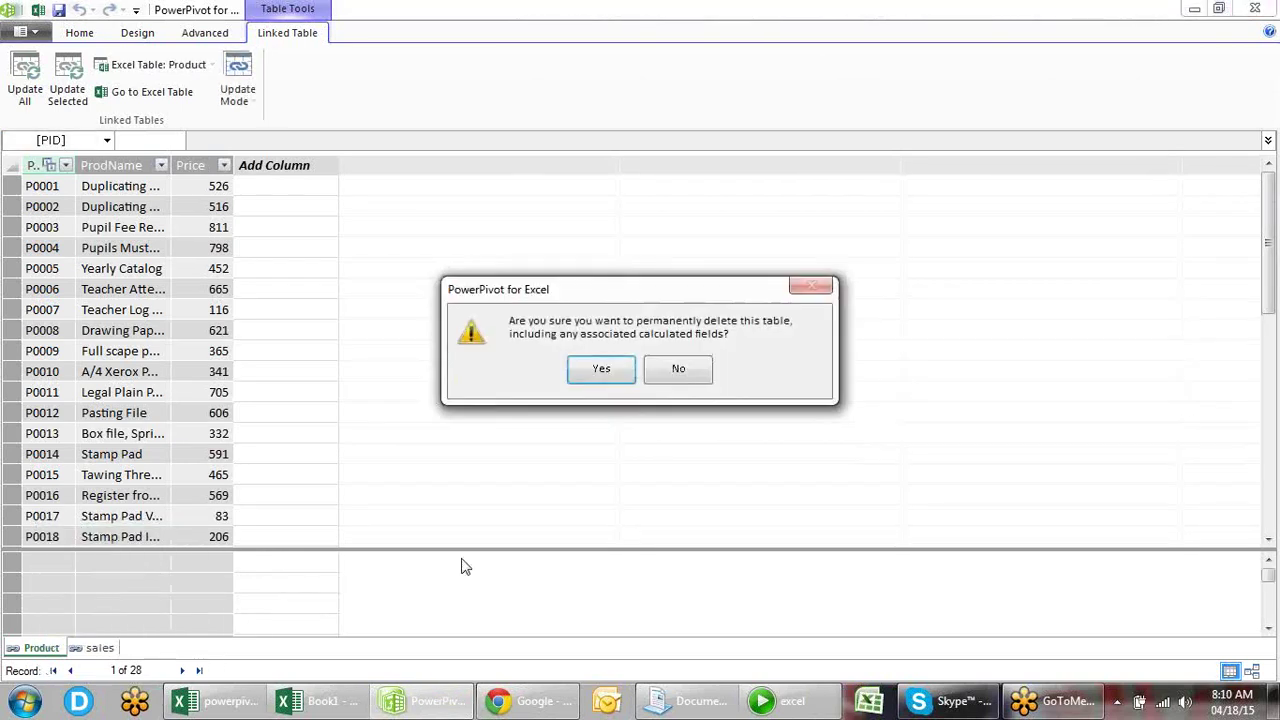
left_click(597, 372)
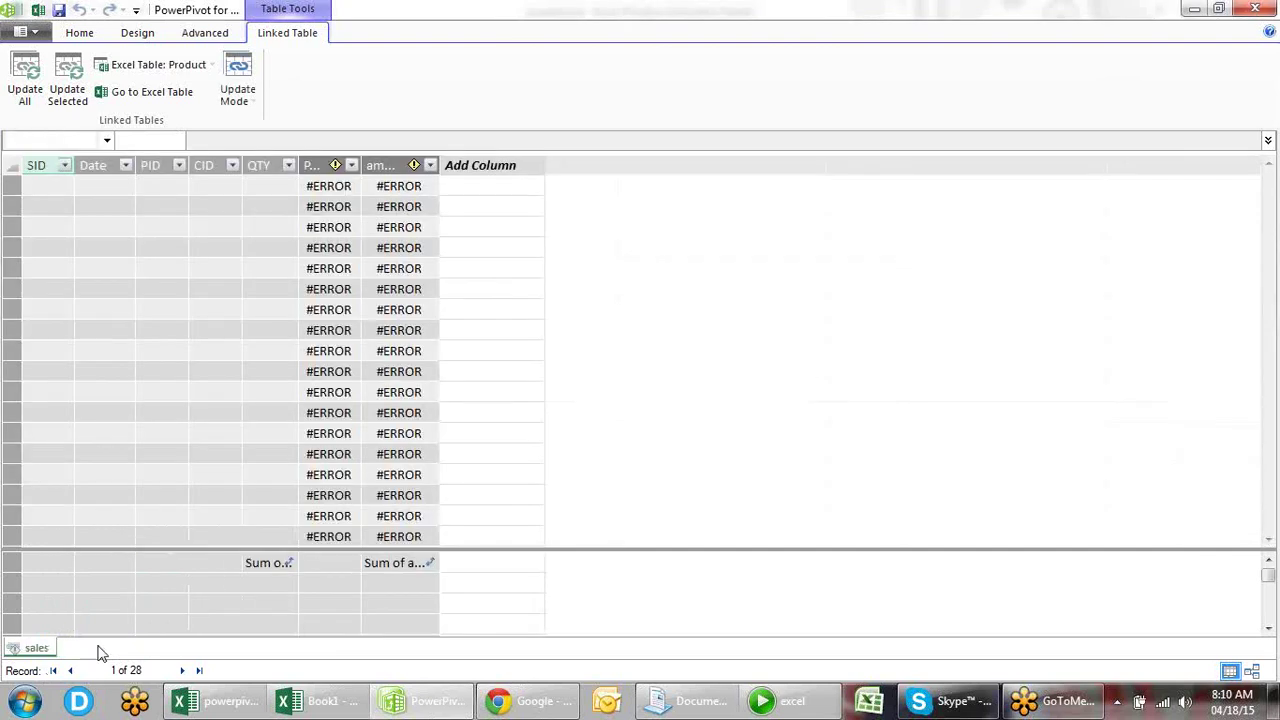
right_click(50, 648)
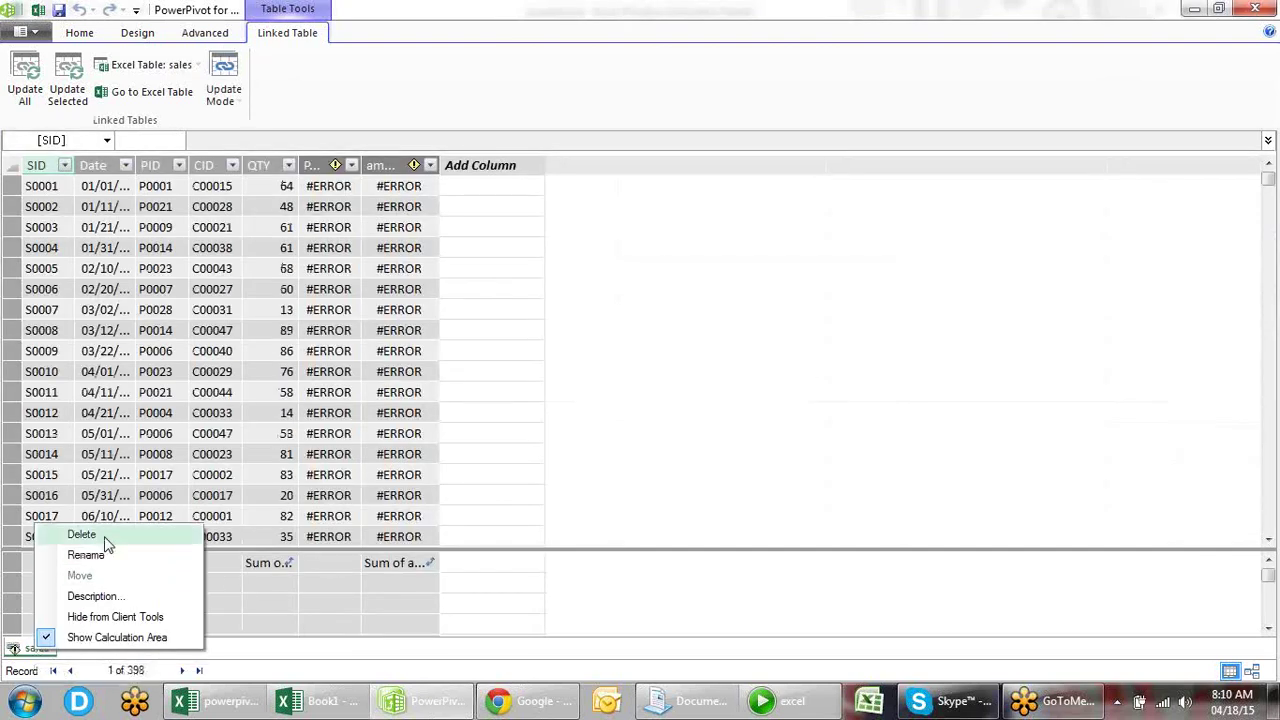
left_click(103, 531)
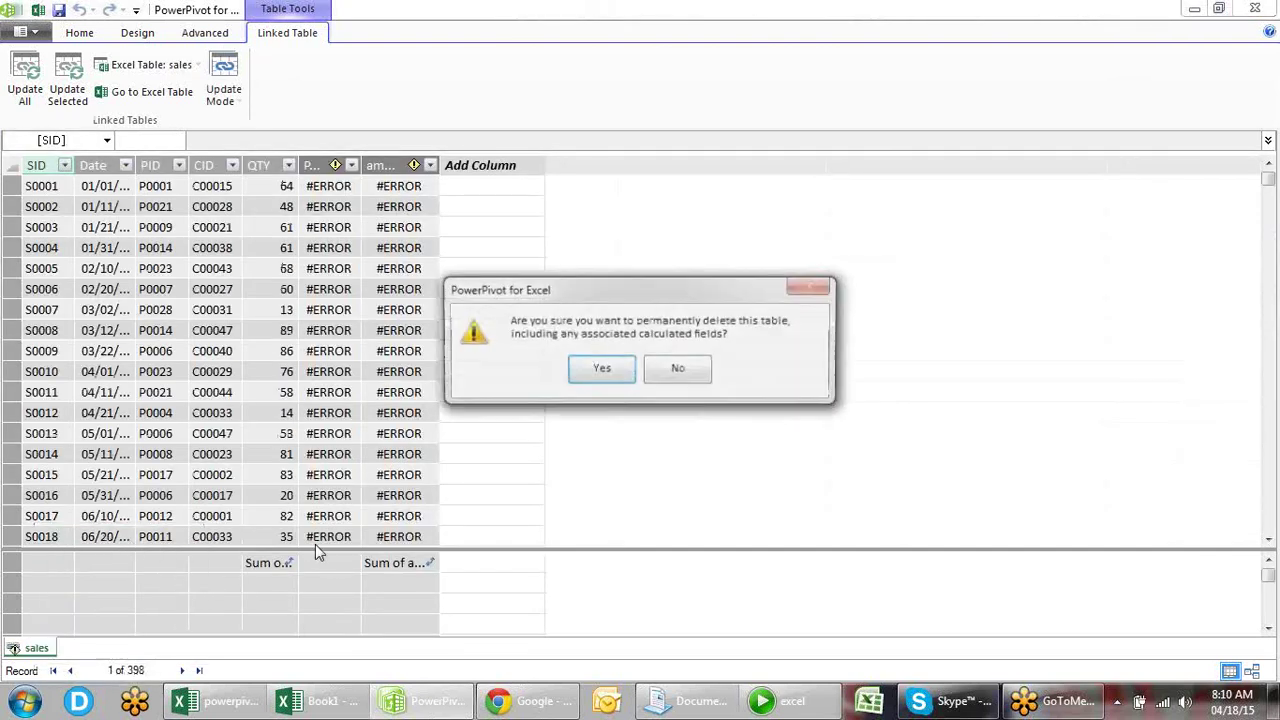
left_click(601, 372)
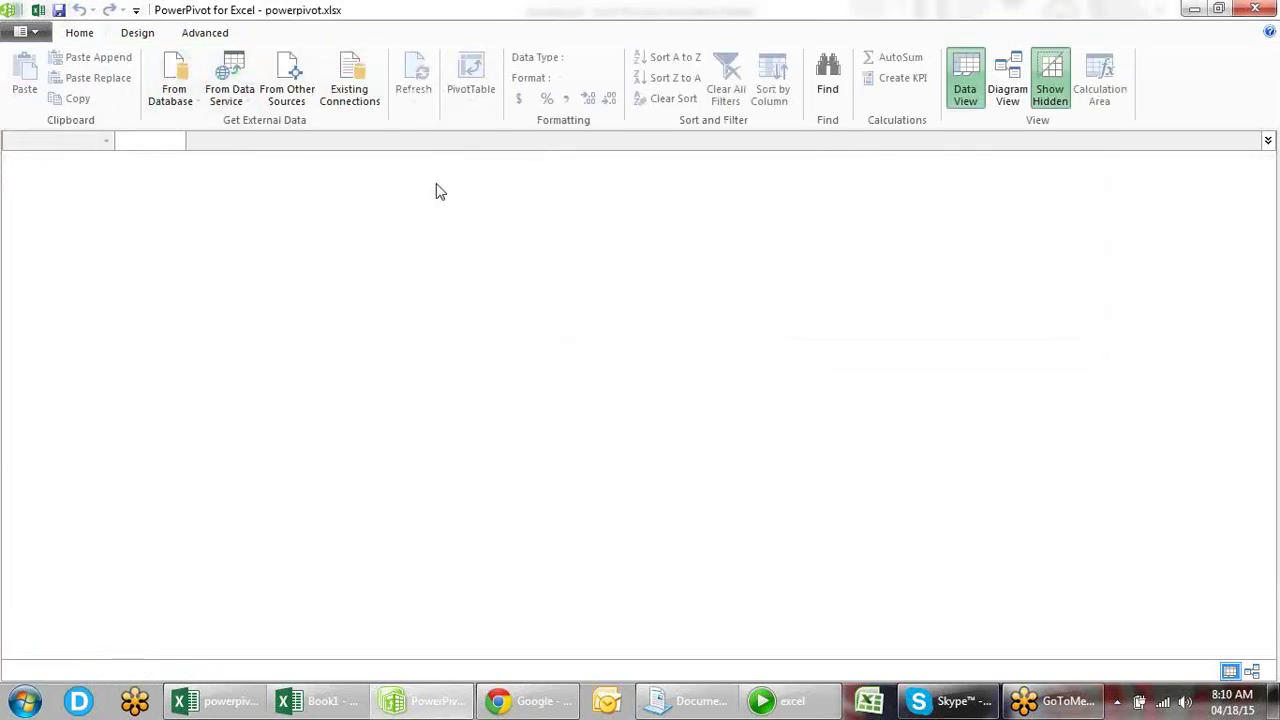
Step: Look at the Design and Advanced tabs, then restore the PowerPivot window to a smaller size
left_click(135, 40)
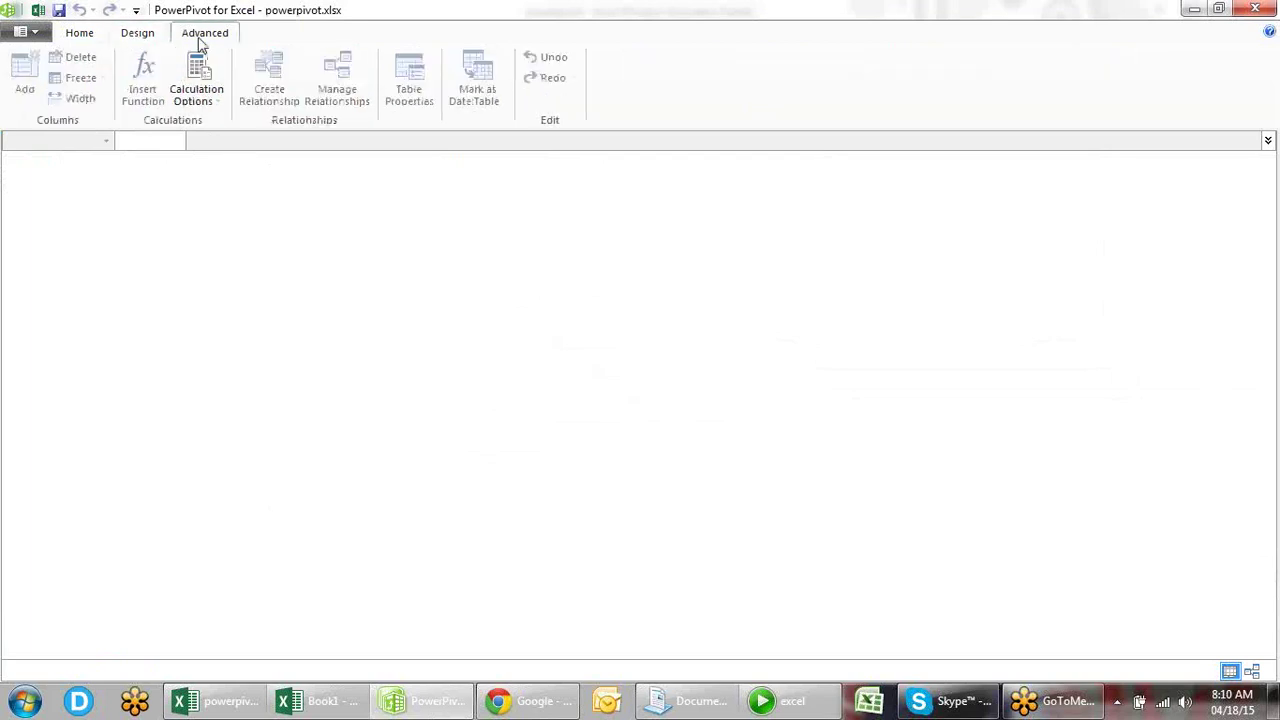
left_click(200, 42)
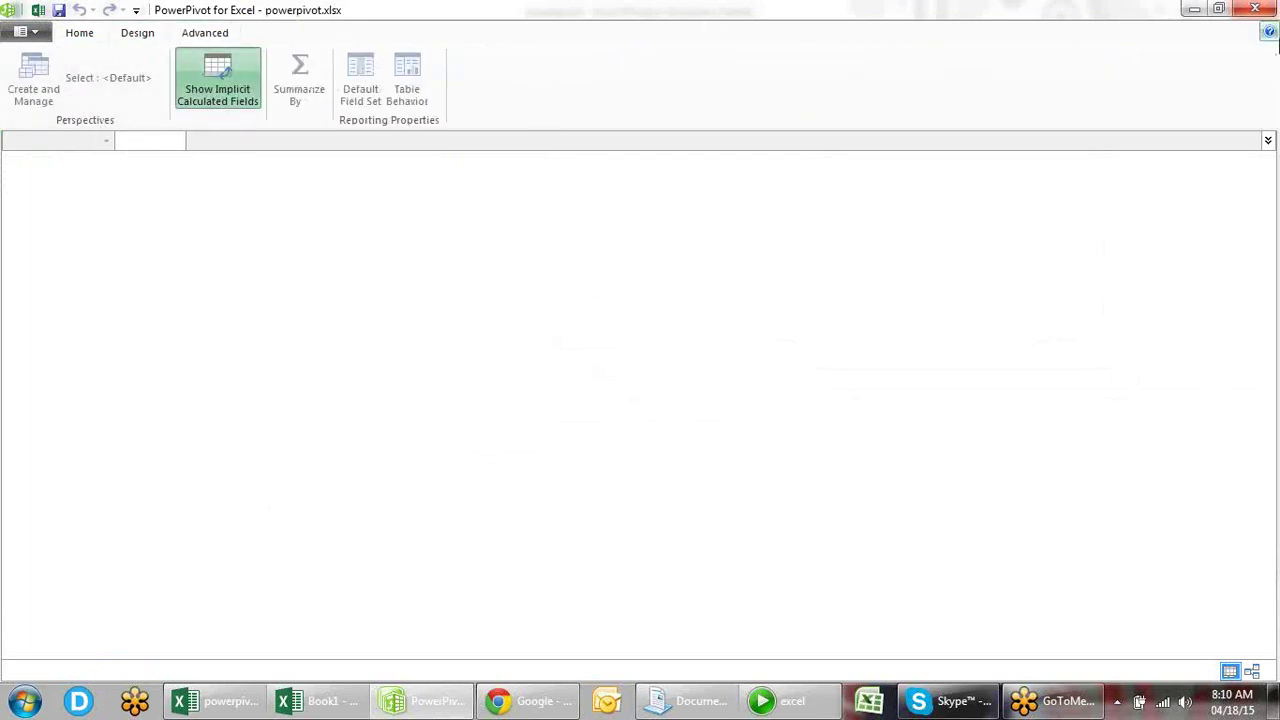
left_click_drag(605, 22, 918, 100)
left_click(513, 127)
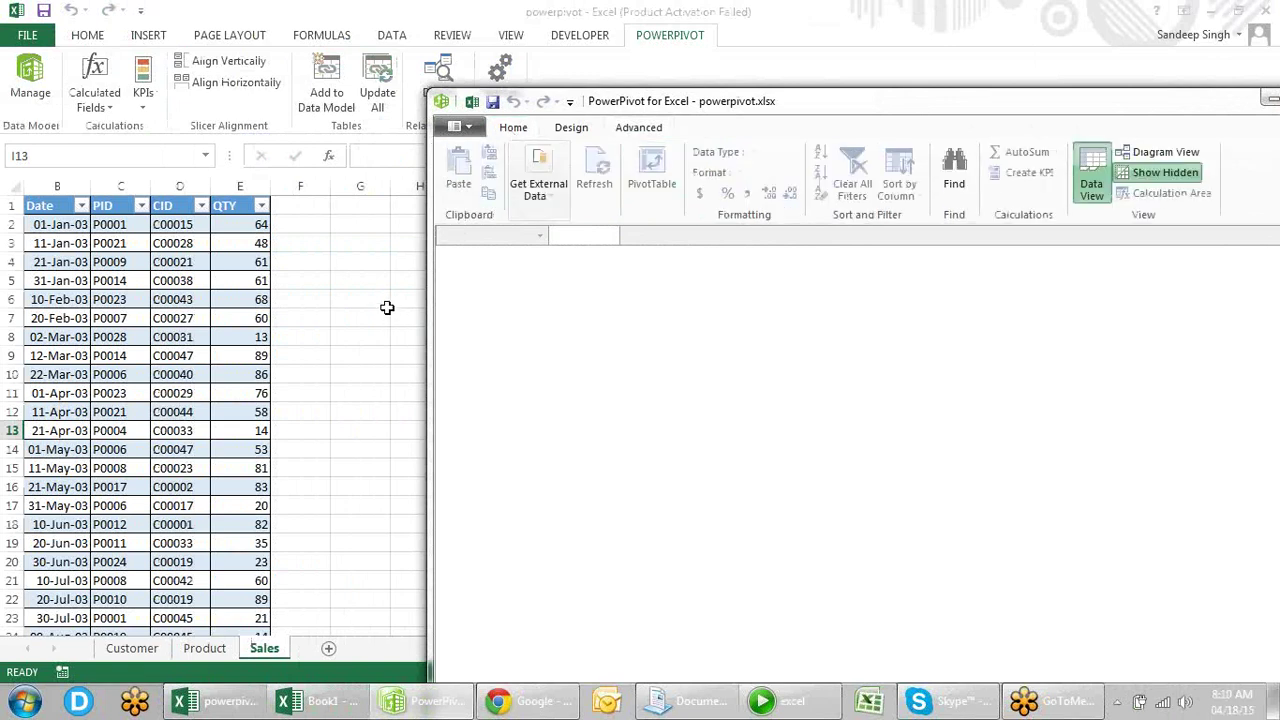
Step: Add the Customer sheet's table to the PowerPivot data model
left_click(387, 307)
left_click(131, 648)
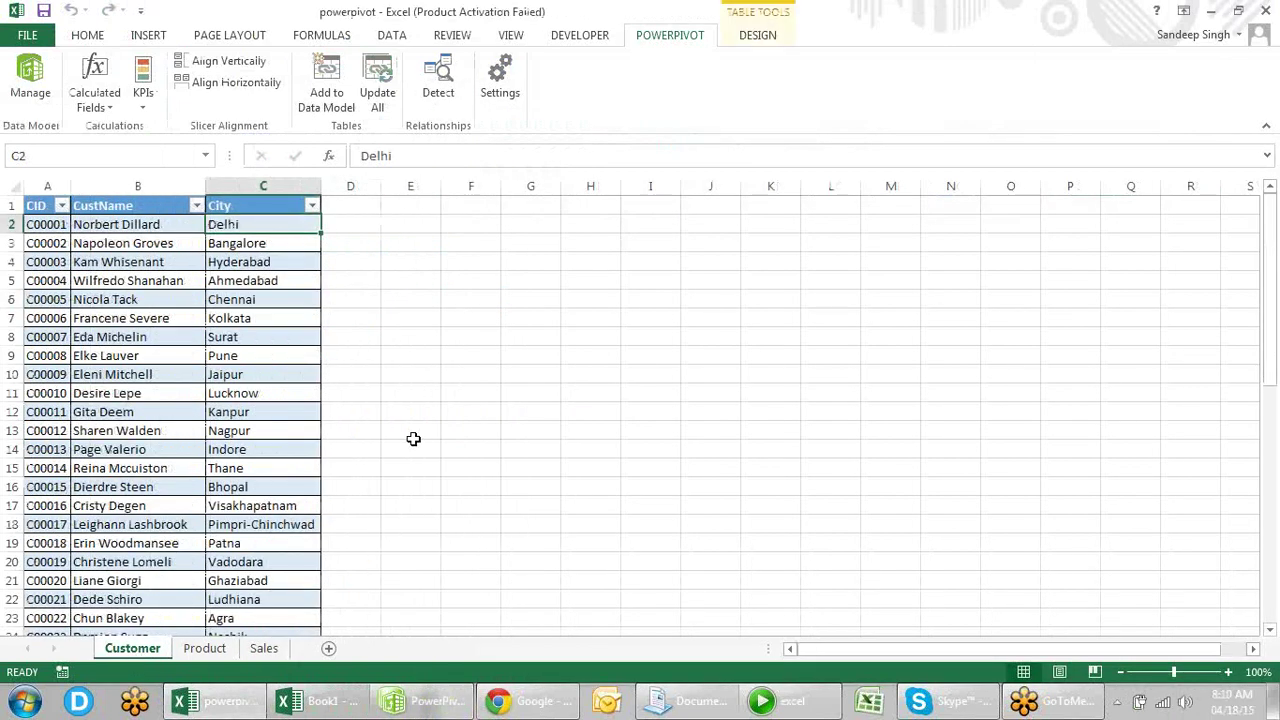
left_click(158, 318)
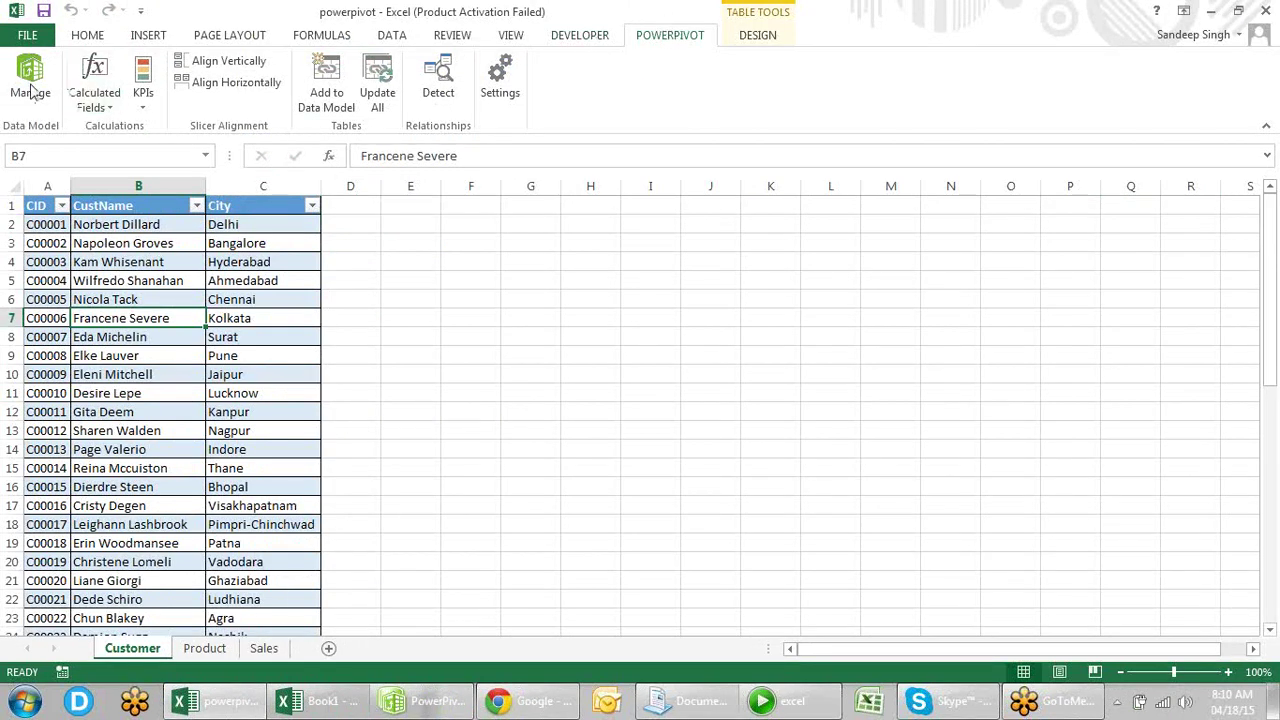
left_click(327, 100)
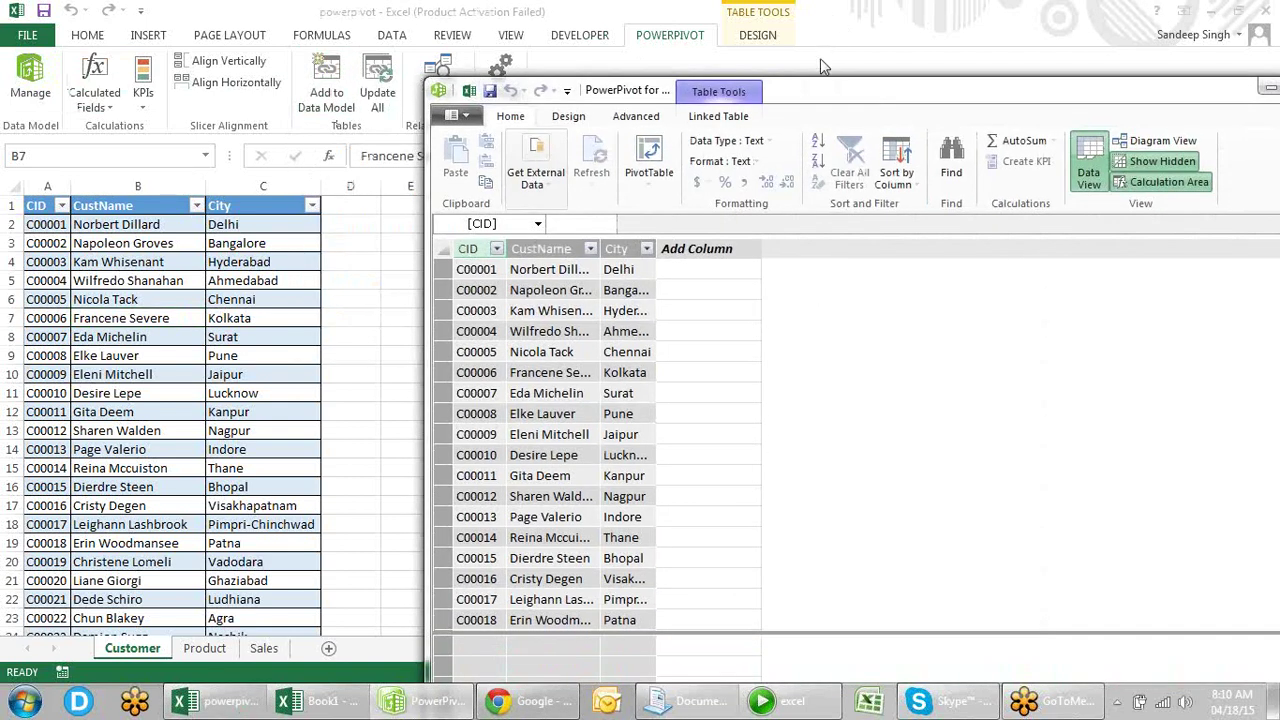
double_click(821, 96)
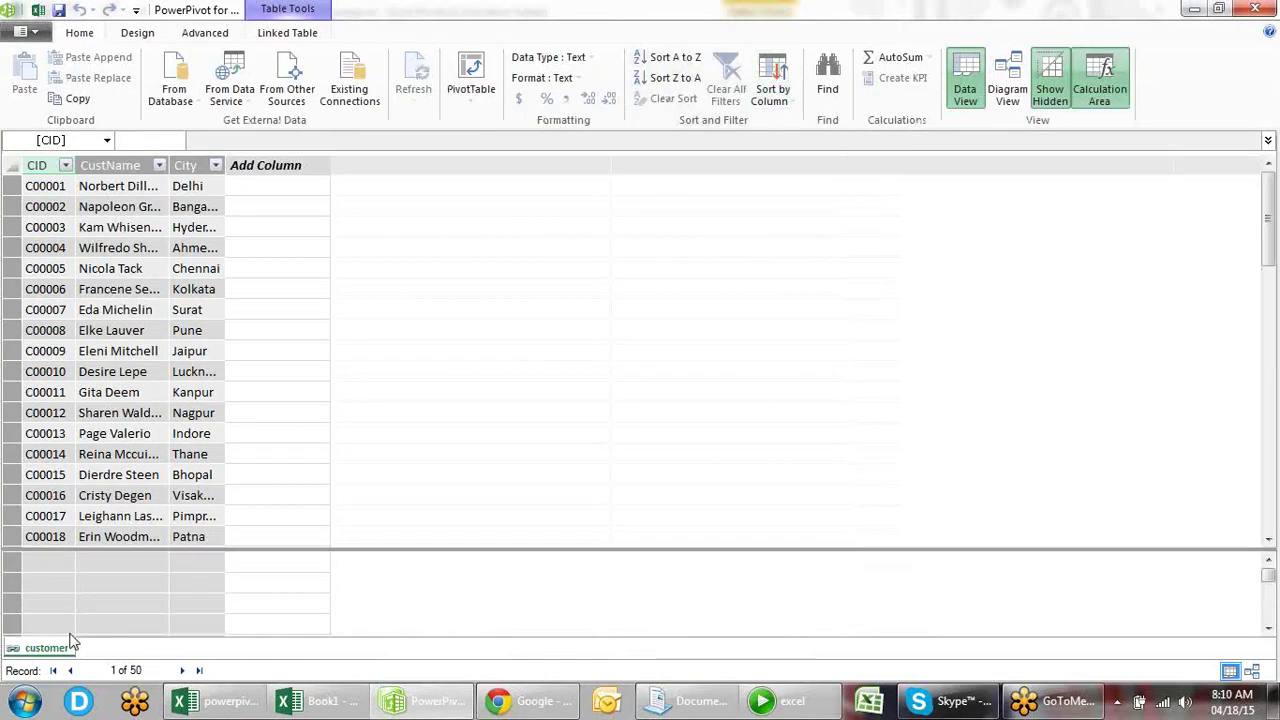
double_click(698, 16)
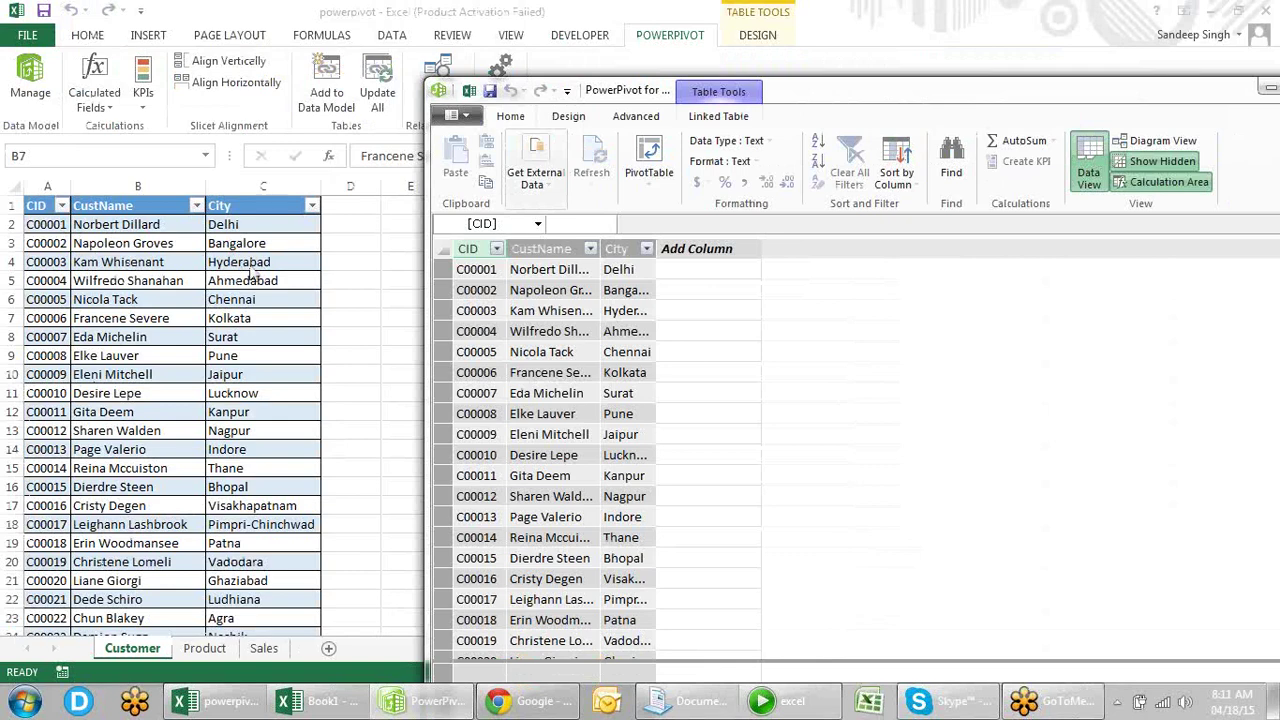
Step: Add the Product sheet's table to the PowerPivot data model
left_click(207, 657)
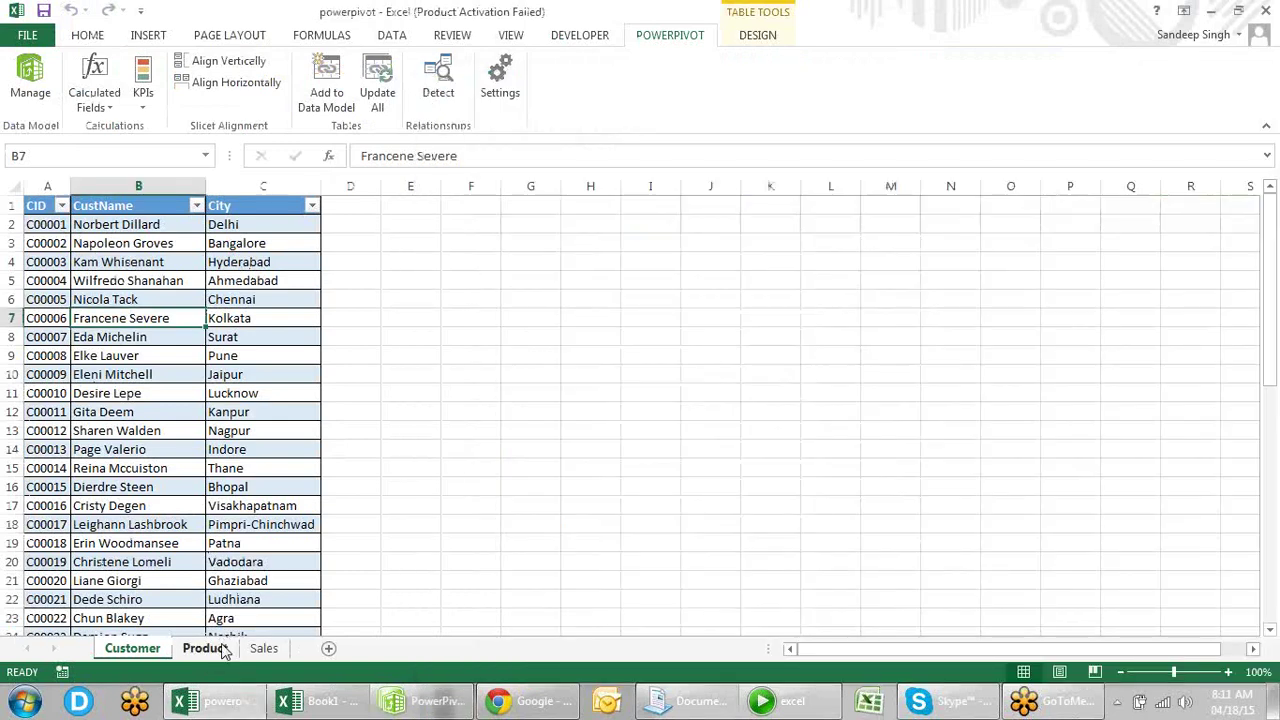
left_click(205, 648)
left_click(205, 317)
left_click(326, 90)
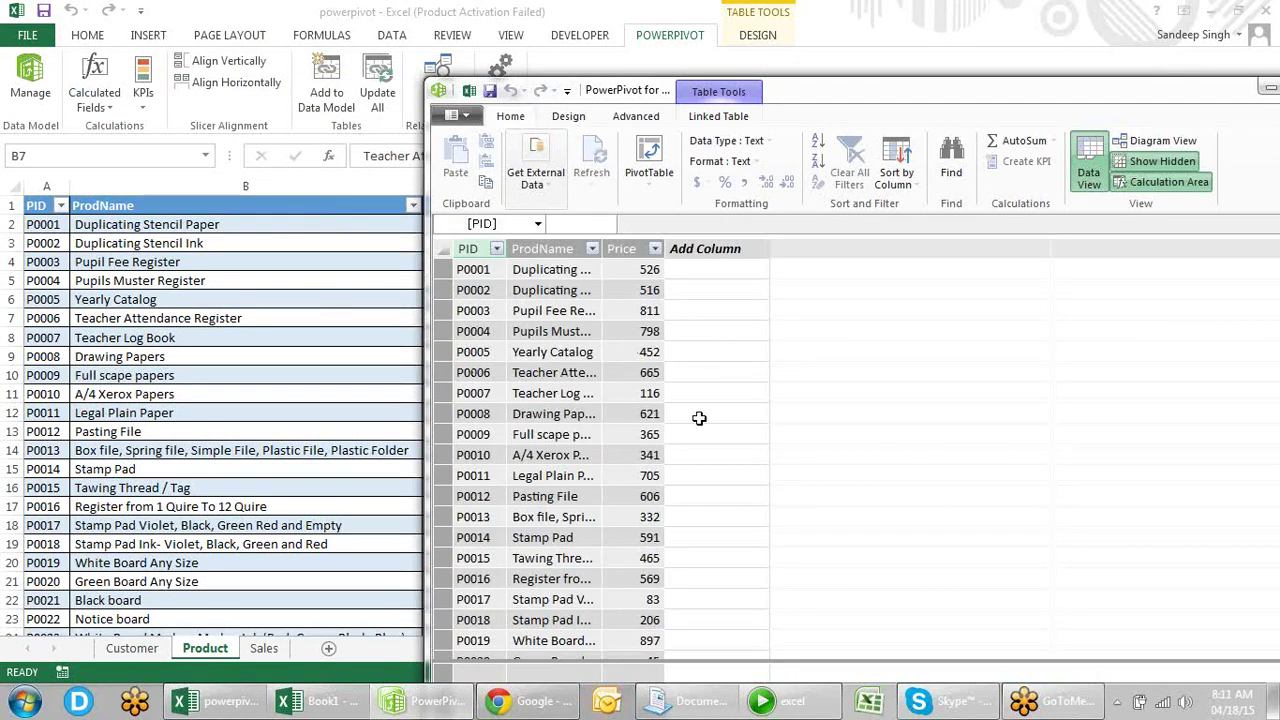
double_click(814, 94)
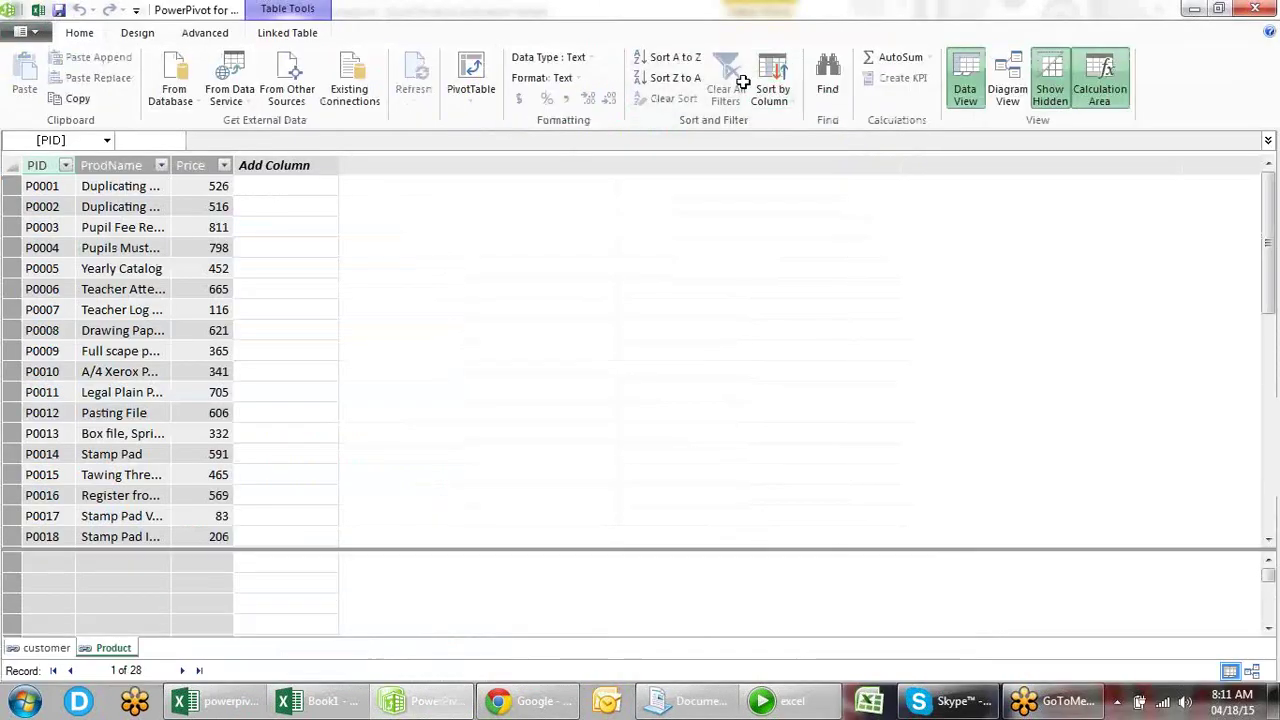
double_click(785, 9)
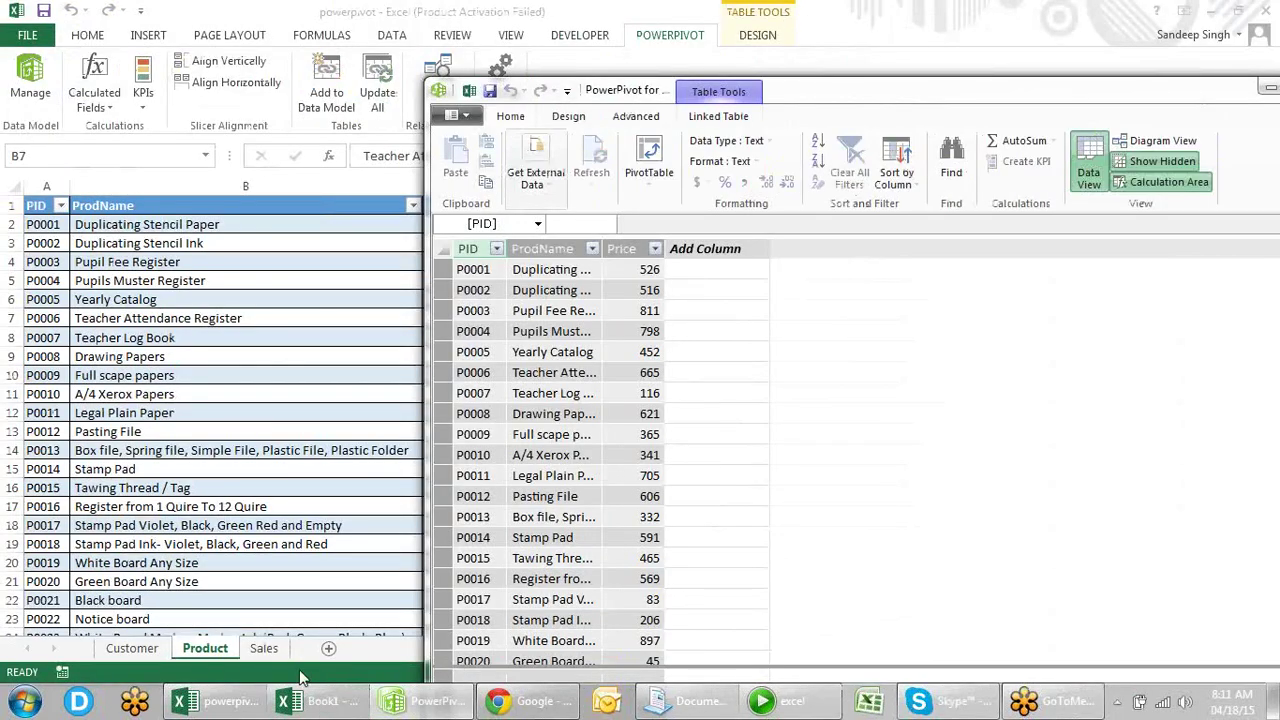
Step: Add the Sales sheet's table to the data model and bring the workbook forward
left_click(265, 658)
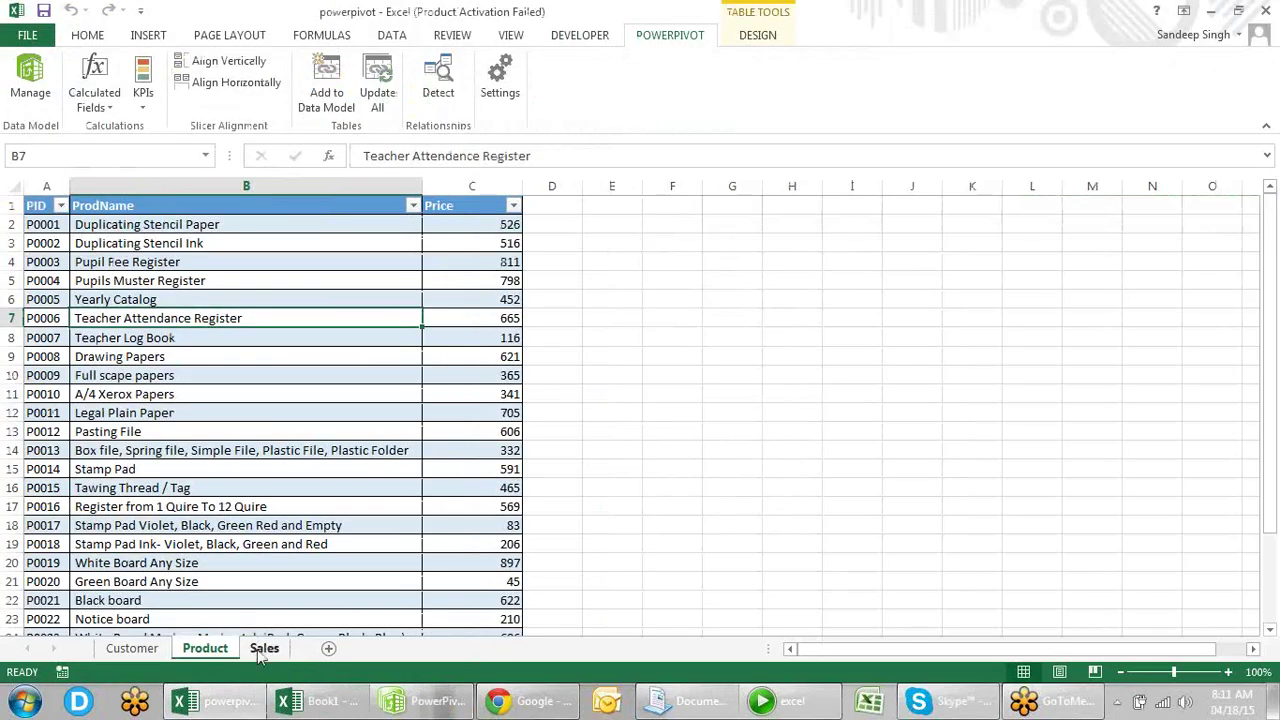
left_click(264, 650)
left_click(205, 355)
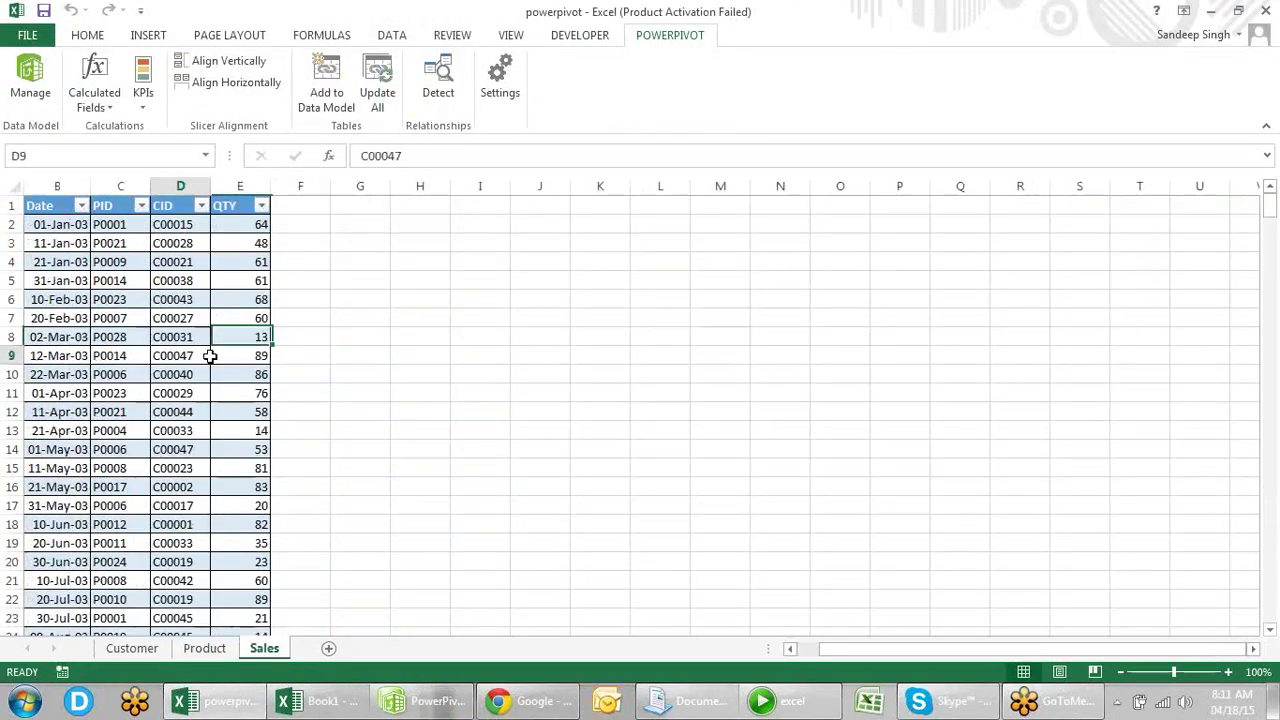
left_click(337, 97)
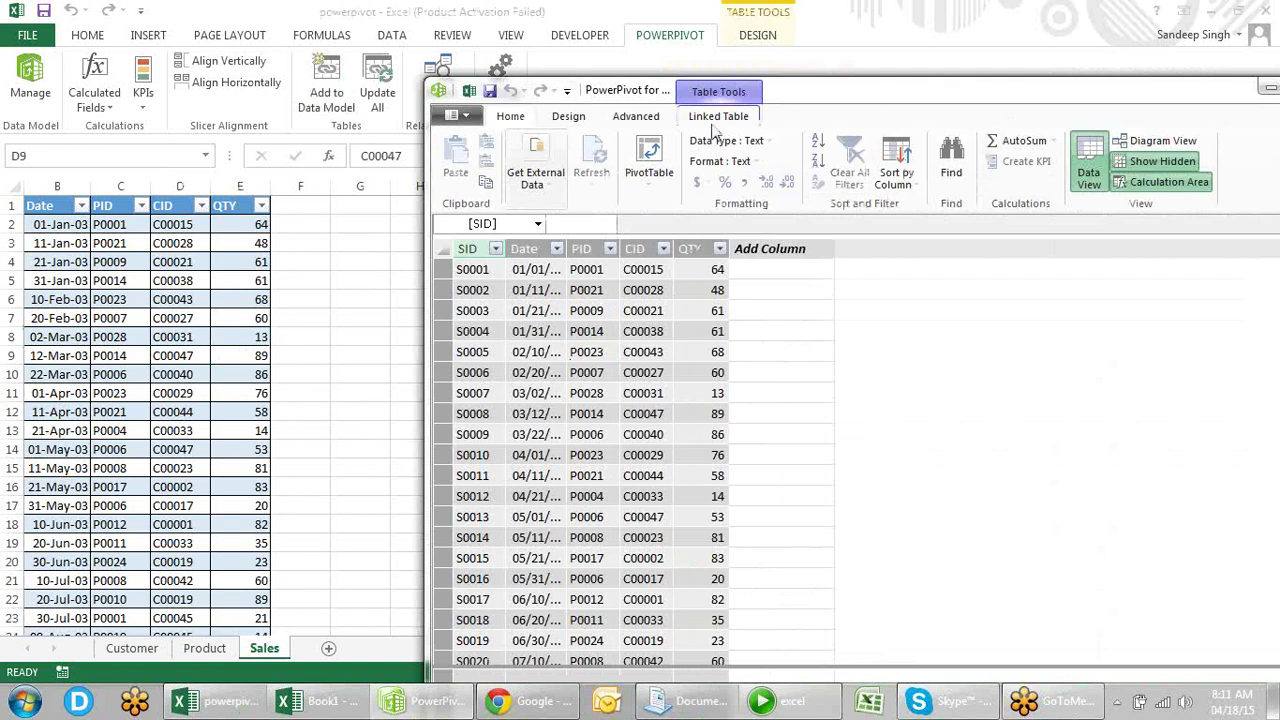
left_click_drag(855, 96, 818, 45)
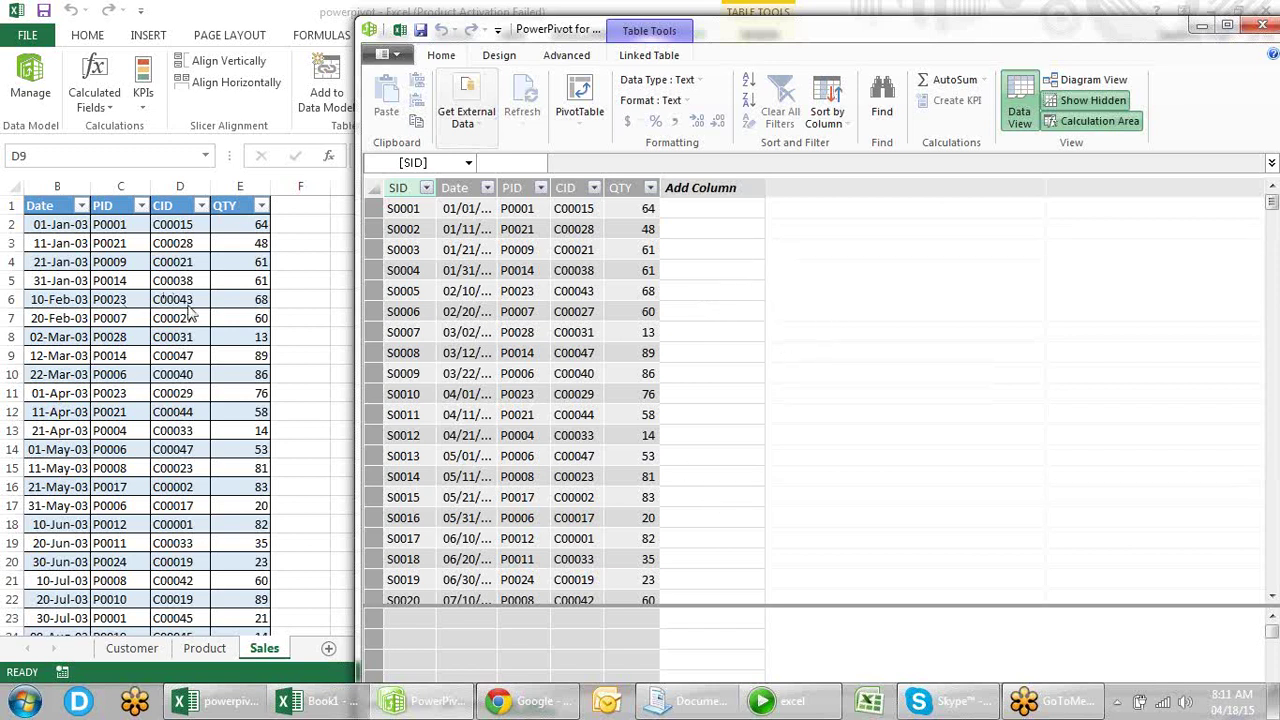
left_click(322, 294)
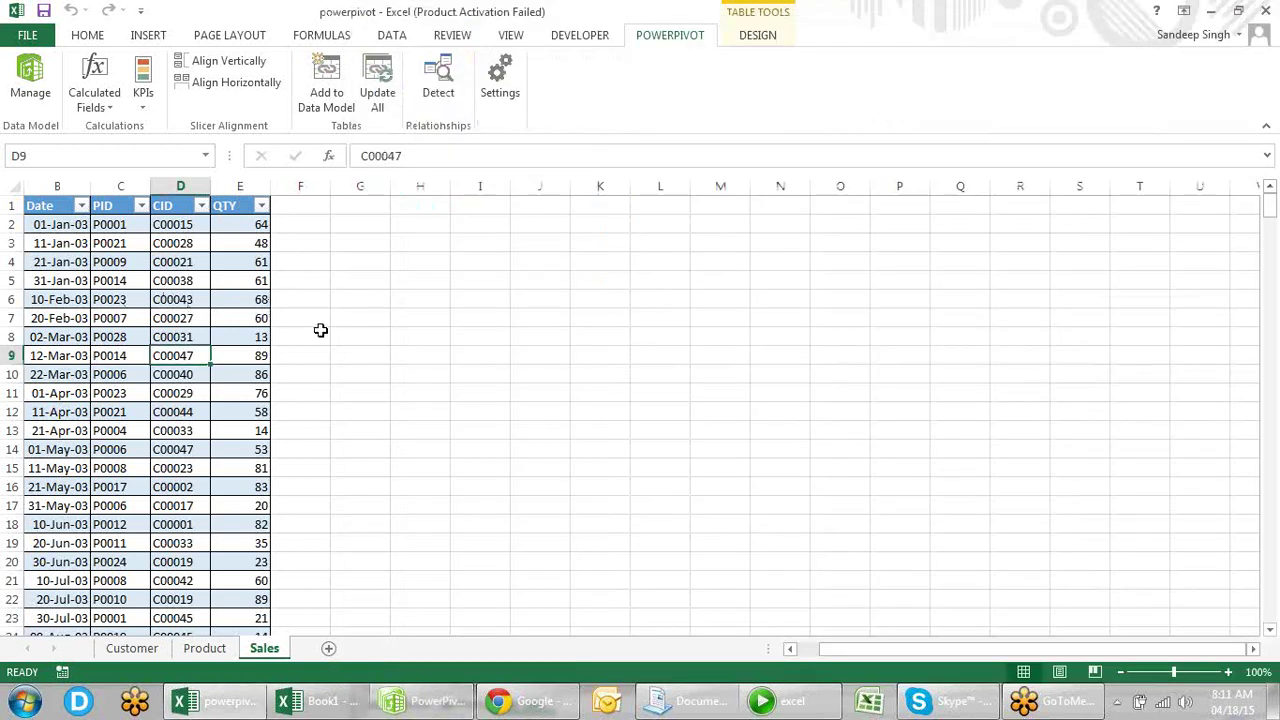
Step: Browse the Product, Customer and Sales sheets, cancelling a first Move or Copy attempt
left_click(205, 648)
left_click(133, 650)
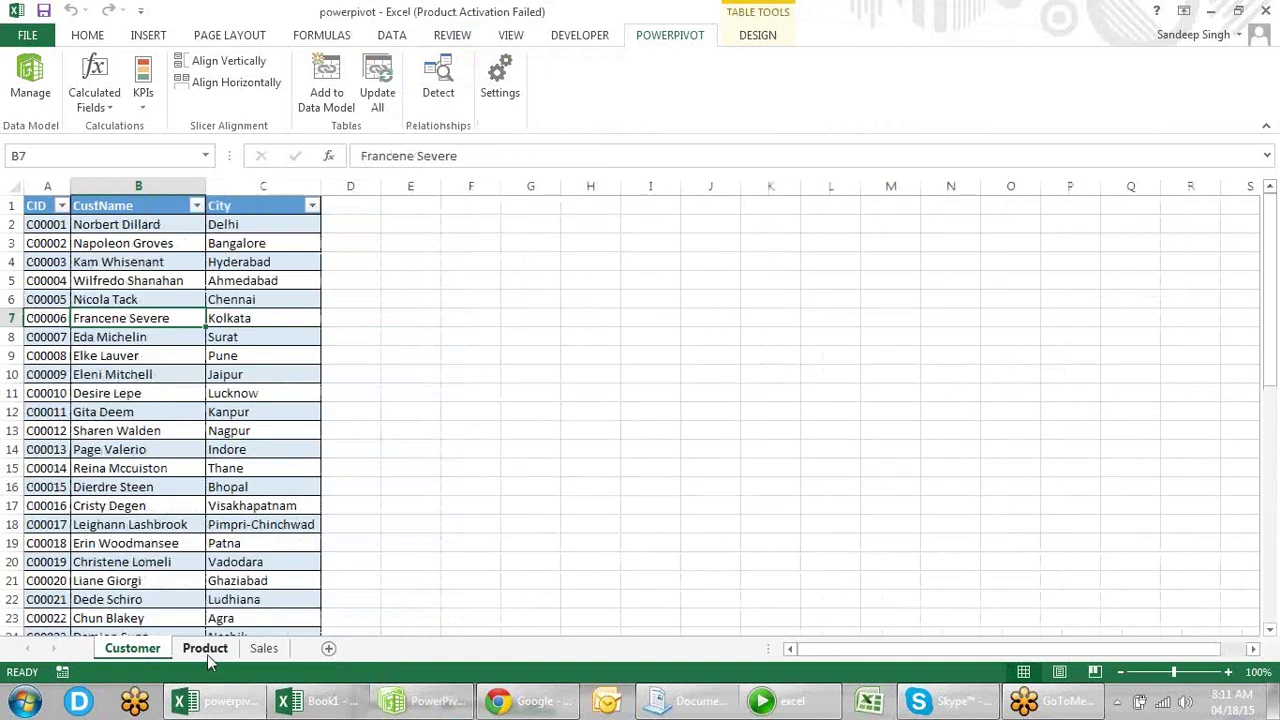
left_click(266, 651)
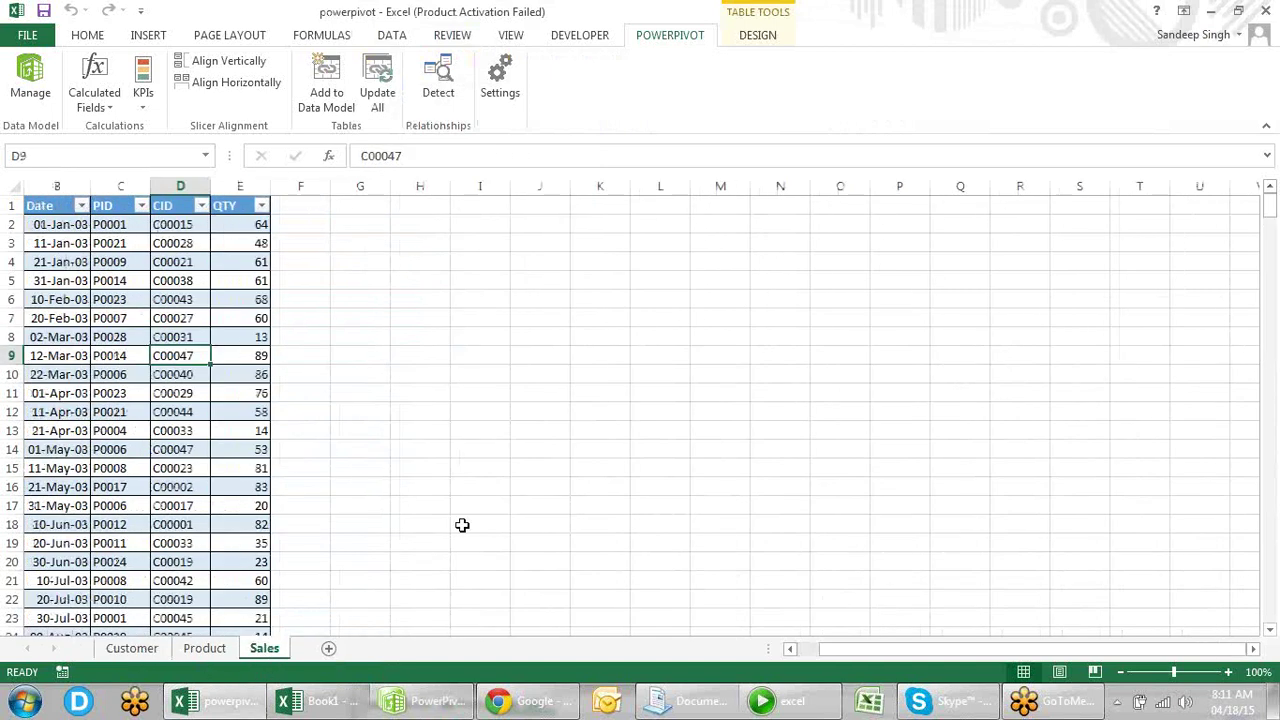
key("alt+e")
key("m")
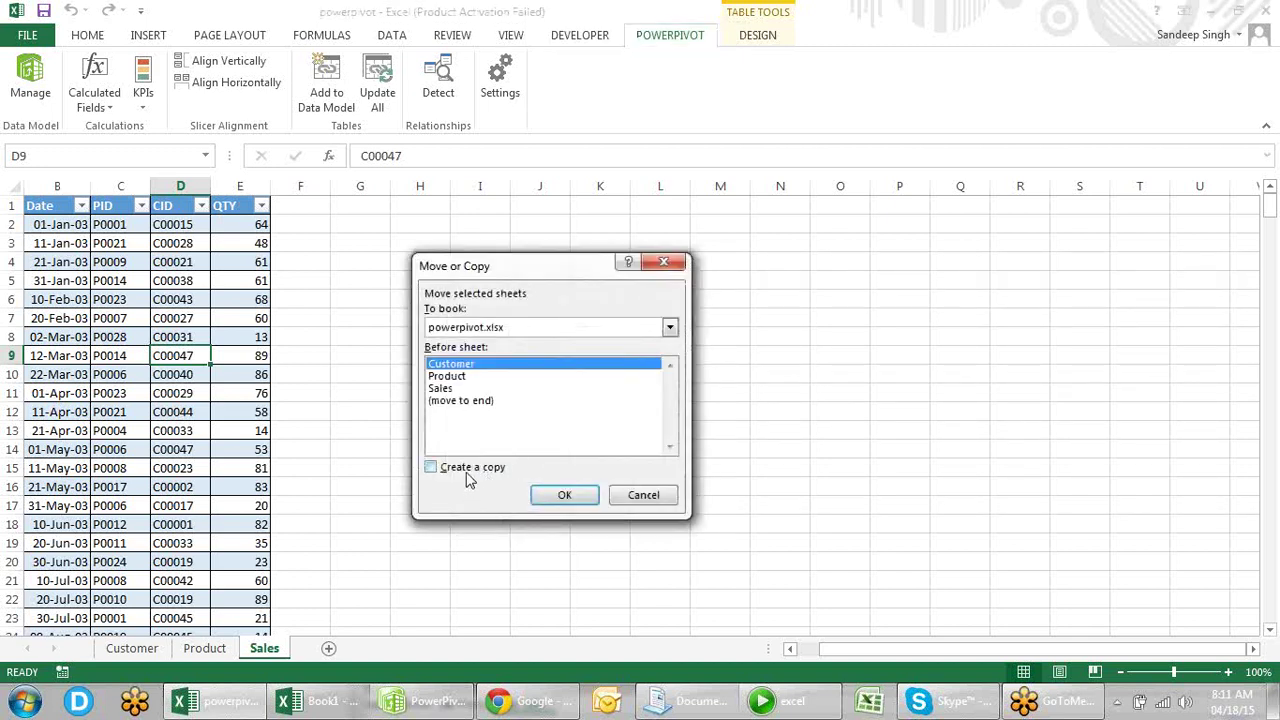
key("Escape")
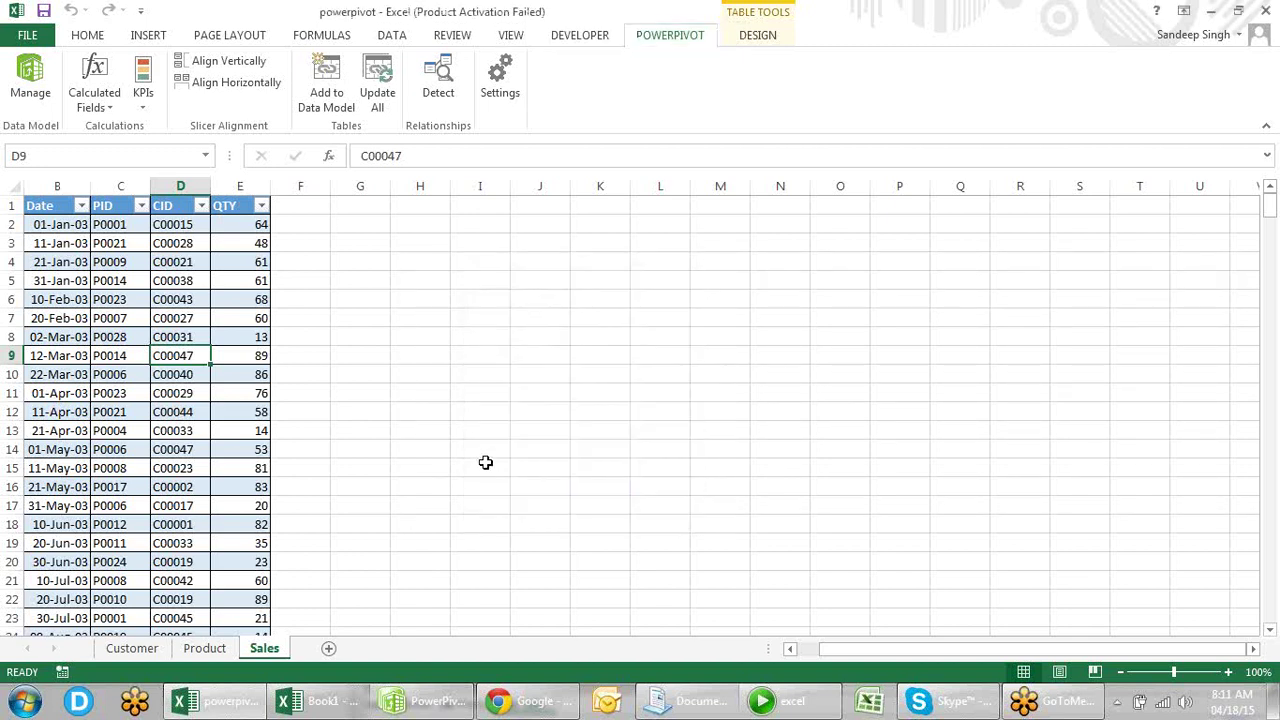
key("alt")
key("alt")
Step: Copy the Sales sheet with Create a copy ticked, keeping the name Sales (2)
right_click(272, 649)
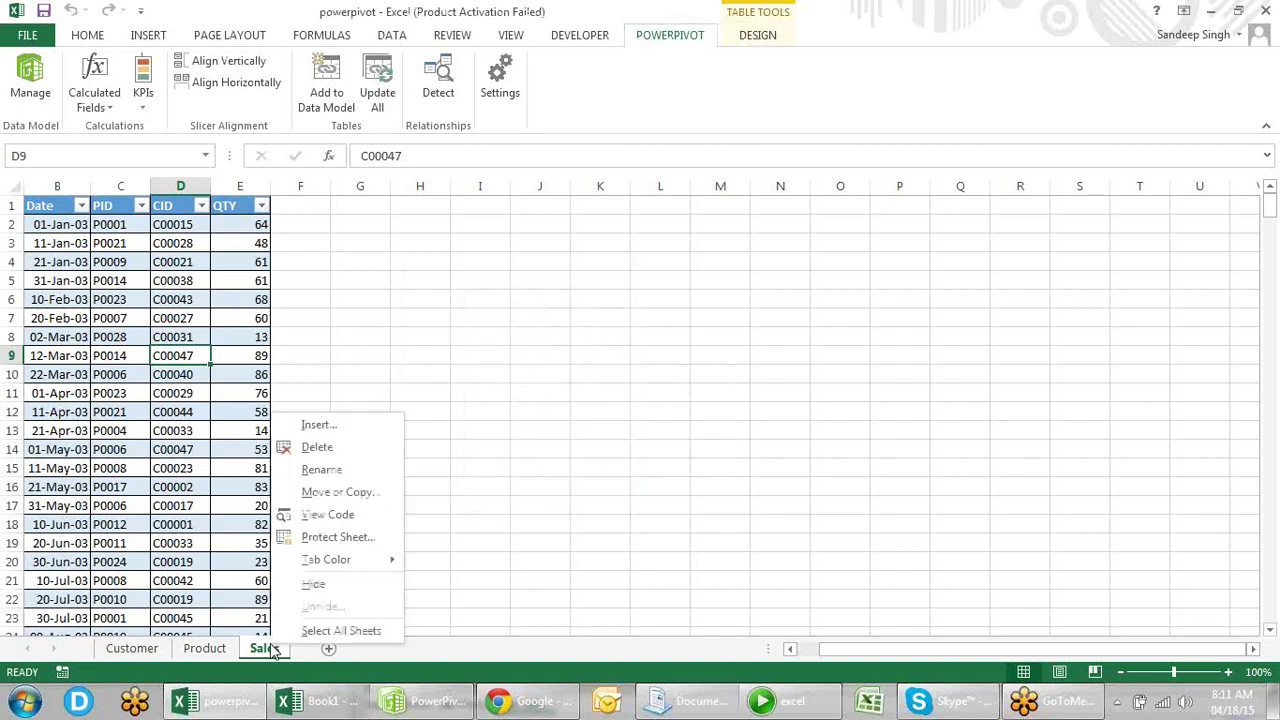
left_click(350, 492)
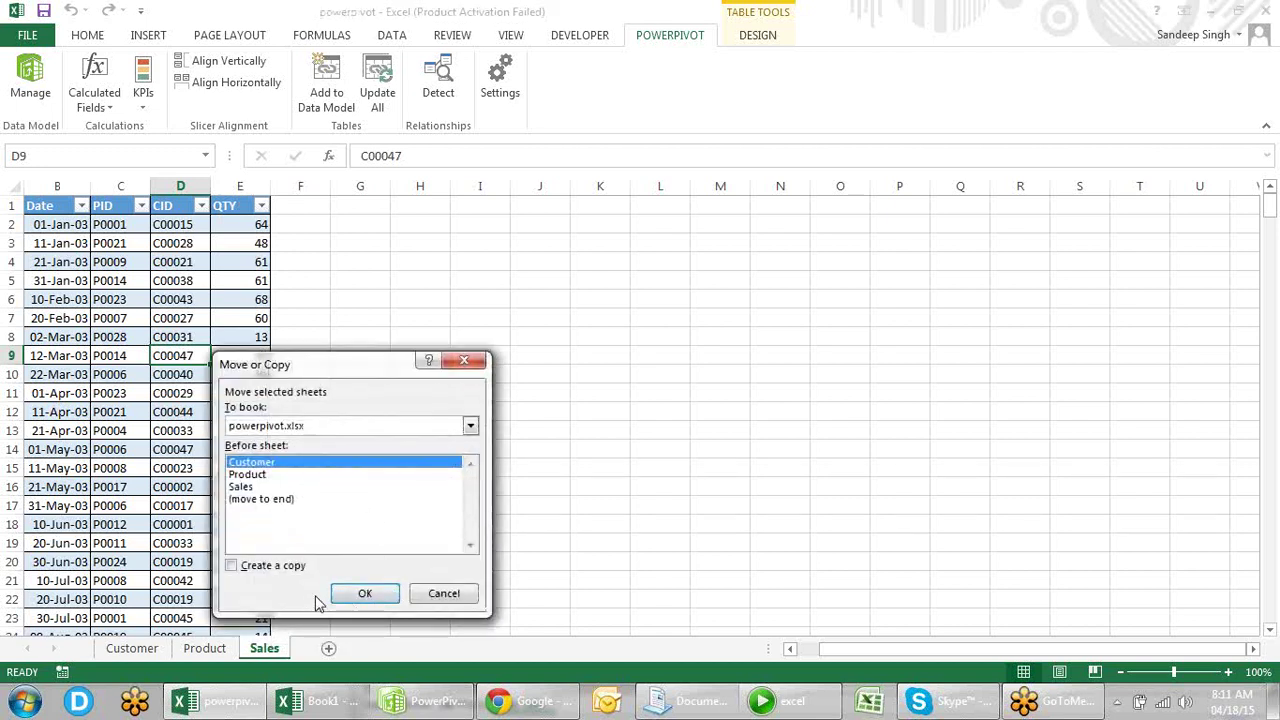
left_click(290, 566)
left_click(362, 592)
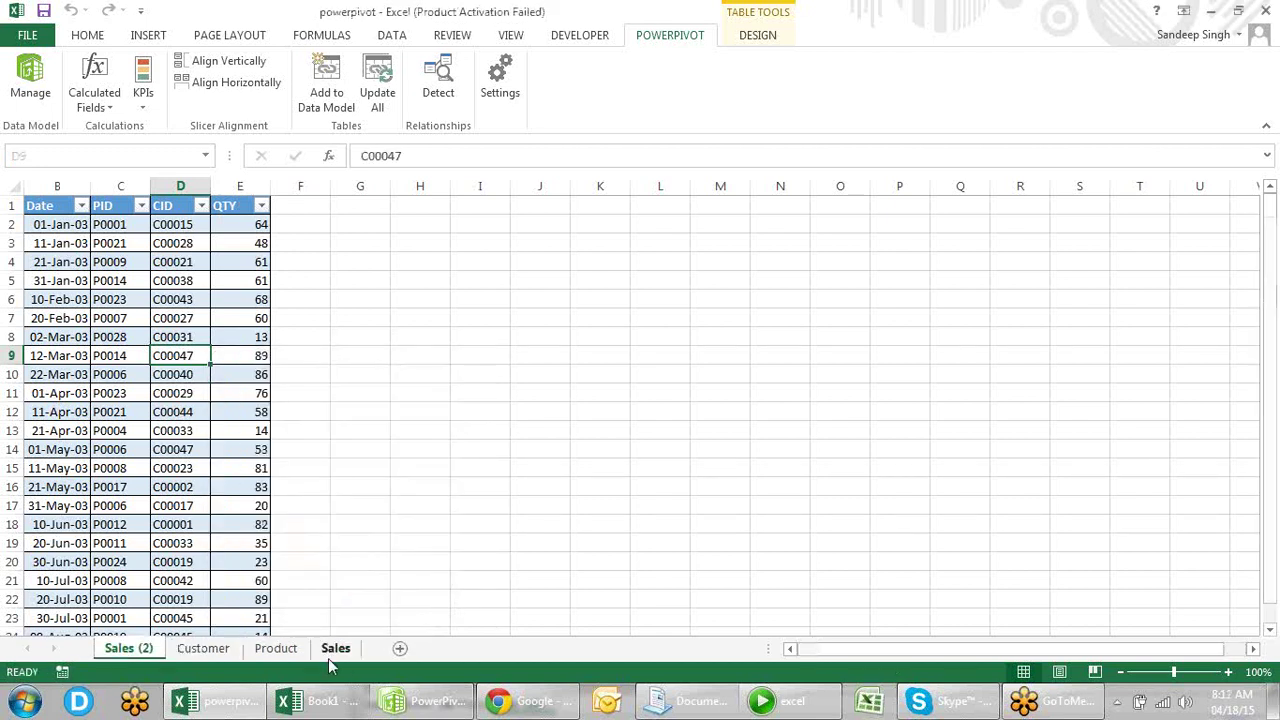
double_click(140, 650)
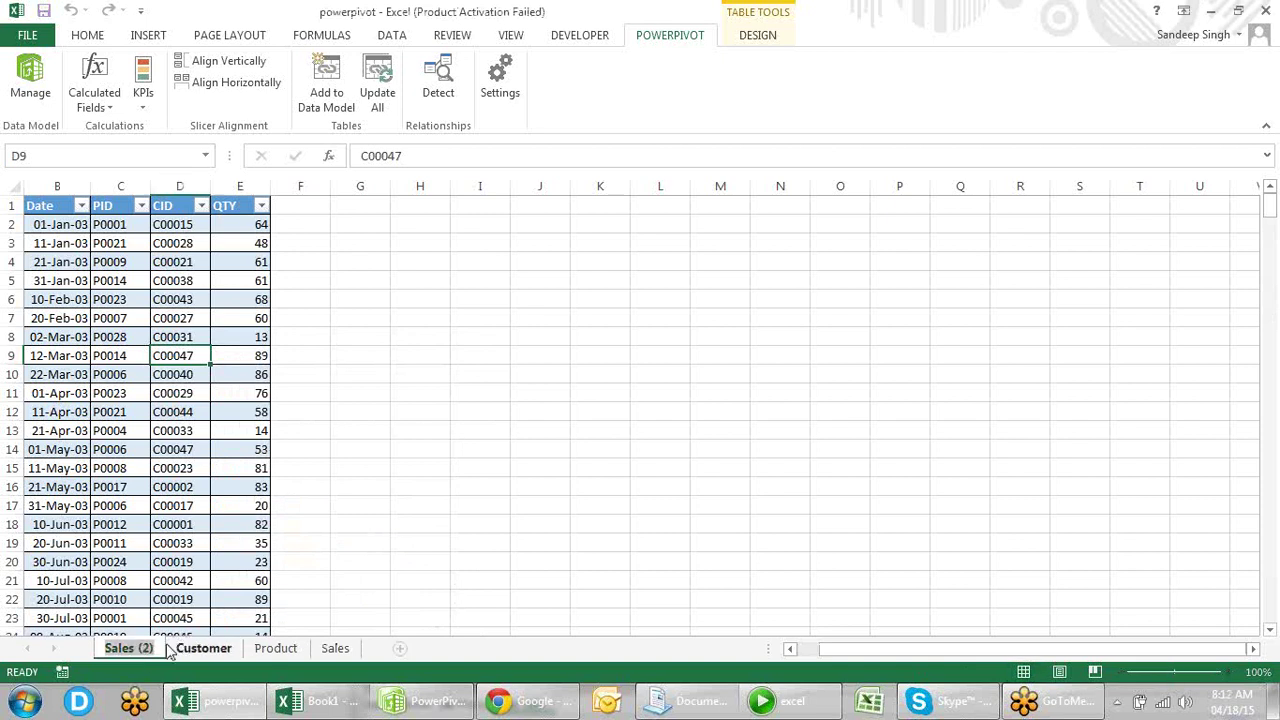
left_click(320, 358)
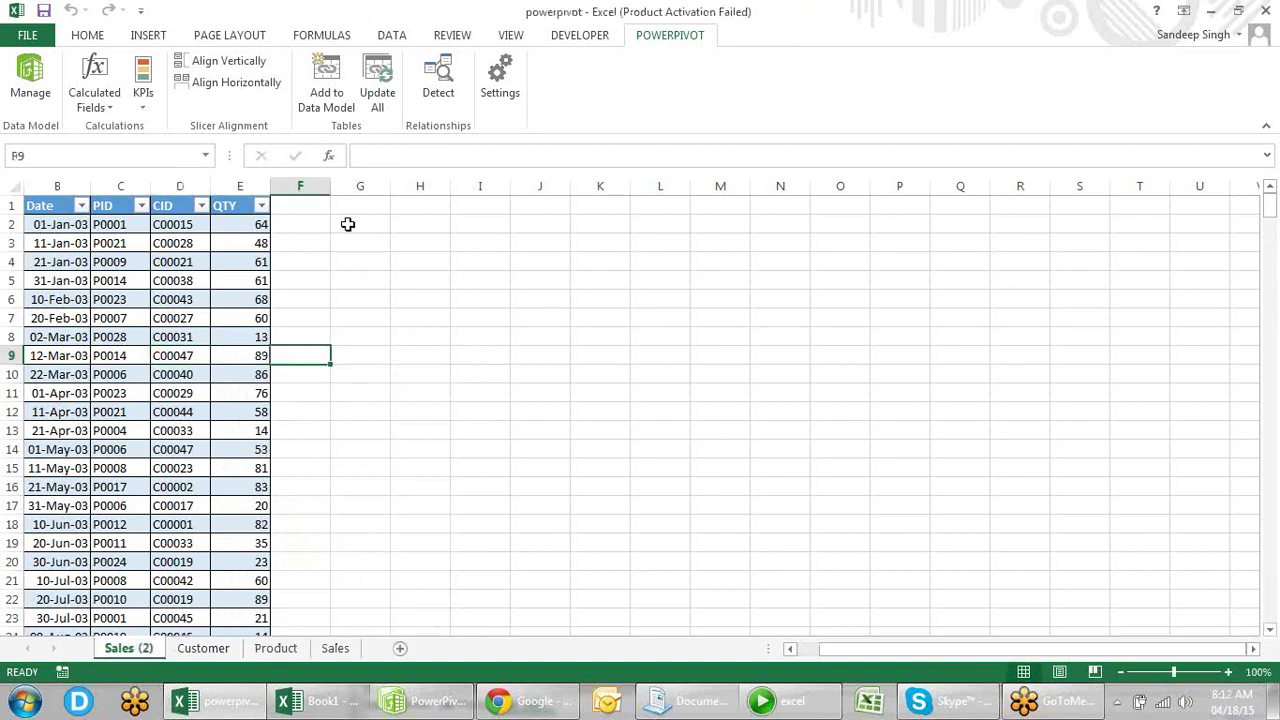
Step: Add a customername header in F1 to extend the Sales (2) table
left_click(307, 203)
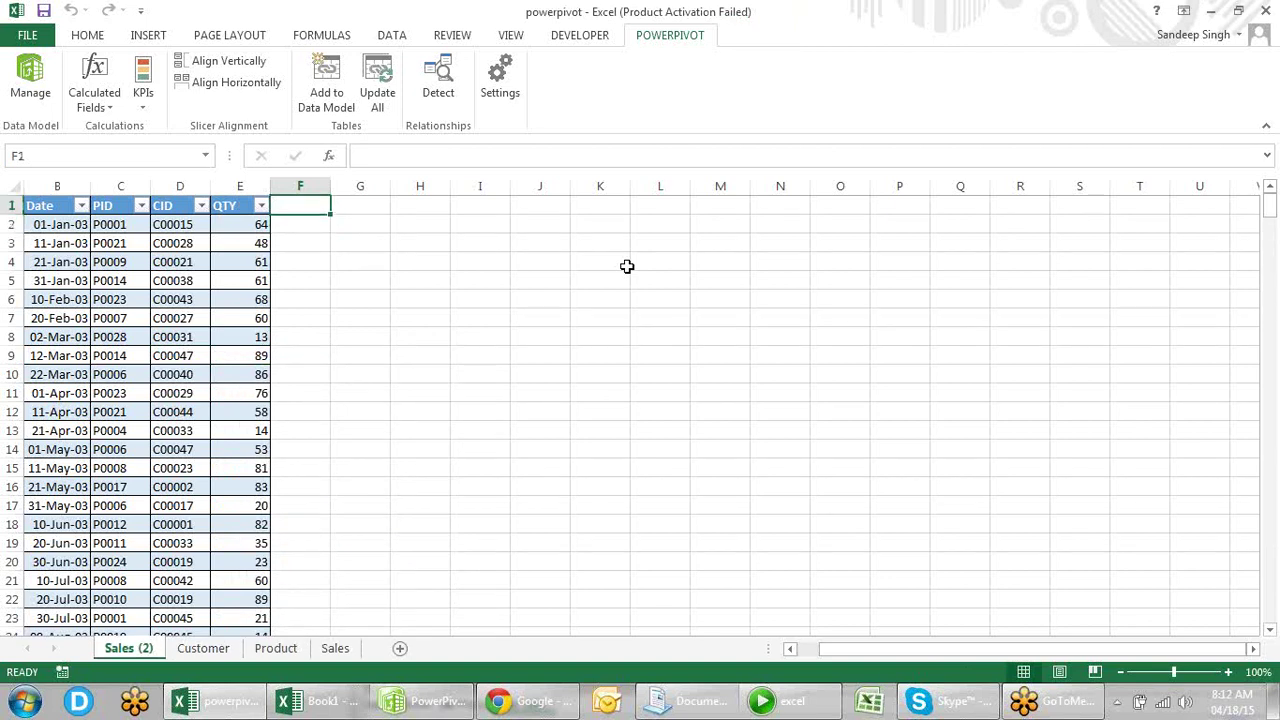
type("customername")
key("Return")
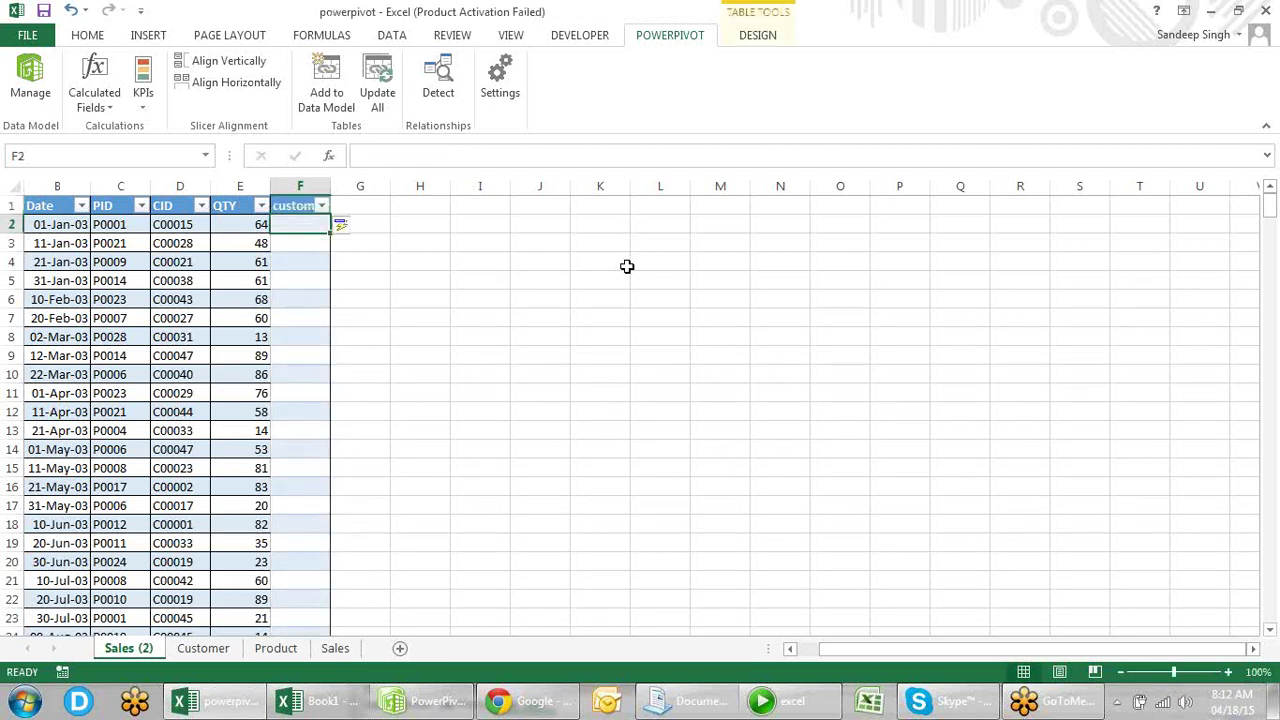
type("=vlo")
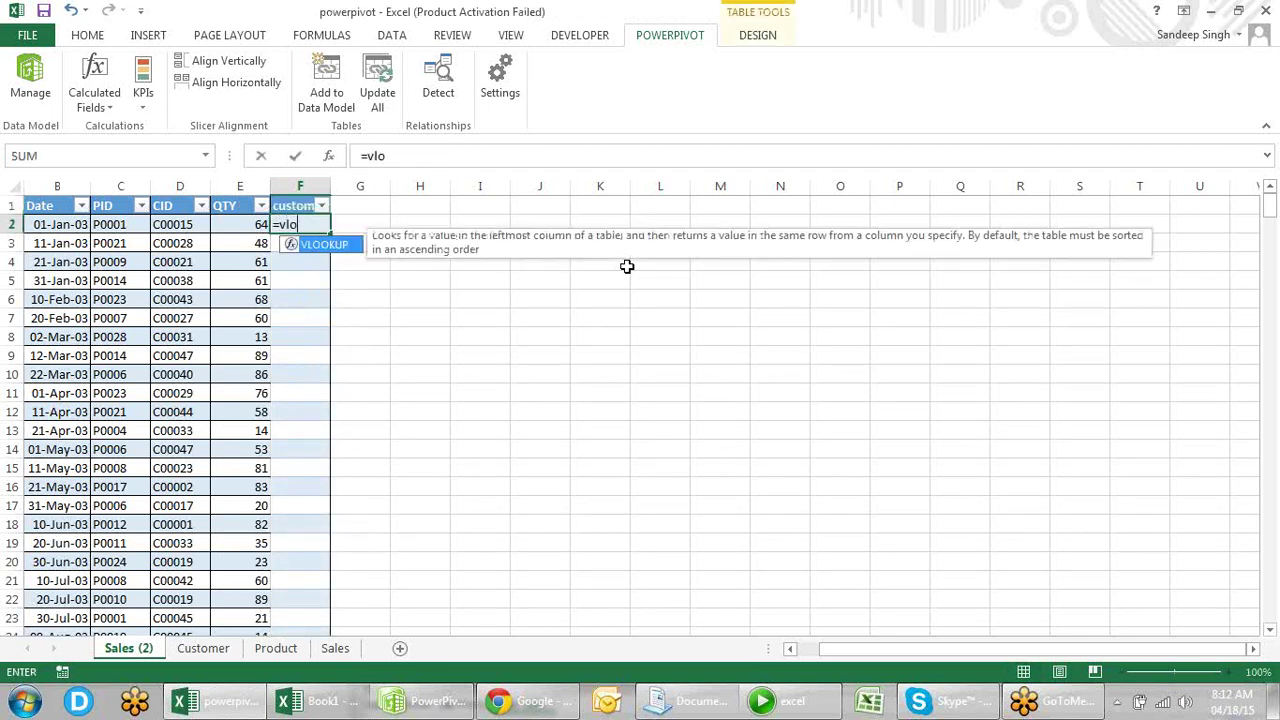
key("Tab")
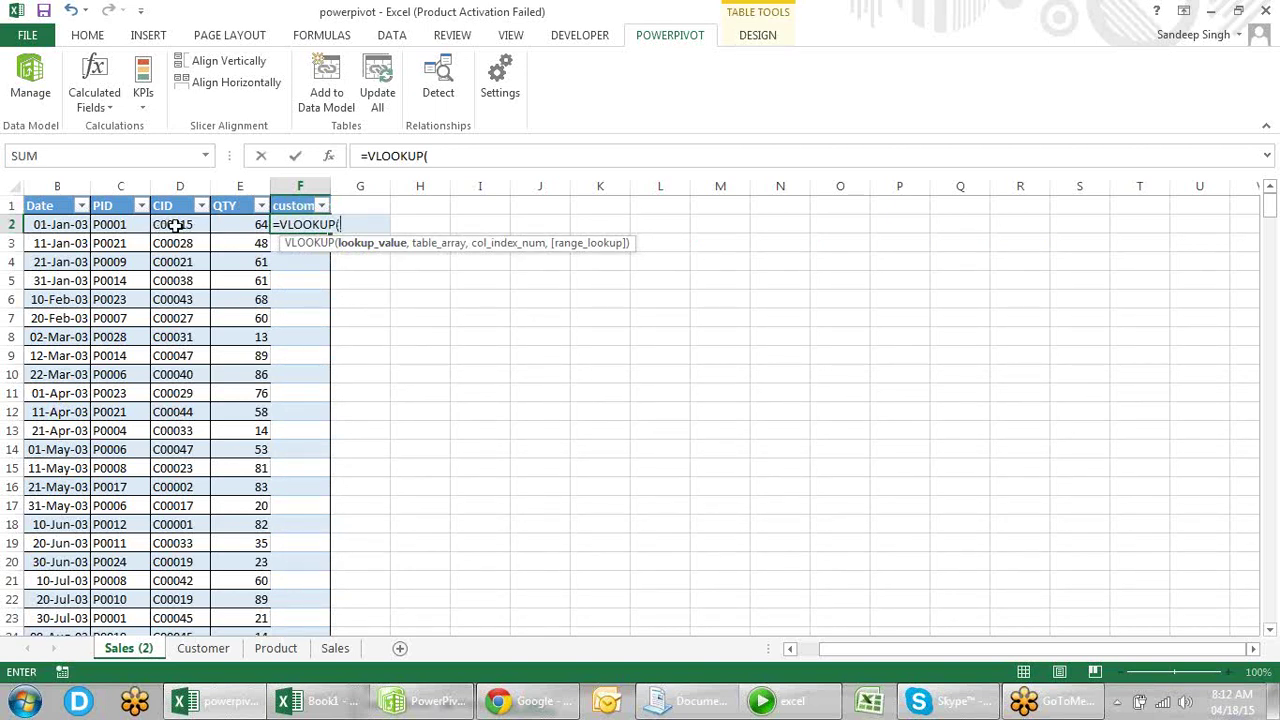
left_click(175, 224)
type(",")
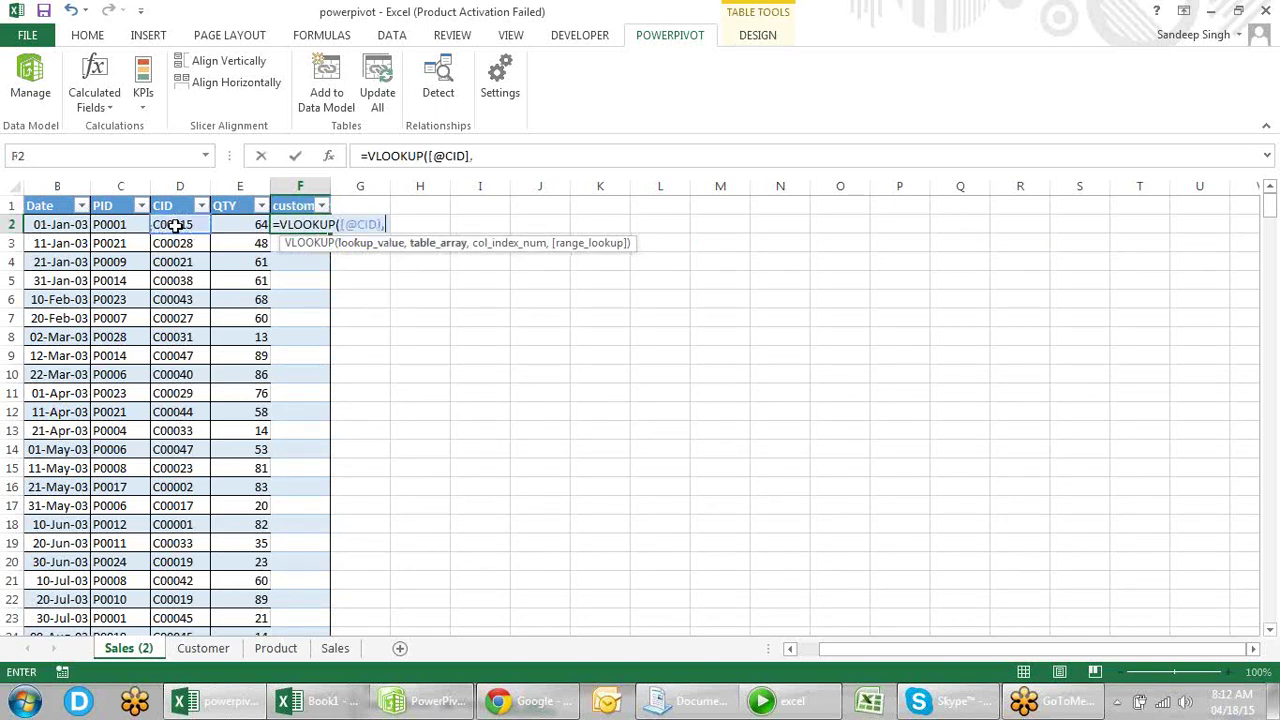
key("BackSpace")
key("BackSpace")
key("BackSpace")
key("BackSpace")
key("BackSpace")
key("BackSpace")
key("BackSpace")
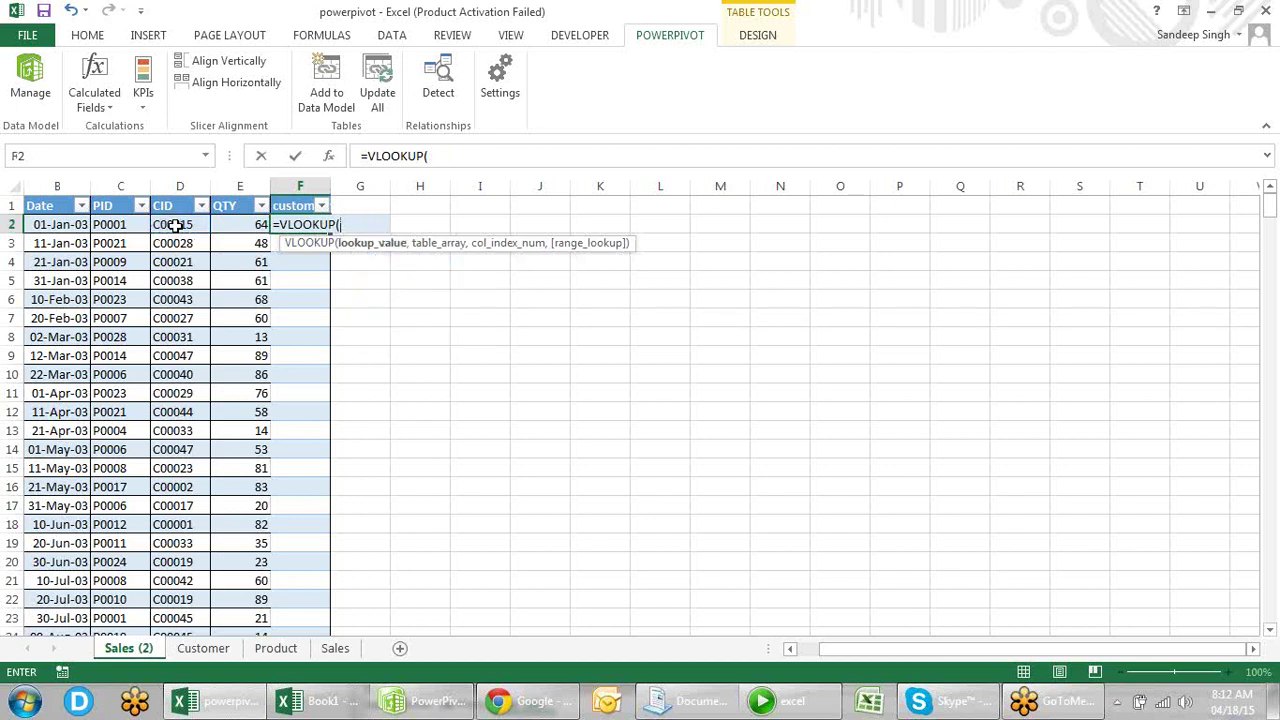
left_click(175, 224)
type(",")
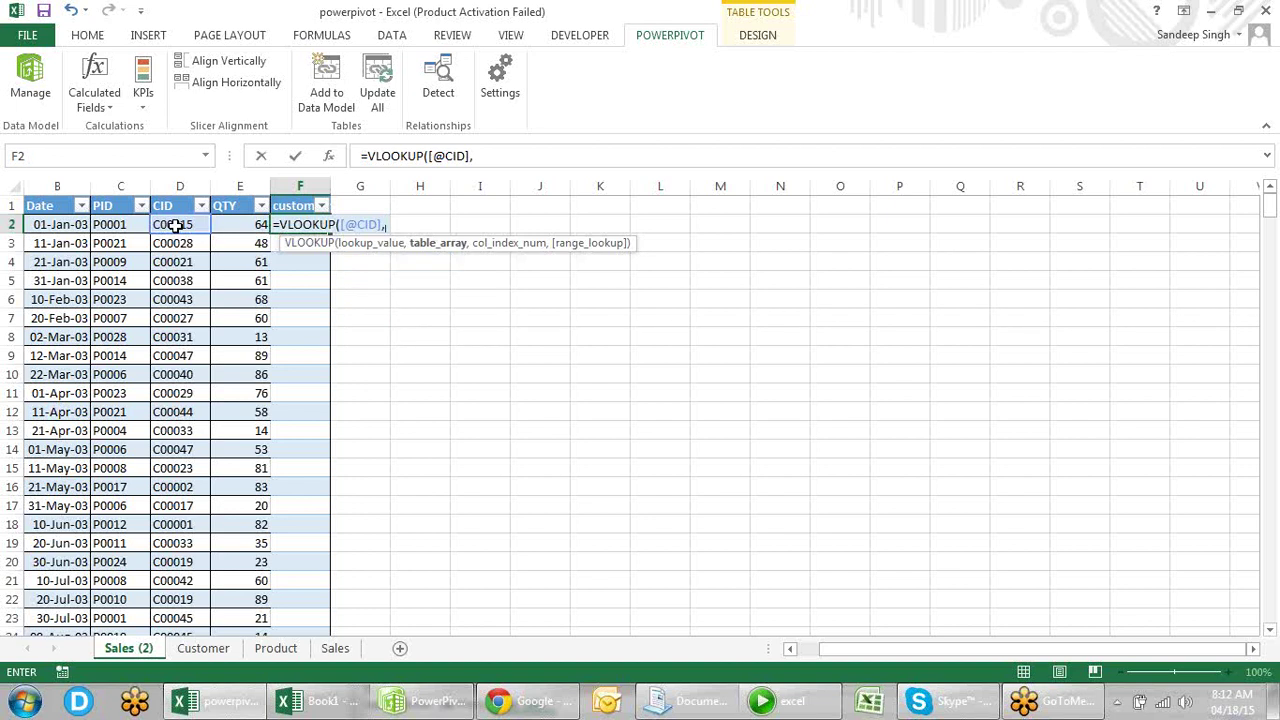
type("cus")
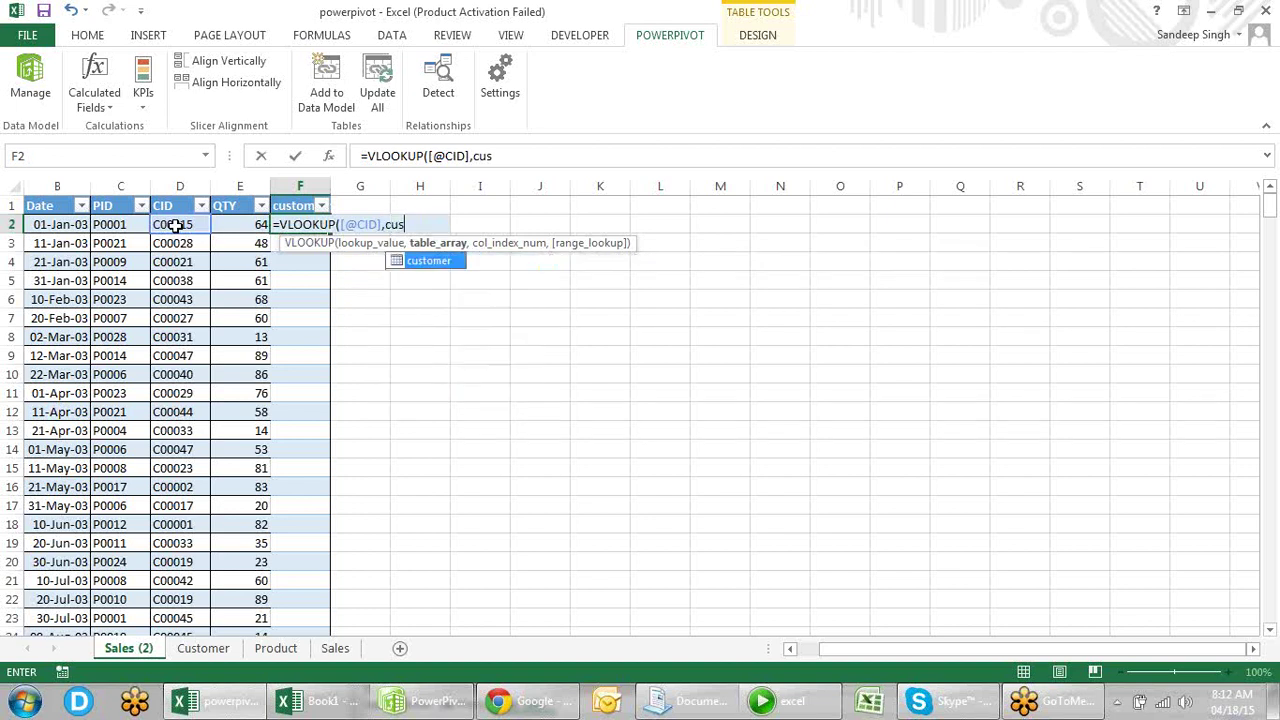
key("Tab")
type(",")
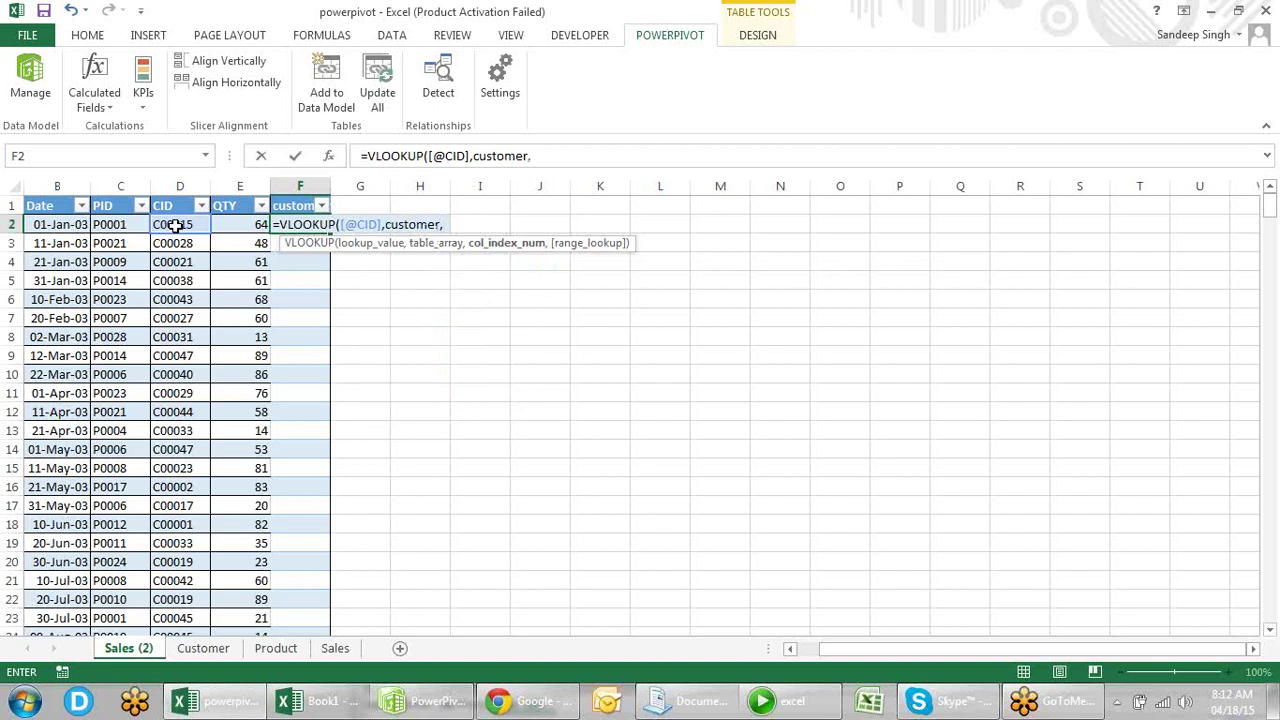
type("2")
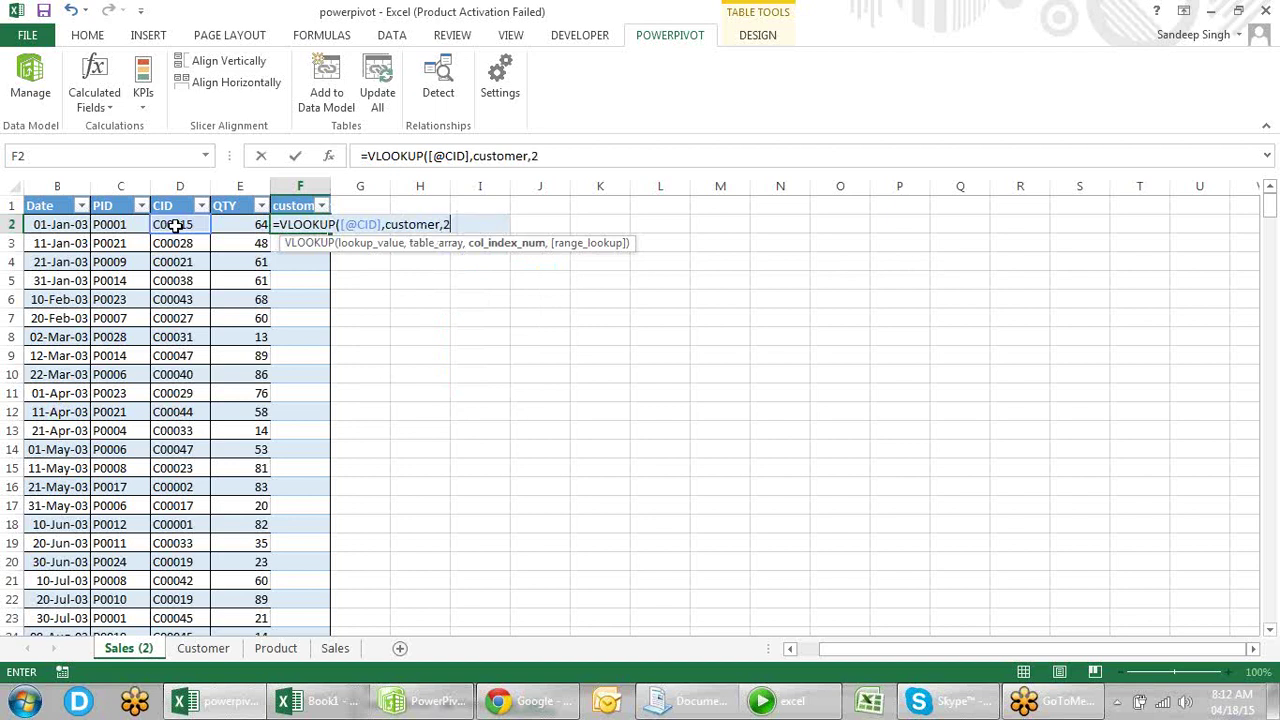
type(",0)")
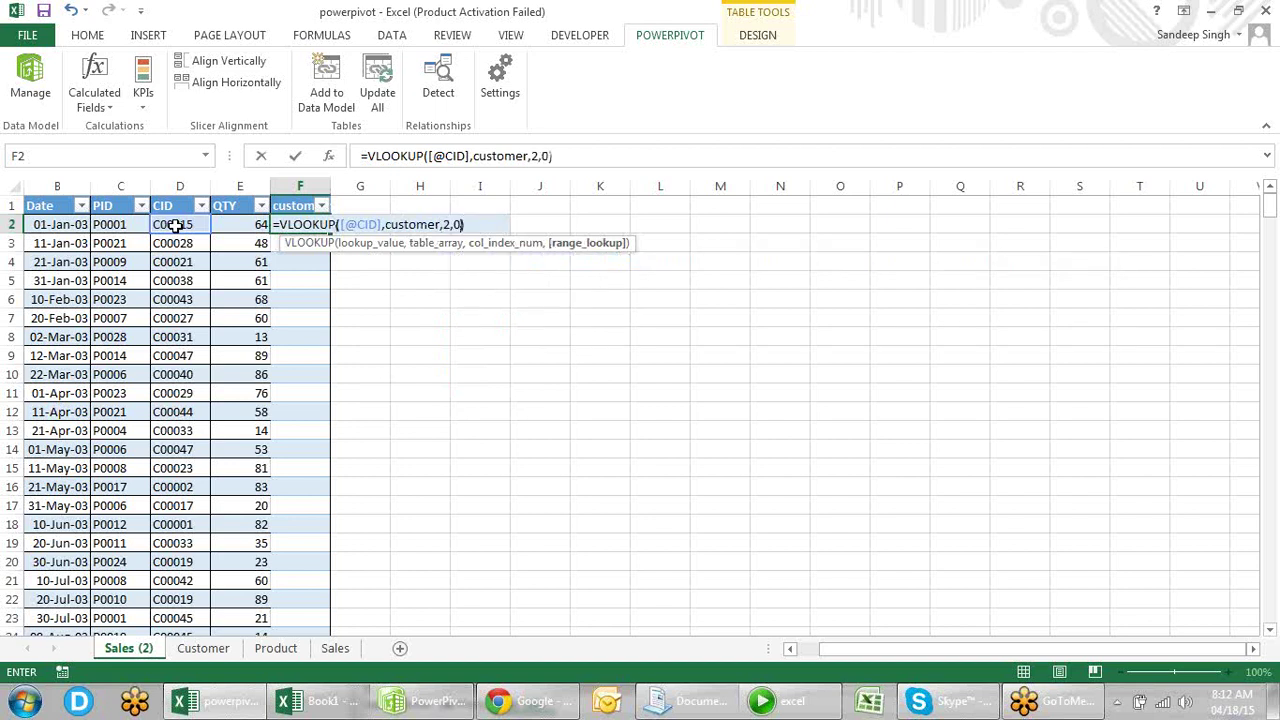
key("Return")
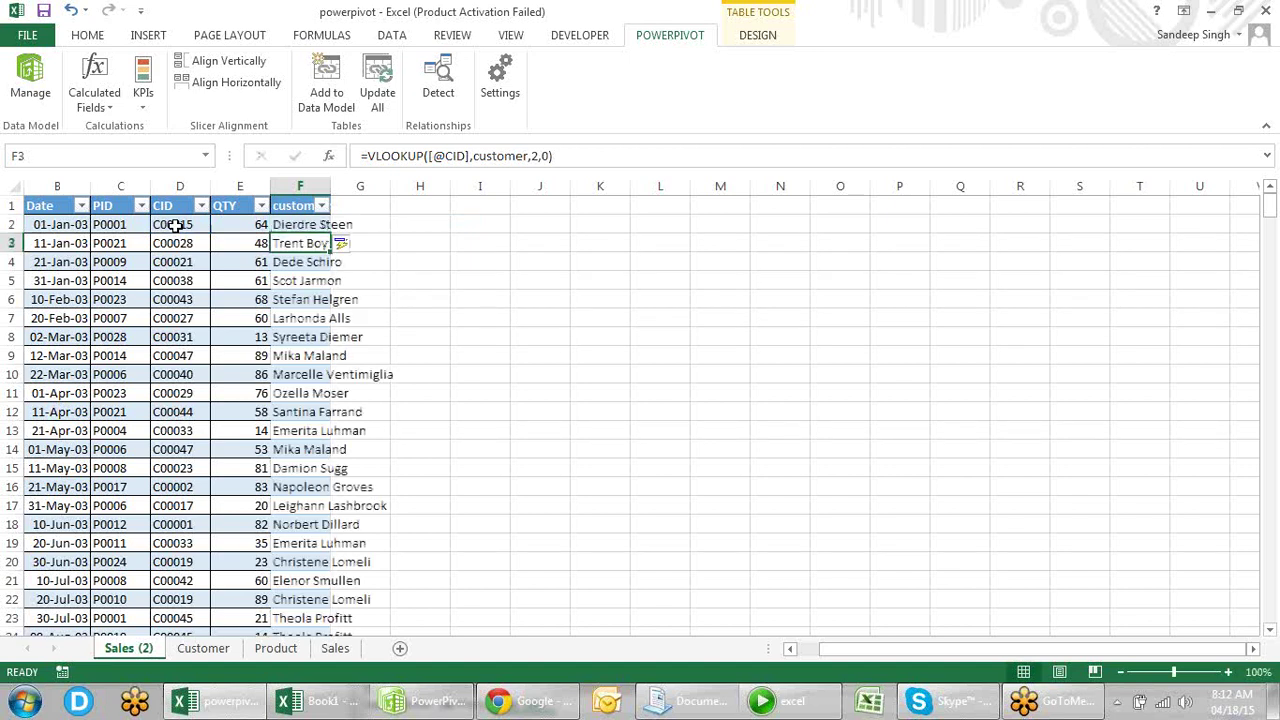
double_click(331, 190)
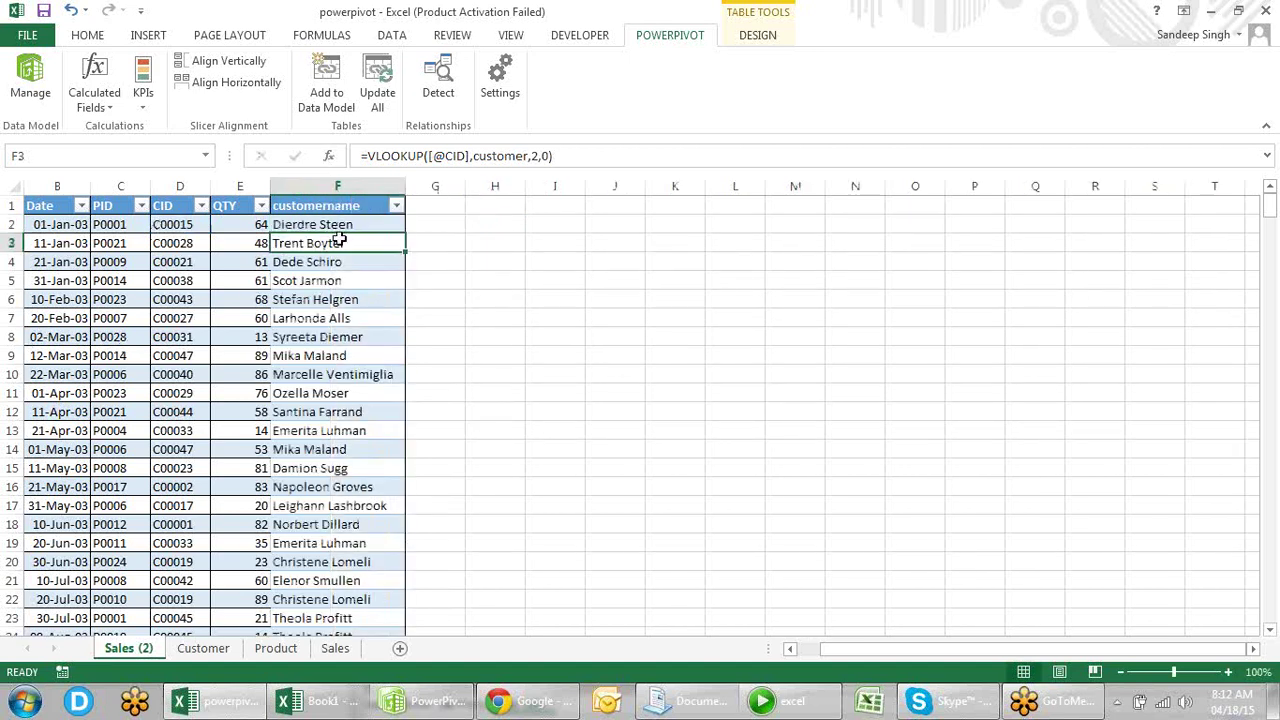
left_click(180, 247)
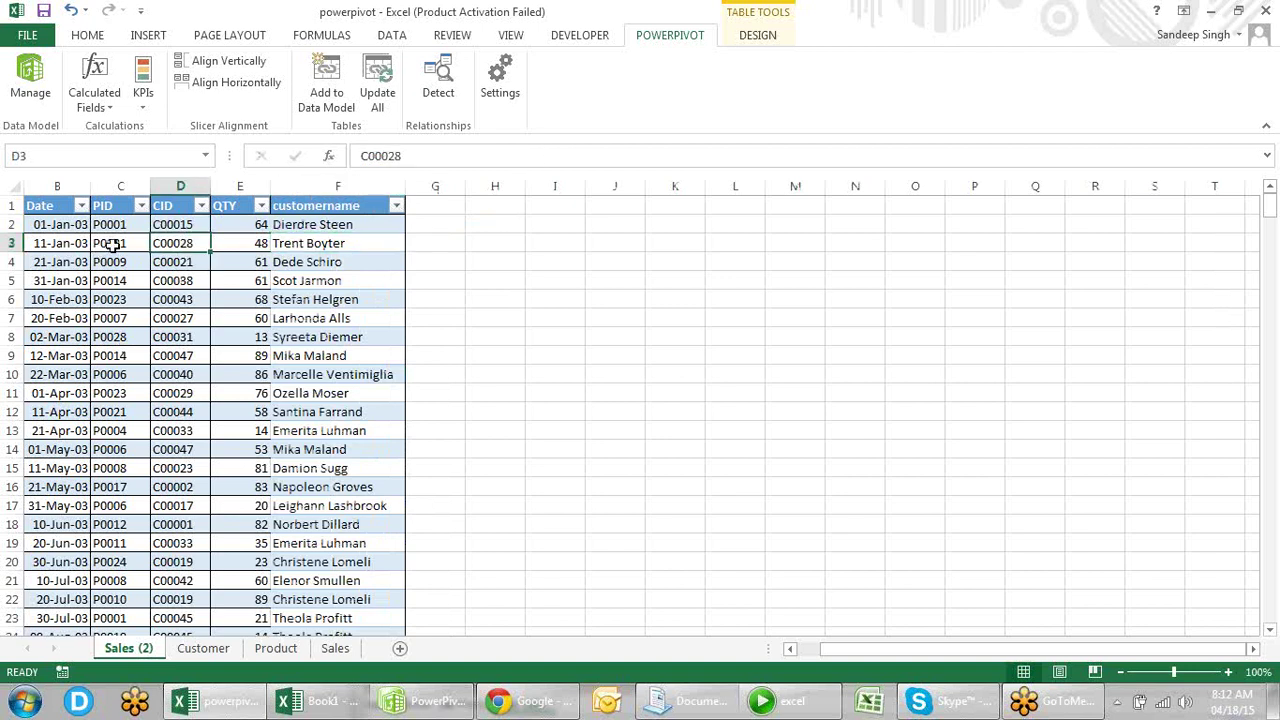
Step: Delete the Sales (2) sheet, leaving the Customer sheet showing
left_click(113, 246)
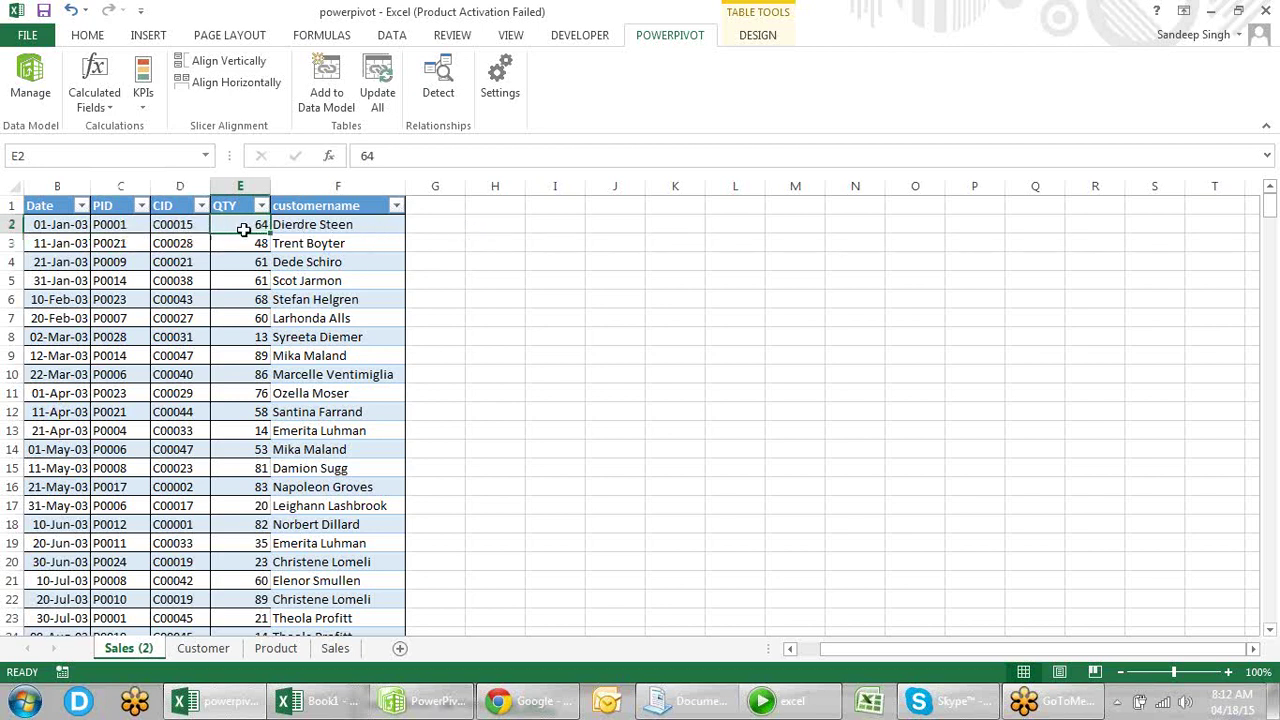
left_click(330, 184)
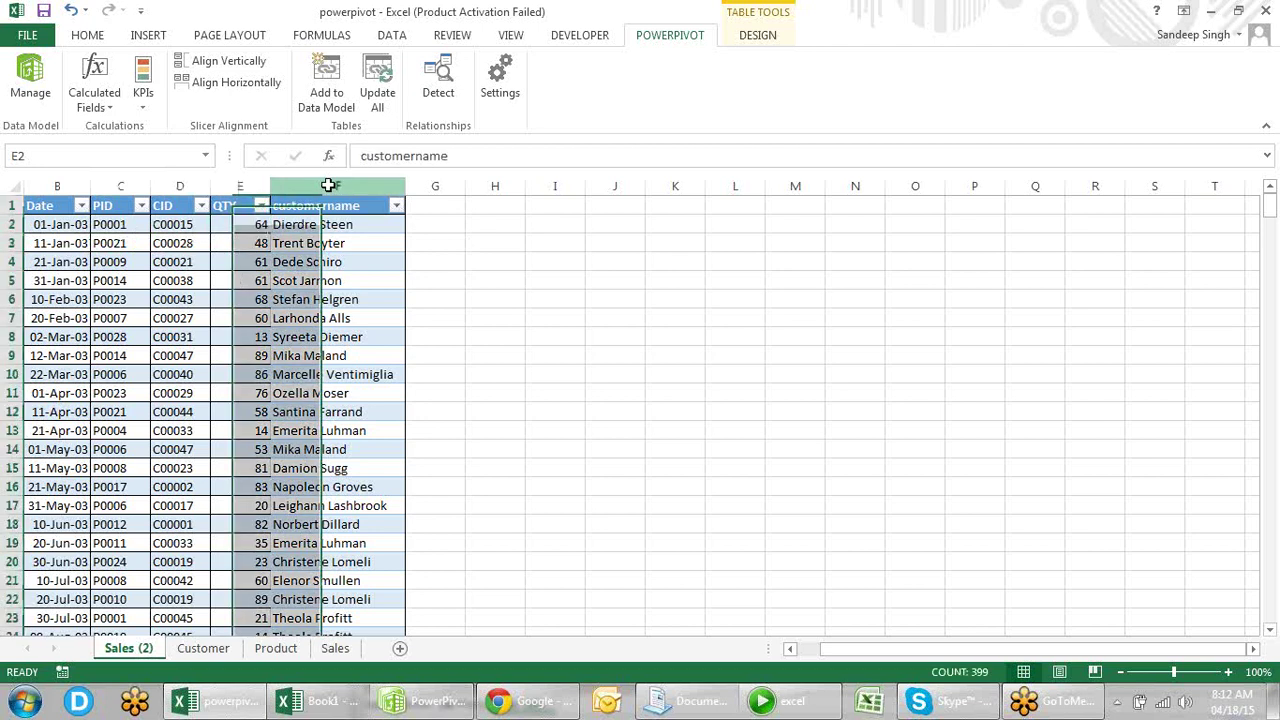
left_click(502, 403)
key("alt+e")
key("l")
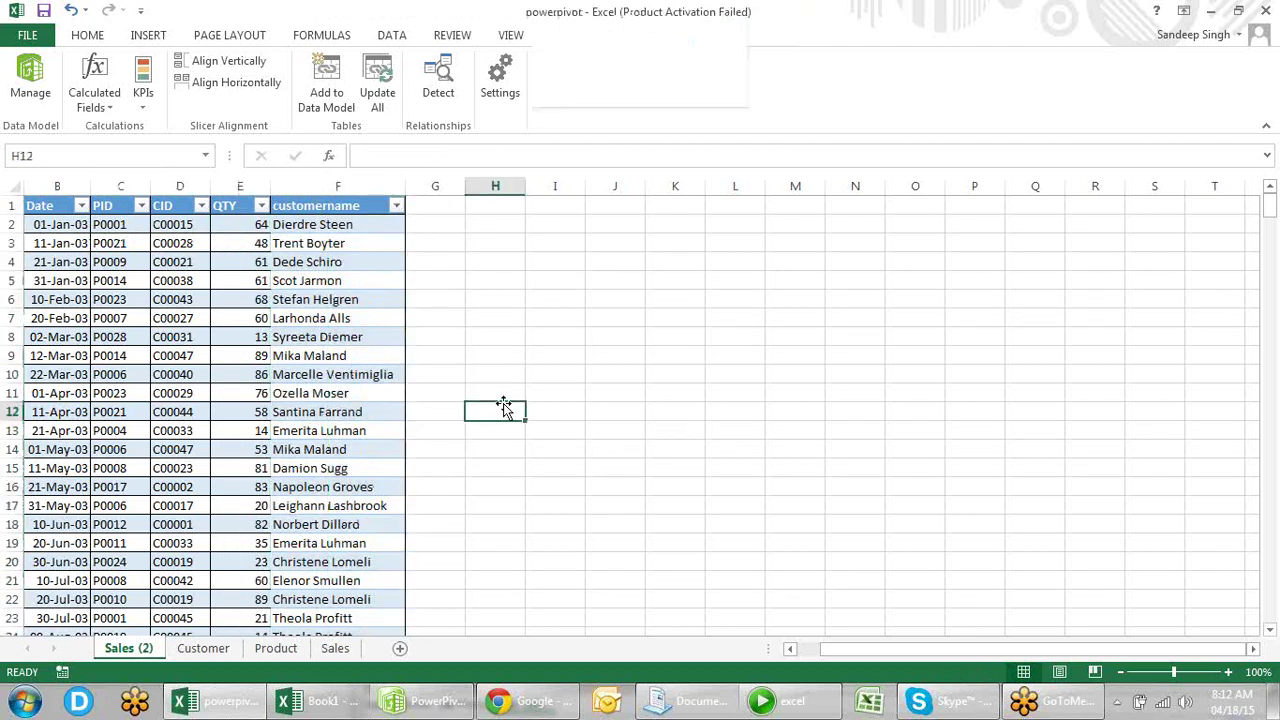
key("Return")
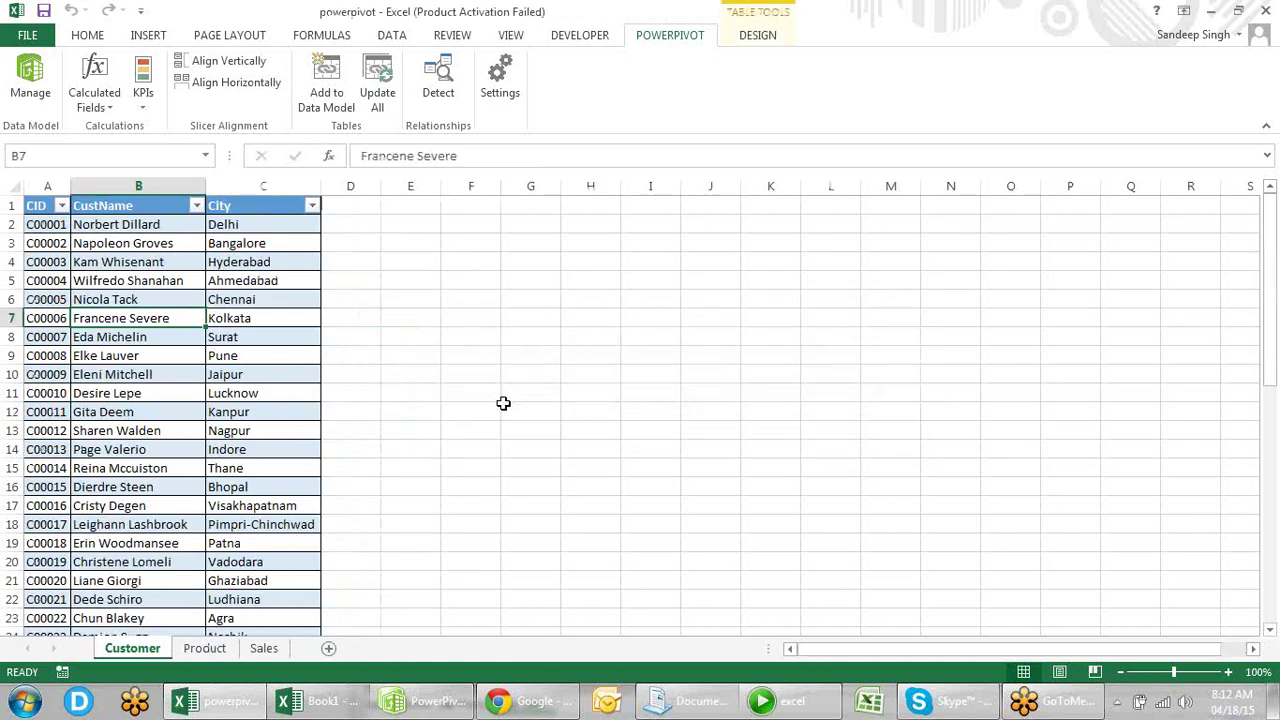
left_click(615, 462)
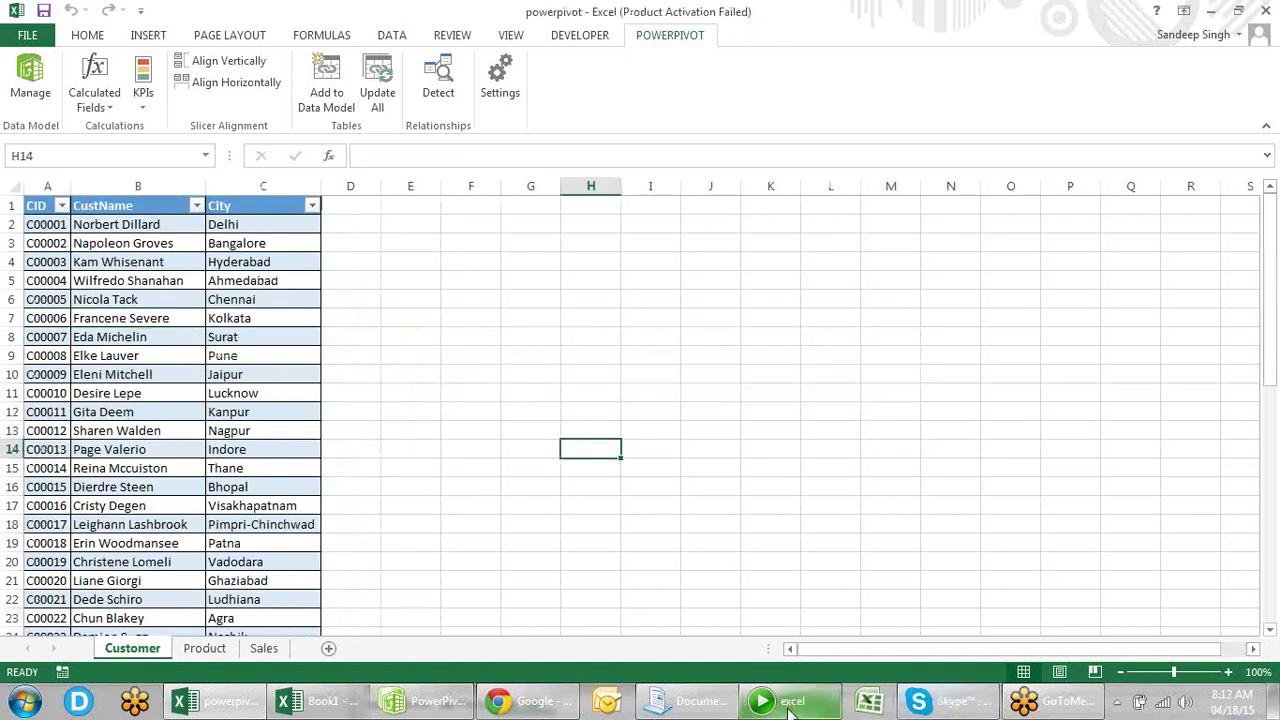
Step: In PowerPivot's Sales table, begin renaming the empty Add Column header
mouse_move(790, 701)
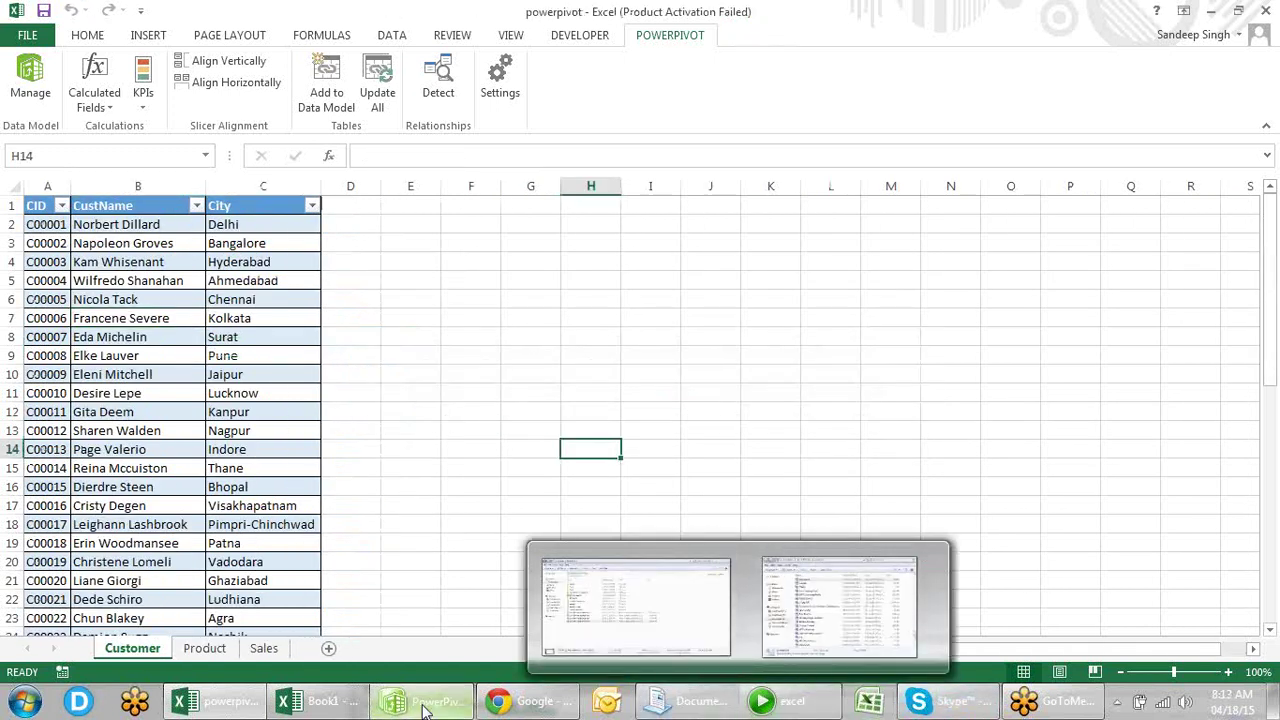
left_click(425, 701)
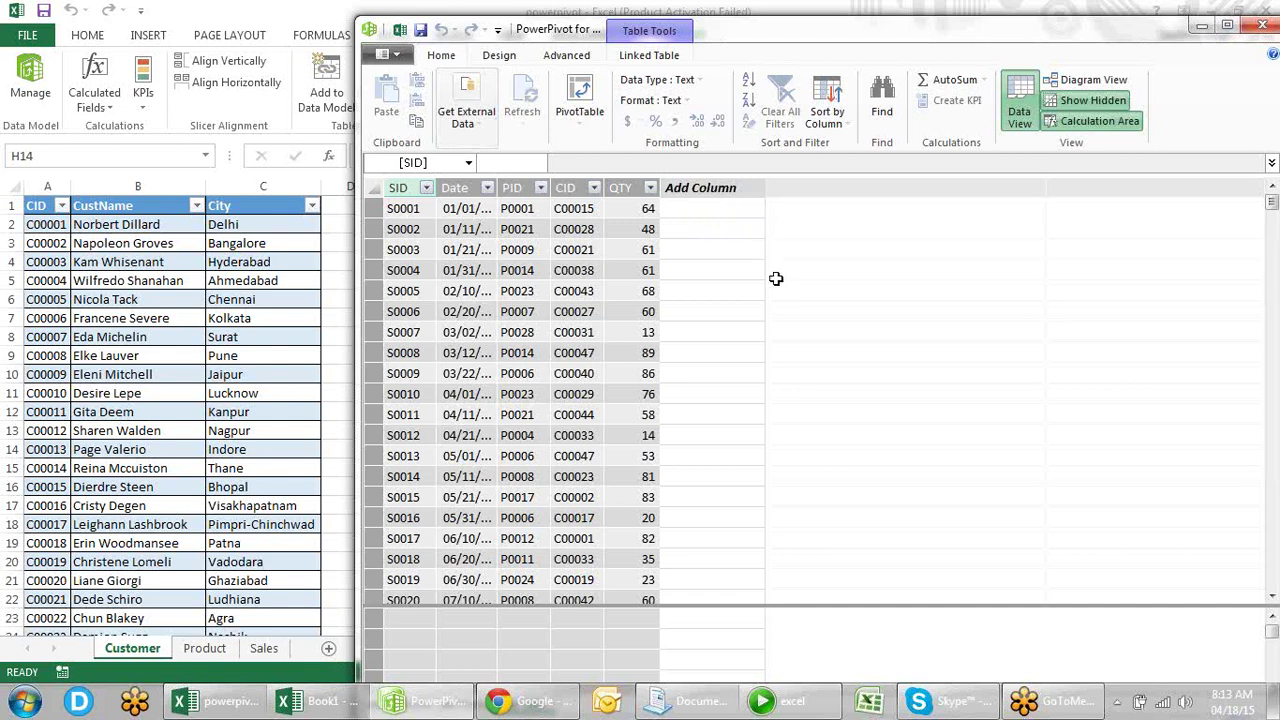
scroll(780, 282, "down", 4)
scroll(816, 312, "down", 3)
scroll(814, 313, "up", 6)
left_click(712, 210)
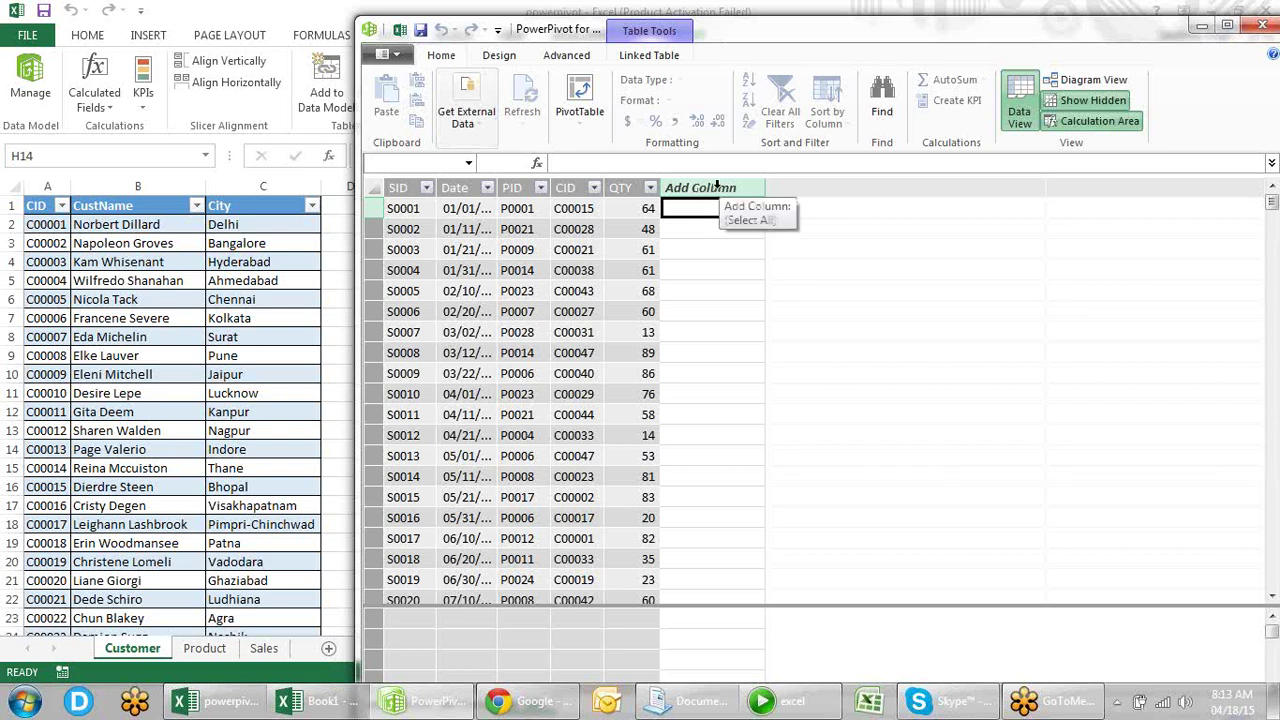
double_click(719, 188)
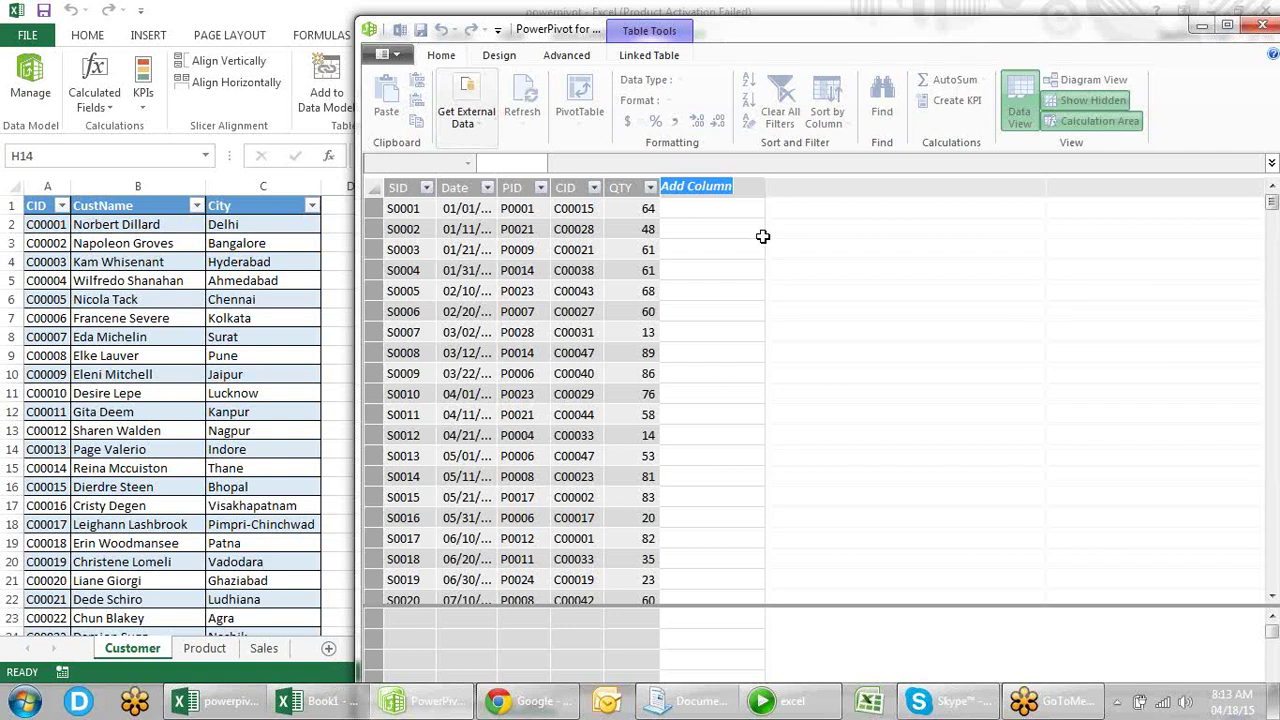
Step: Name the new column rate and fill it with =RELATED(Product[Price])
type("rate")
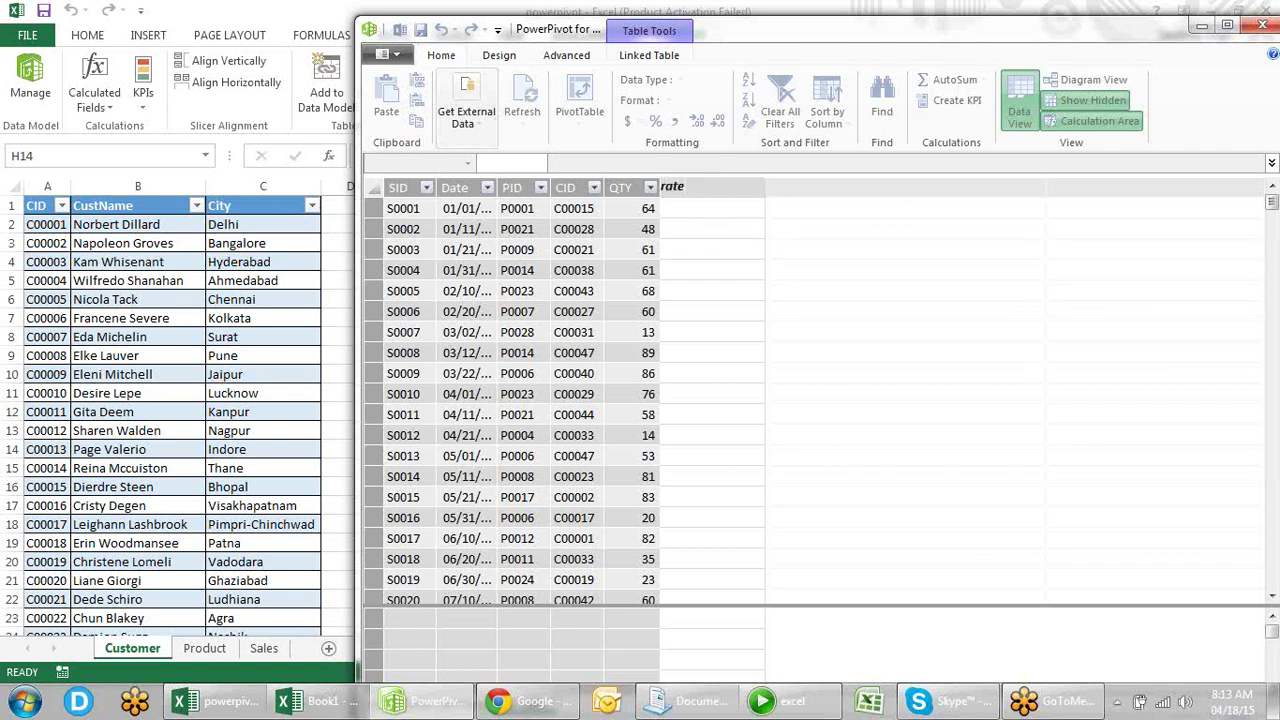
key("Return")
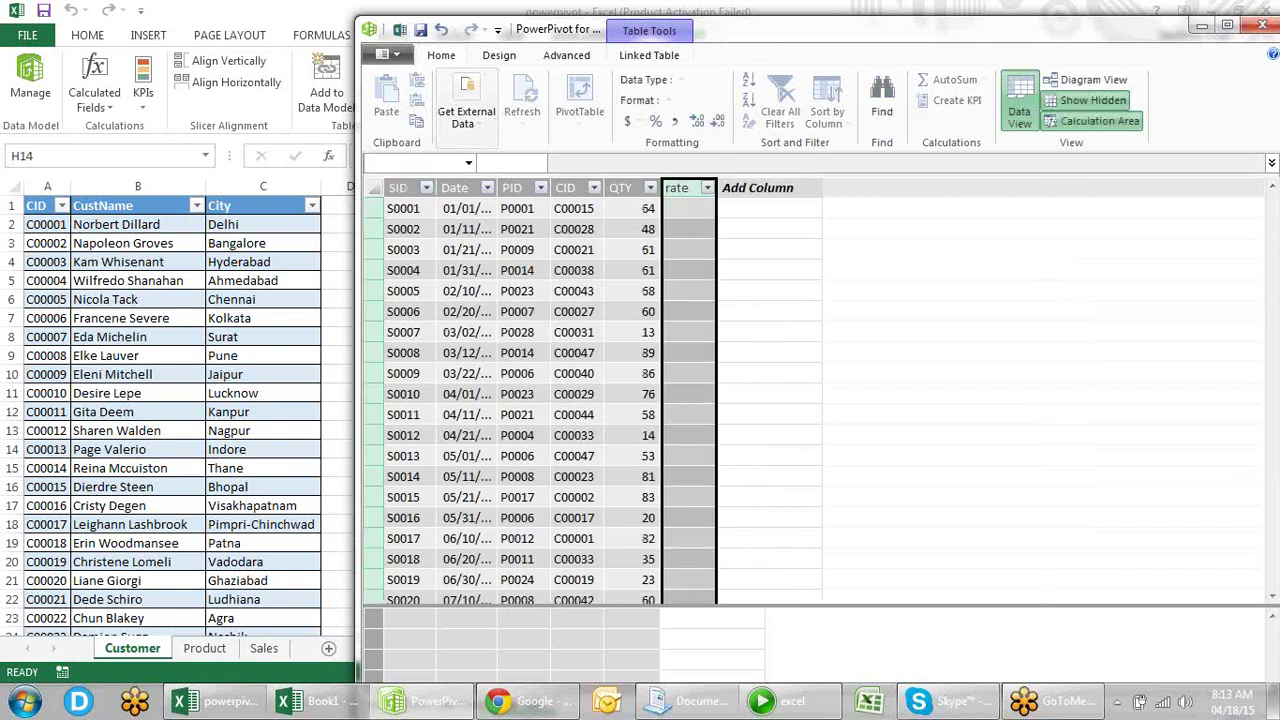
left_click(686, 208)
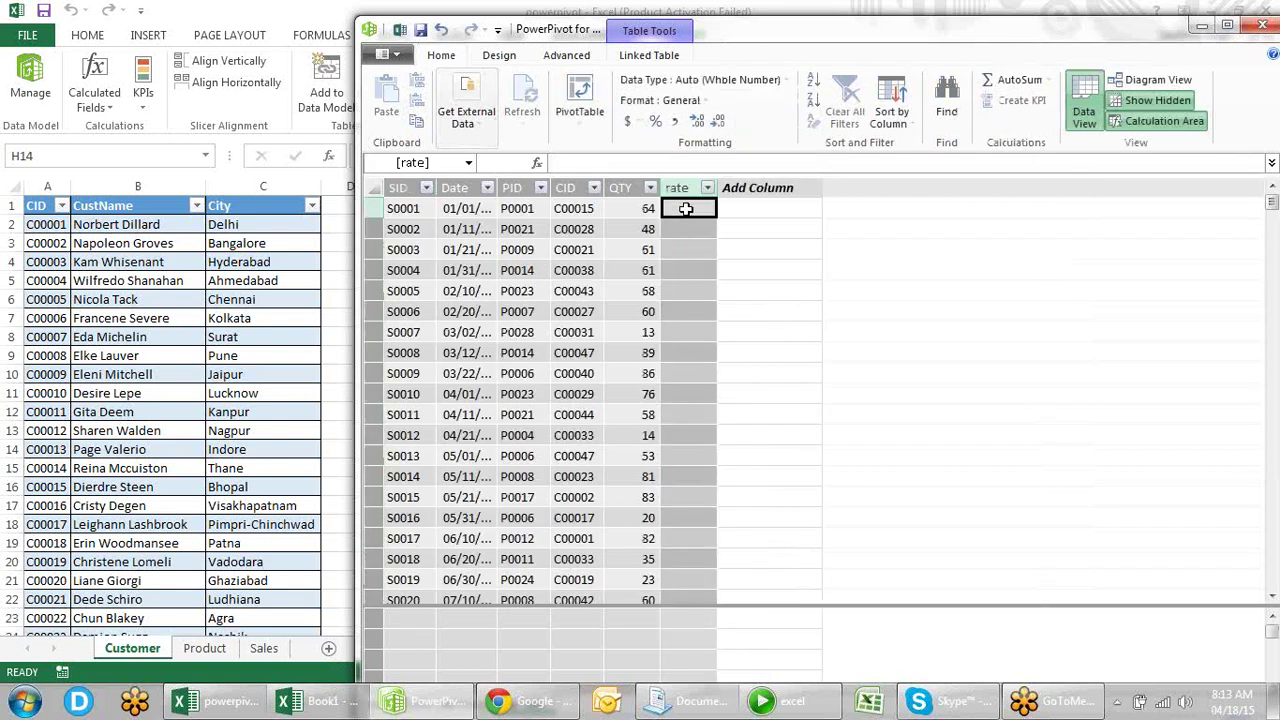
type("=")
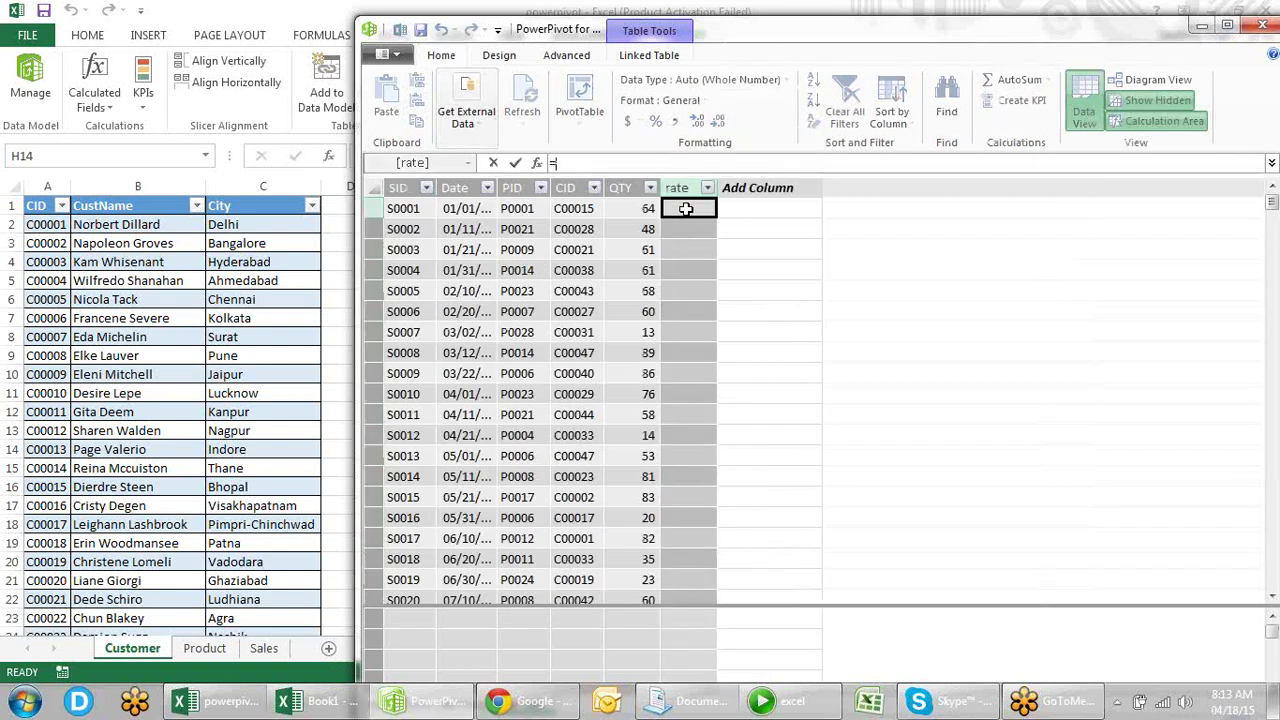
type("re")
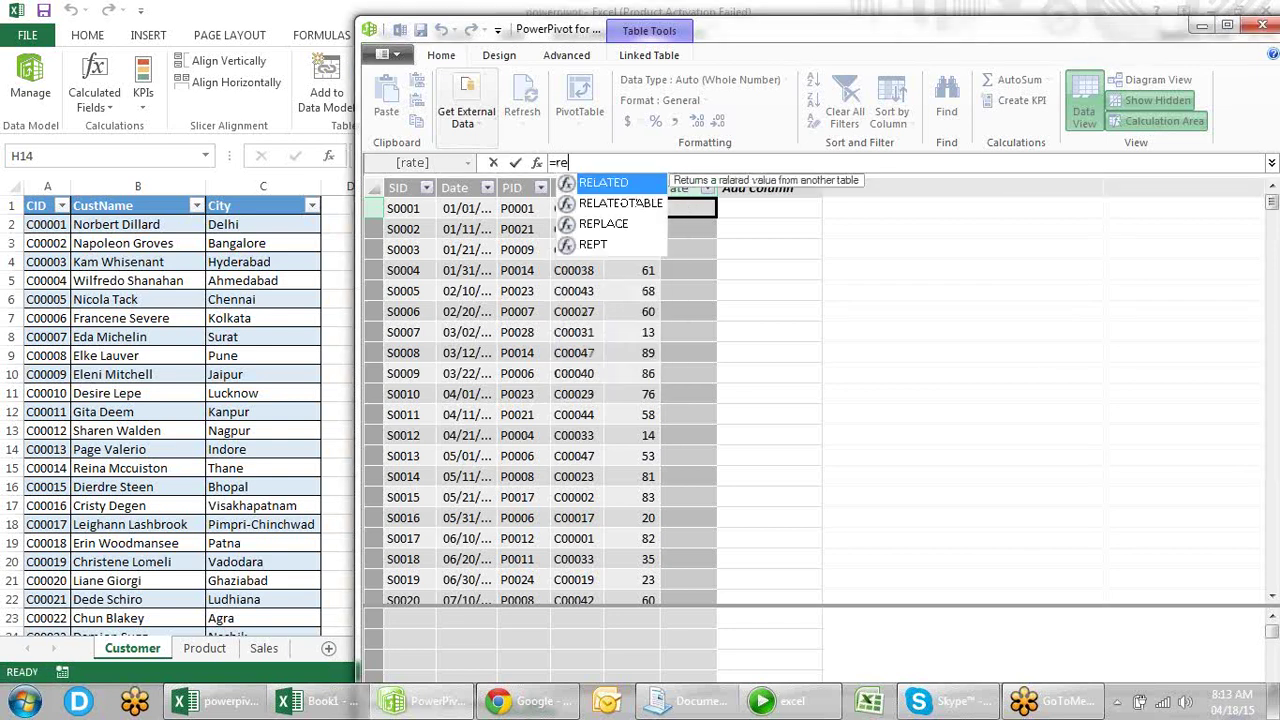
type("l")
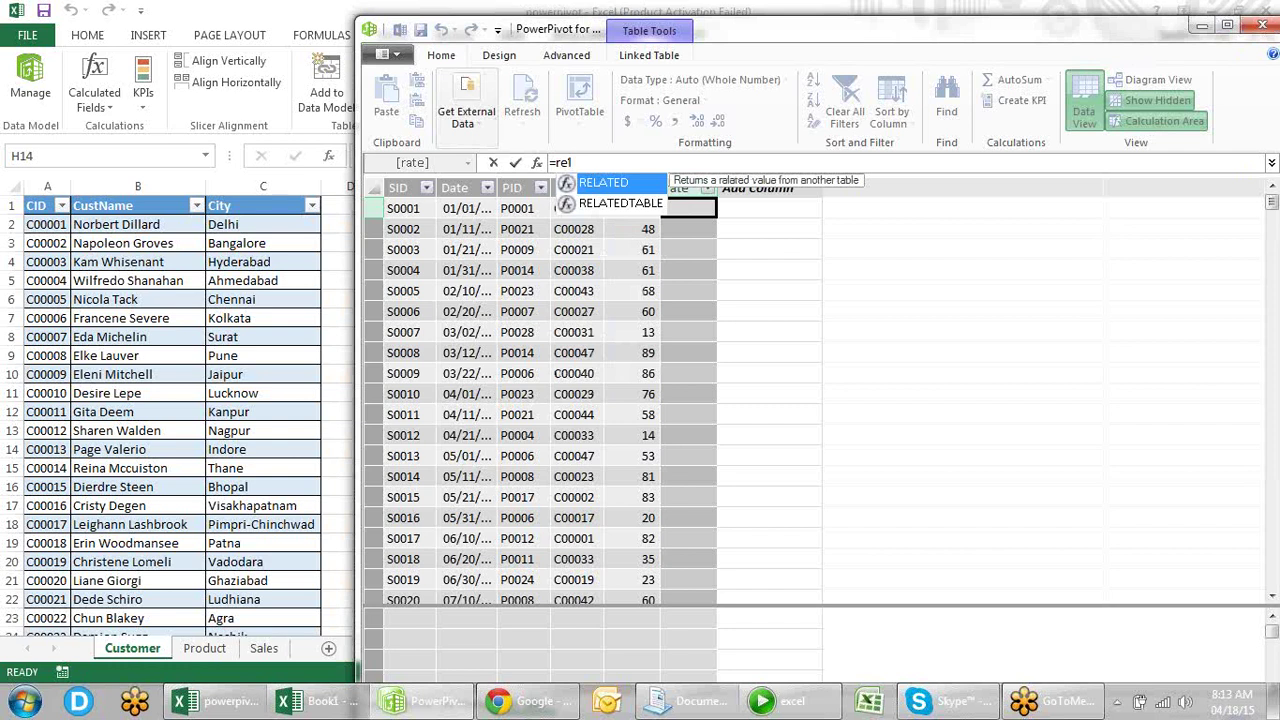
key("Tab")
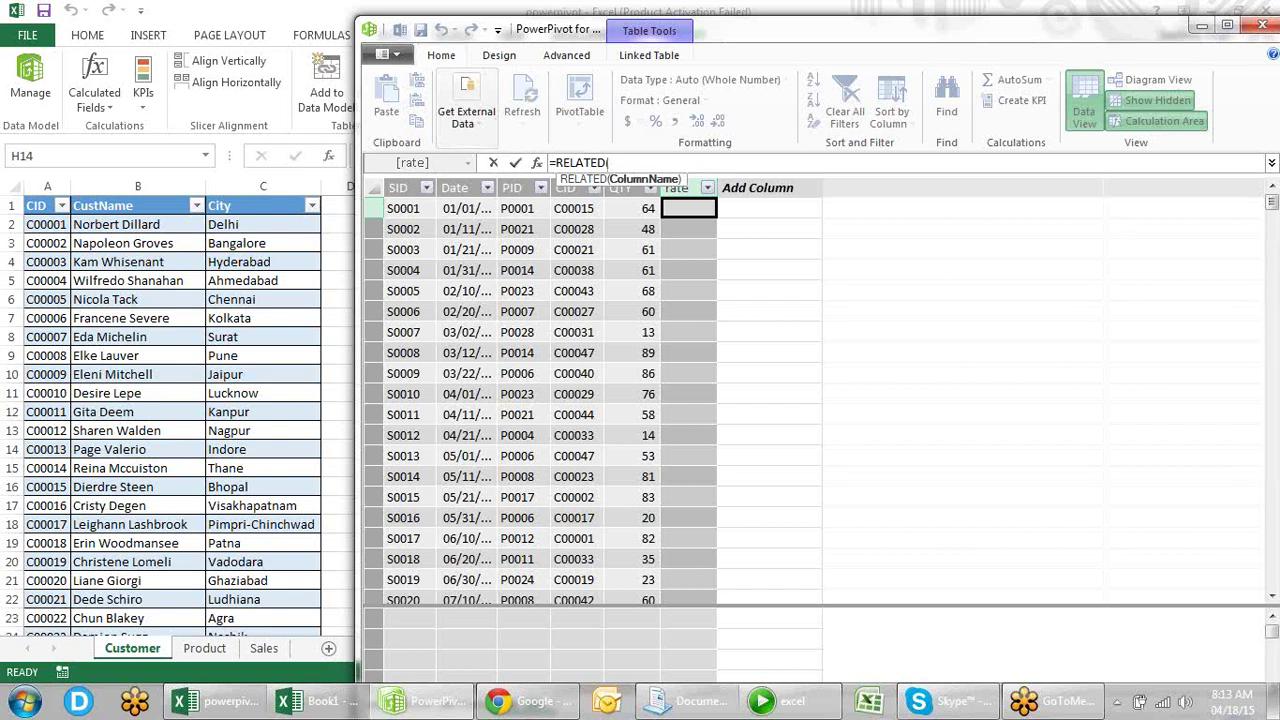
type("[")
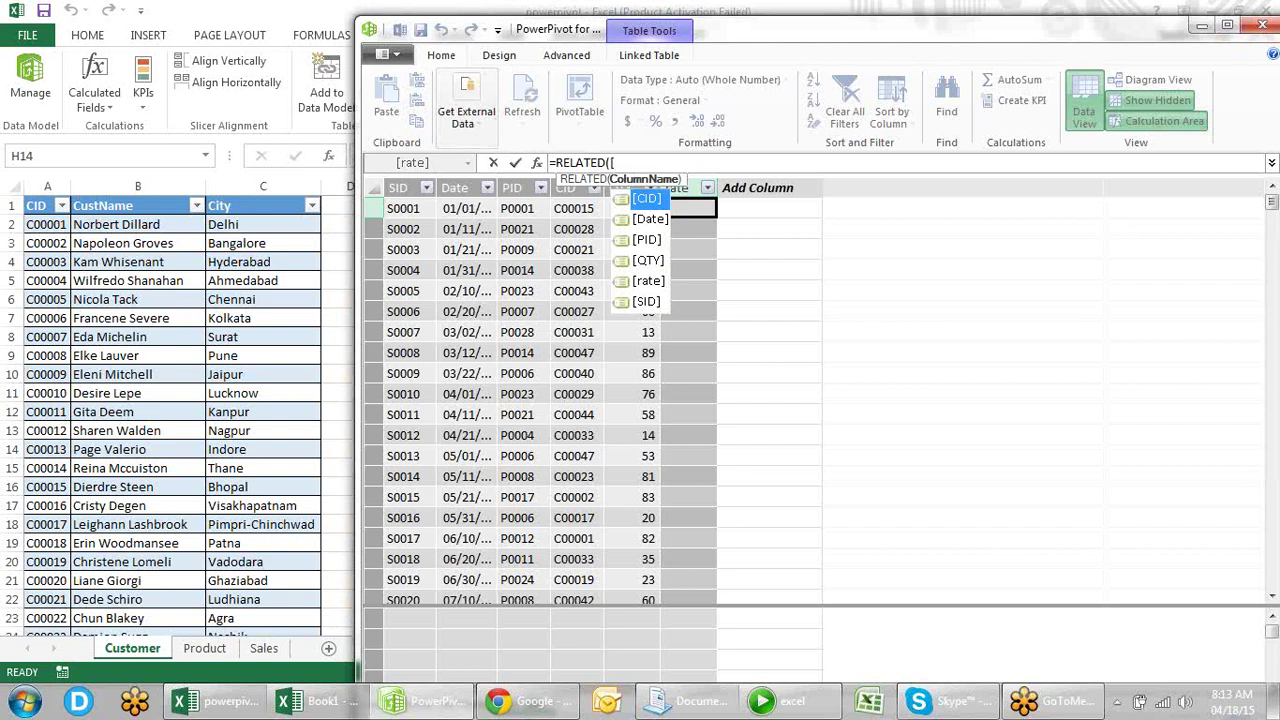
key("BackSpace")
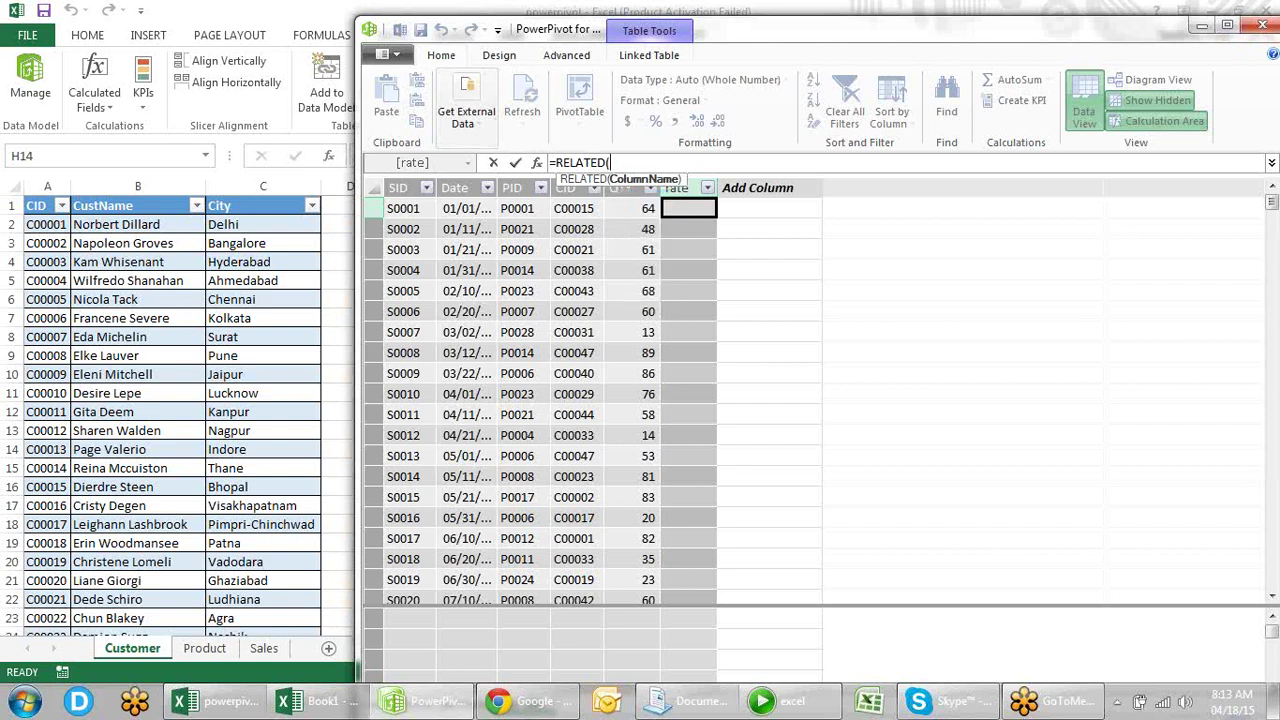
type("pr")
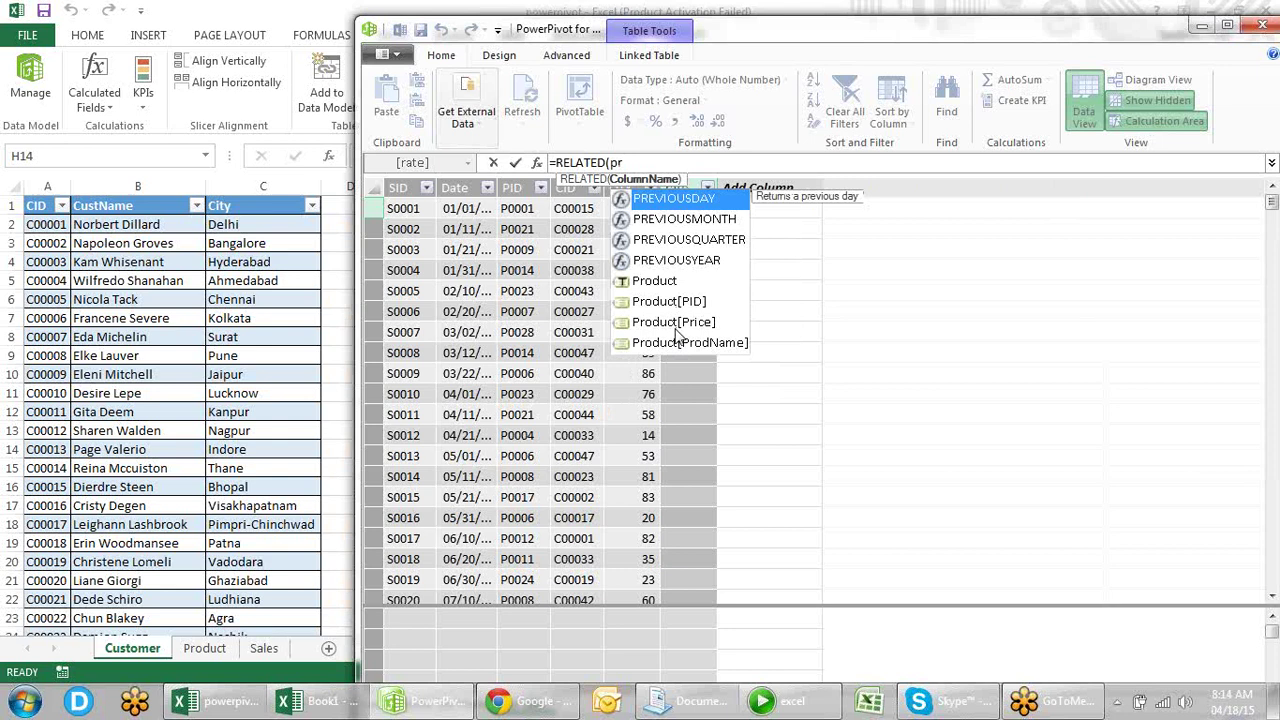
double_click(672, 322)
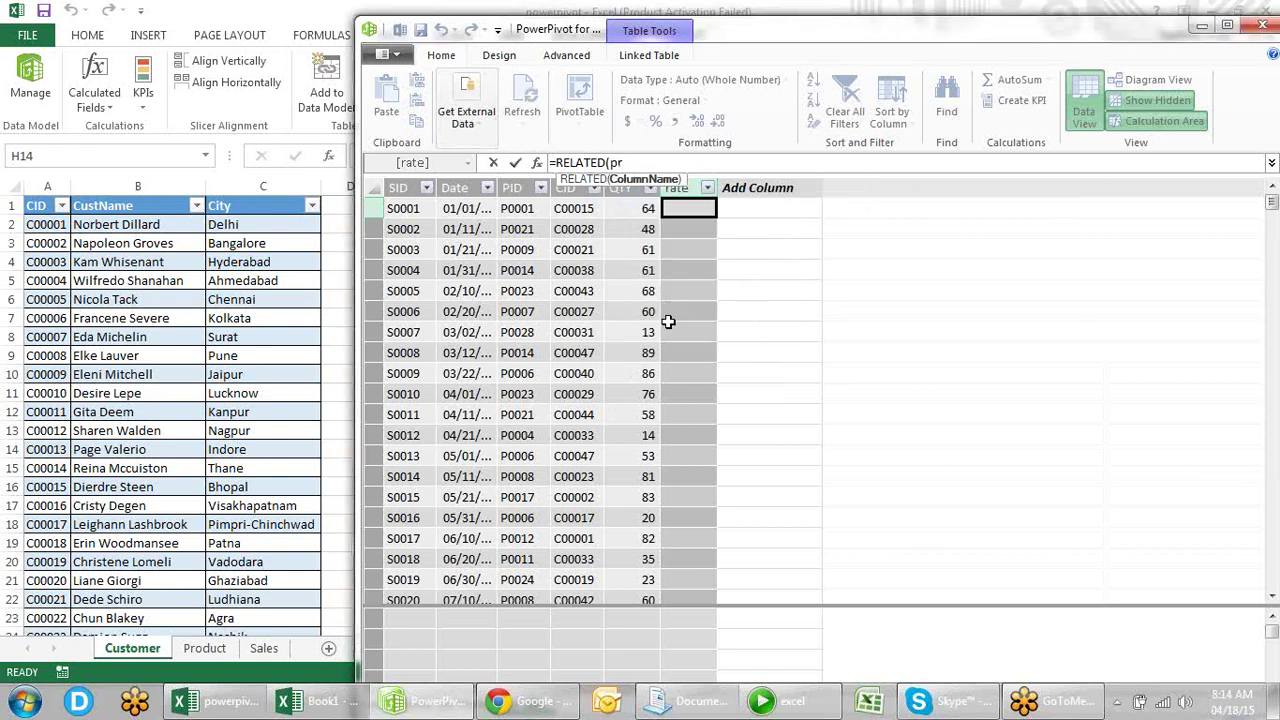
type(")")
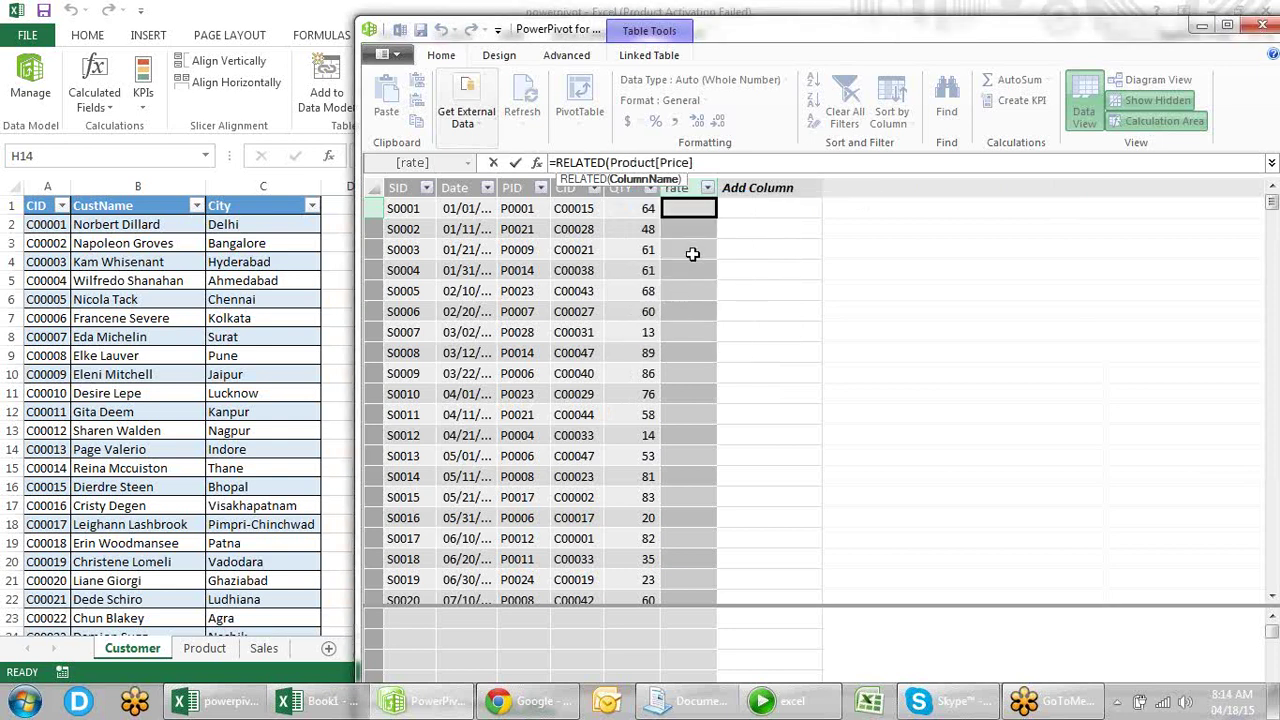
type(")")
key("Return")
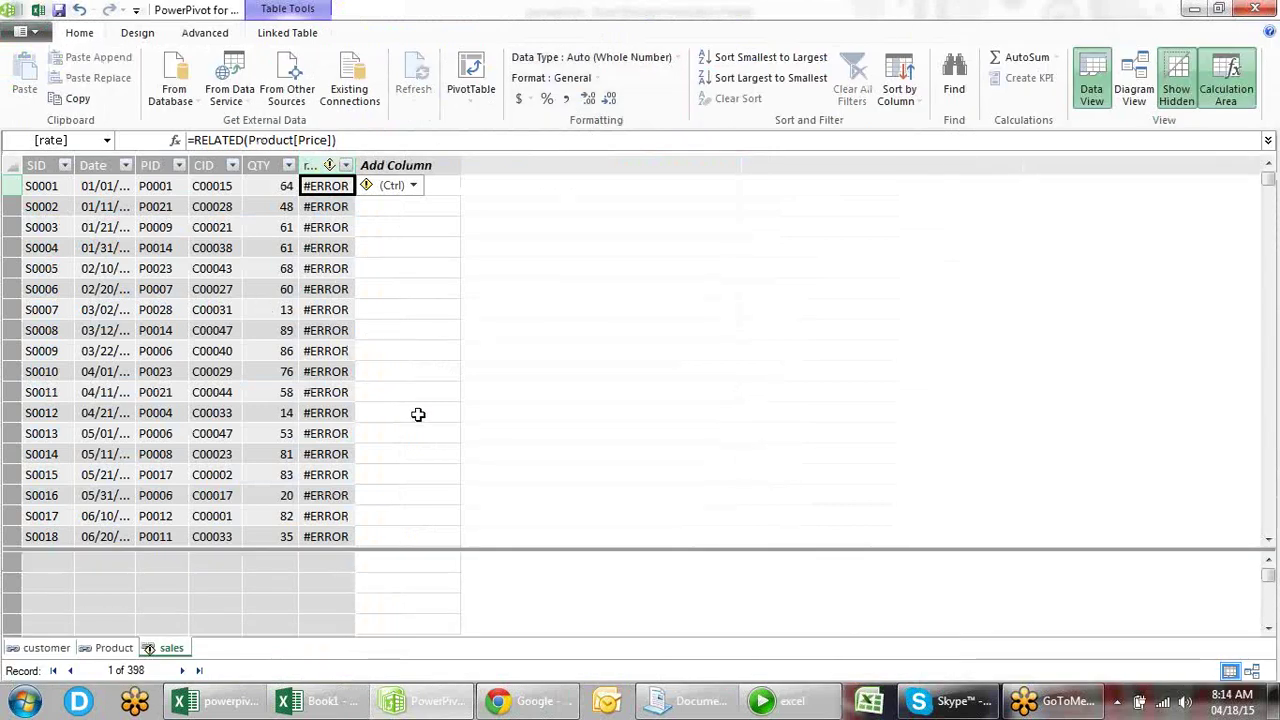
Step: Delete the #ERROR-filled rate column using Delete Columns on its header
left_click(338, 275)
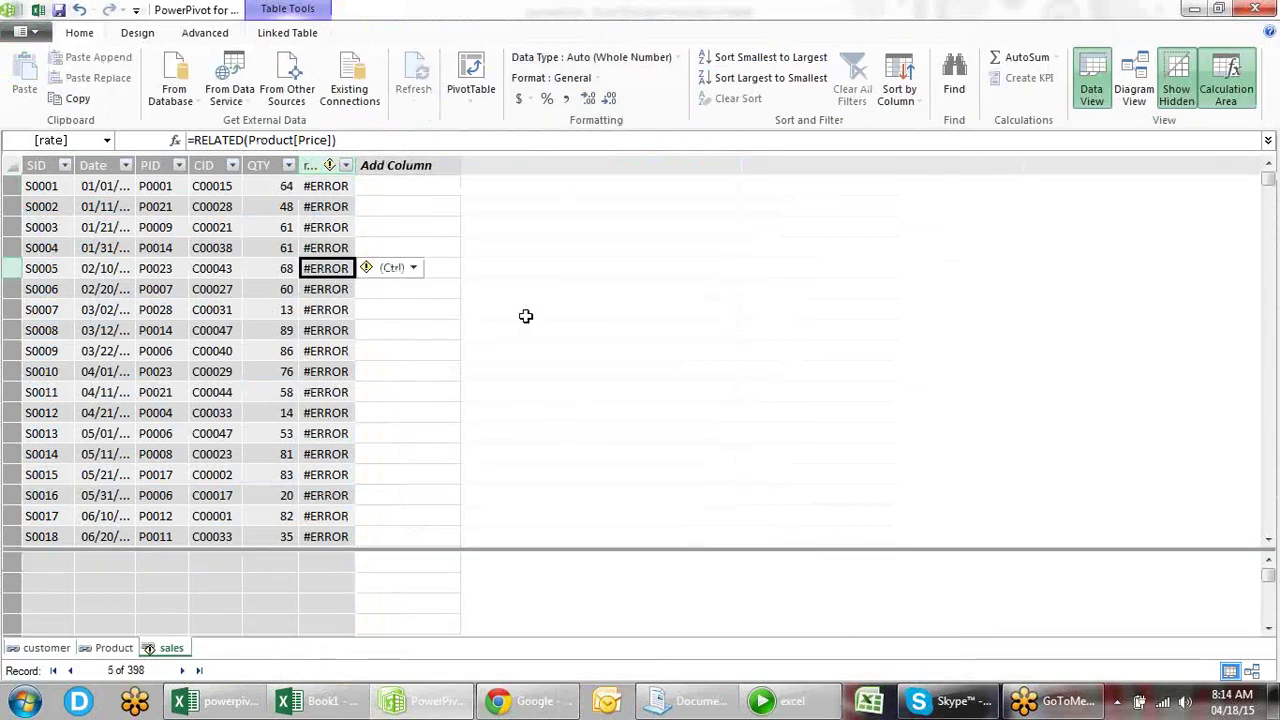
scroll(526, 316, "down", 1)
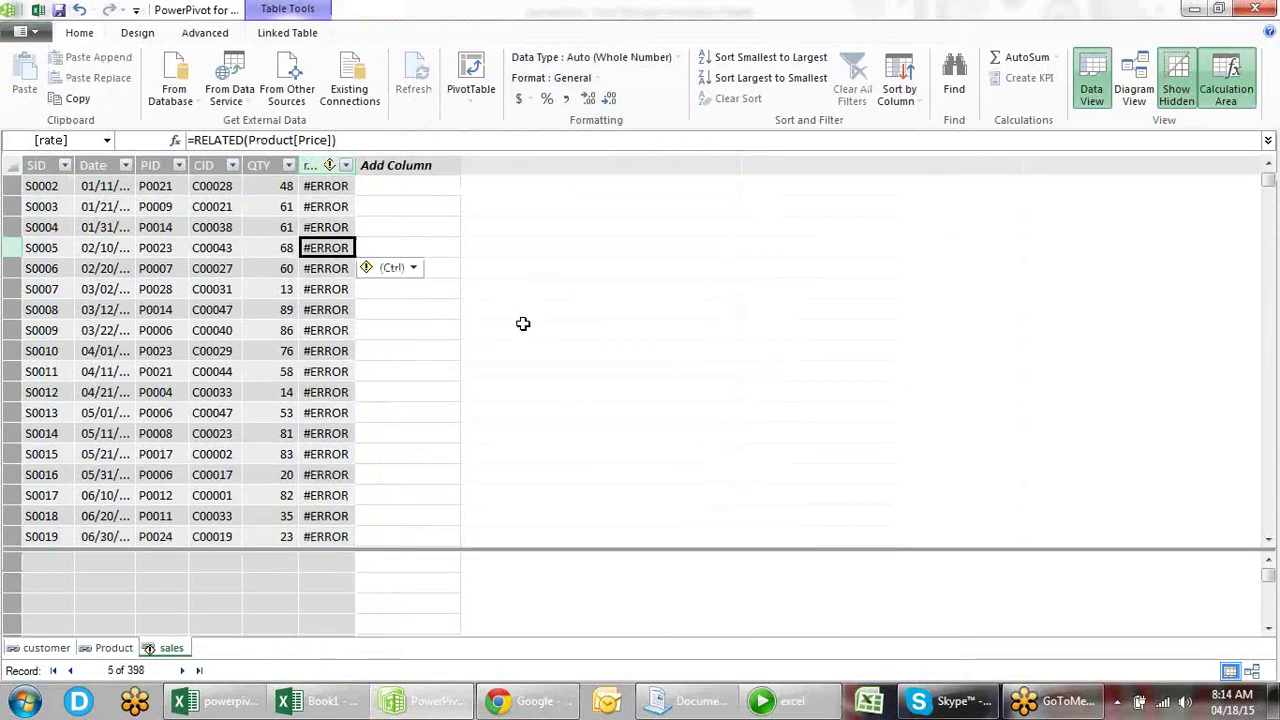
right_click(328, 164)
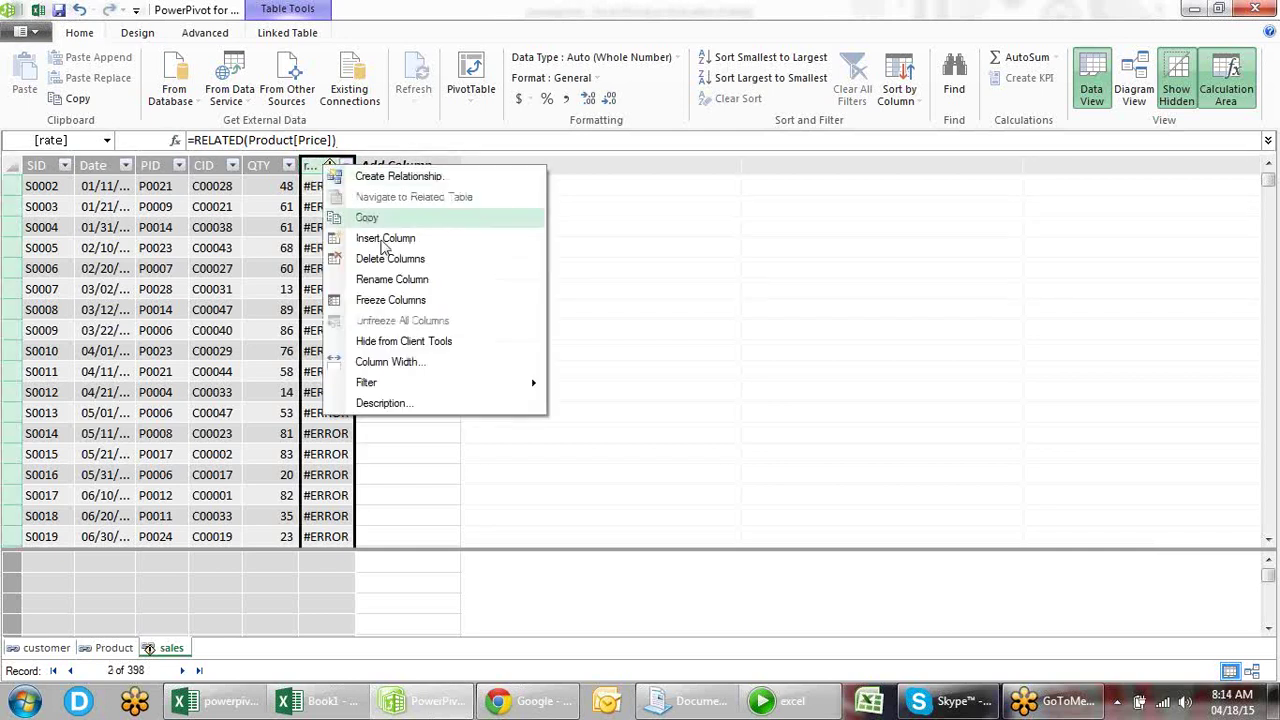
left_click(390, 259)
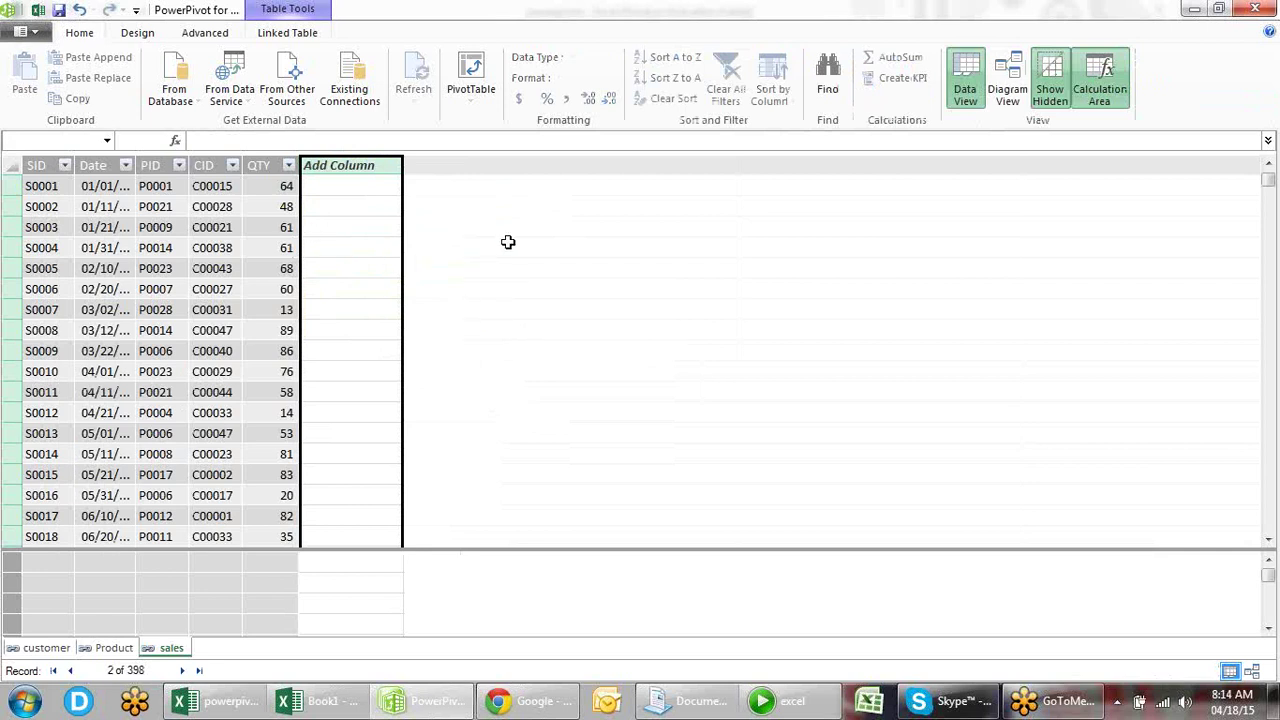
left_click(196, 286)
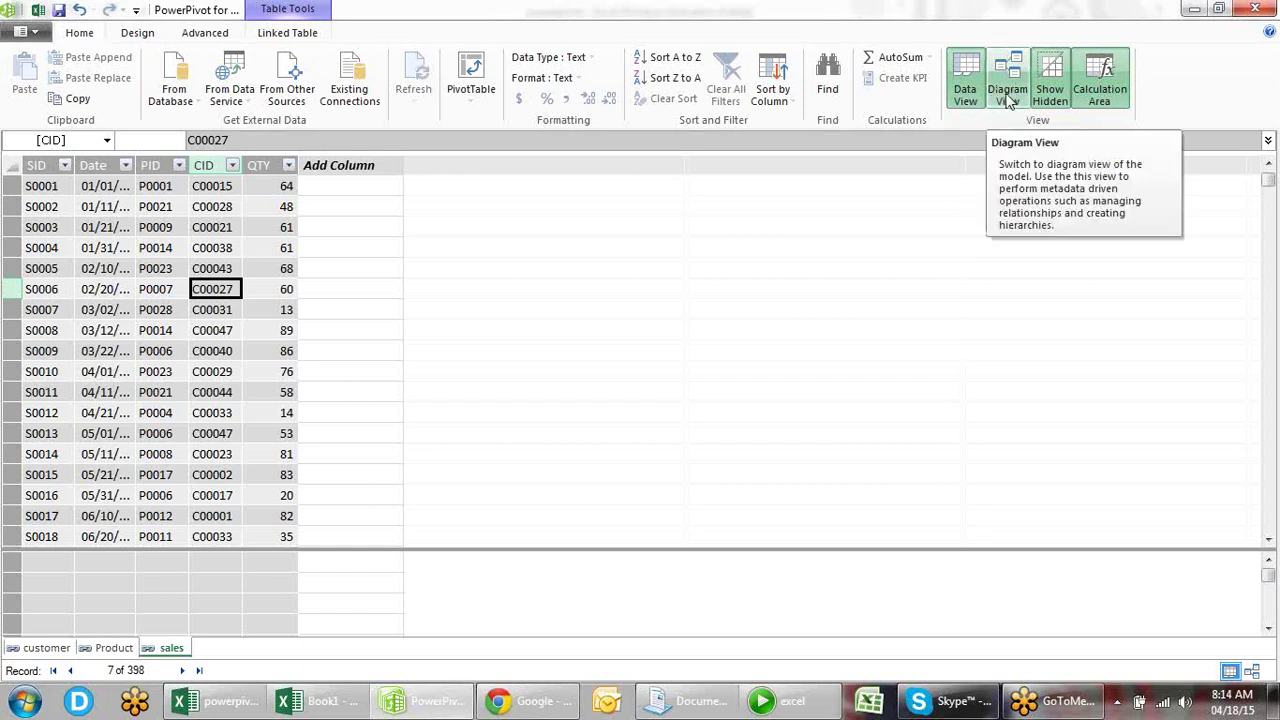
Step: Switch PowerPivot to Diagram View and enlarge the sales table to show all five columns
left_click(1008, 100)
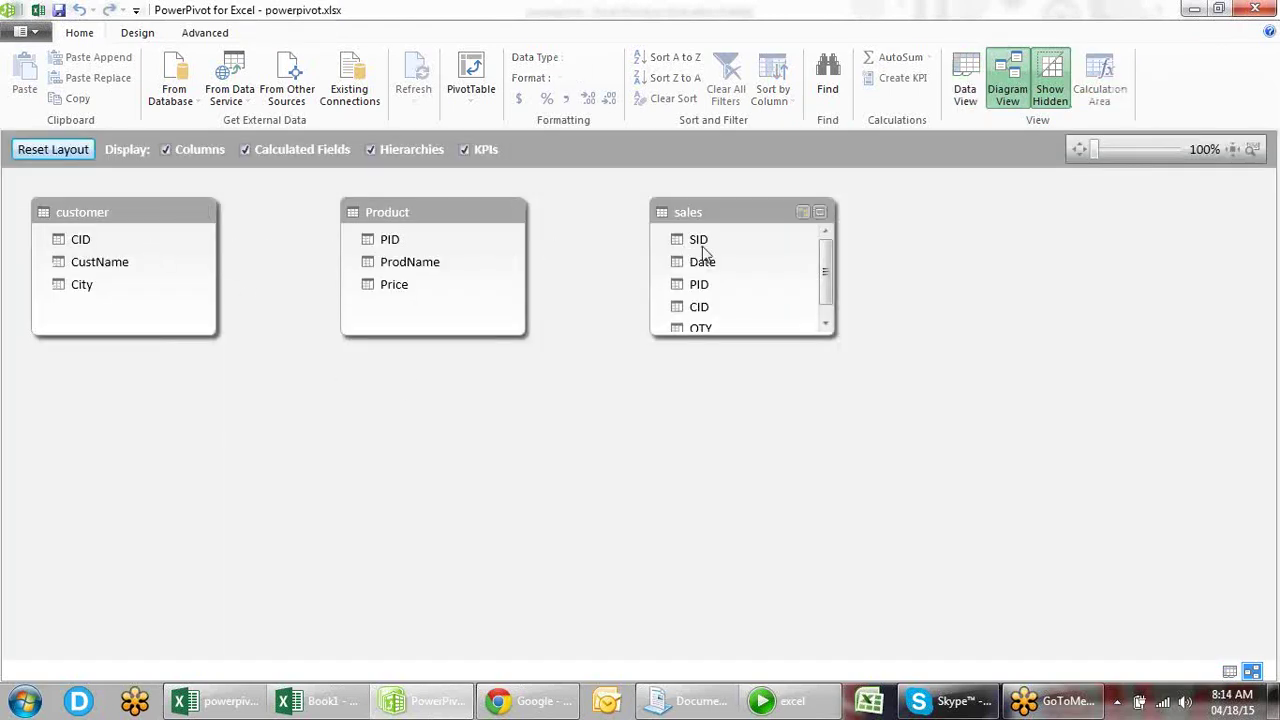
left_click_drag(740, 213, 693, 215)
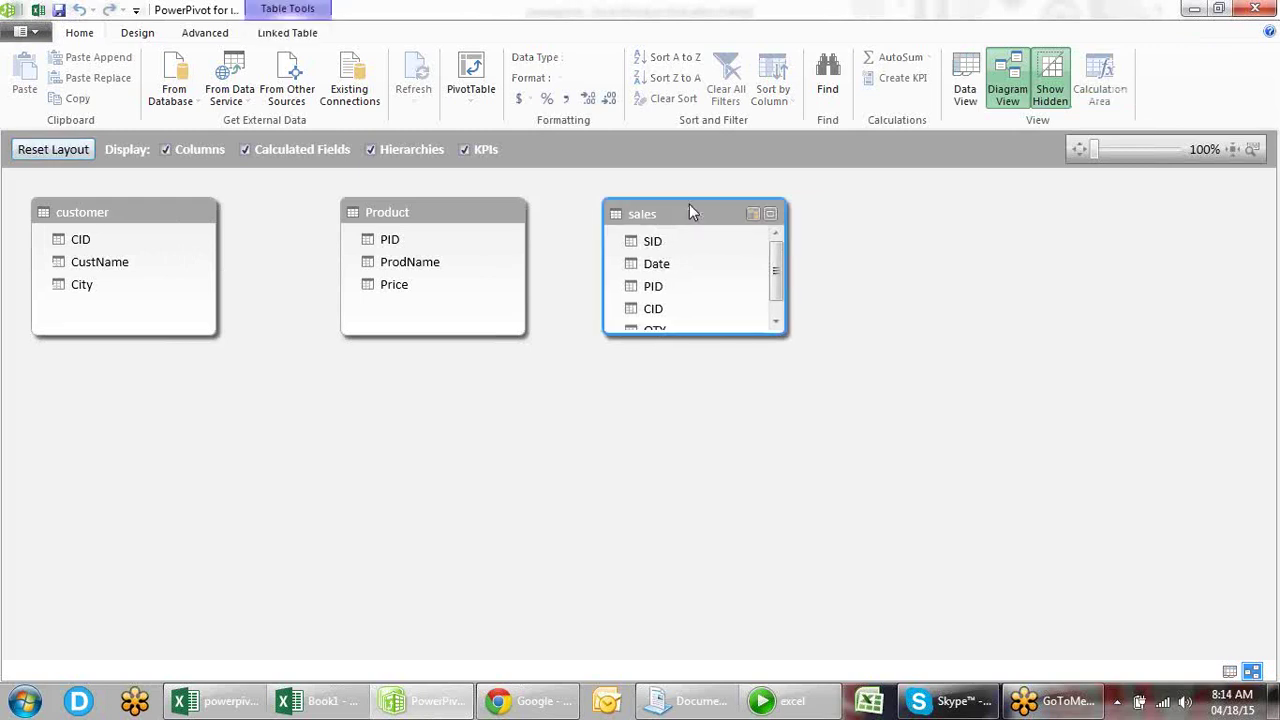
left_click_drag(786, 334, 832, 470)
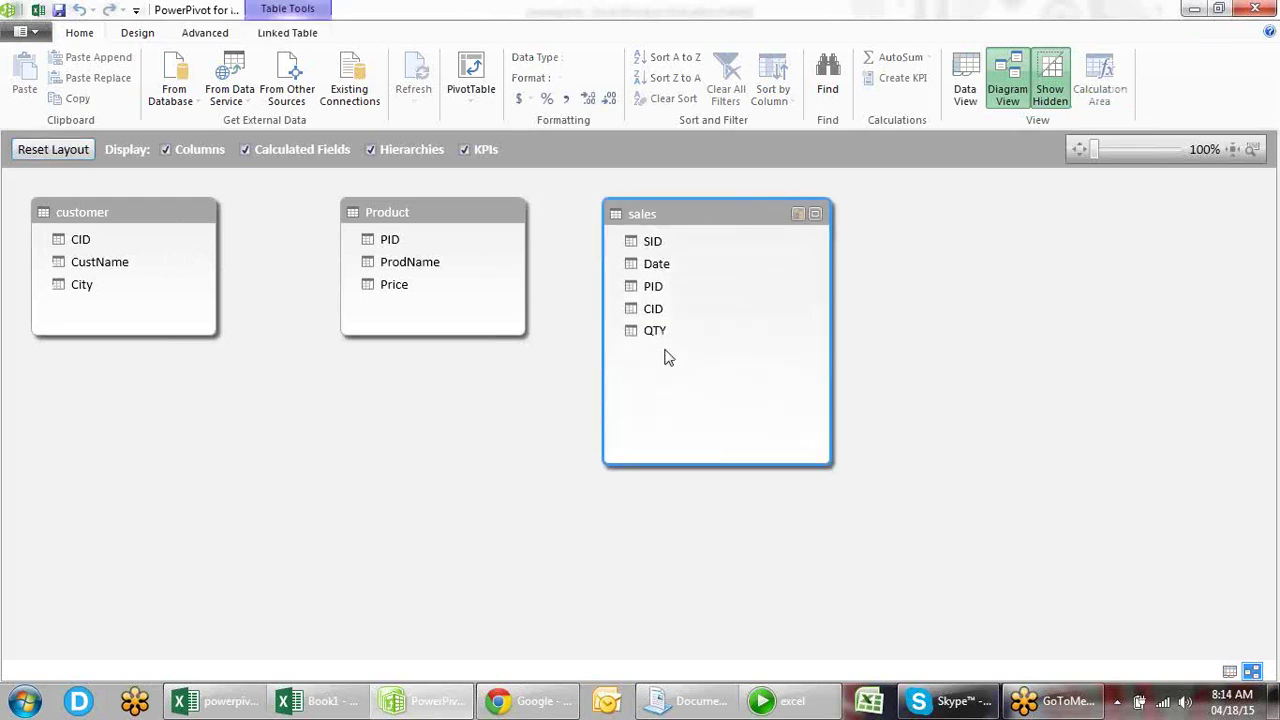
Step: Select the sales table's PID column and bring up its context menu
left_click(632, 290)
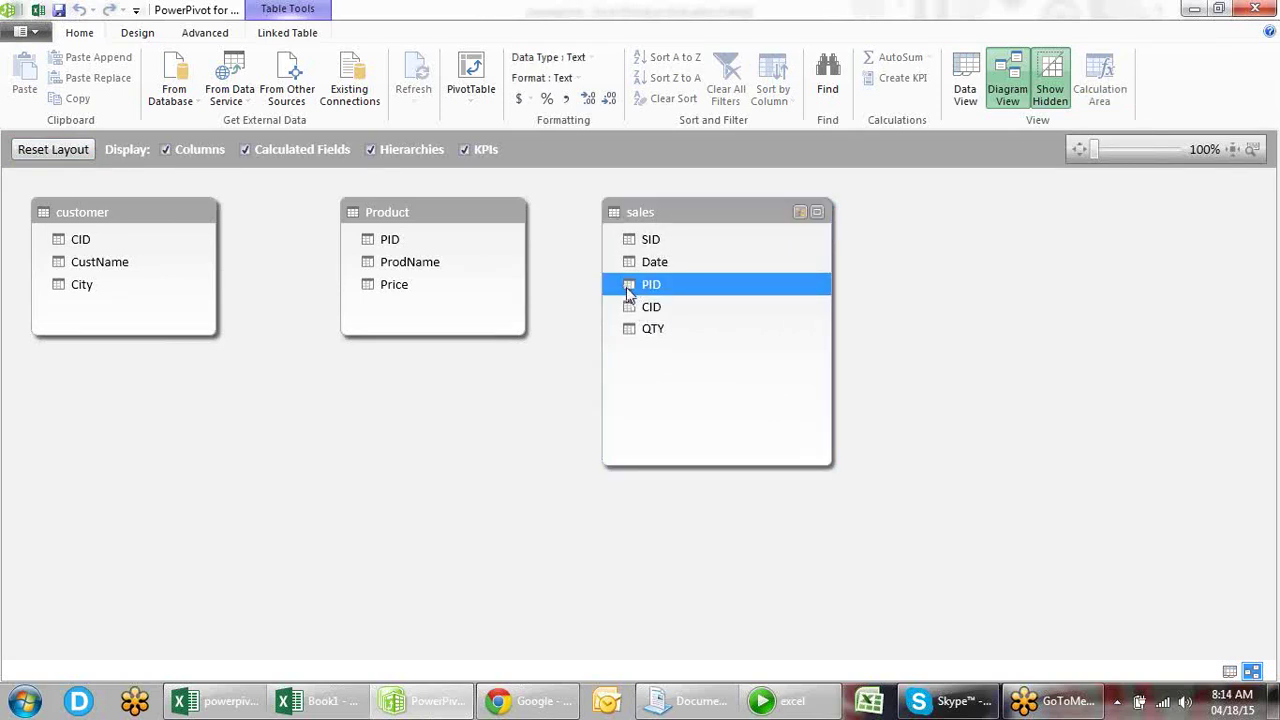
left_click(388, 248)
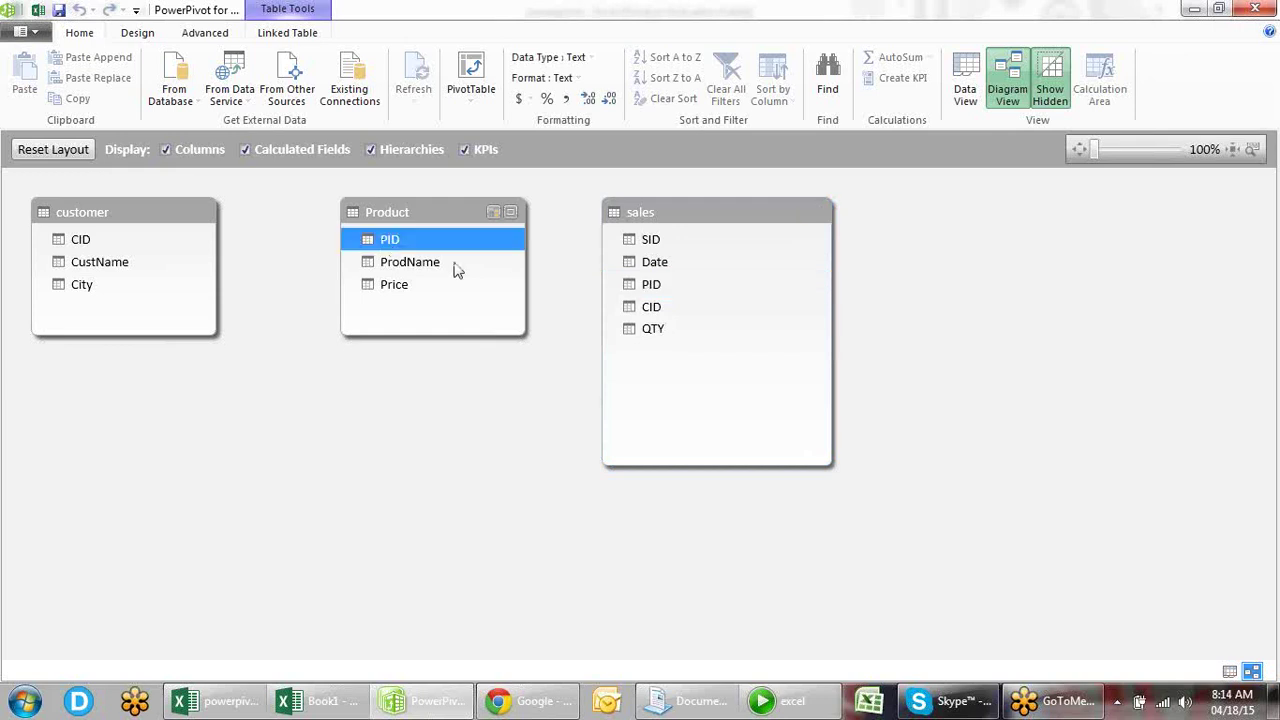
left_click(640, 290)
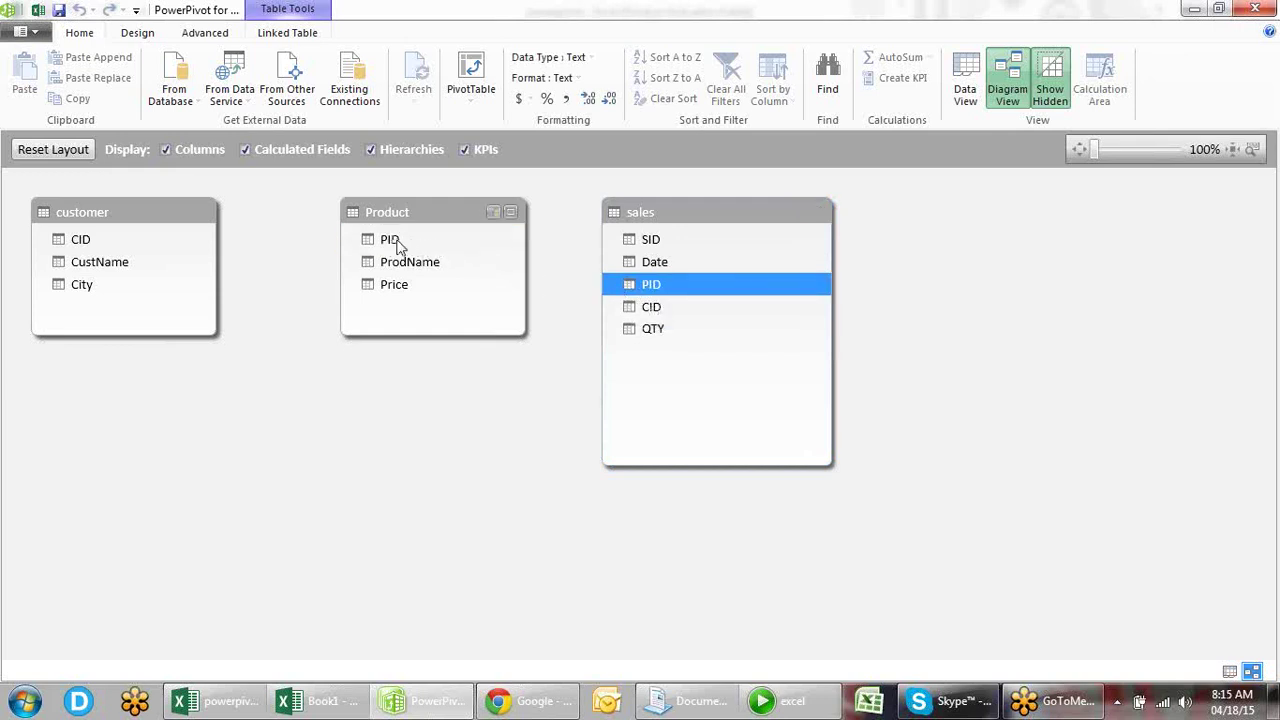
left_click(391, 244)
left_click(656, 287)
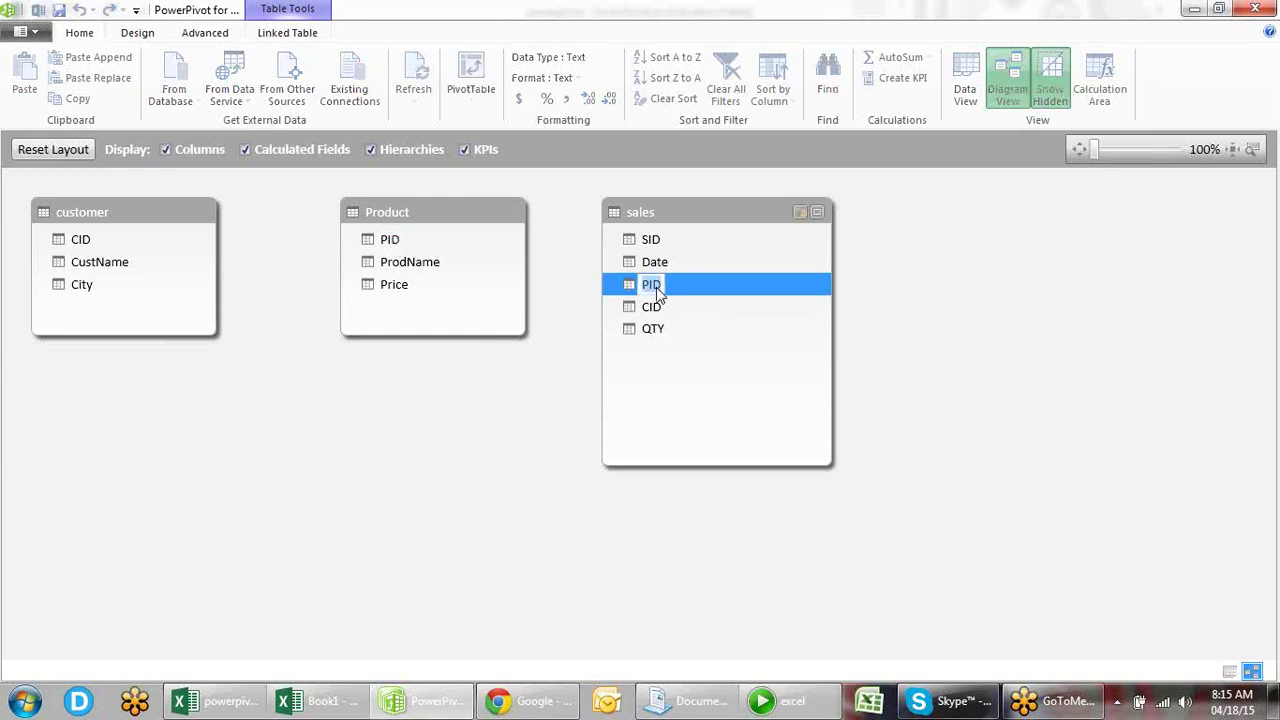
right_click(656, 287)
left_click(624, 283)
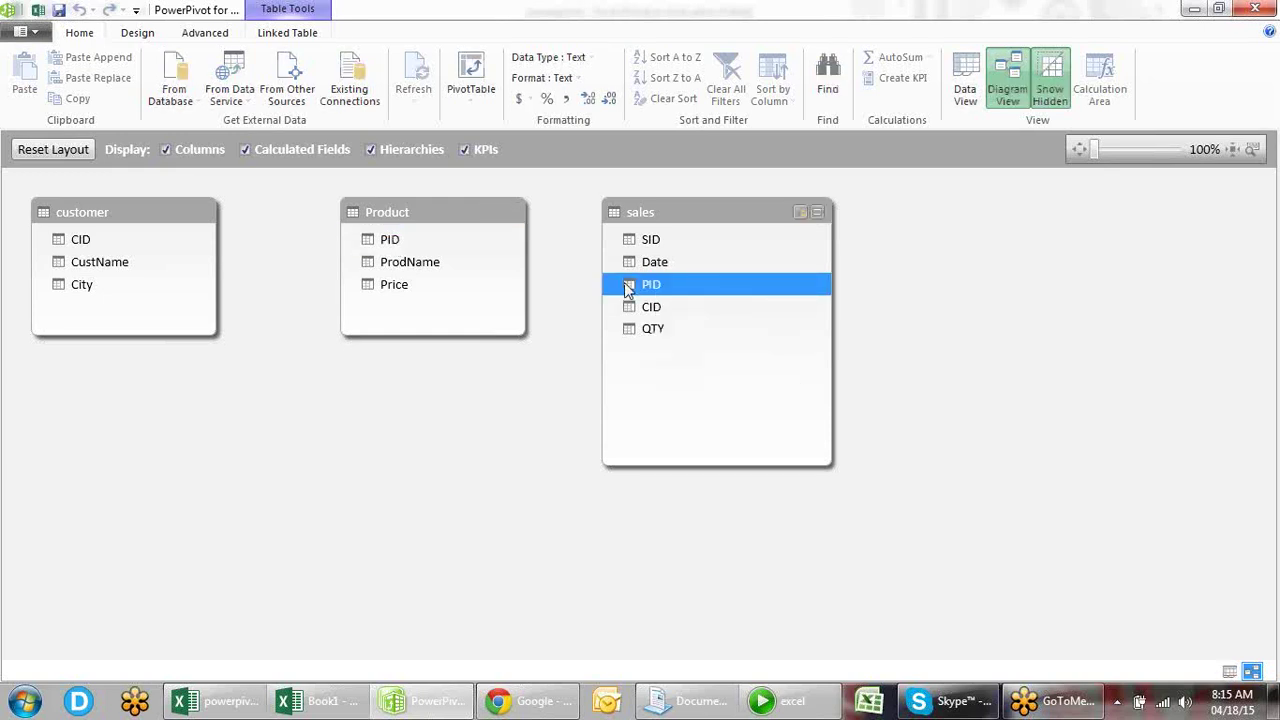
right_click(628, 285)
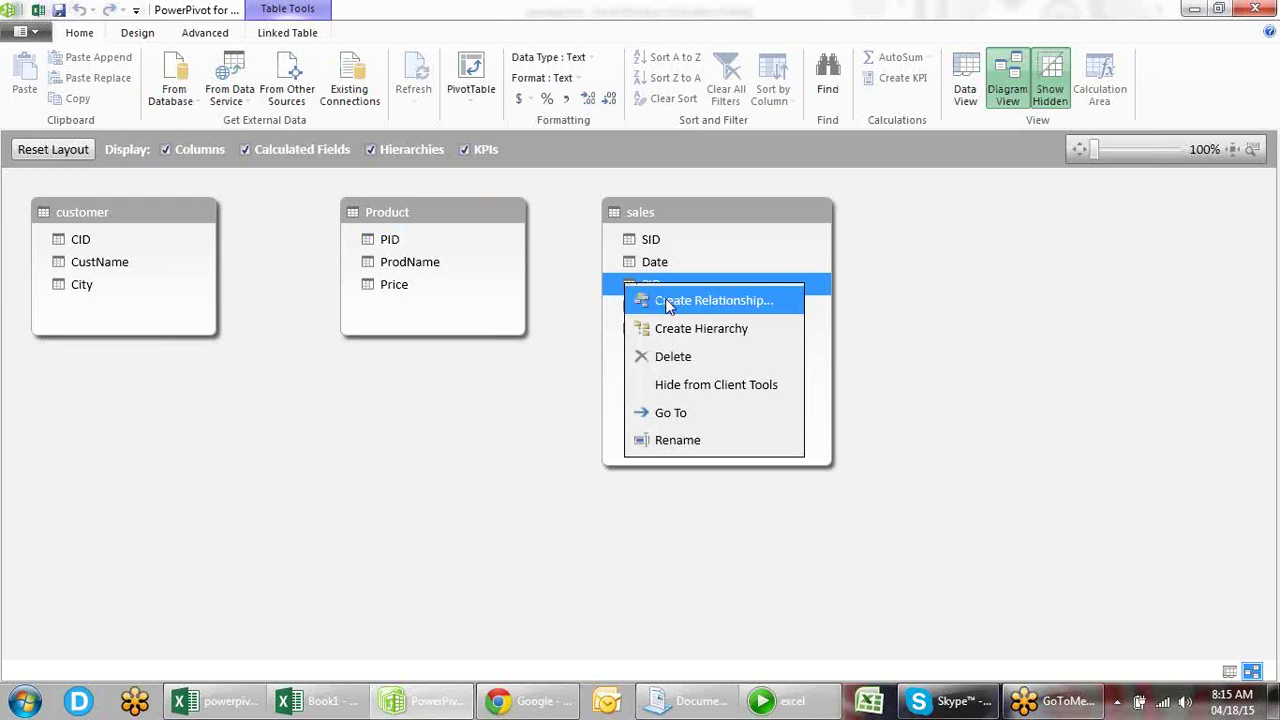
Step: Create a relationship from sales PID to the Product table's PID lookup column
left_click(668, 303)
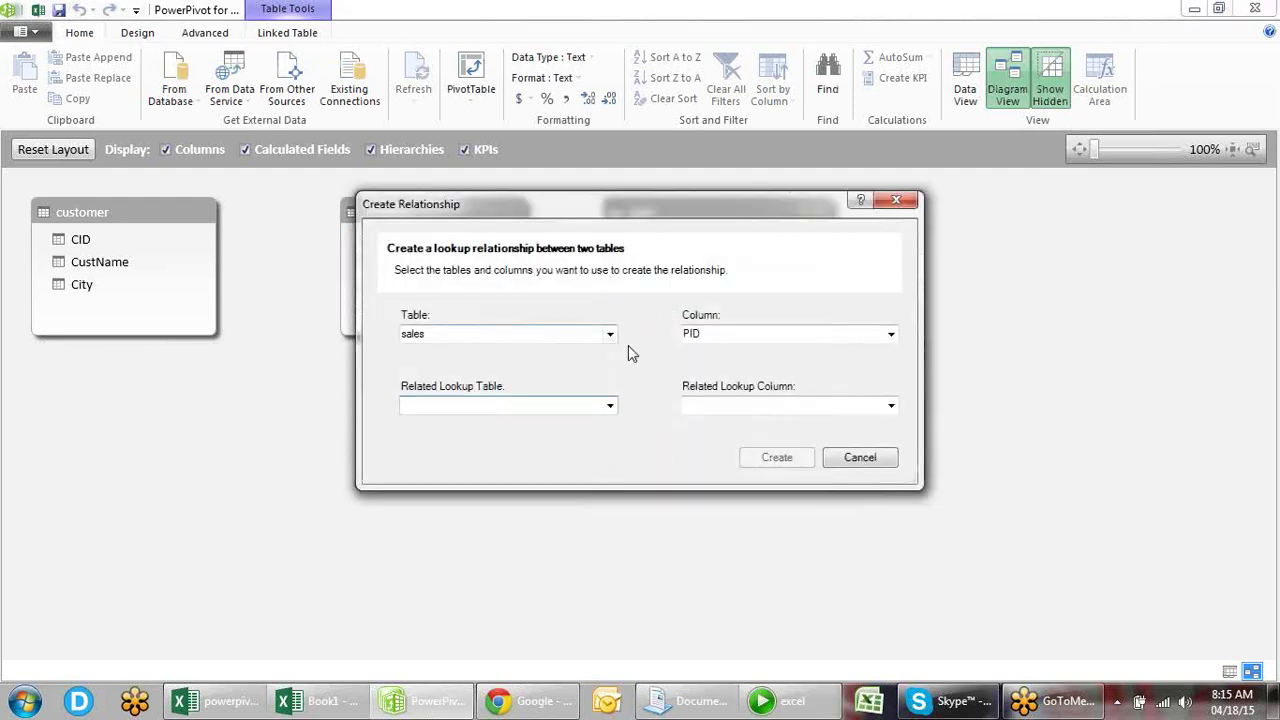
left_click_drag(636, 213, 682, 122)
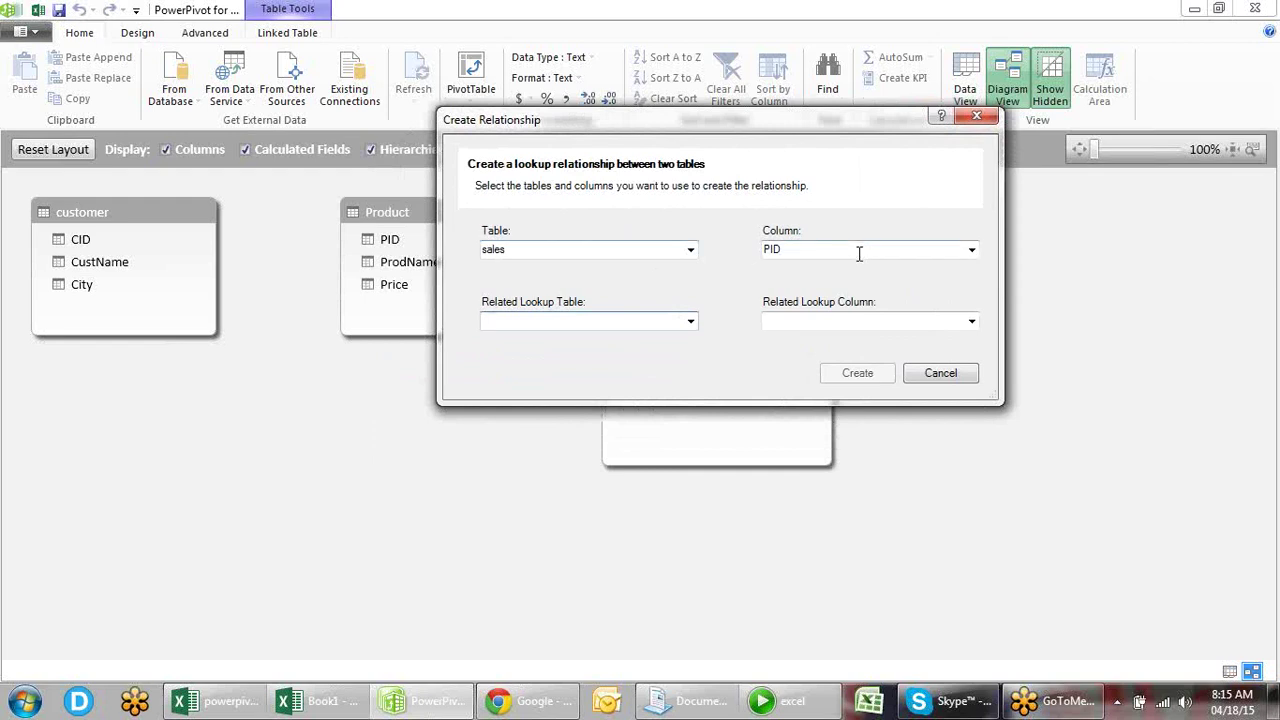
left_click(690, 321)
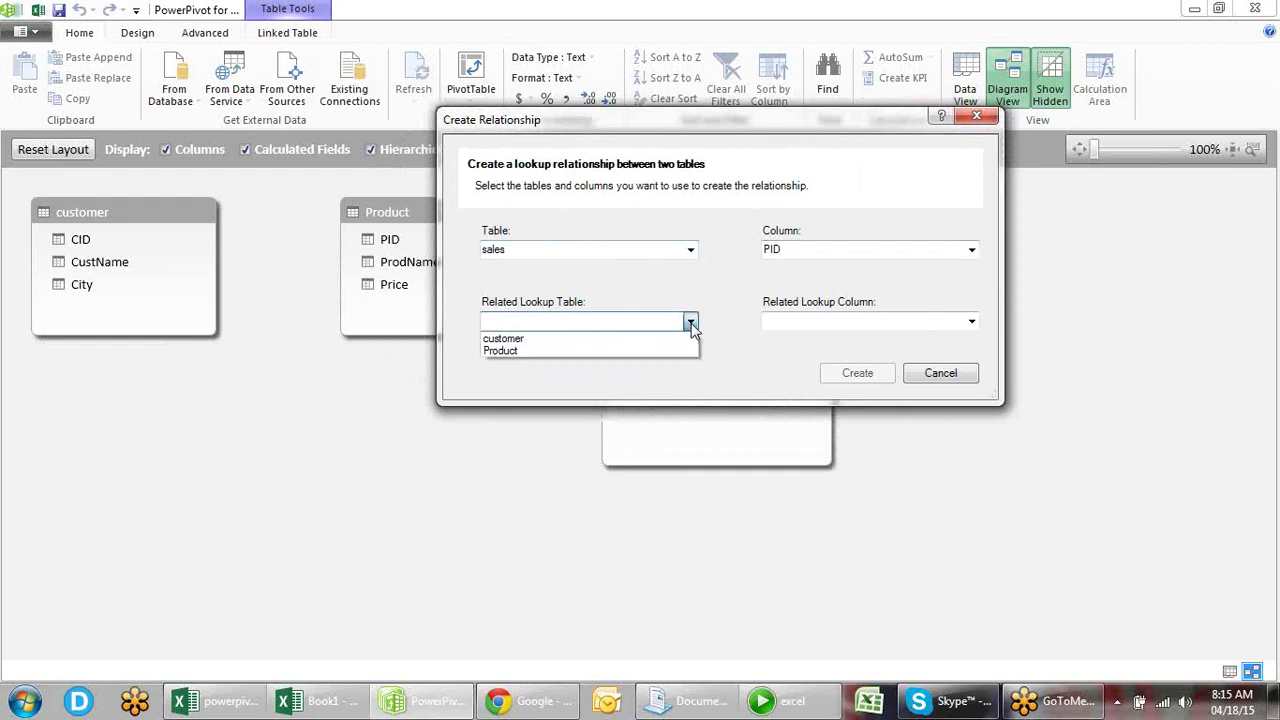
left_click(615, 352)
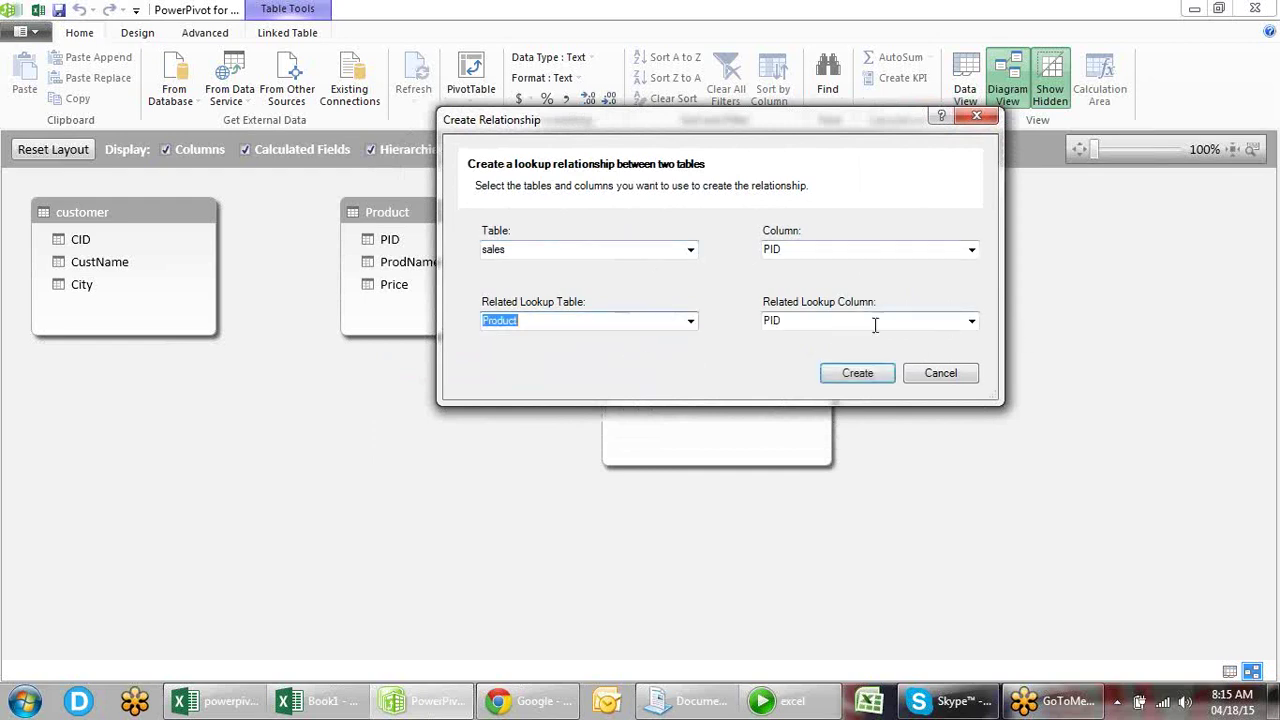
left_click(859, 375)
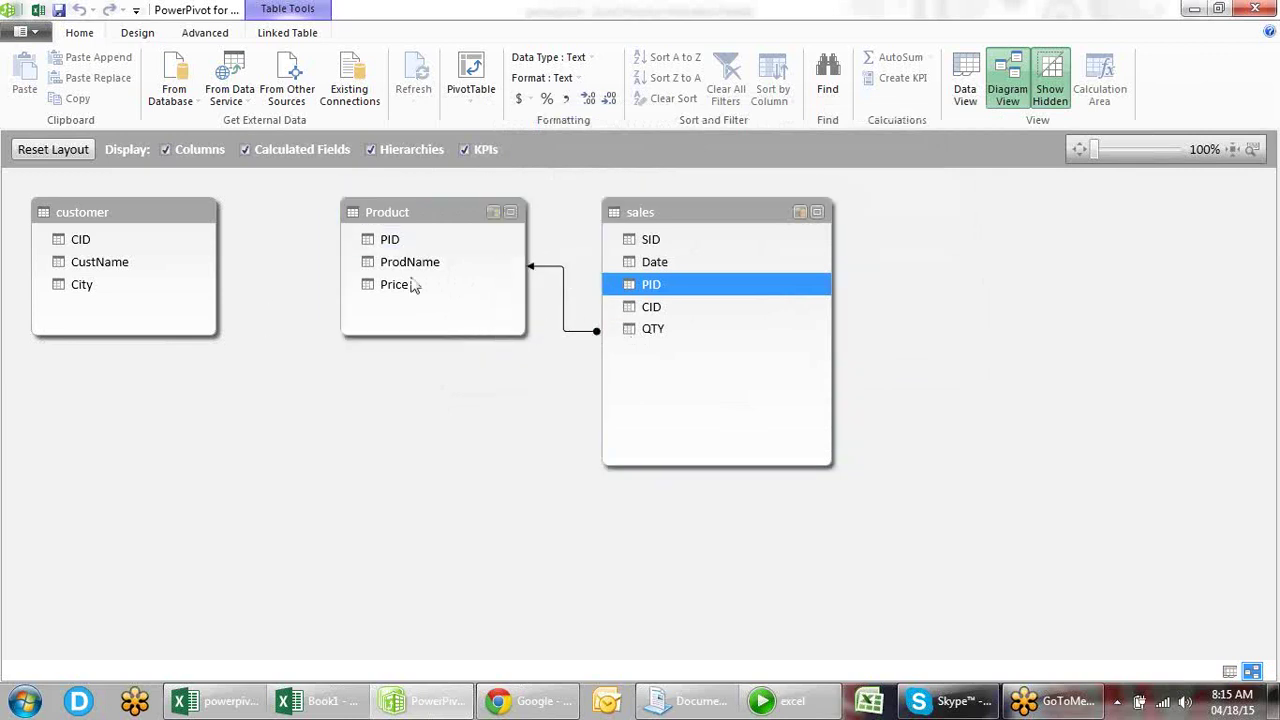
left_click(95, 286)
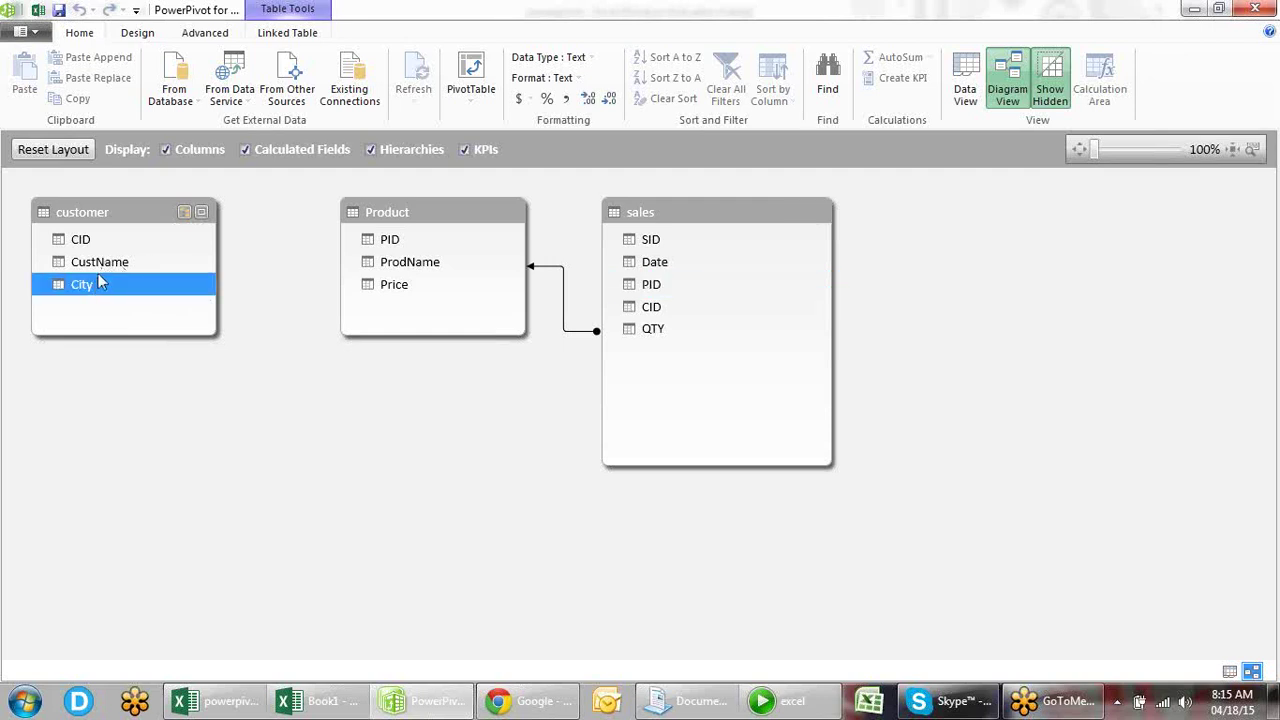
left_click(657, 312)
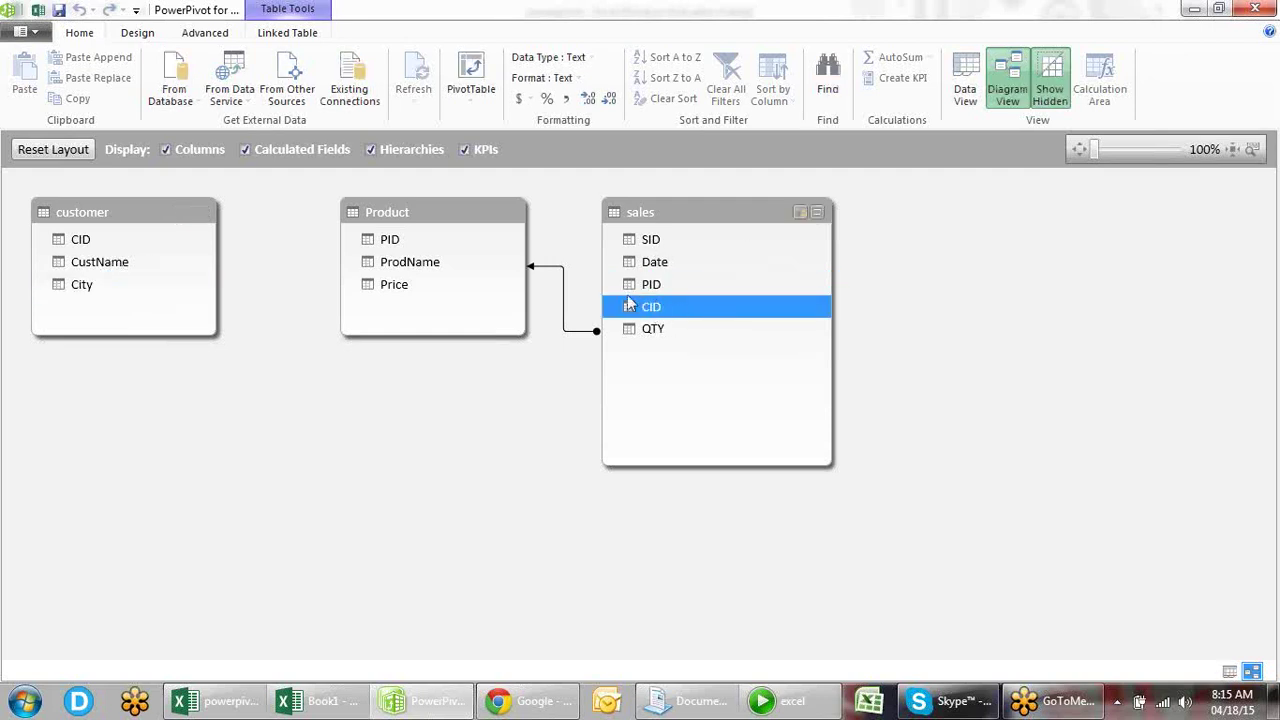
Step: Link sales CID to customer's CID column, then return to Data View
right_click(627, 312)
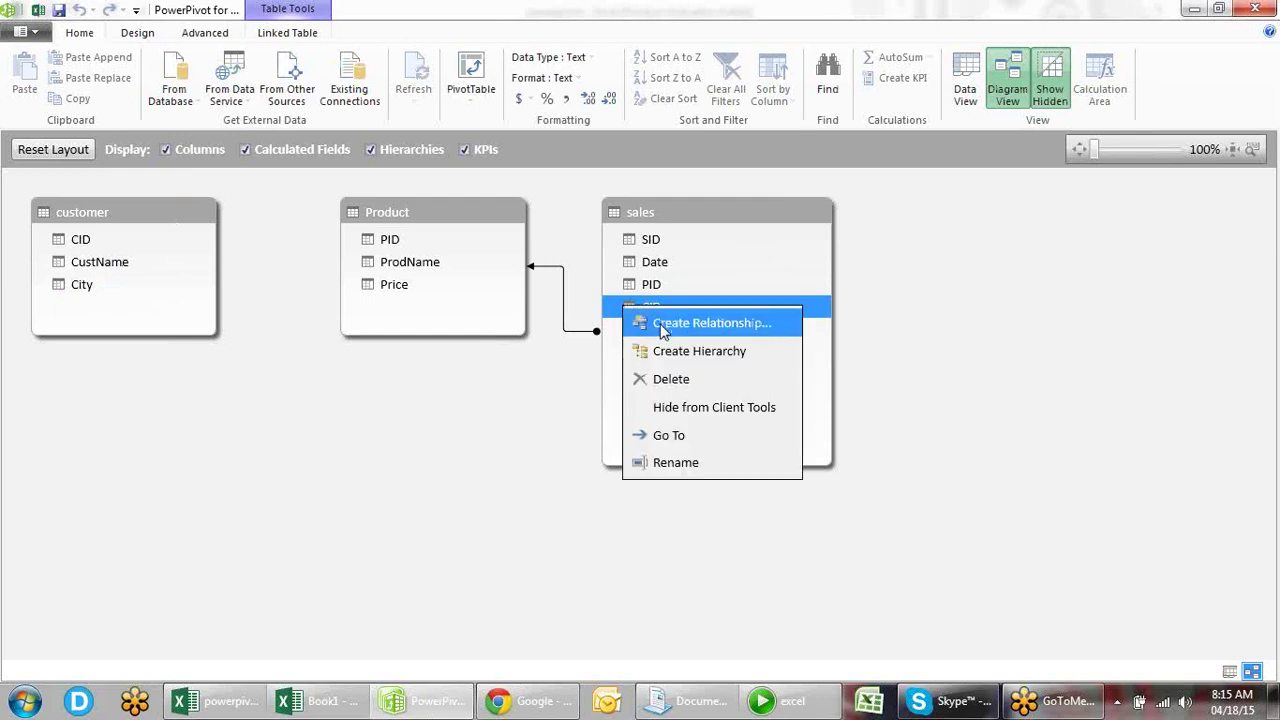
left_click(662, 323)
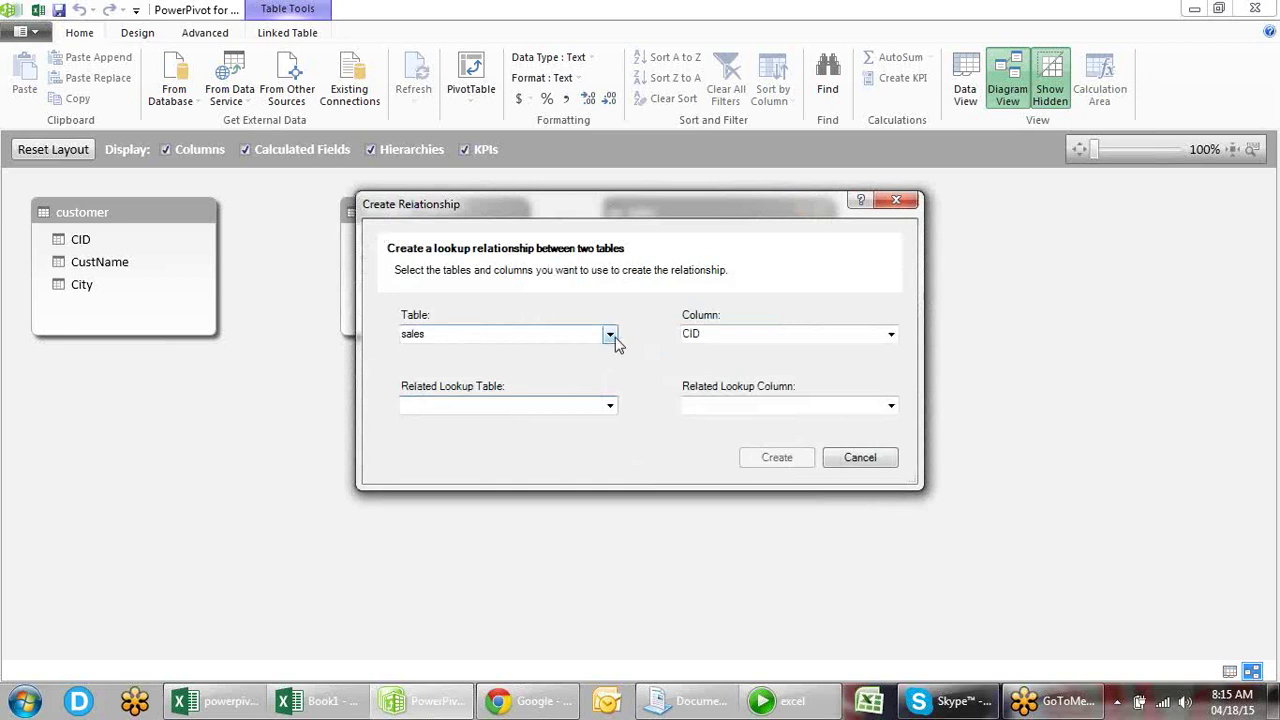
left_click(610, 405)
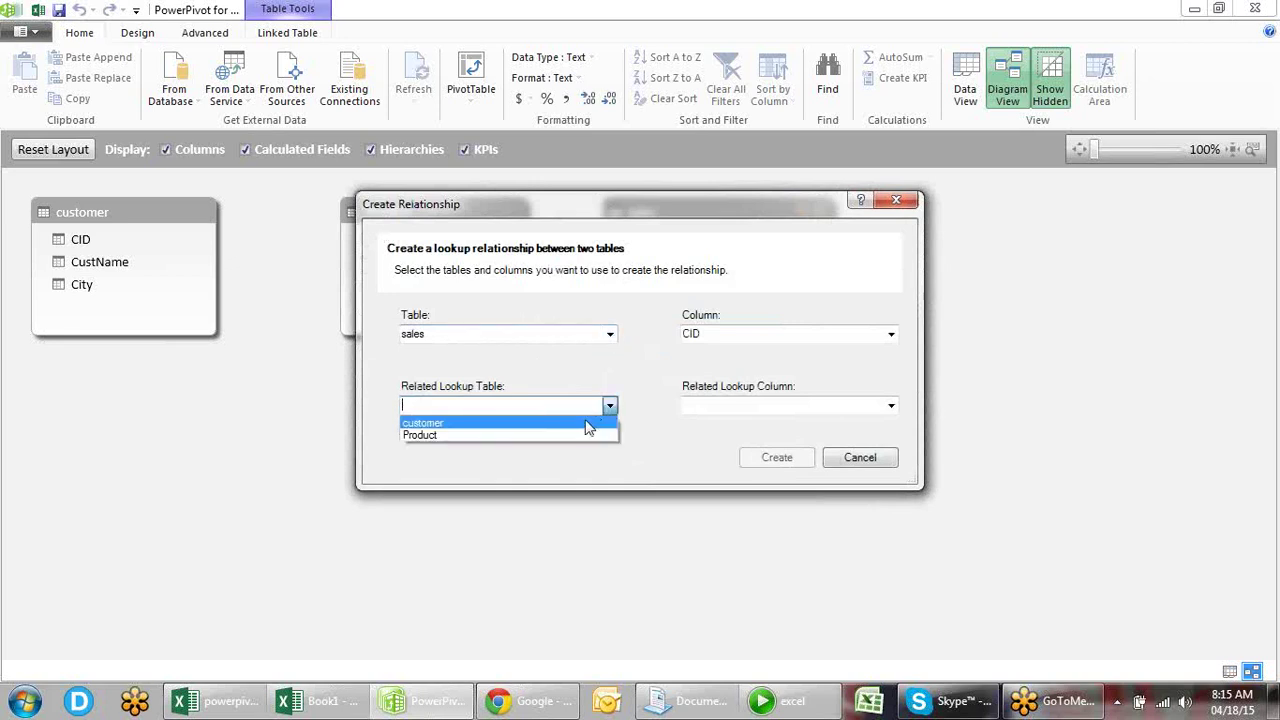
left_click(588, 424)
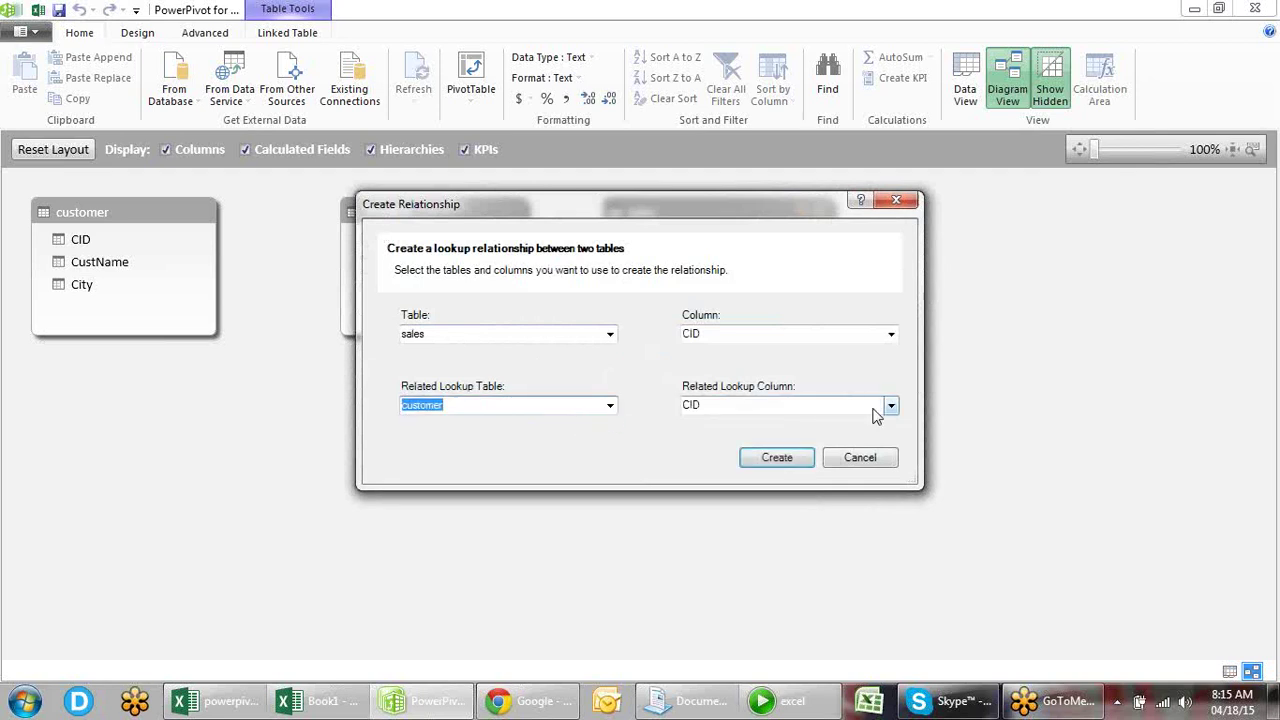
left_click(797, 466)
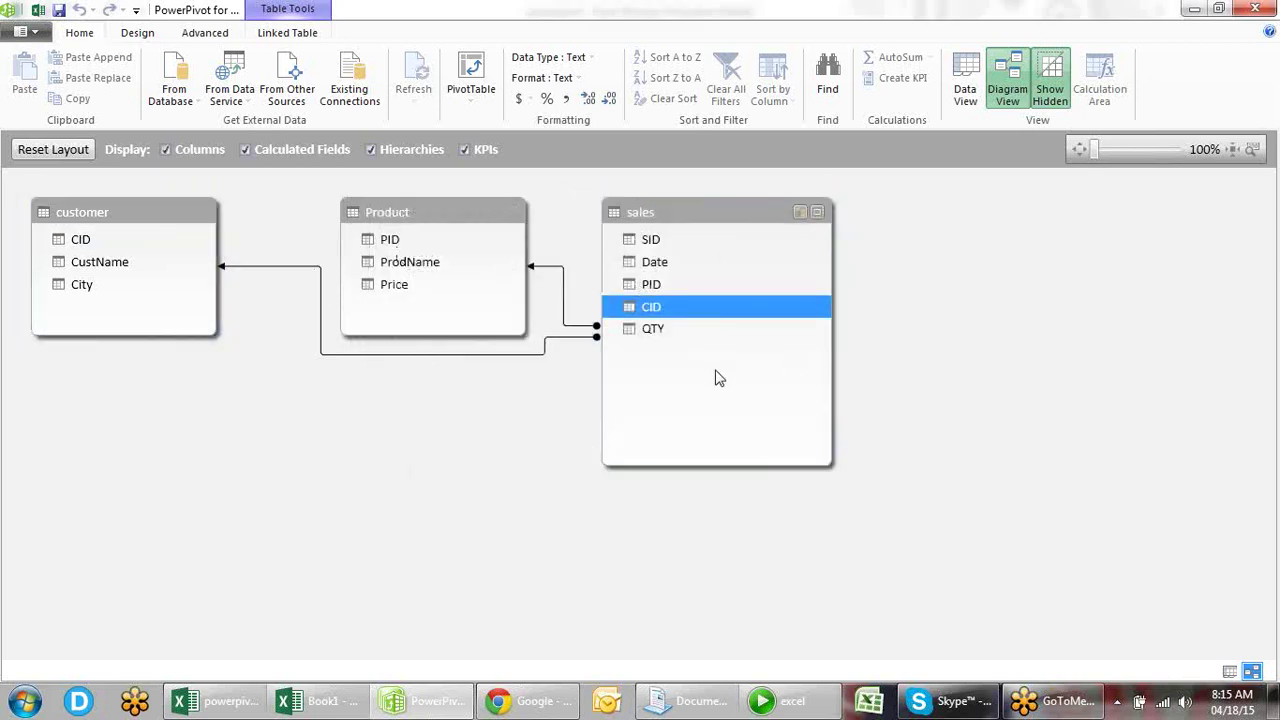
left_click(968, 98)
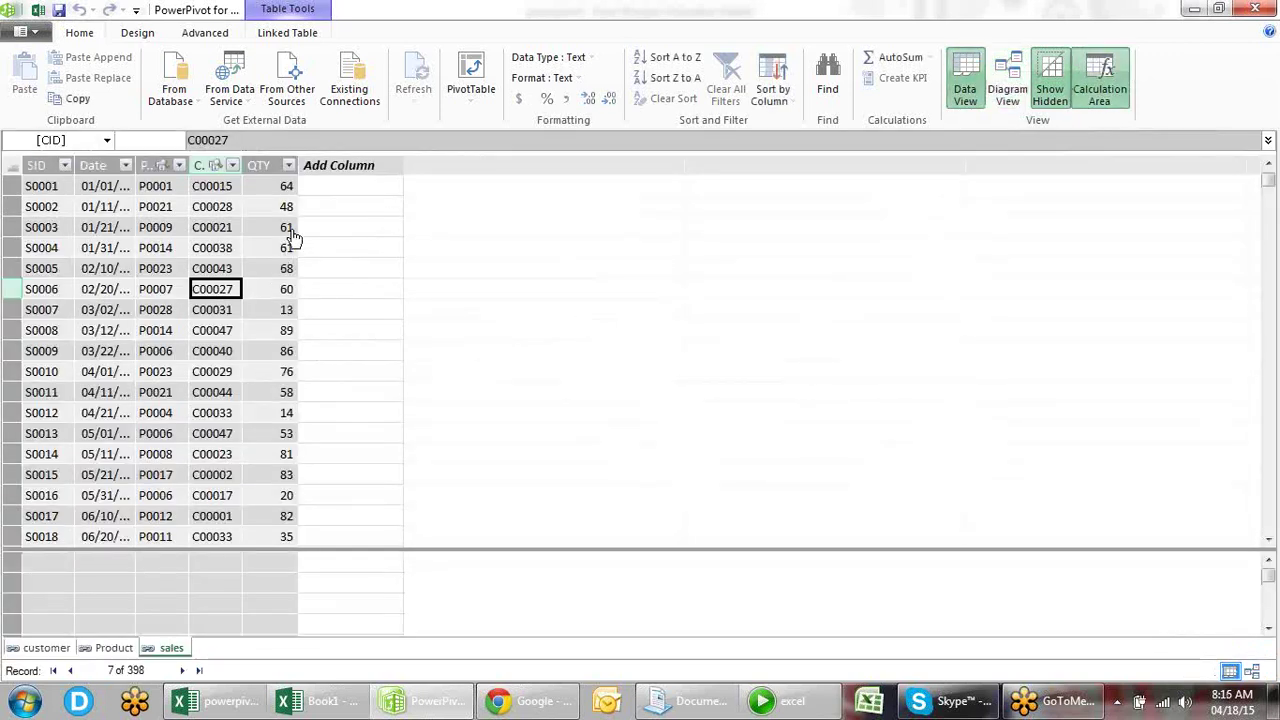
Step: Add a sales calculated column =RELATED(Product[Price]), fixing the missing parenthesis
left_click(326, 186)
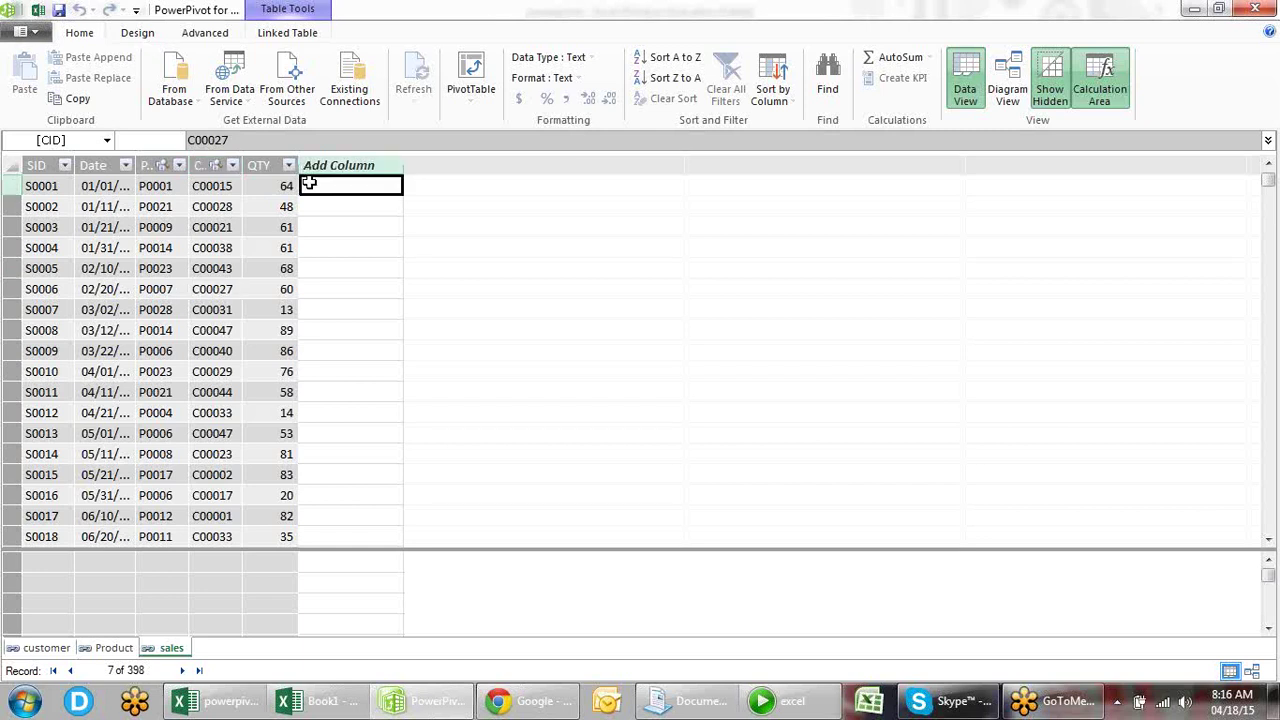
type("=")
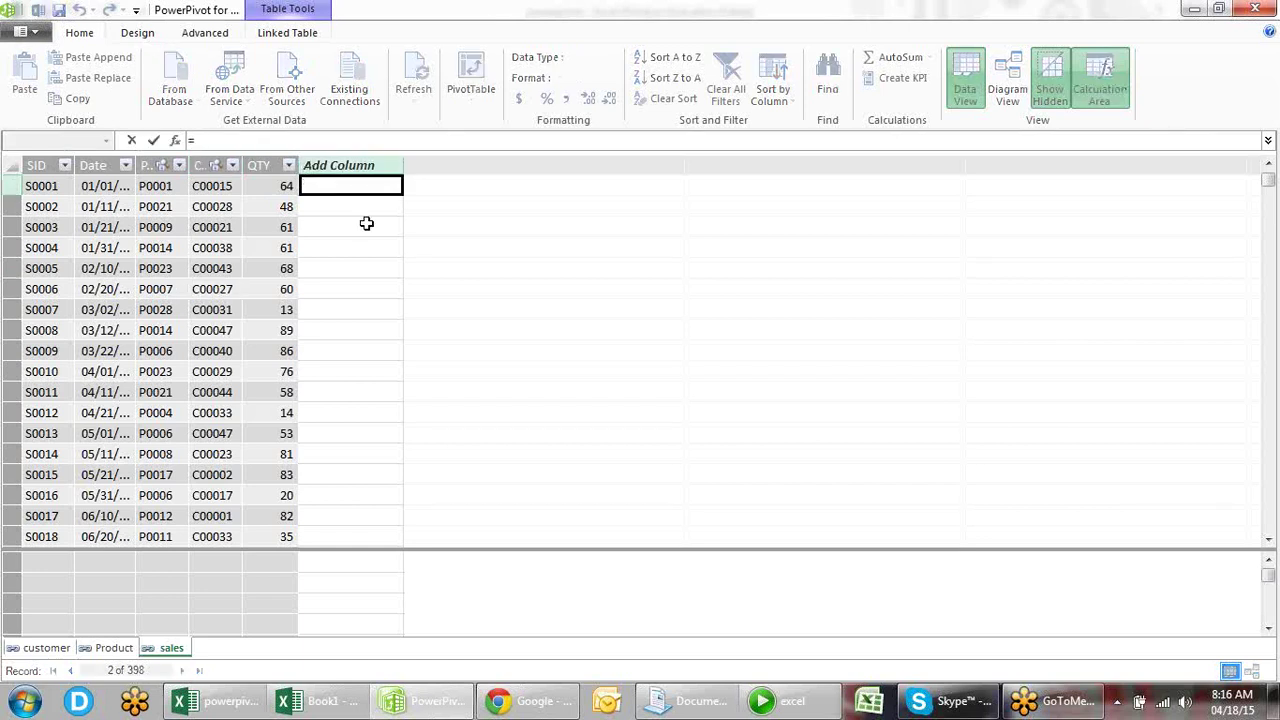
type("rel")
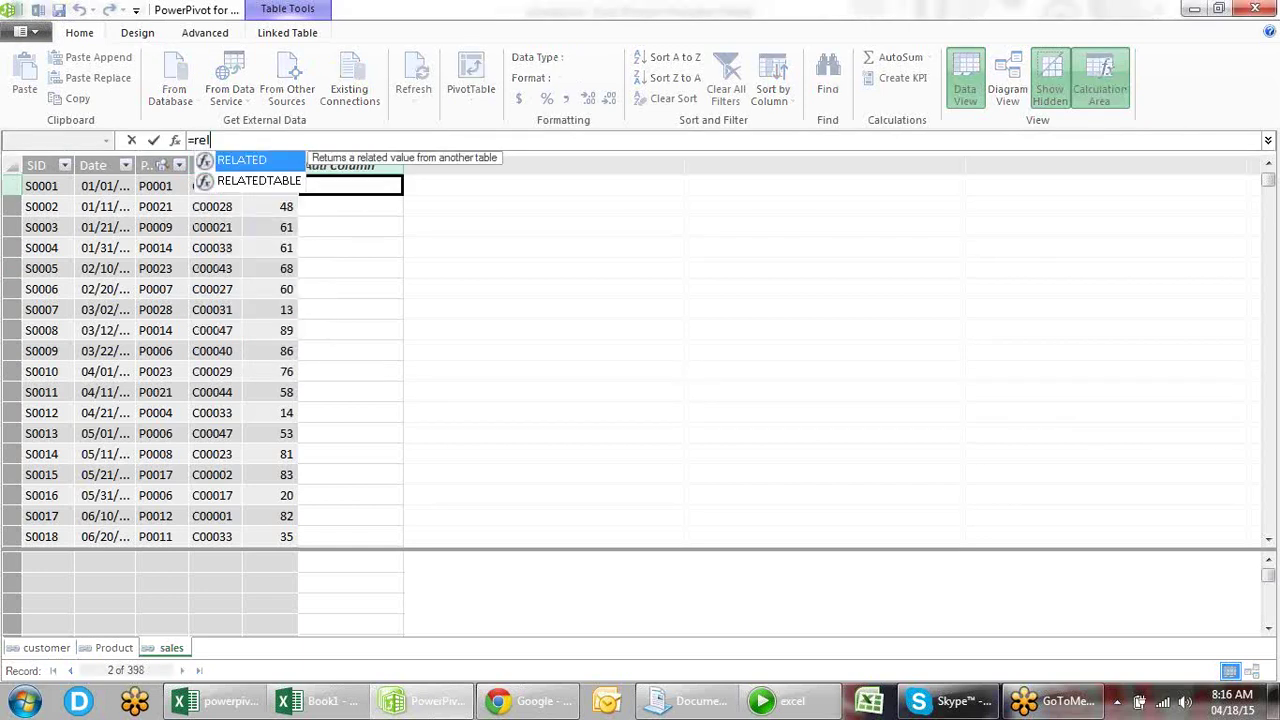
key("Tab")
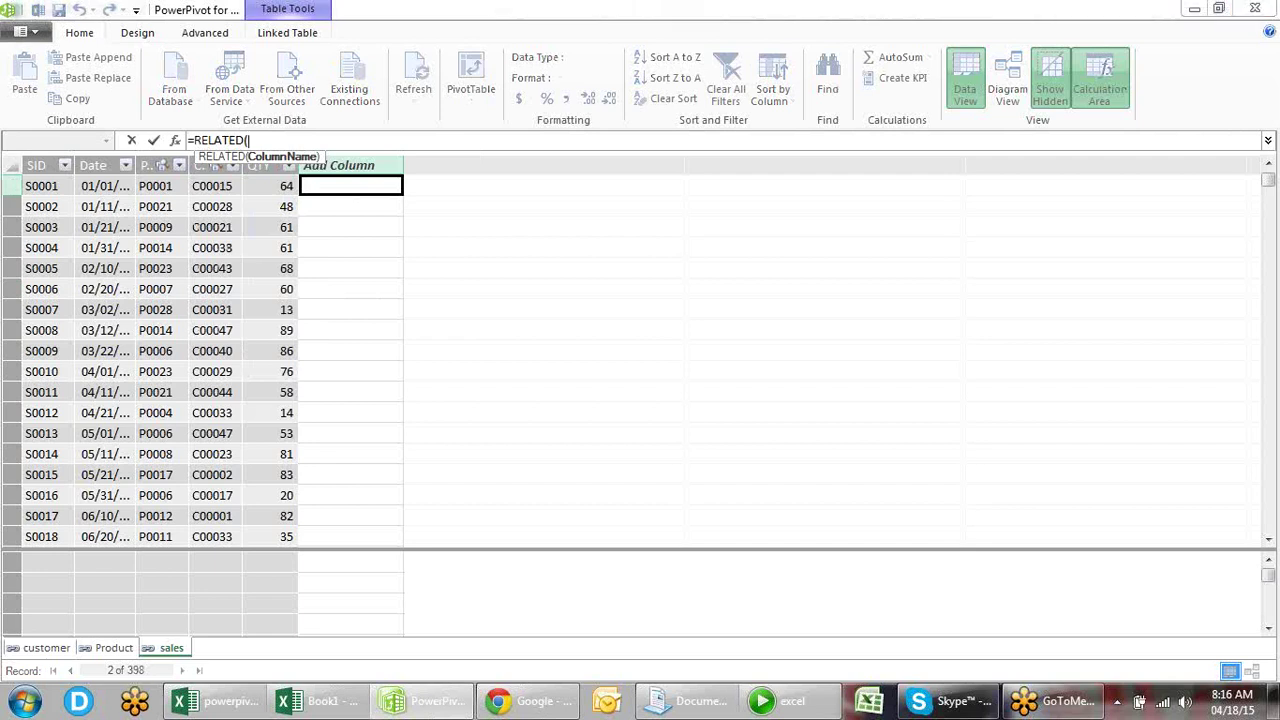
type("pr")
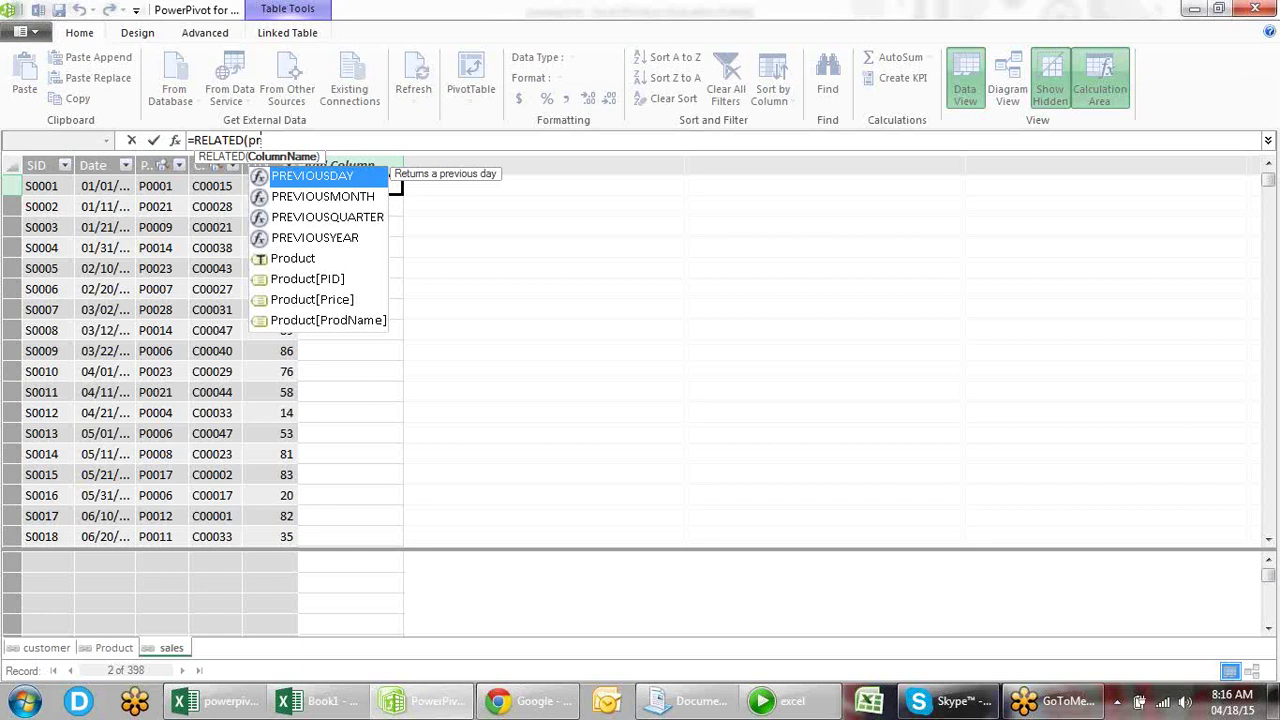
key("Down")
key("Down")
key("Down")
key("Down")
key("Down")
key("Down")
key("Tab")
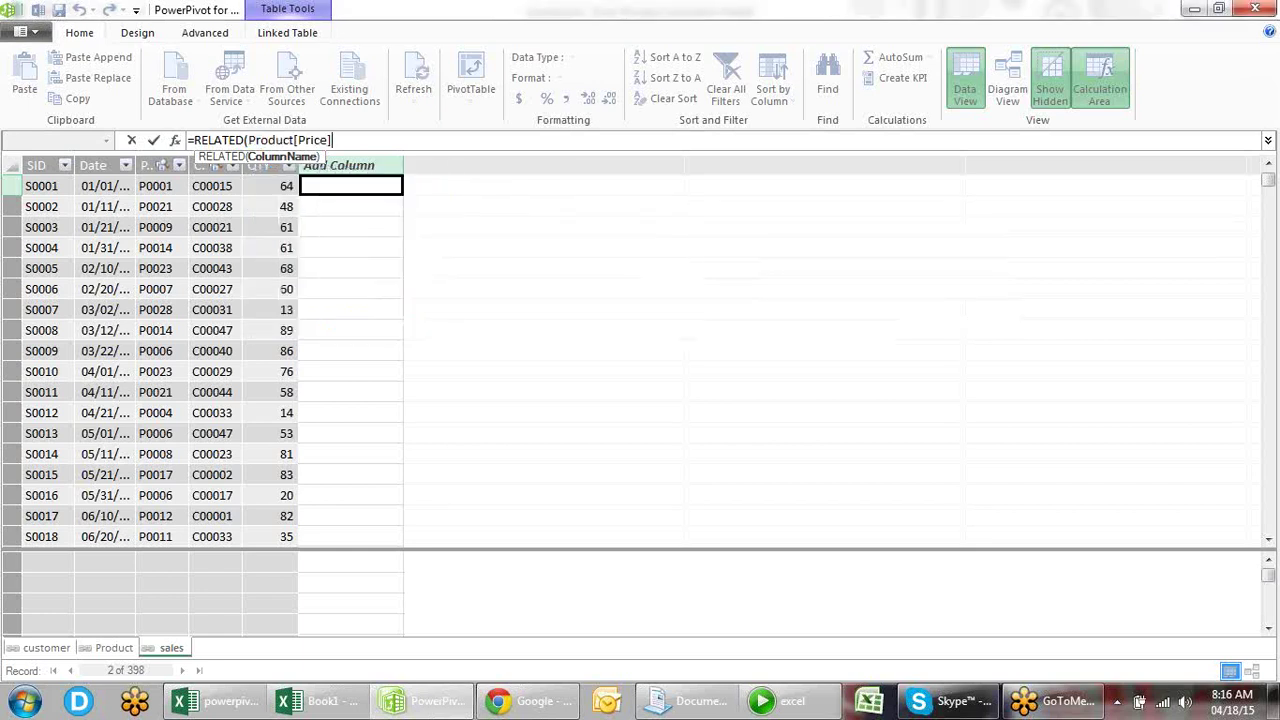
key("Return")
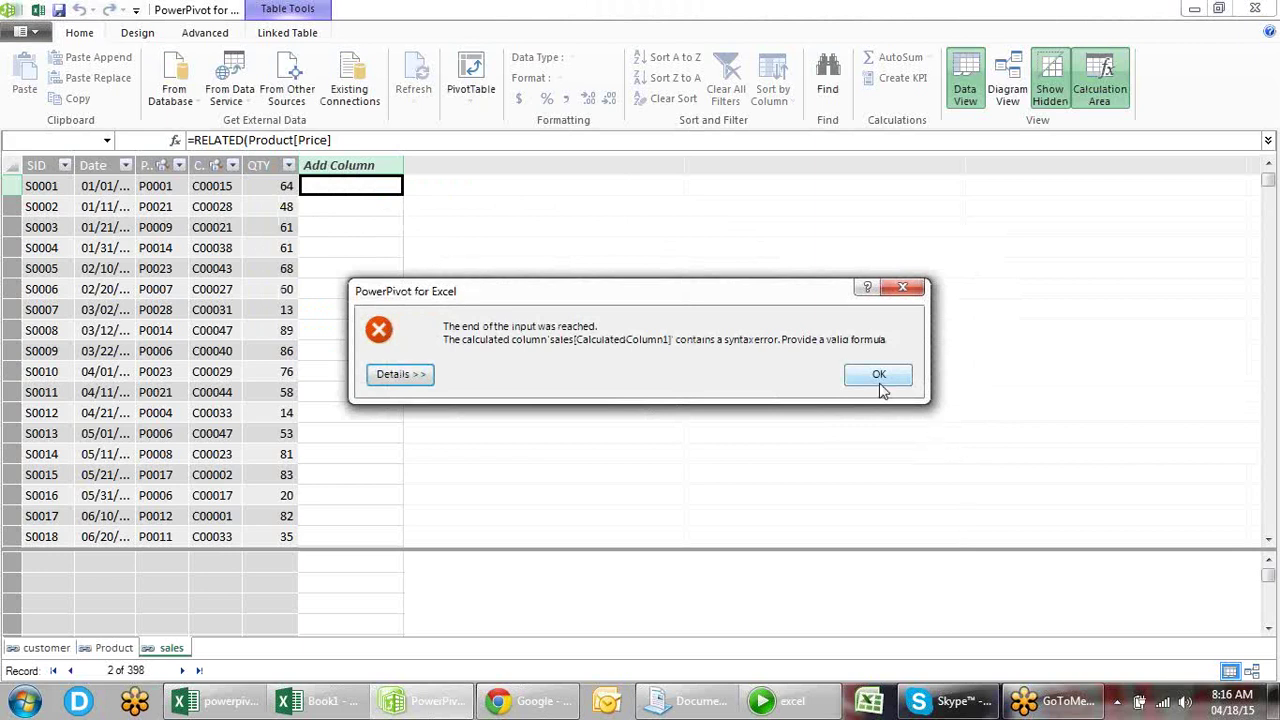
left_click(879, 376)
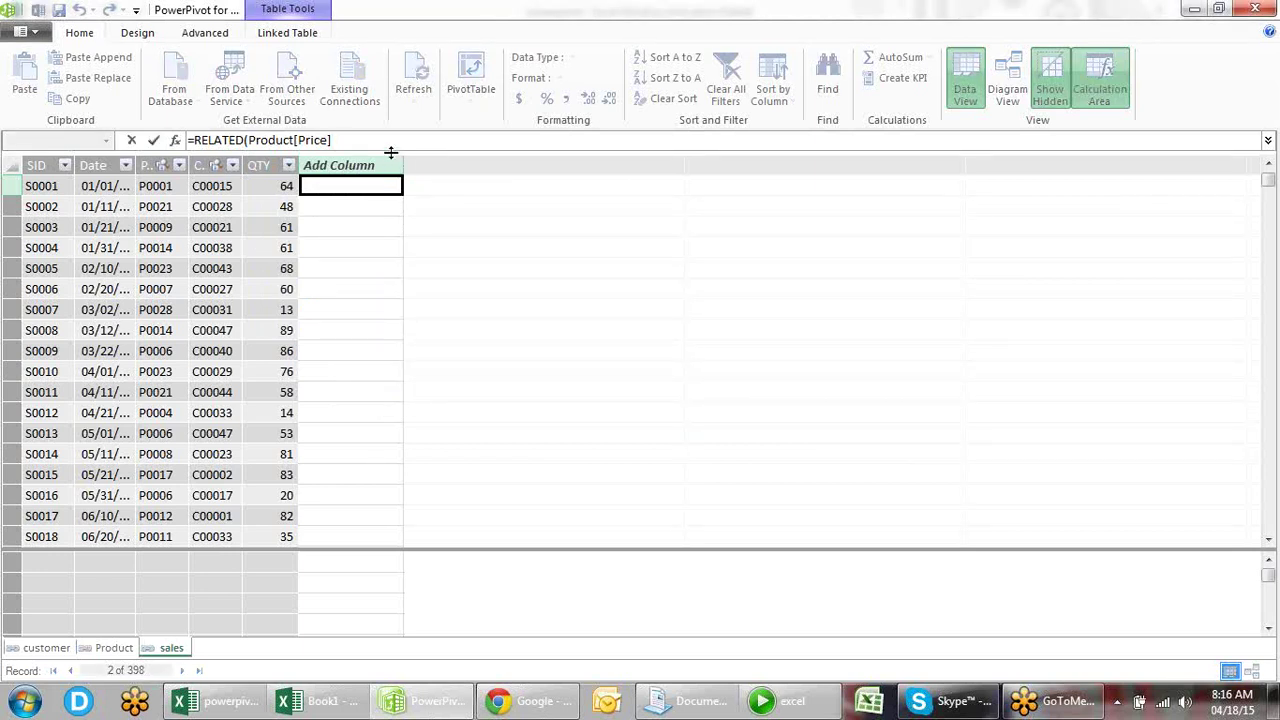
key("Return")
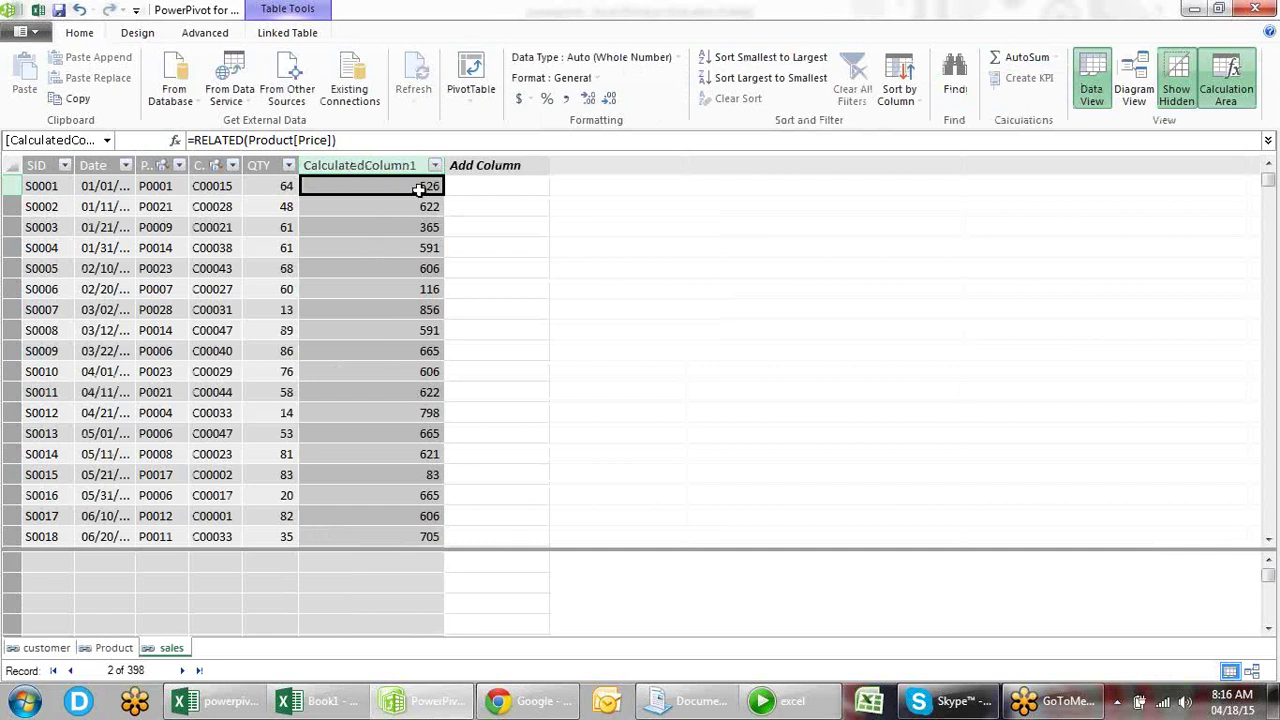
Step: Rename the new calculated column to price
left_click(364, 165)
double_click(343, 166)
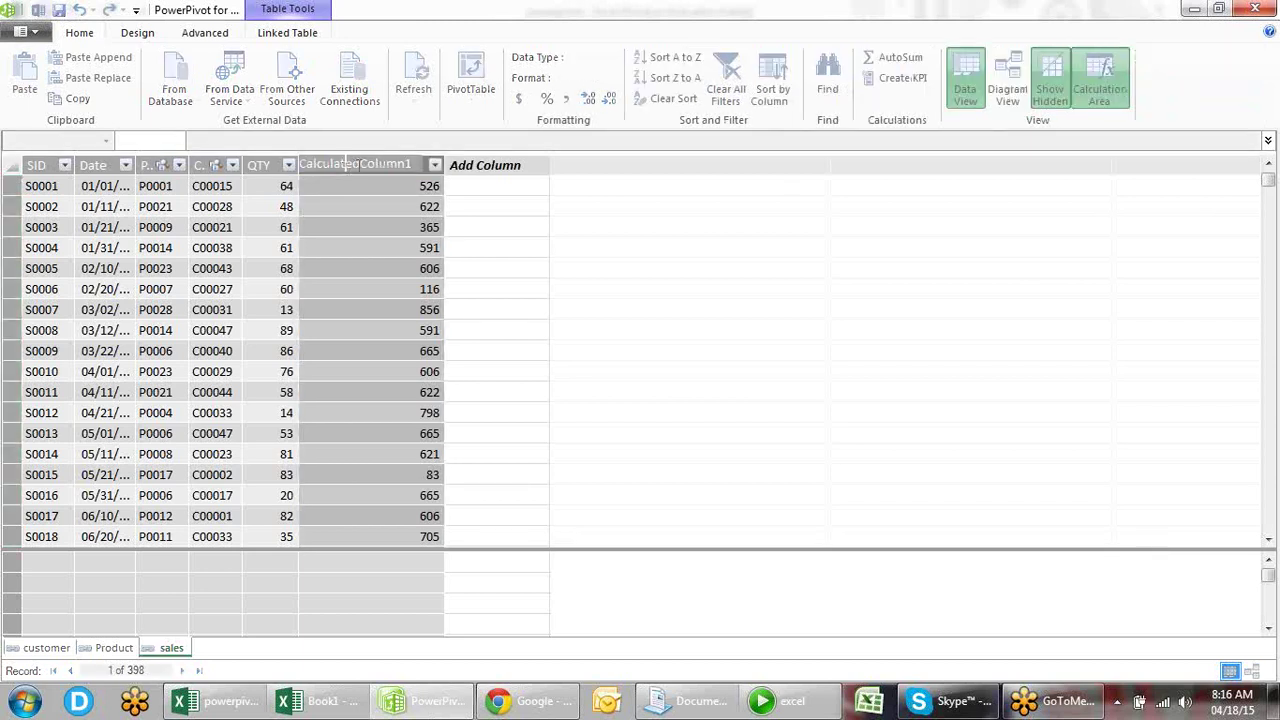
left_click_drag(420, 164, 267, 152)
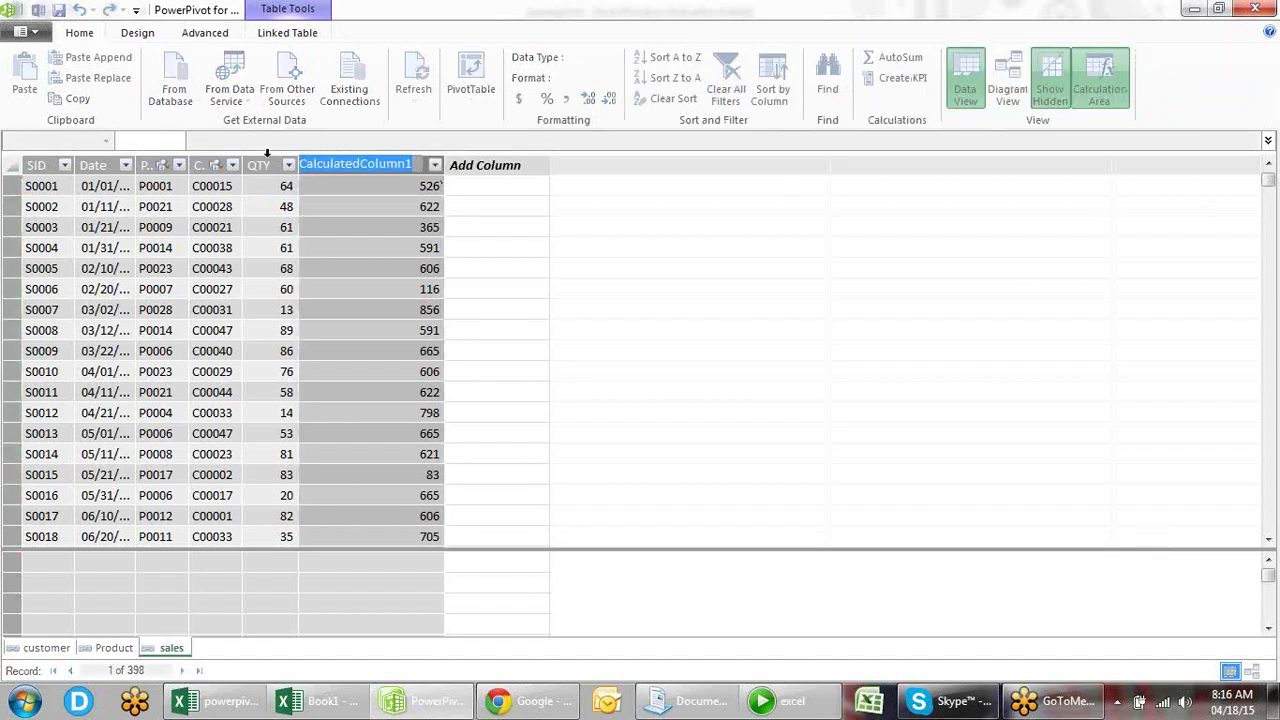
type("price")
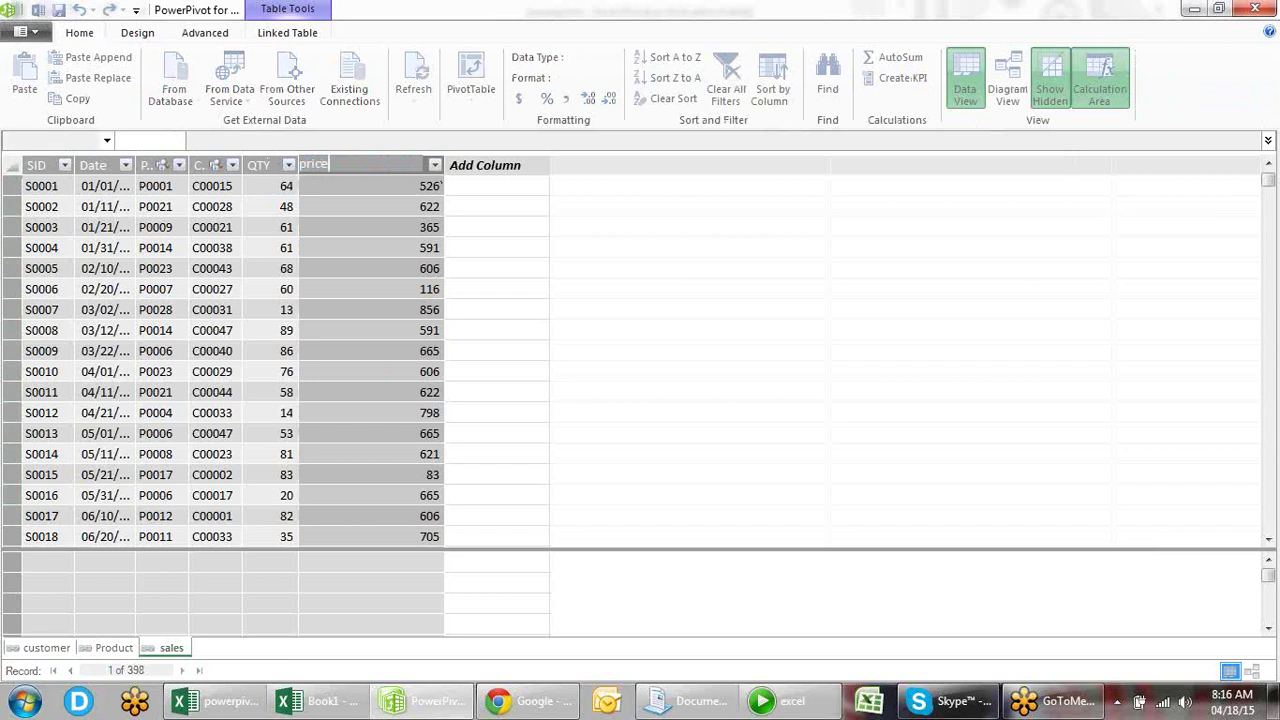
key("Return")
left_click(380, 170)
left_click(522, 164)
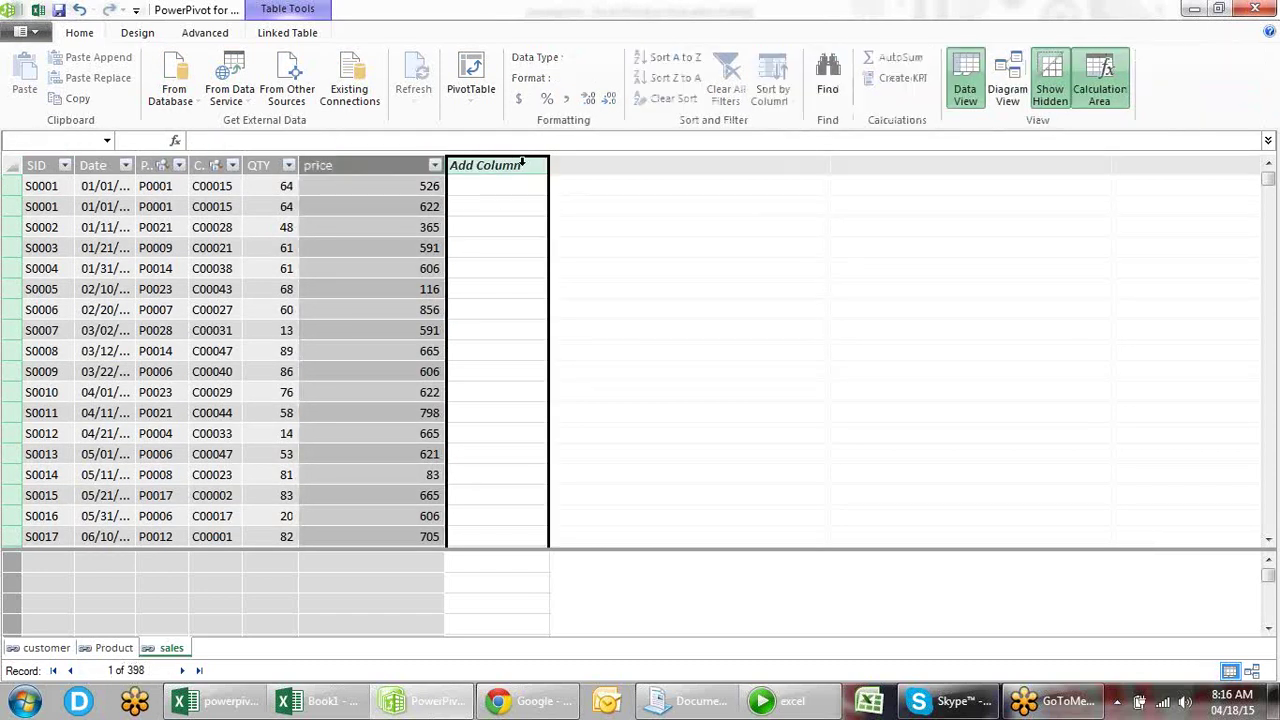
Step: Add a sales column named amount with the formula =[QTY]*[price]
double_click(496, 165)
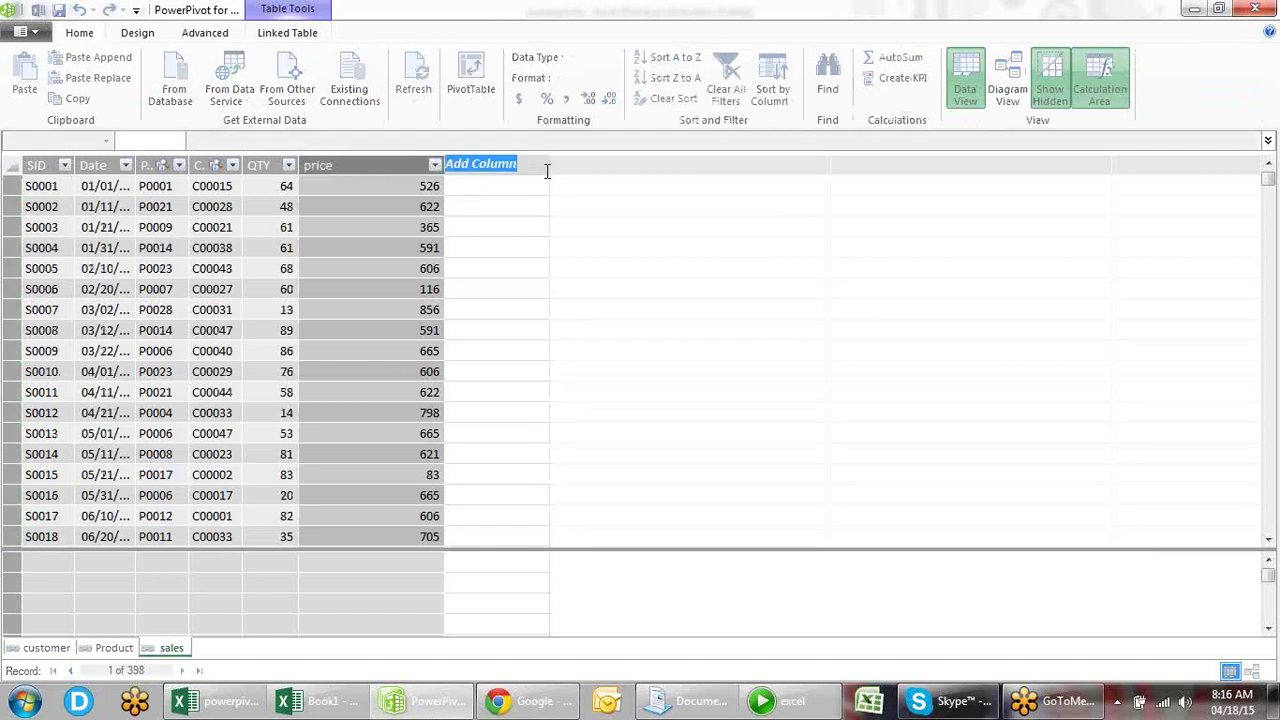
type("amount")
key("Return")
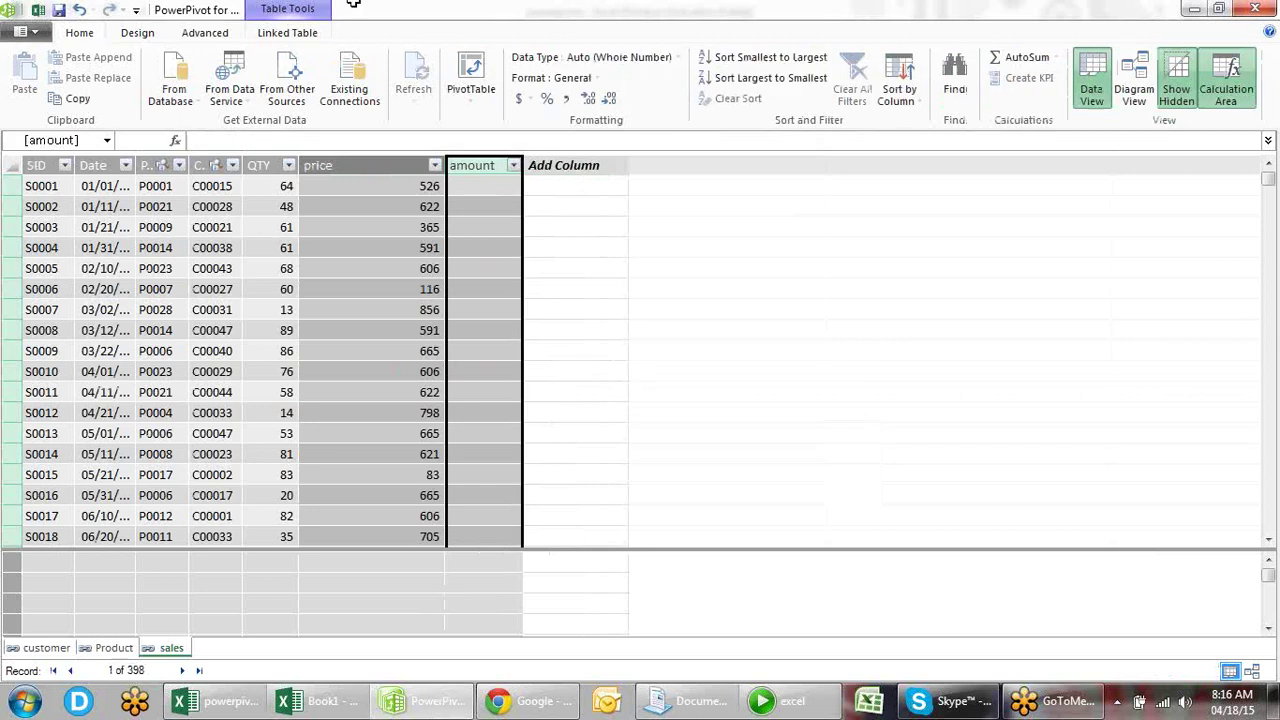
left_click(468, 186)
type("=")
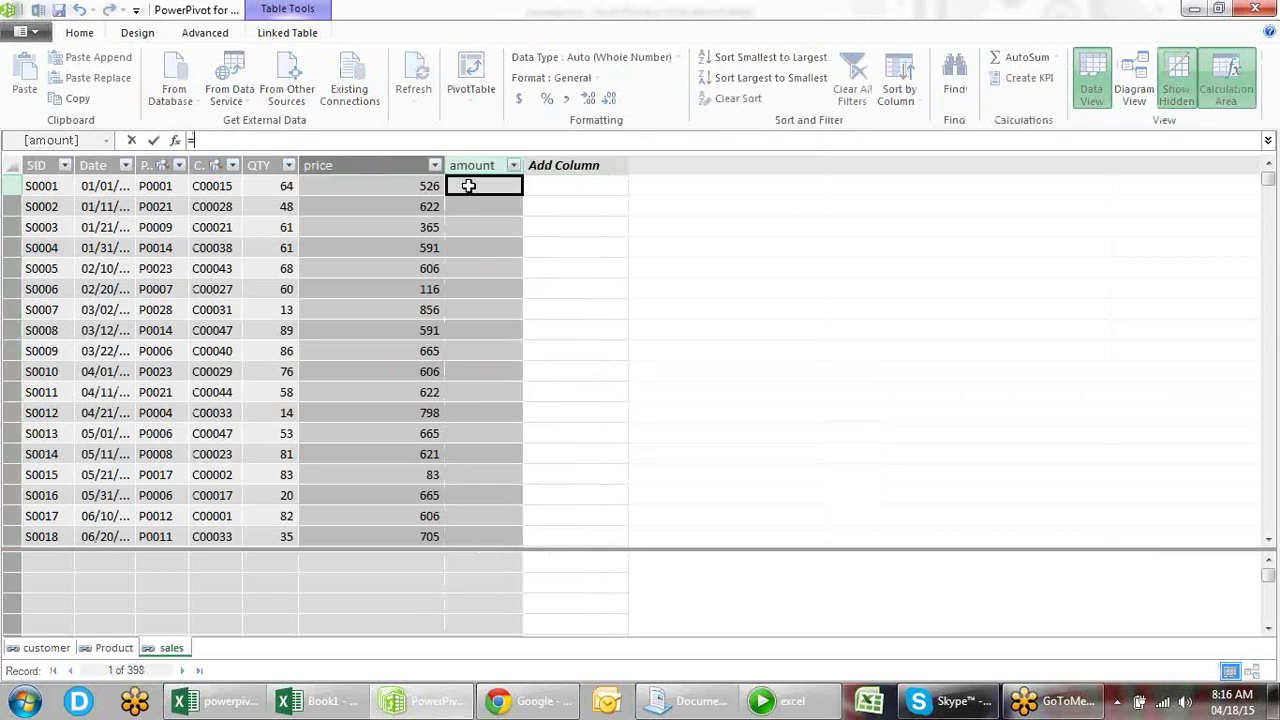
left_click(272, 189)
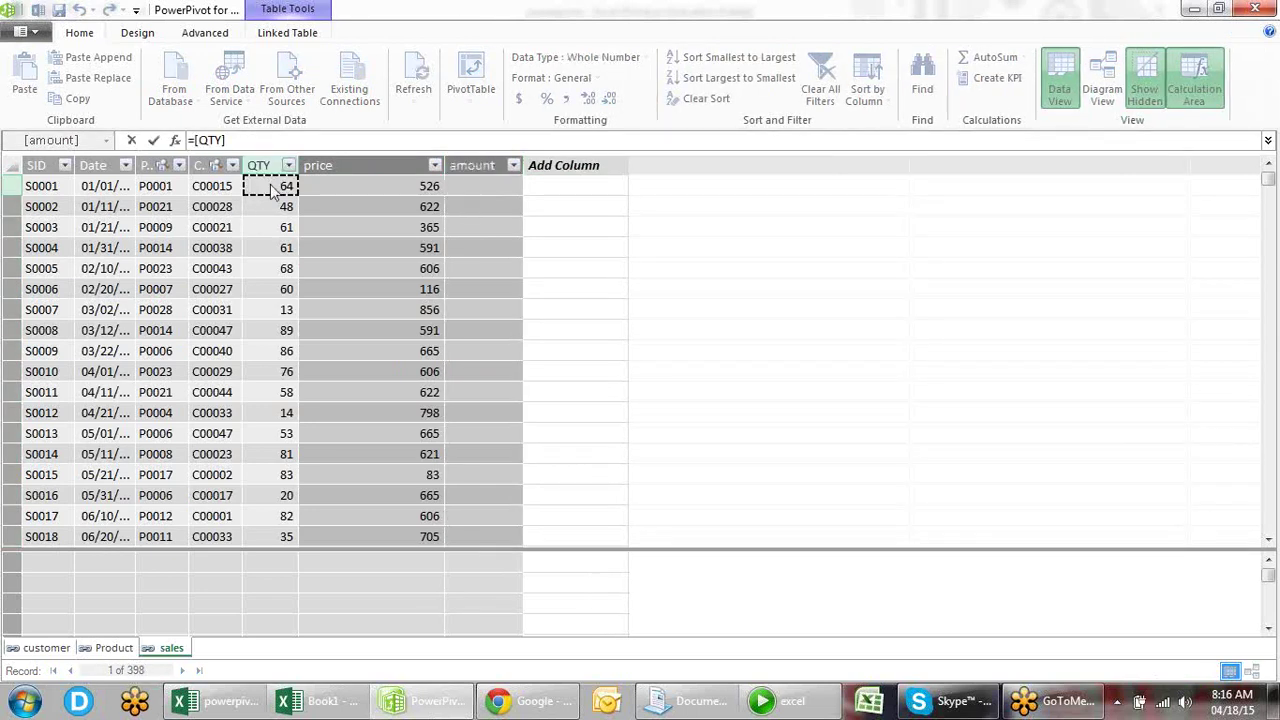
type("*")
left_click(387, 187)
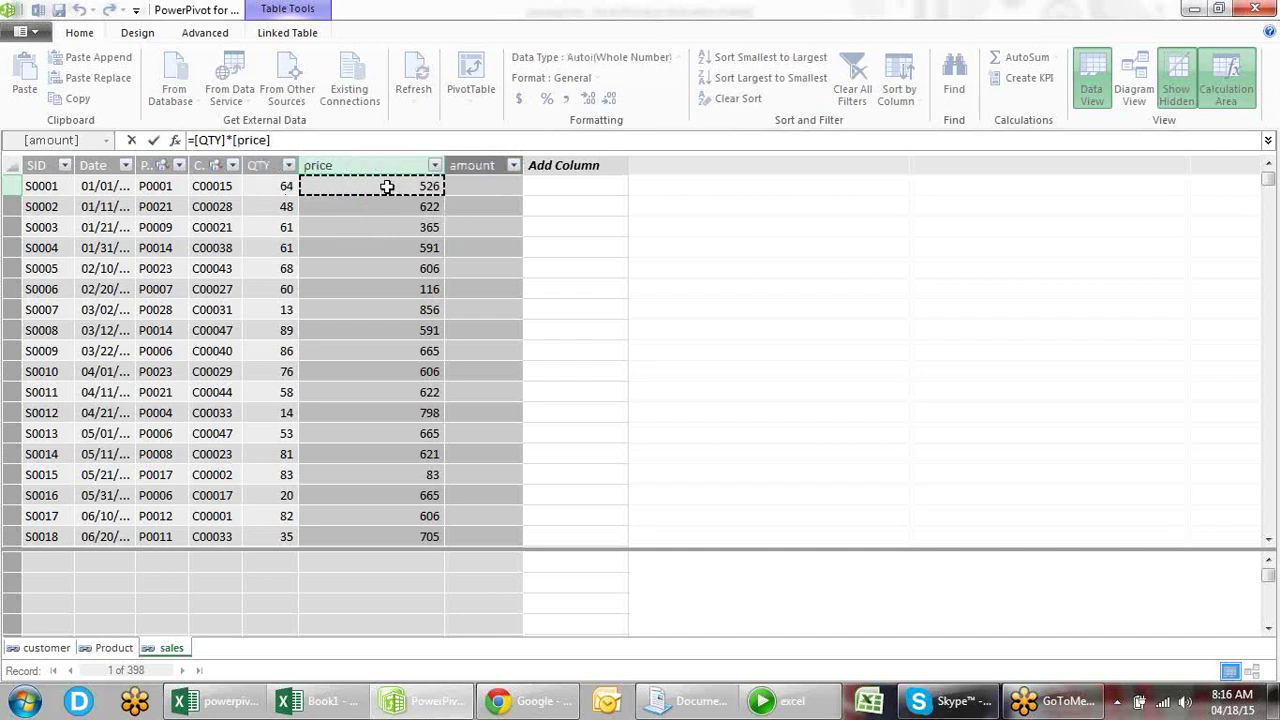
key("Return")
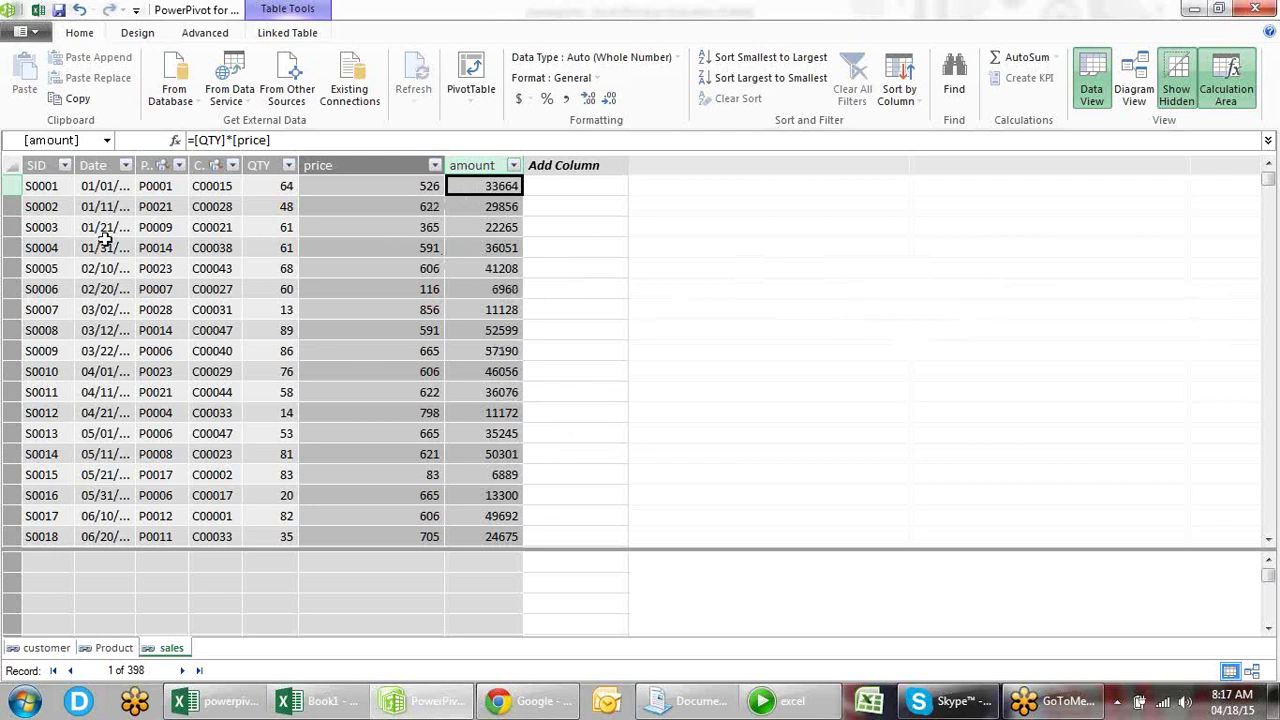
Step: Insert a PivotTable from the PowerPivot model onto a new worksheet
left_click(478, 72)
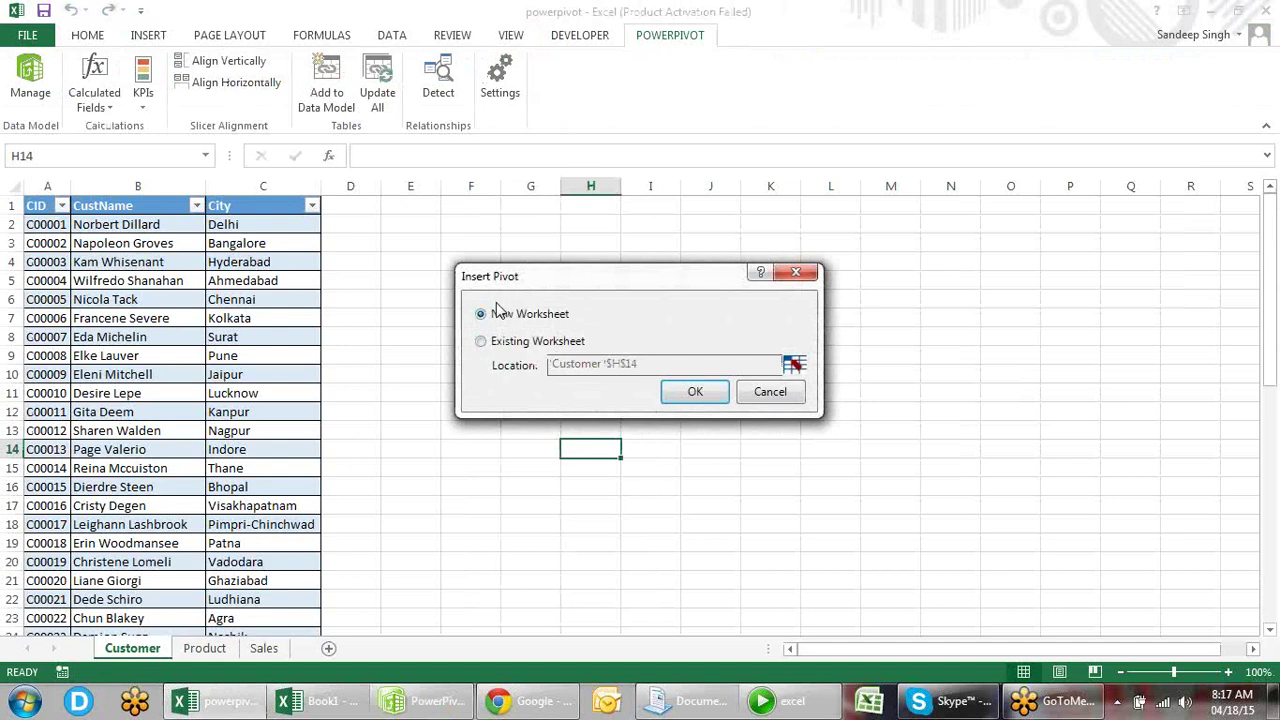
left_click(696, 391)
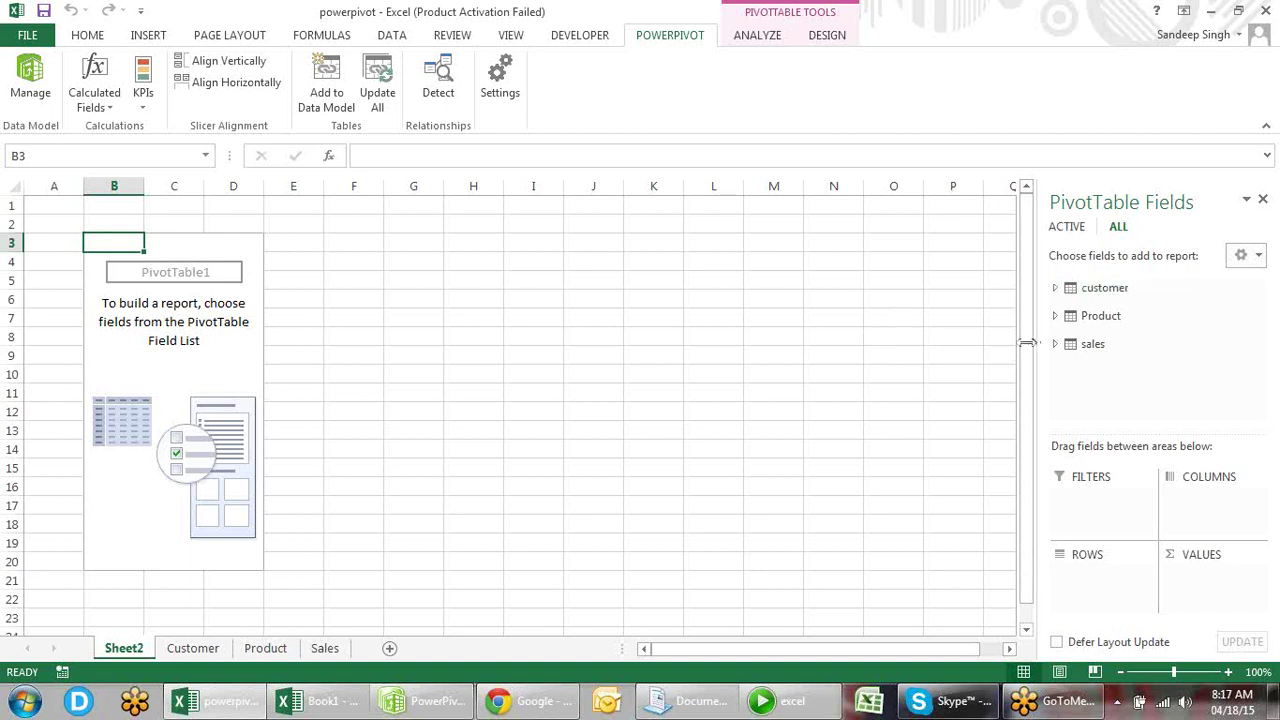
Step: Put the customer table's City field in the PivotTable rows, removing PID
left_click(1057, 288)
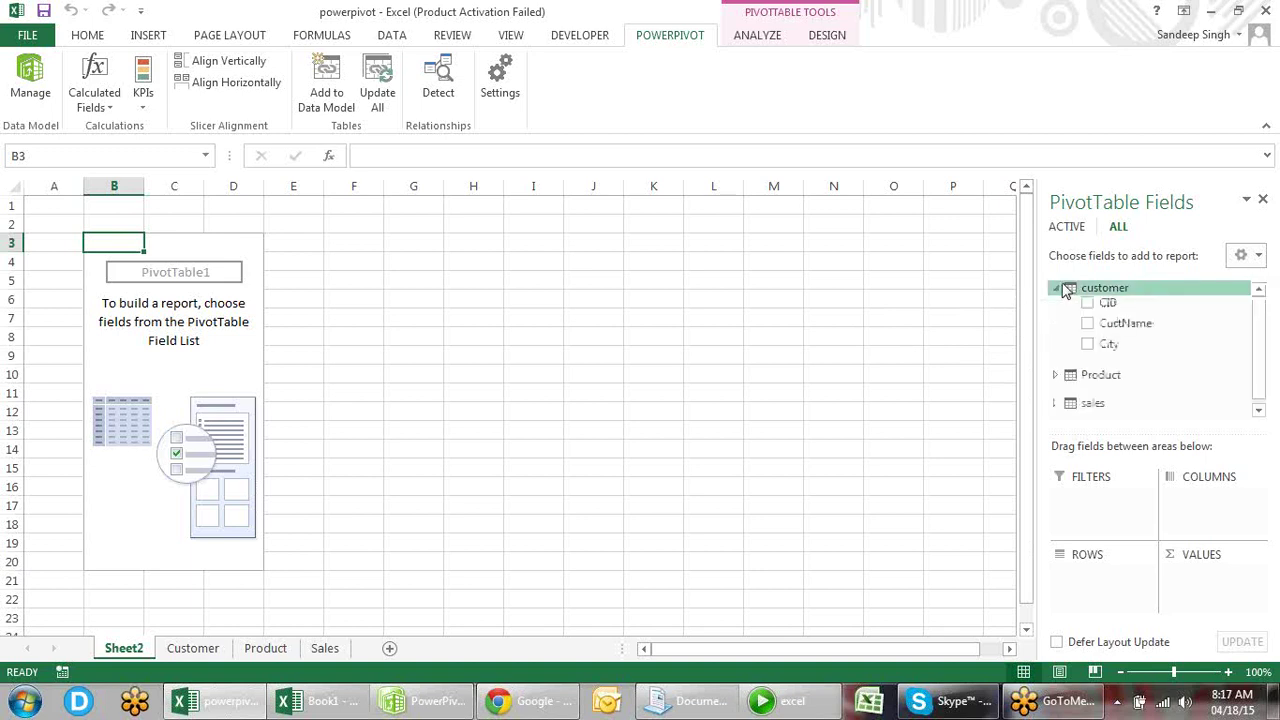
left_click(1056, 374)
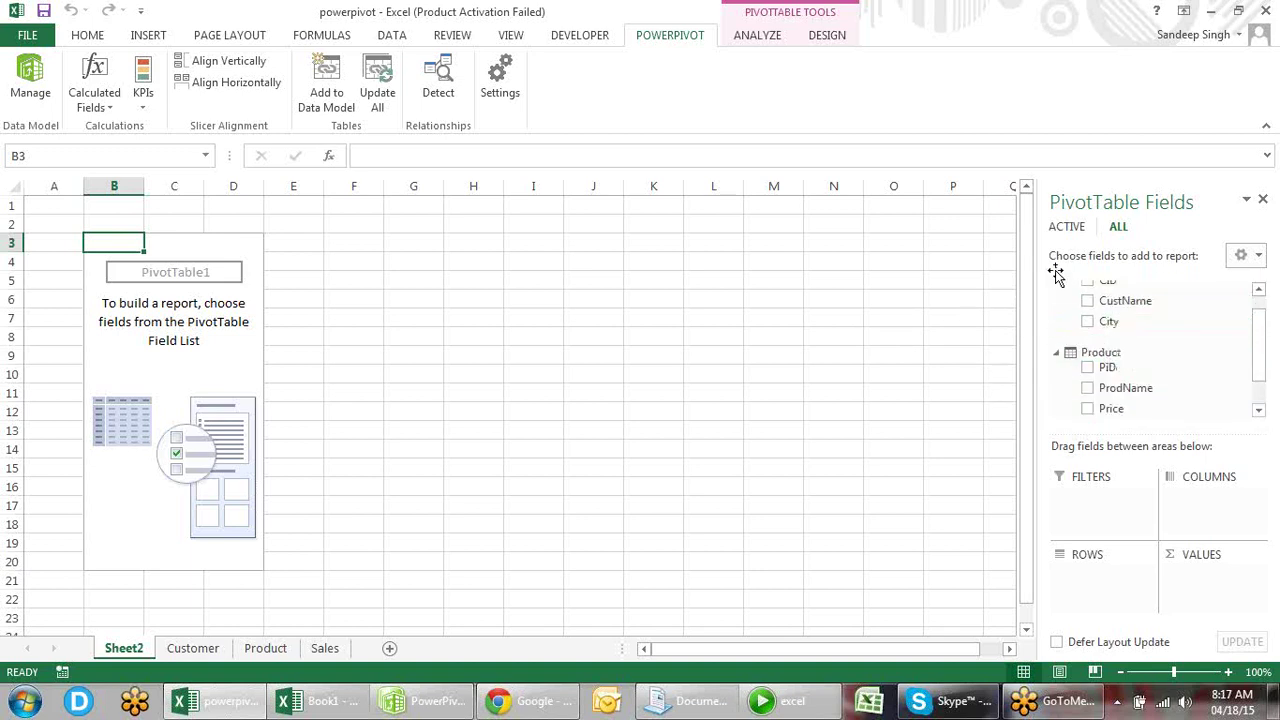
left_click_drag(1261, 333, 1262, 316)
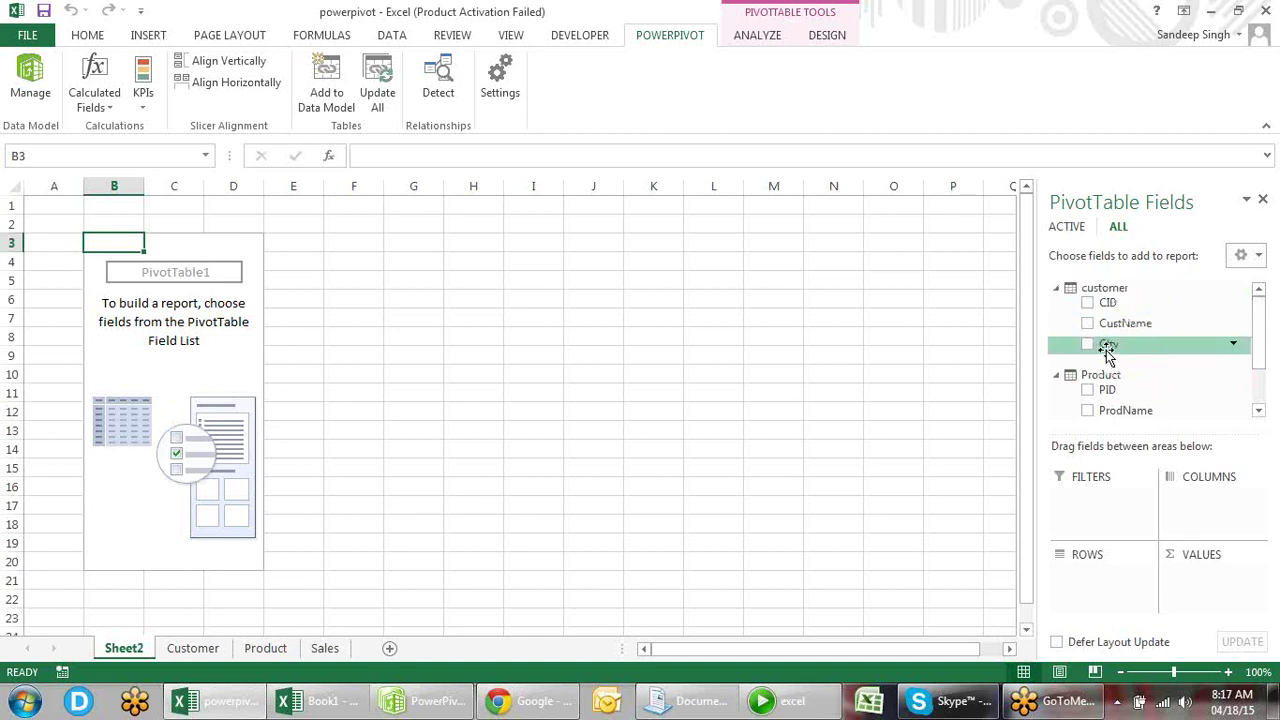
left_click_drag(1107, 356, 1112, 586)
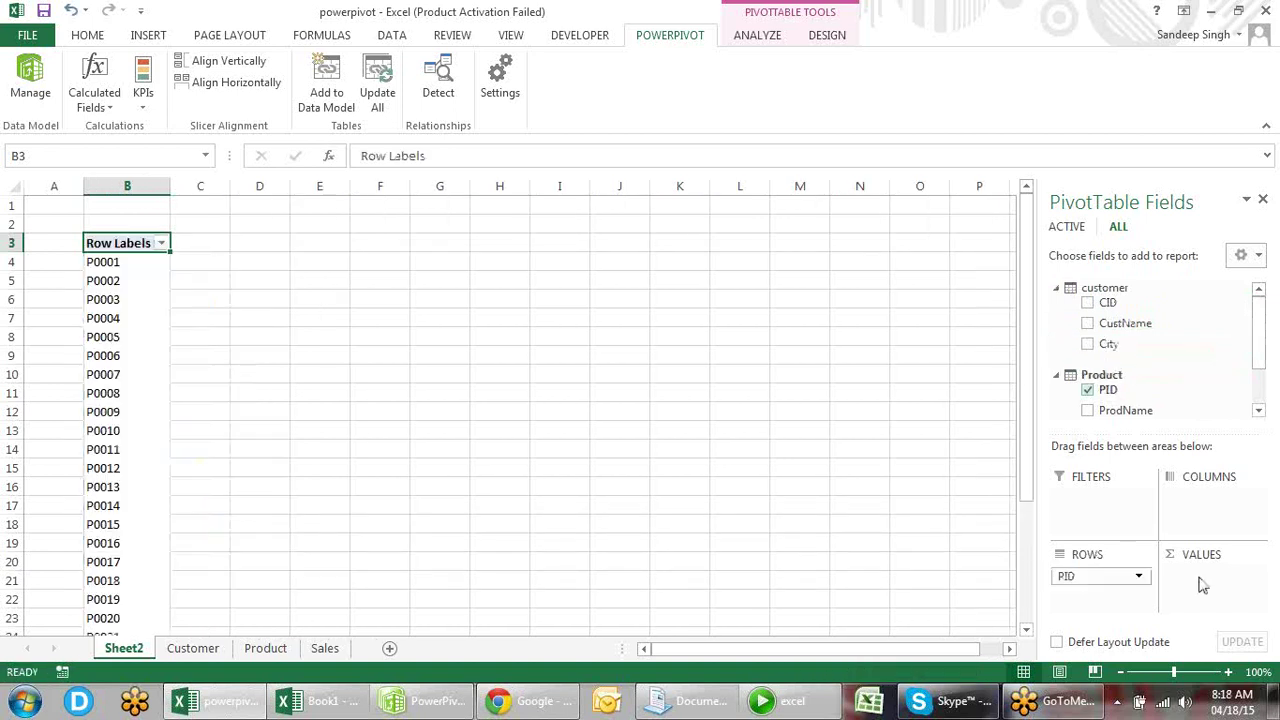
left_click(1087, 389)
left_click(1108, 346)
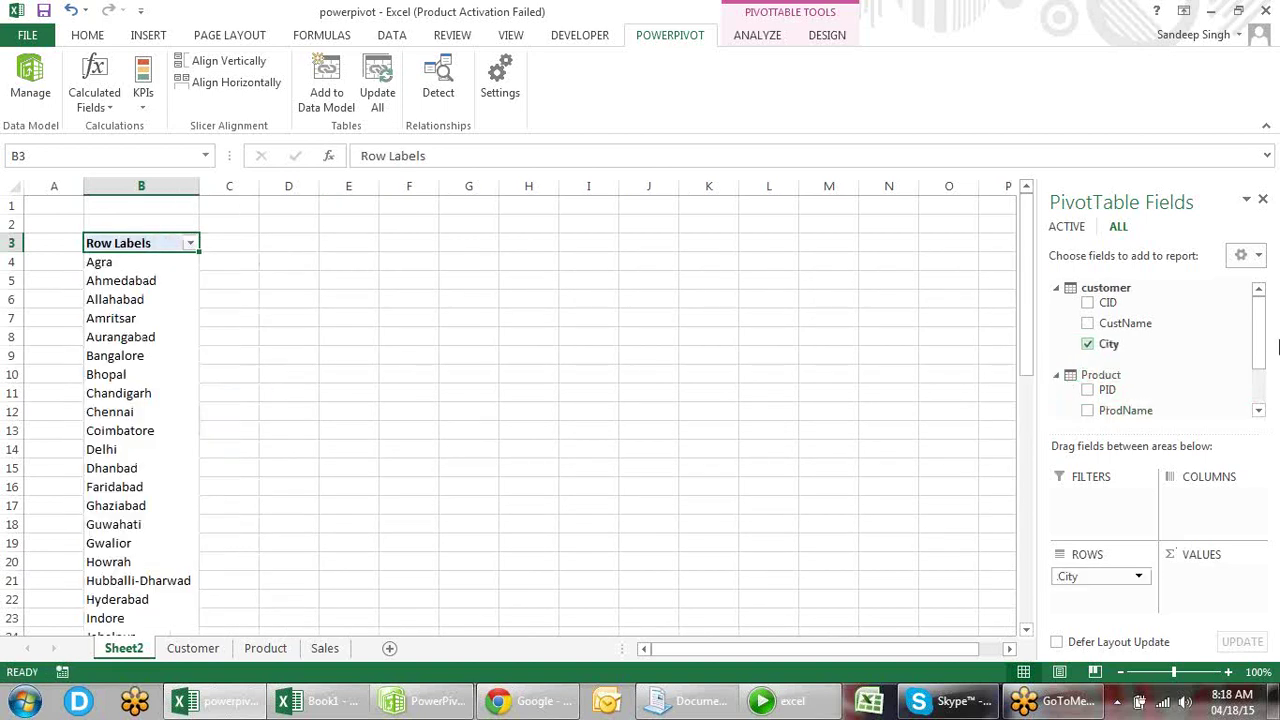
left_click_drag(1259, 335, 1259, 369)
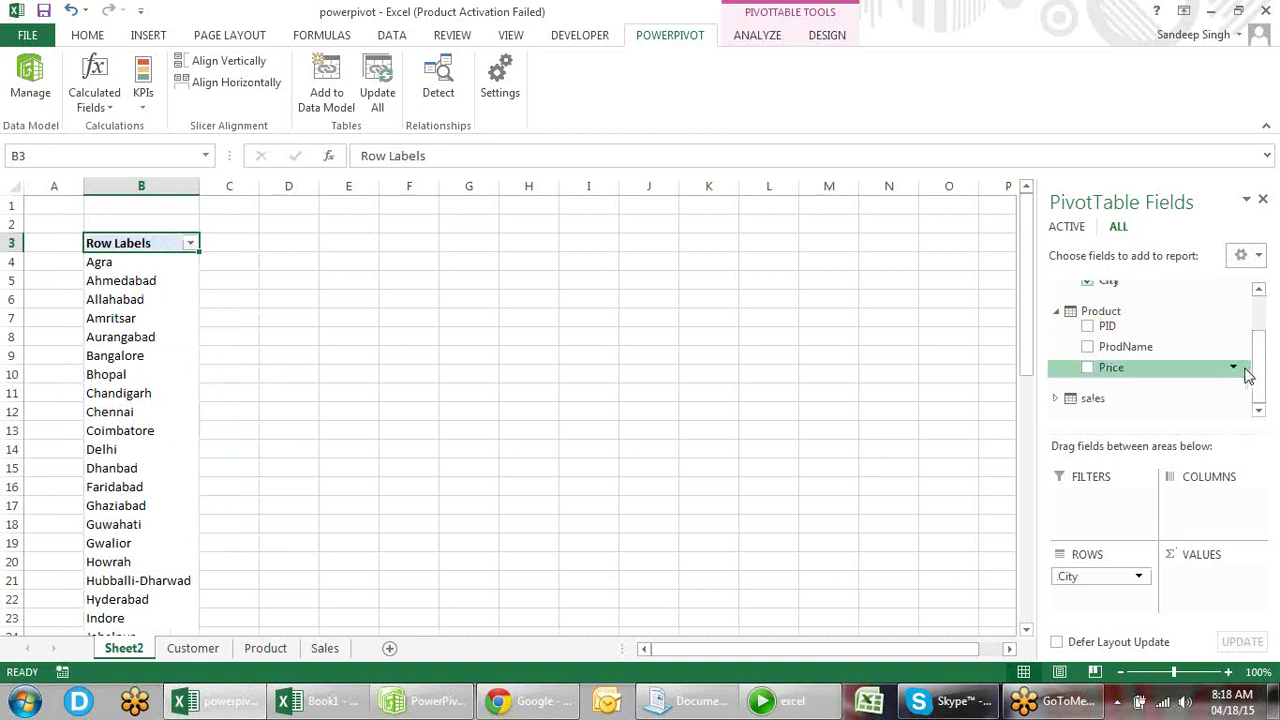
Step: Add Sum of amount from the sales table to the PivotTable values
left_click(1055, 398)
left_click(1259, 410)
left_click(1259, 410)
left_click(1094, 397)
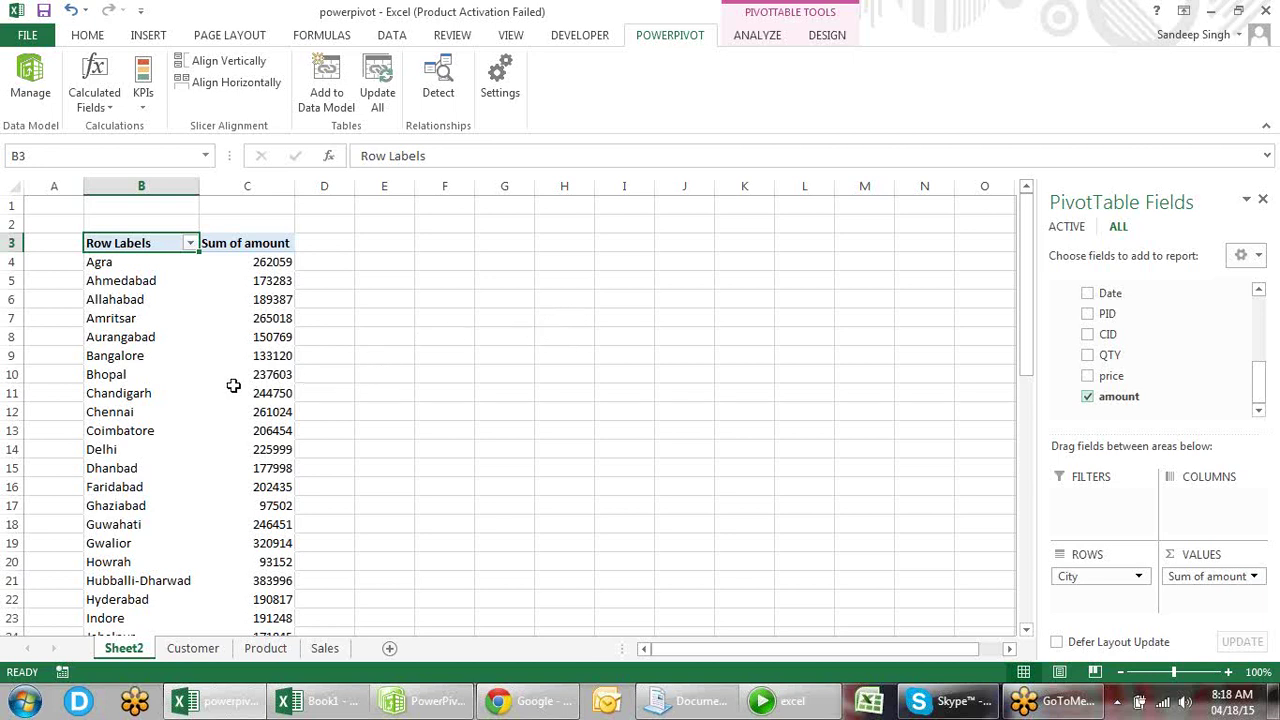
left_click(190, 650)
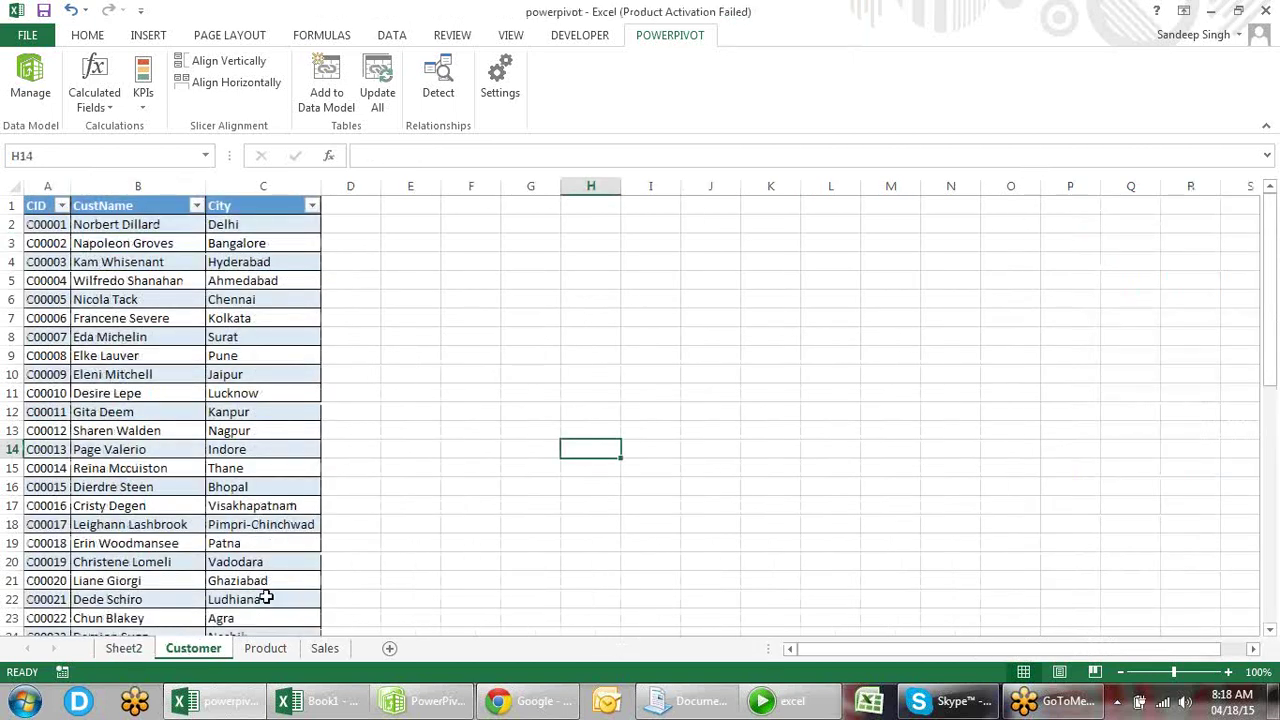
left_click(285, 258)
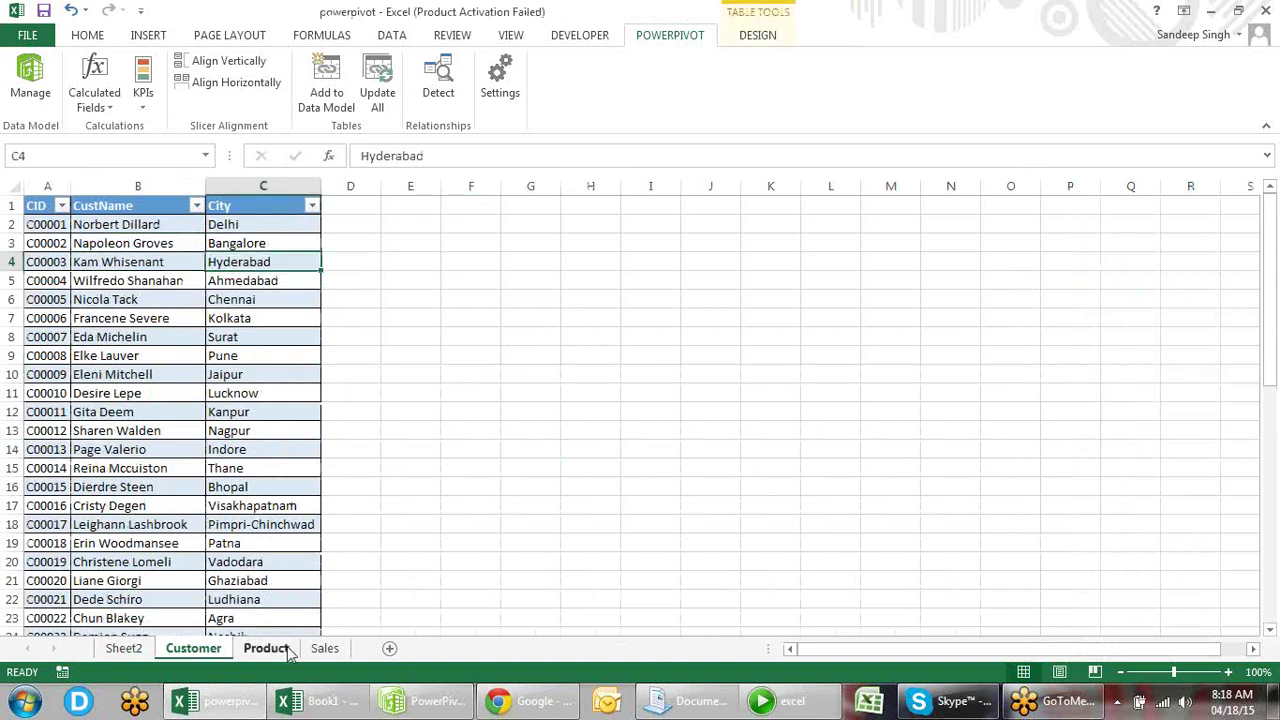
left_click(278, 648)
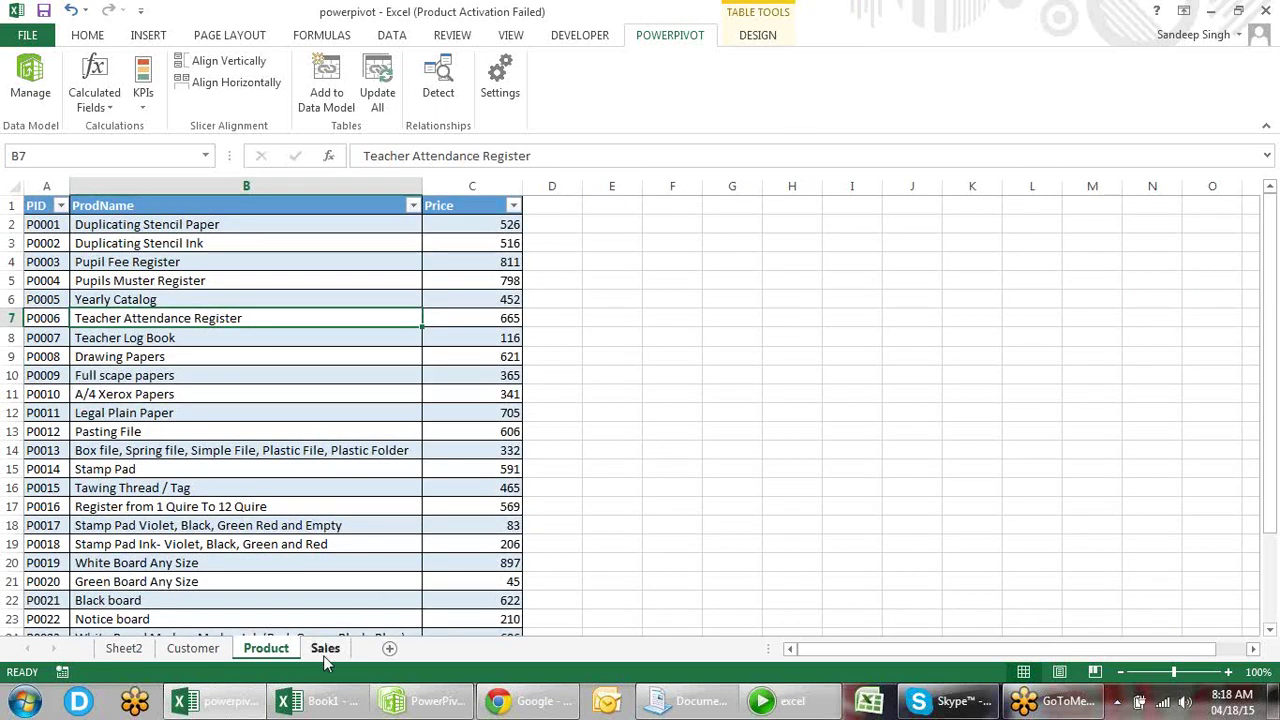
left_click(325, 648)
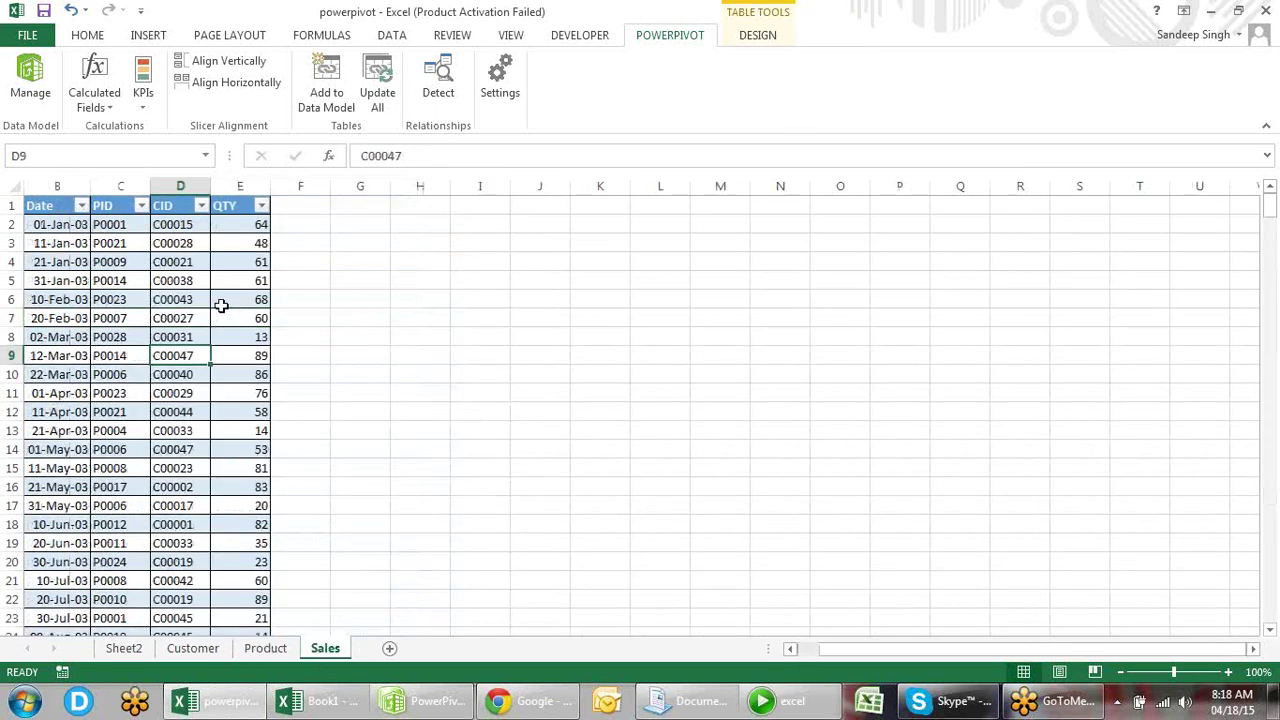
left_click(116, 228)
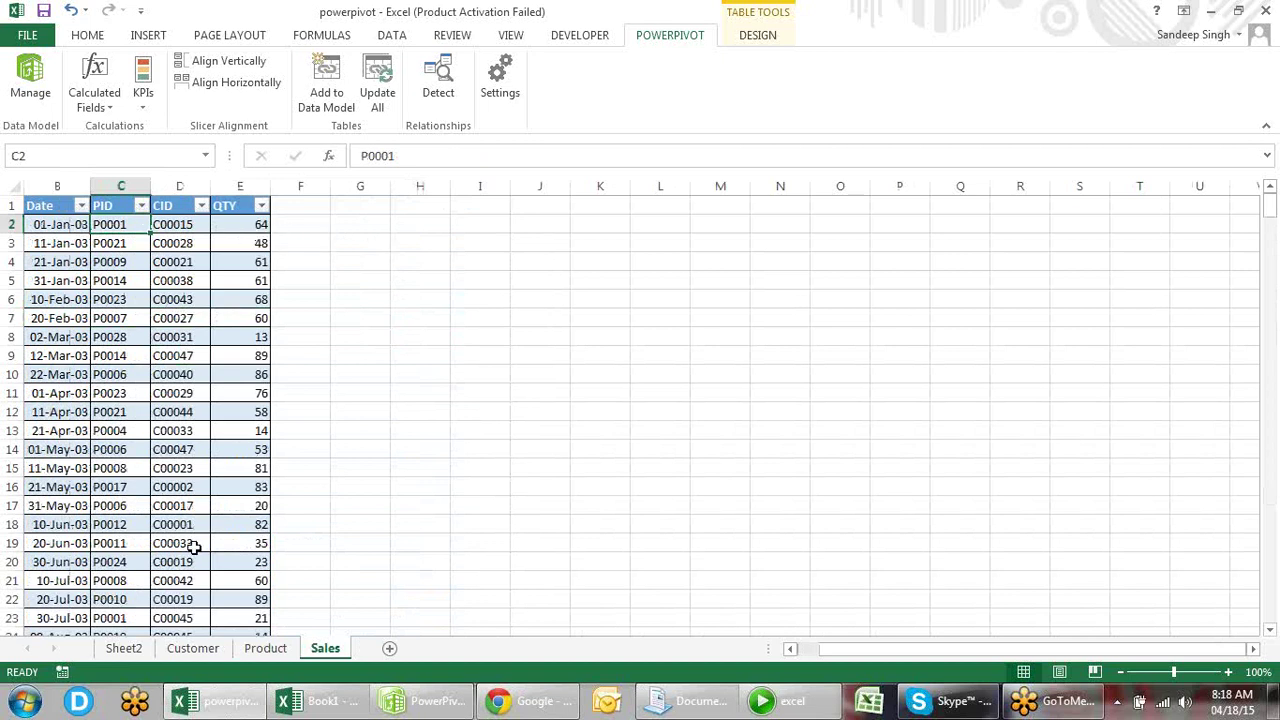
left_click(124, 648)
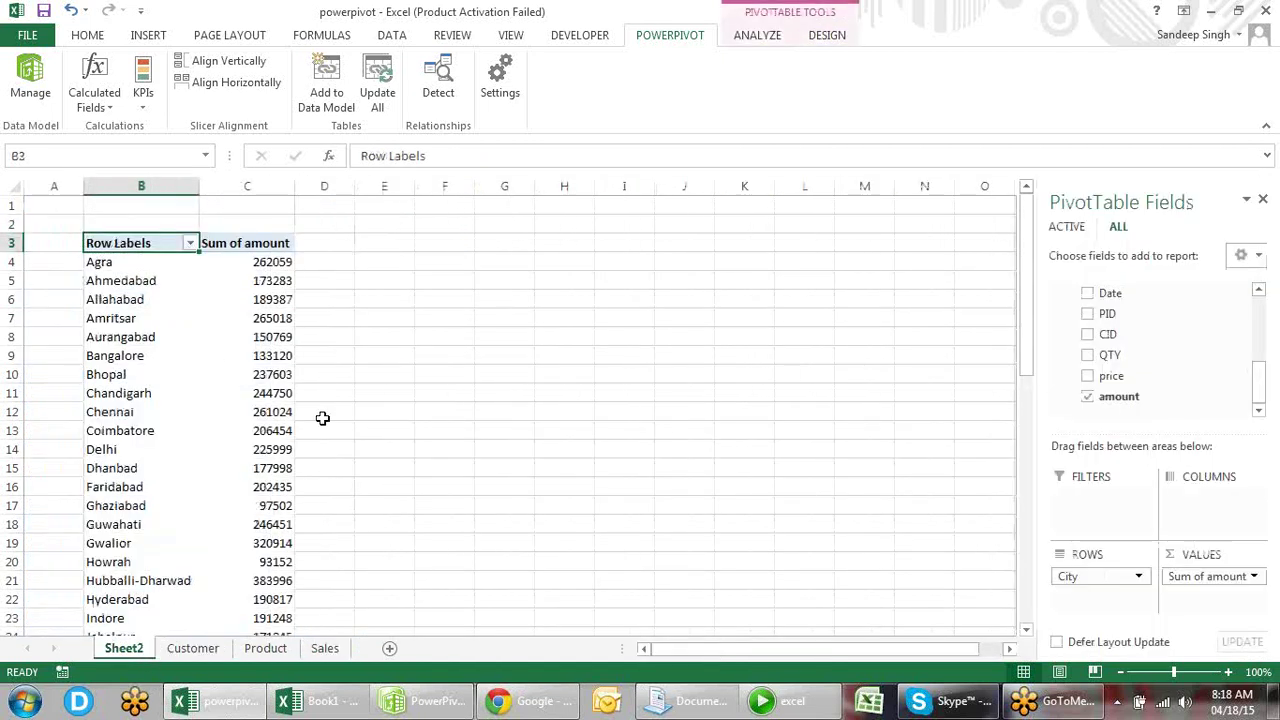
Step: Scroll down to the 10993792 Grand Total and back, then go to the Customer sheet
scroll(222, 340, "down", 8)
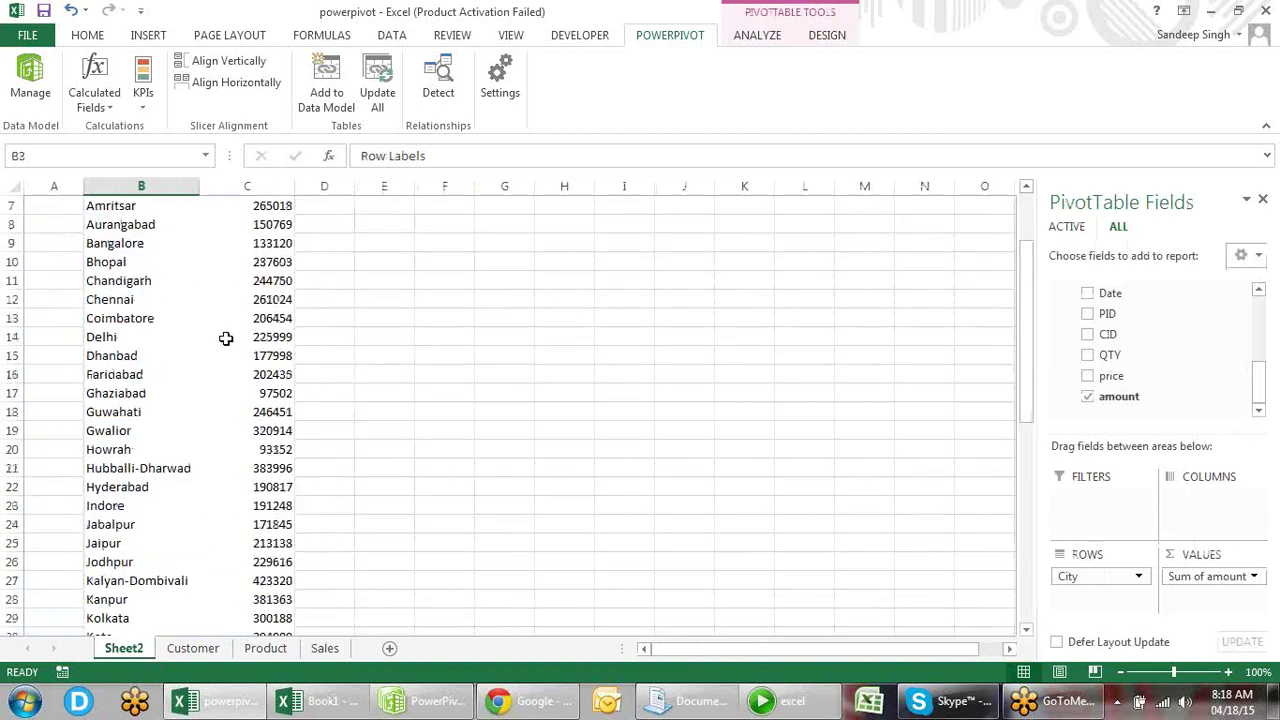
scroll(230, 344, "down", 4)
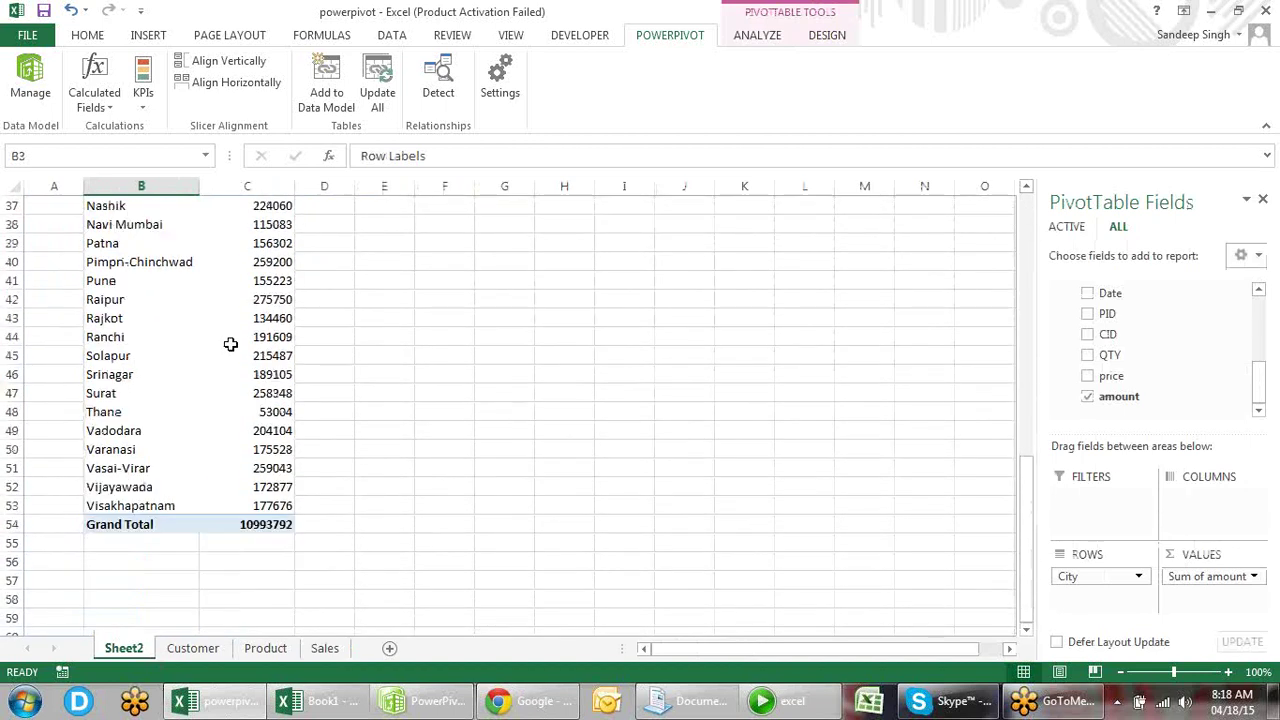
scroll(230, 344, "up", 8)
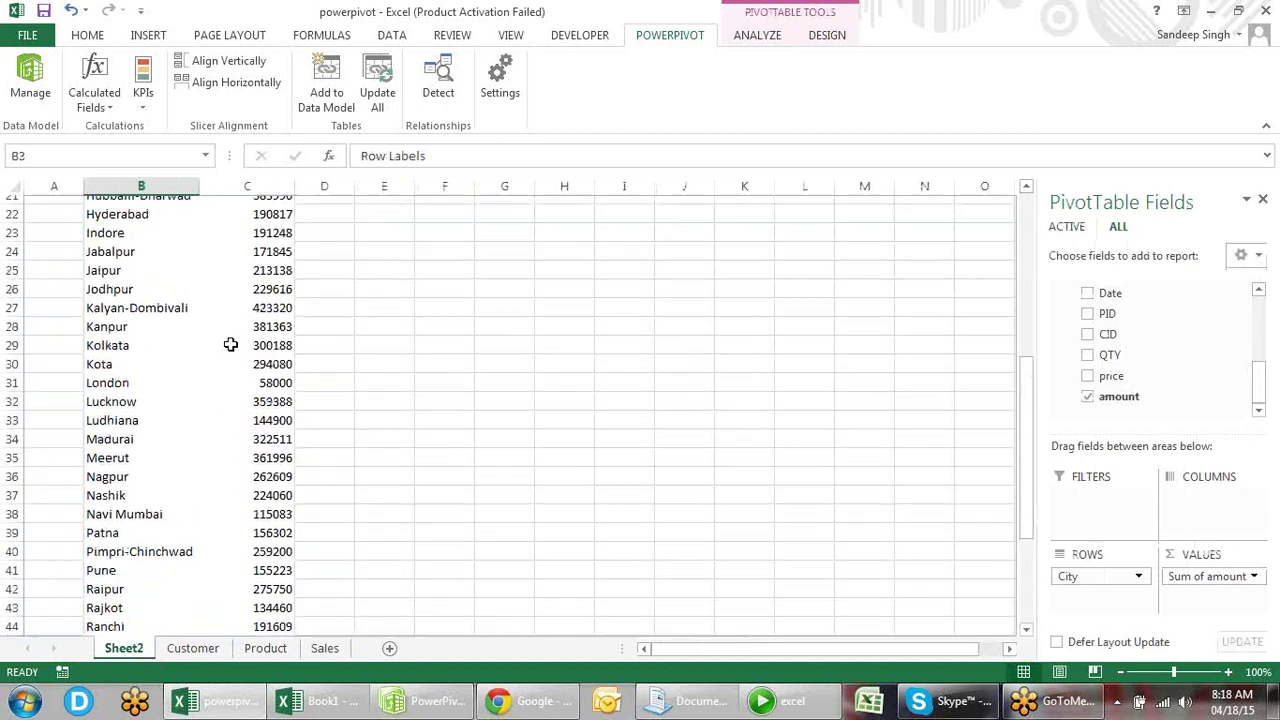
scroll(230, 344, "up", 4)
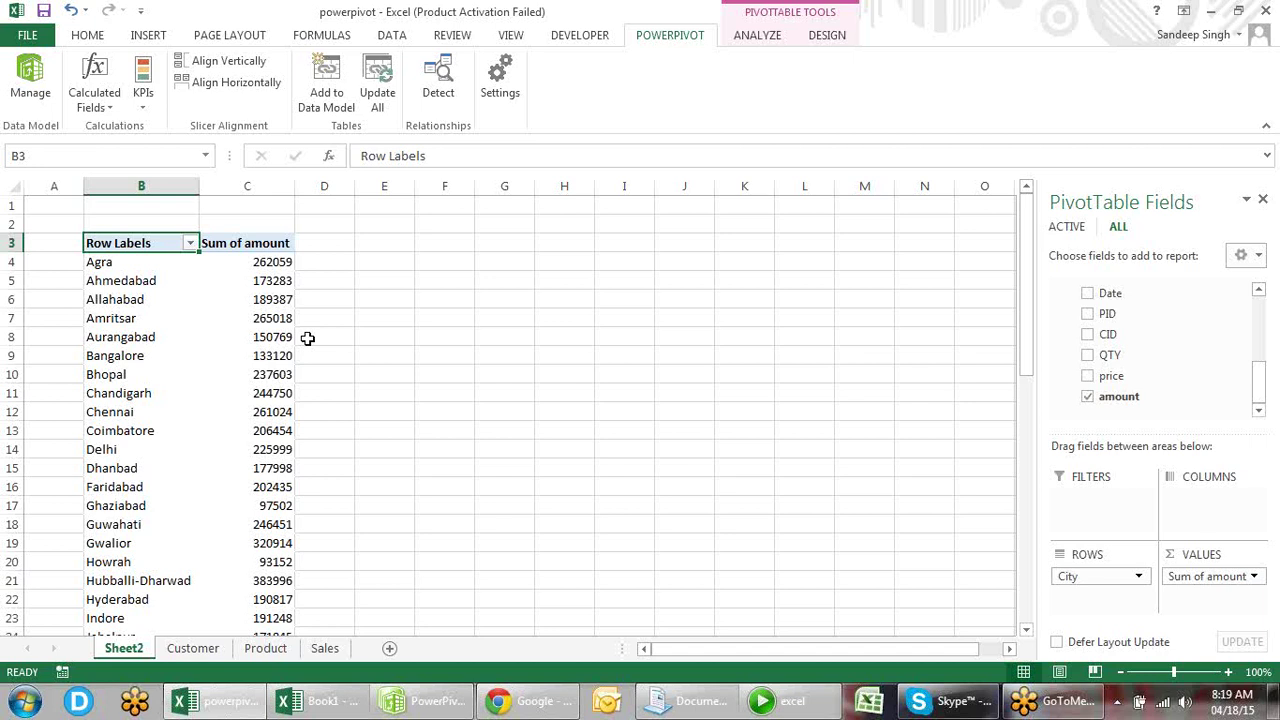
left_click(193, 648)
Step: Try moving Customer range A1:C11 down to row 16, dismiss the error, and select C12
left_click_drag(57, 224, 262, 402)
left_click(376, 393)
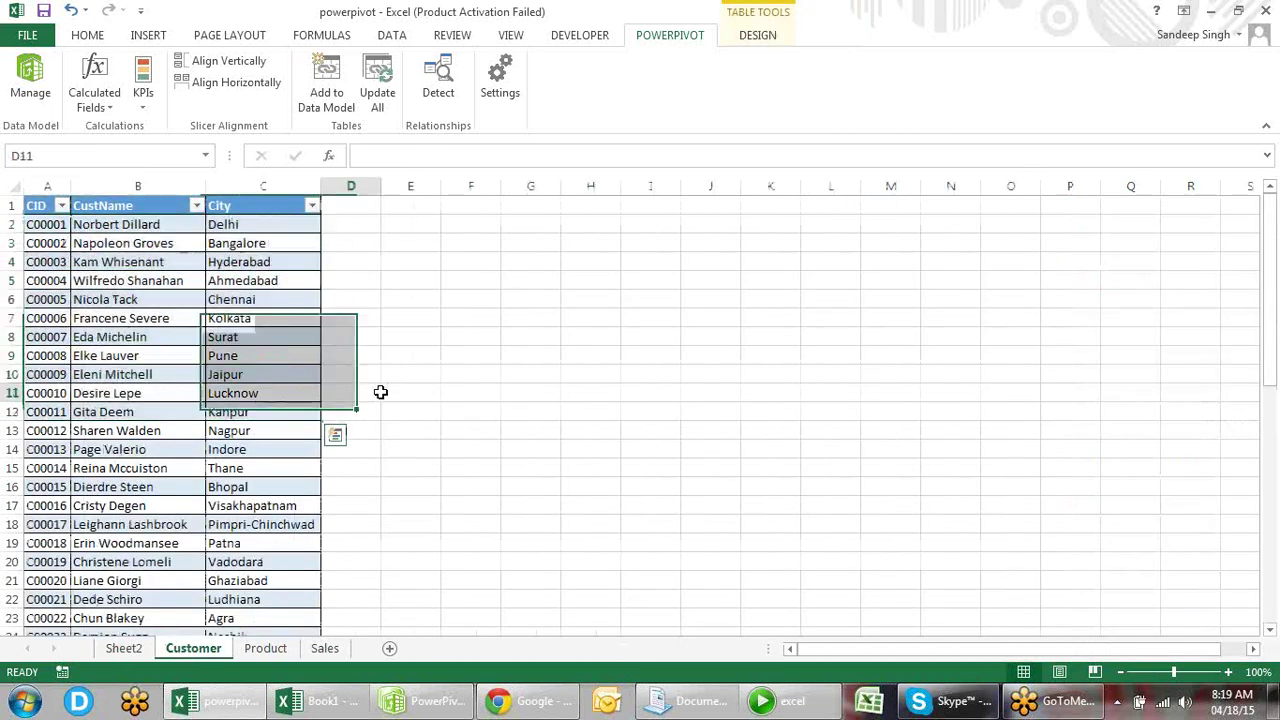
left_click(38, 205)
left_click_drag(38, 205, 289, 400)
left_click_drag(289, 402, 282, 478)
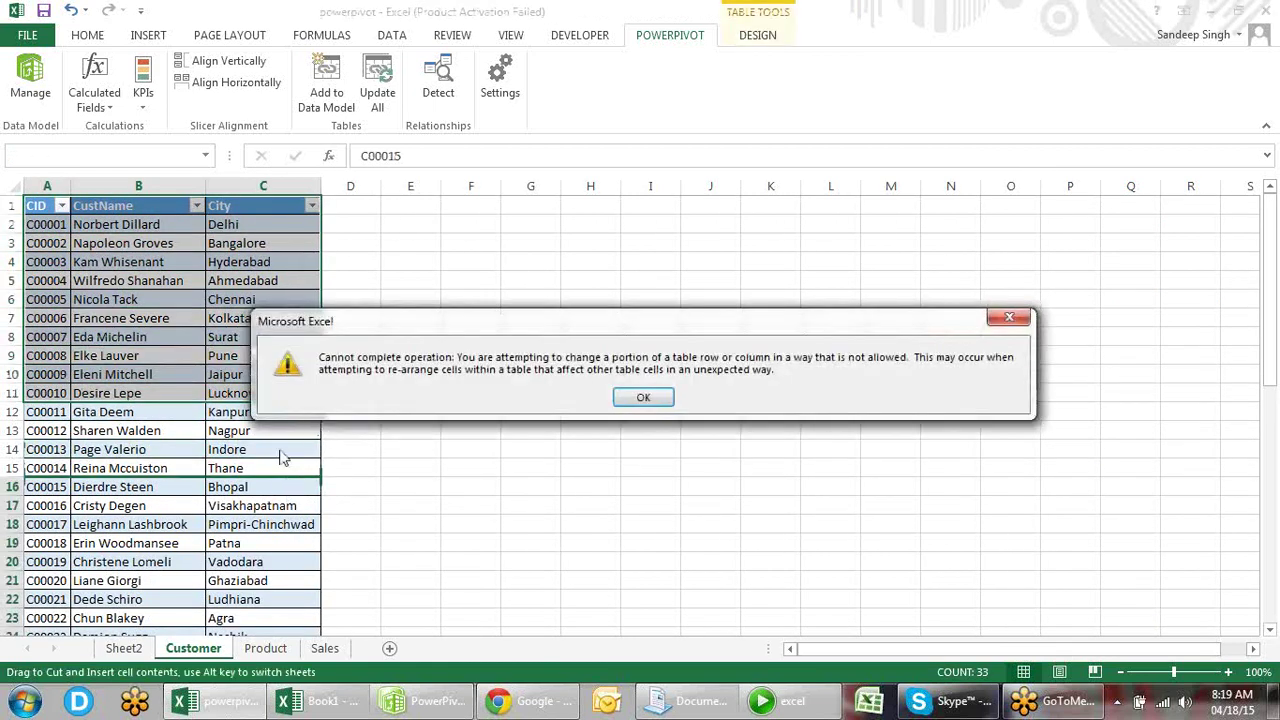
left_click(1008, 317)
left_click(402, 357)
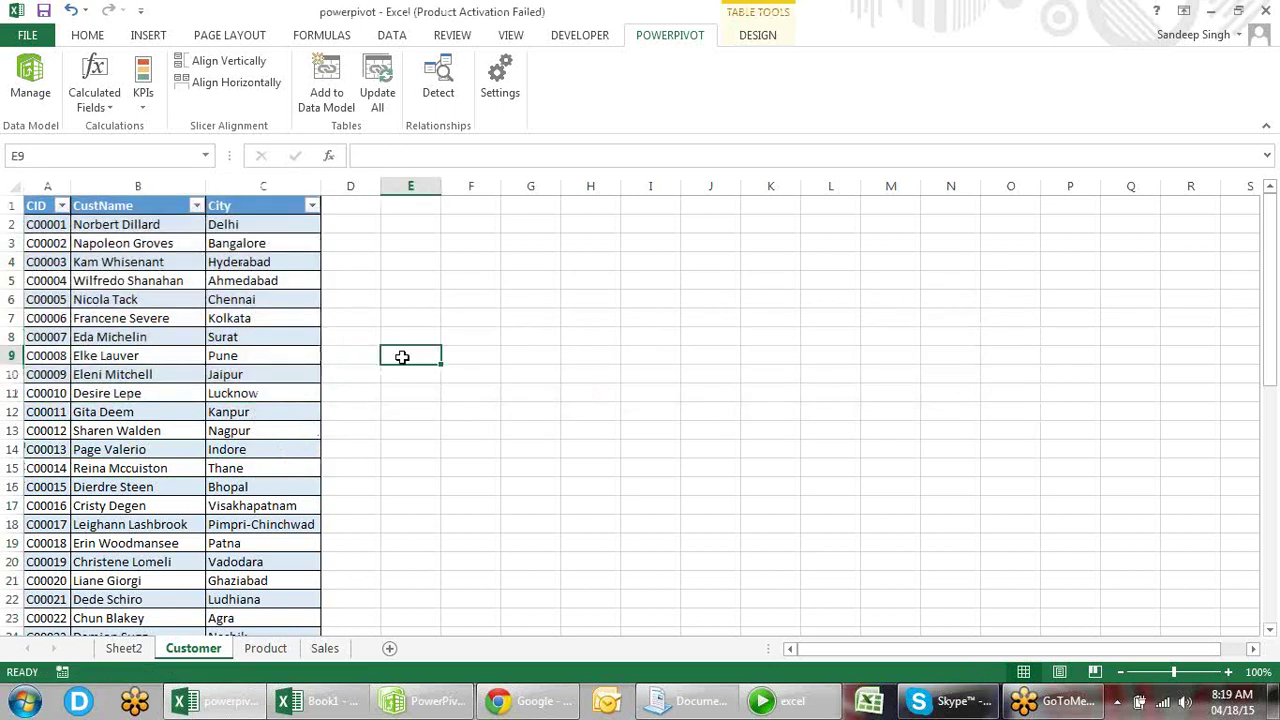
left_click(248, 410)
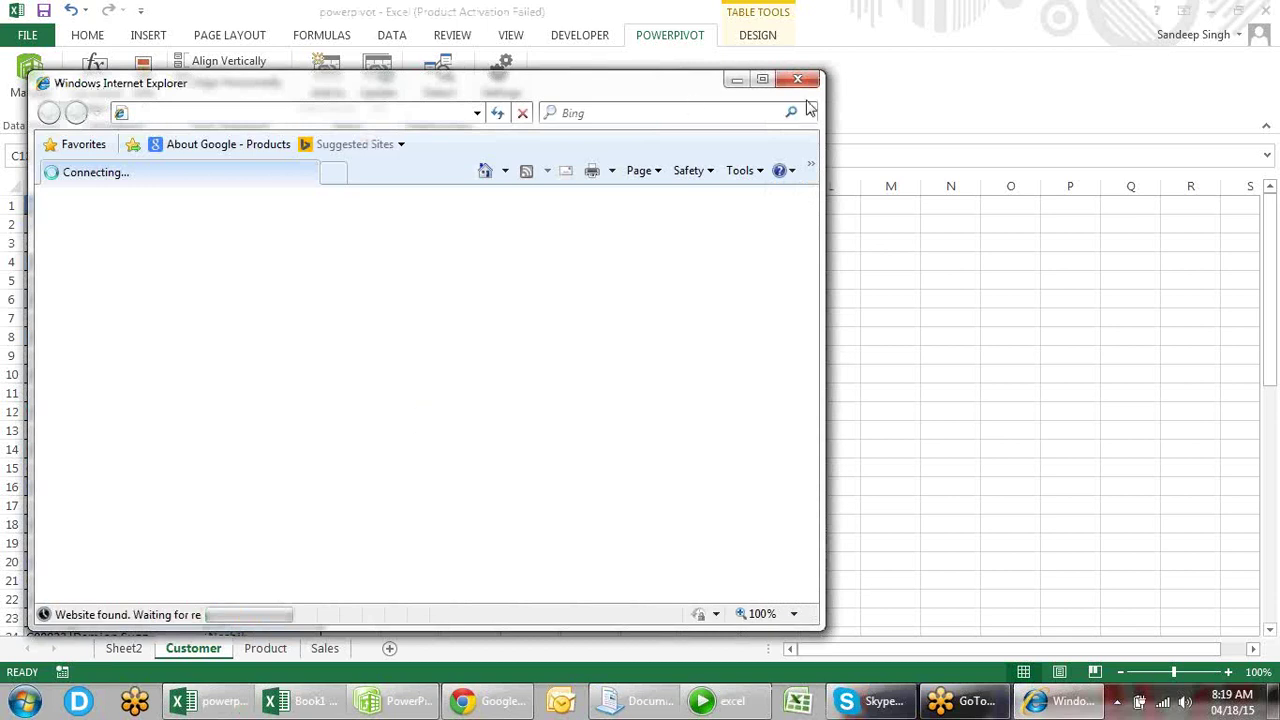
Step: Close Internet Explorer to return to the Excel Customer table
left_click(798, 79)
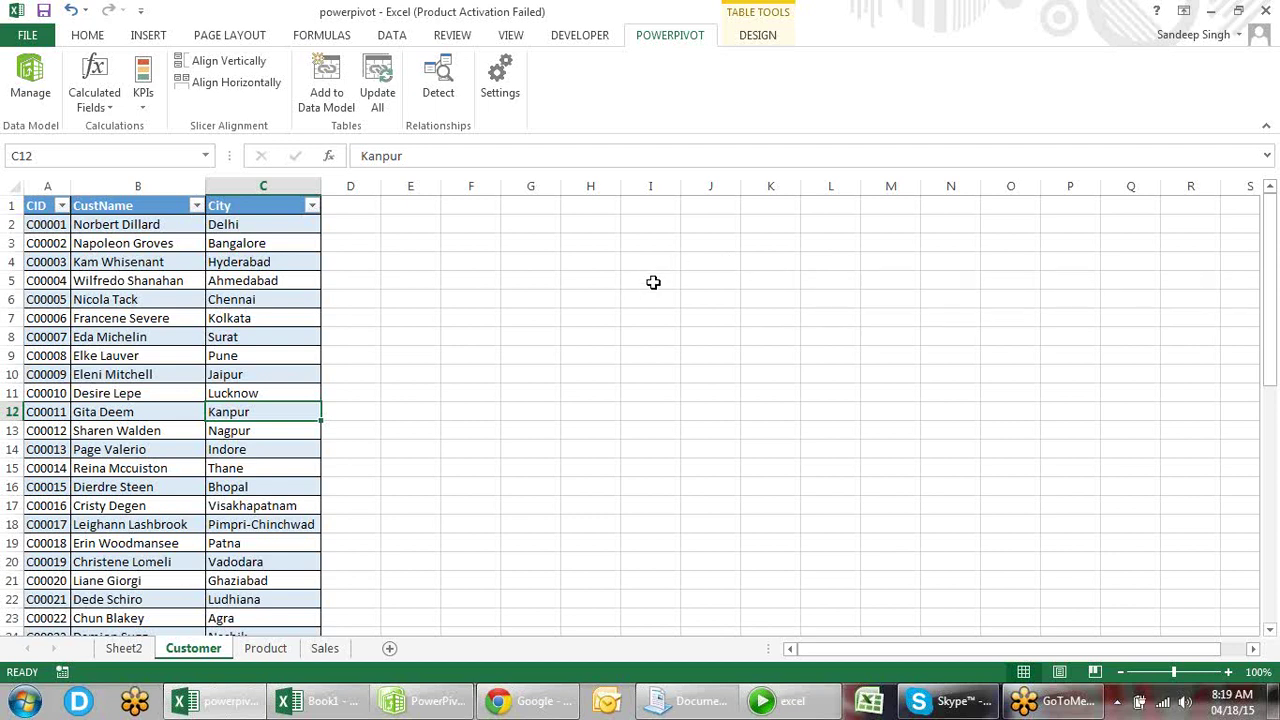
scroll(664, 286, "down", 2)
scroll(664, 286, "down", 3)
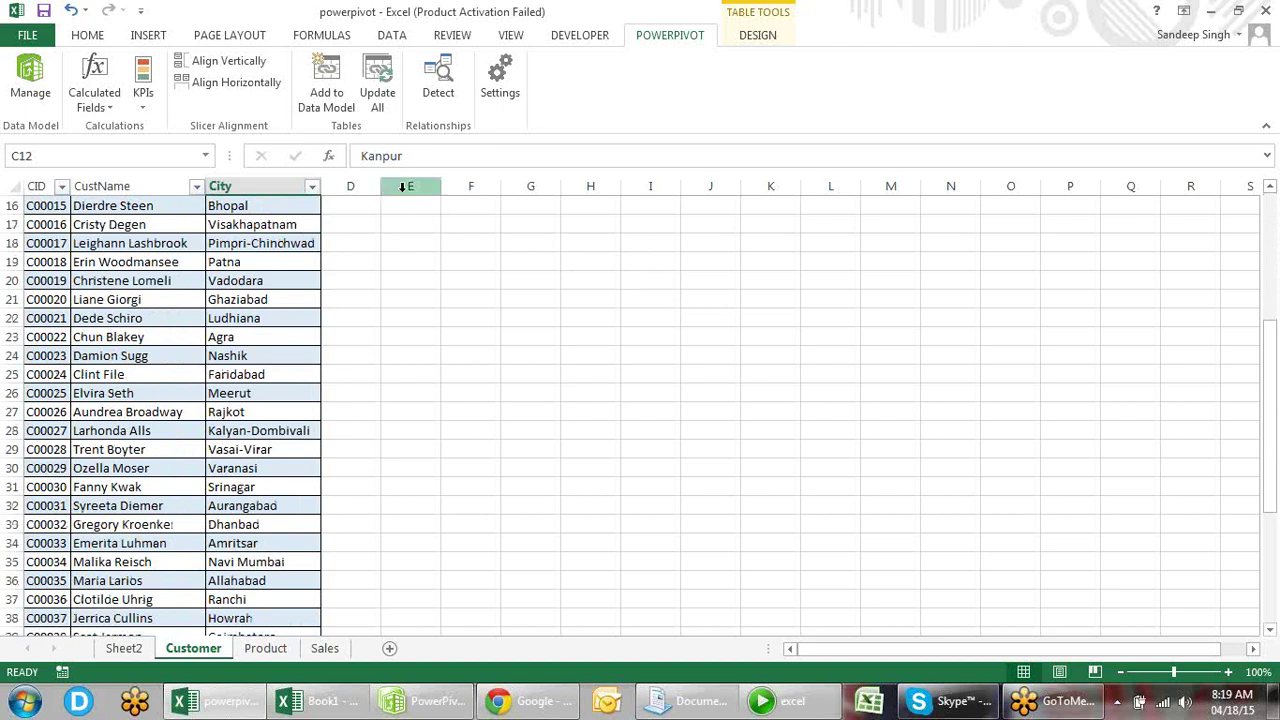
scroll(706, 267, "up", 5)
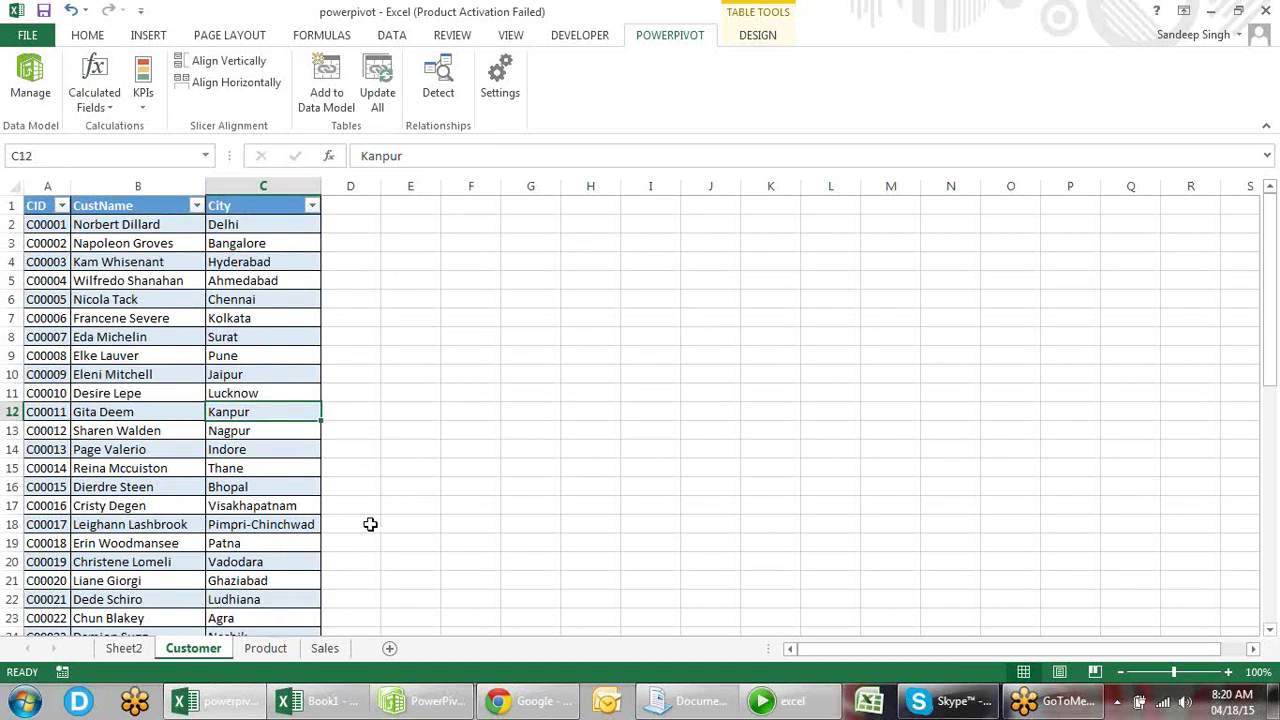
Step: On Sheet2, collapse the customer, Product and sales tables in PivotTable Fields, then reselect the Bangalore total
left_click(122, 648)
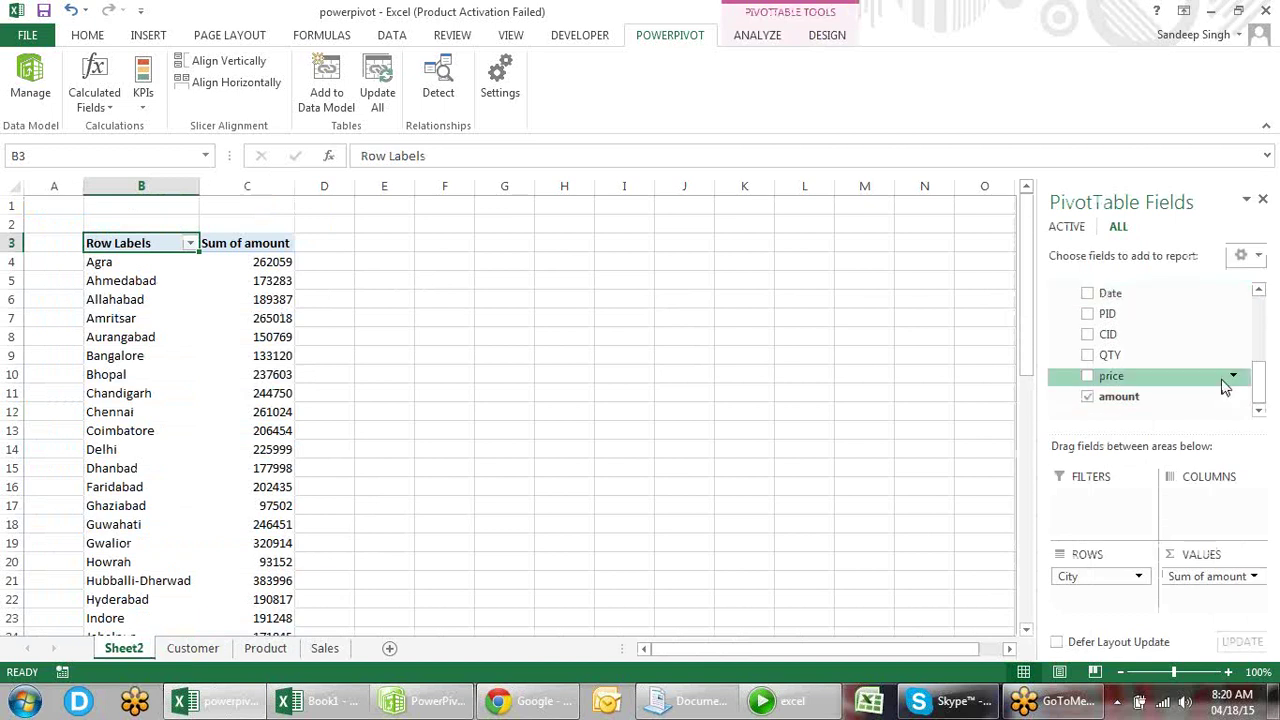
left_click_drag(1258, 380, 1257, 294)
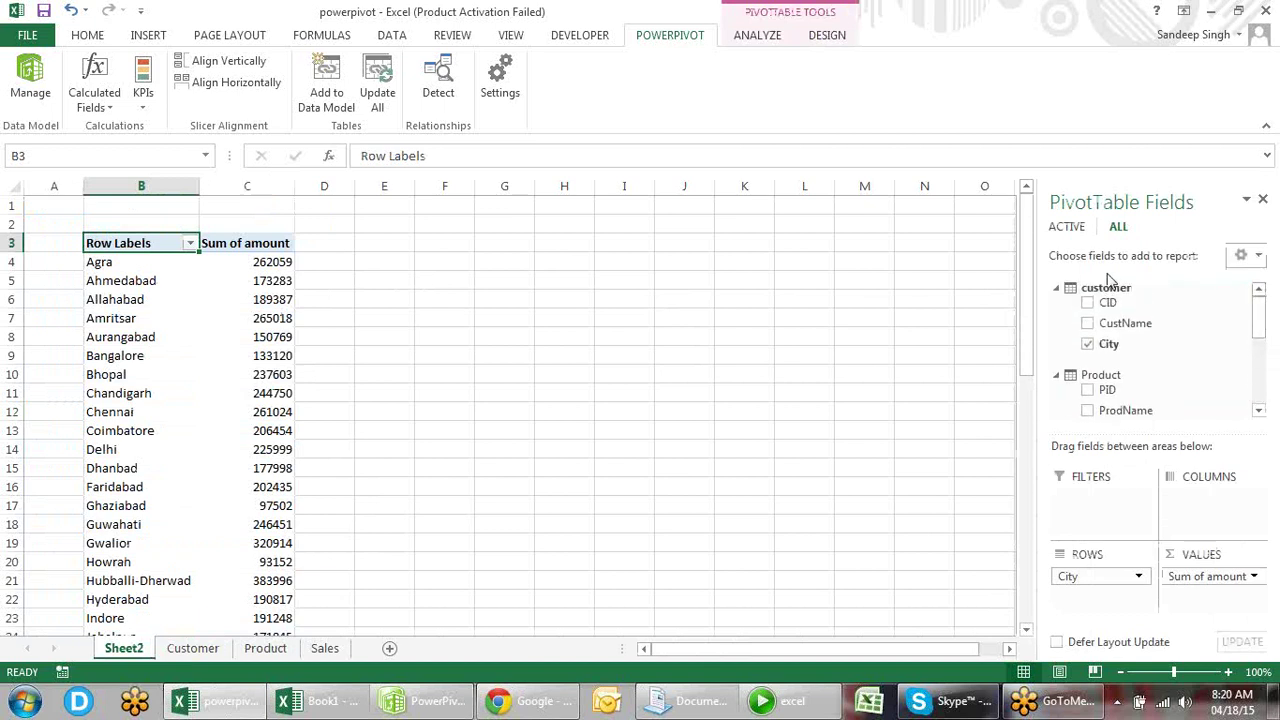
left_click(1056, 288)
left_click(1058, 316)
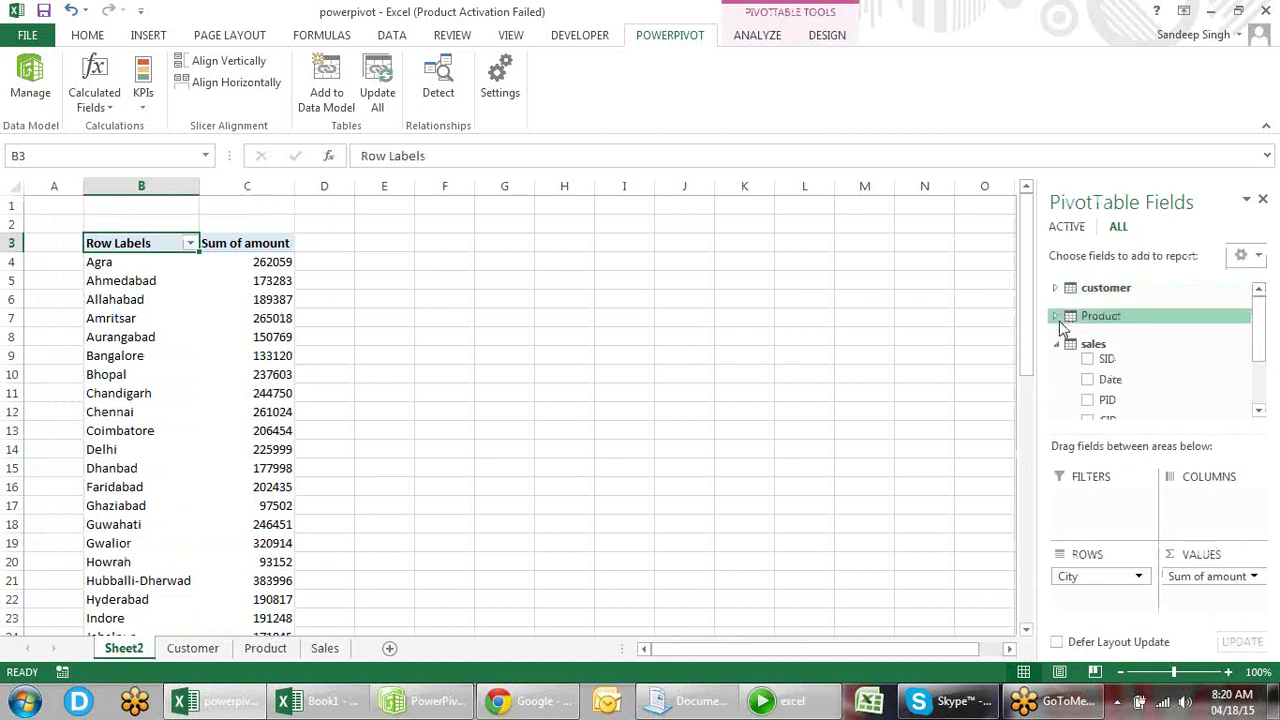
left_click(1058, 344)
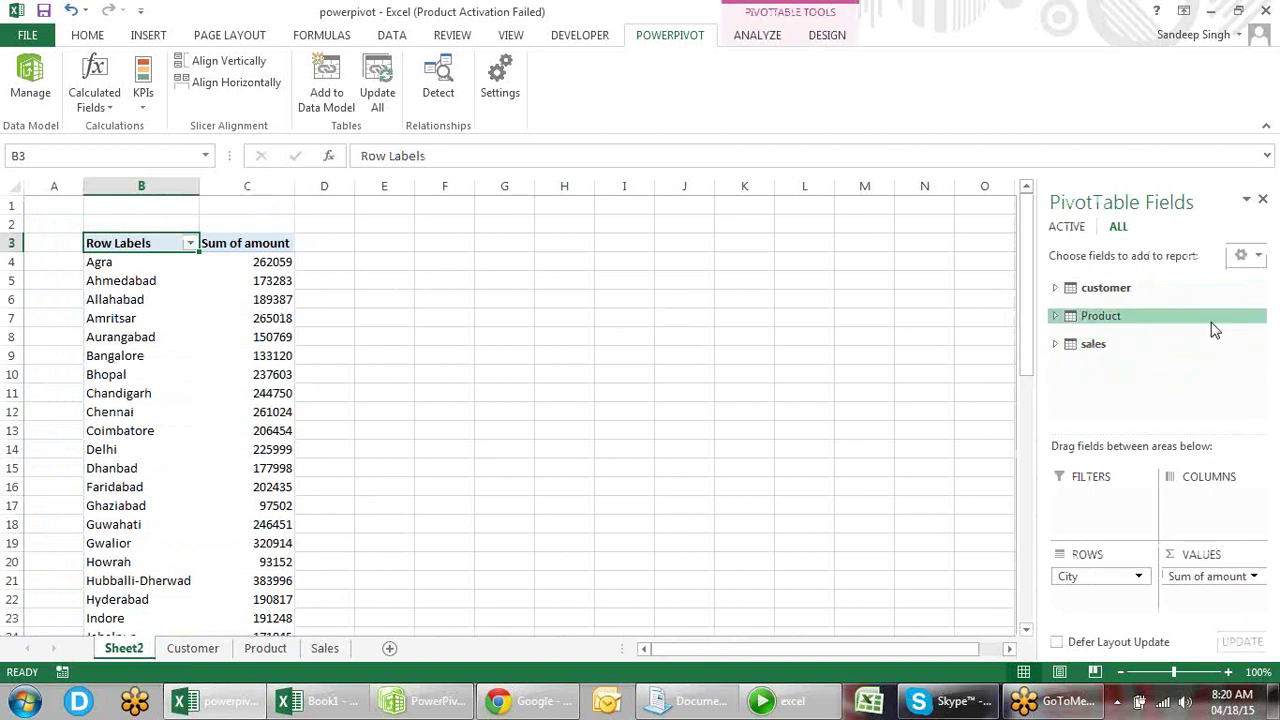
left_click(814, 323)
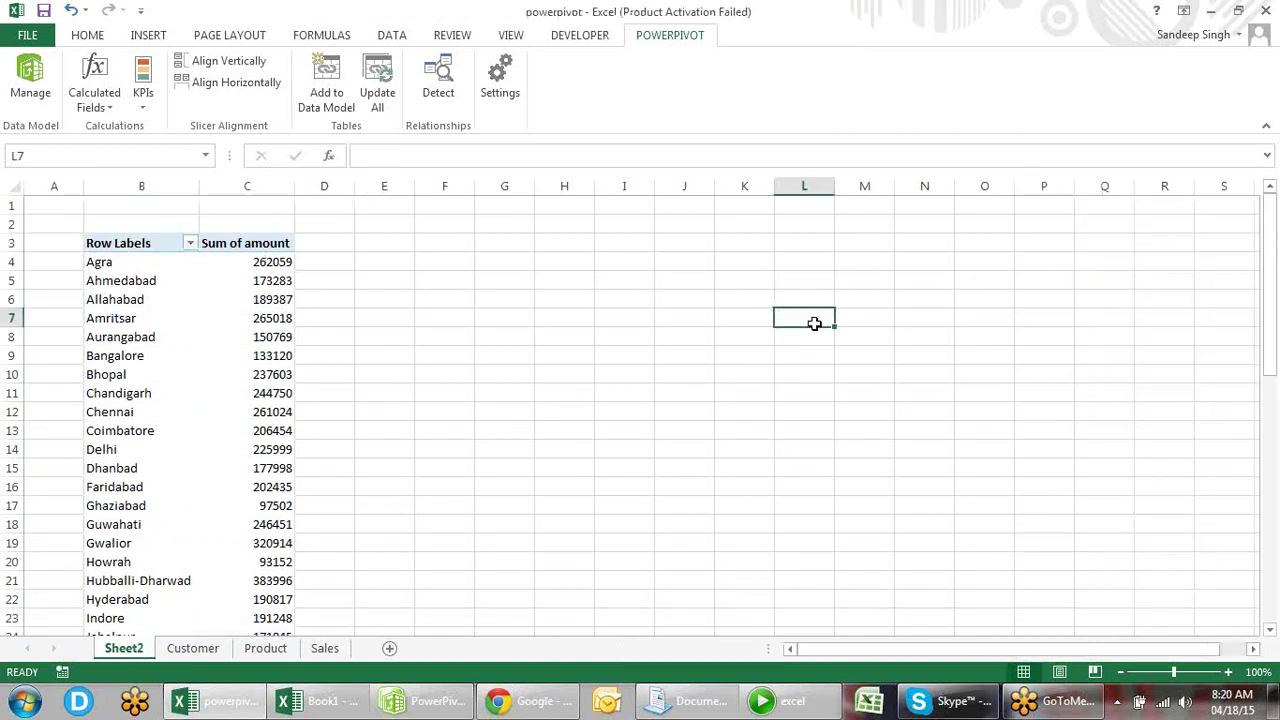
left_click(668, 333)
left_click(240, 357)
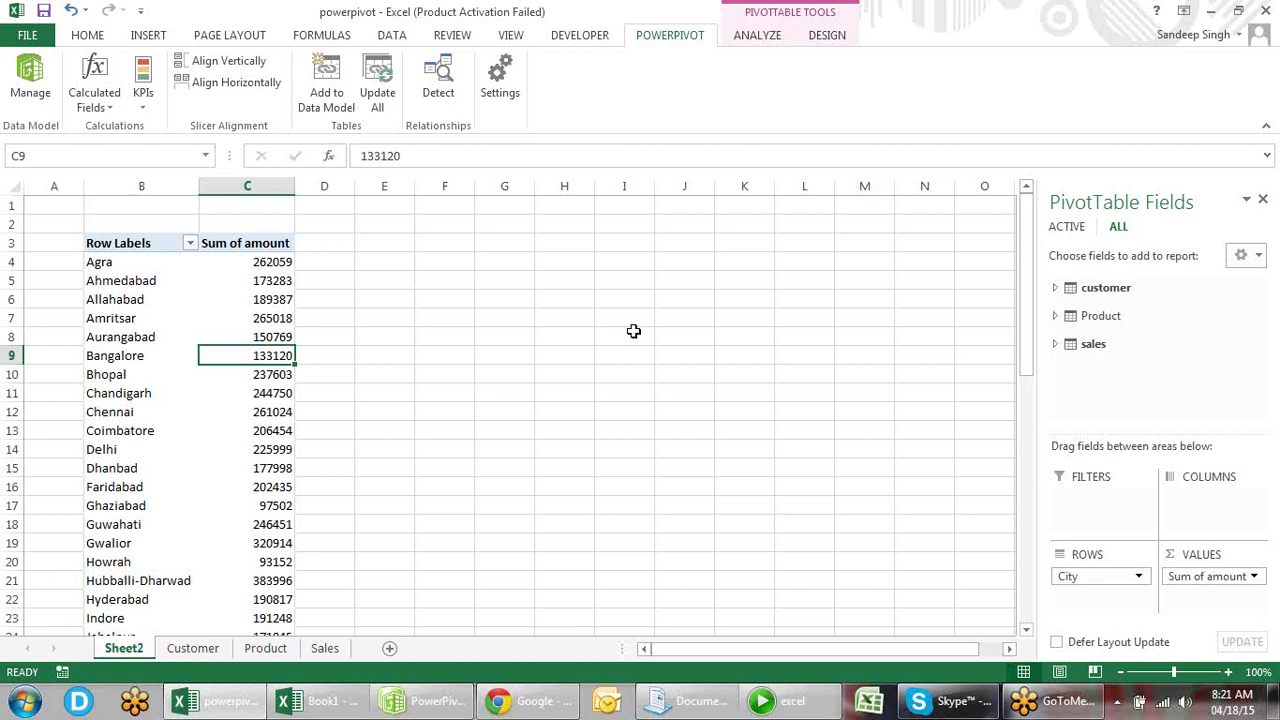
Step: Inspect the Customer sheet's first rows: CID, name and the Delhi city entry
left_click(193, 648)
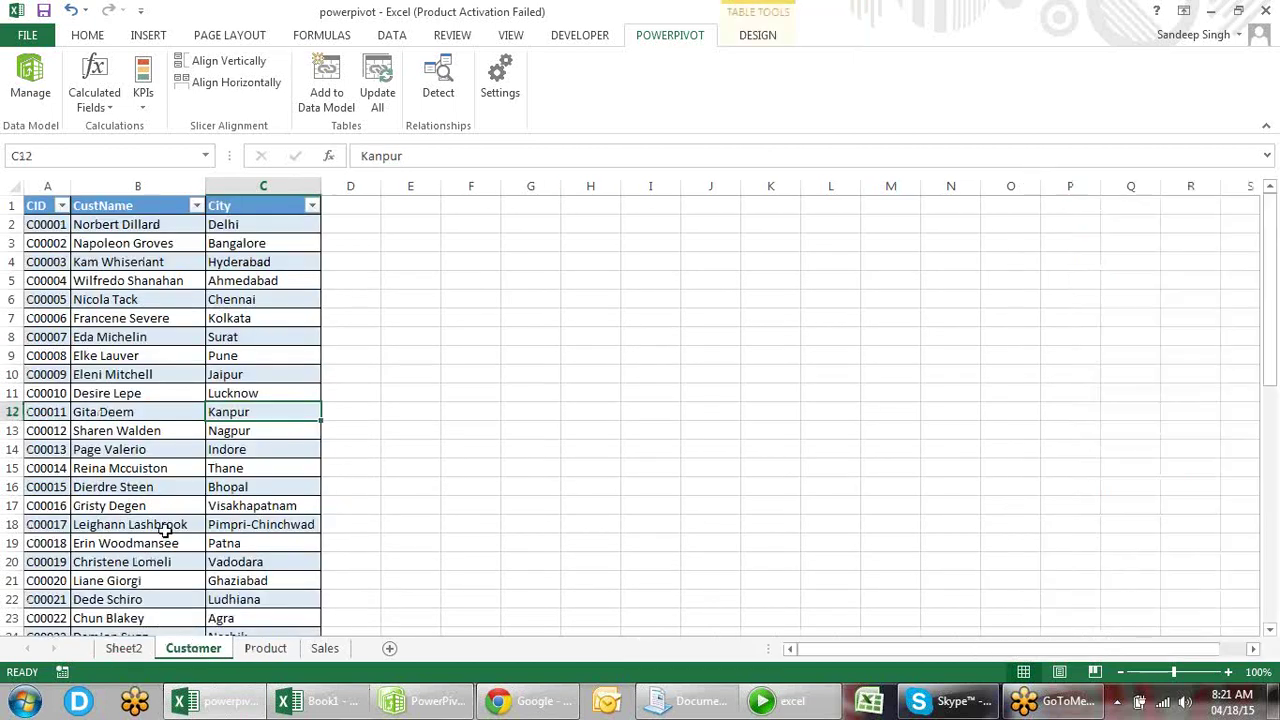
left_click(58, 224)
left_click_drag(190, 230, 503, 249)
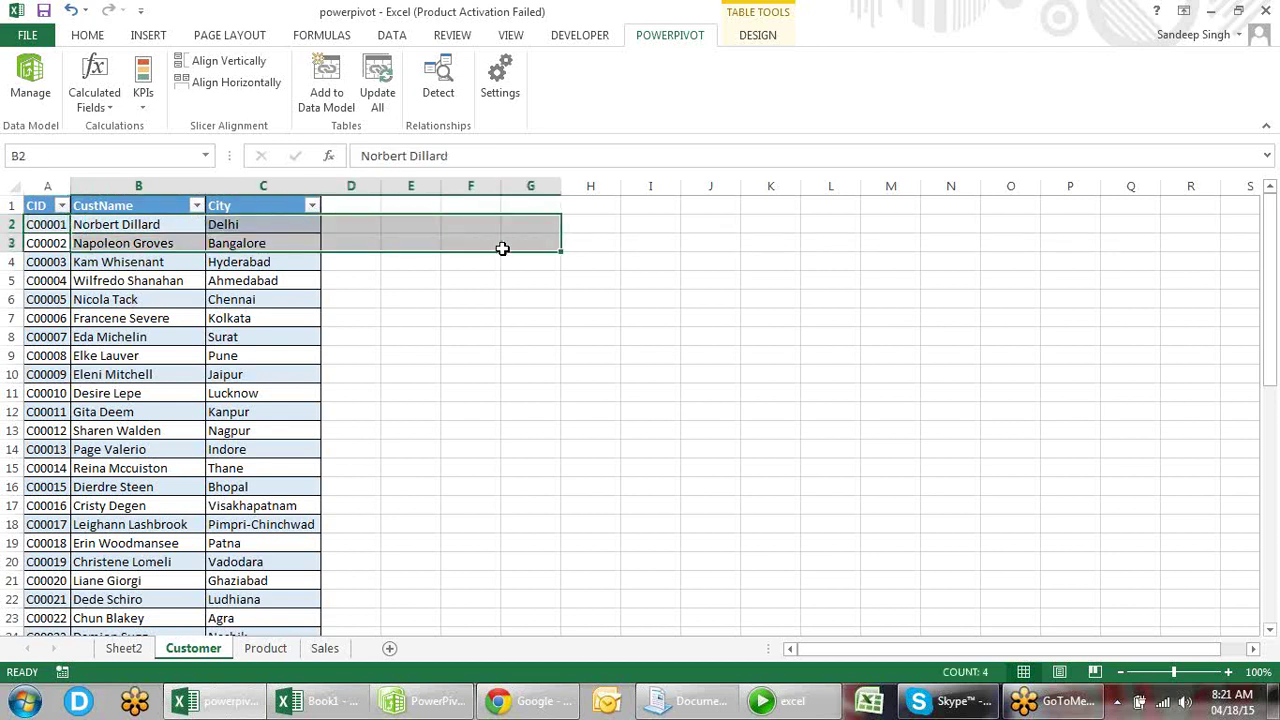
left_click(166, 220)
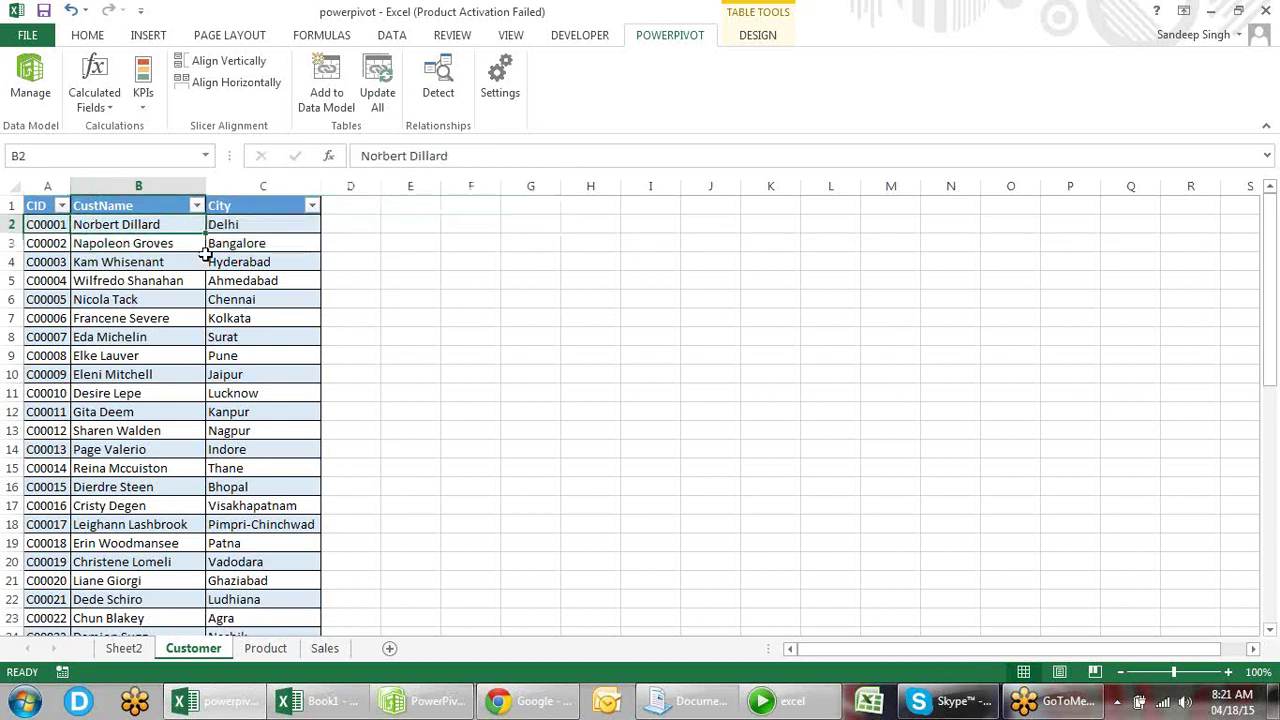
left_click(232, 224)
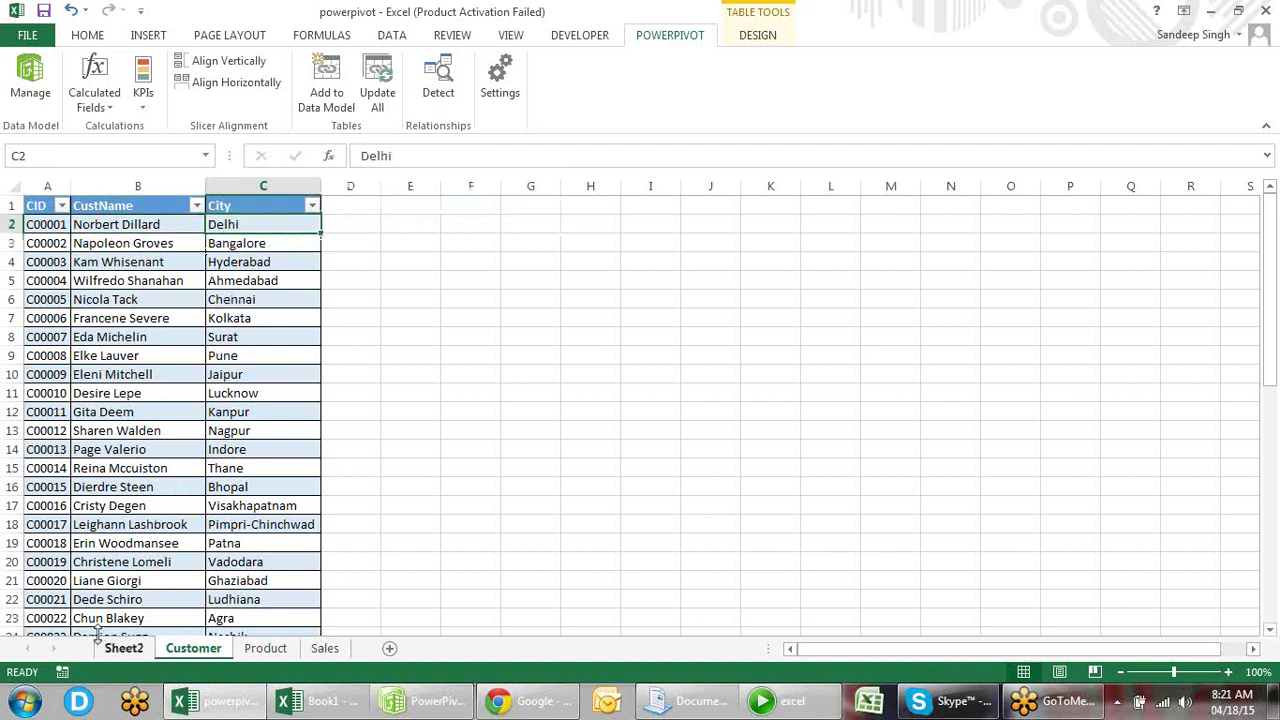
Step: Look over the Product and Sales sheets, then return to the Sheet2 PivotTable
left_click(246, 649)
left_click(226, 245)
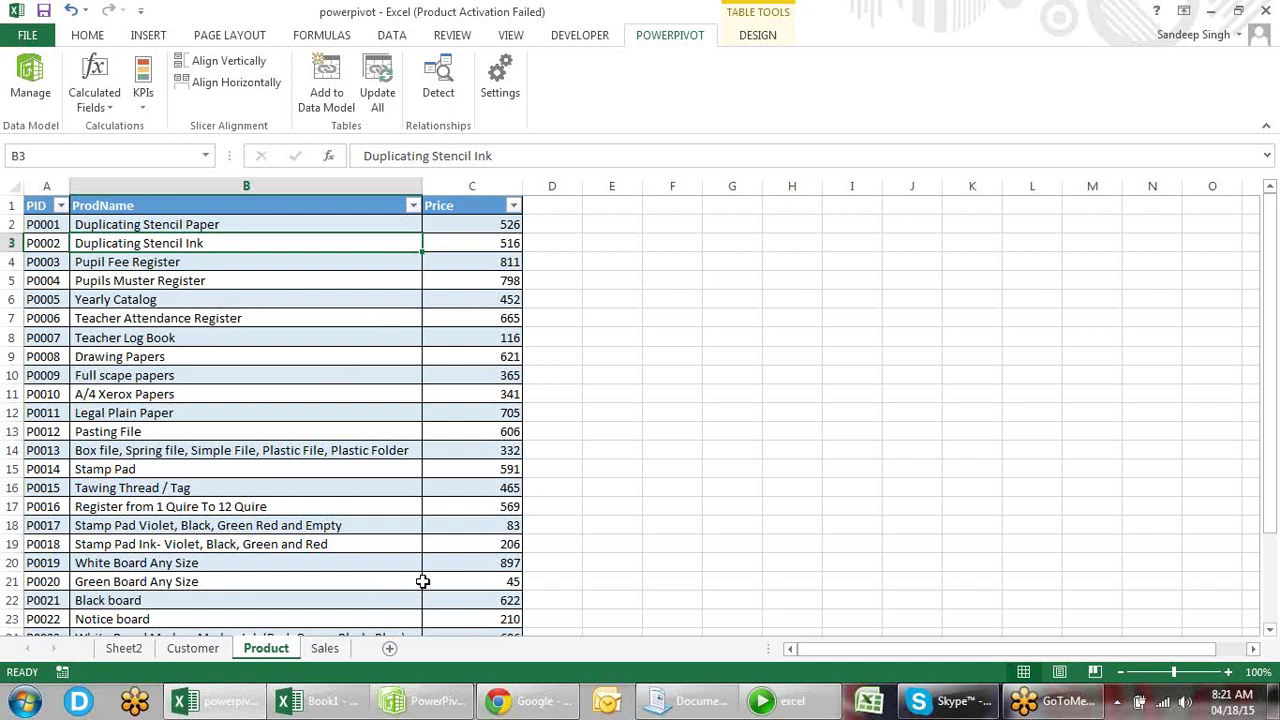
left_click(190, 652)
left_click(270, 650)
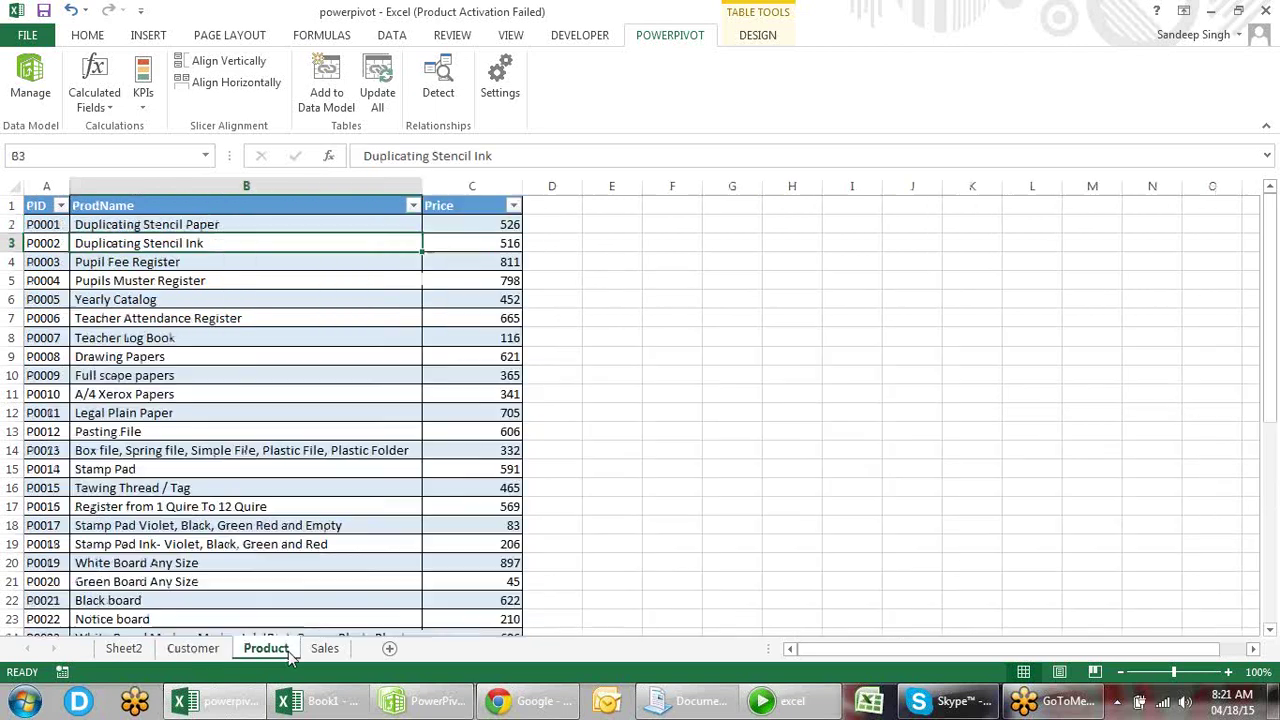
left_click(328, 650)
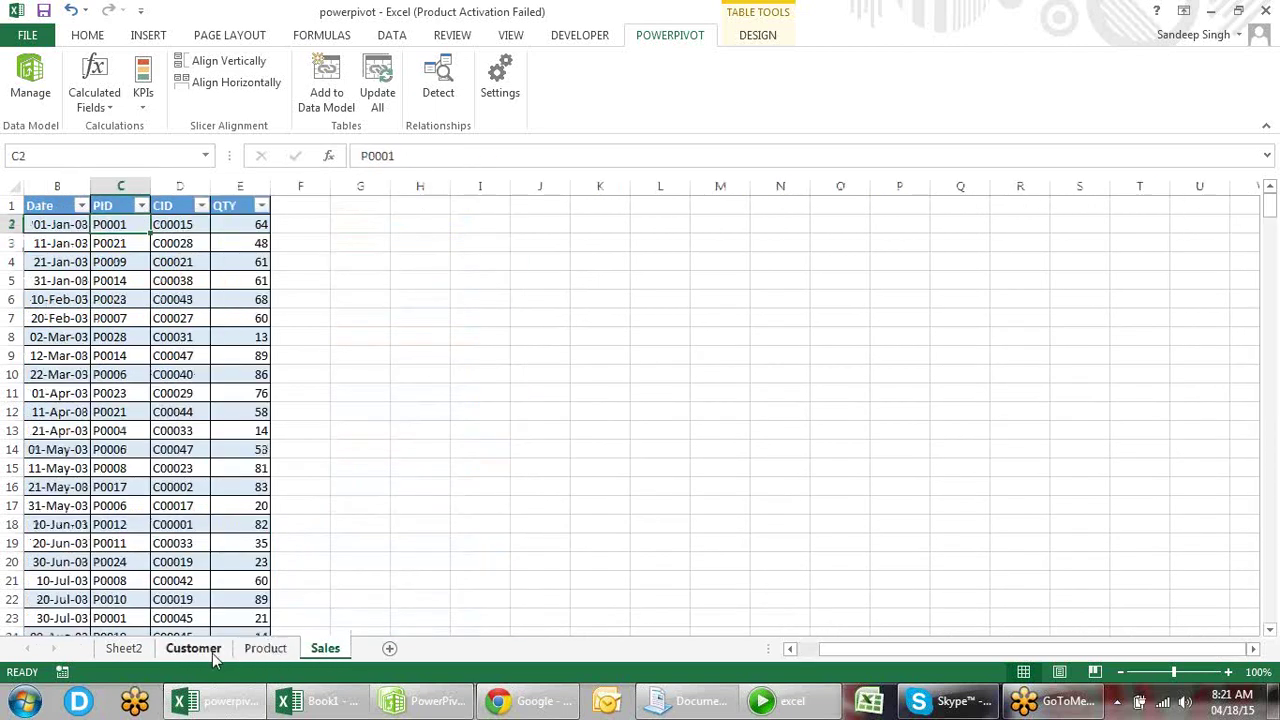
left_click(135, 648)
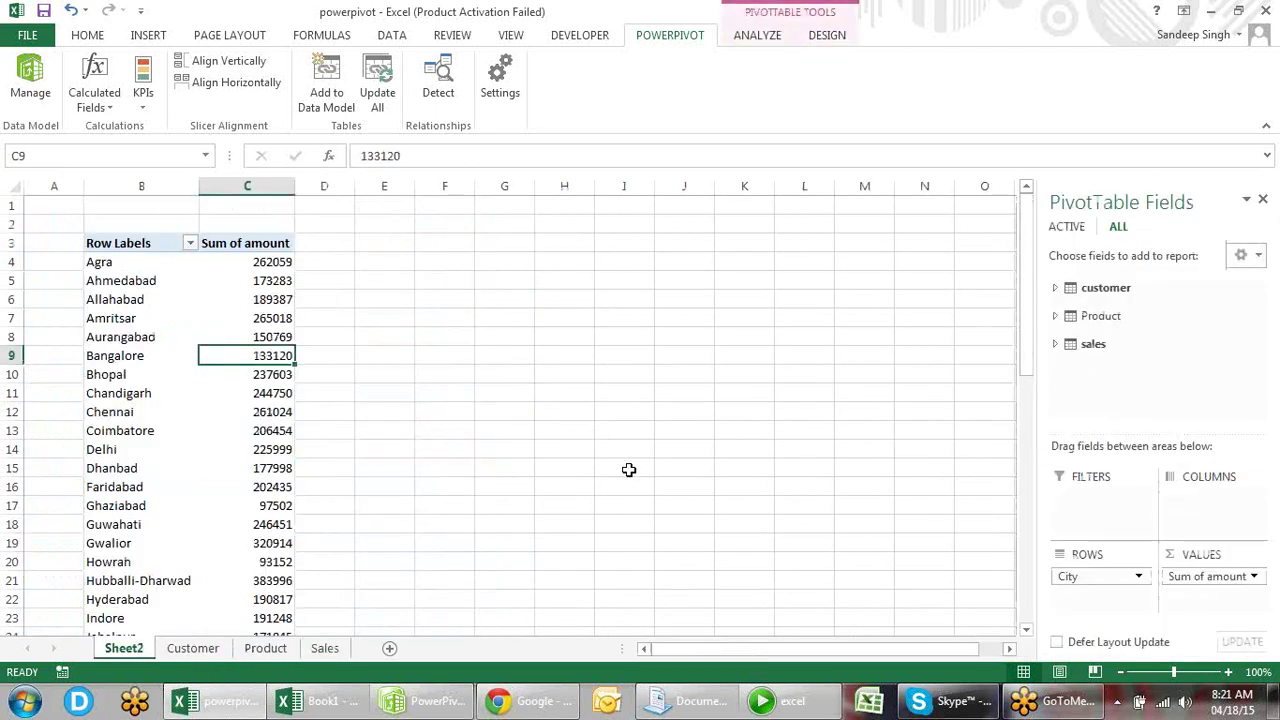
left_click(584, 362)
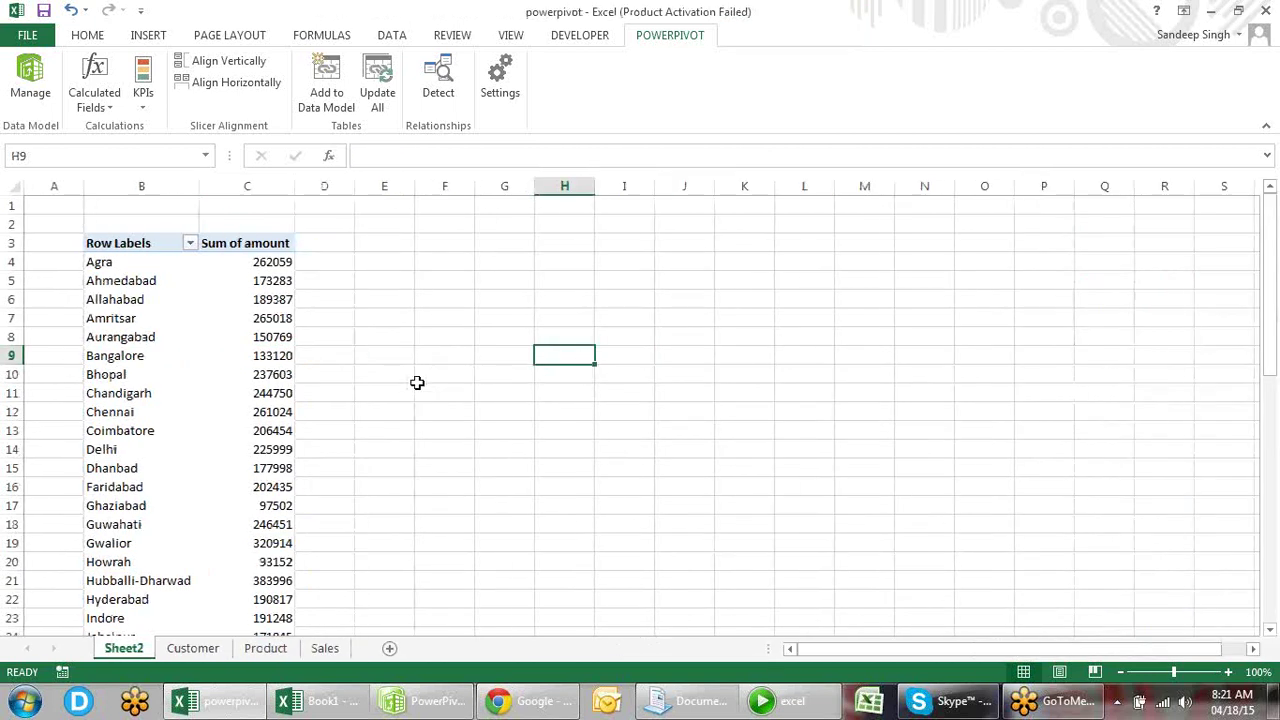
double_click(840, 22)
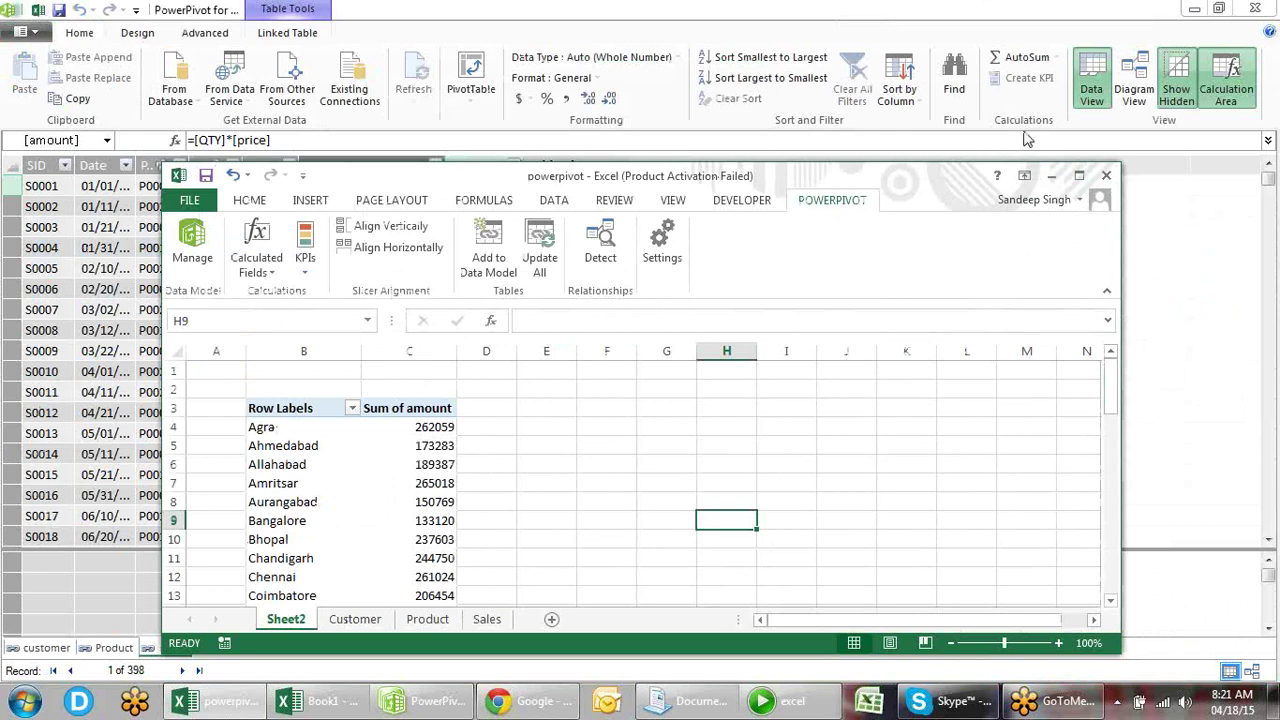
left_click(1079, 176)
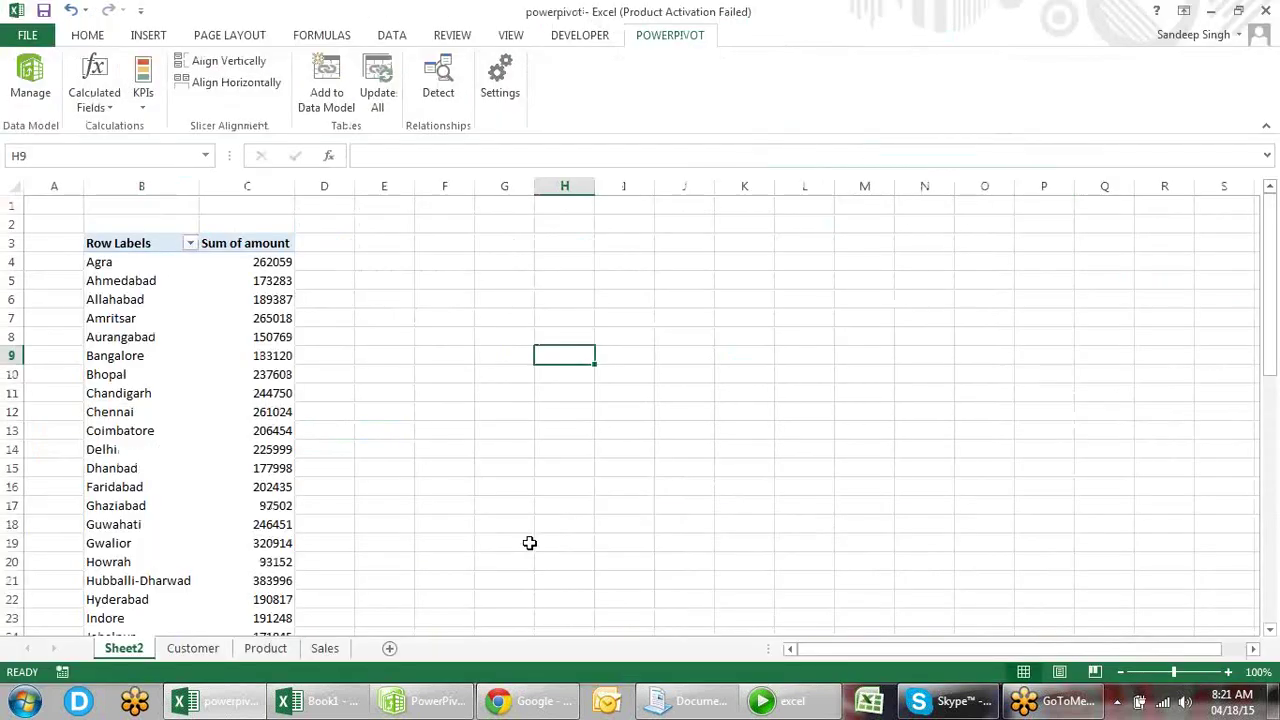
mouse_move(527, 700)
left_click(456, 394)
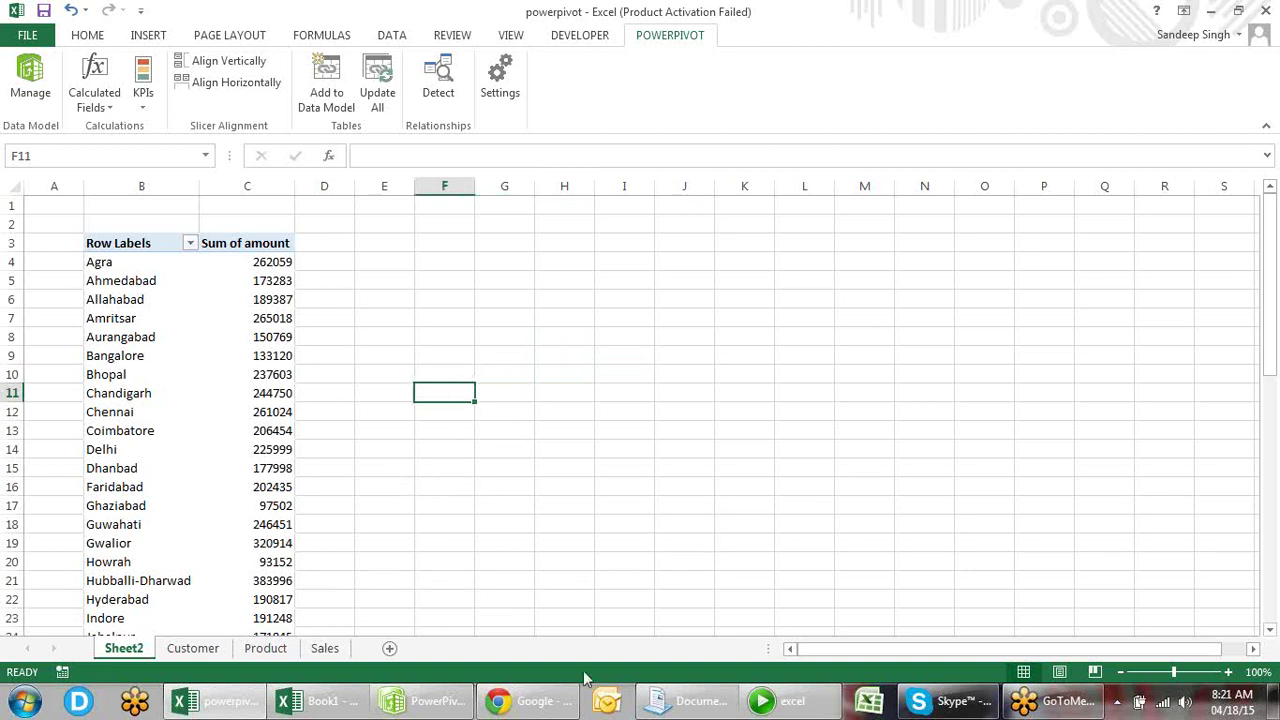
Step: Bring Chrome forward and load the Google home page
left_click(540, 700)
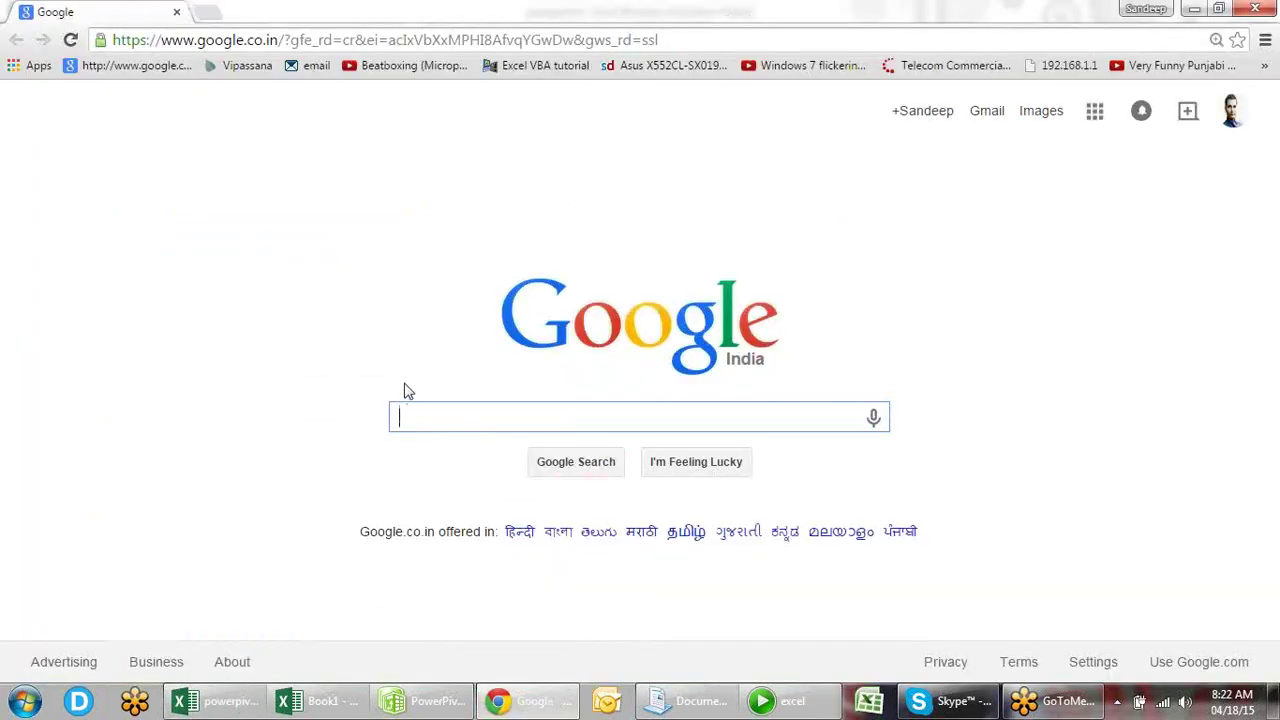
left_click(290, 42)
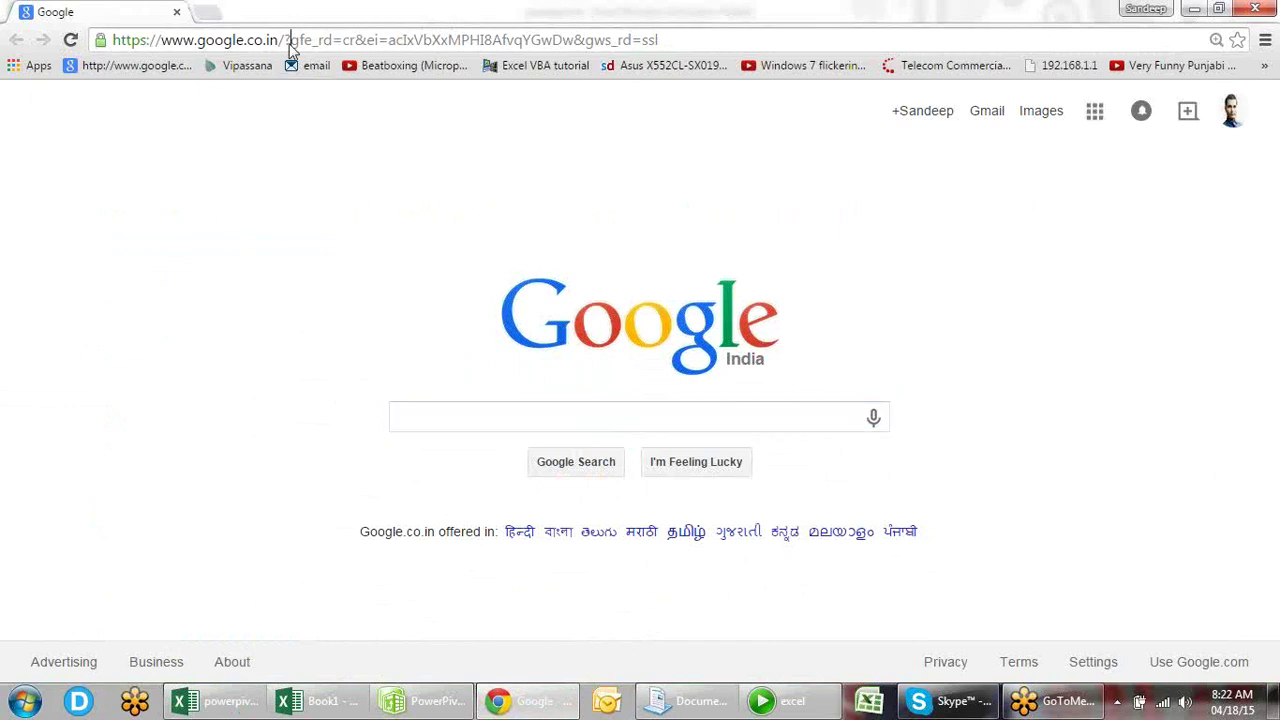
type("google.com")
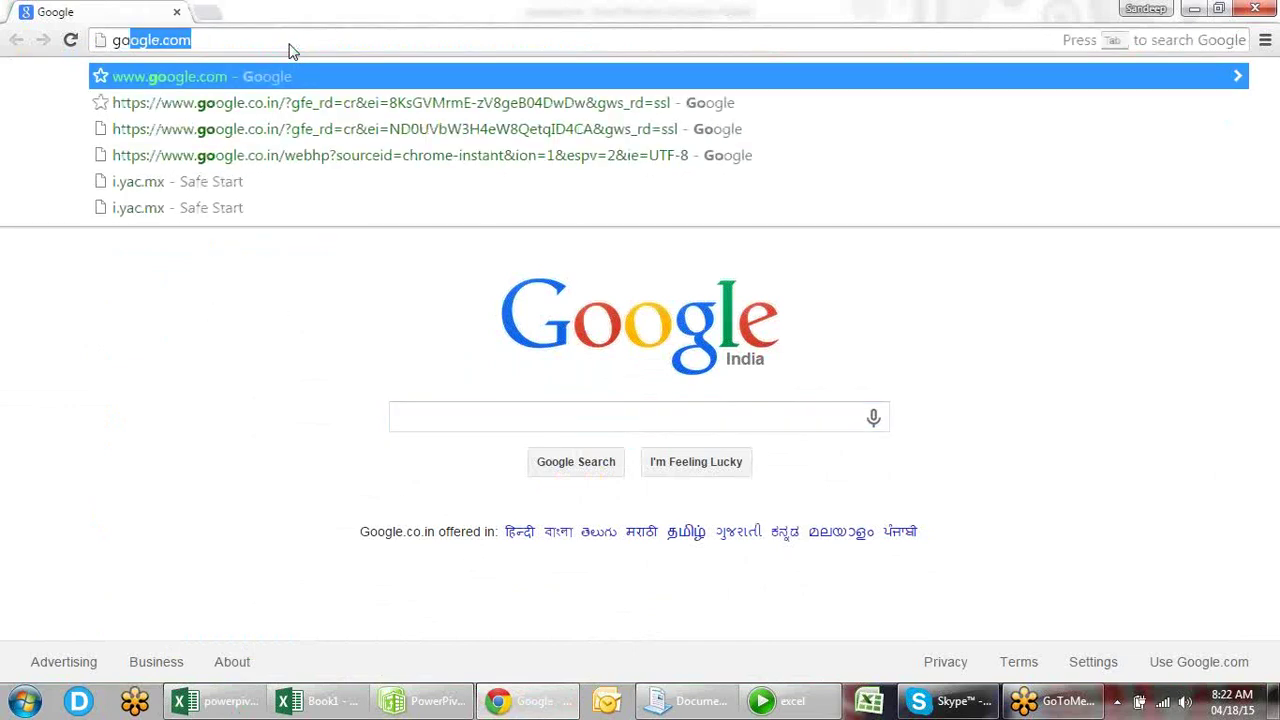
key("Return")
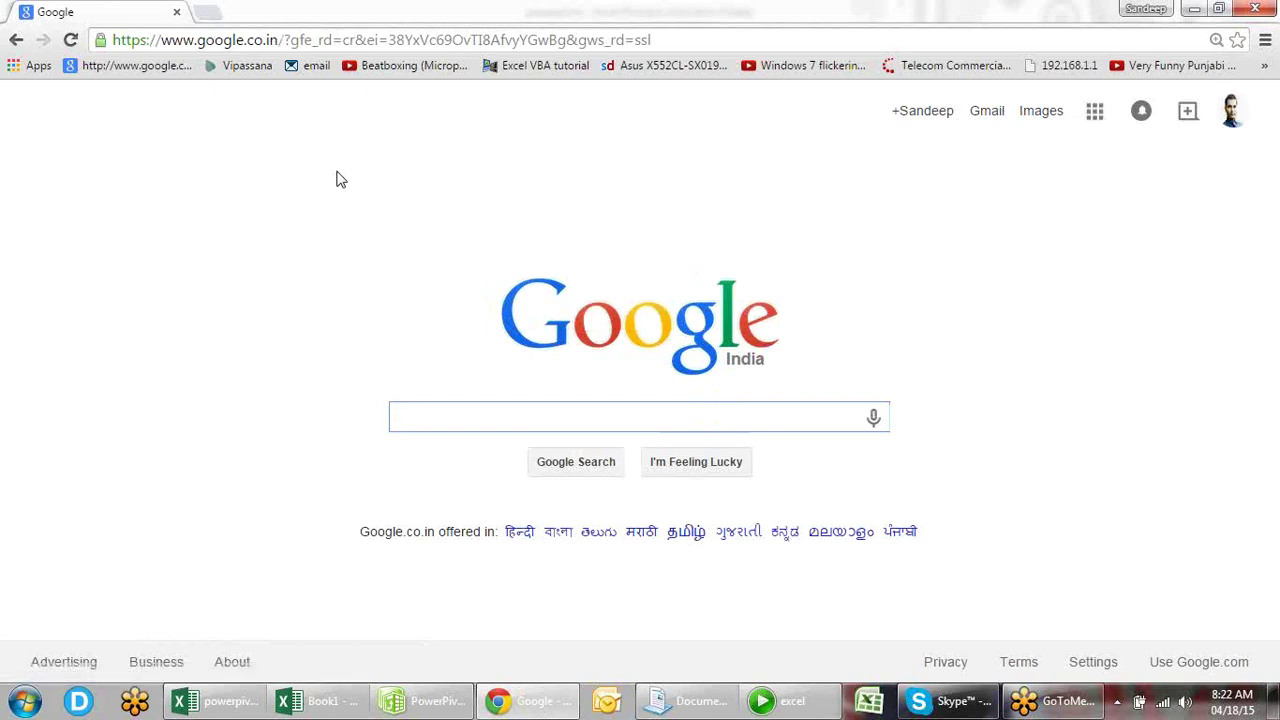
Step: Go to youtube.com
left_click(424, 40)
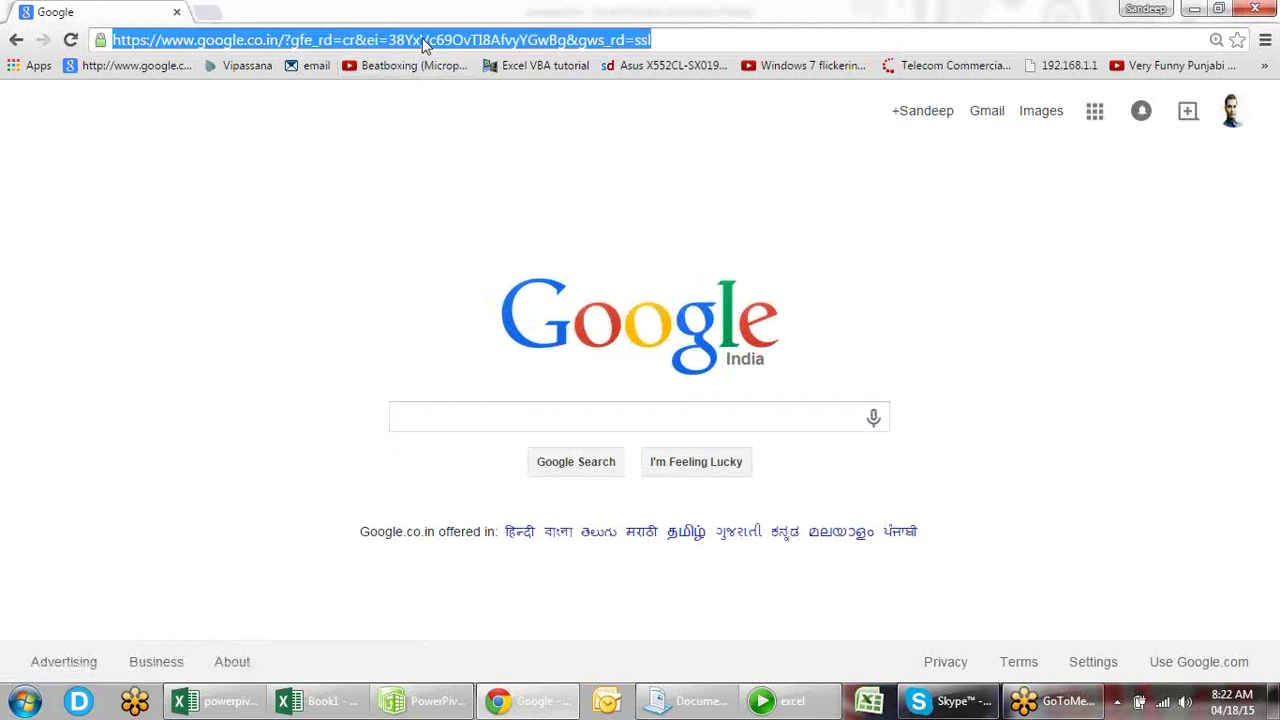
type("youtube.com")
key("Return")
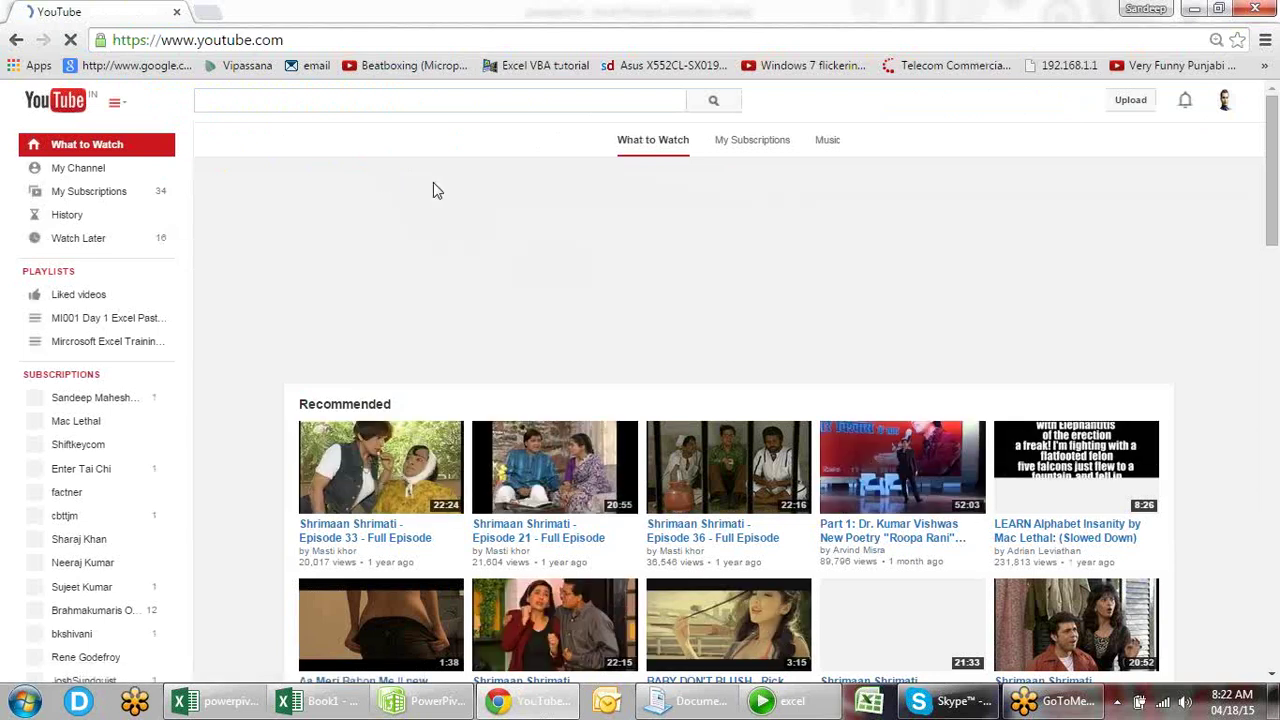
Step: Search YouTube for '26 vlookup' and scroll through the results
type("26 vlookup")
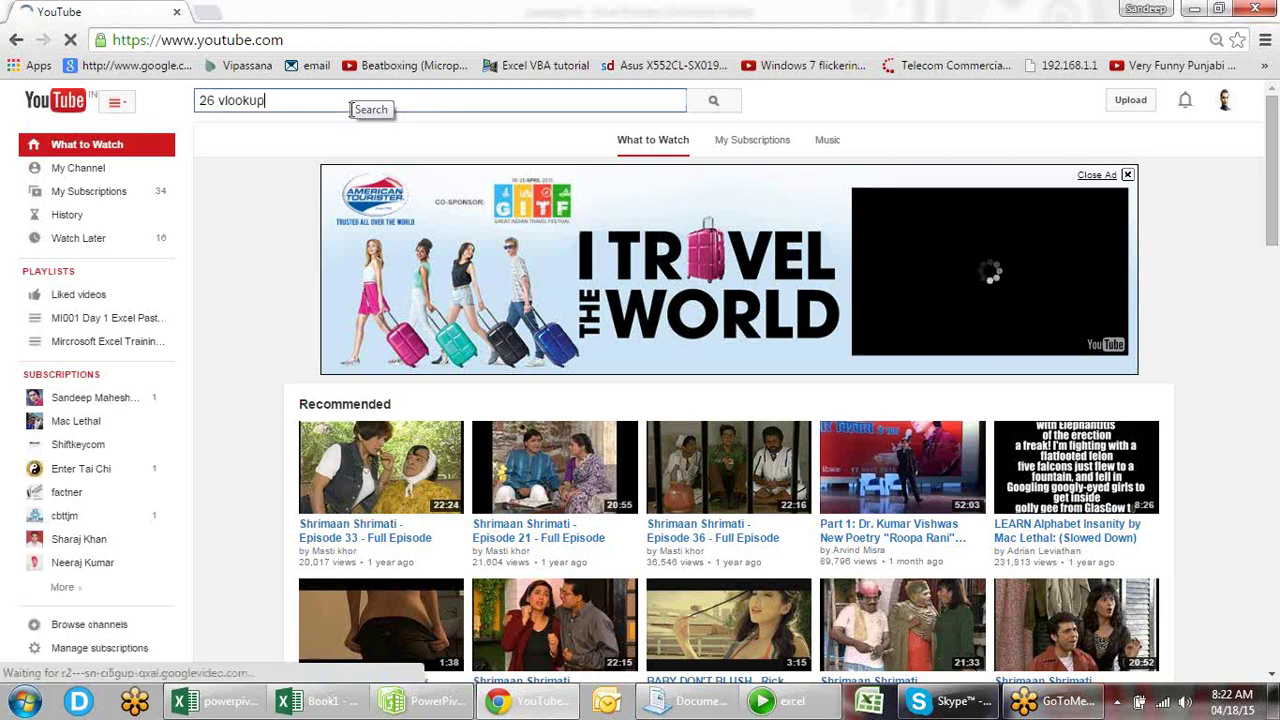
key("Return")
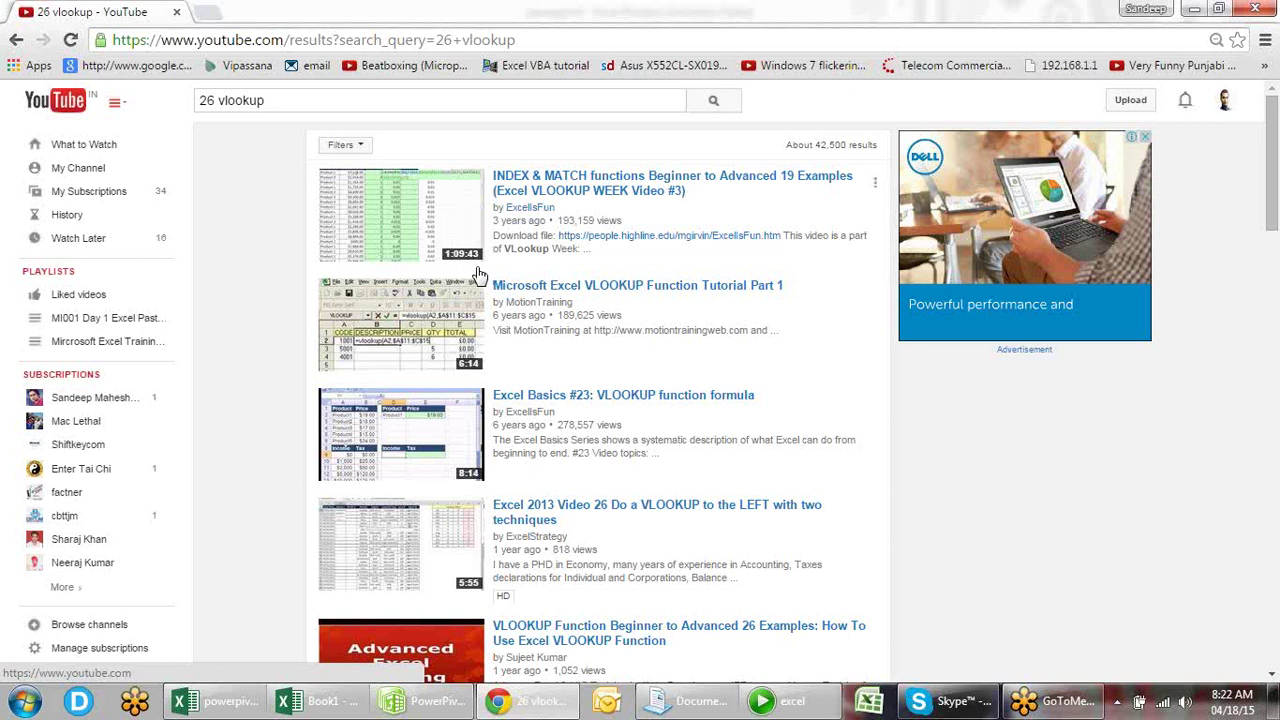
scroll(686, 458, "down", 1)
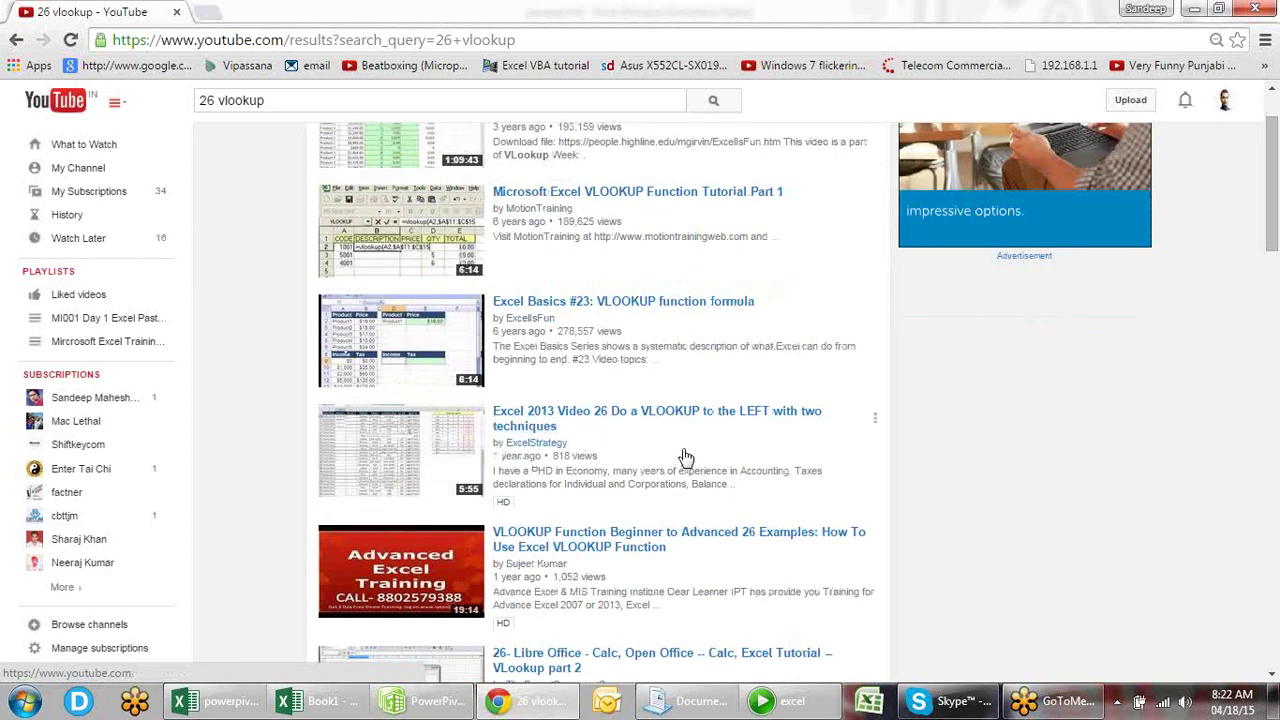
scroll(690, 418, "down", 2)
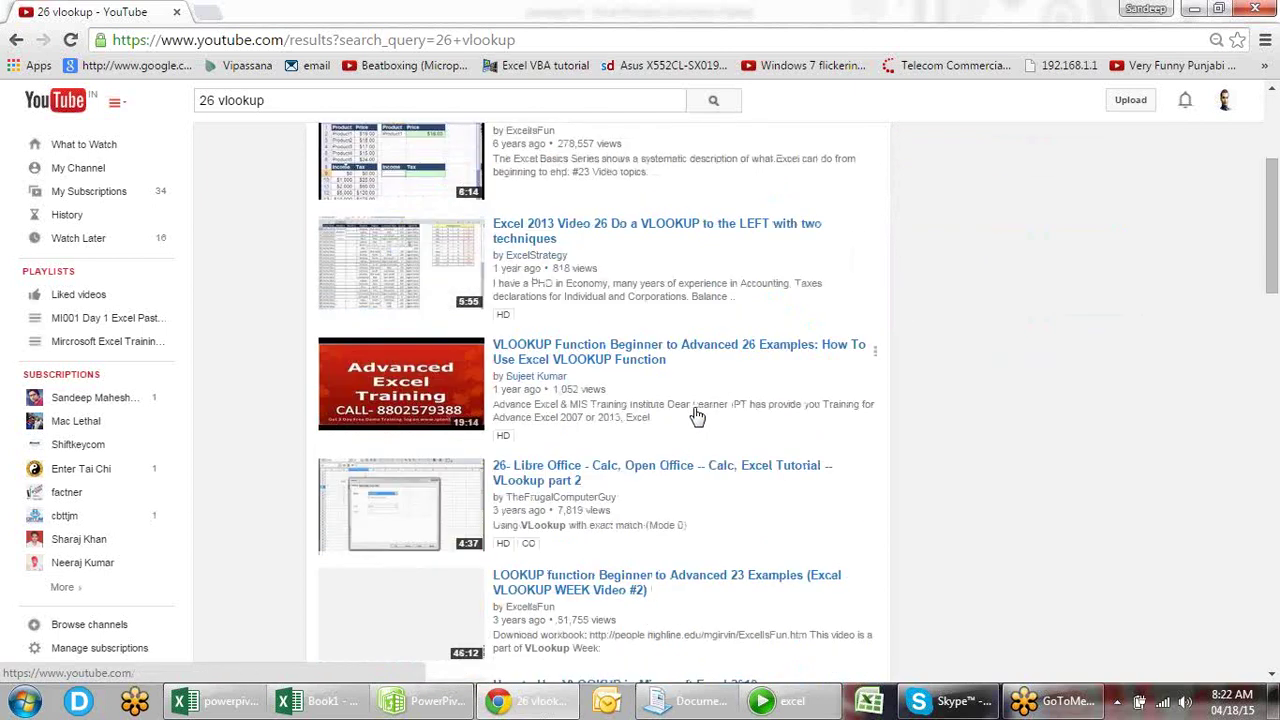
scroll(780, 412, "down", 3)
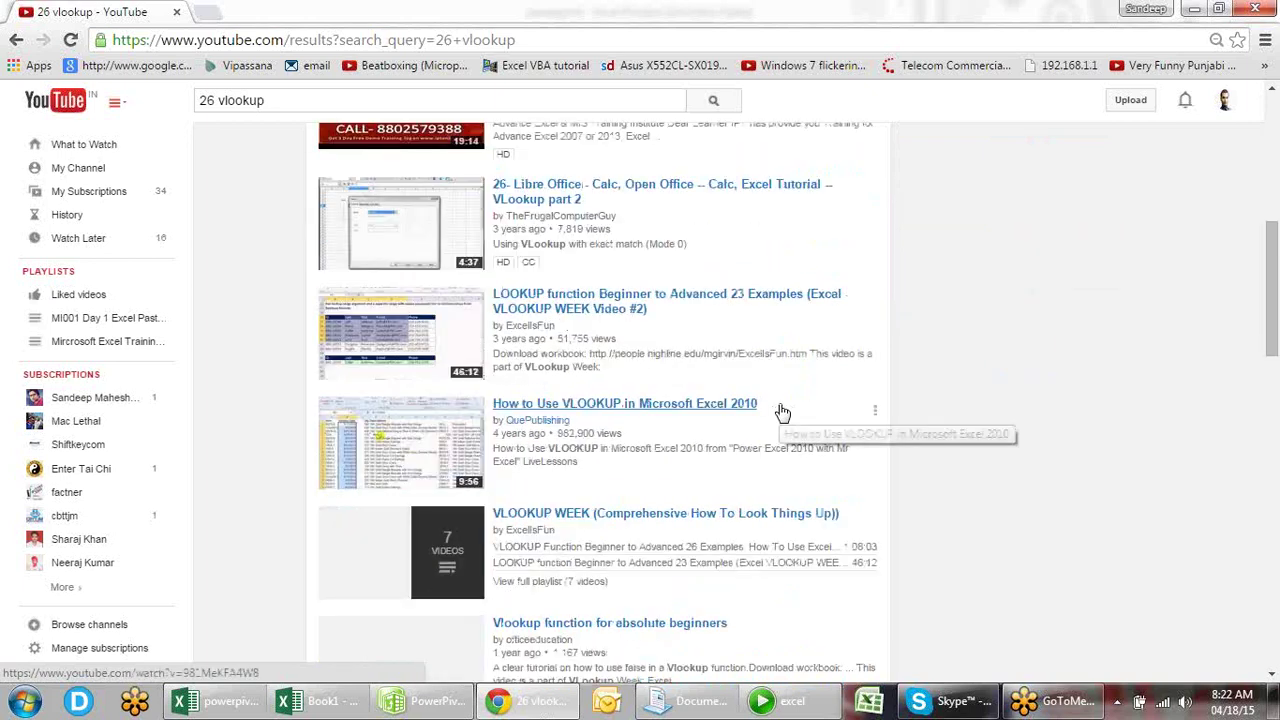
scroll(800, 410, "down", 3)
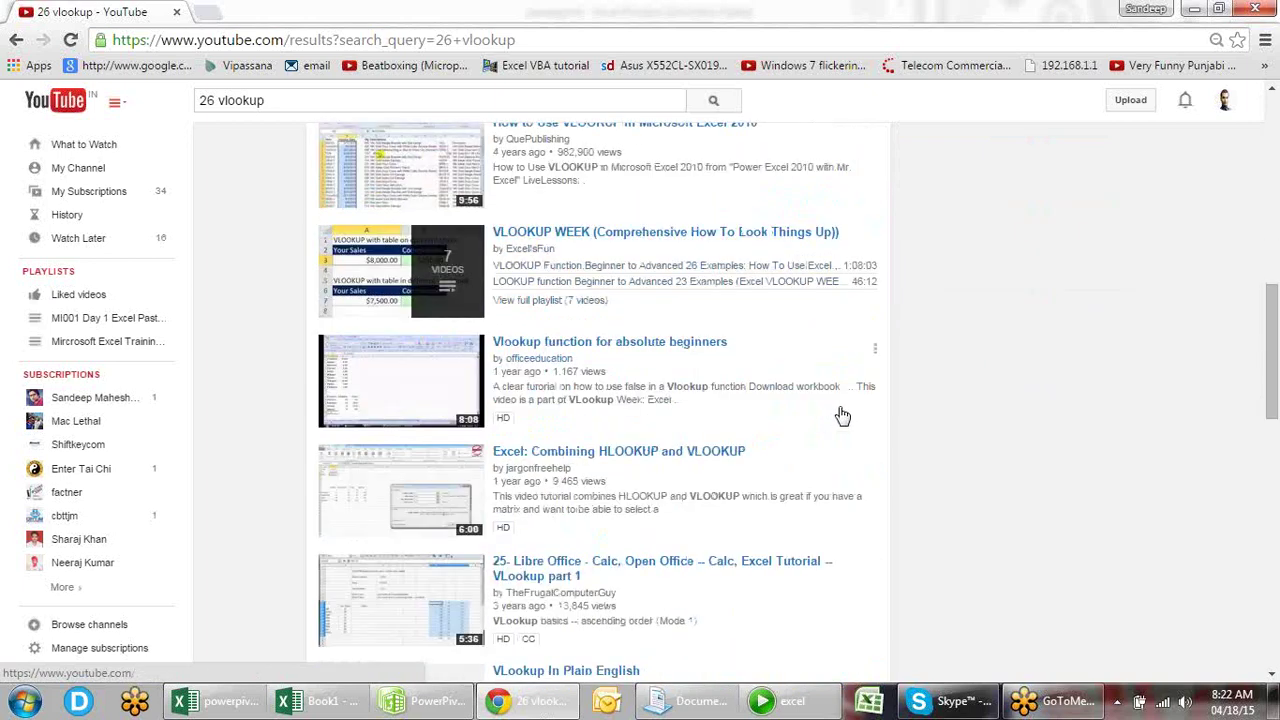
scroll(842, 415, "up", 10)
Step: Open the INDEX & MATCH video, scroll through its page, and go back to the results
left_click(637, 203)
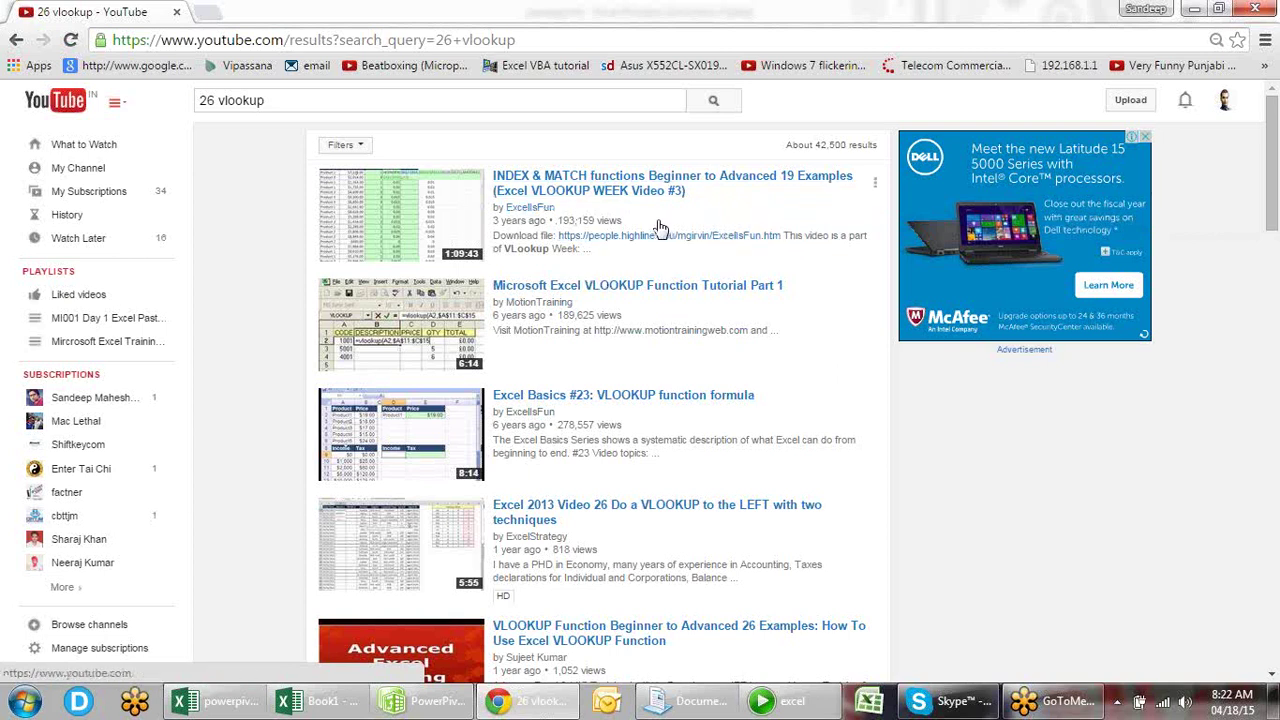
scroll(657, 226, "down", 1)
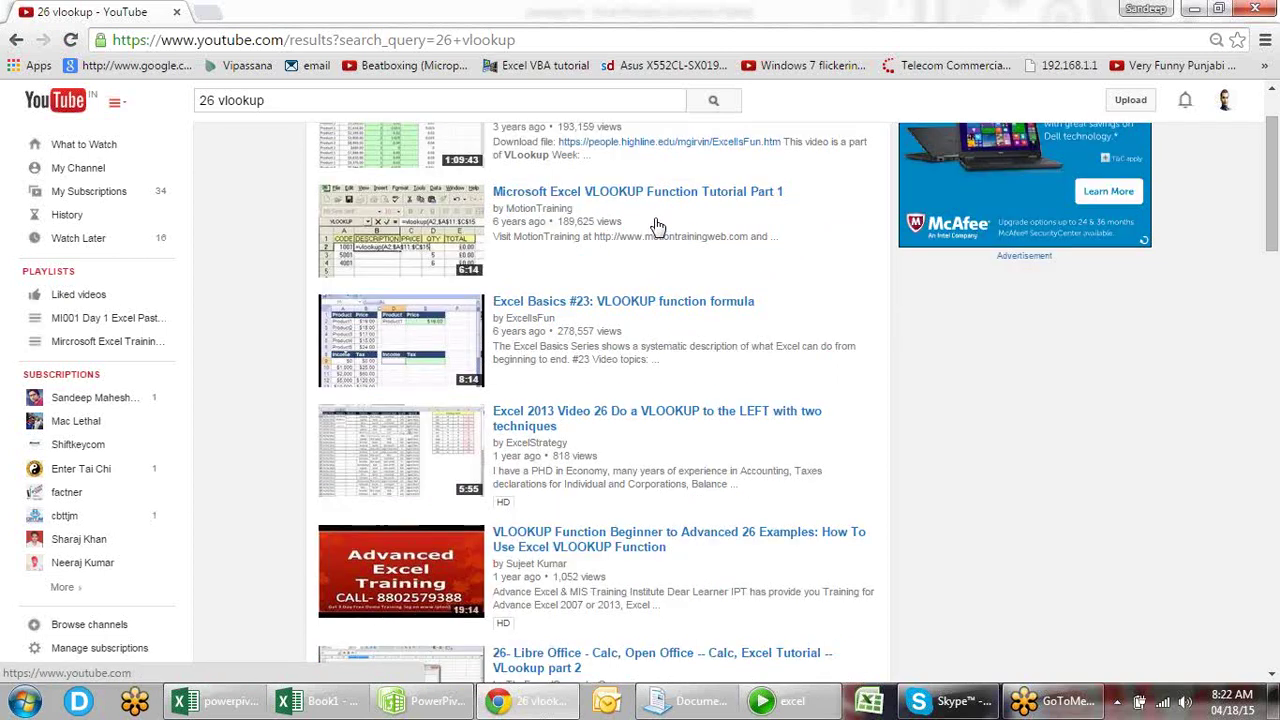
scroll(657, 226, "down", 3)
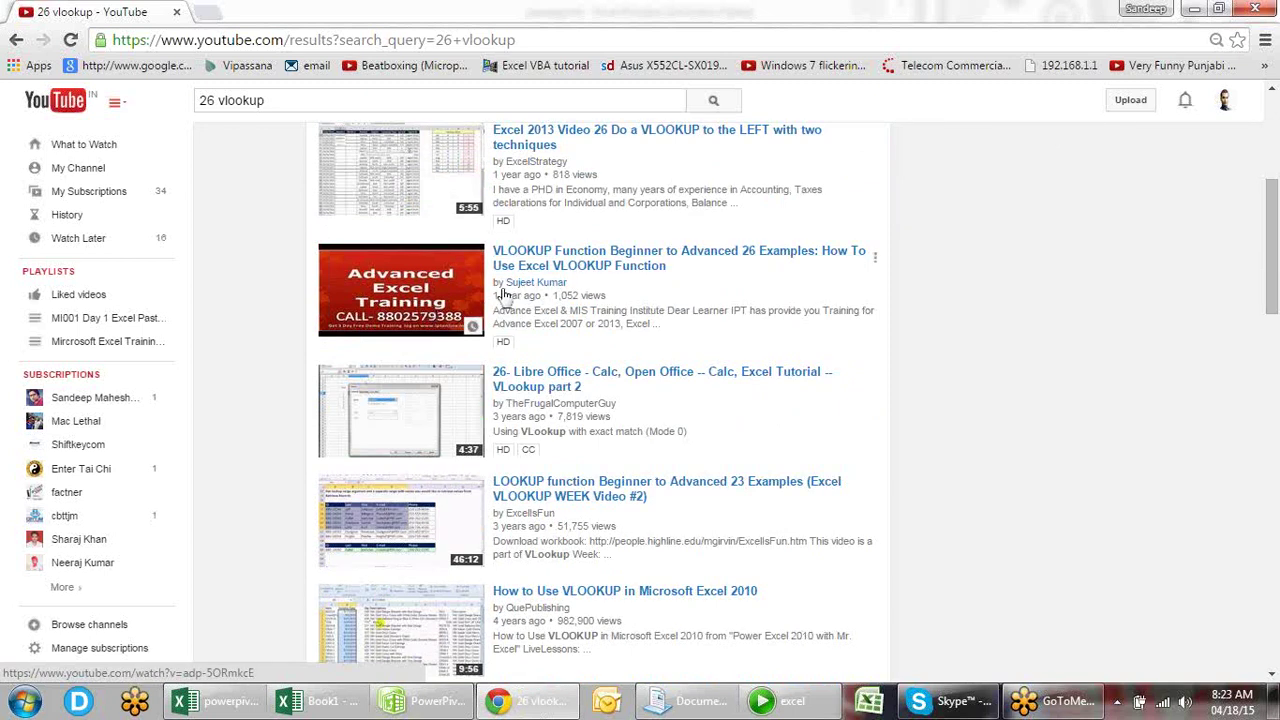
scroll(634, 323, "down", 2)
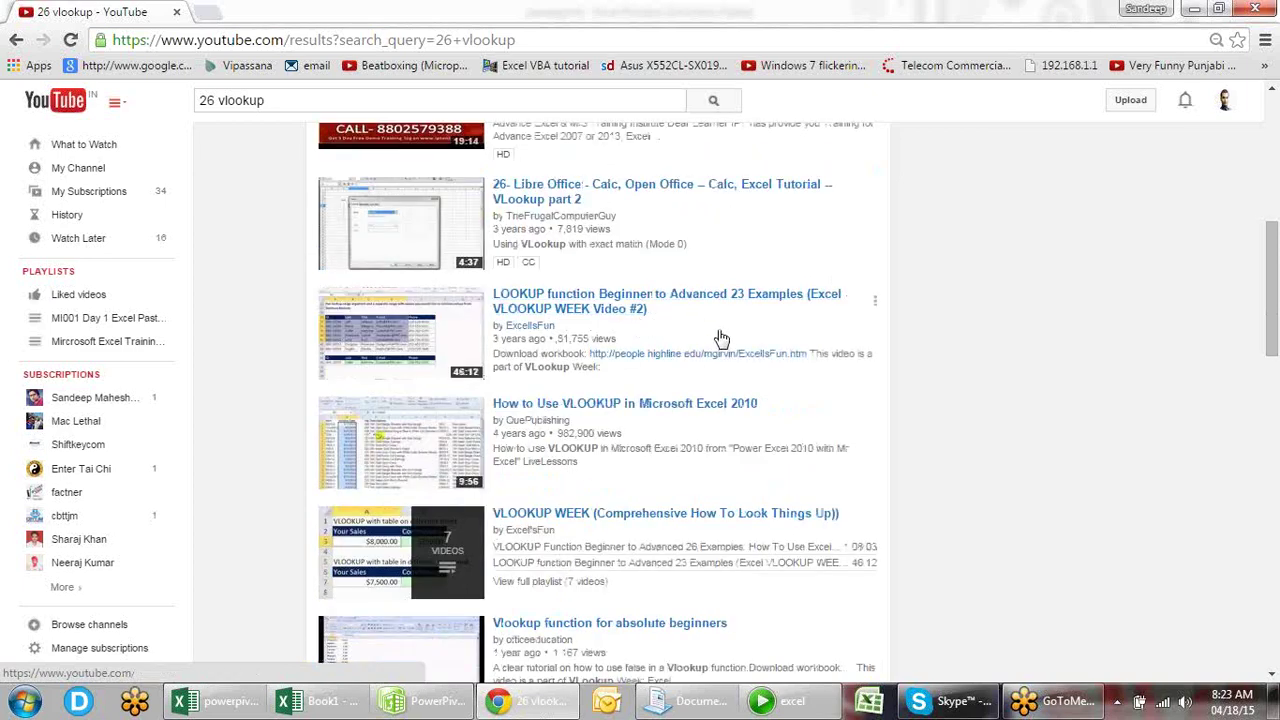
scroll(757, 351, "down", 1)
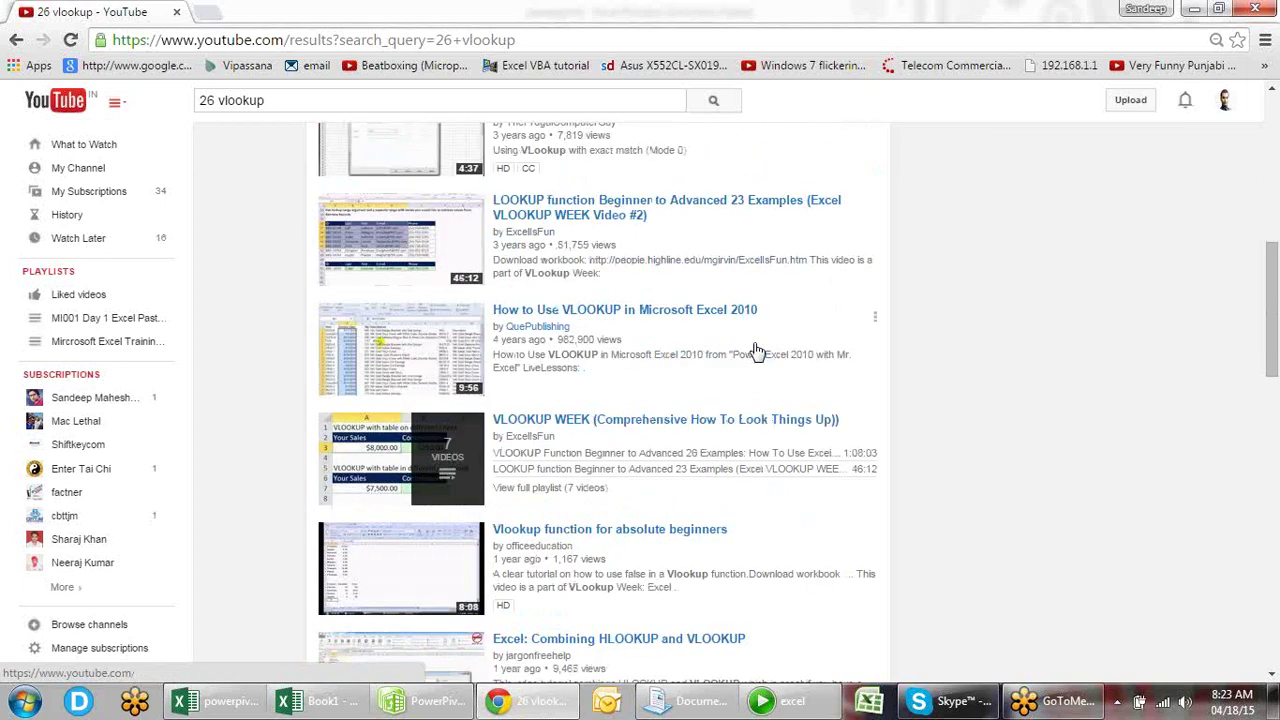
scroll(757, 351, "down", 6)
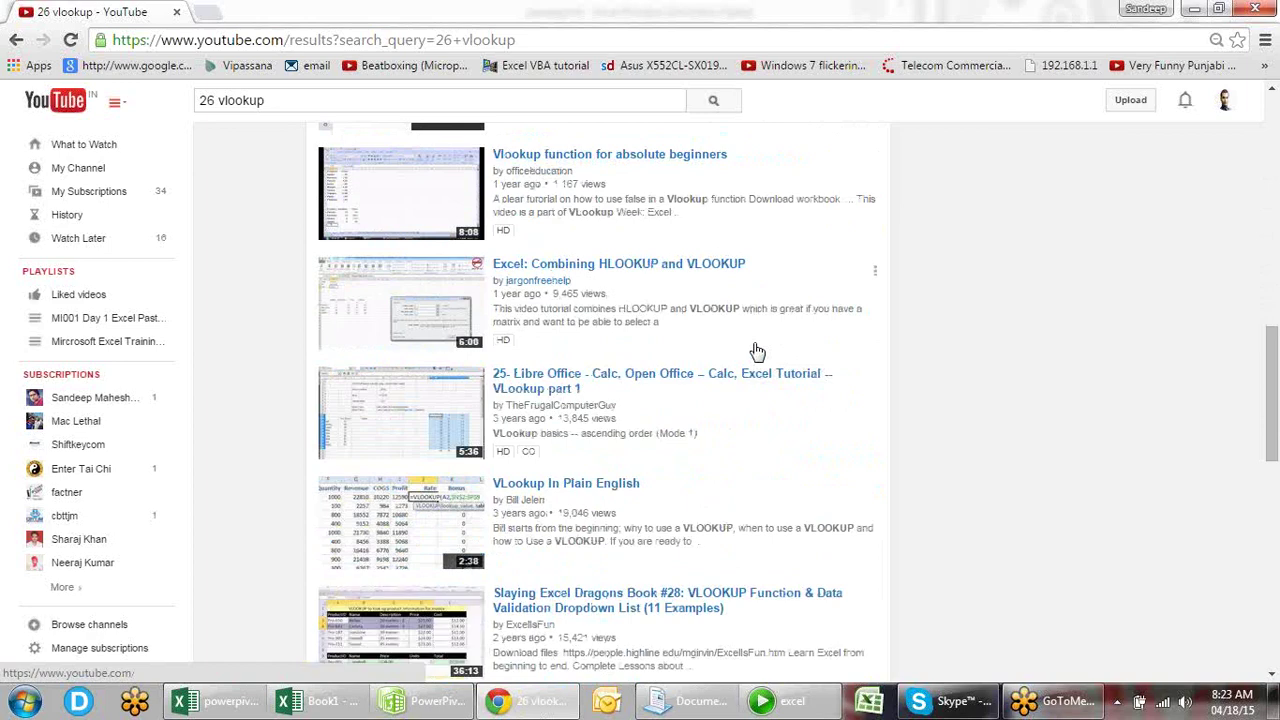
scroll(757, 351, "down", 3)
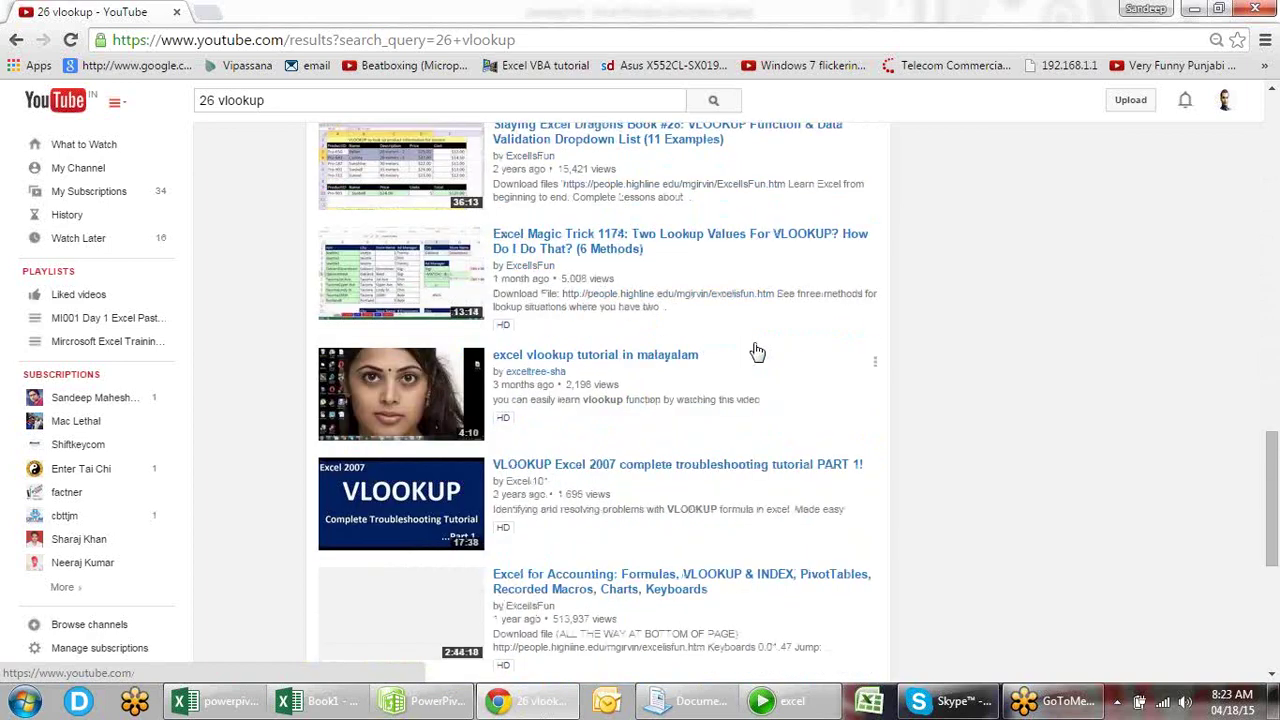
scroll(757, 351, "down", 2)
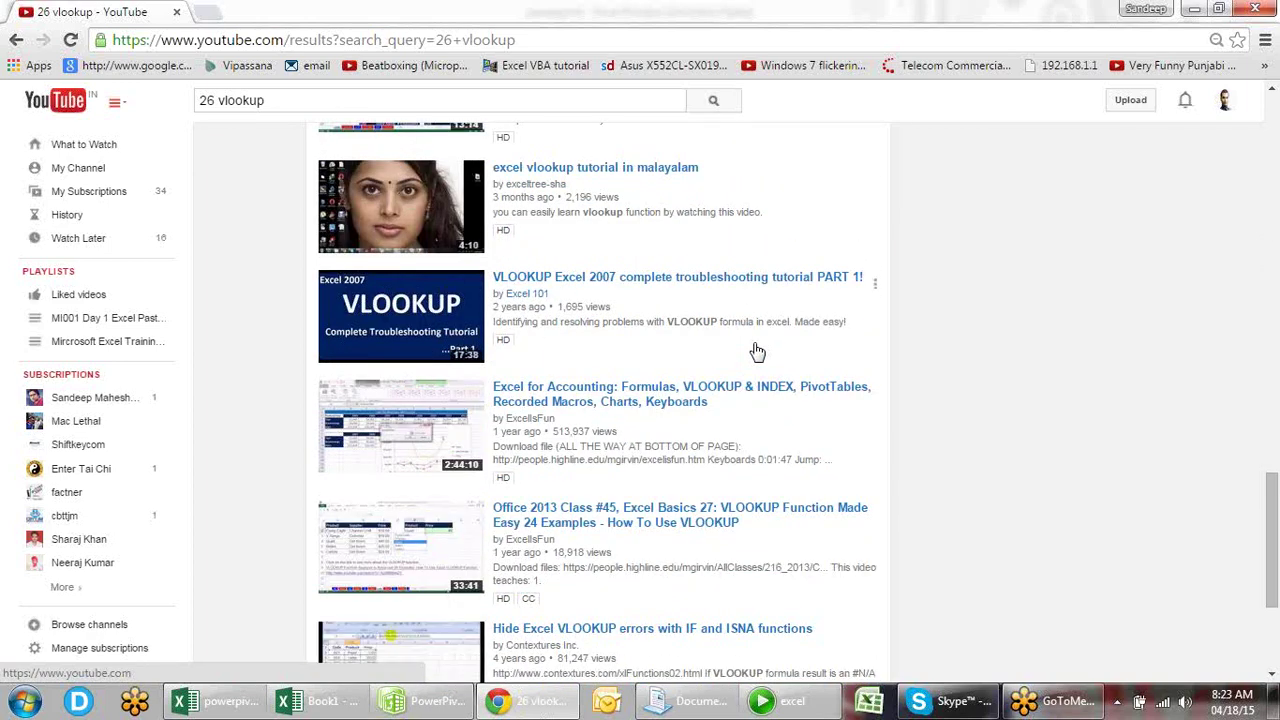
scroll(757, 351, "down", 1)
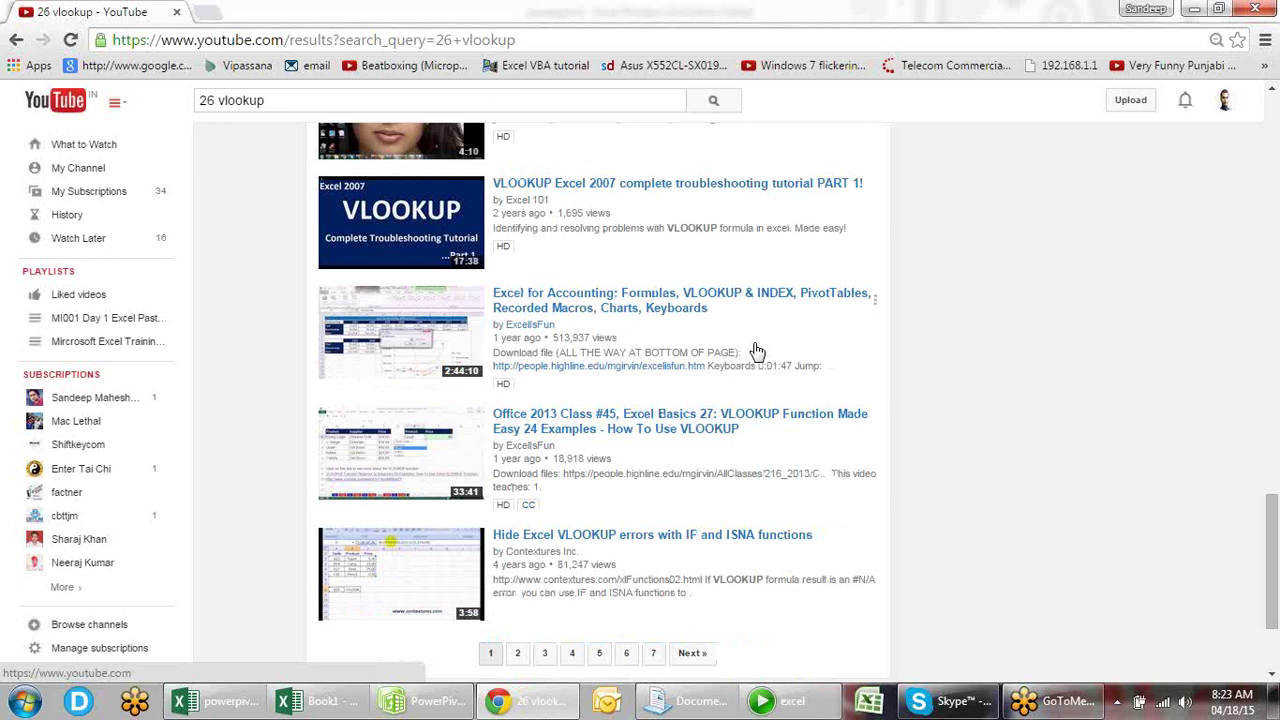
scroll(757, 351, "up", 20)
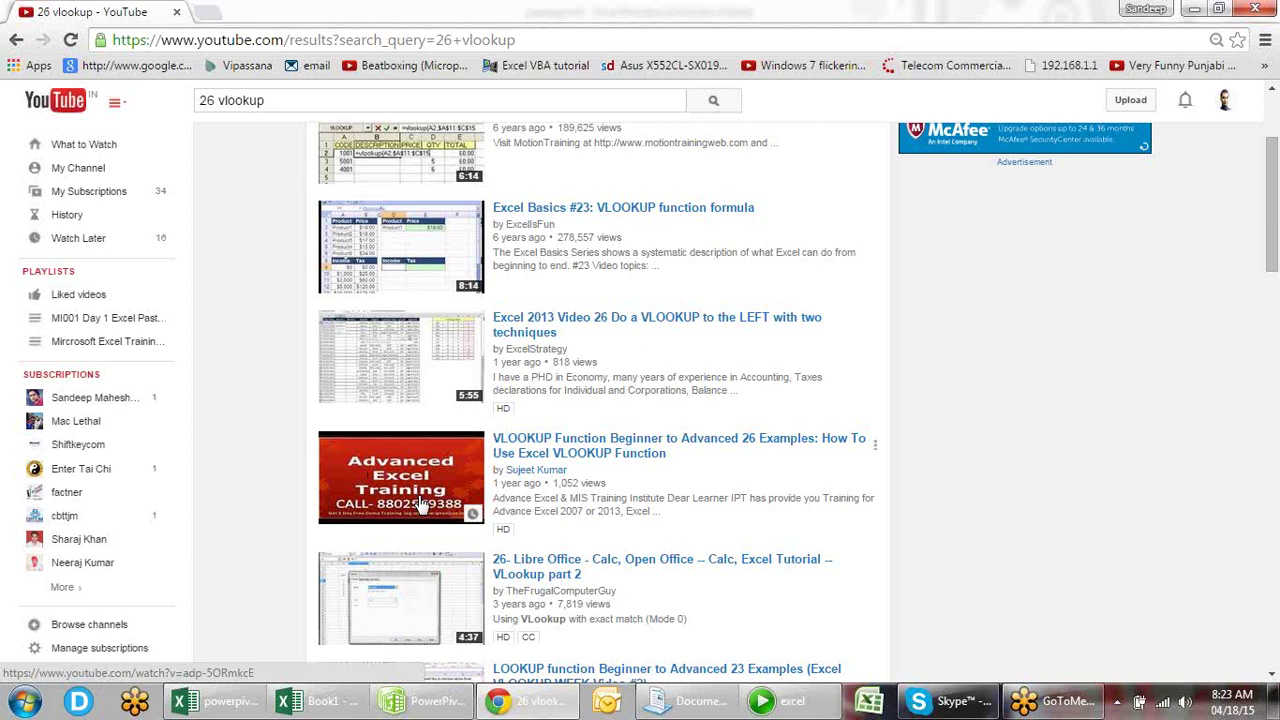
scroll(422, 505, "up", 3)
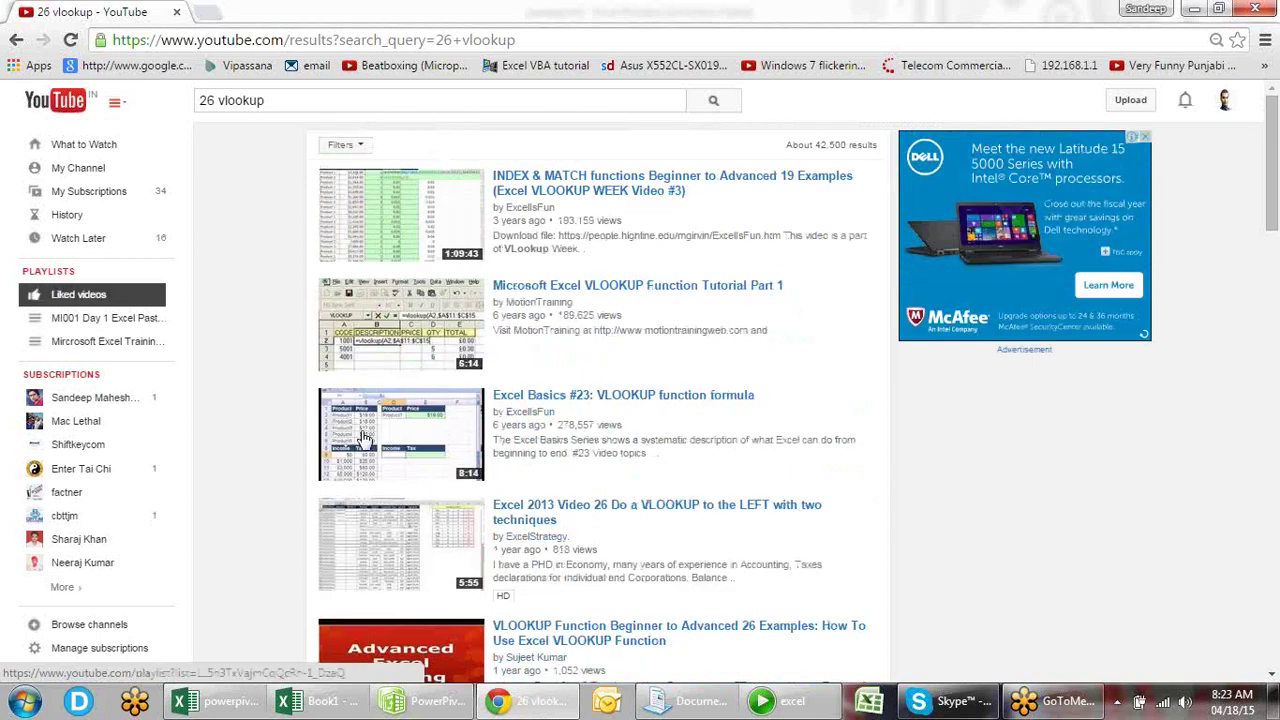
left_click(16, 40)
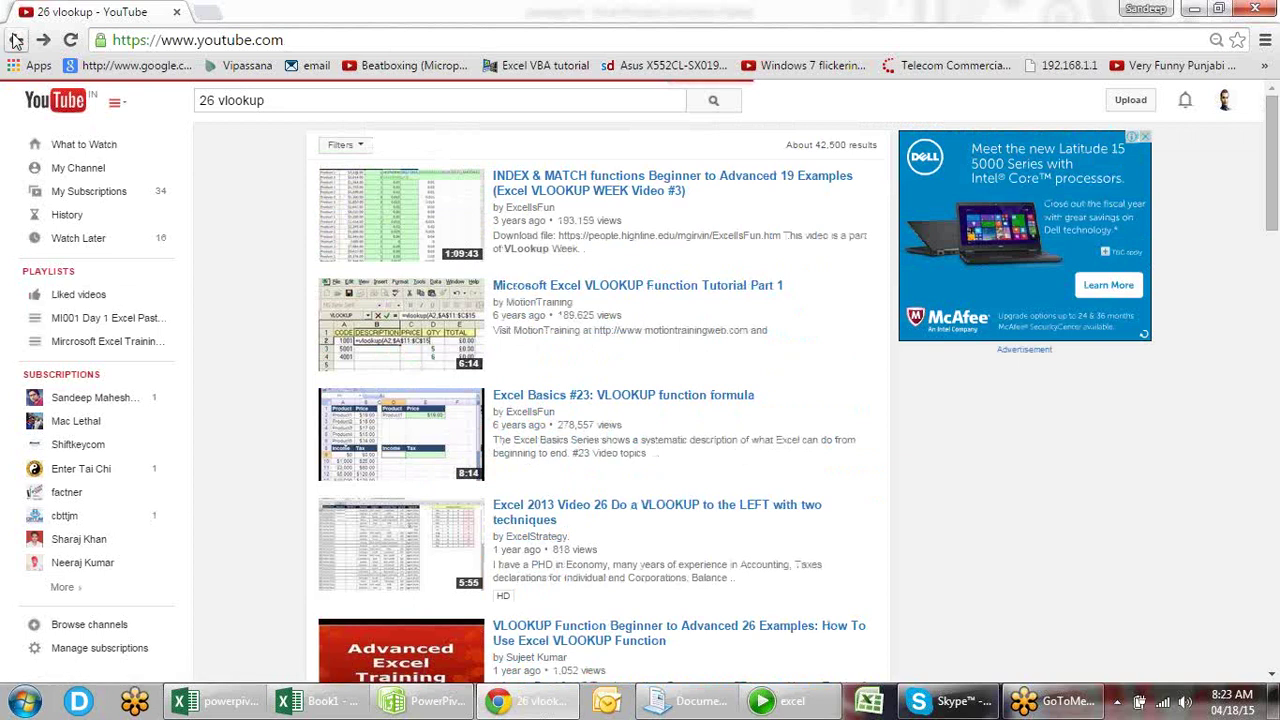
Step: Go back in Chrome to the Google home page and bring the PowerPivot window forward
left_click(16, 40)
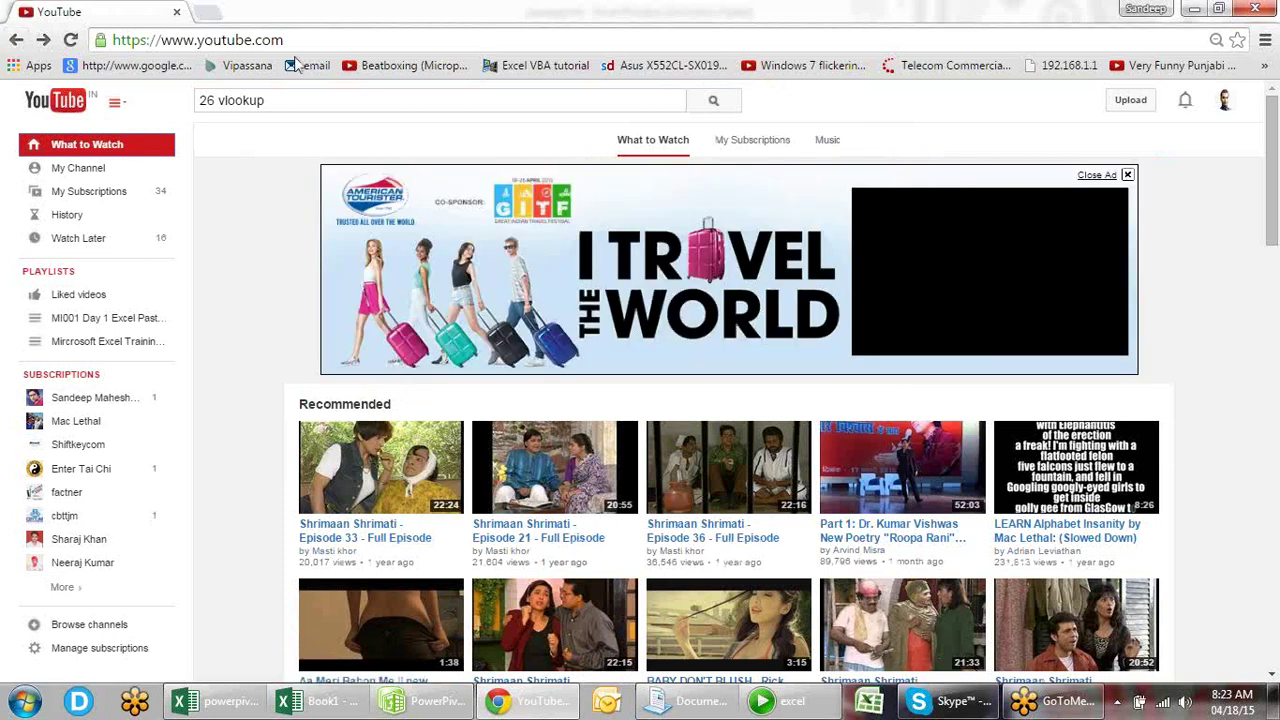
left_click(137, 65)
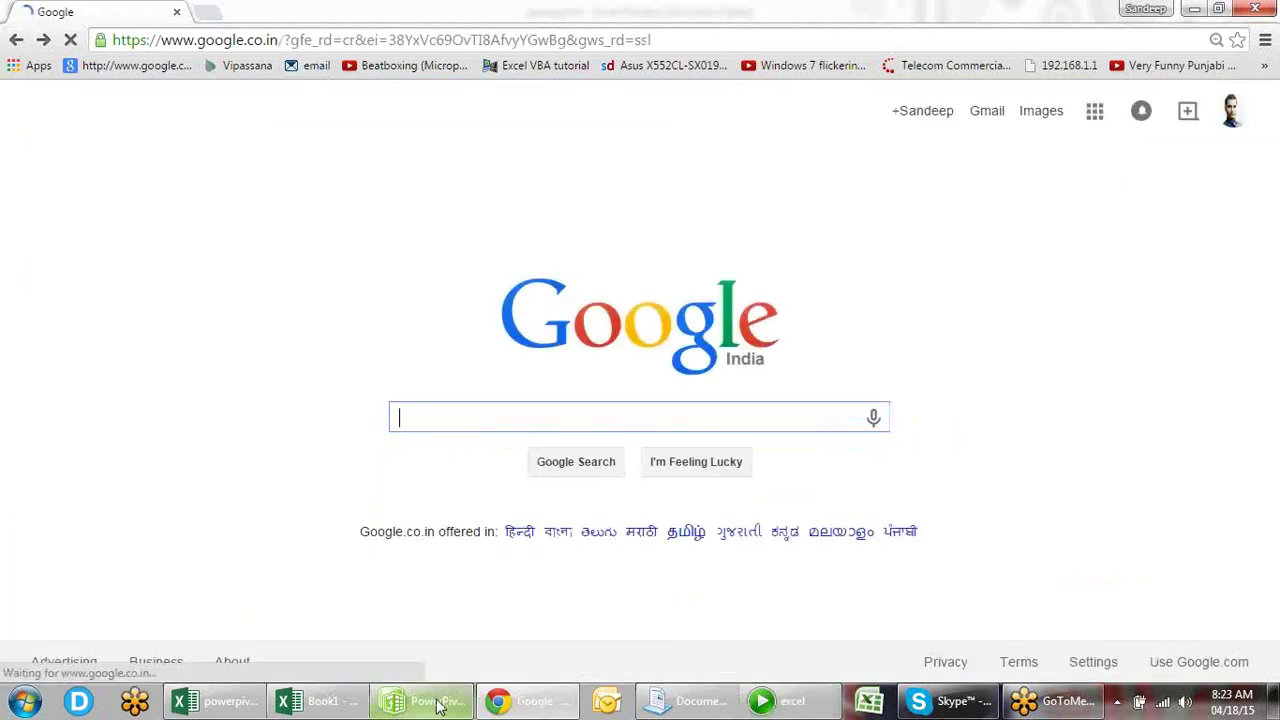
left_click(437, 703)
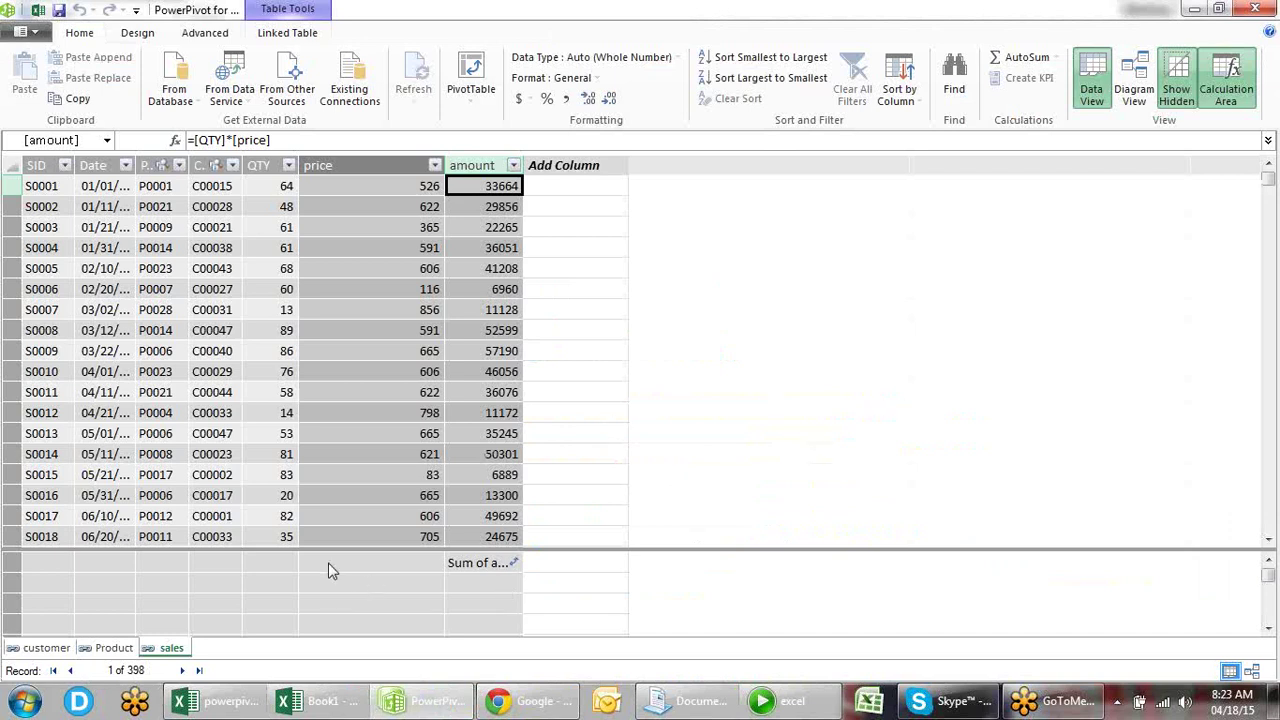
left_click(1177, 95)
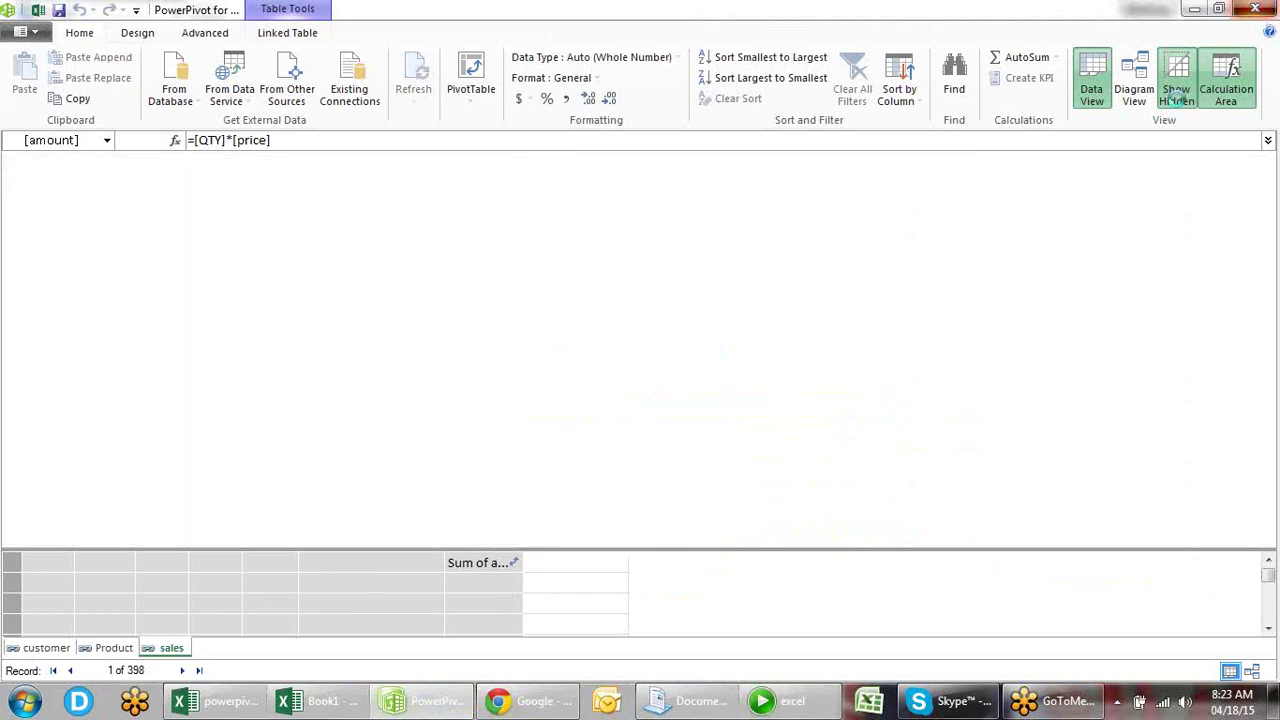
Step: In the blank Book1 workbook, select cells G8, H4 and F3 with the HOME ribbon shown
left_click(340, 700)
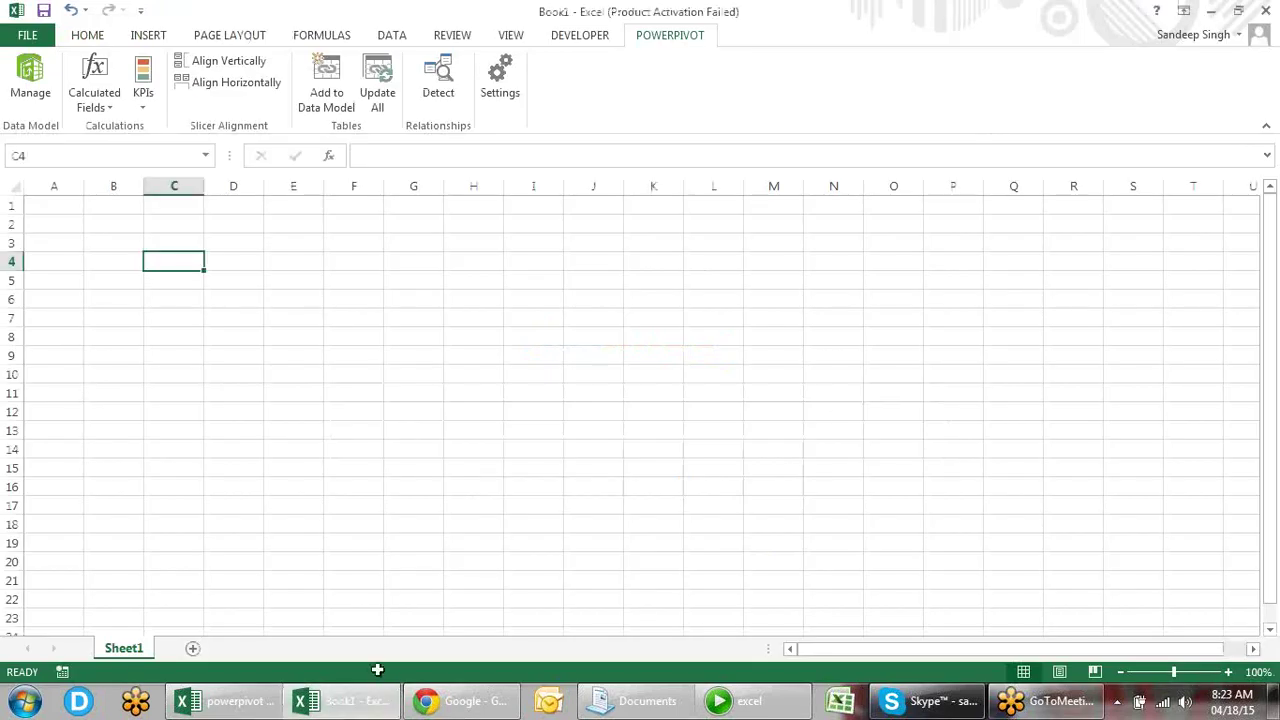
left_click(432, 332)
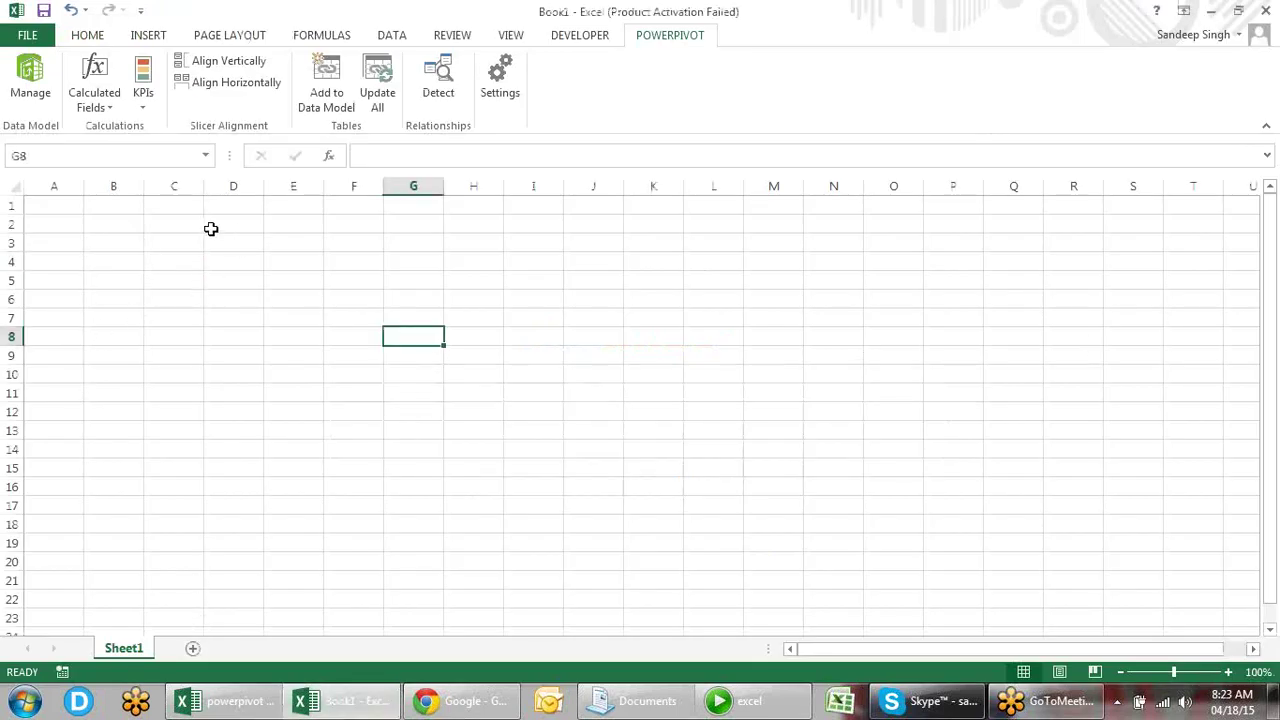
left_click(87, 35)
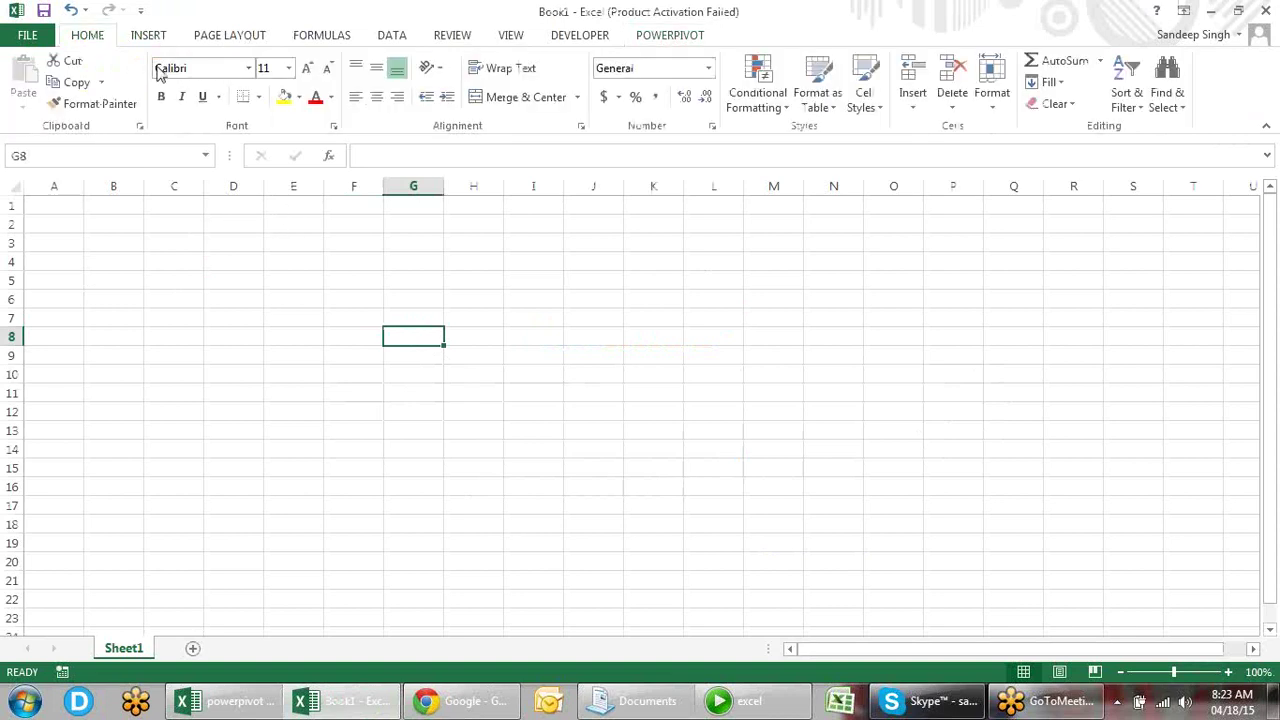
left_click(494, 268)
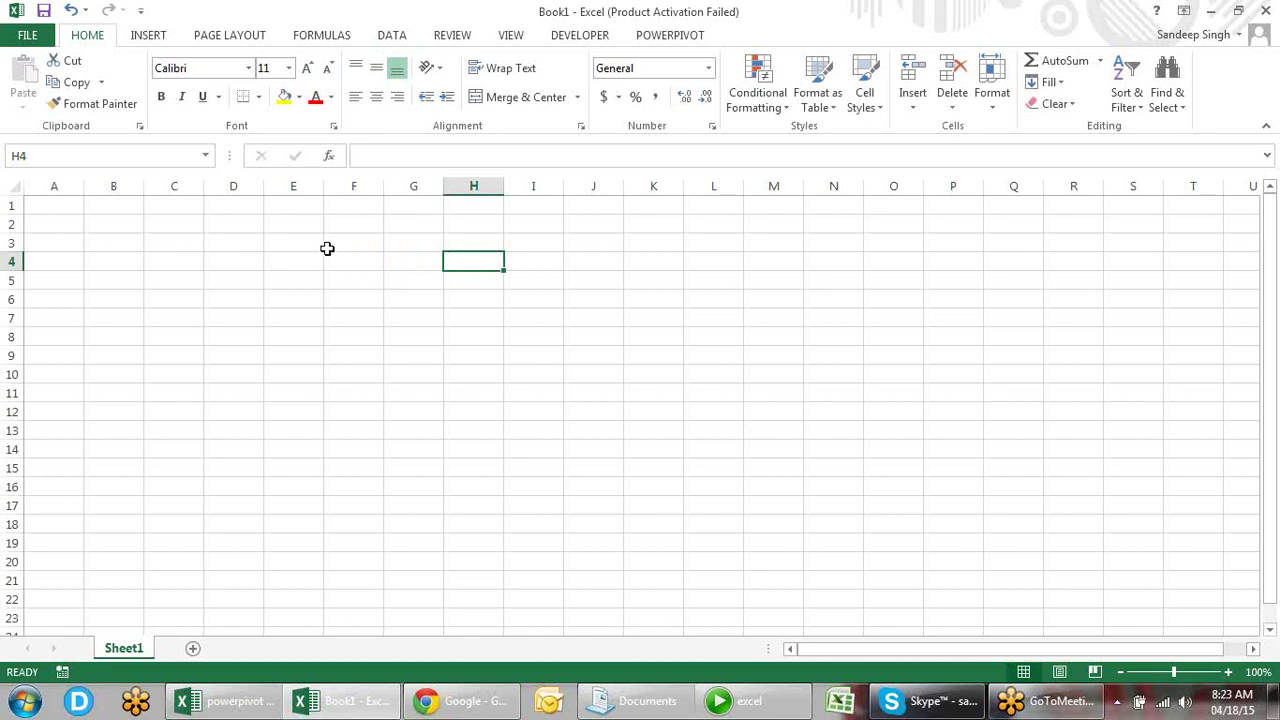
left_click(326, 246)
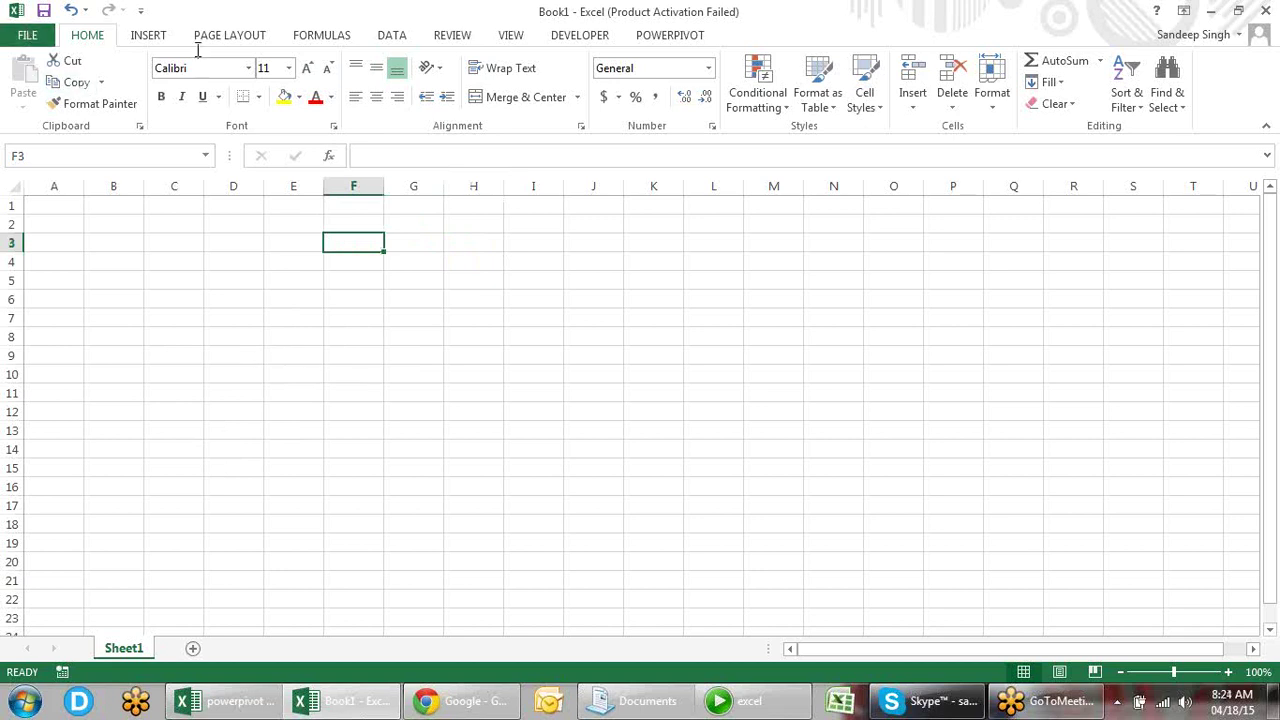
Step: Close the powerpivot workbook, choosing Don't Save
left_click(235, 701)
left_click(1266, 10)
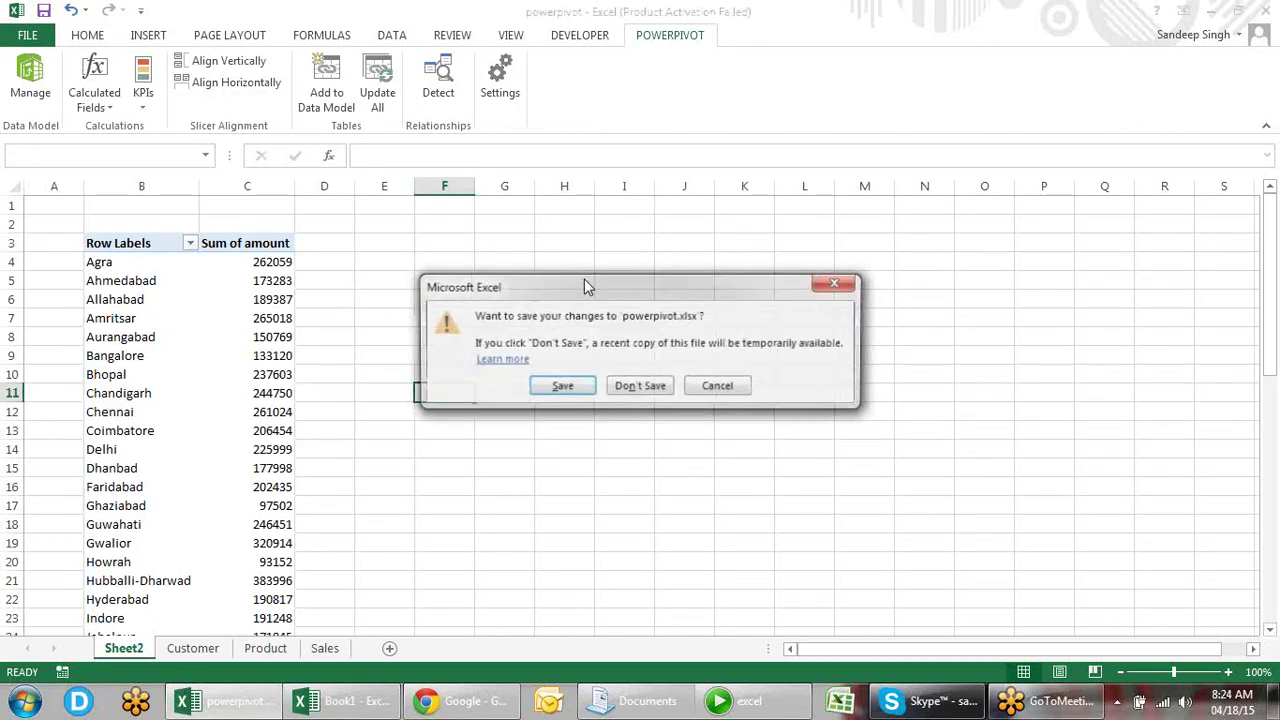
left_click(644, 386)
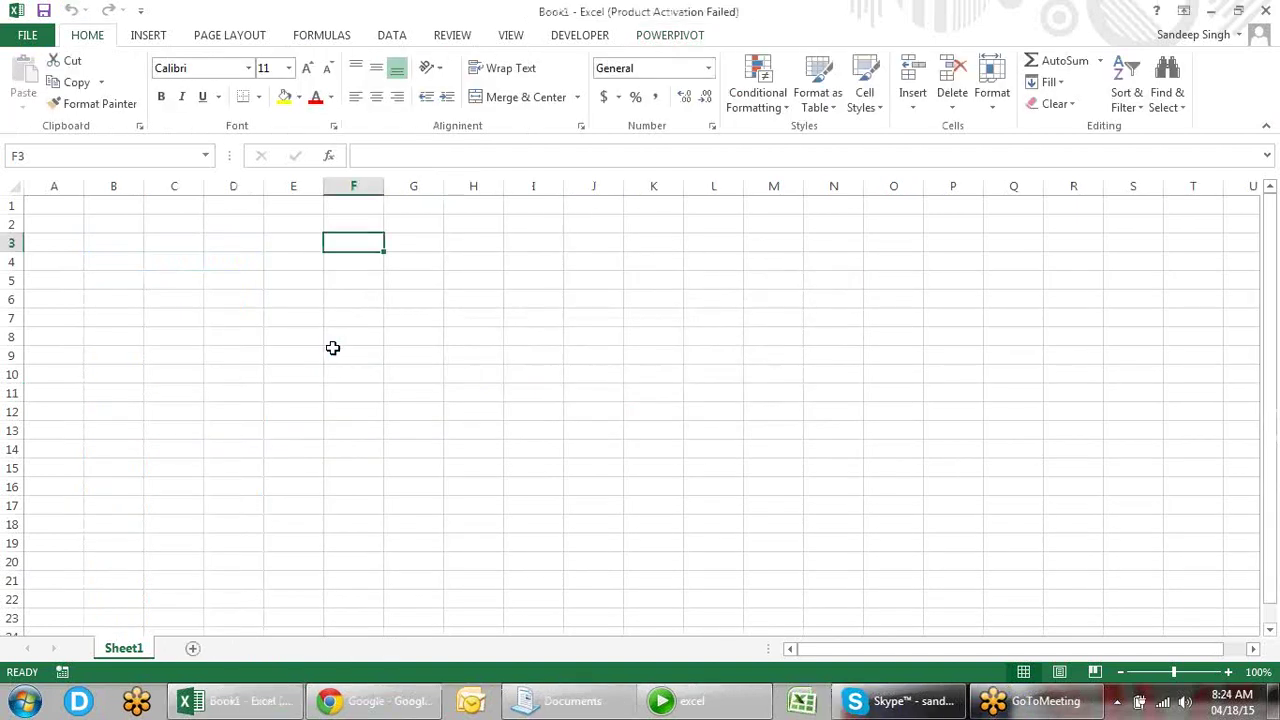
Step: Open Pivot data from E:\excel by dragging it onto the Excel window
left_click(604, 708)
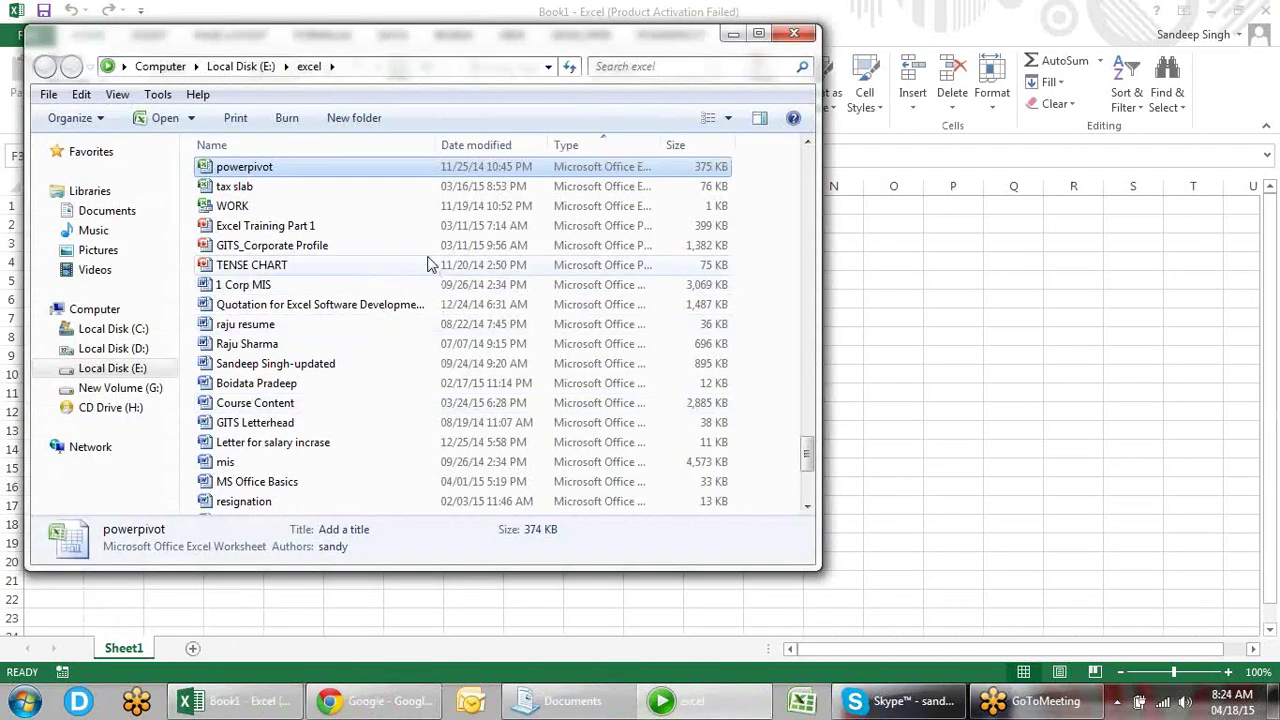
key("p")
key("p")
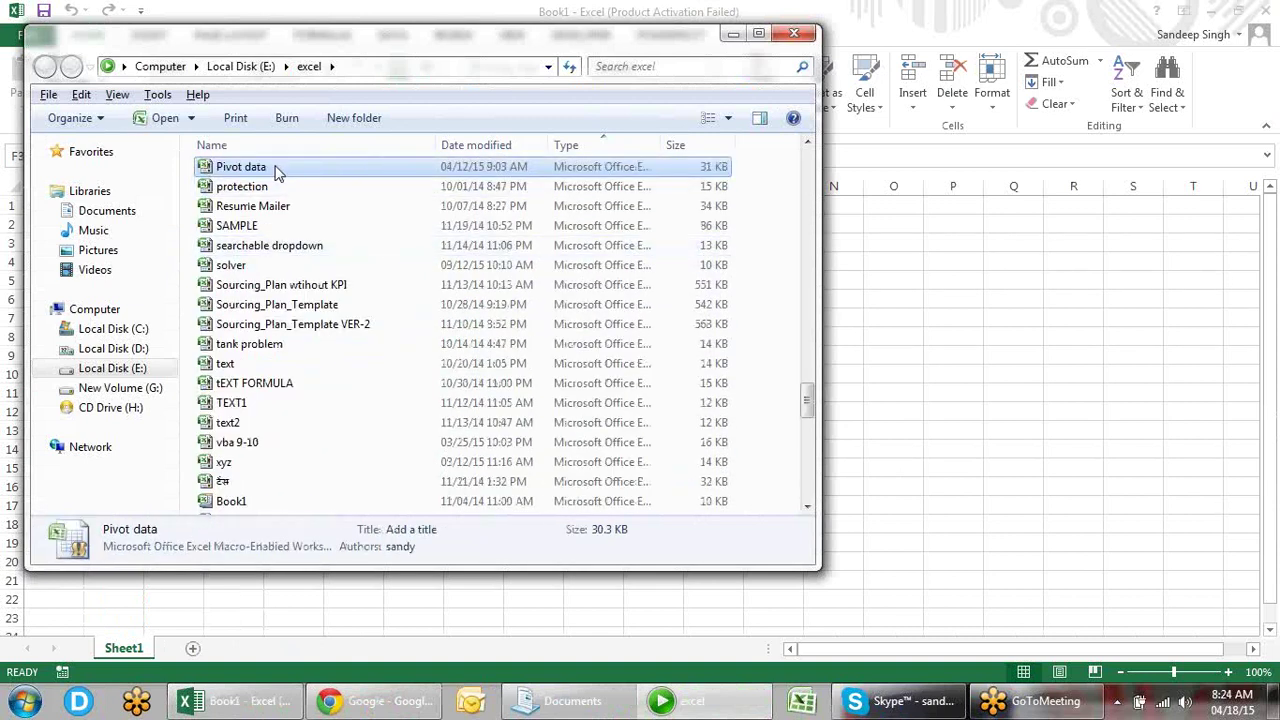
left_click_drag(278, 172, 951, 388)
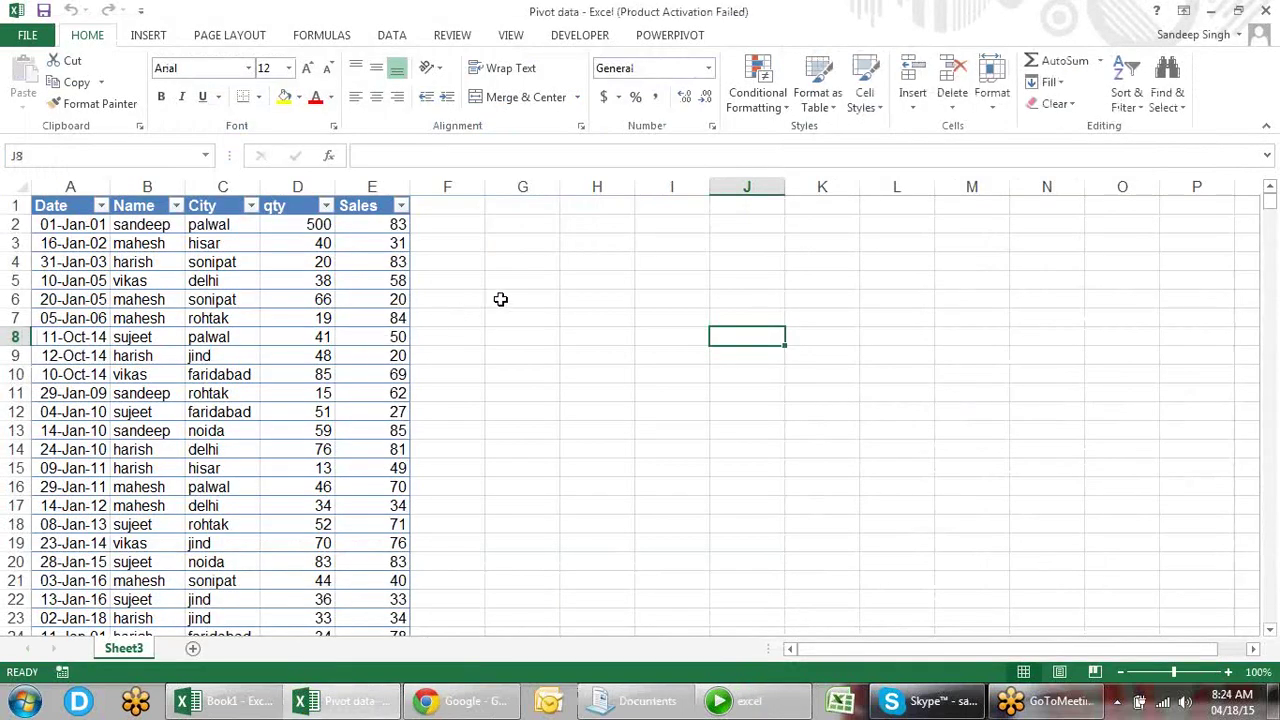
left_click(500, 299)
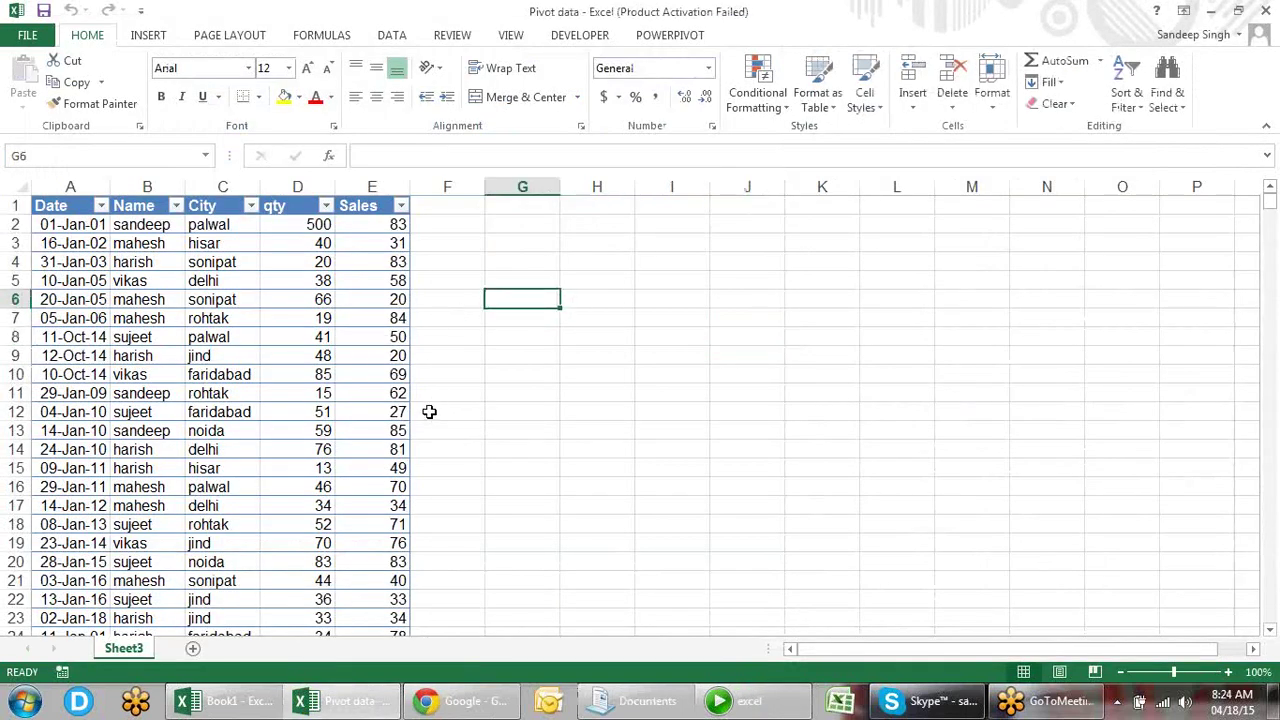
Step: Browse the data table, checking entries like sonipat, mahesh and qty 500
scroll(415, 397, "down", 2)
scroll(415, 397, "down", 7)
scroll(415, 397, "up", 9)
left_click(237, 297)
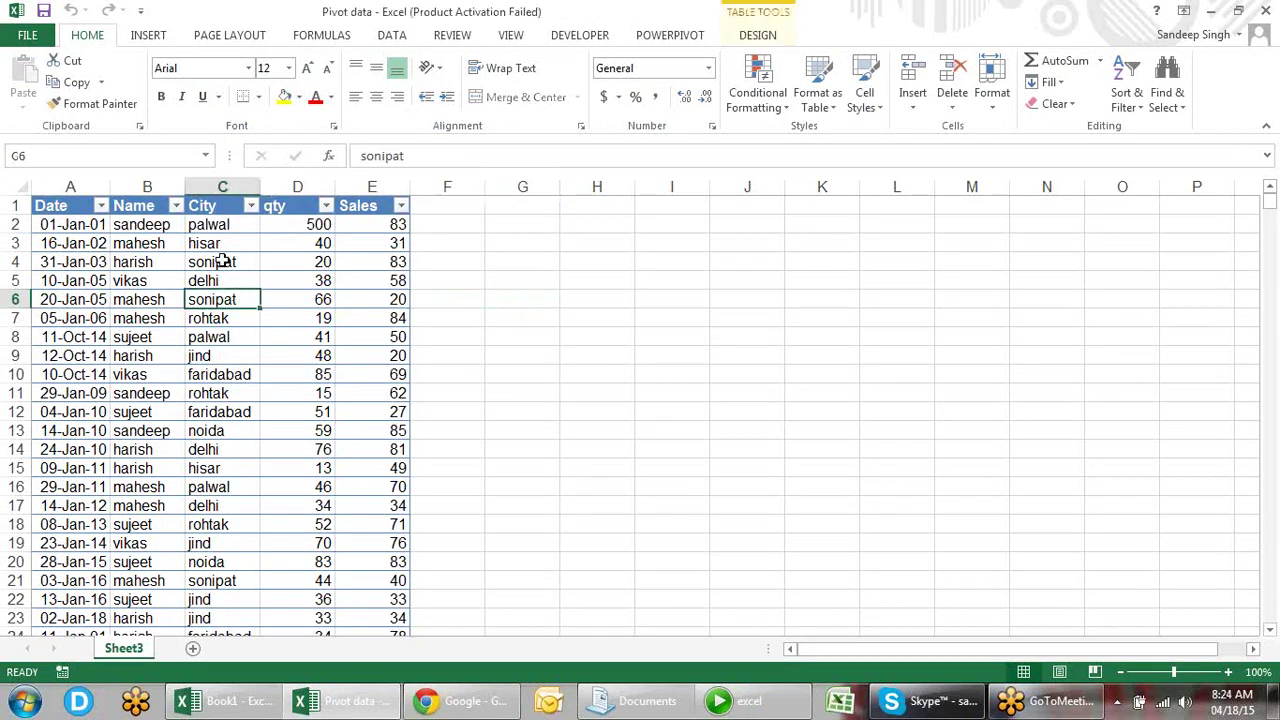
left_click(173, 246)
left_click(286, 230)
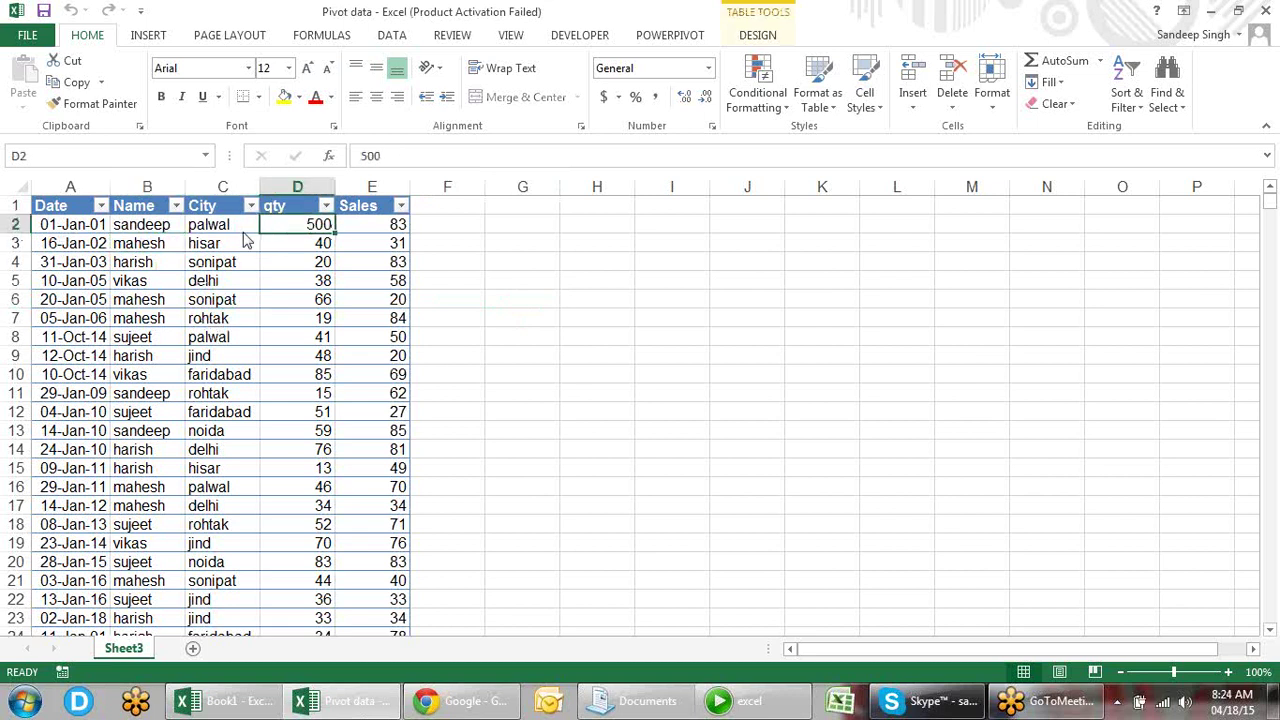
left_click(160, 36)
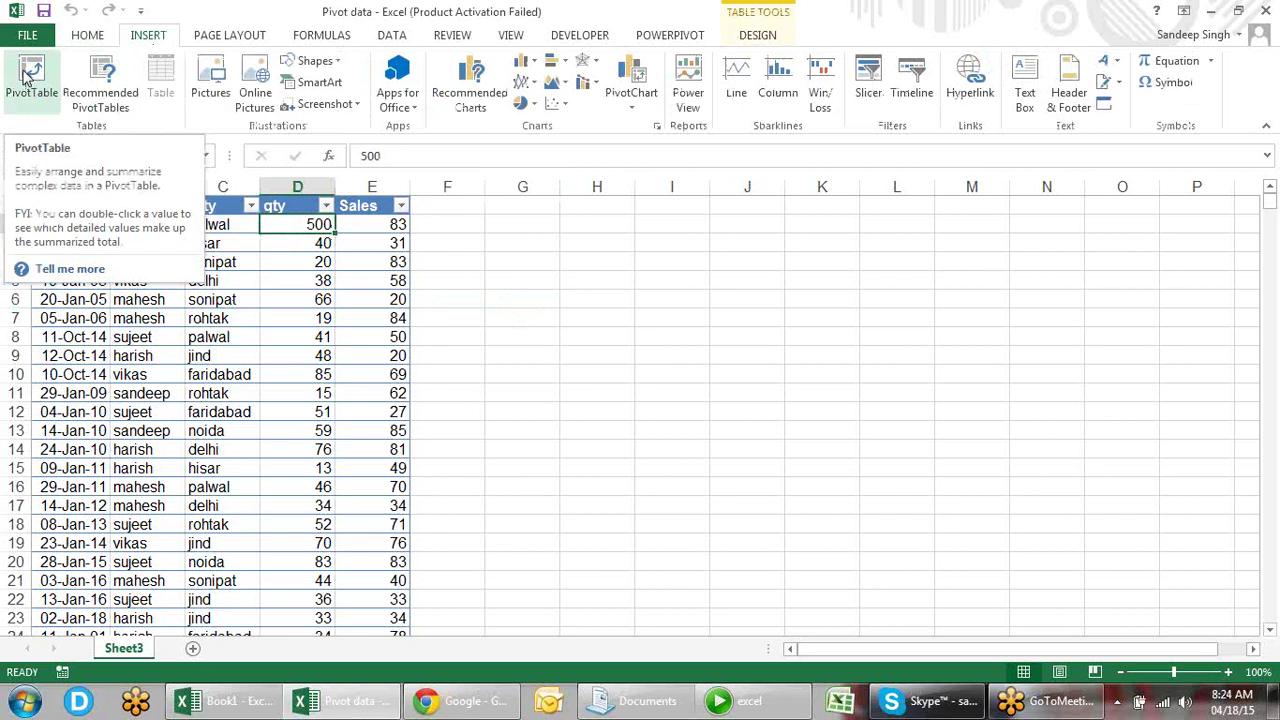
Step: Insert a PivotTable on a new sheet with Name and City rows, summing qty and Sales
left_click(27, 78)
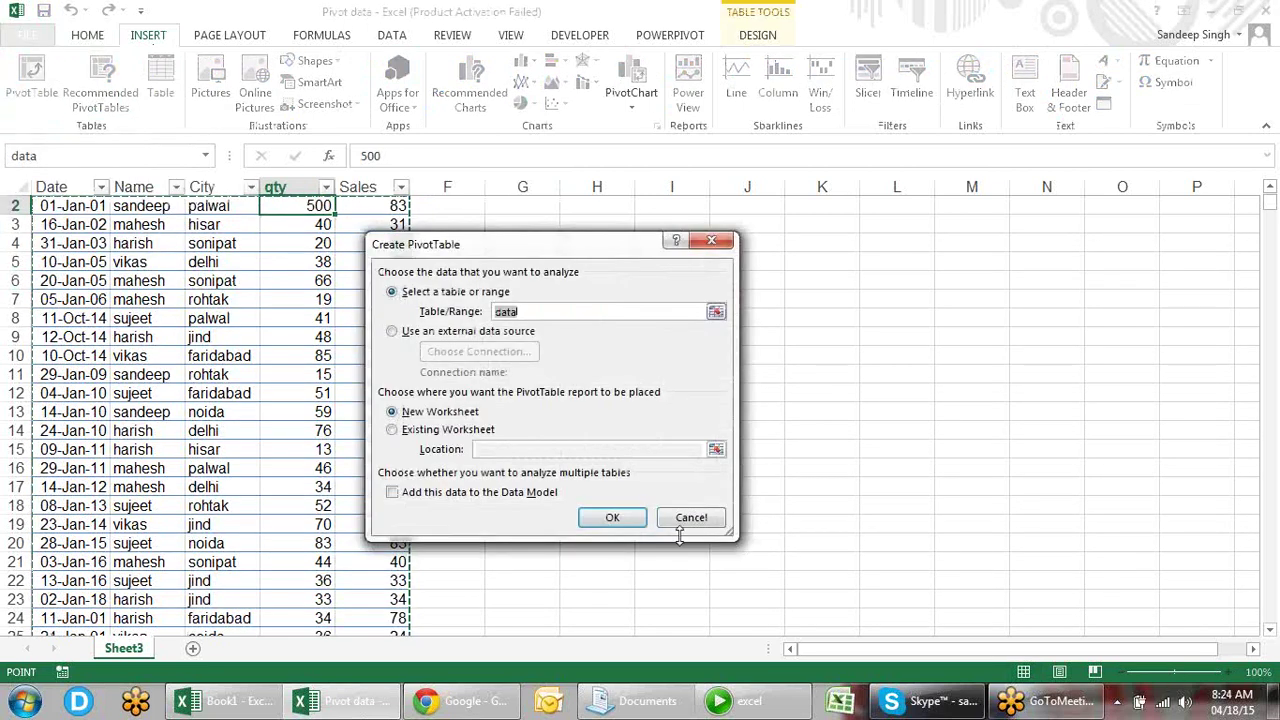
left_click(625, 511)
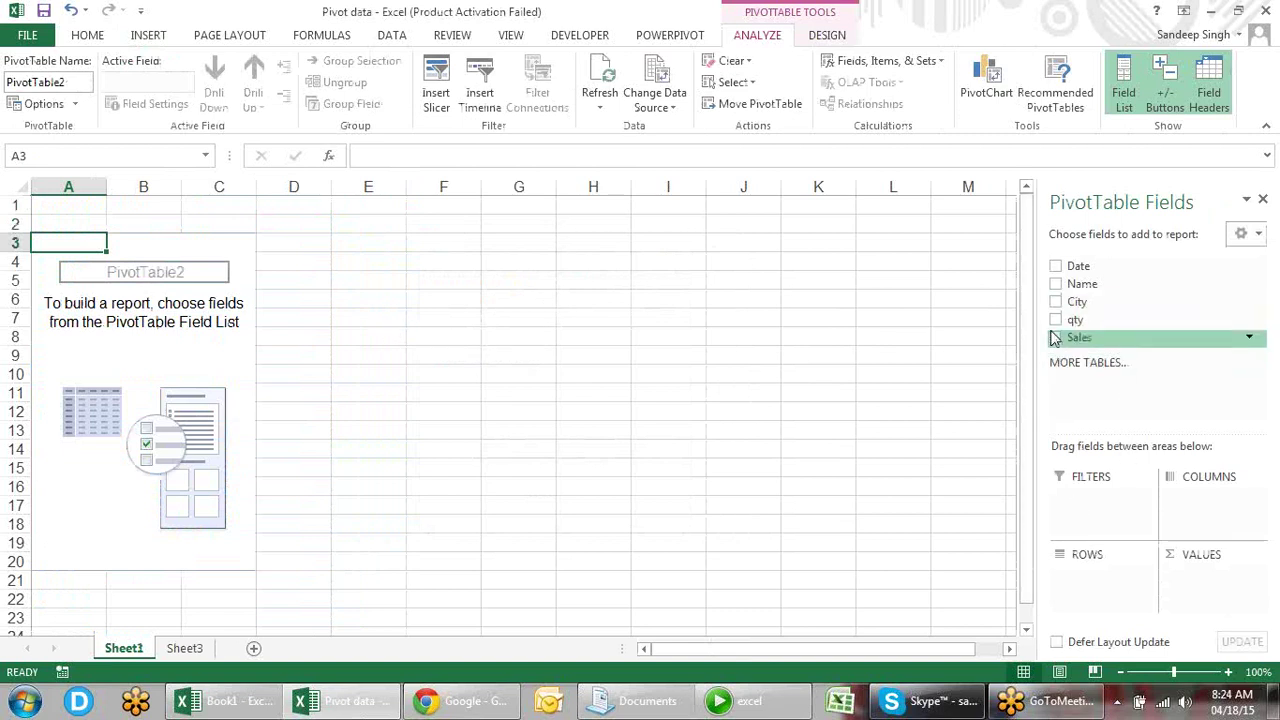
left_click(1056, 266)
left_click(1056, 284)
left_click(1056, 302)
left_click(1056, 320)
left_click(1056, 338)
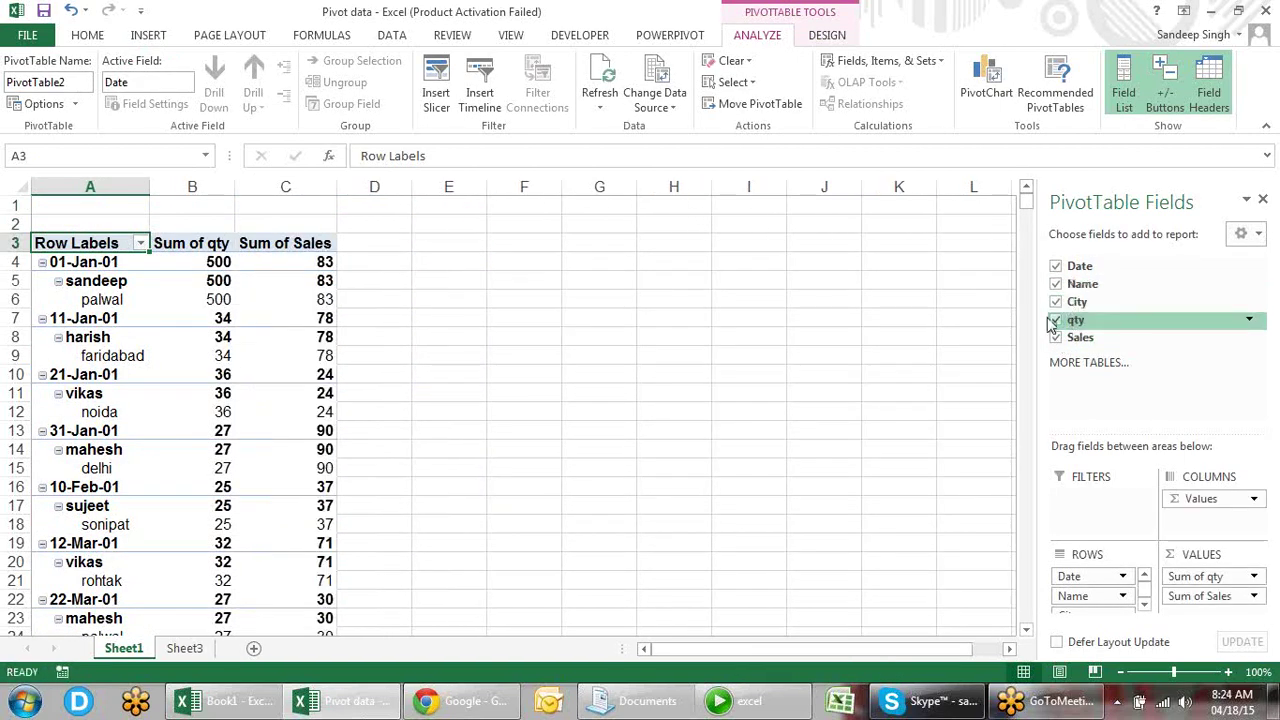
left_click(1056, 266)
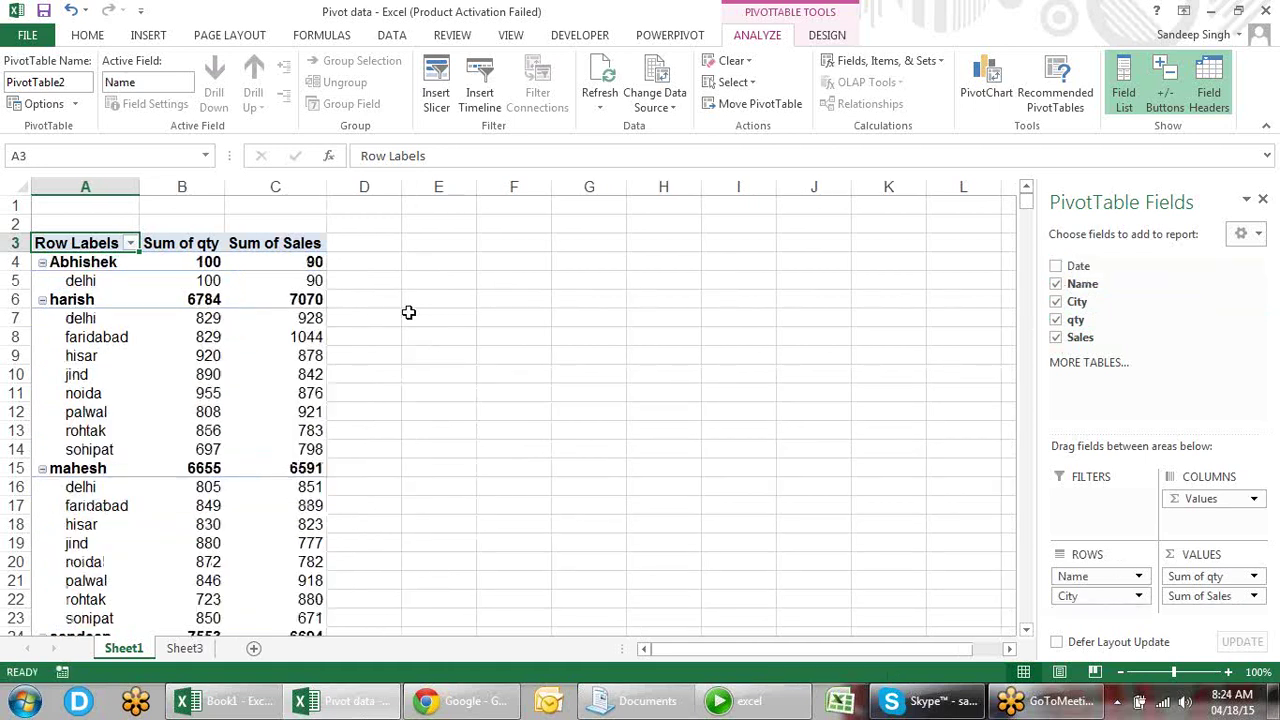
Step: Review the pivot's totals, such as faridabad Sales 1044, and its DESIGN and ANALYZE options
scroll(296, 291, "down", 1)
scroll(296, 291, "up", 1)
left_click(292, 337)
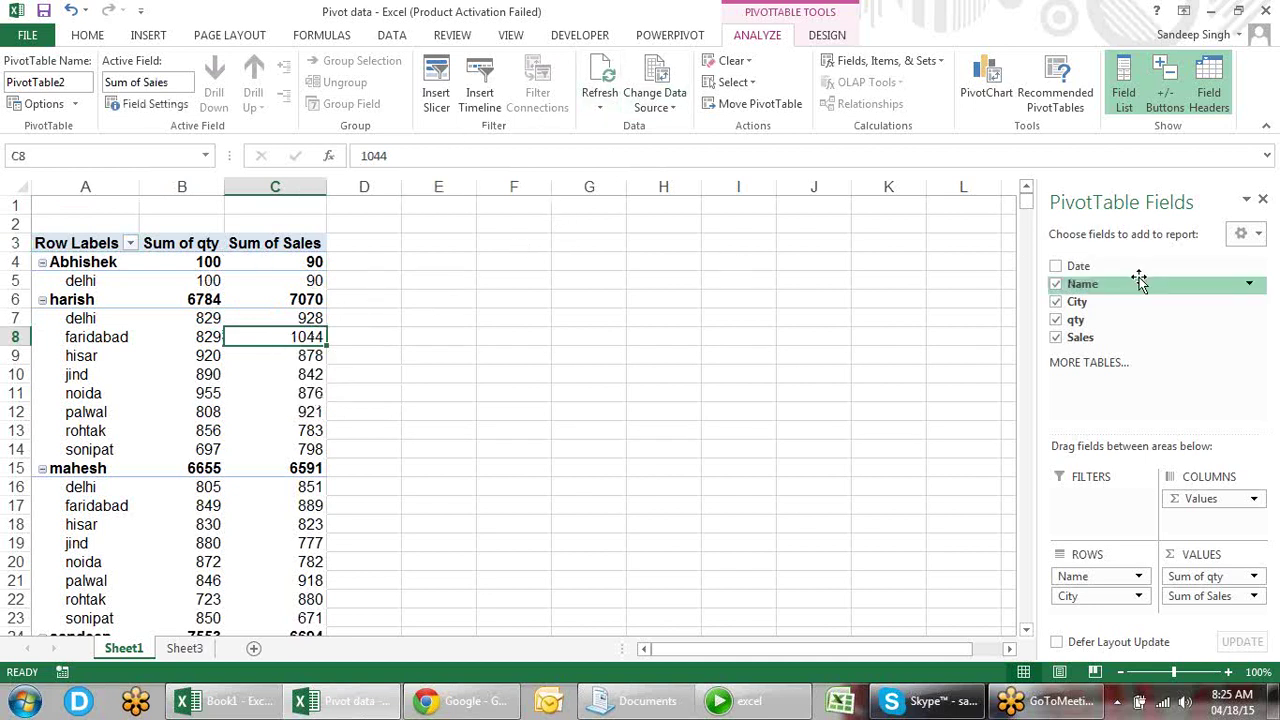
left_click(836, 36)
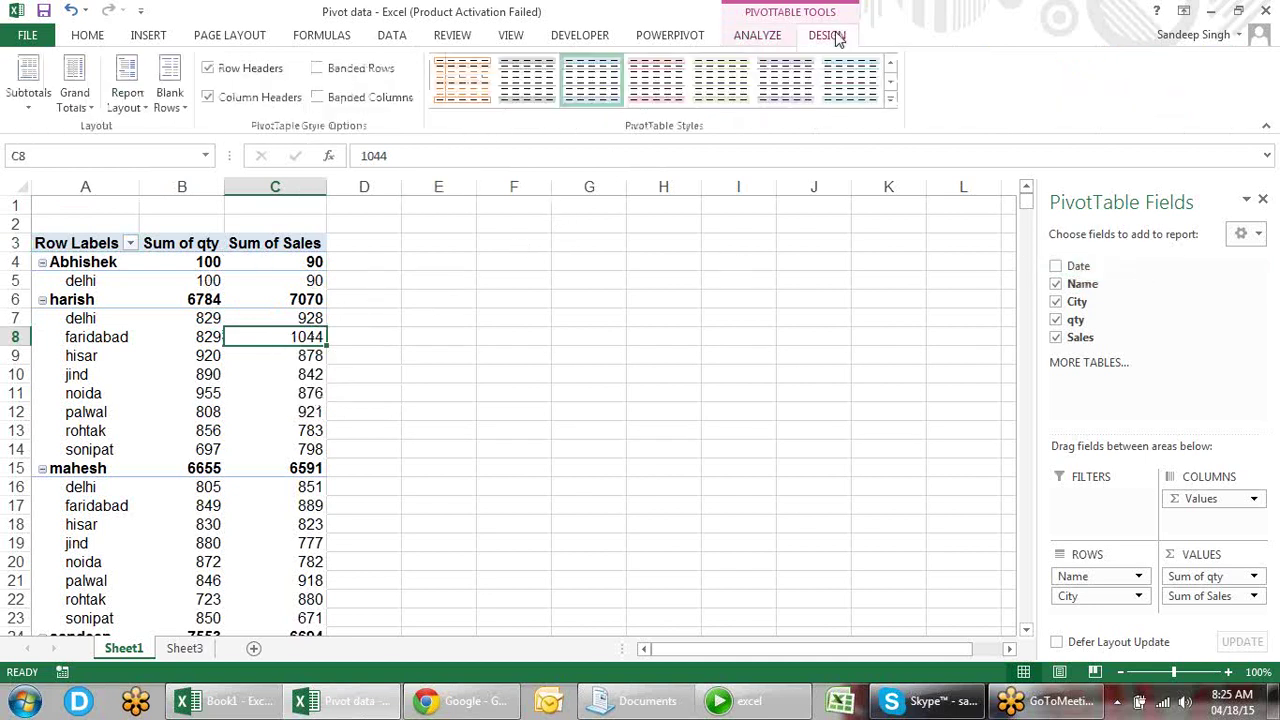
left_click(778, 40)
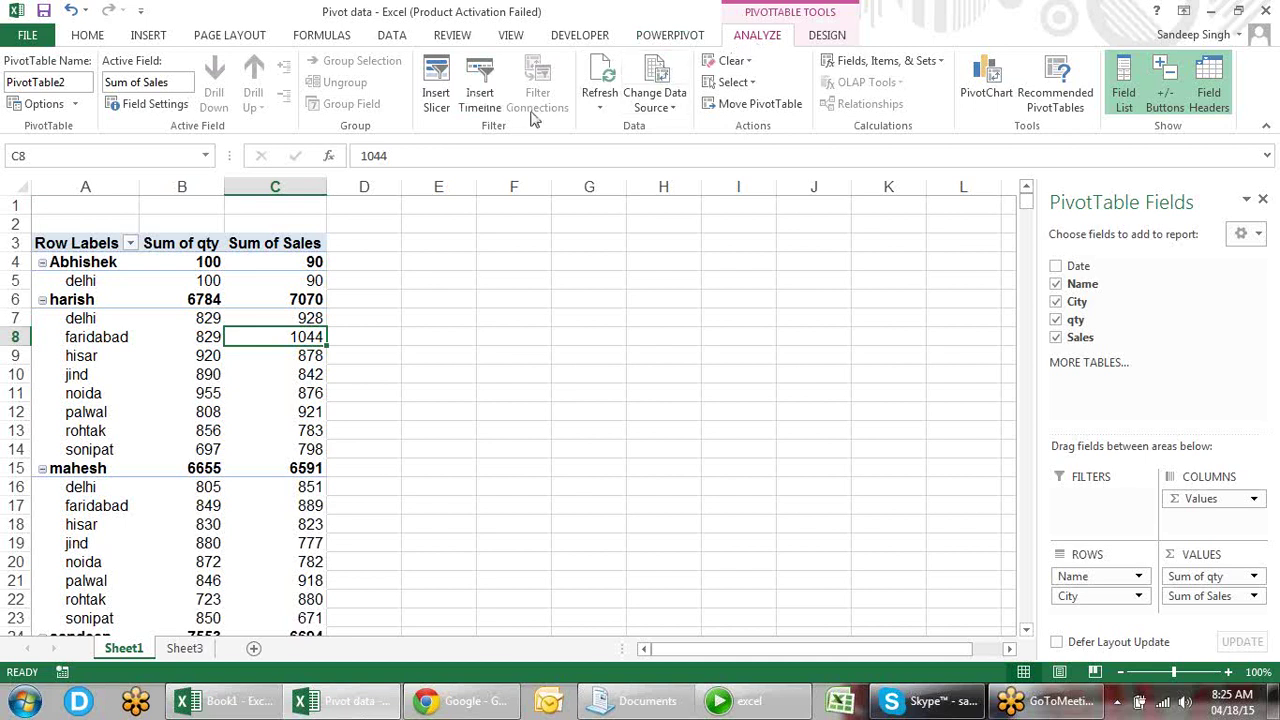
Step: Insert a Date timeline, move it up beside the PivotTable, and widen it to 6.84 inches
left_click(481, 93)
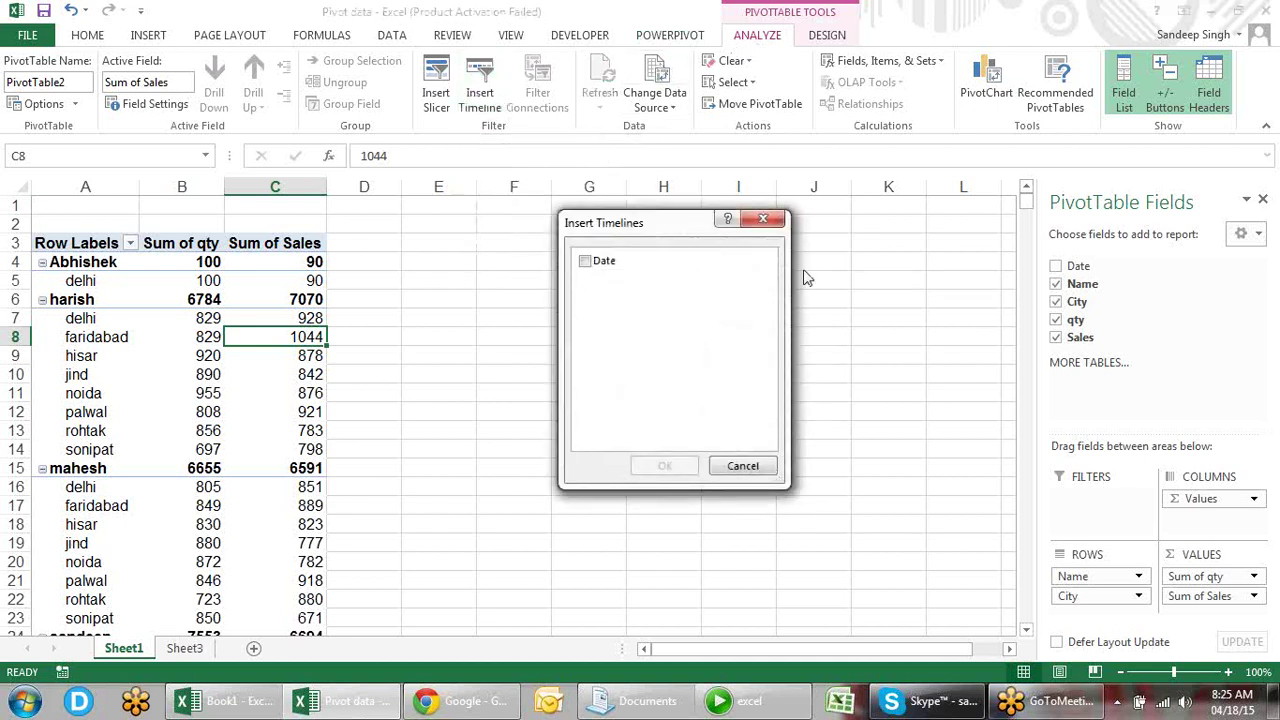
left_click(586, 262)
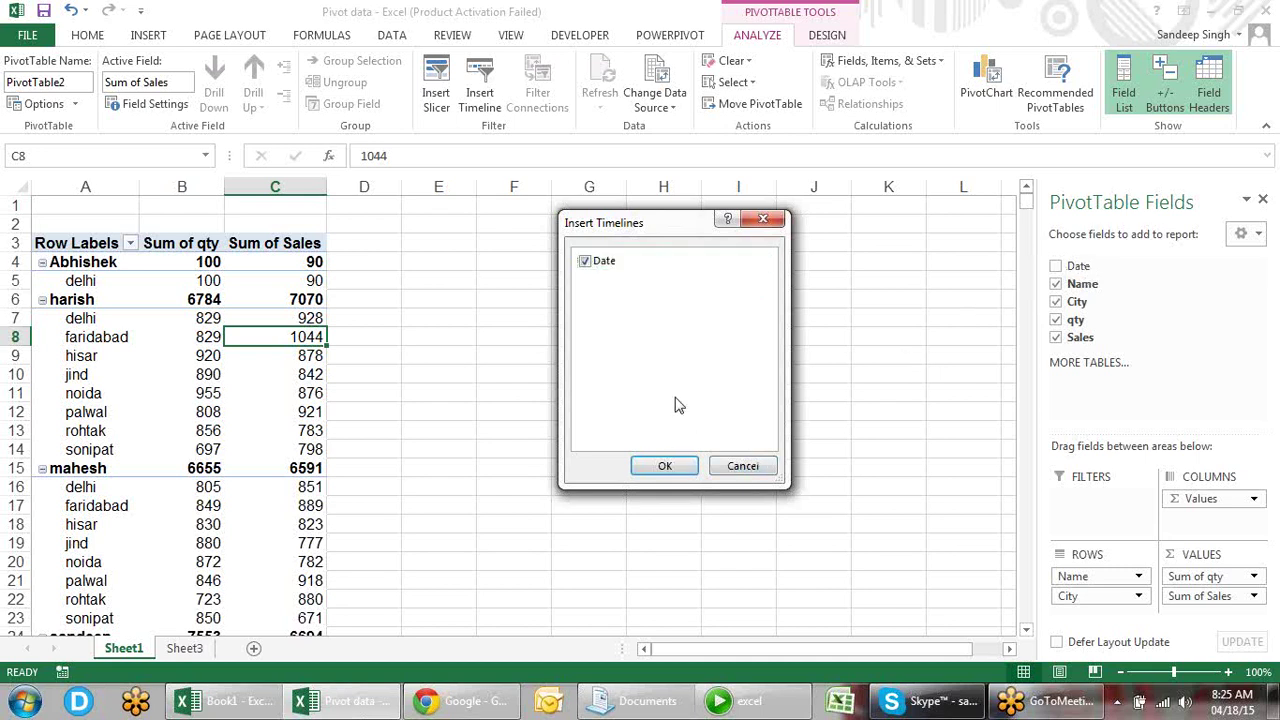
left_click(666, 465)
left_click(571, 354)
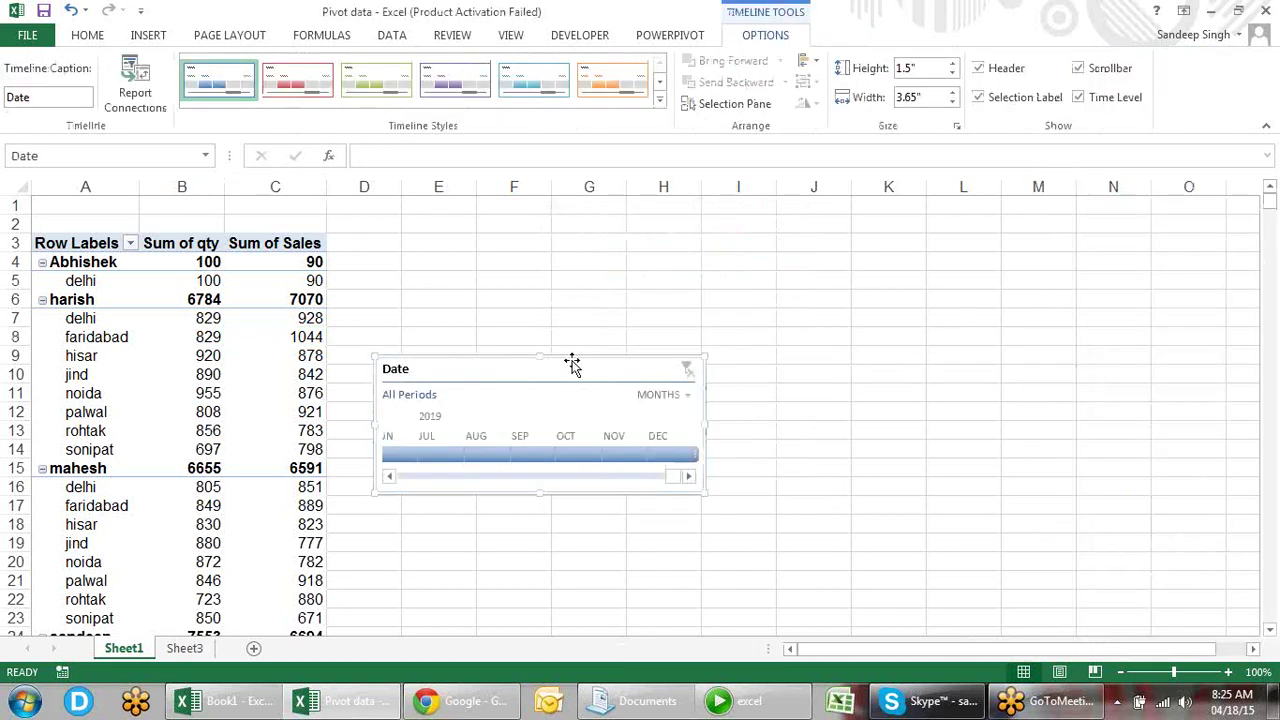
left_click_drag(580, 357, 641, 209)
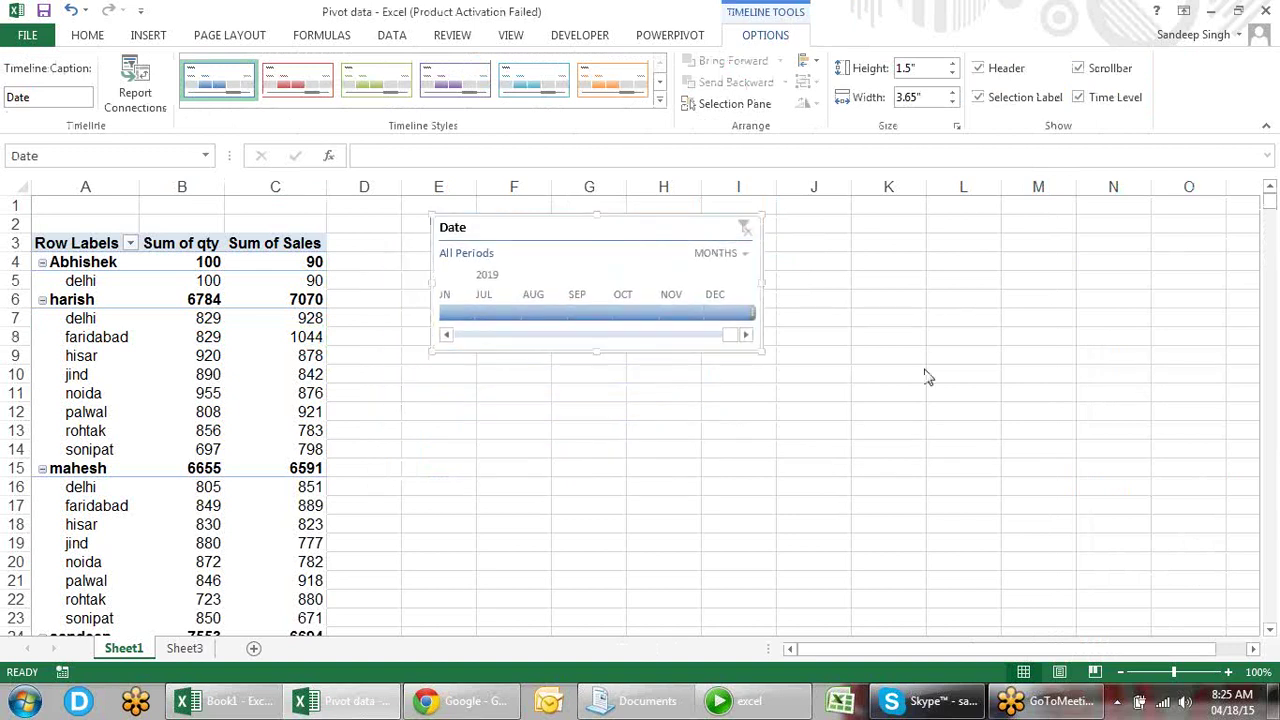
left_click_drag(762, 349, 1046, 360)
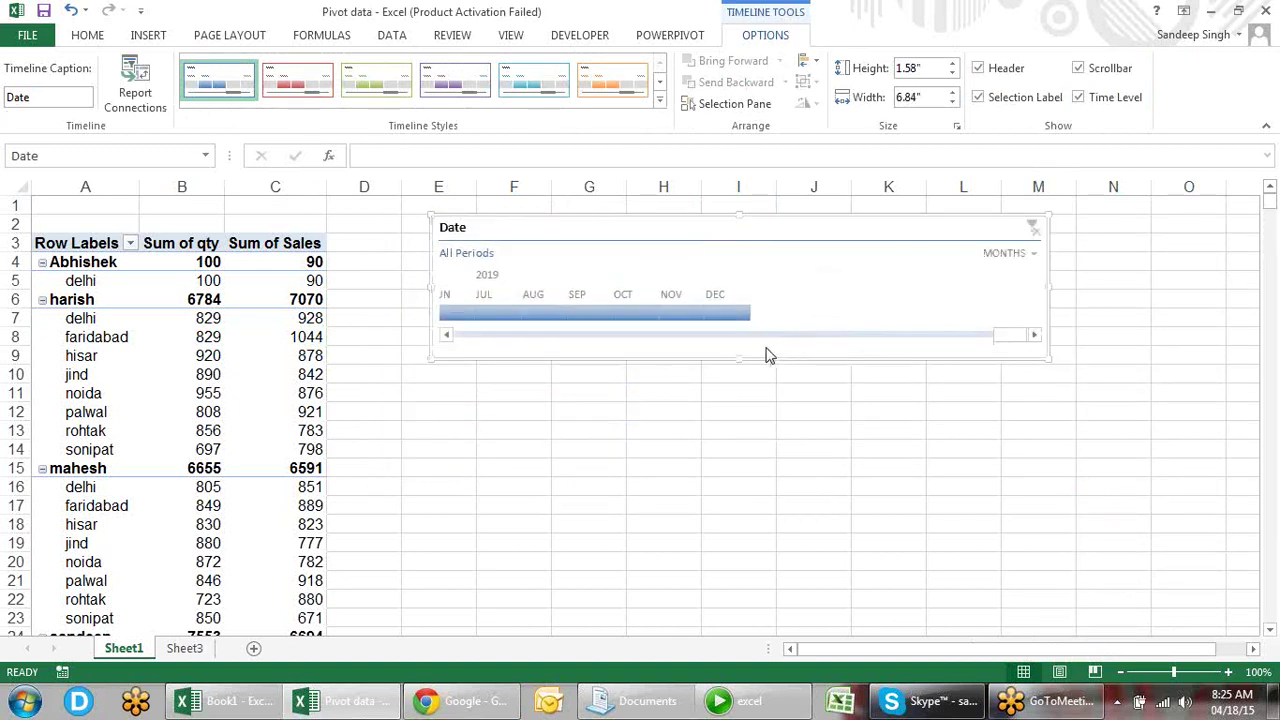
Step: Scroll the timeline back and select the months Oct 2018 through Jul 2019
left_click(447, 338)
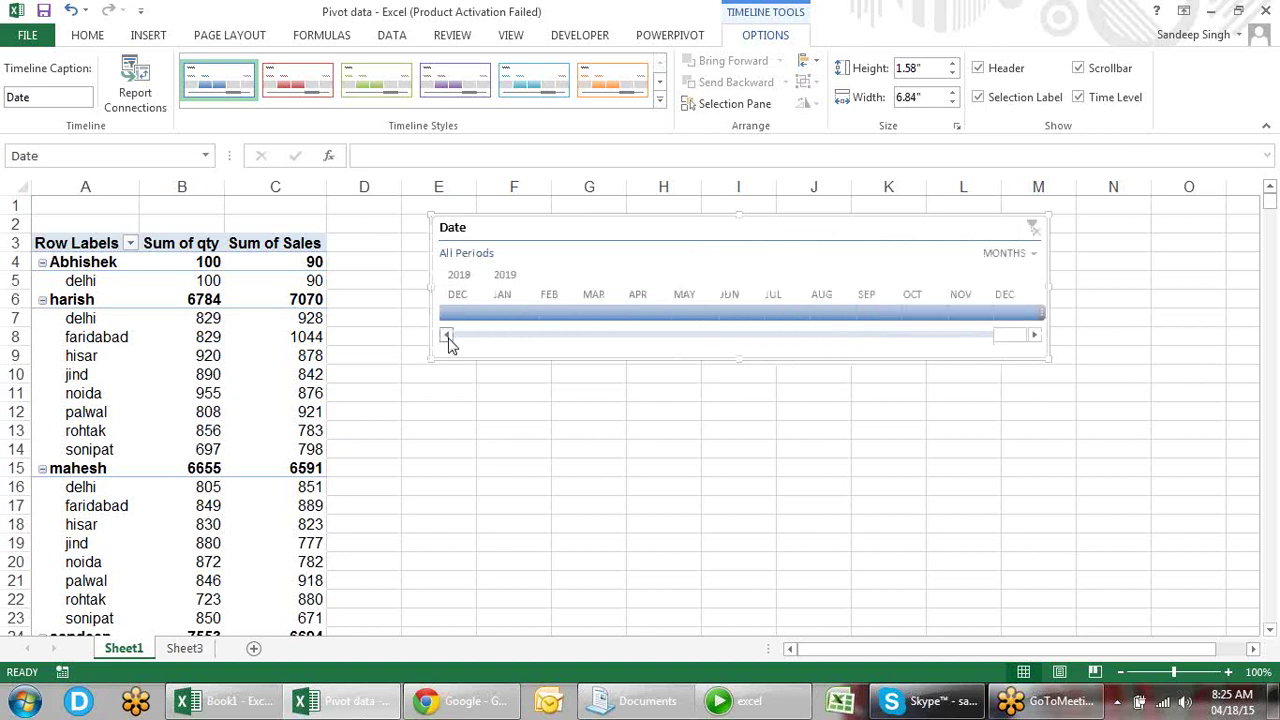
left_click(447, 338)
left_click(447, 338)
left_click(447, 338)
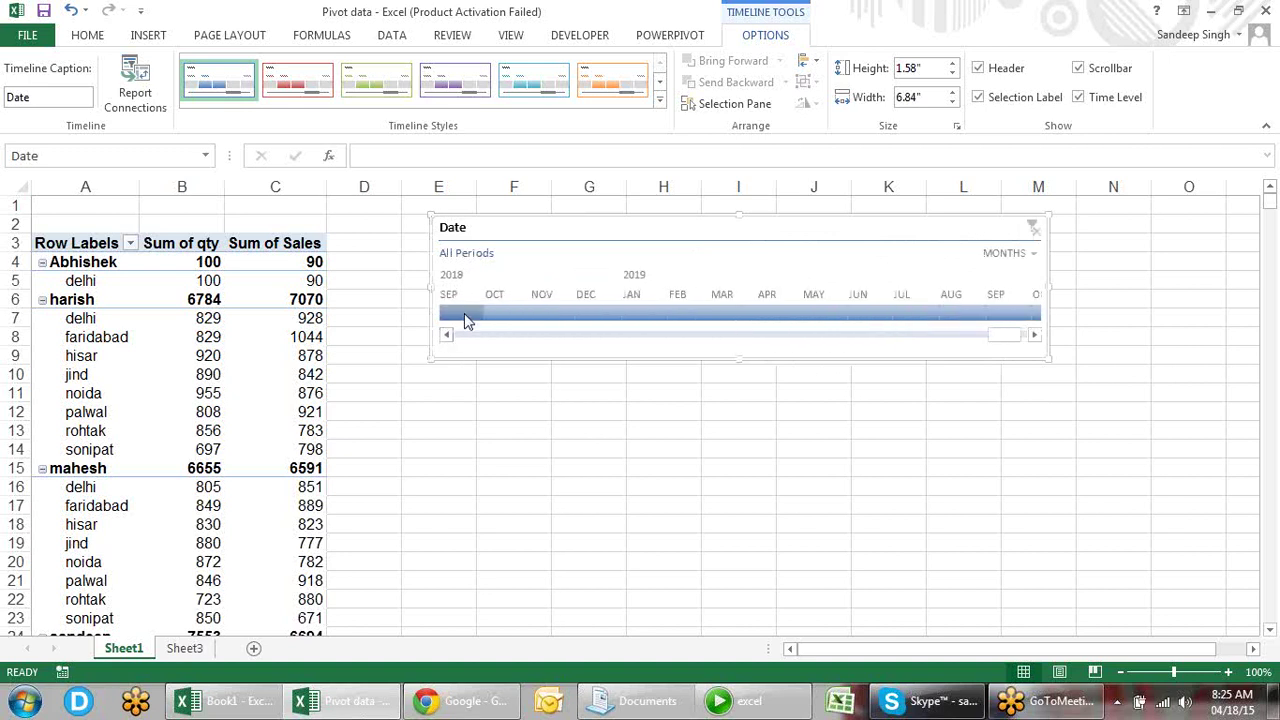
left_click(464, 316)
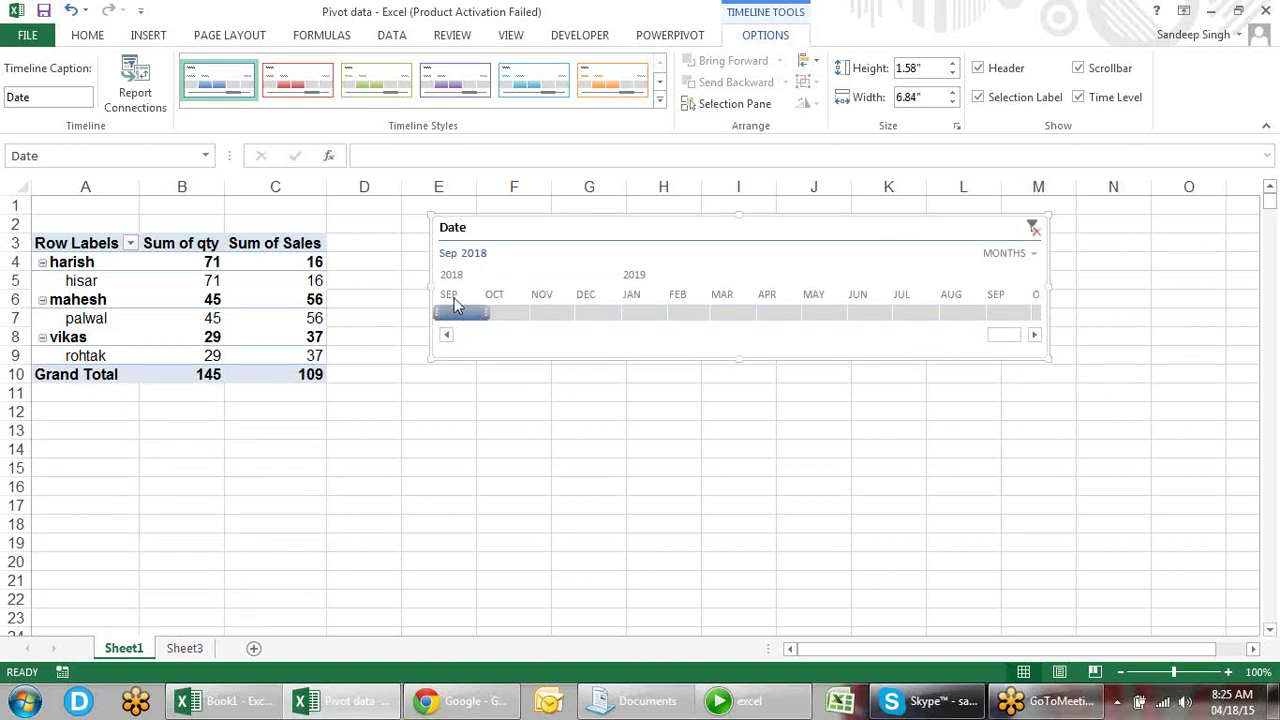
left_click(505, 312)
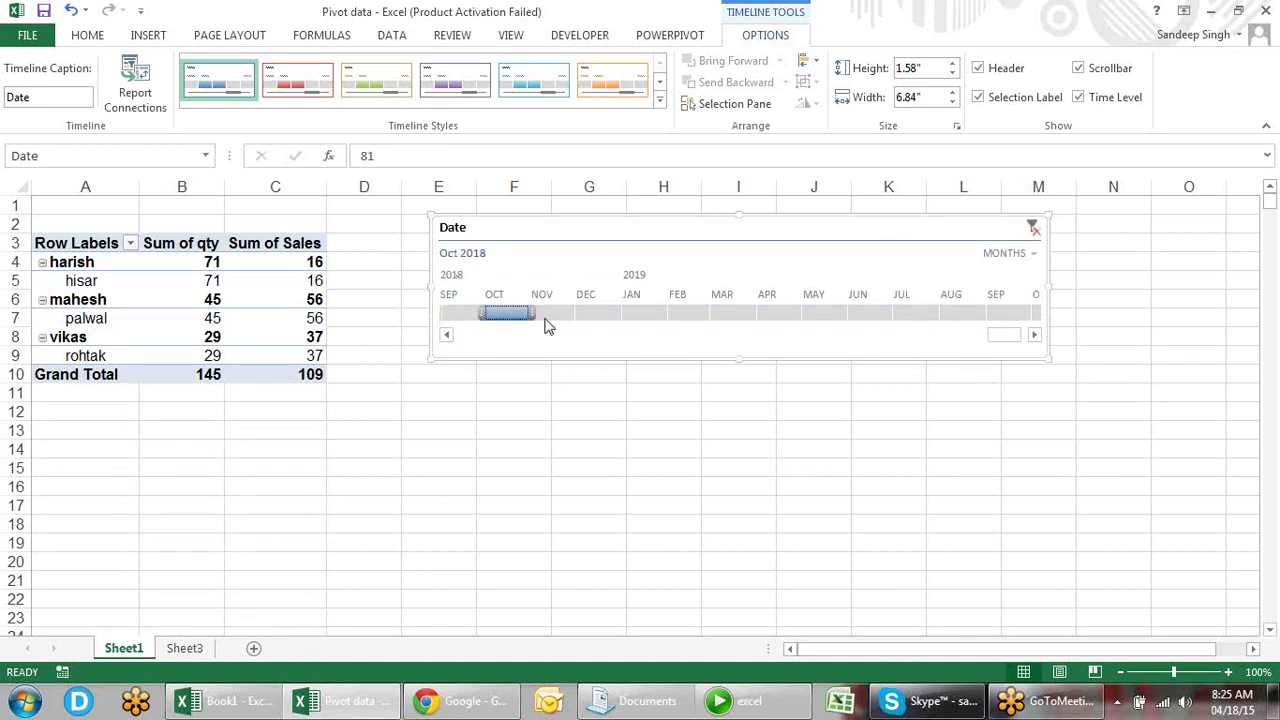
left_click_drag(549, 312, 708, 318)
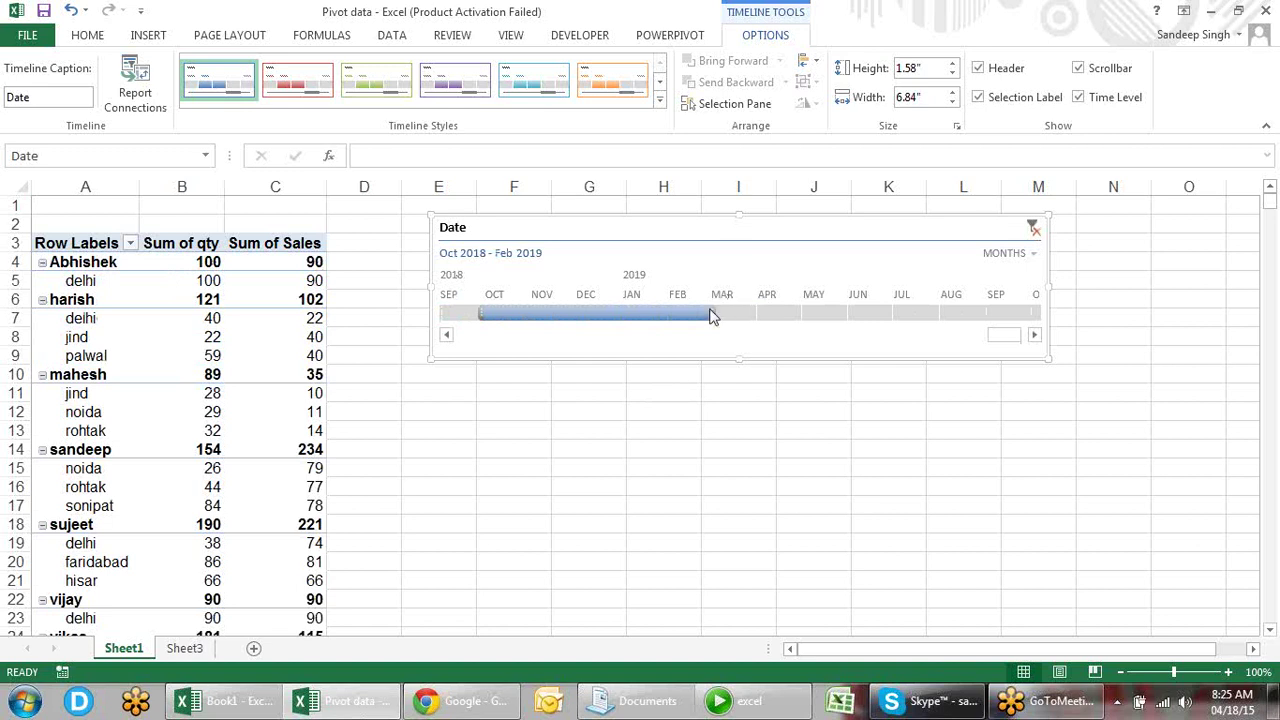
left_click_drag(781, 314, 932, 324)
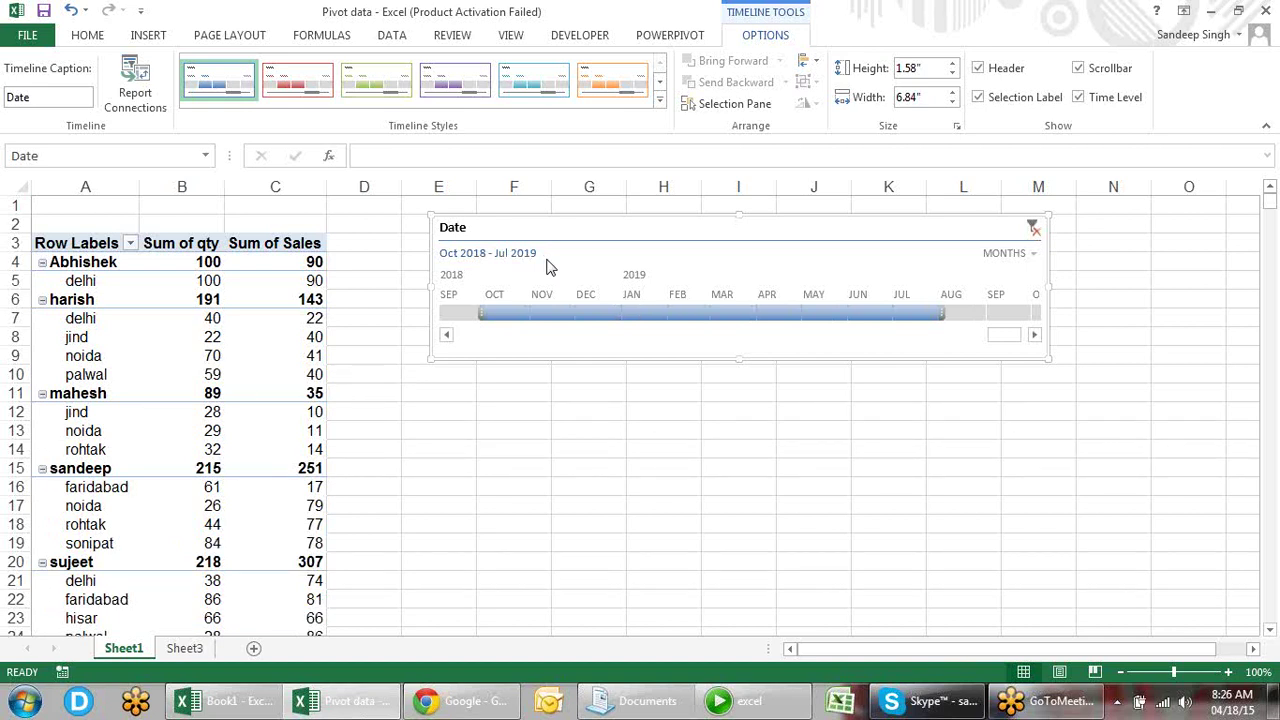
left_click(1032, 256)
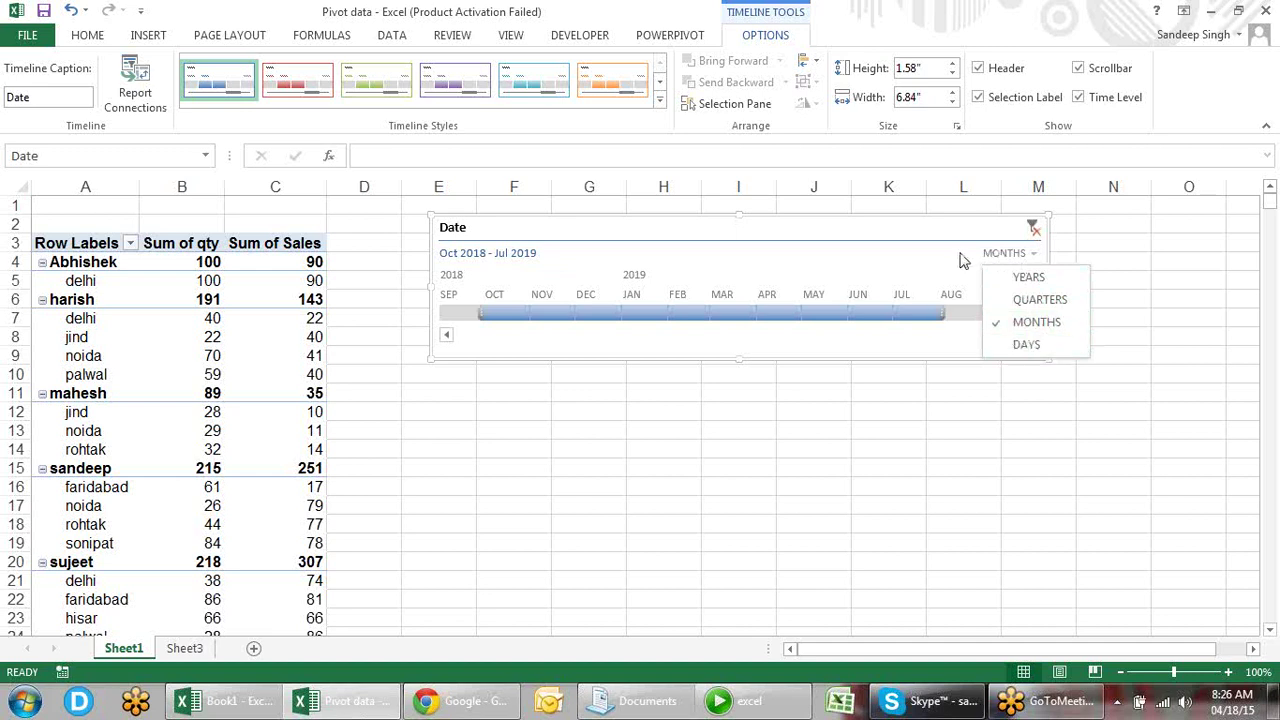
Step: Filter the timeline by YEARS to 2013–2016, then by QUARTERS across 2012
left_click(1020, 255)
left_click(1024, 258)
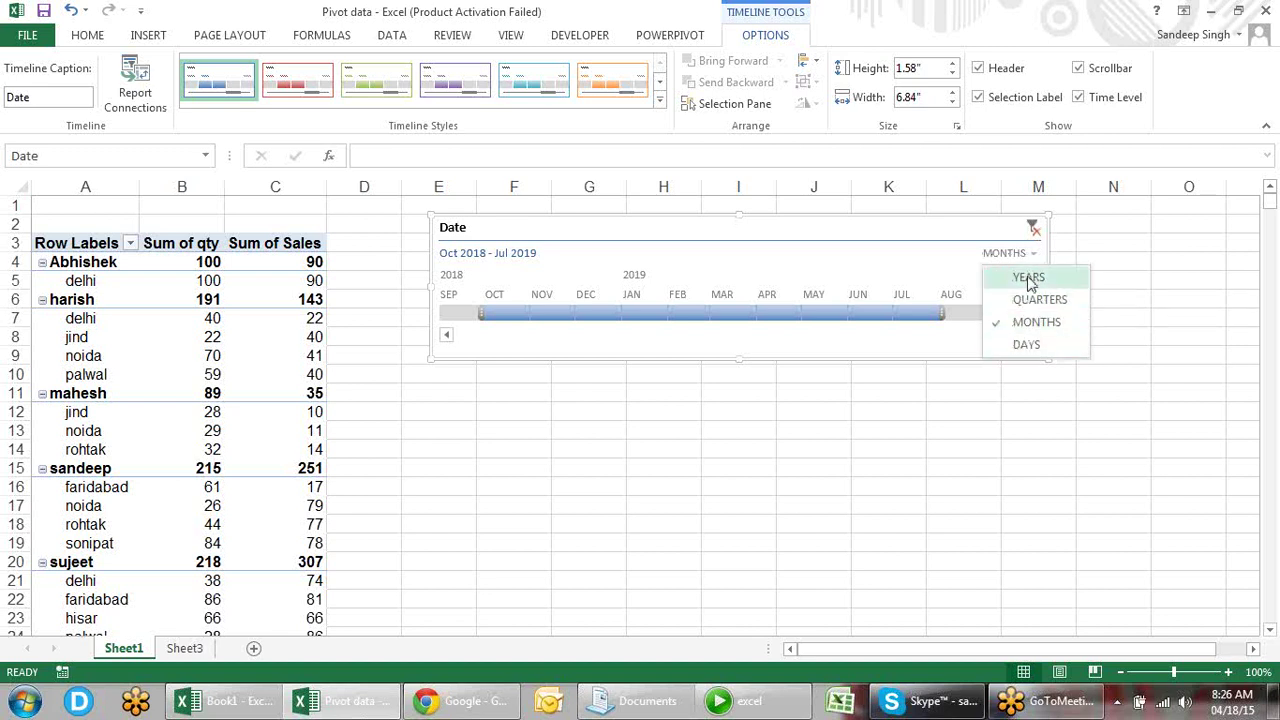
left_click(1029, 278)
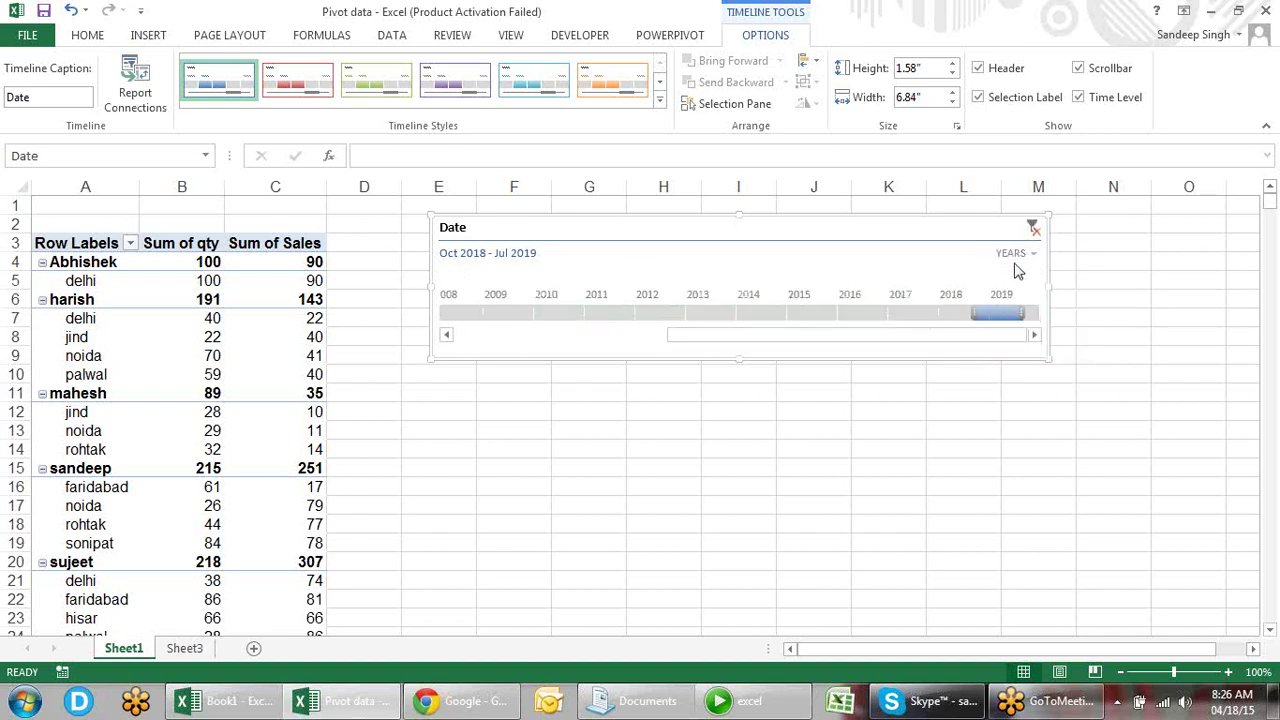
left_click_drag(503, 310, 891, 314)
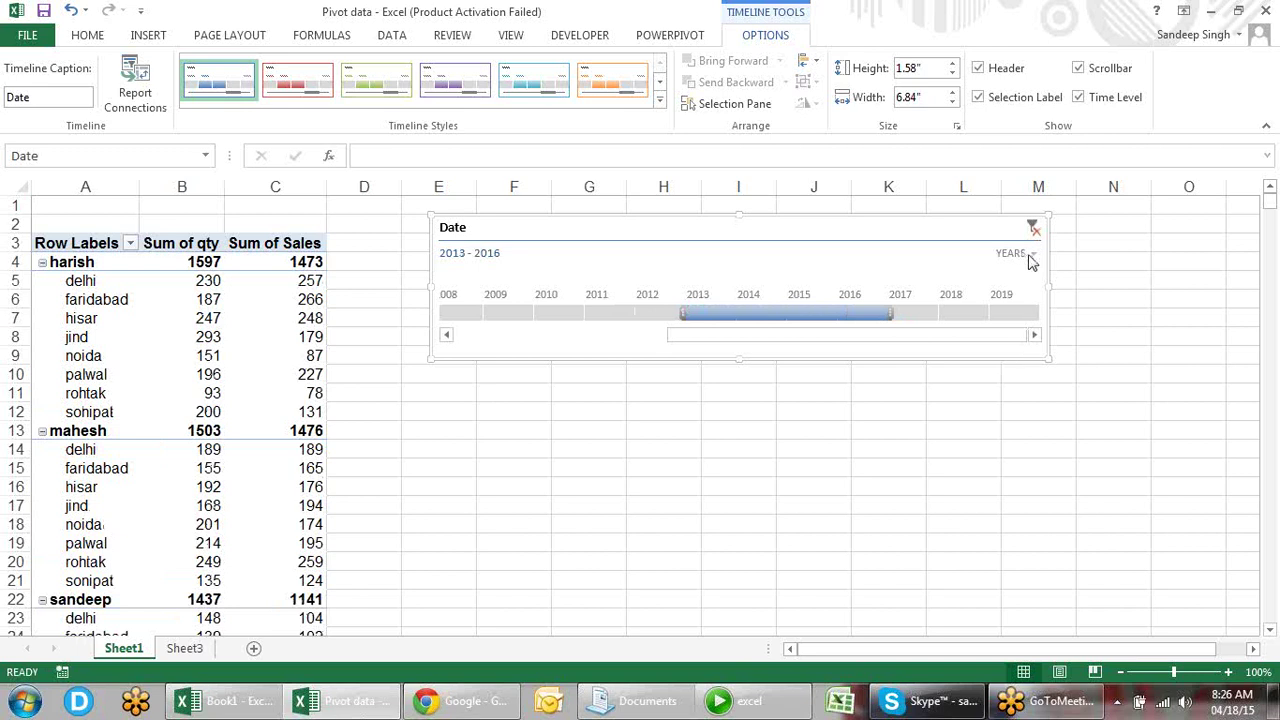
left_click(1031, 254)
left_click(1040, 298)
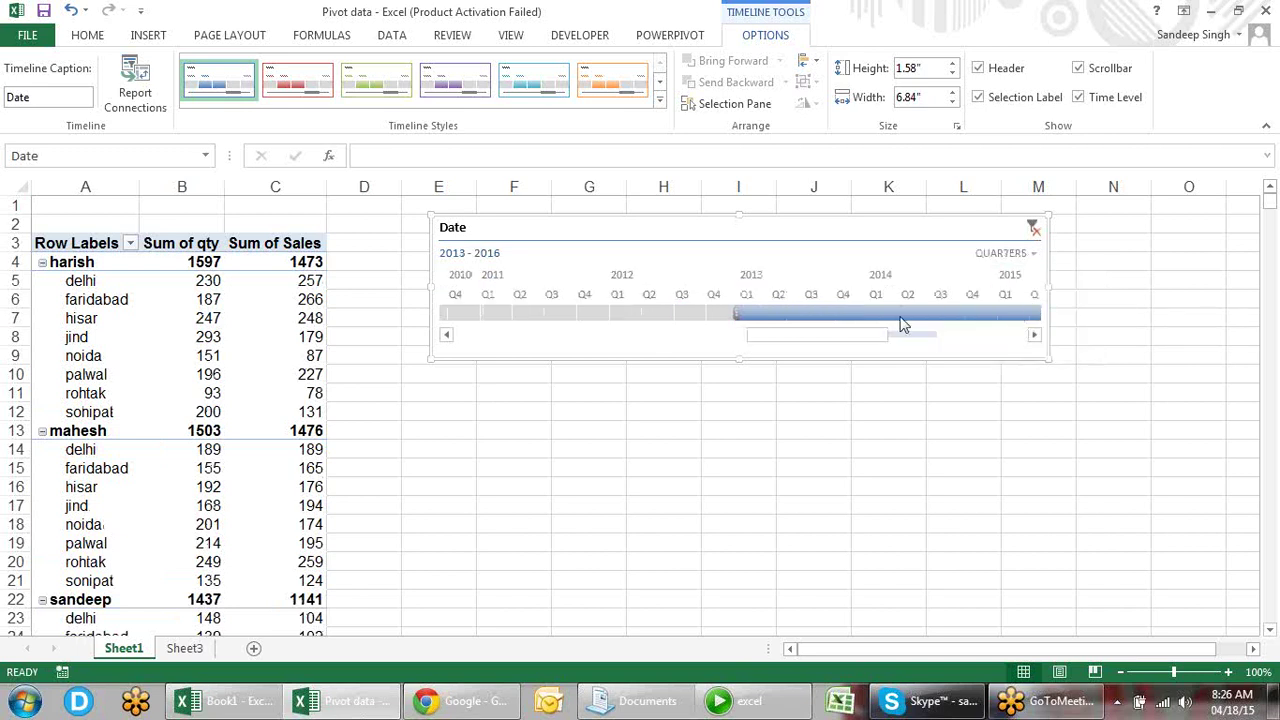
left_click(586, 314)
left_click_drag(586, 314, 744, 314)
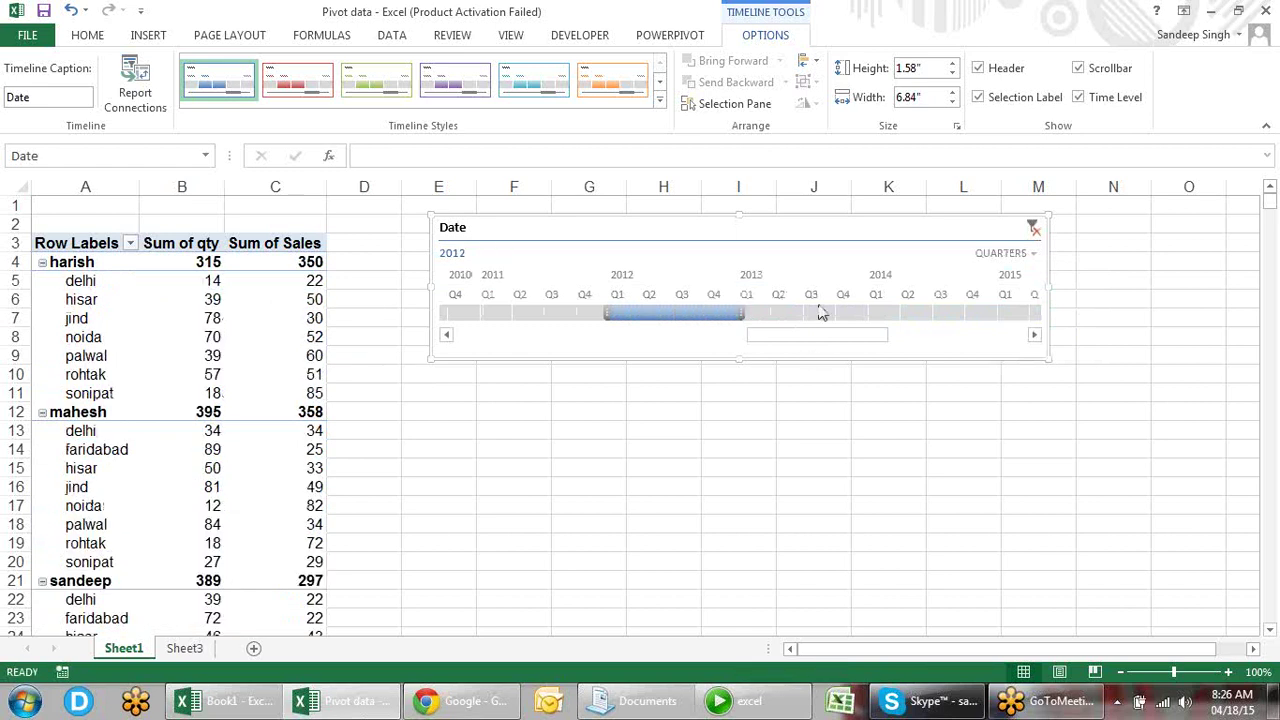
Step: Switch to DAYS, select Dec 30, 2011 to Jan 6, 2012, then clear the date filter
left_click(1032, 254)
left_click(1021, 343)
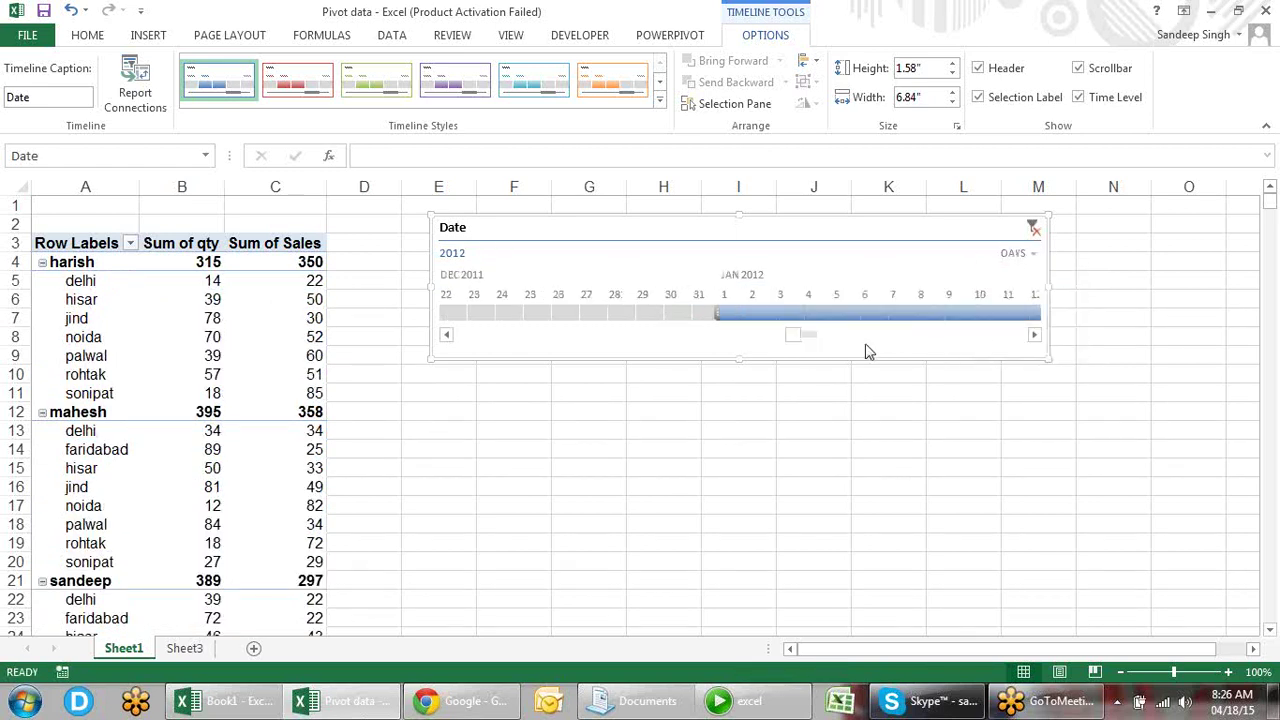
left_click(637, 312)
left_click(675, 312)
mouse_move(675, 310)
left_mouse_down()
mouse_move(865, 318)
mouse_move(662, 316)
left_mouse_up()
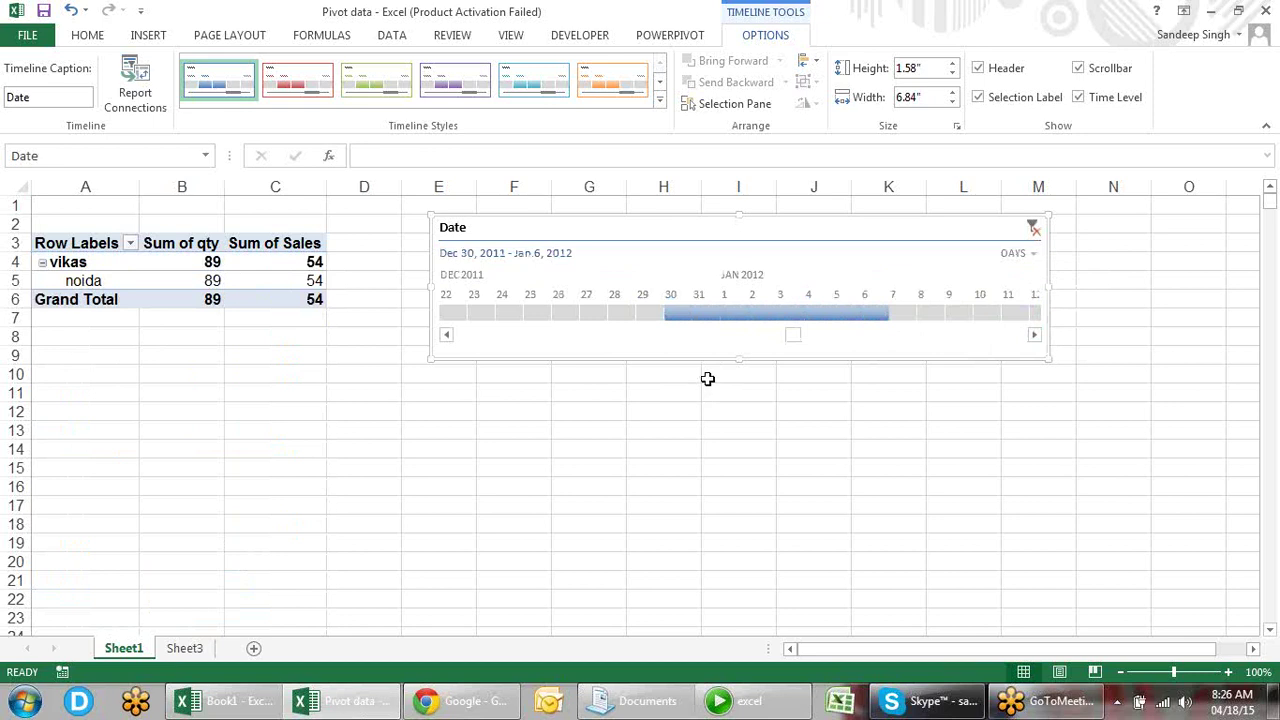
left_click(1034, 231)
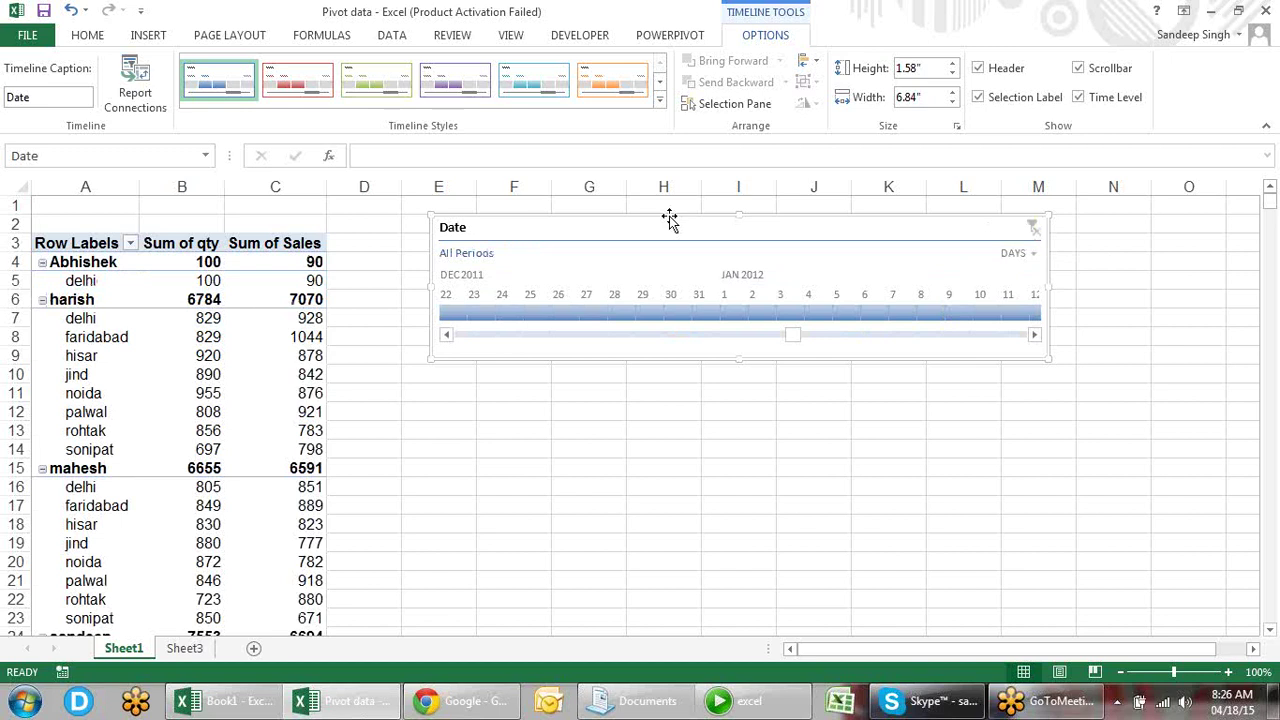
Step: Delete the Date timeline, then view the PivotTable Design and Analyze options
key("Delete")
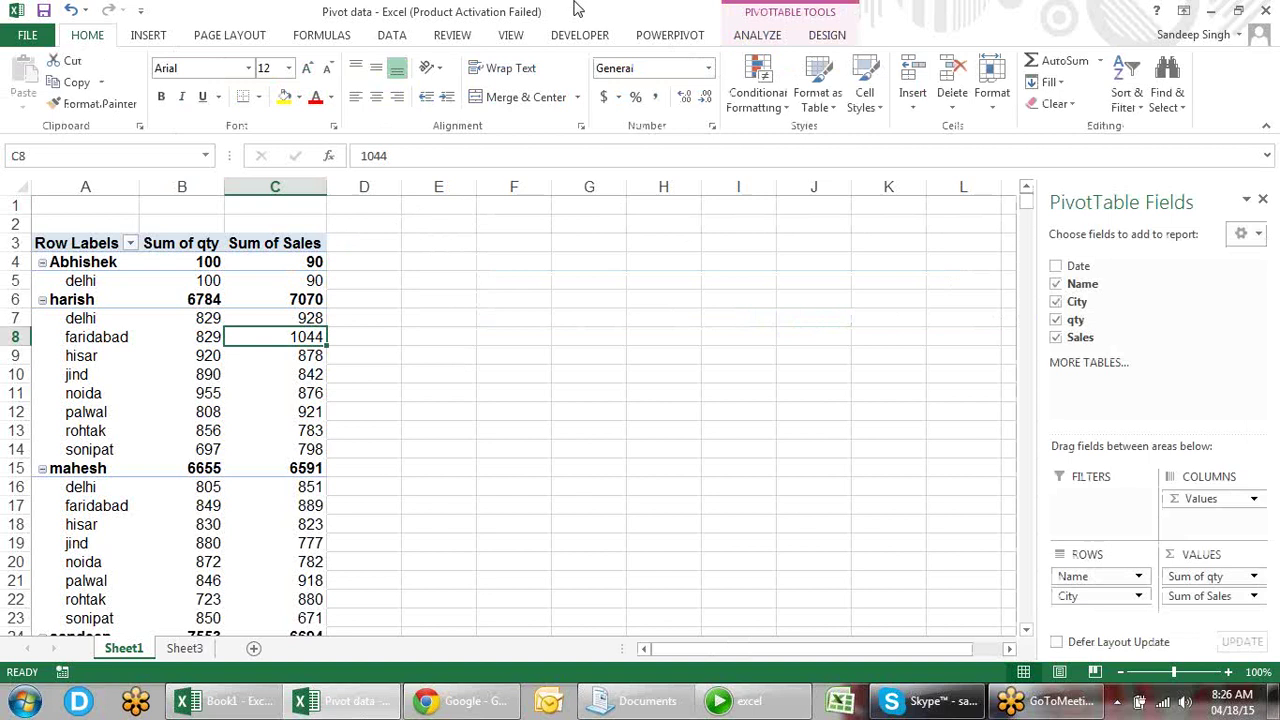
left_click(826, 36)
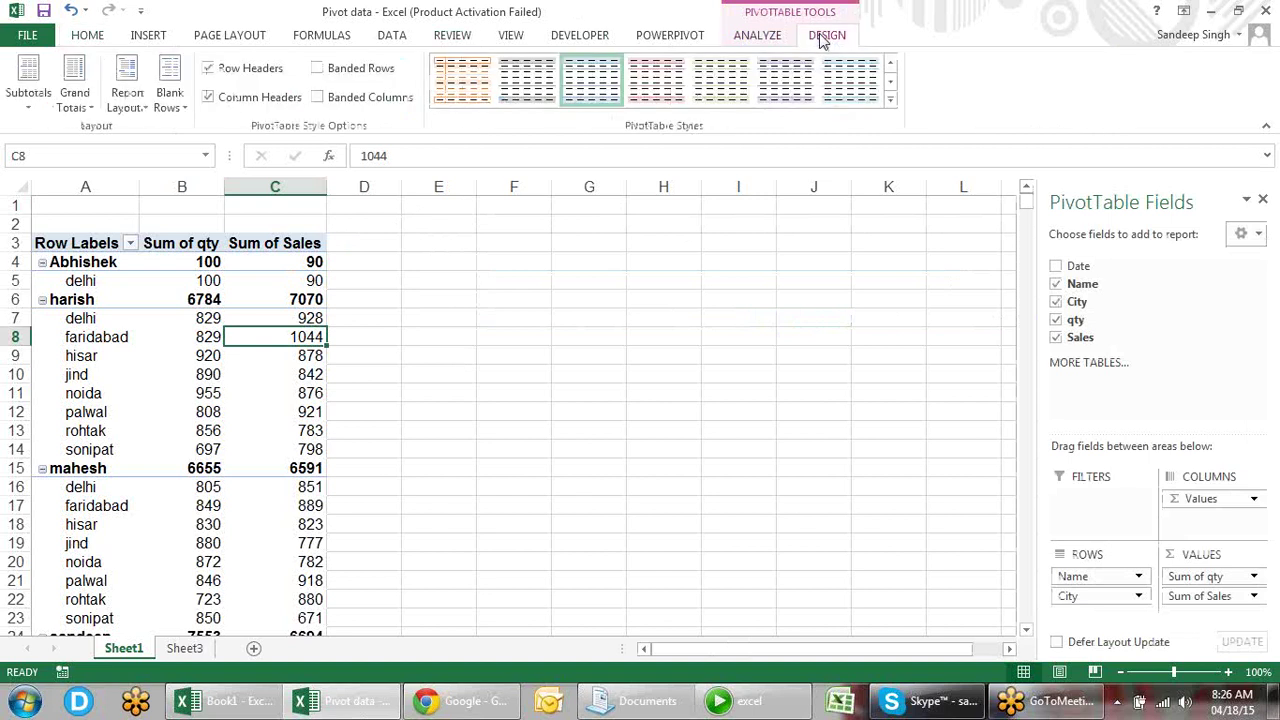
left_click(757, 35)
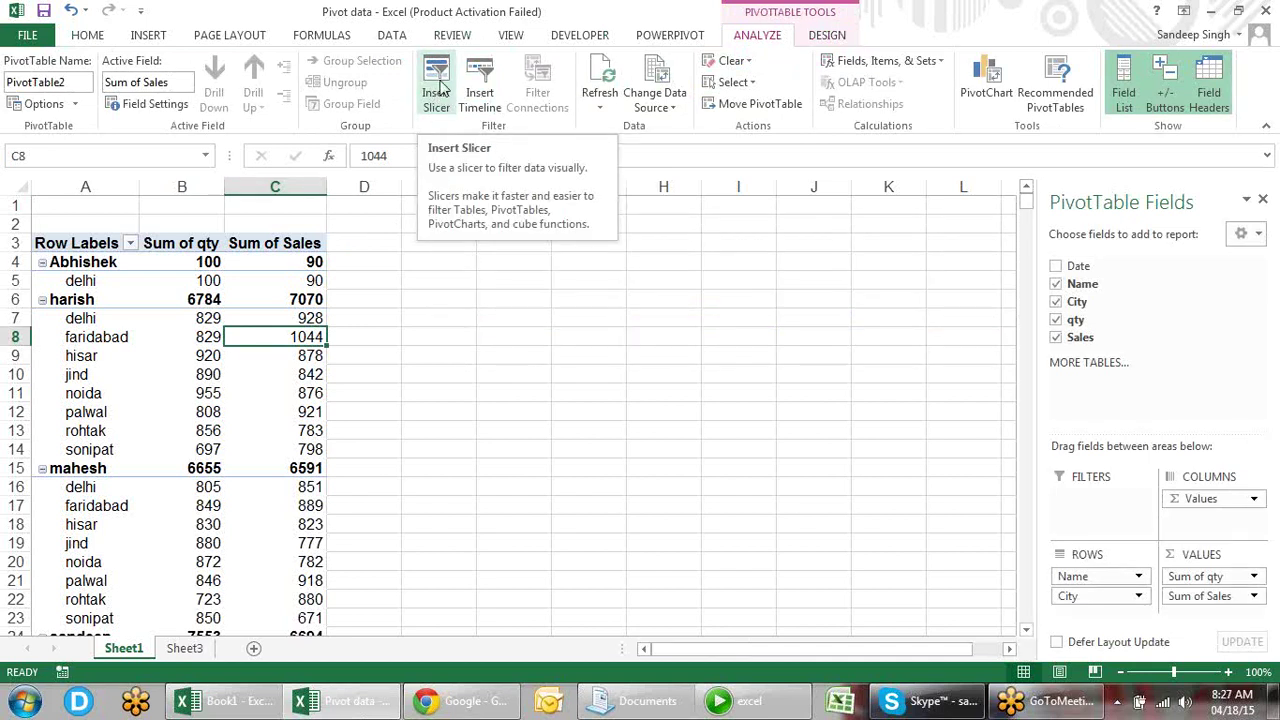
Step: Insert a slicer for the Name field on the PivotTable
left_click(437, 92)
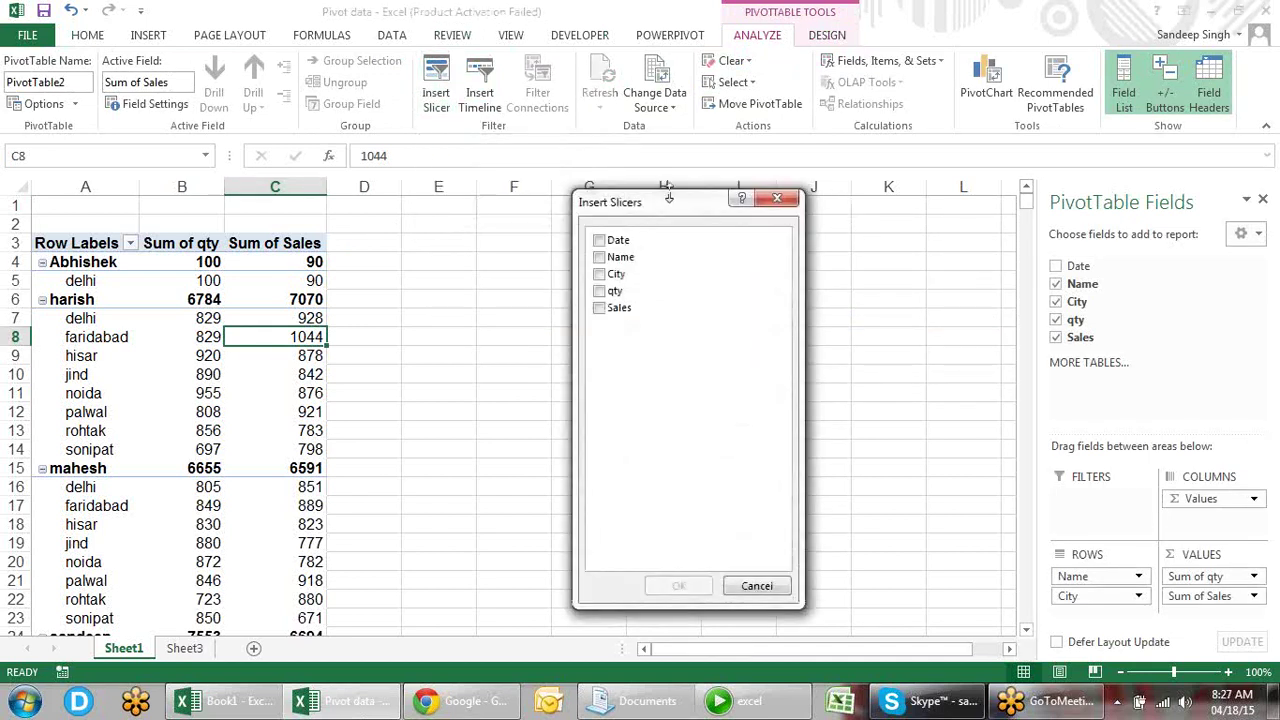
left_click_drag(668, 215, 648, 234)
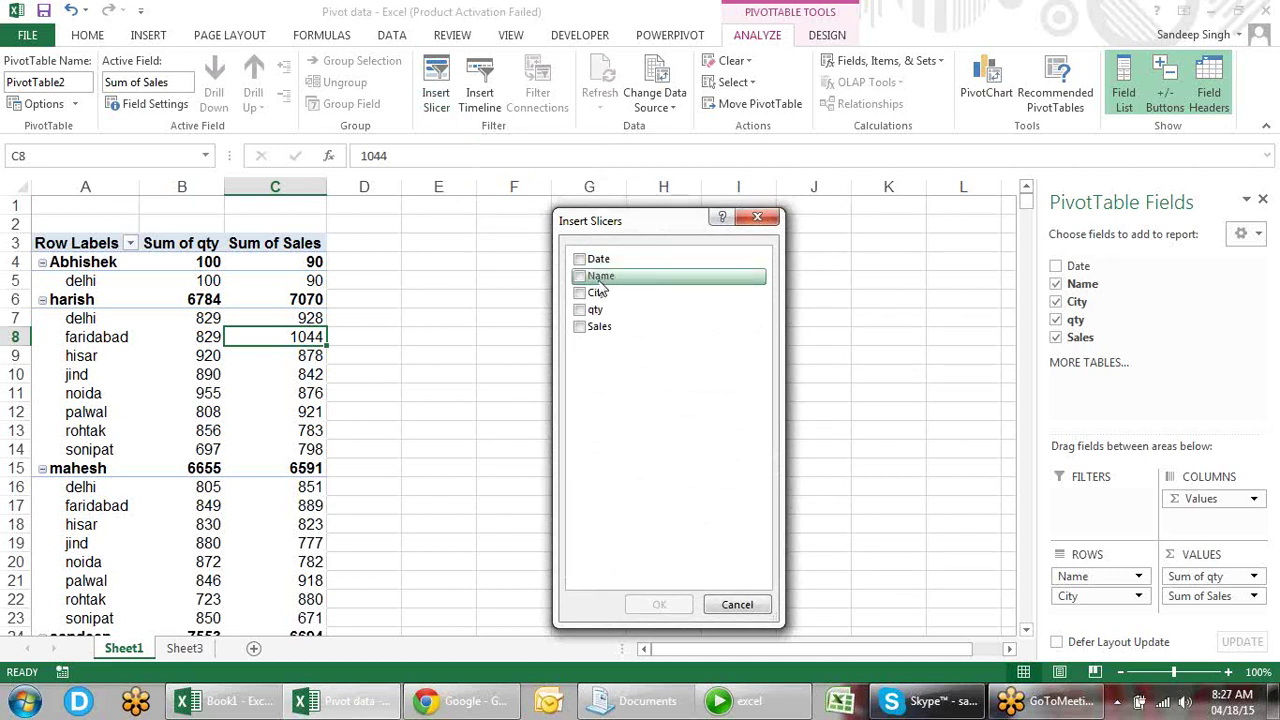
left_click(581, 282)
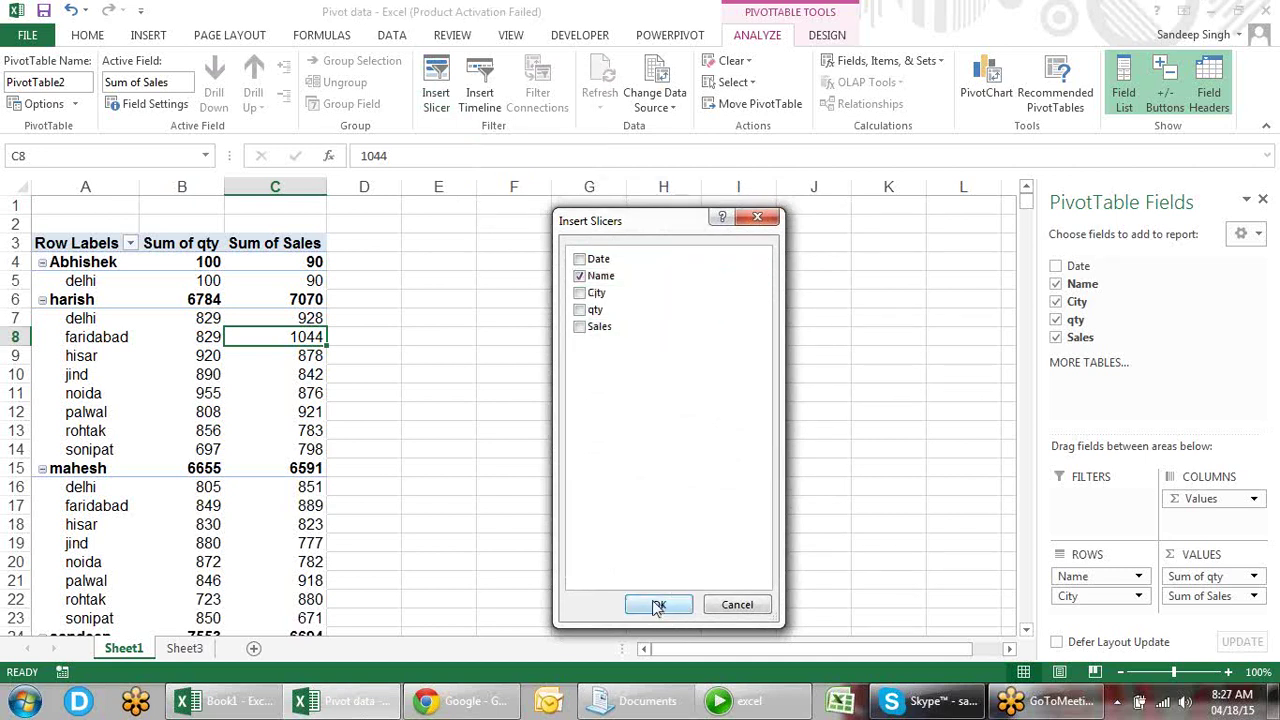
left_click(657, 606)
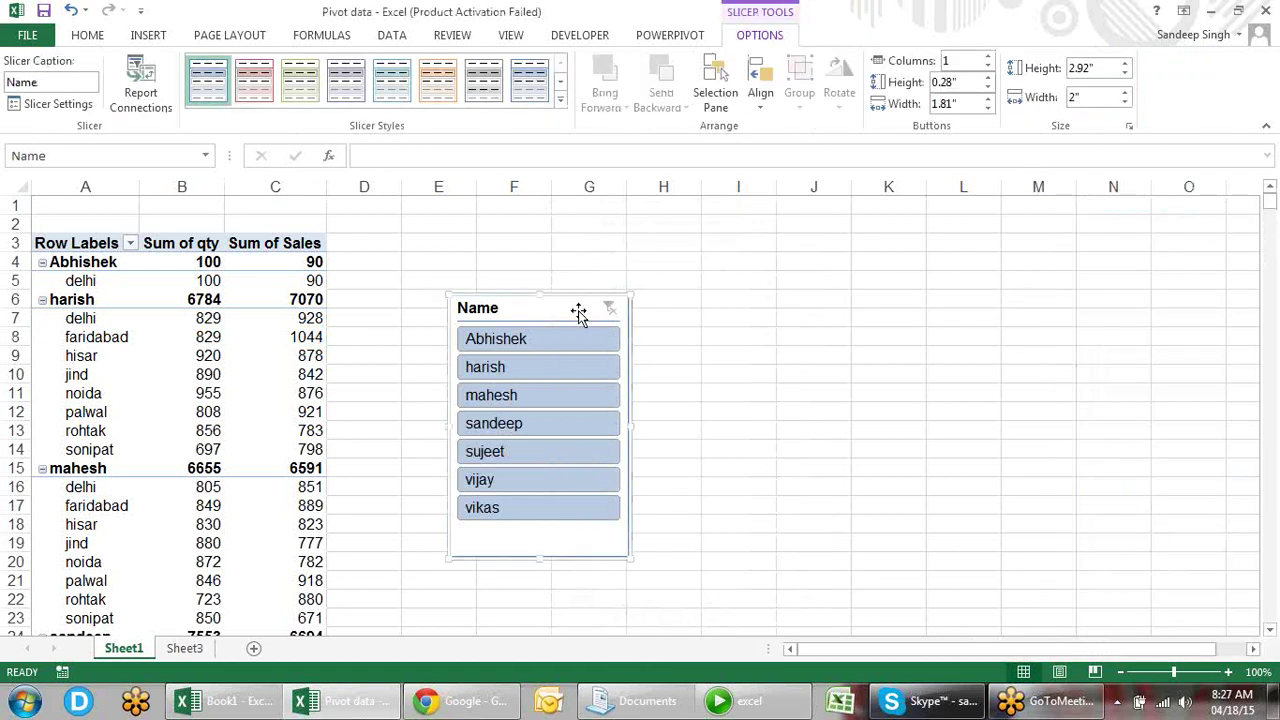
Step: Reposition the new Name slicer and select it
left_click_drag(568, 297, 620, 229)
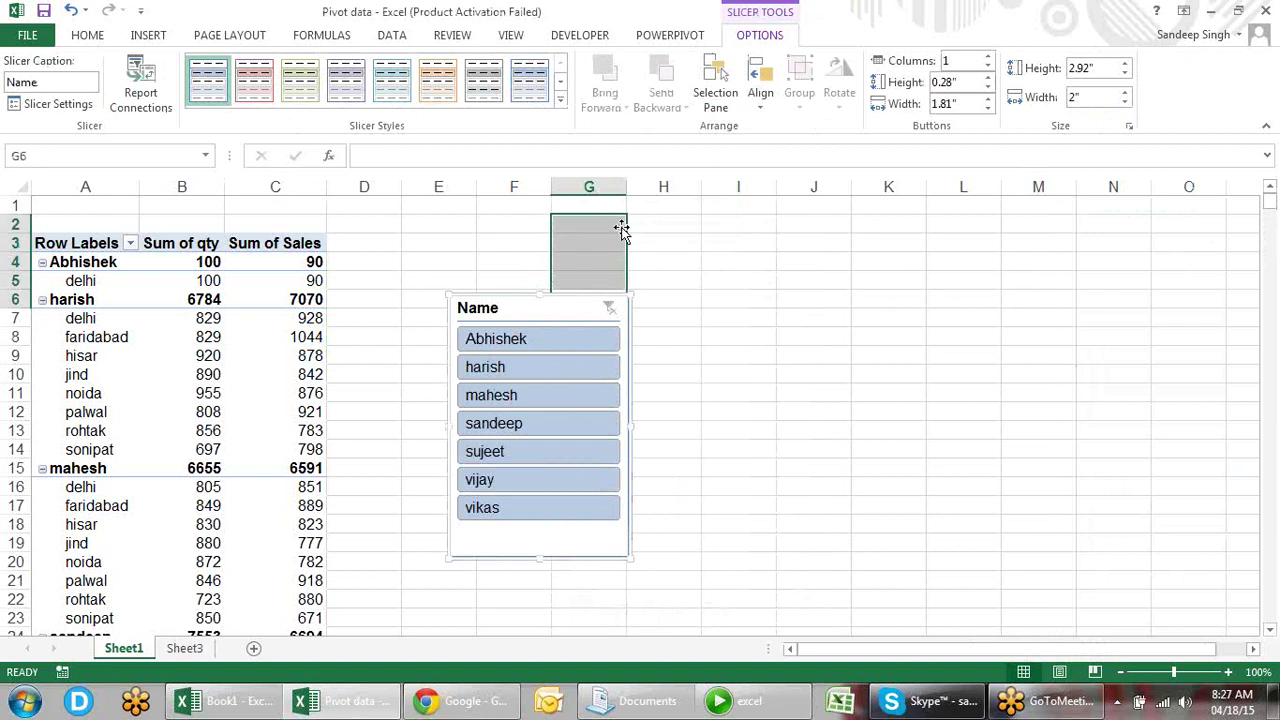
left_click(581, 302)
left_click(591, 270)
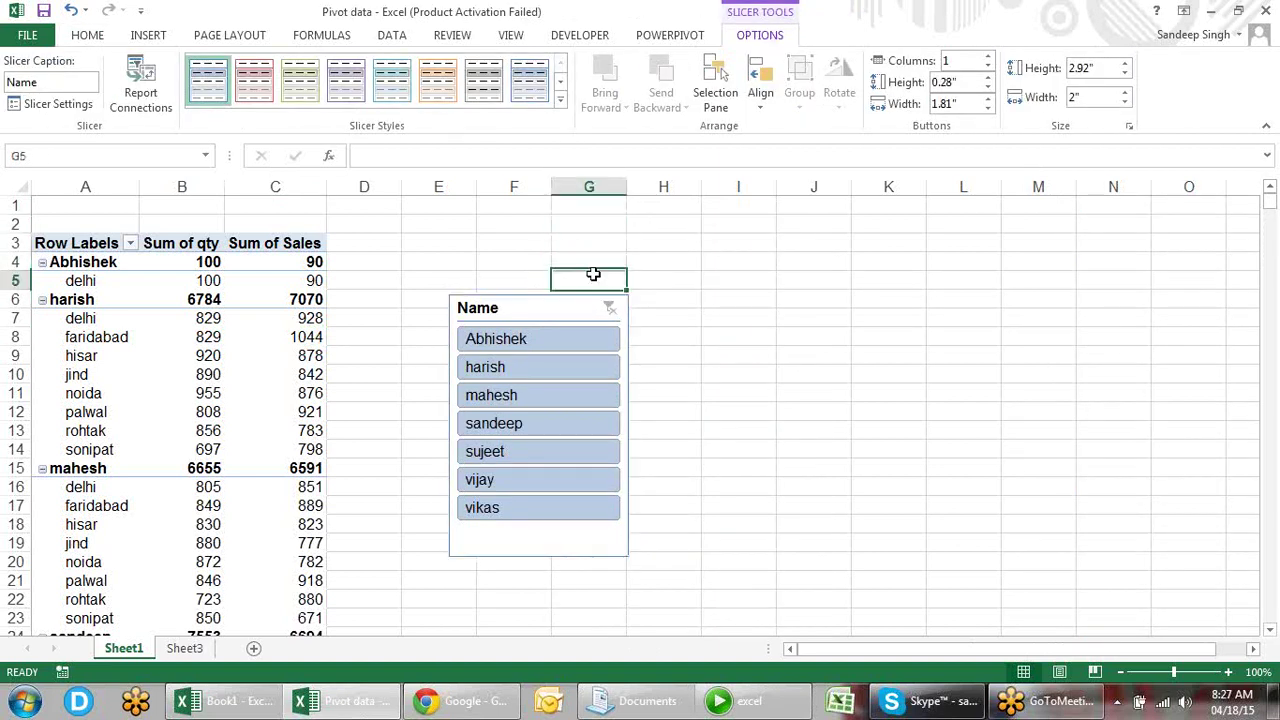
left_click(566, 309)
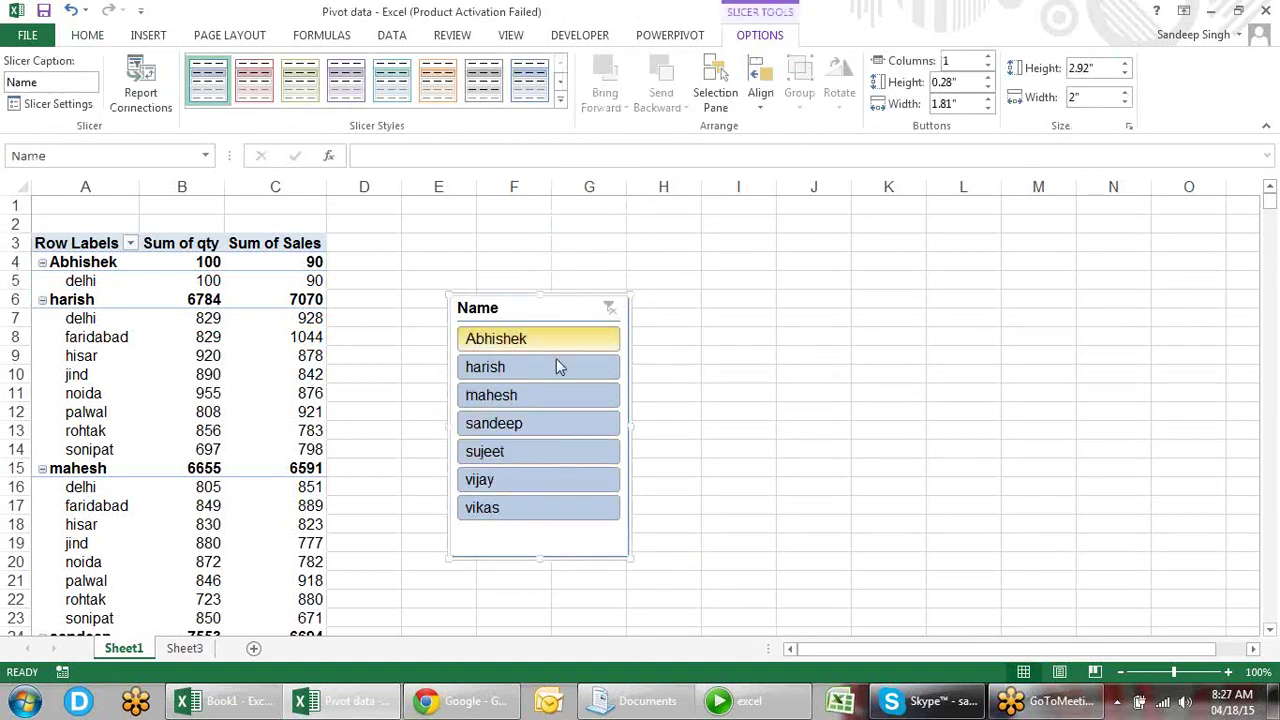
Step: Filter the PivotTable to one name at a time: Abhishek, harish, mahesh, sujeet, vijay, sandeep
left_click(554, 345)
left_click(557, 368)
left_click(564, 398)
left_click(549, 451)
left_click(551, 482)
left_click(557, 423)
left_click(560, 366)
left_click(555, 343)
left_click(557, 397)
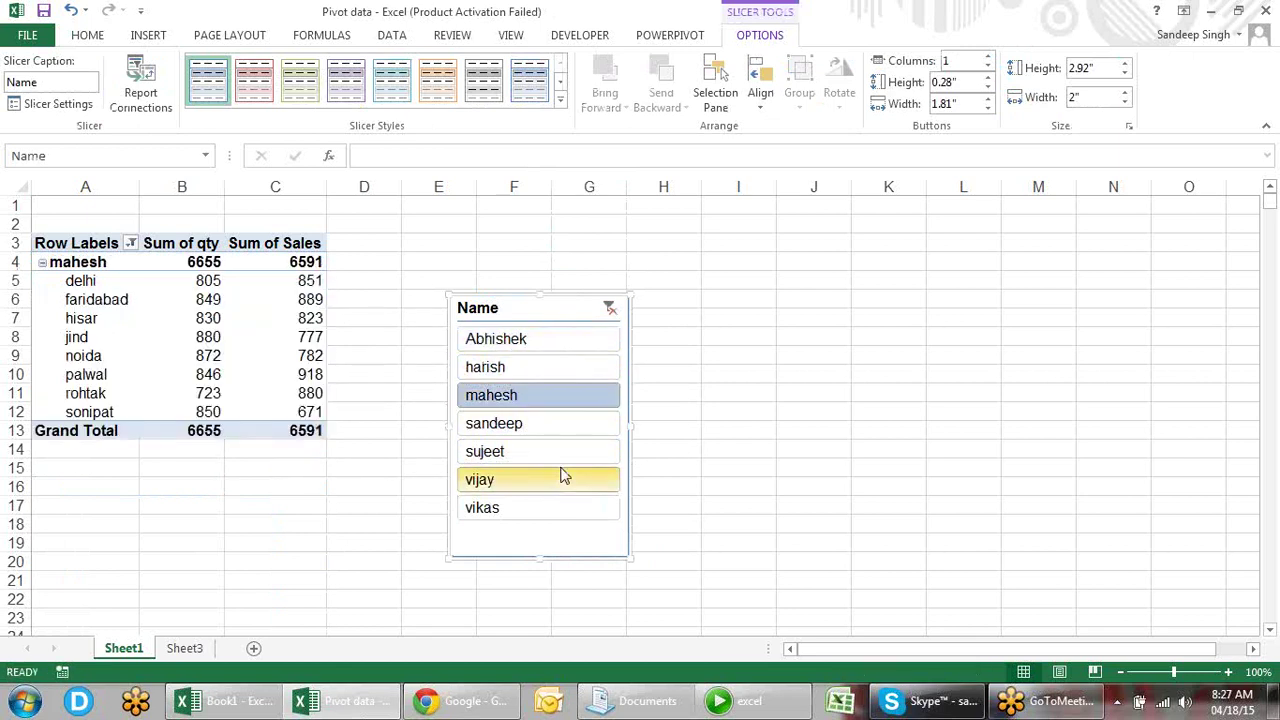
left_click(551, 343)
left_click(557, 397)
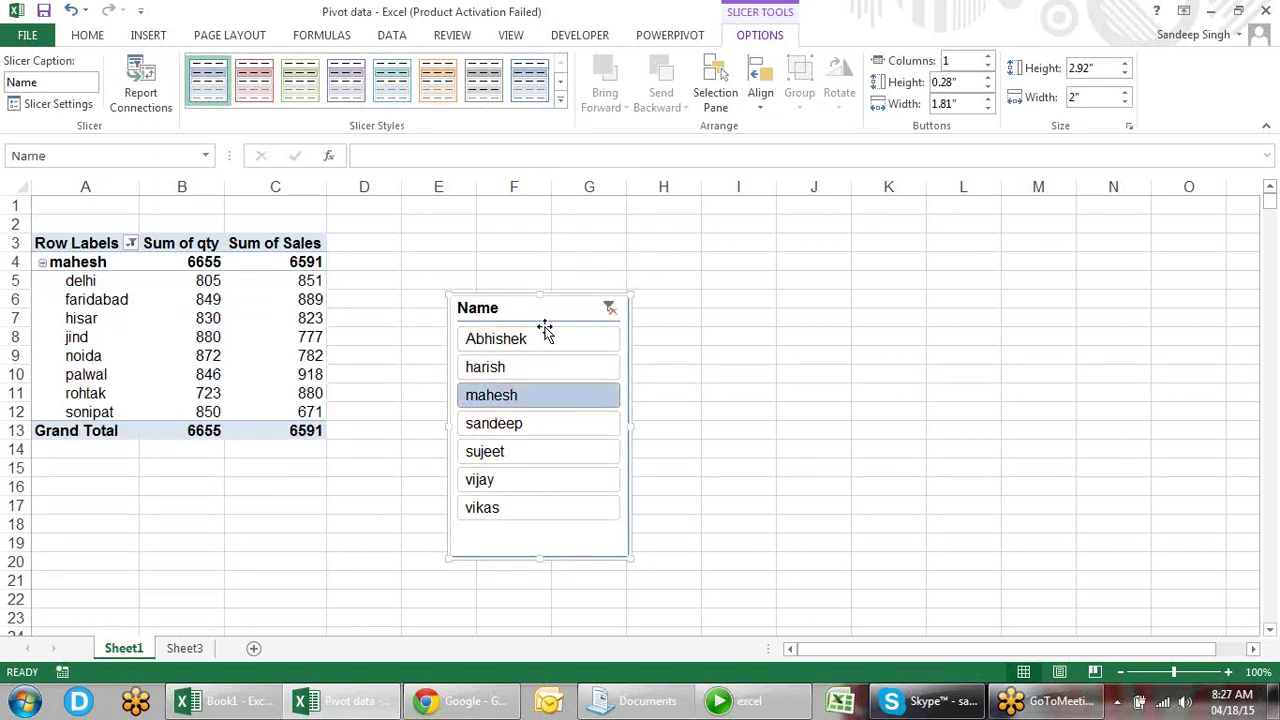
left_click(546, 342)
left_click(557, 422)
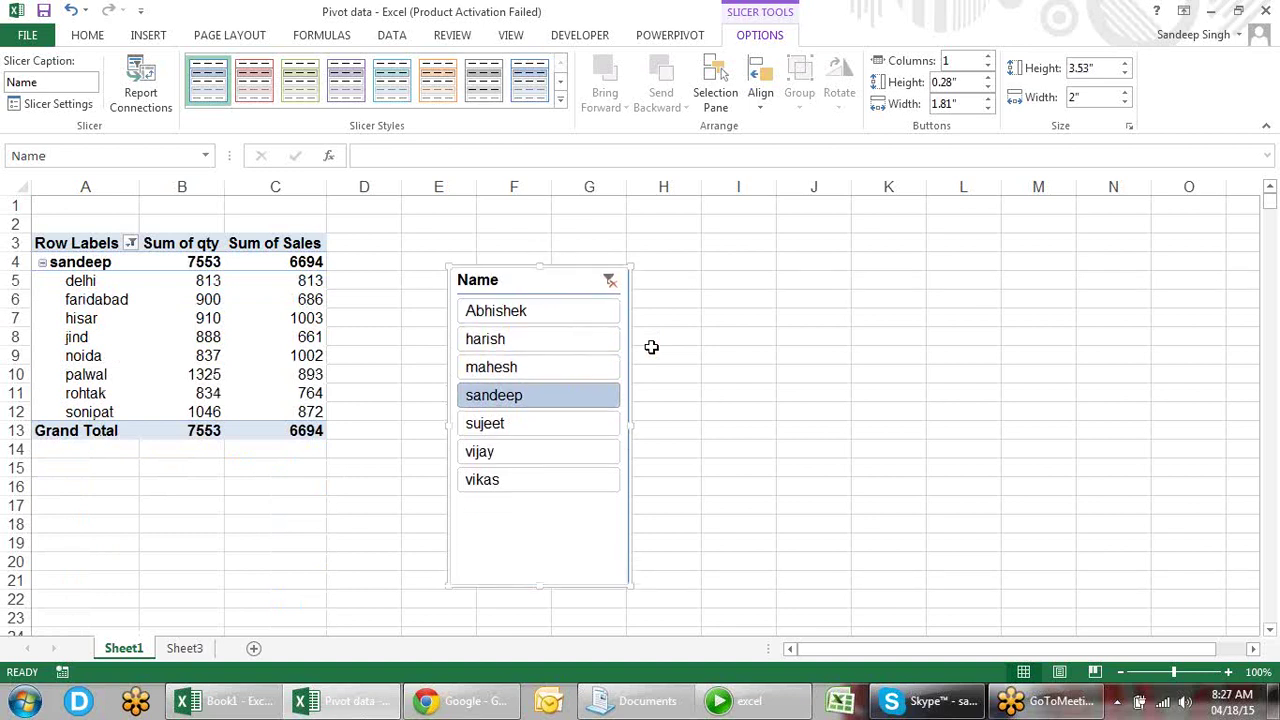
Step: Filter to mahesh, harish, Abhishek and vikas together, then clear the filter and raise the slicer
left_click(553, 358, "ctrl")
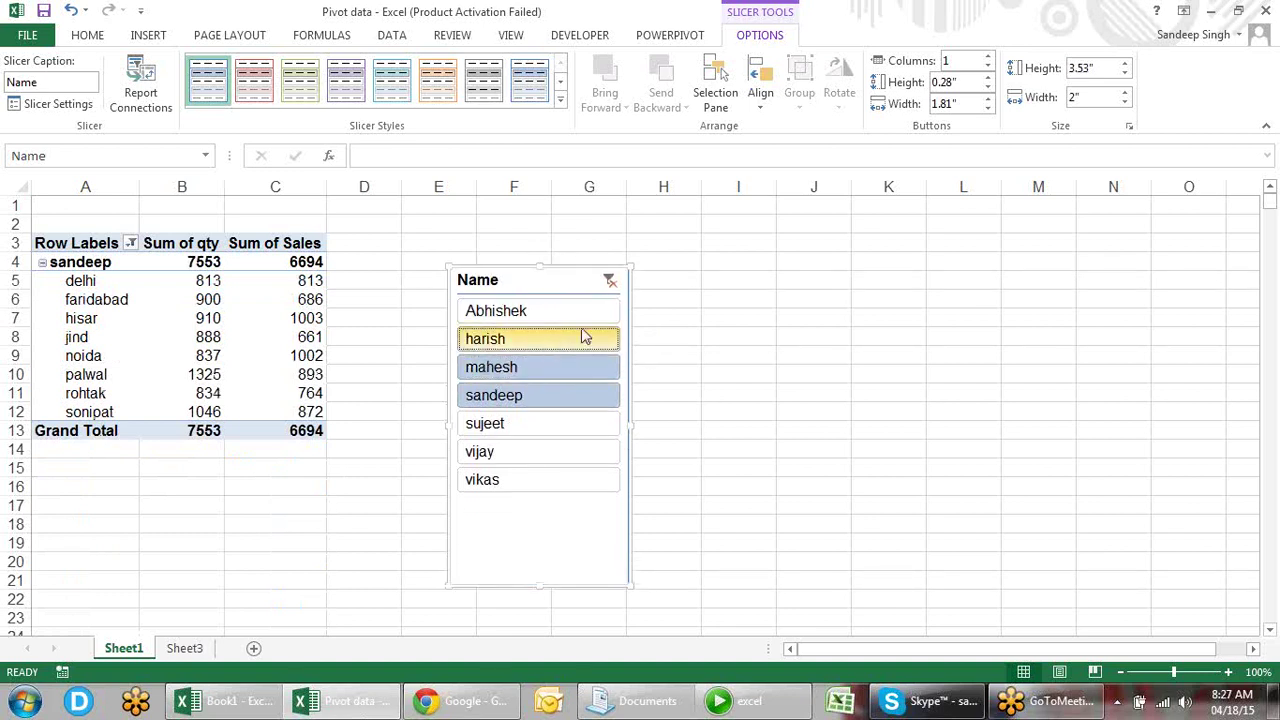
left_click(585, 338, "ctrl")
left_click(581, 318, "ctrl")
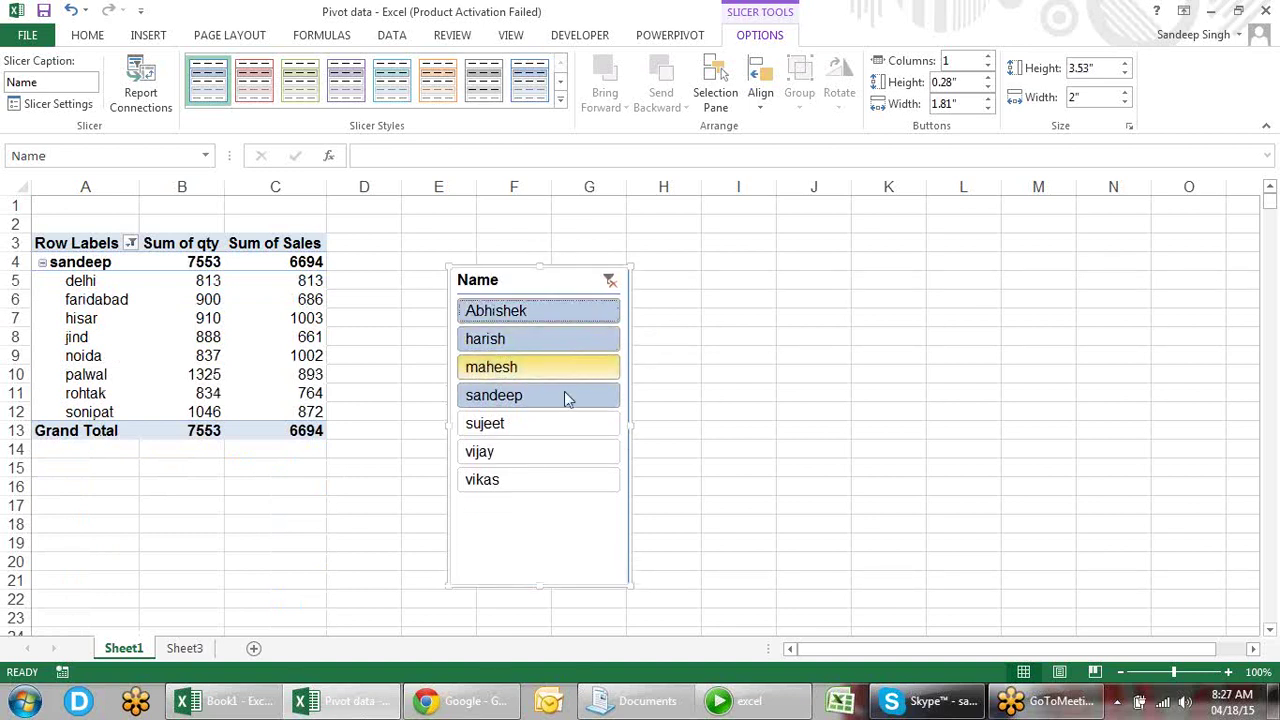
left_click(571, 482, "ctrl")
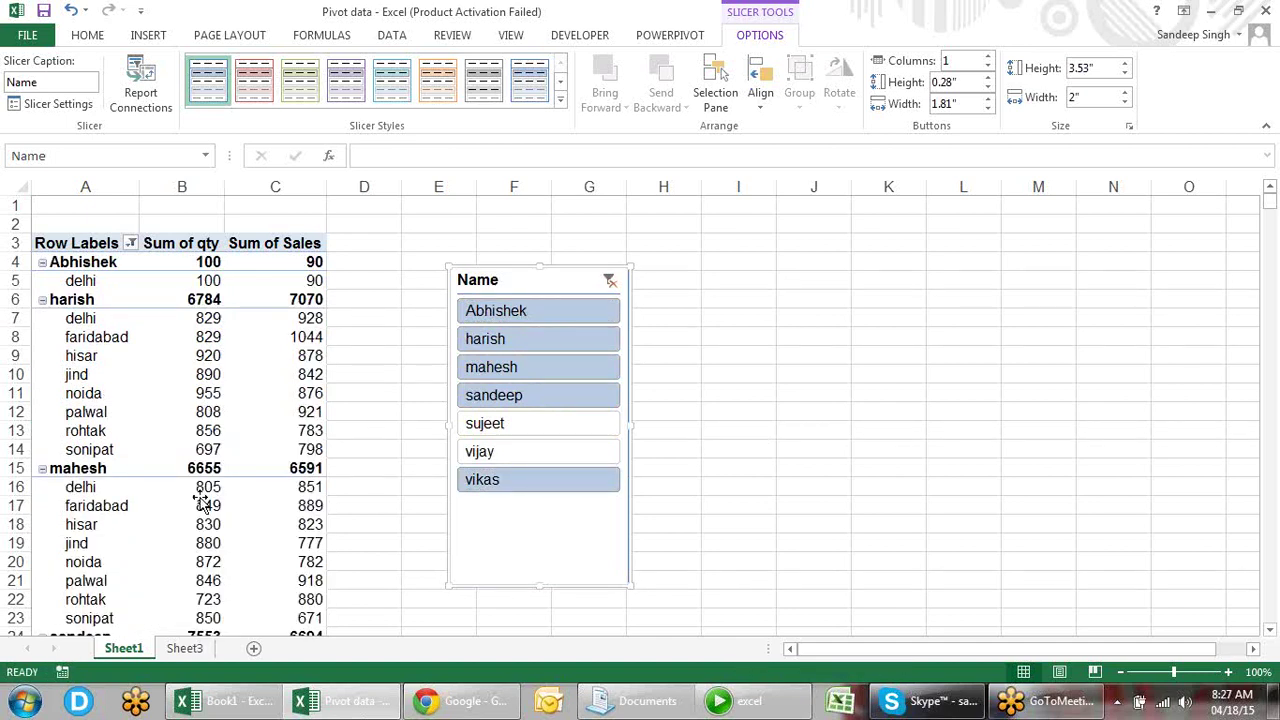
left_click(607, 283)
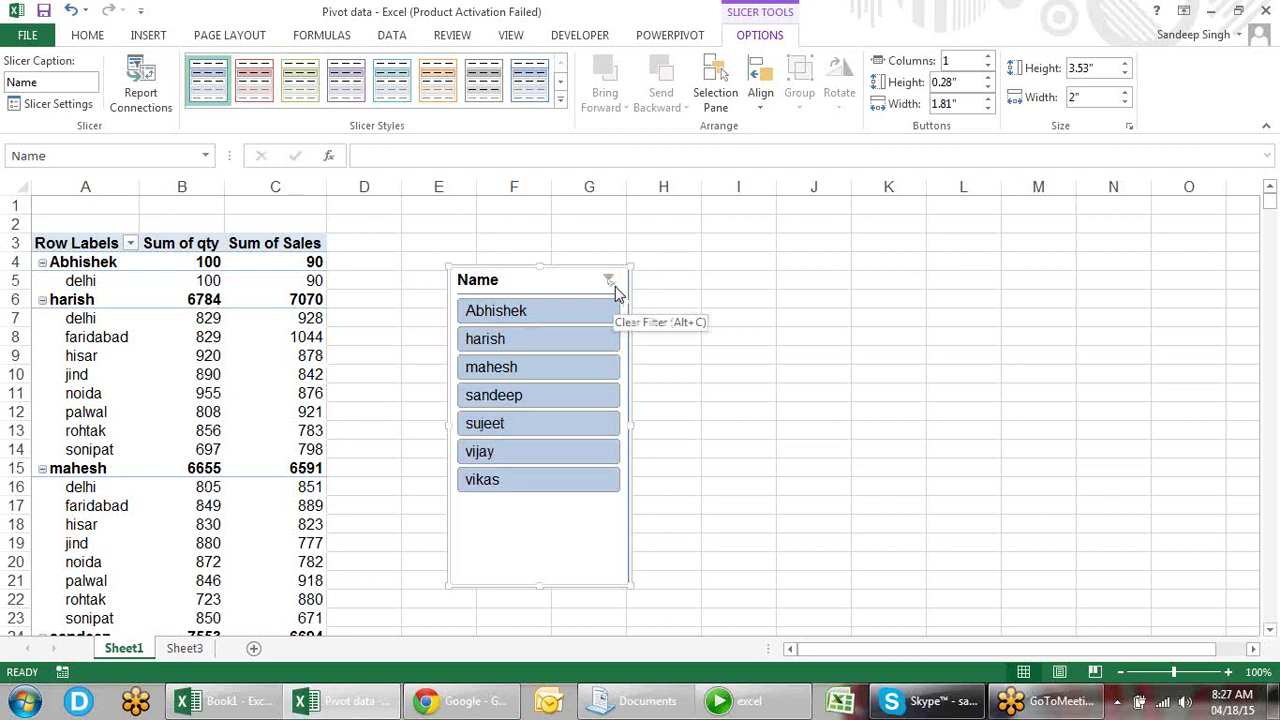
mouse_move(571, 269)
left_mouse_down()
mouse_move(571, 225)
mouse_move(574, 250)
left_mouse_up()
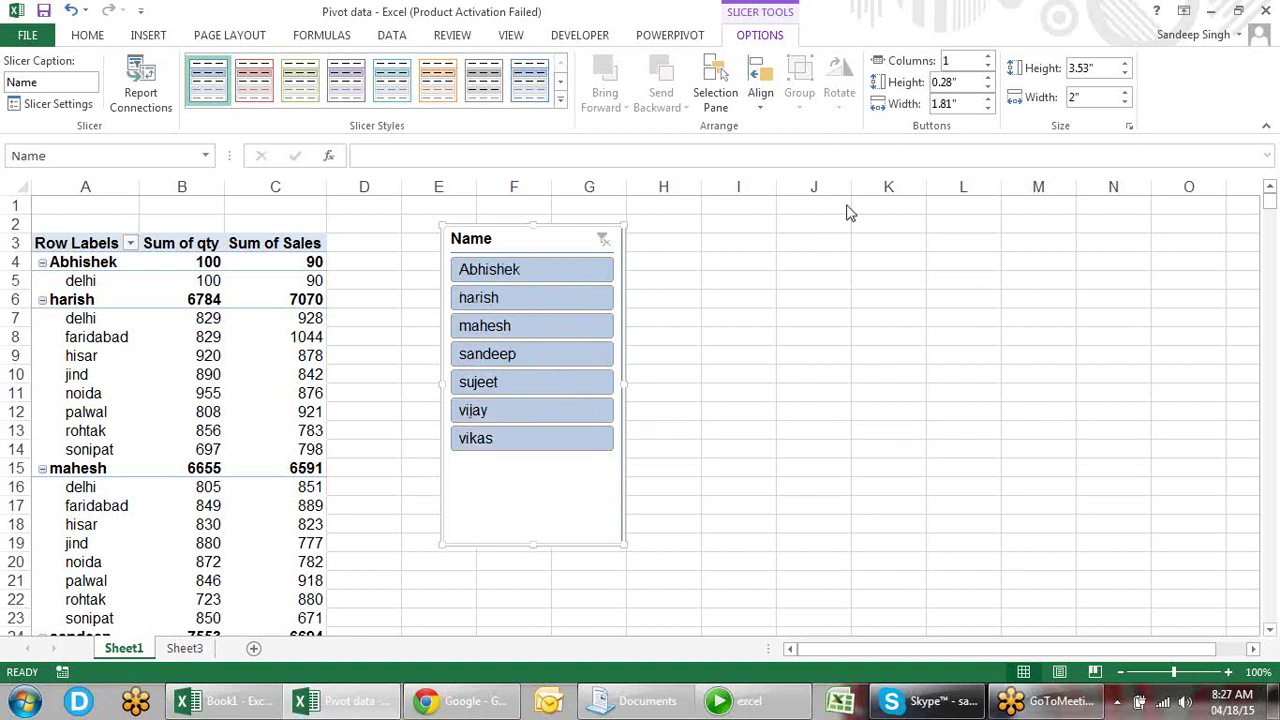
Step: Lay out the Name slicer's buttons in two columns
left_click_drag(966, 62, 940, 64)
double_click(958, 61)
key("Return")
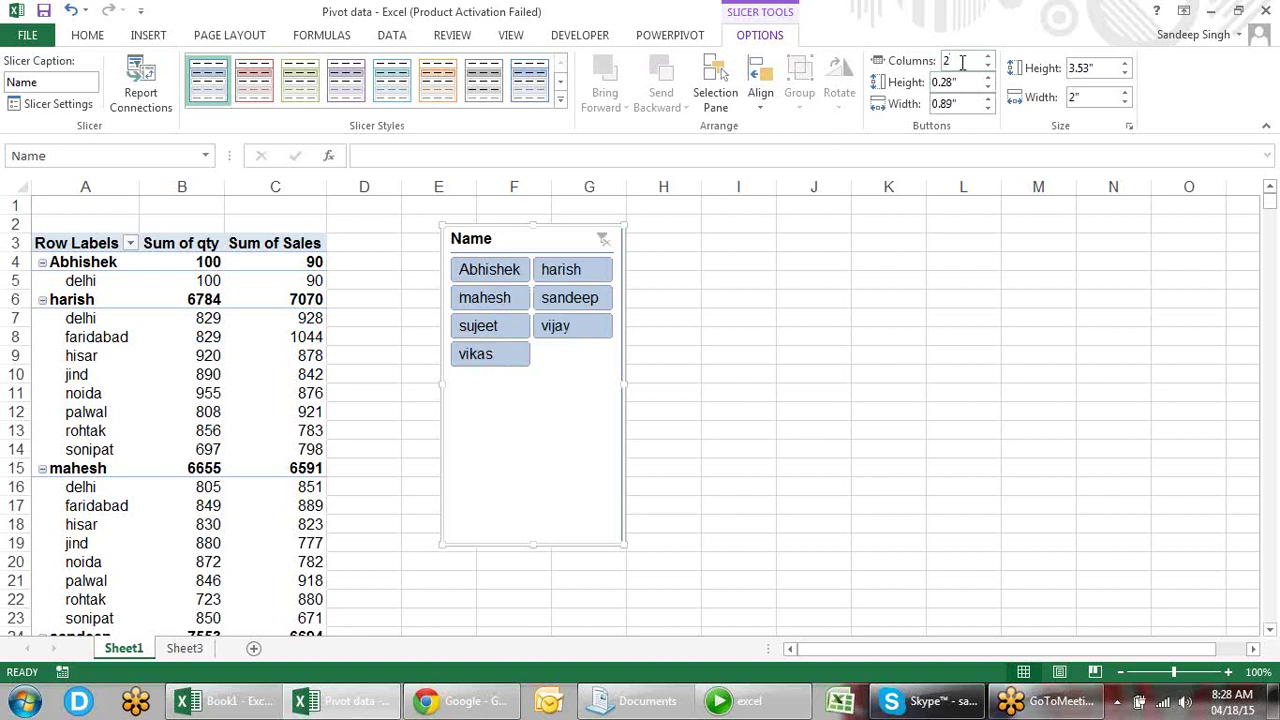
Step: Filter to single names, then to vijay, sandeep, mahesh and Abhishek together
left_click(570, 297)
left_click(502, 296)
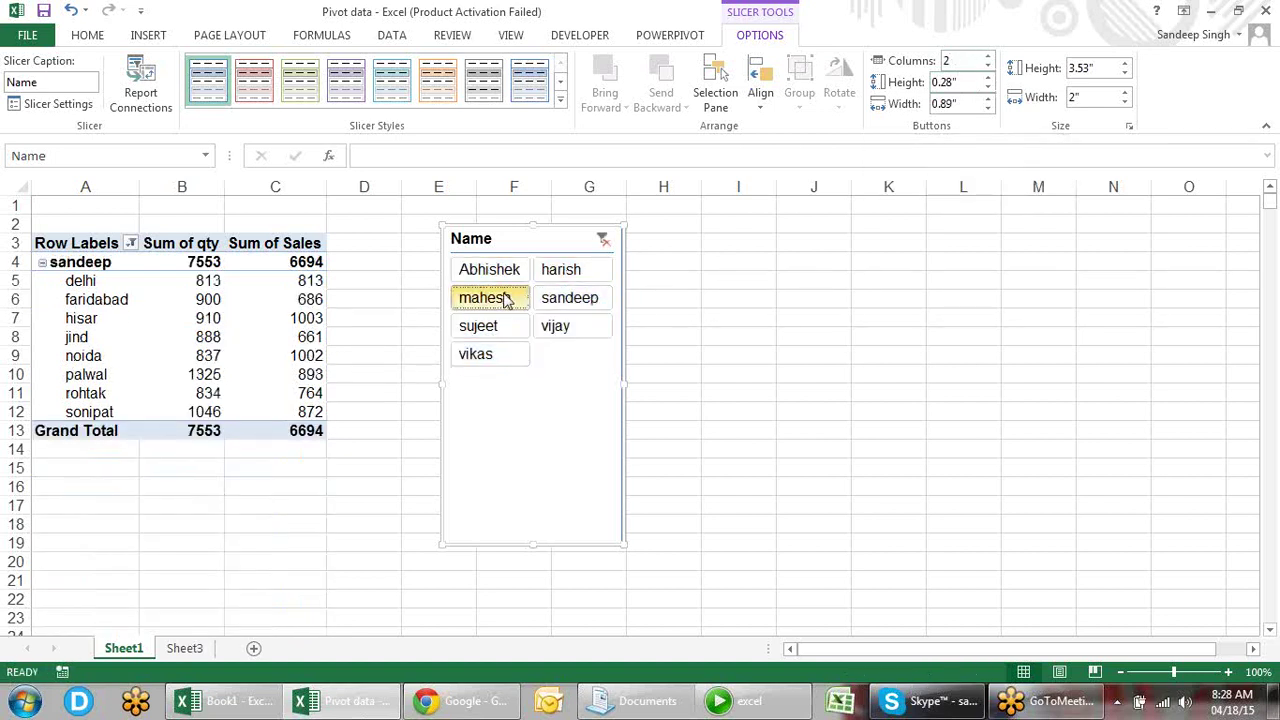
left_click(510, 268)
left_click(585, 268)
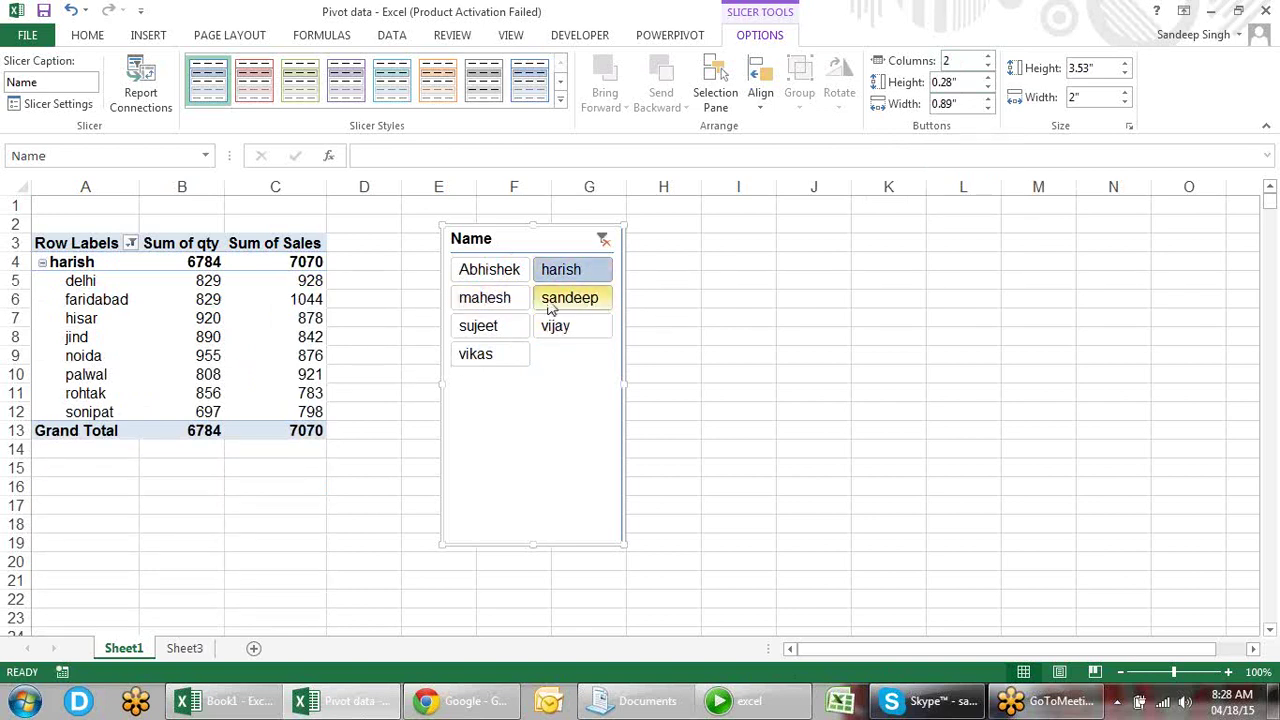
left_click(558, 326)
left_click(495, 328)
left_click(585, 328)
left_click(578, 298, "ctrl")
left_click(505, 305, "ctrl")
left_click(480, 272, "ctrl")
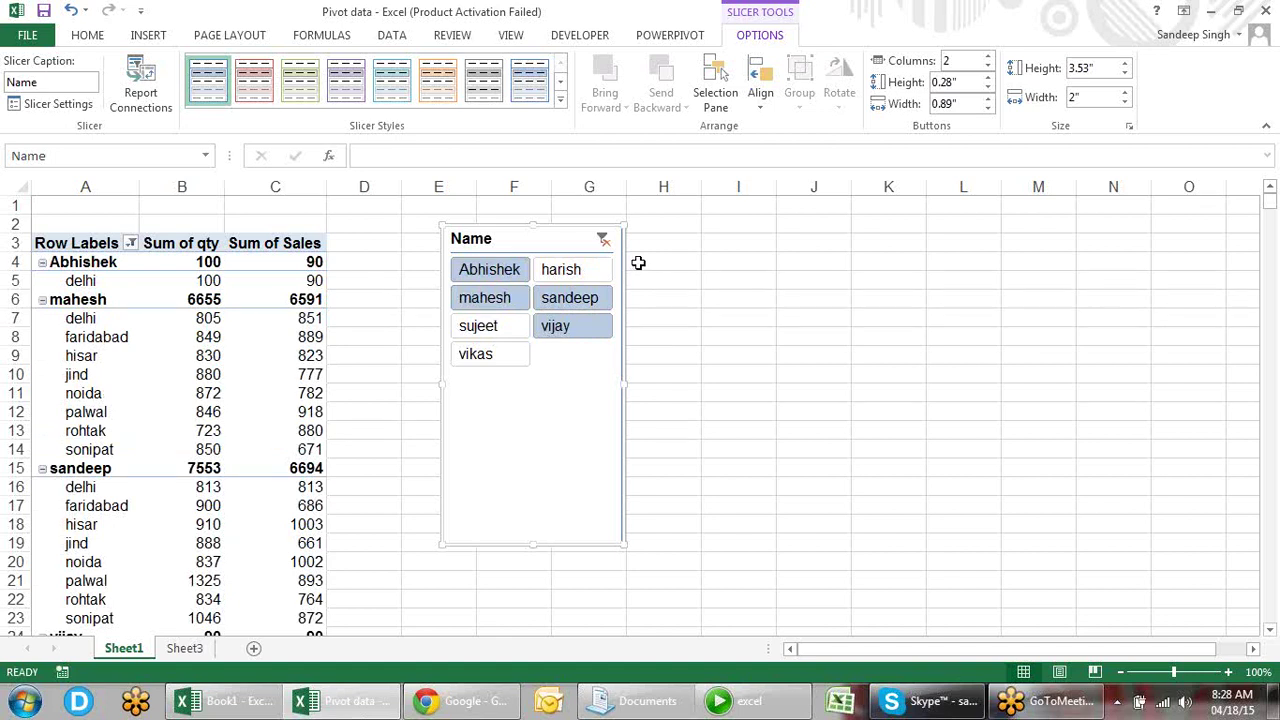
Step: Cycle the filter through each name individually, then clear it and delete the Name slicer
left_click(579, 270)
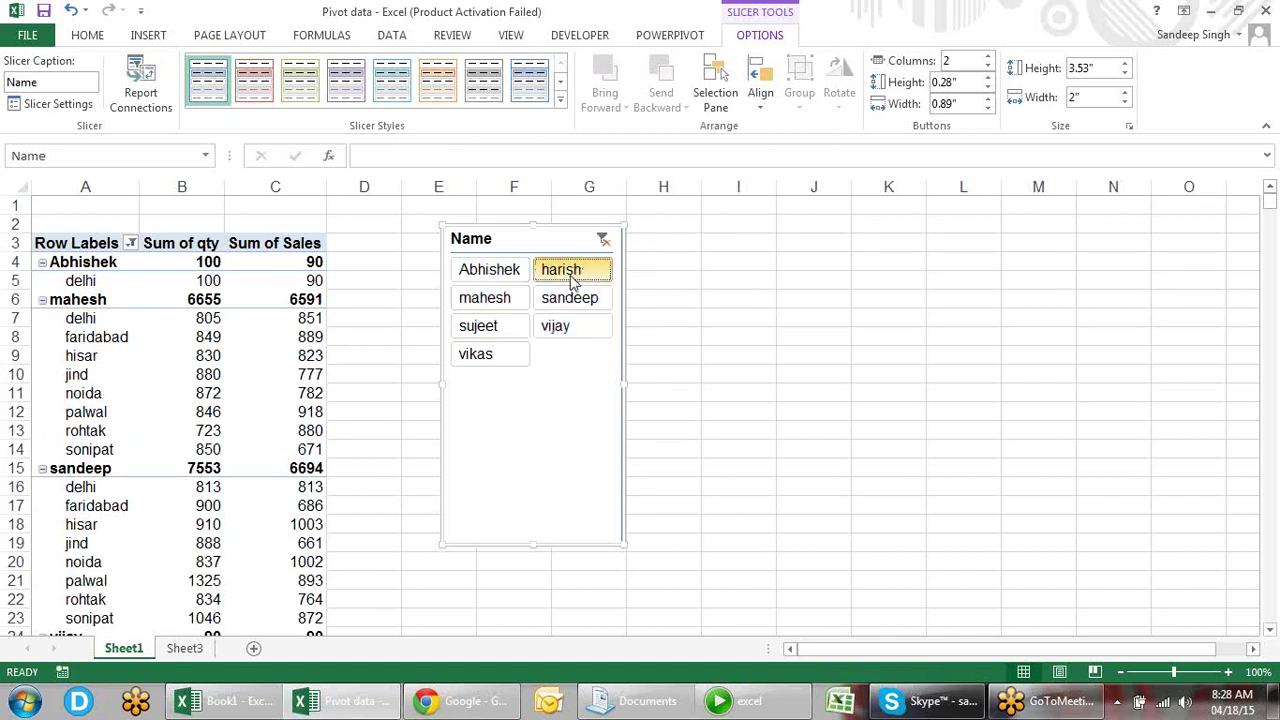
left_click(489, 270)
left_click(509, 300)
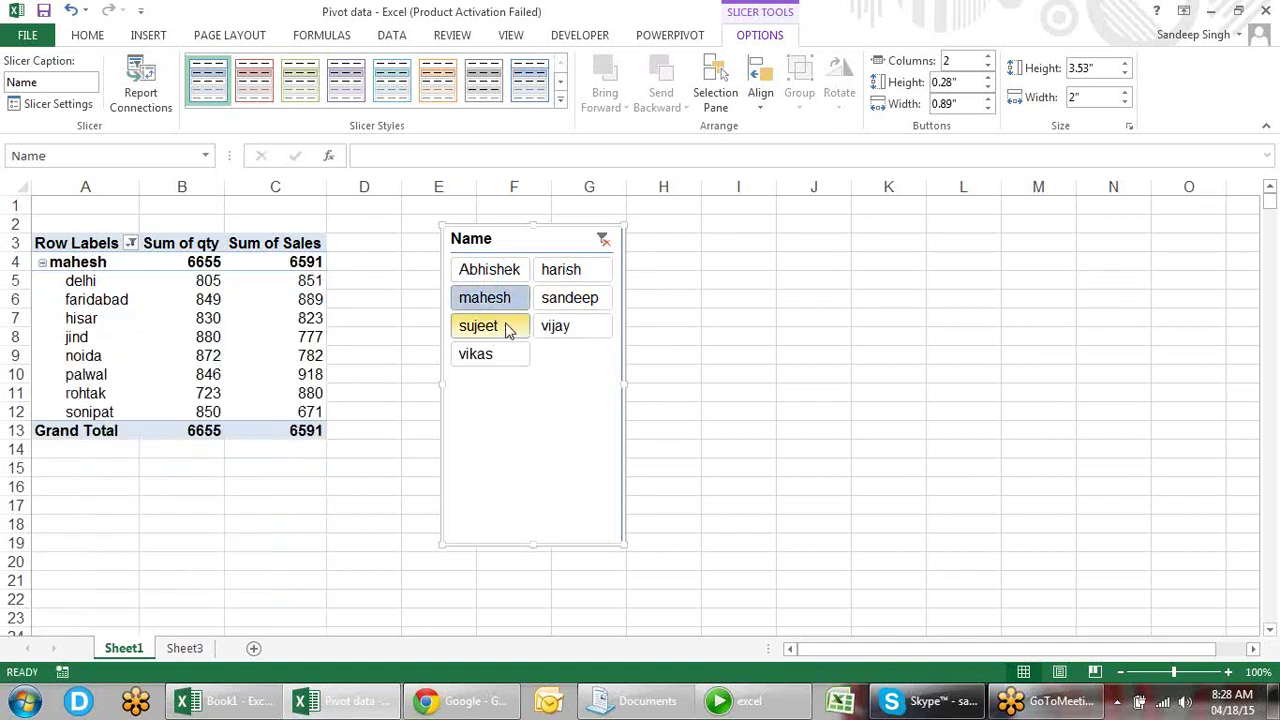
left_click(505, 330)
left_click(491, 354)
left_click(558, 326)
left_click(570, 272)
left_click(495, 274)
left_click(502, 300)
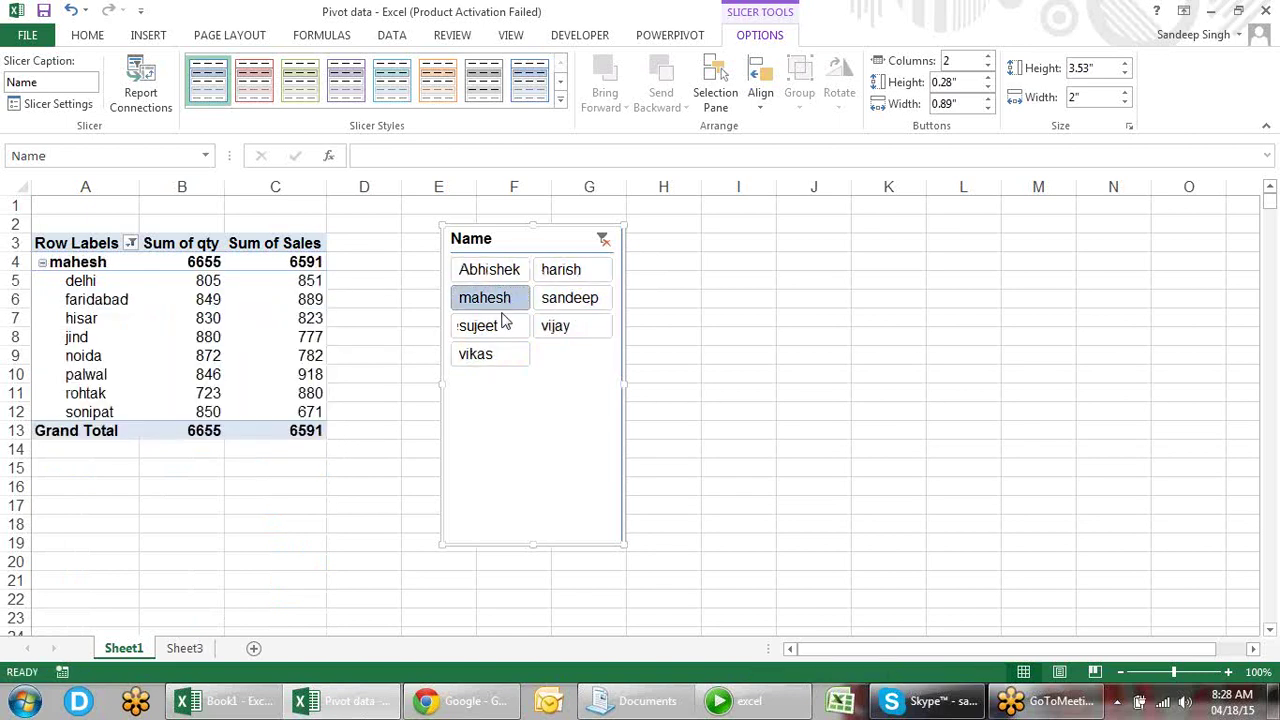
left_click(500, 328)
left_click(498, 358)
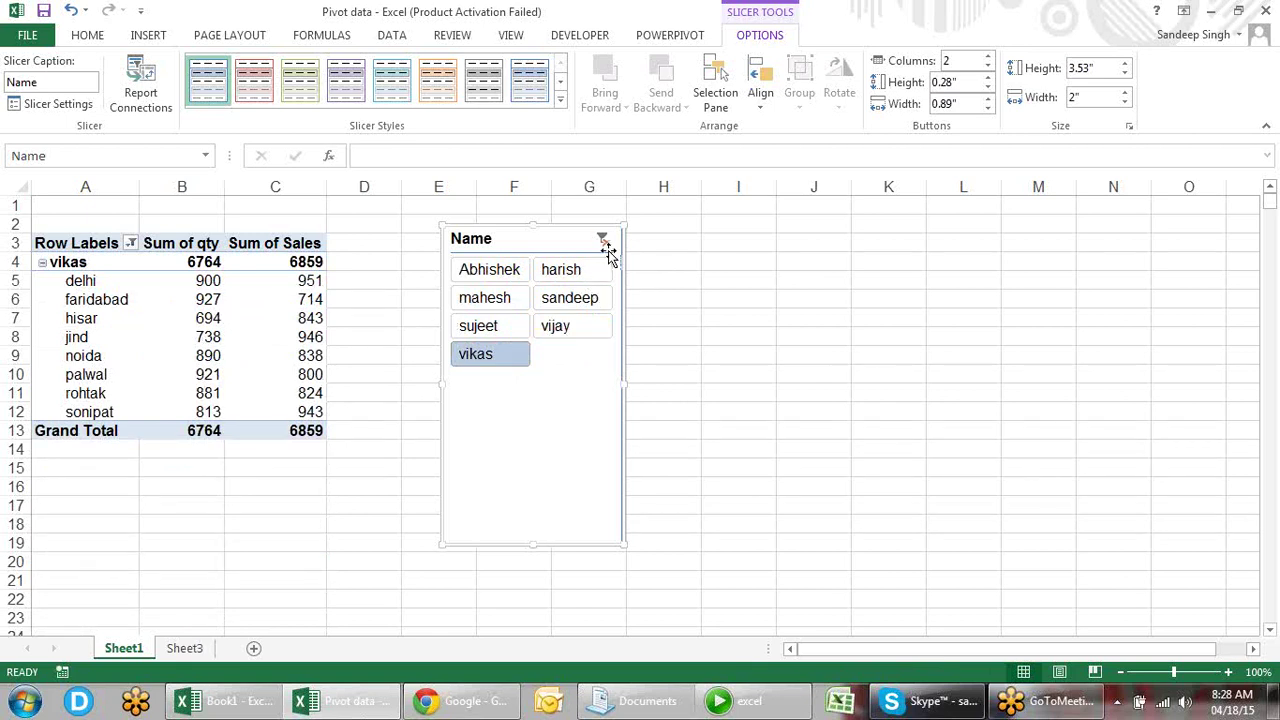
left_click(582, 296)
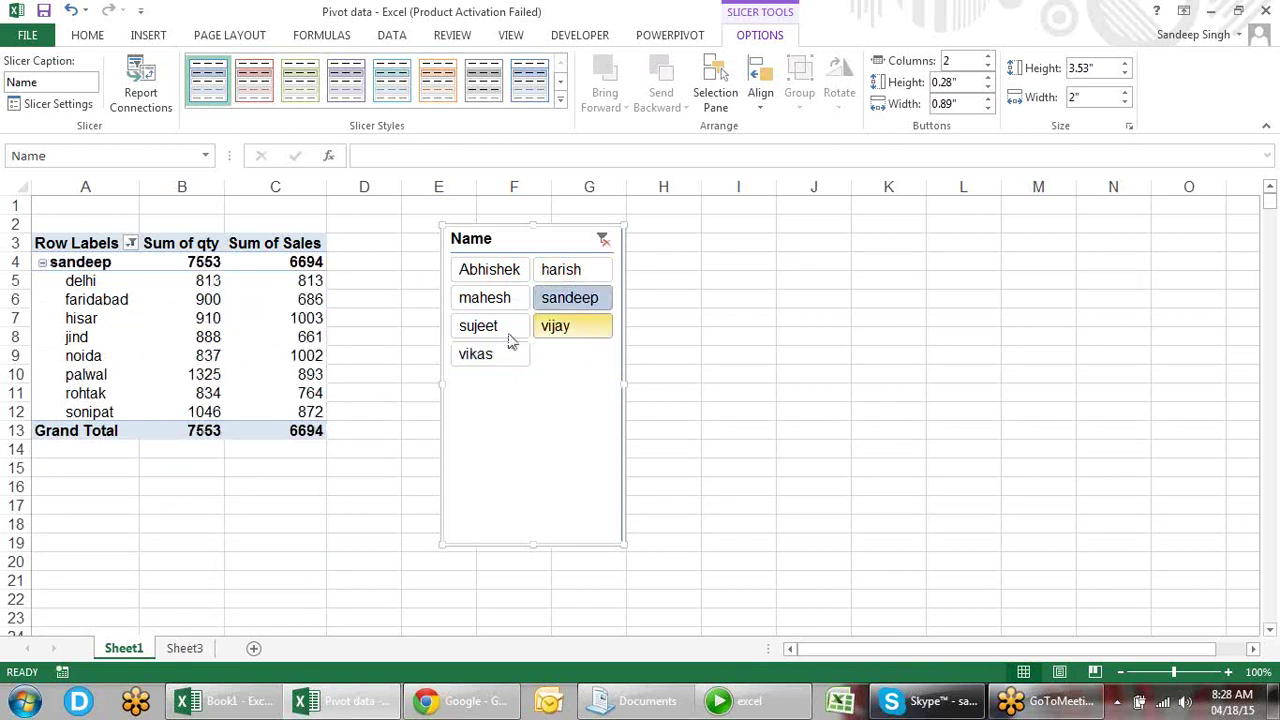
left_click(519, 272)
left_click(588, 300)
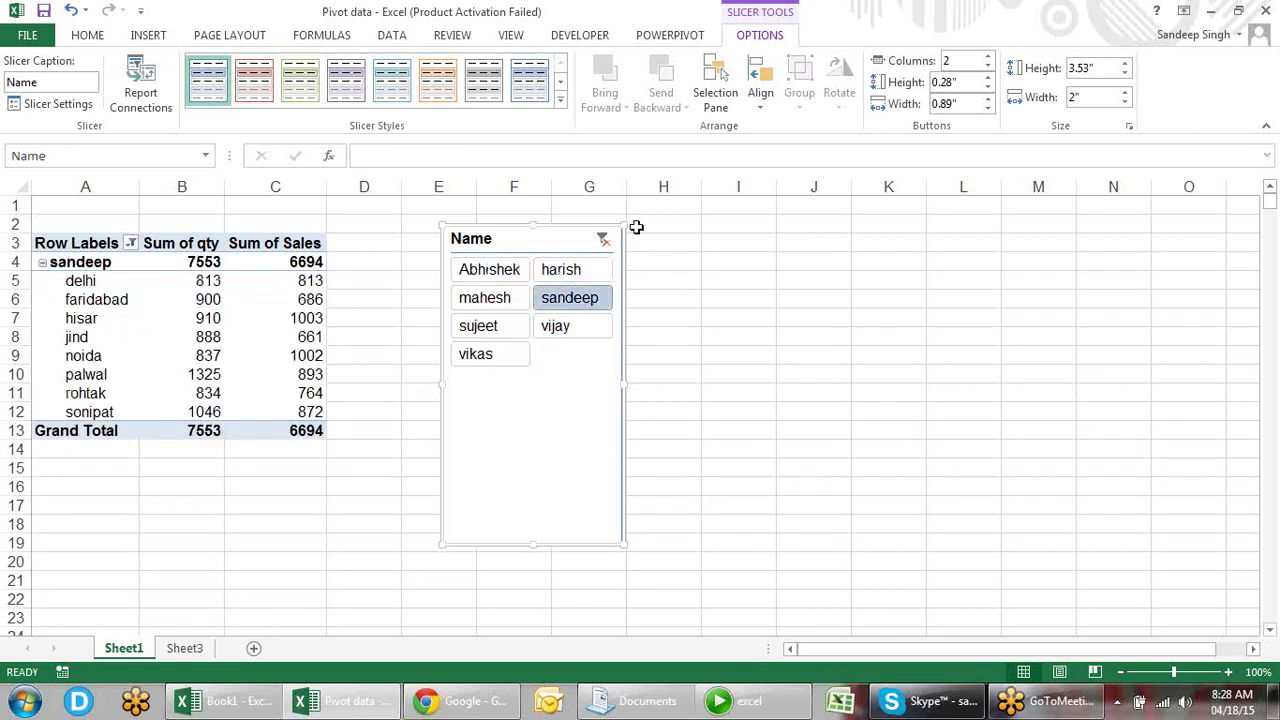
left_click(603, 241)
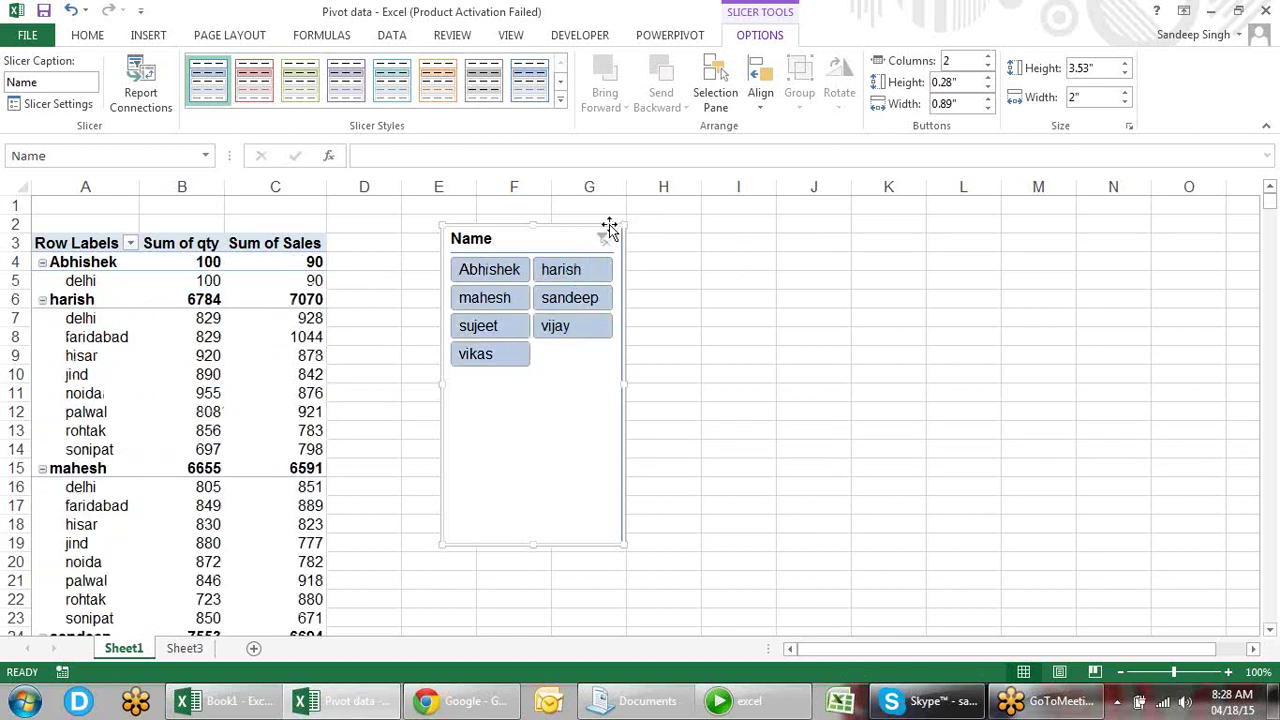
key("Delete")
Step: Delete the PivotTable sheet with Alt+H, D, S and confirm
left_click(519, 342)
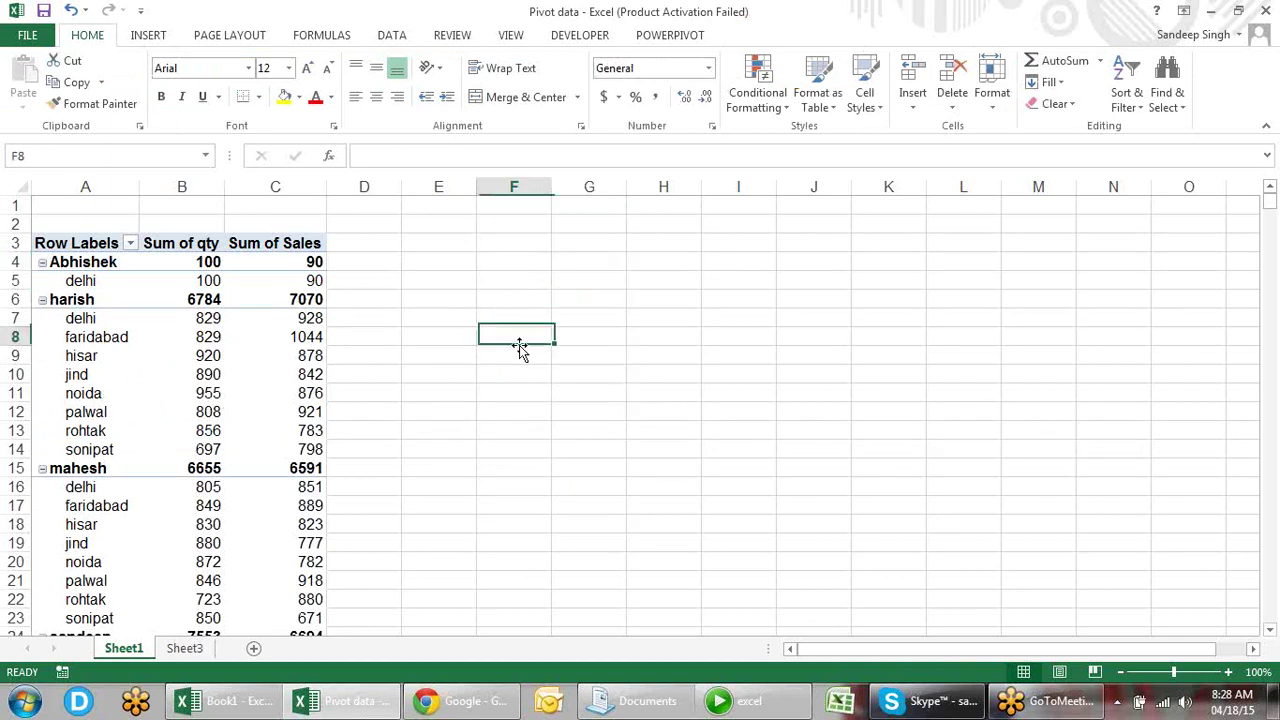
left_click(295, 373)
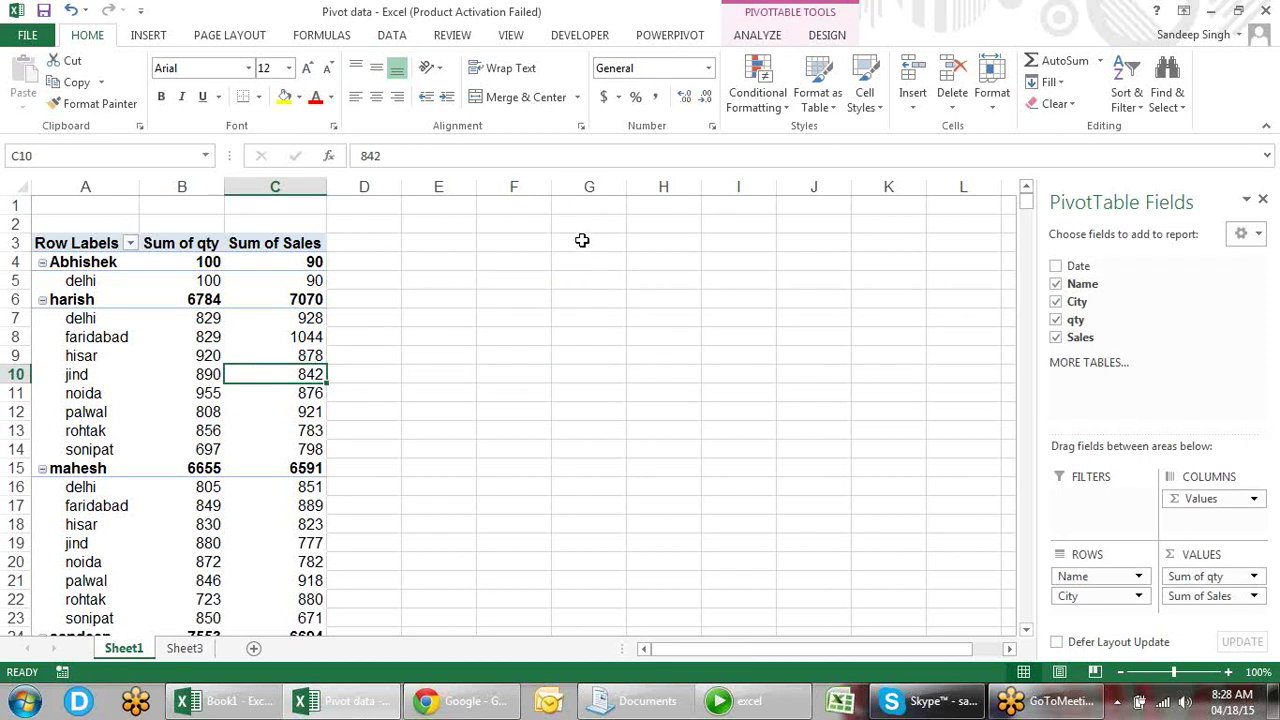
left_click(581, 294)
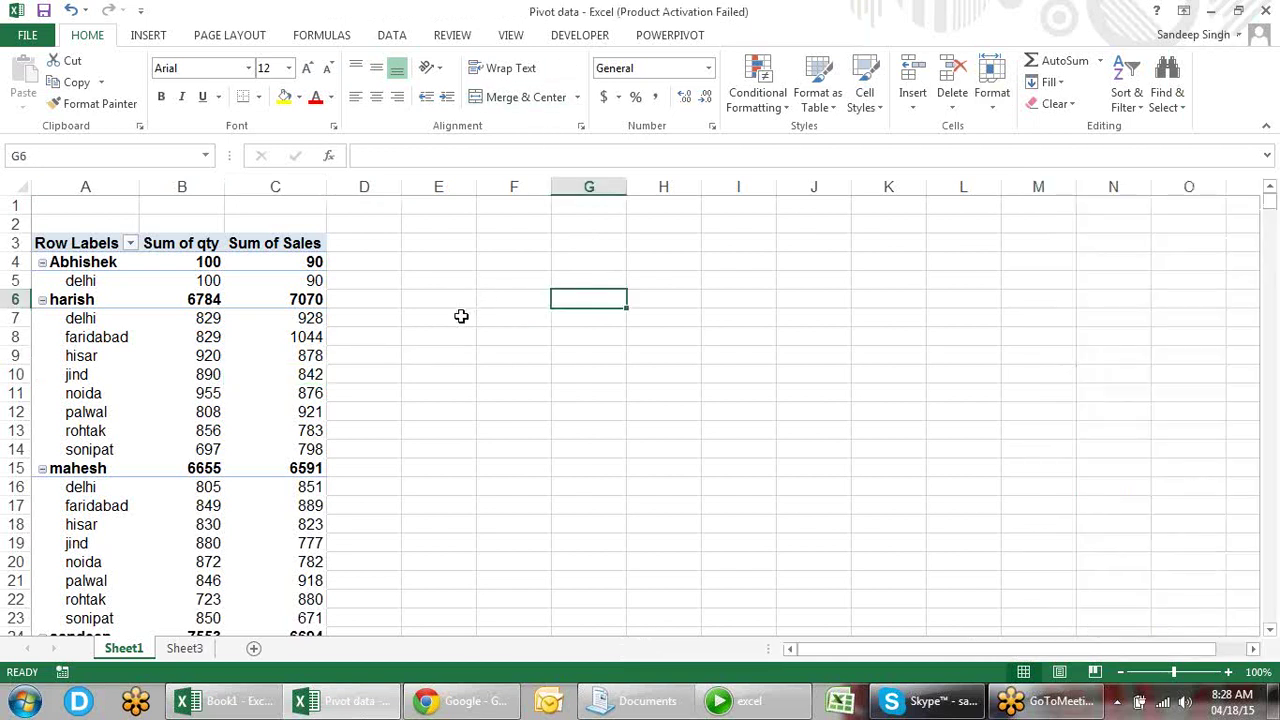
key("alt+h")
key("d")
key("s")
key("Return")
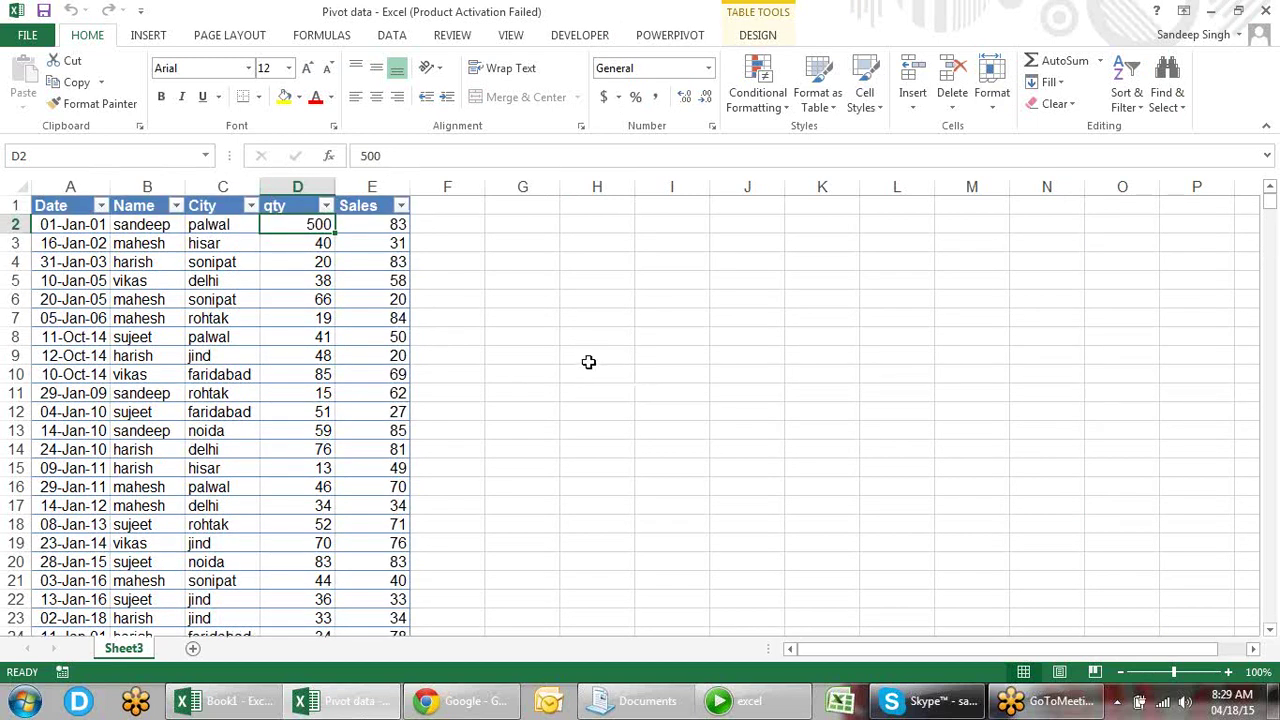
Step: Scroll through the Sheet3 data to its end and select the whole table with Ctrl+A
left_click(293, 299)
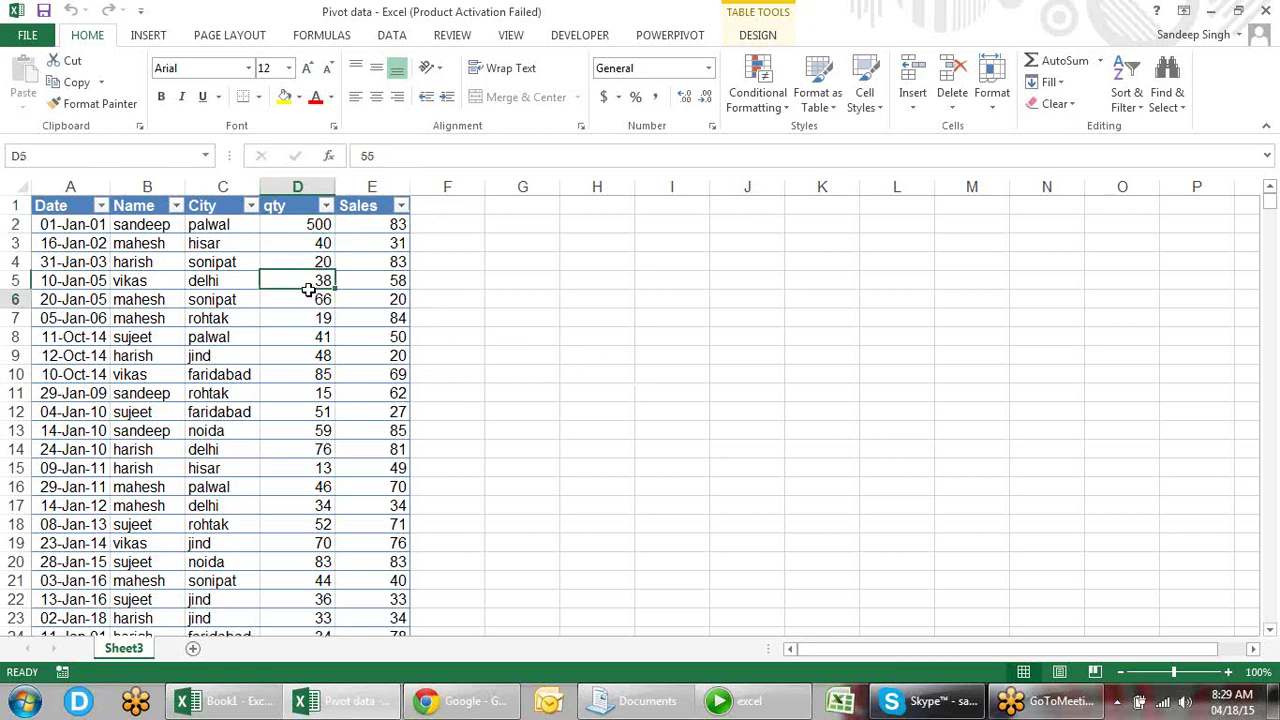
scroll(407, 295, "down", 19)
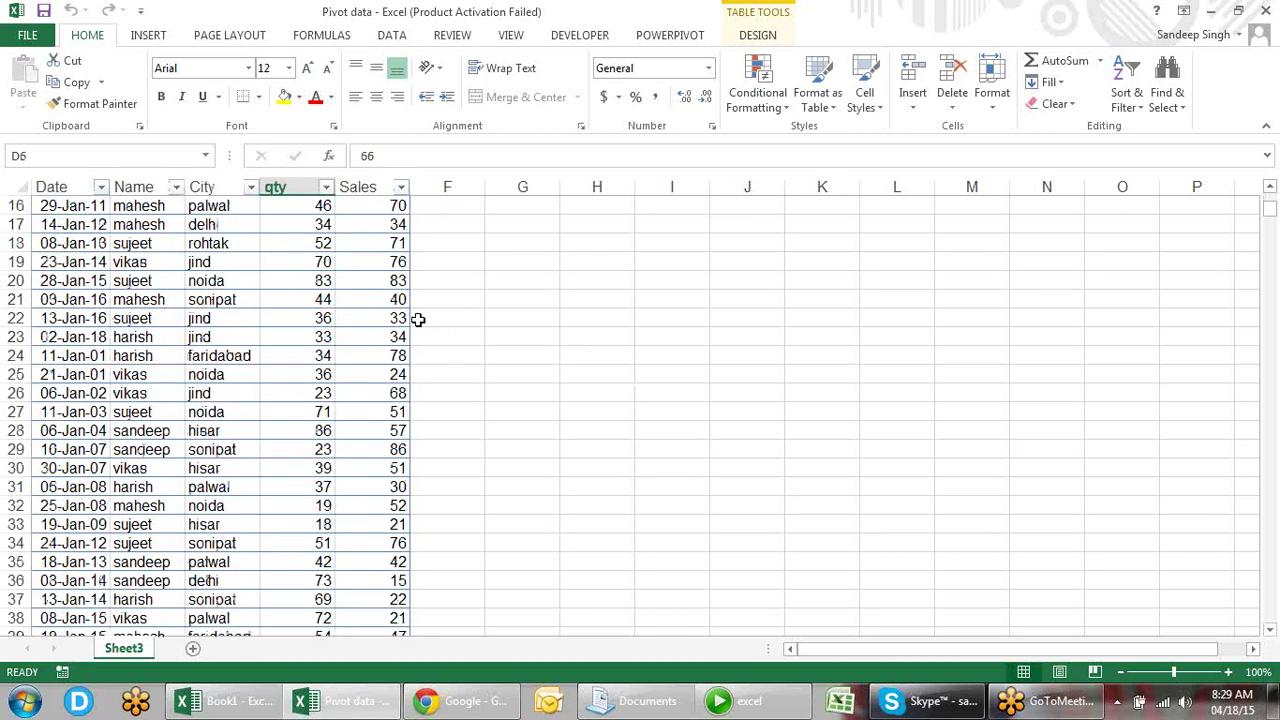
scroll(418, 318, "down", 20)
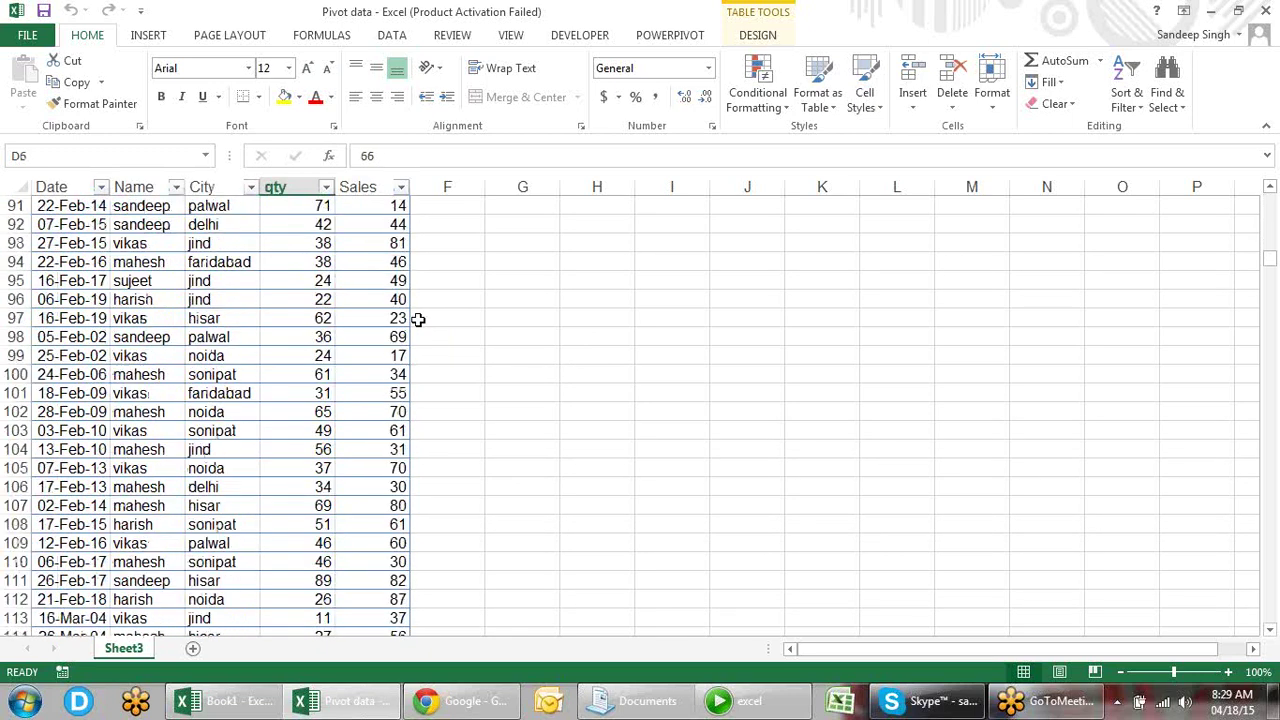
left_click_drag(1274, 289, 1271, 632)
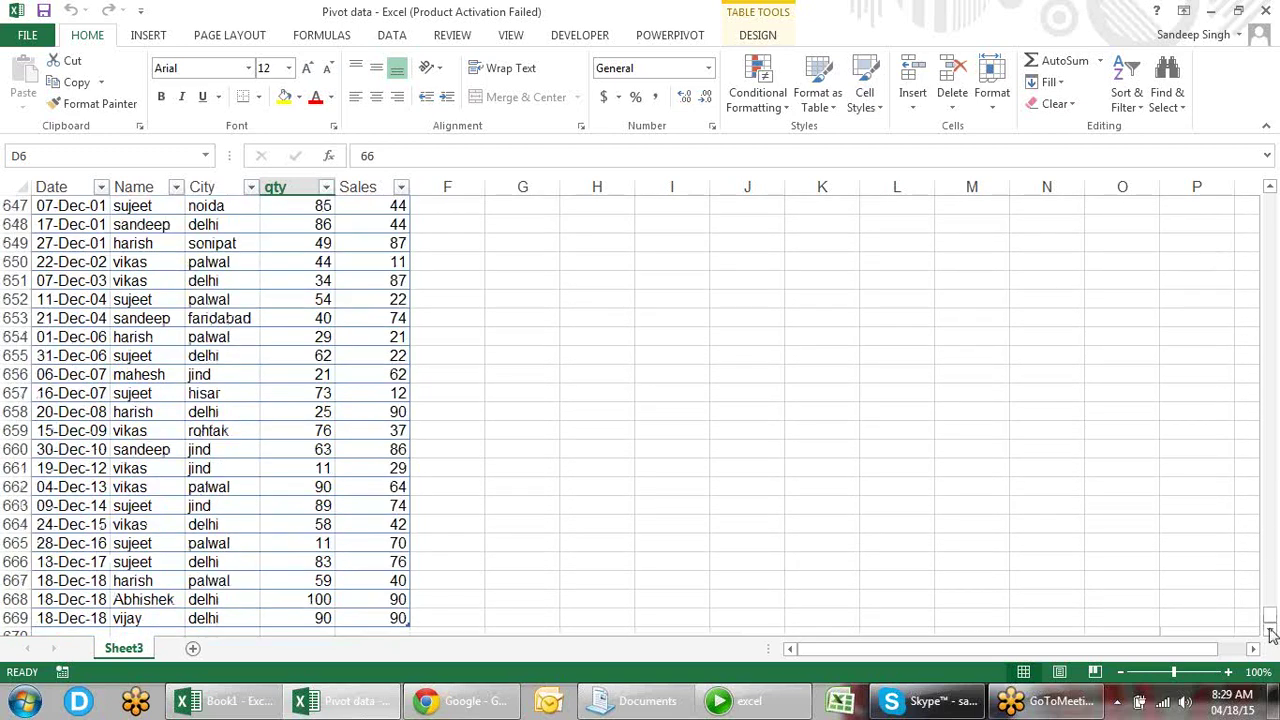
scroll(809, 431, "down", 2)
left_click(395, 431)
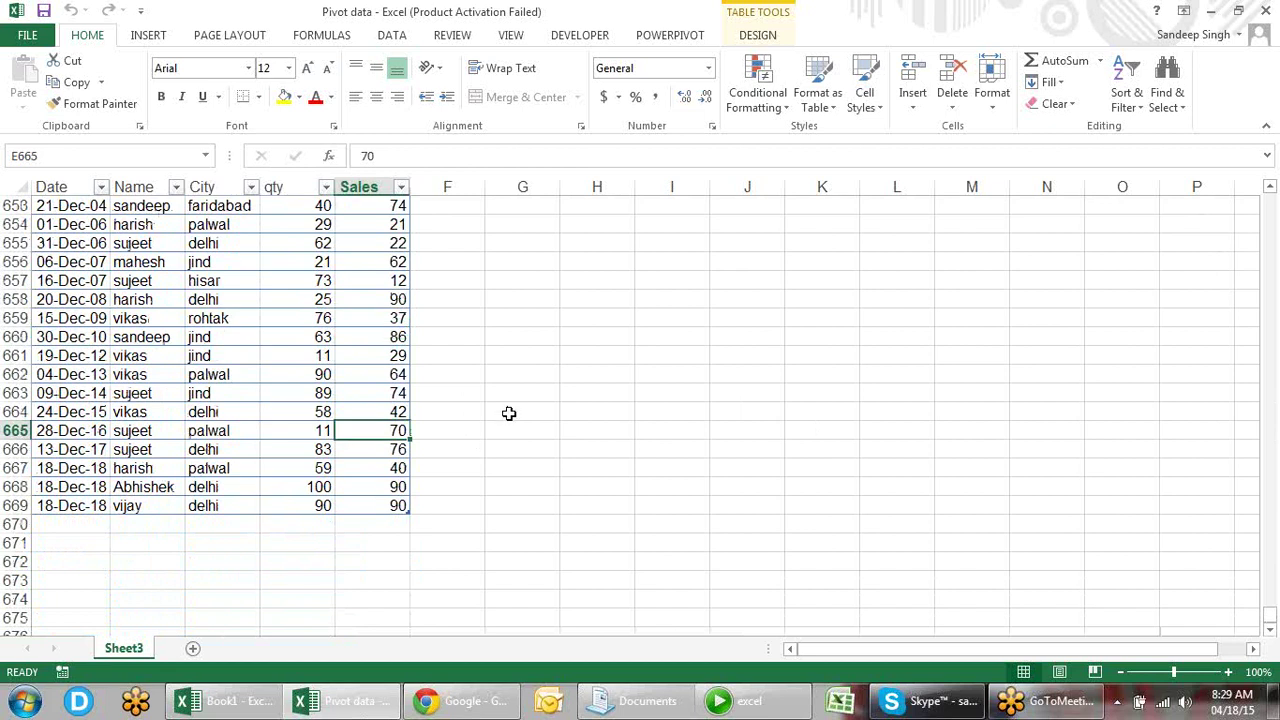
left_click(374, 503)
key("ctrl+a")
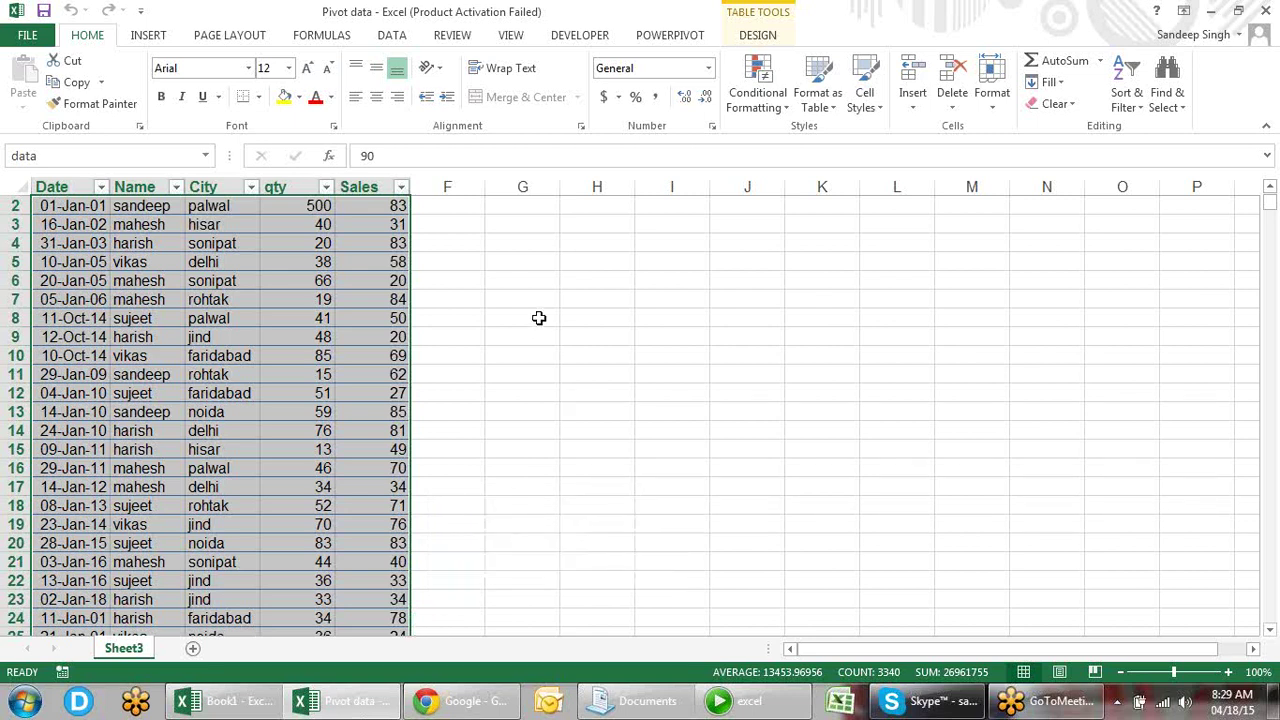
key("ctrl+q")
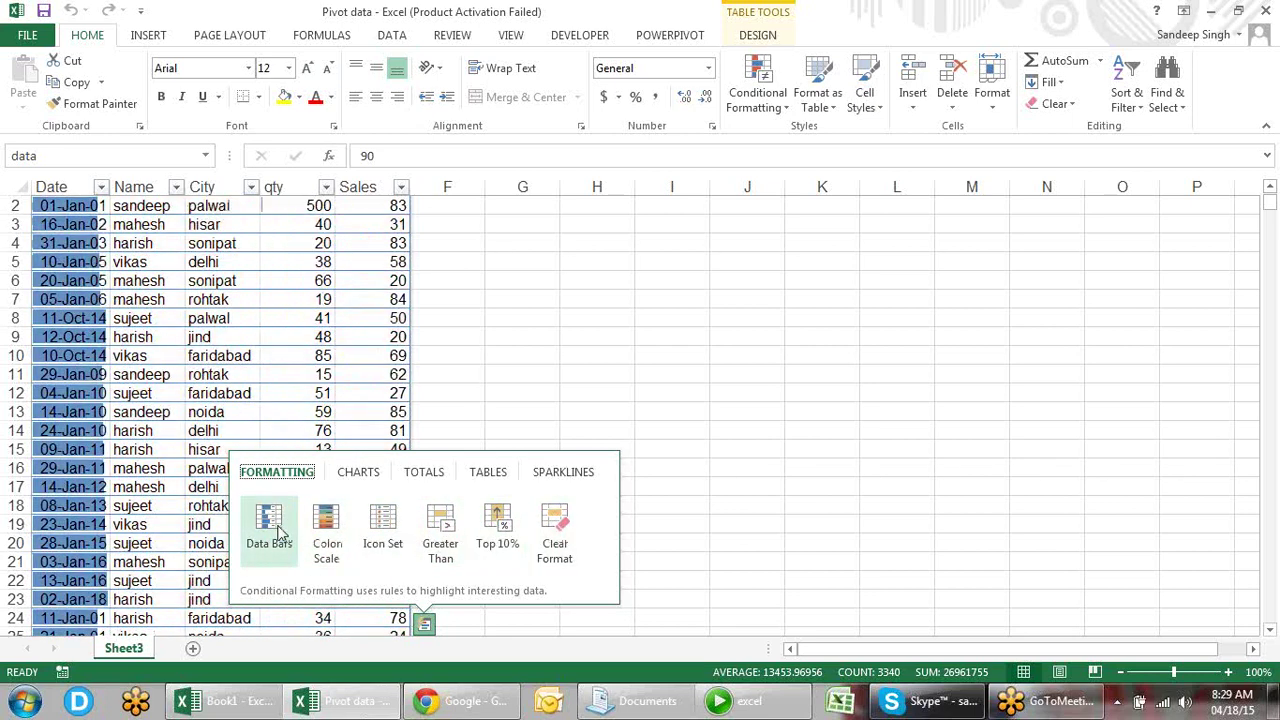
left_click(362, 478)
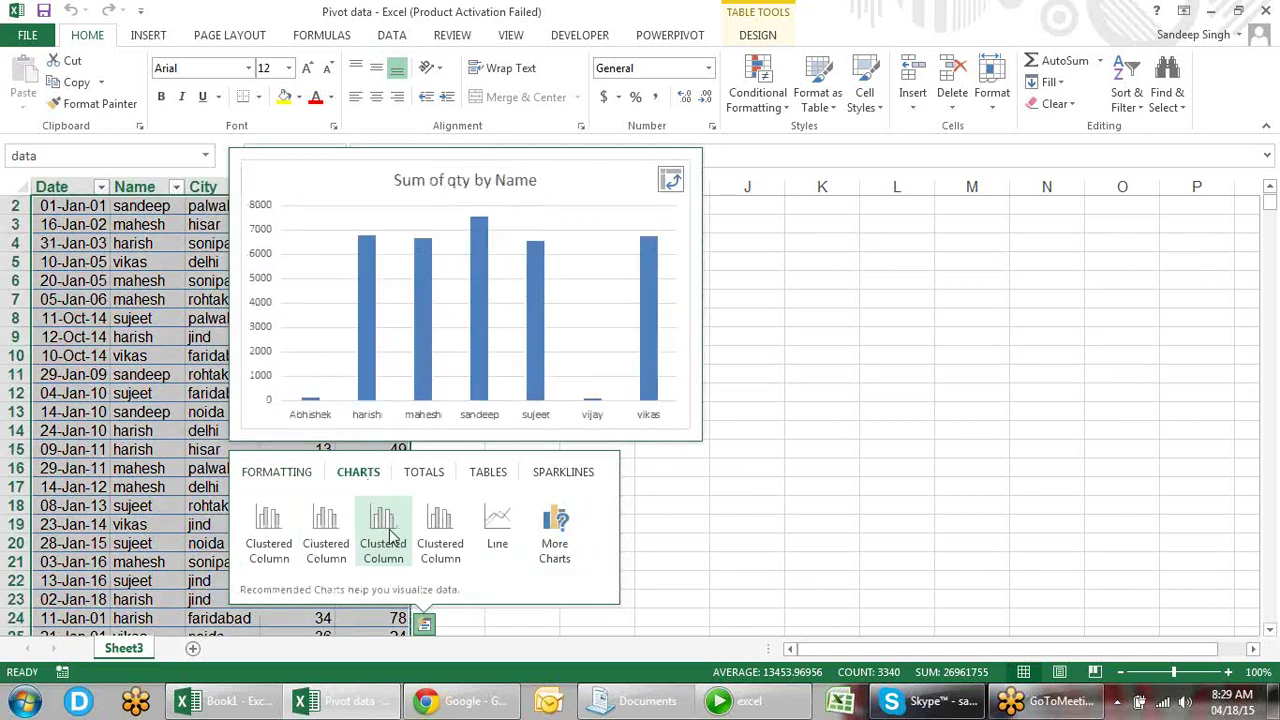
left_click(435, 478)
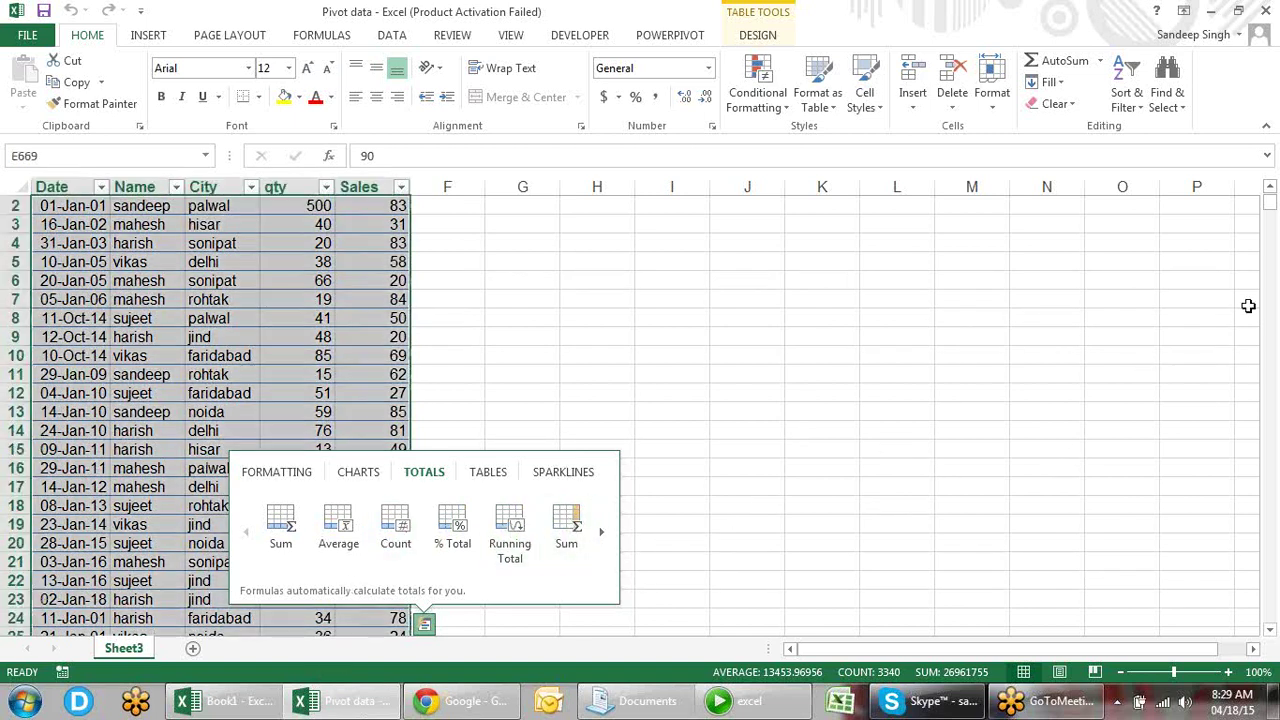
left_click_drag(1274, 210, 1274, 640)
scroll(808, 449, "down", 3)
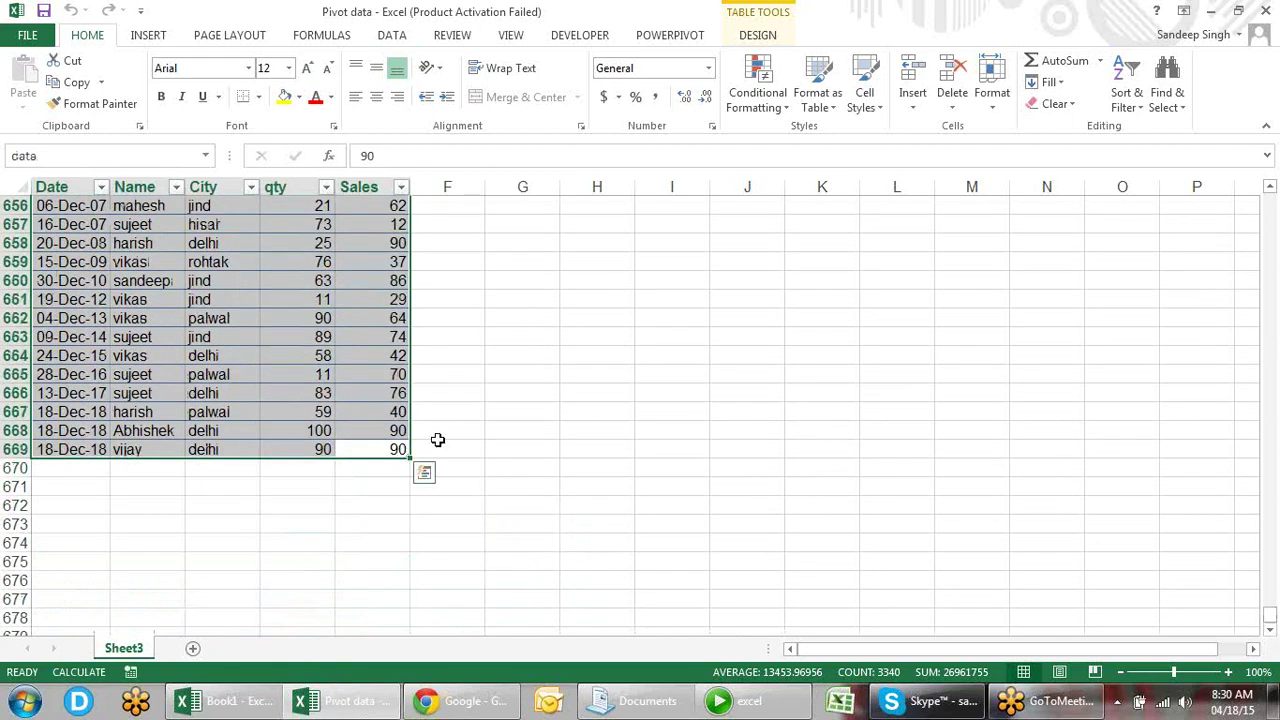
Step: Open Quick Analysis for the selected data and browse its Totals options
left_click(425, 473)
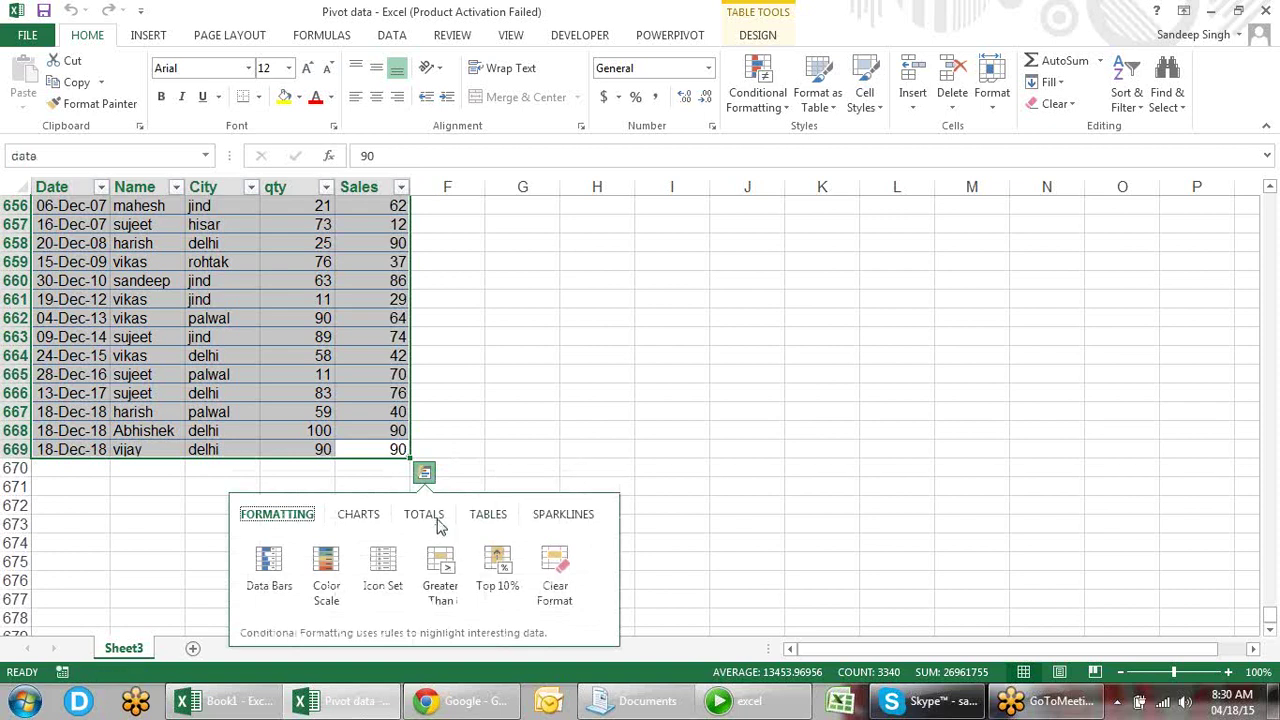
left_click(435, 525)
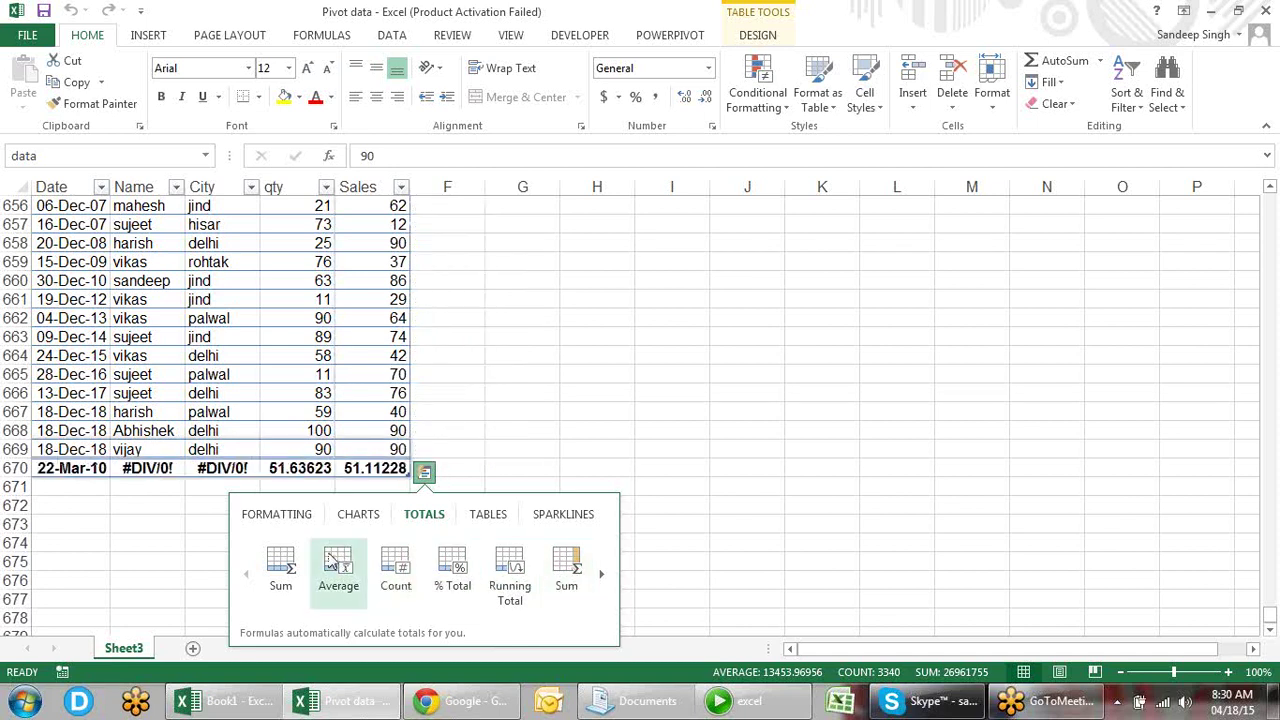
left_click(604, 578)
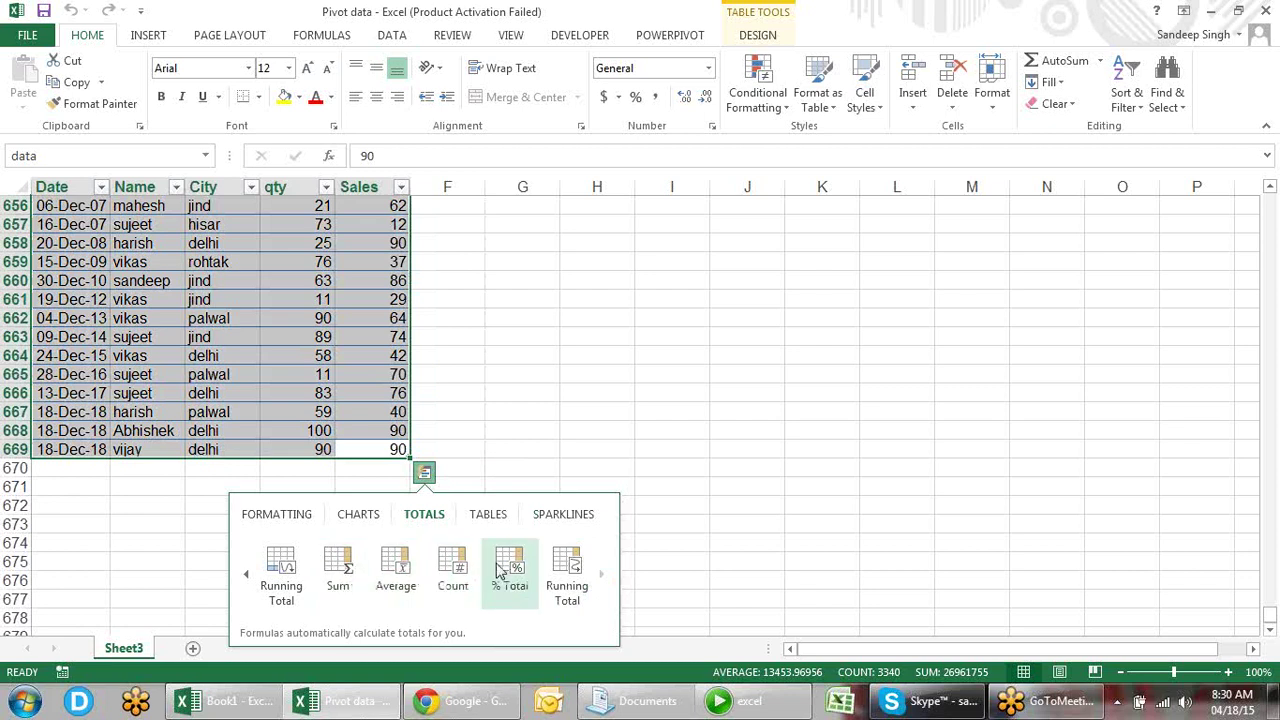
Step: Preview the Tables suggestions, including a PivotTable of qty summed by name
left_click(494, 520)
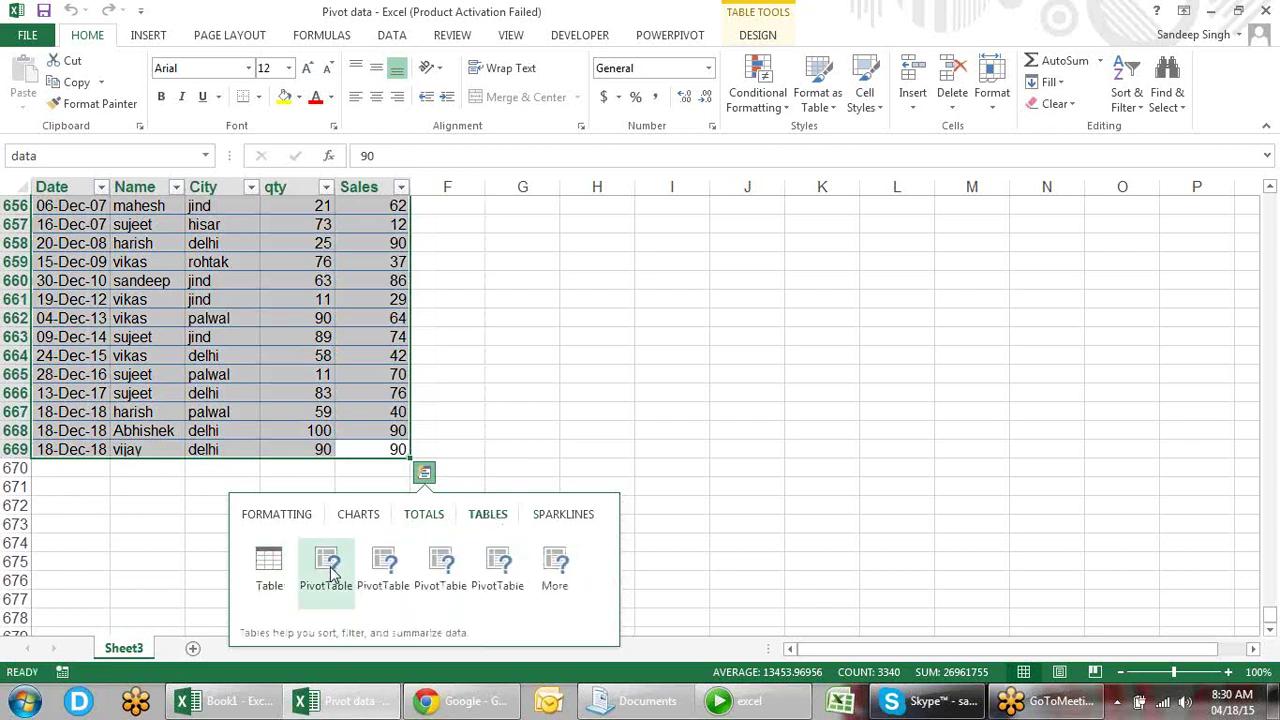
mouse_move(333, 571)
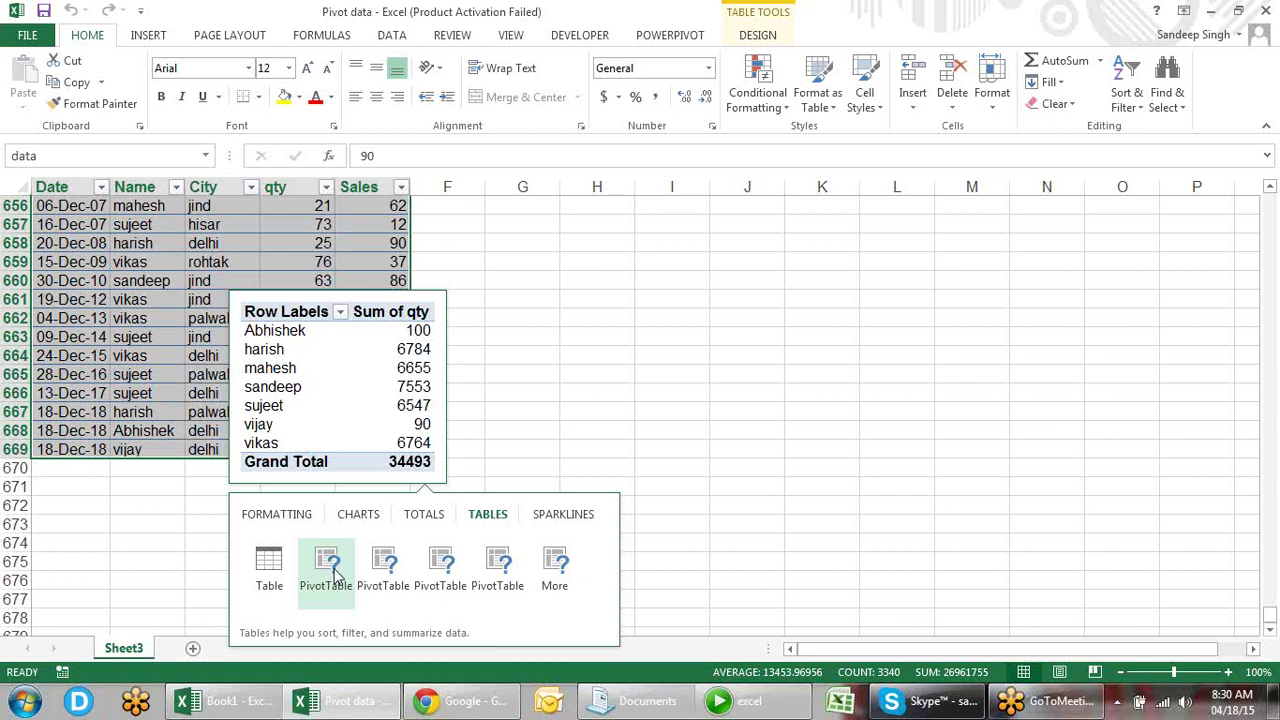
mouse_move(378, 571)
mouse_move(435, 567)
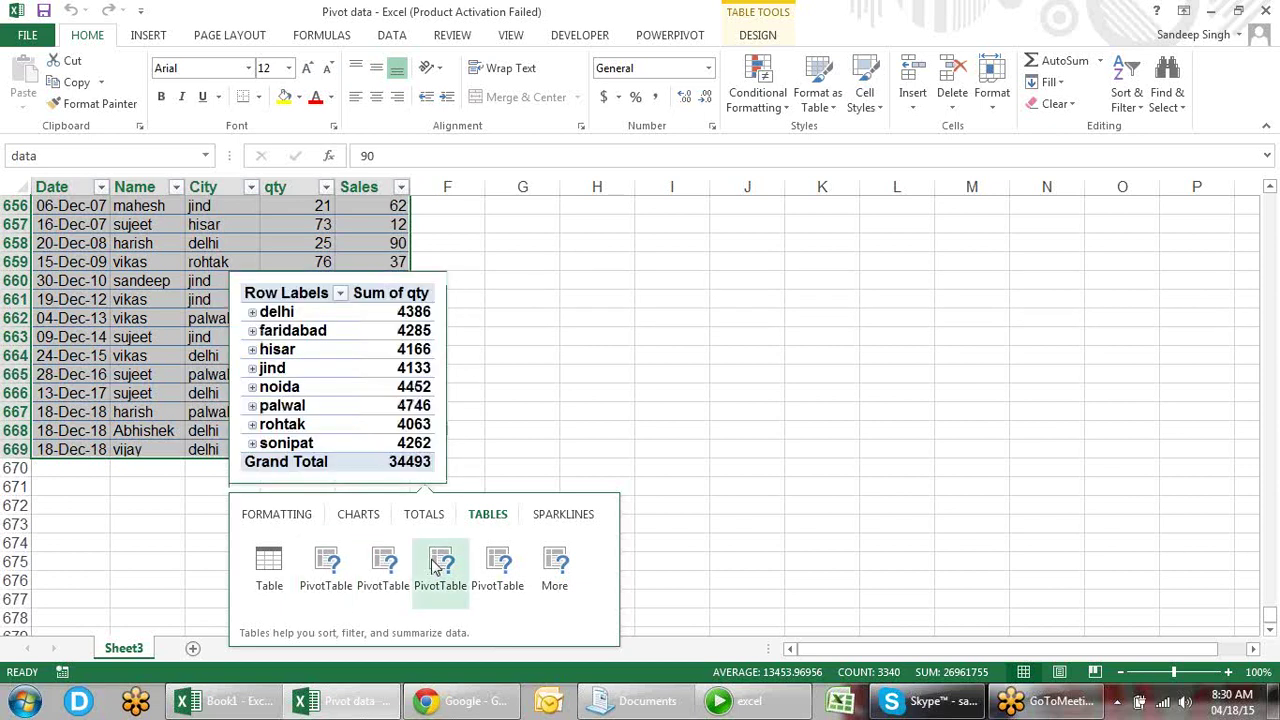
mouse_move(482, 566)
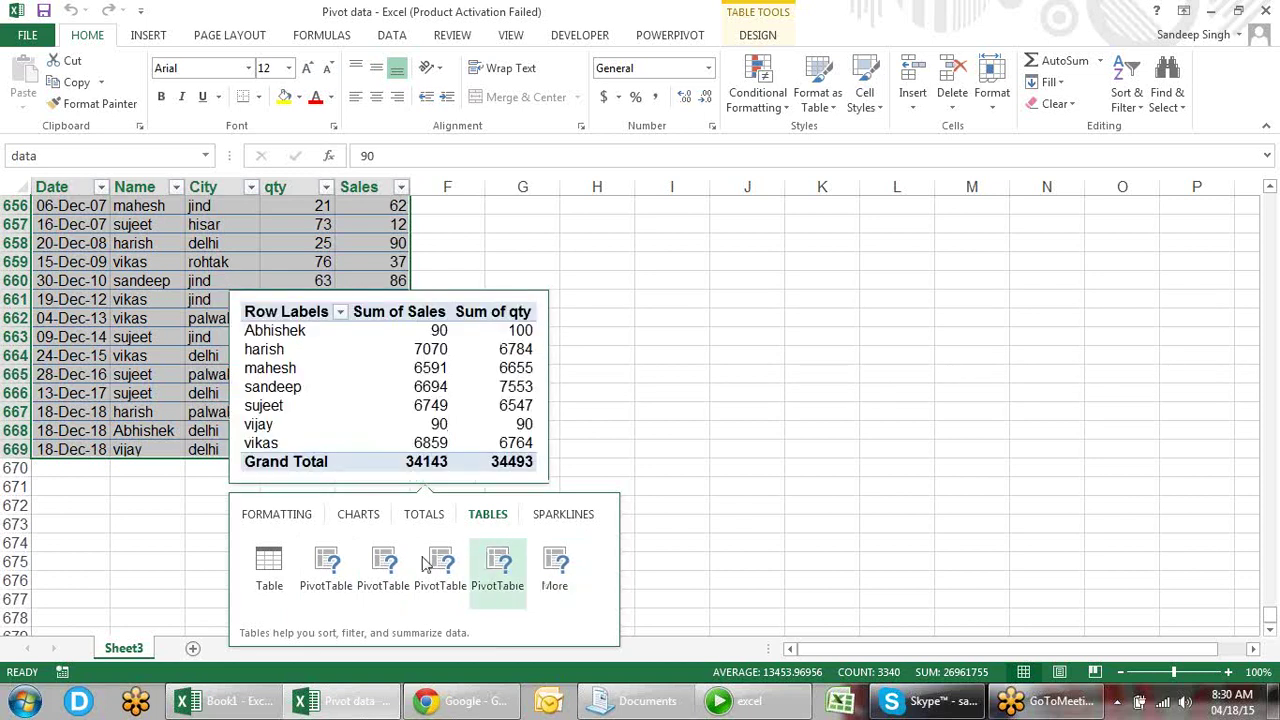
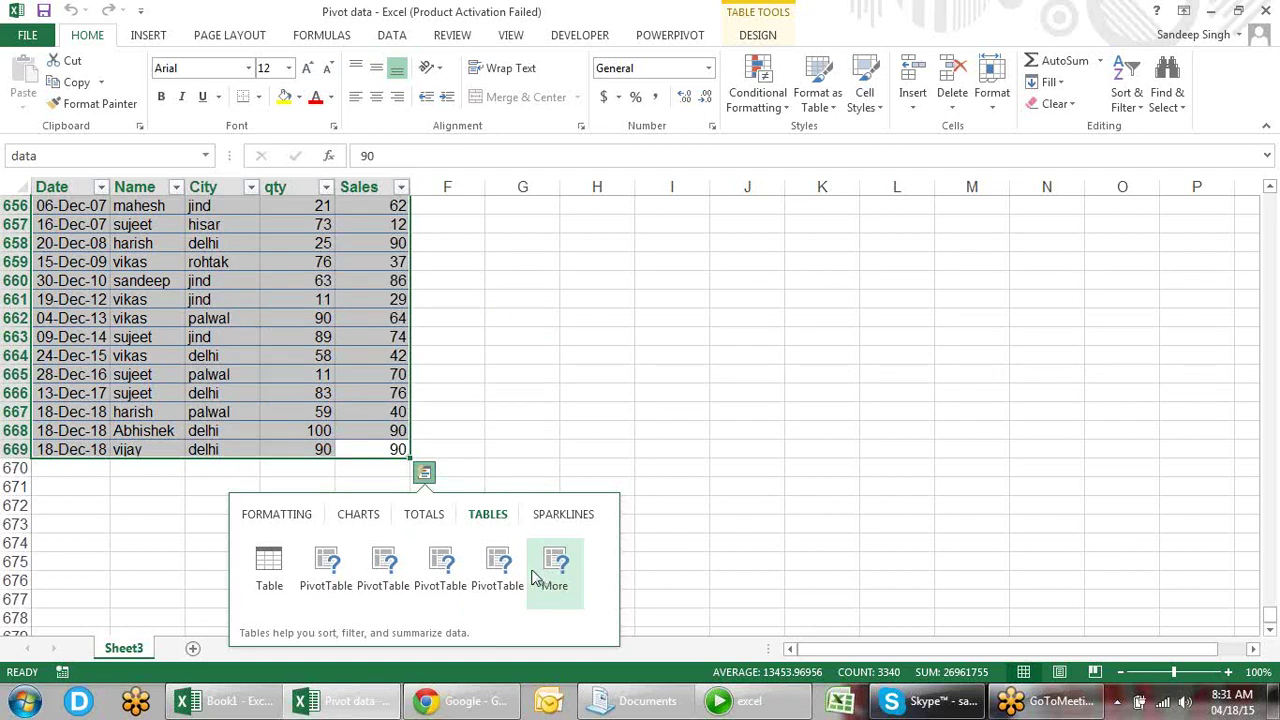
Step: Insert the Sum of Sales by City PivotTable, then preview Sheet3's Quick Analysis sparkline and formatting options
left_click(398, 567)
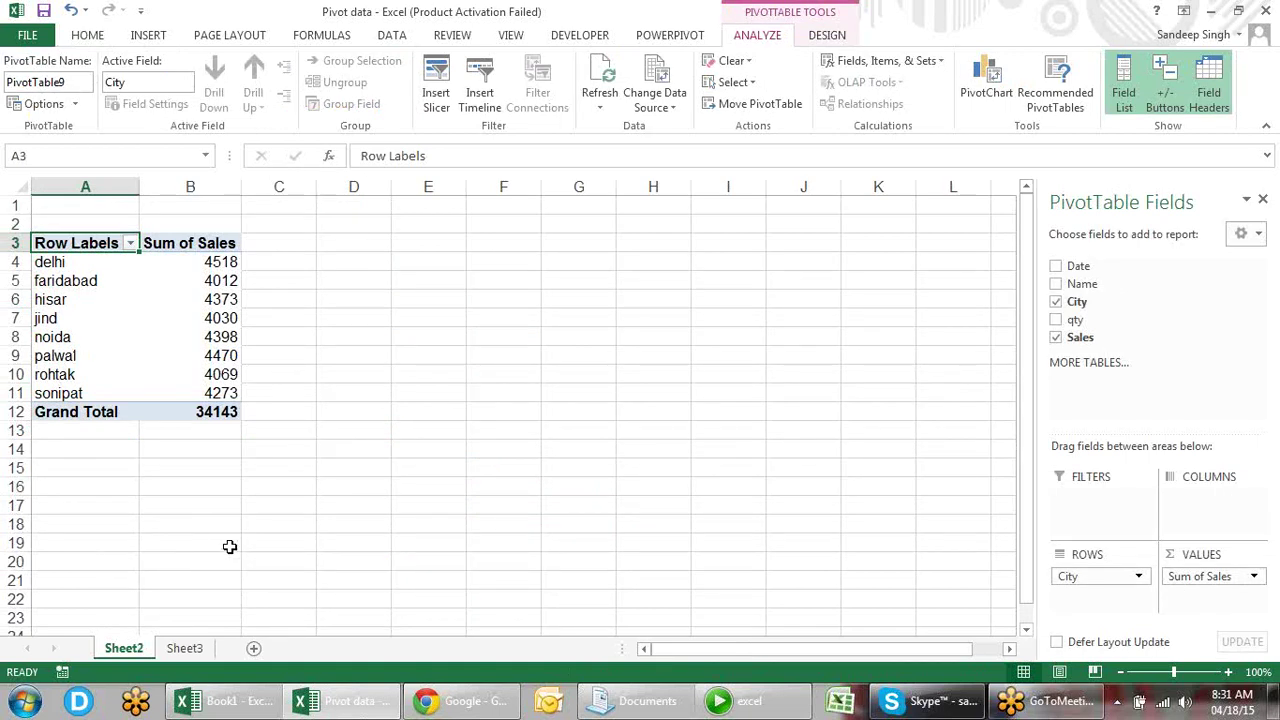
left_click(186, 649)
left_click(424, 473)
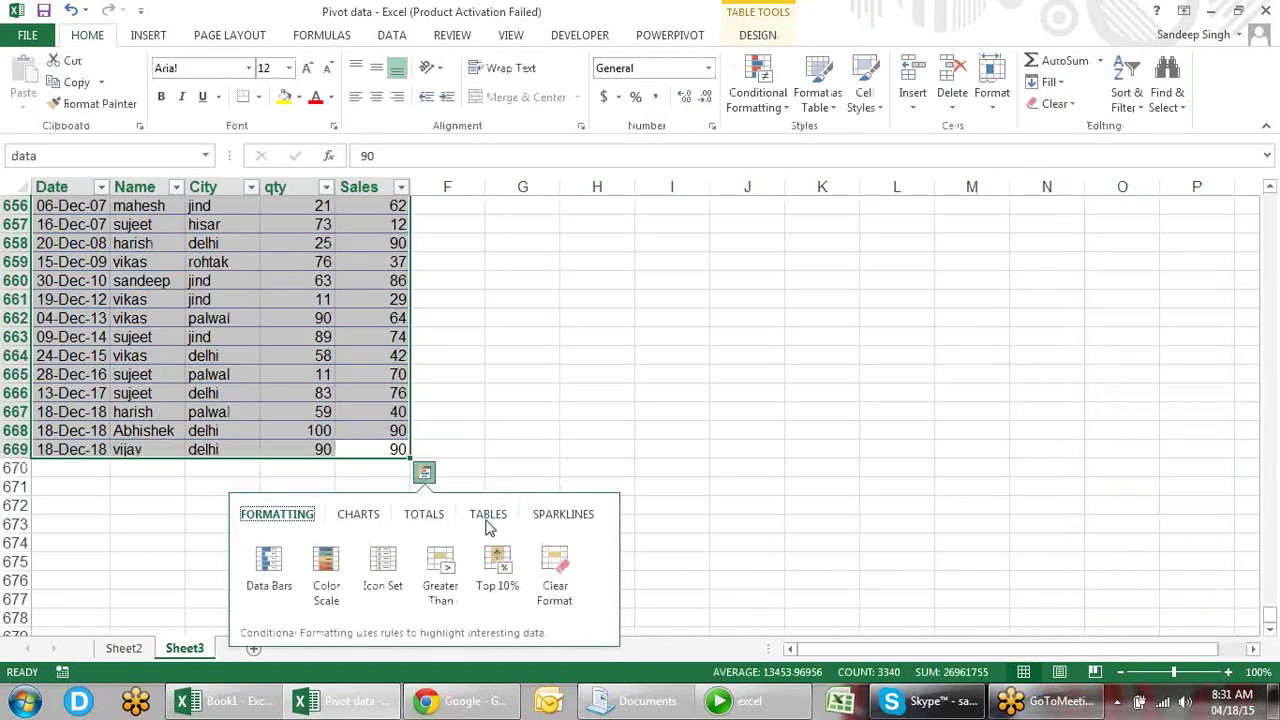
left_click(548, 522)
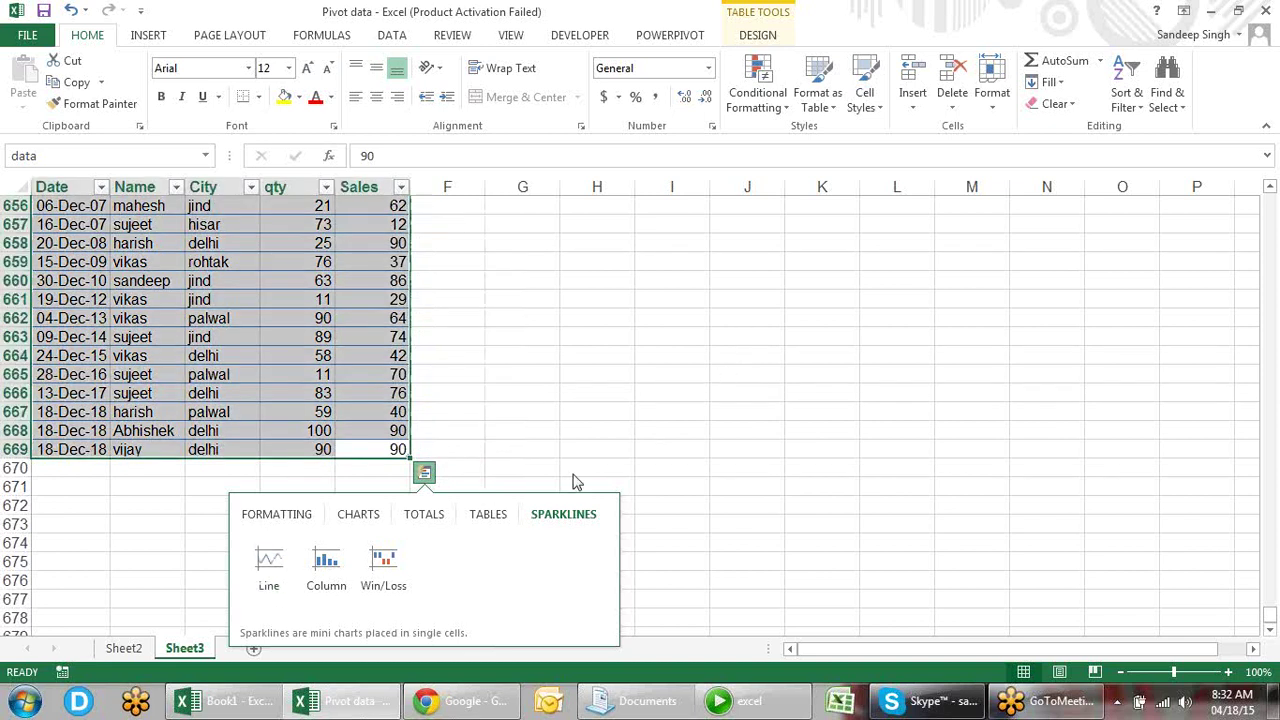
left_click(287, 514)
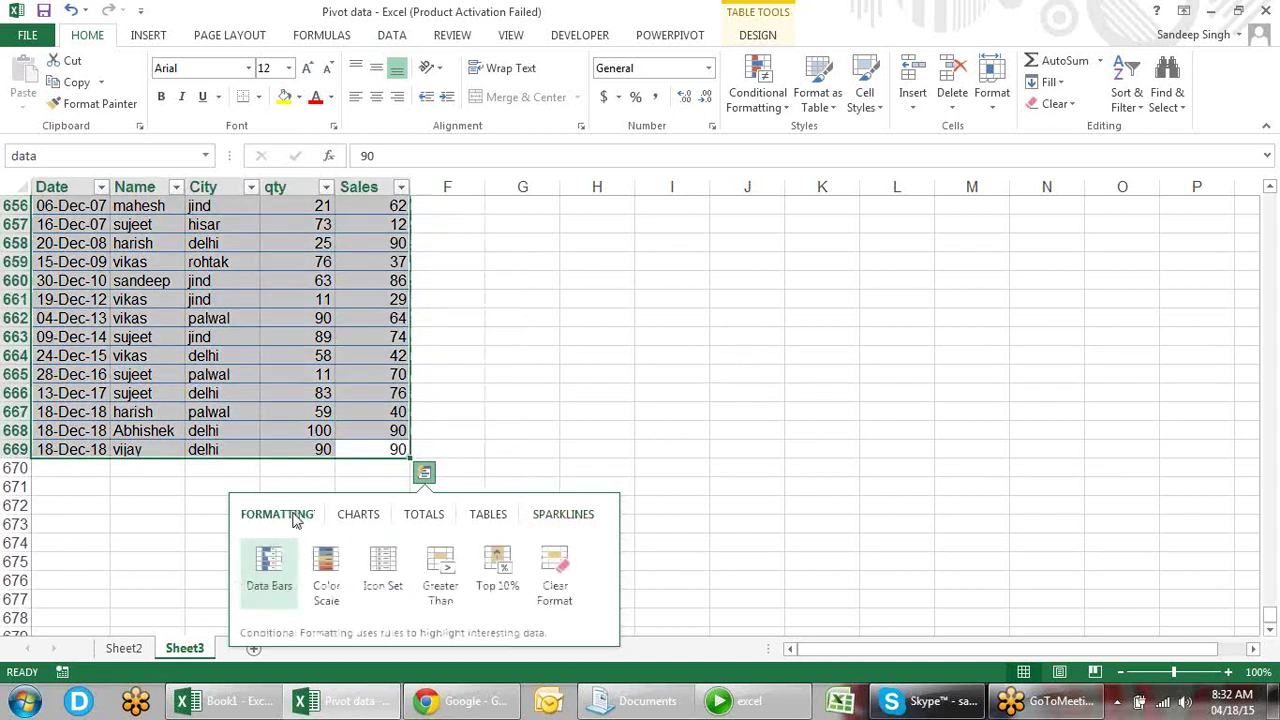
left_click(640, 358)
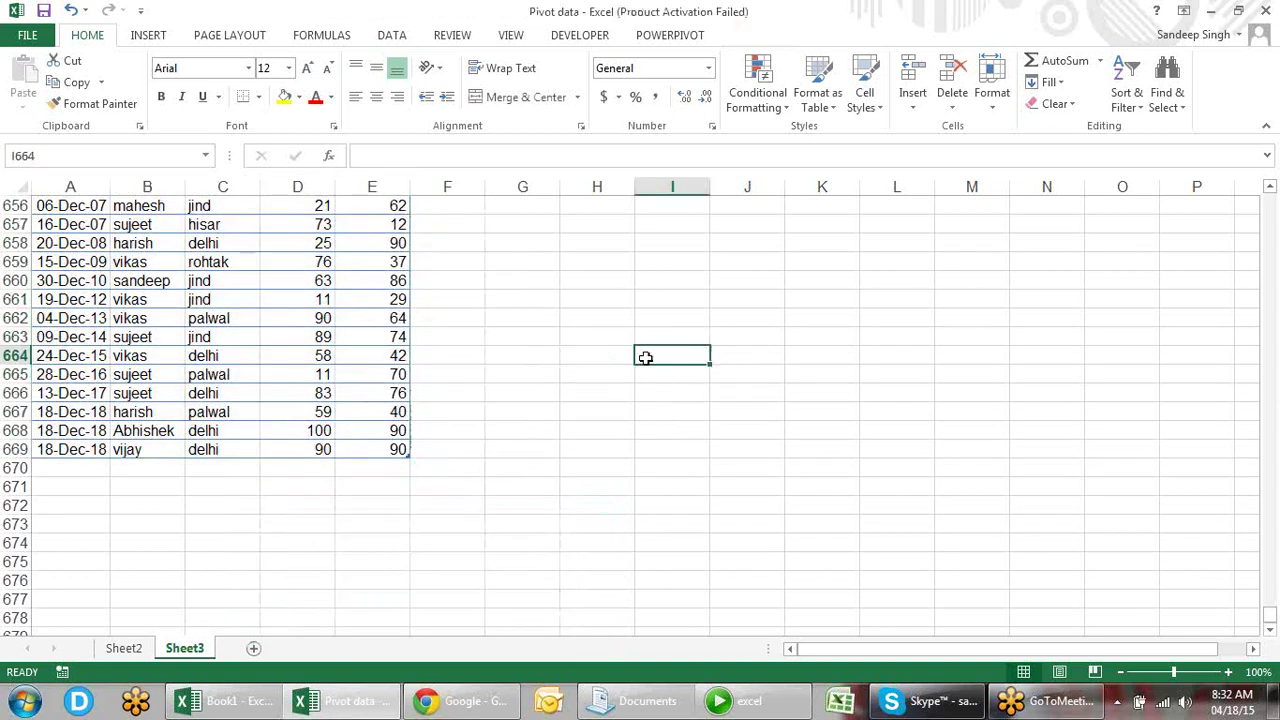
Step: Add a new Sheet4 and widen column D to about 24 characters
scroll(517, 391, "up", 5)
scroll(489, 384, "up", 20)
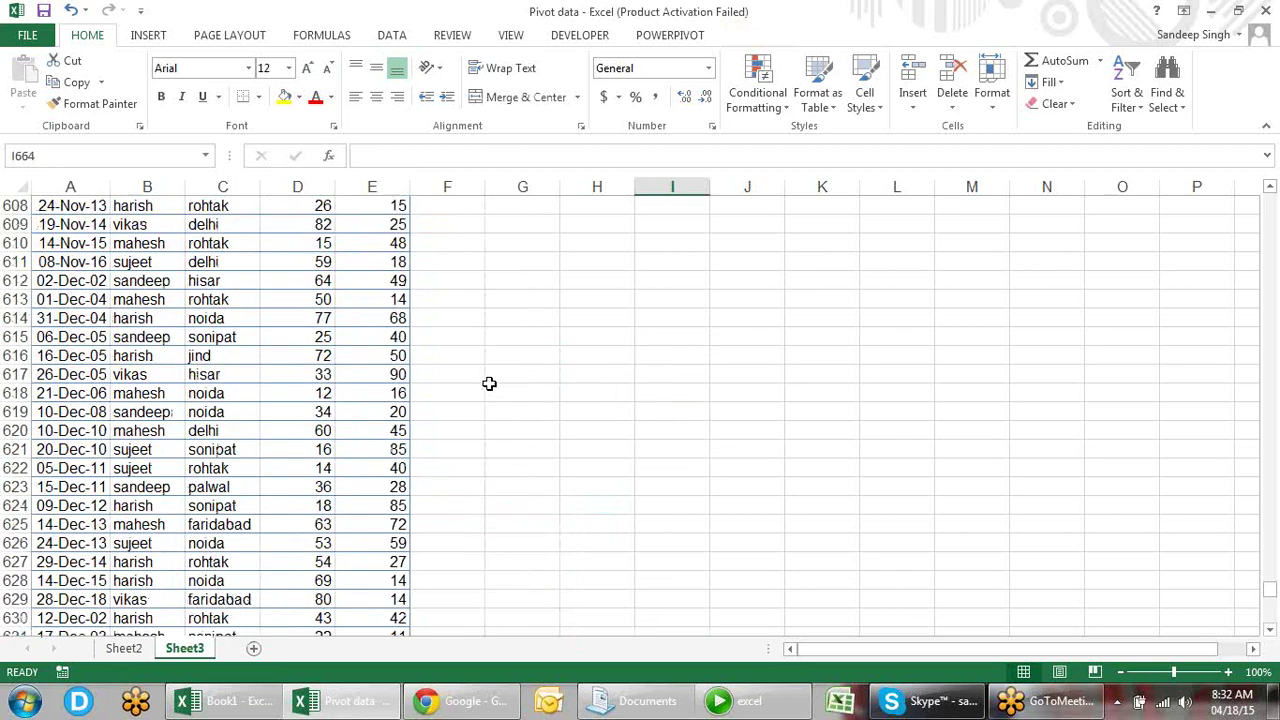
scroll(489, 384, "up", 12)
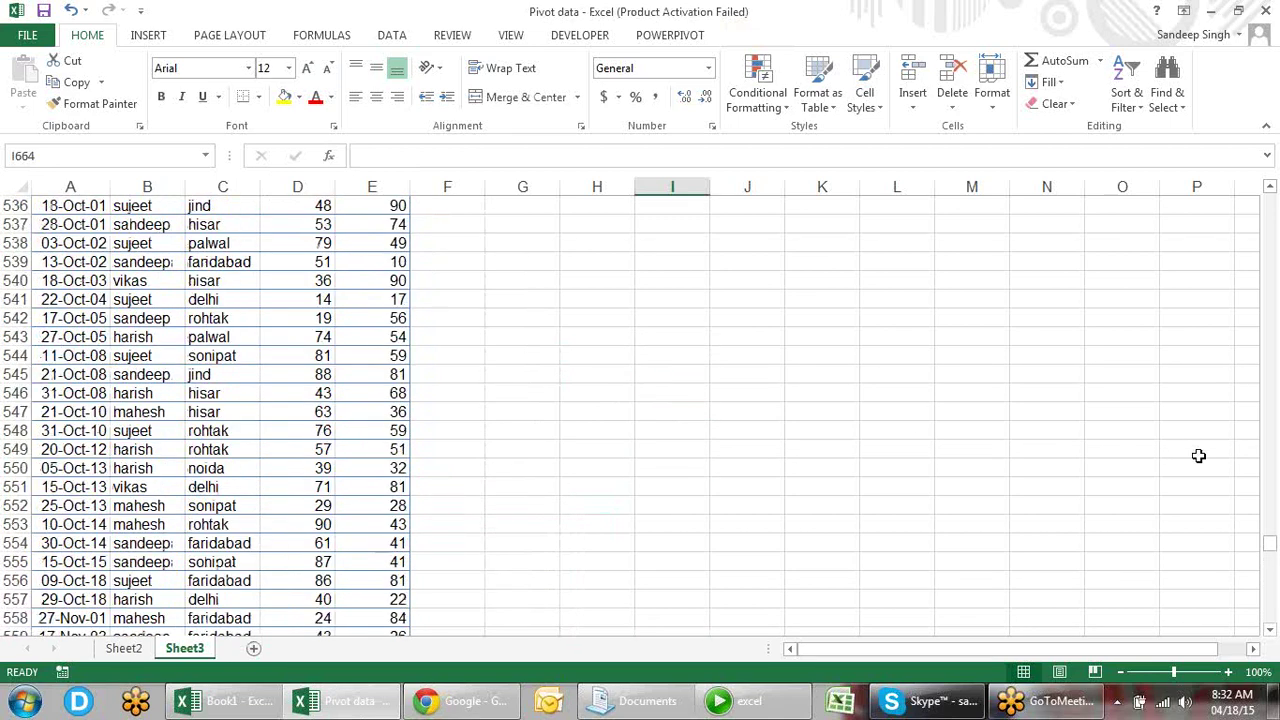
left_click_drag(1270, 543, 1276, 200)
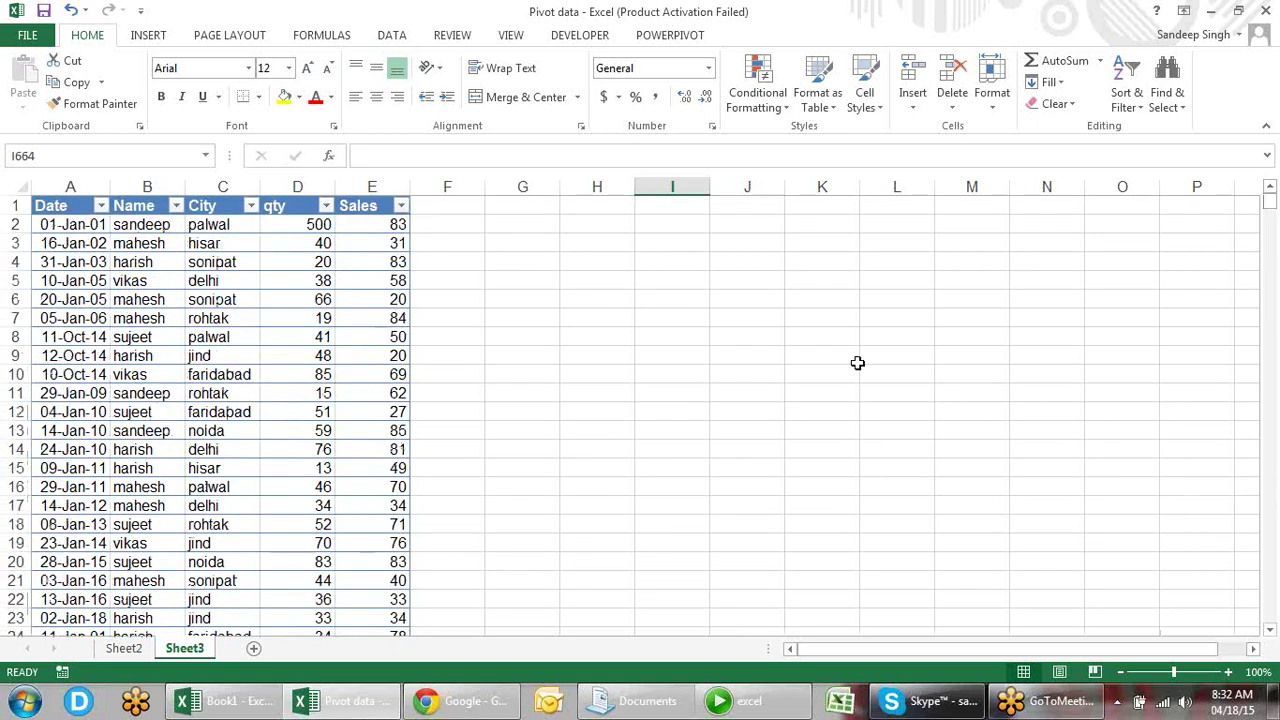
left_click(253, 649)
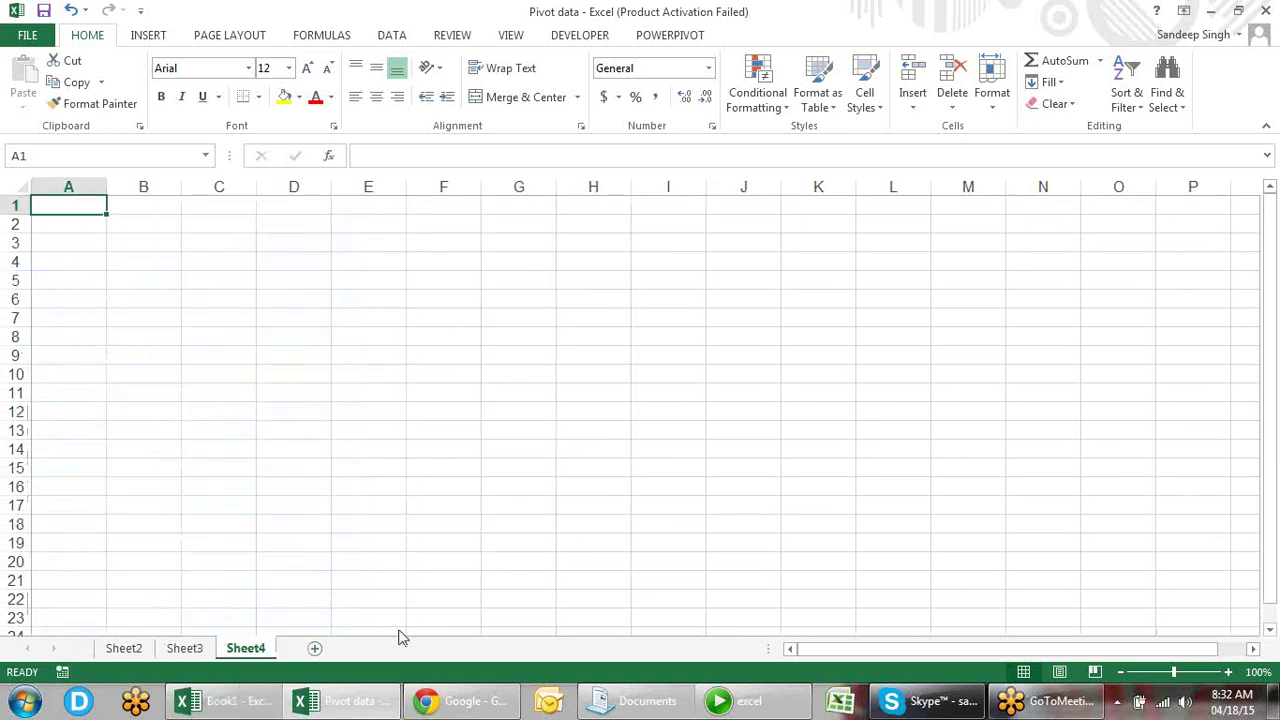
left_click(285, 301)
left_click(325, 274)
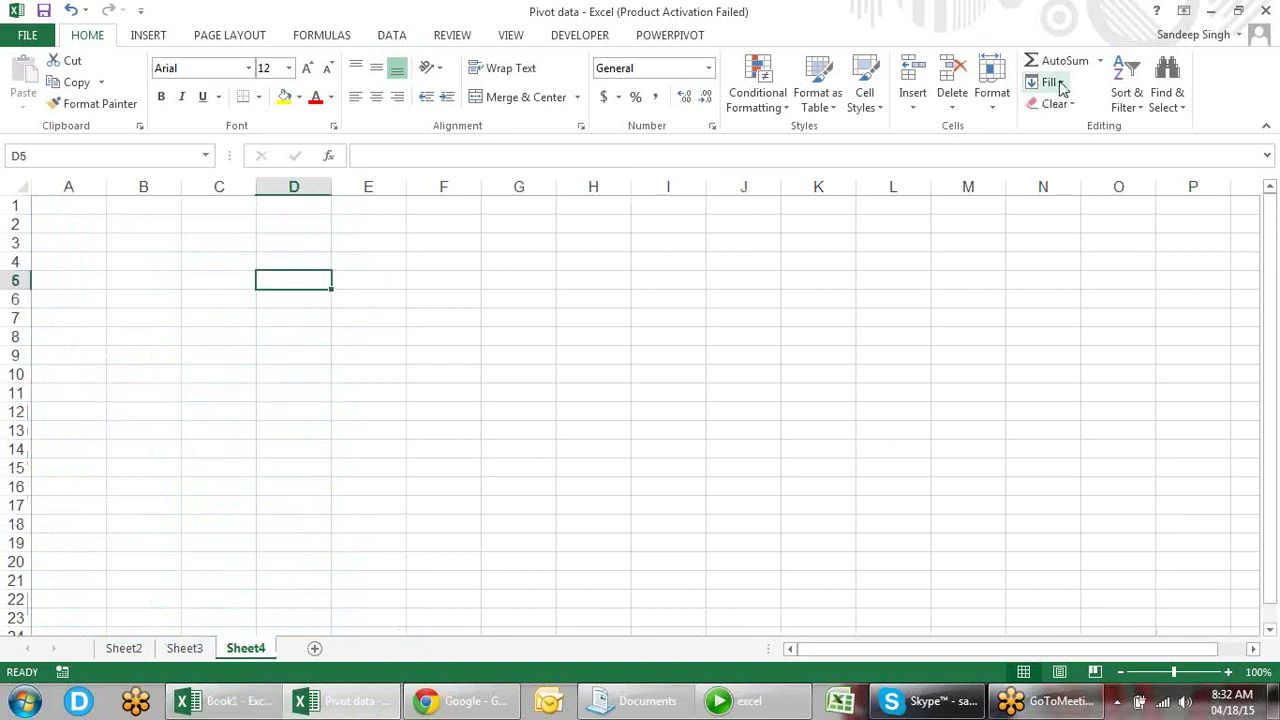
left_click(1063, 88)
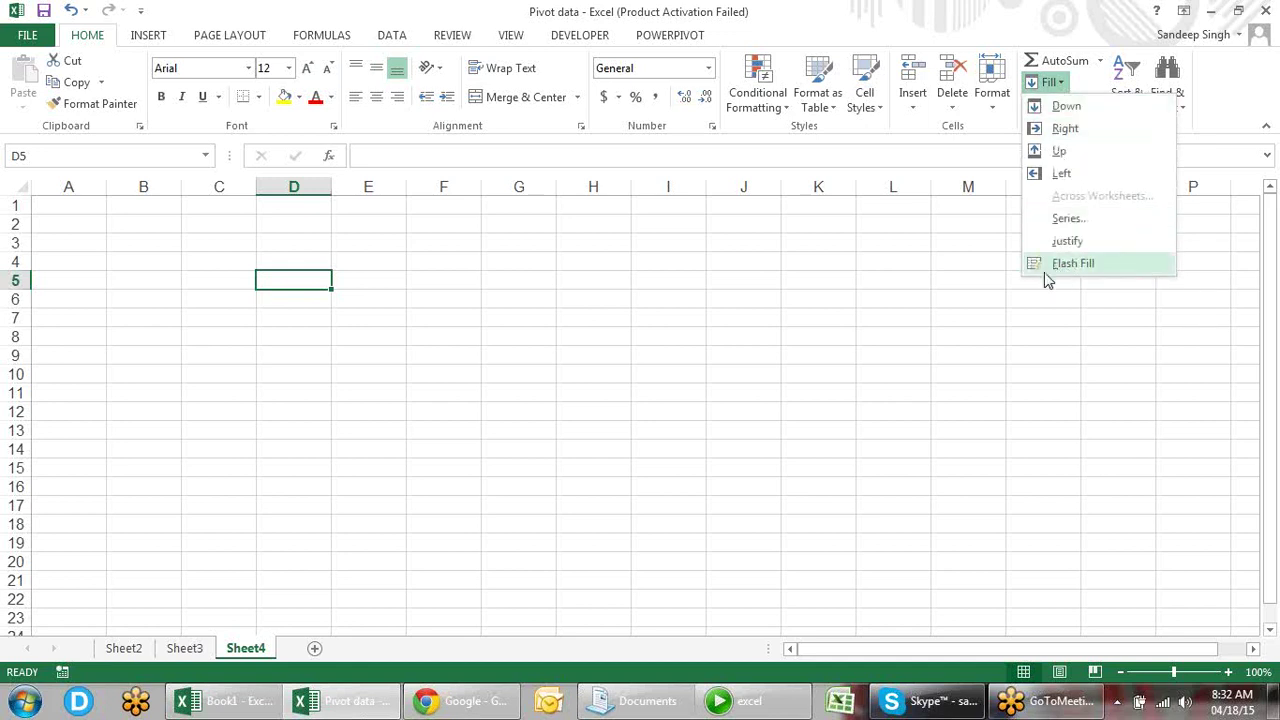
left_click(314, 277)
left_click(314, 248)
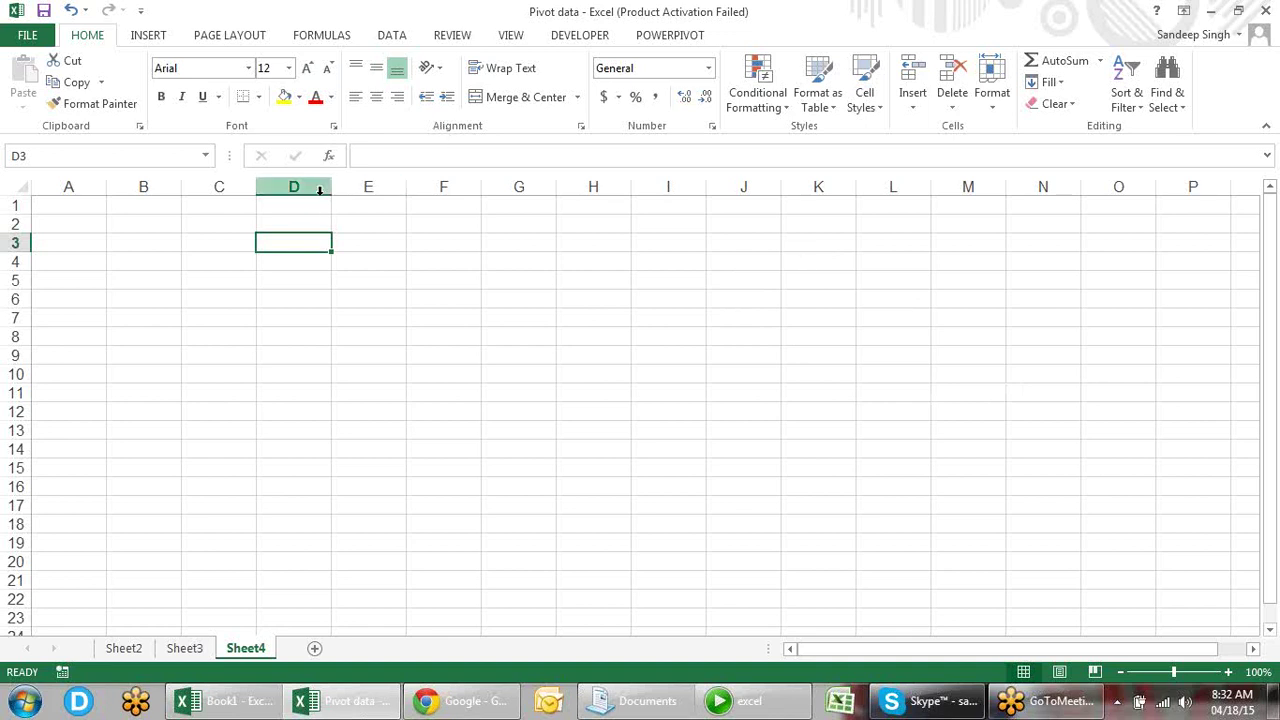
left_click_drag(331, 187, 469, 198)
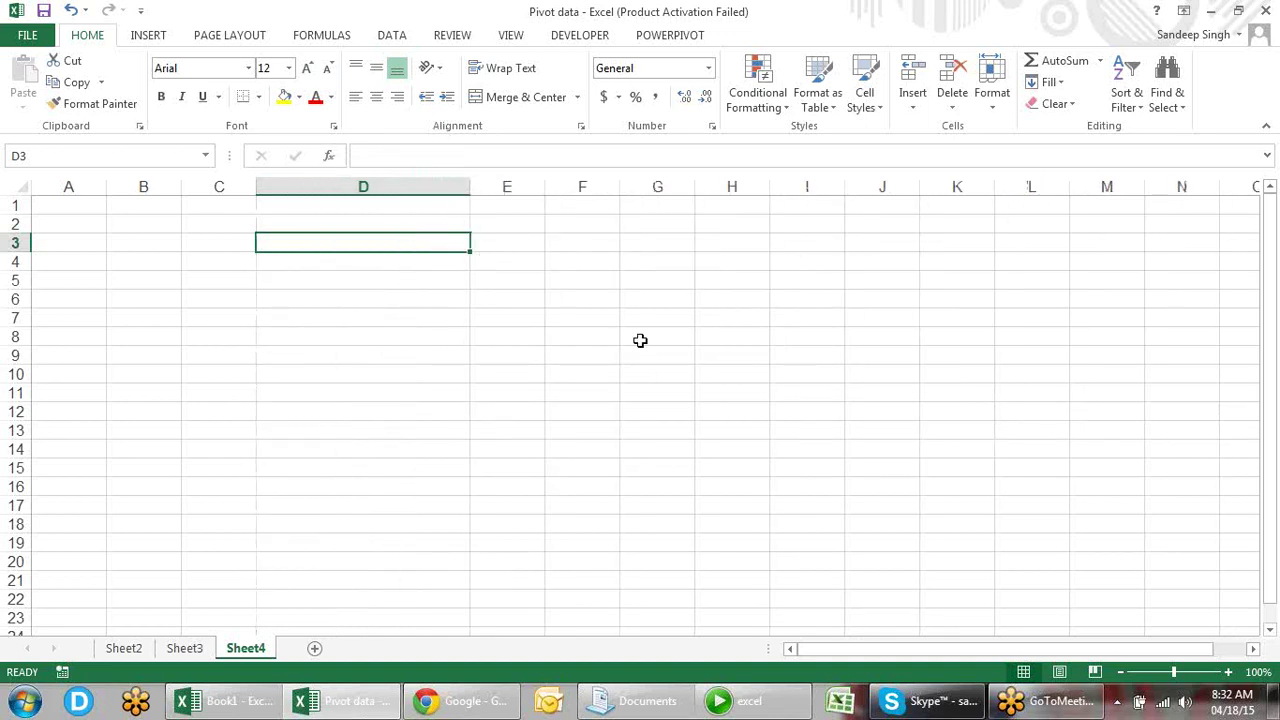
Step: Enter three sample full names (first, middle, last) into D3, D4 and D5
key("Return")
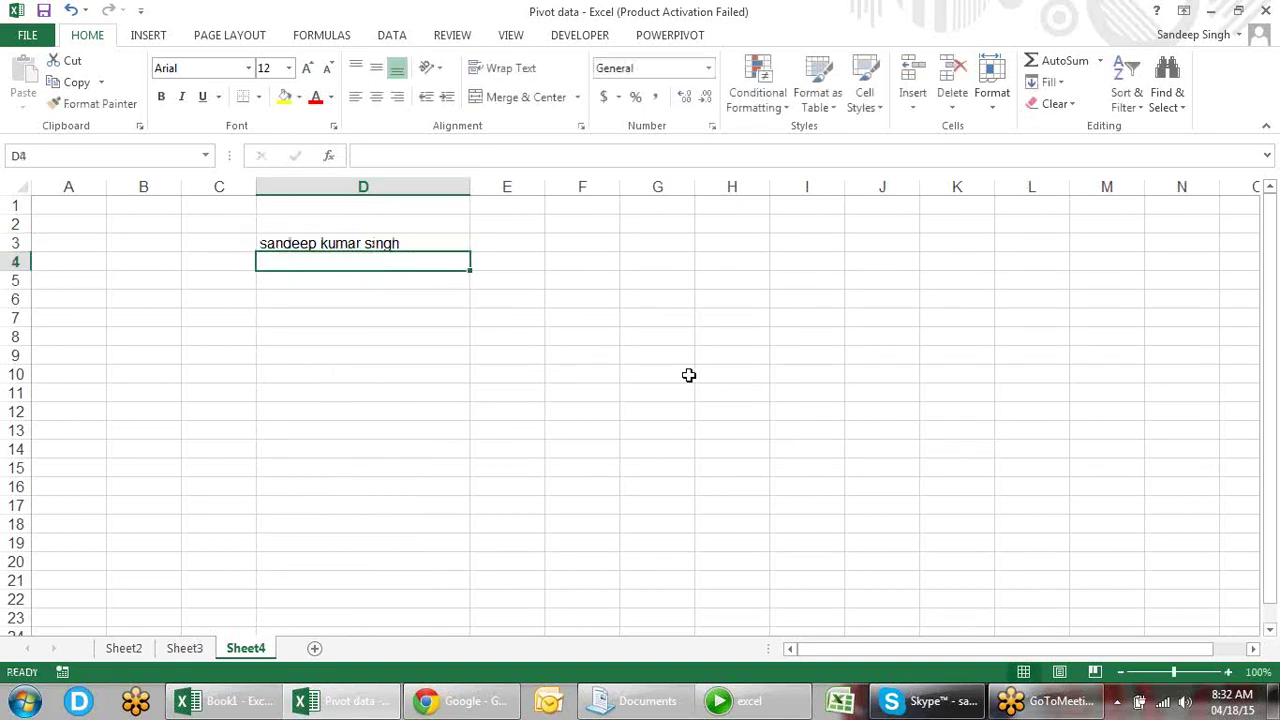
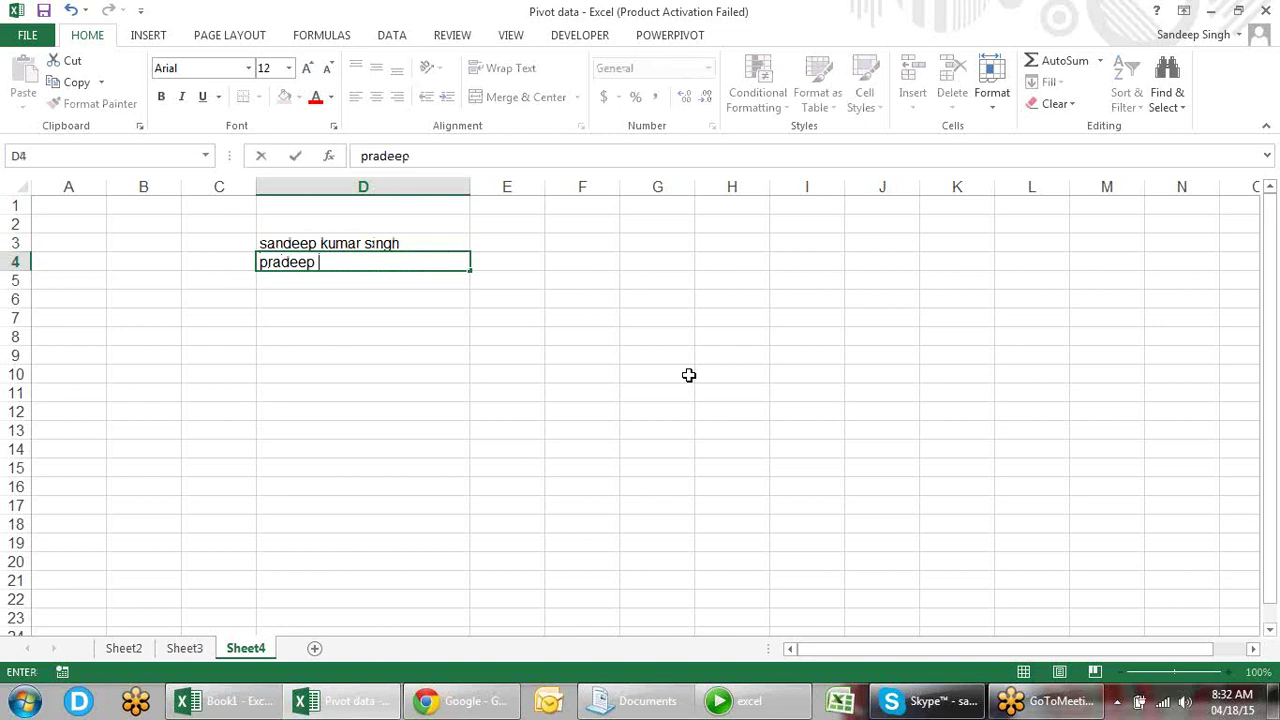
key("Return")
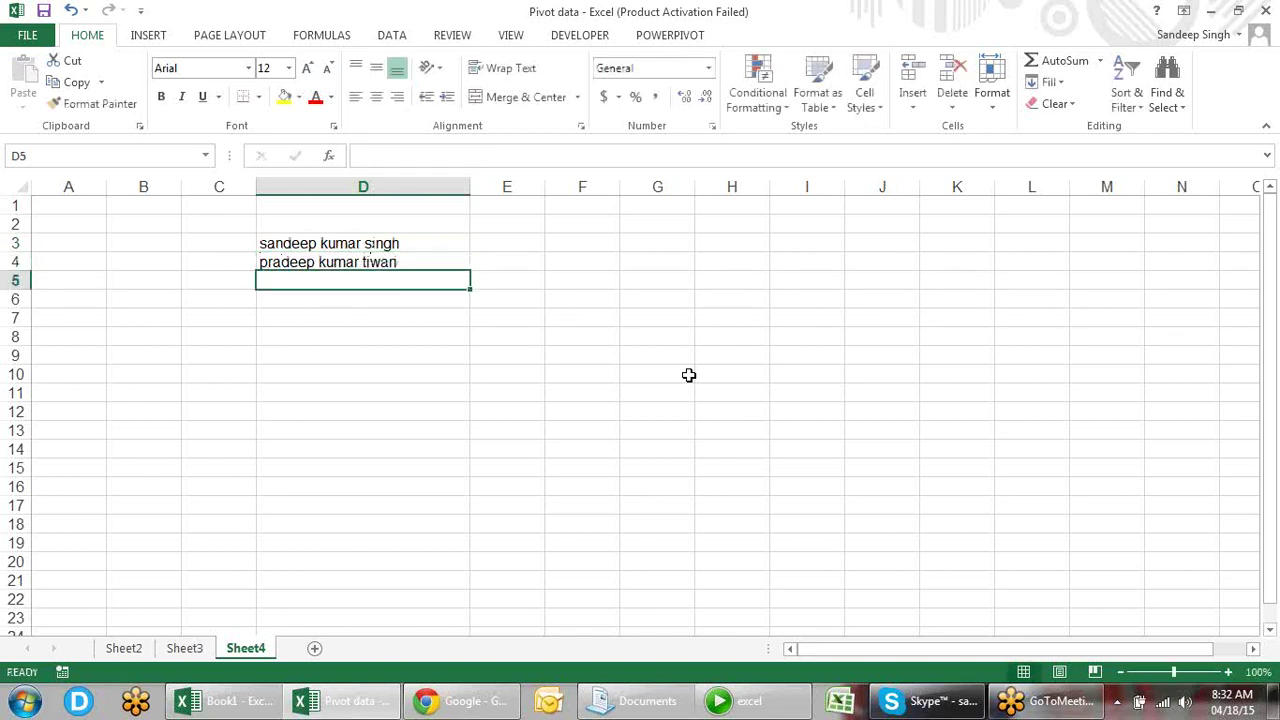
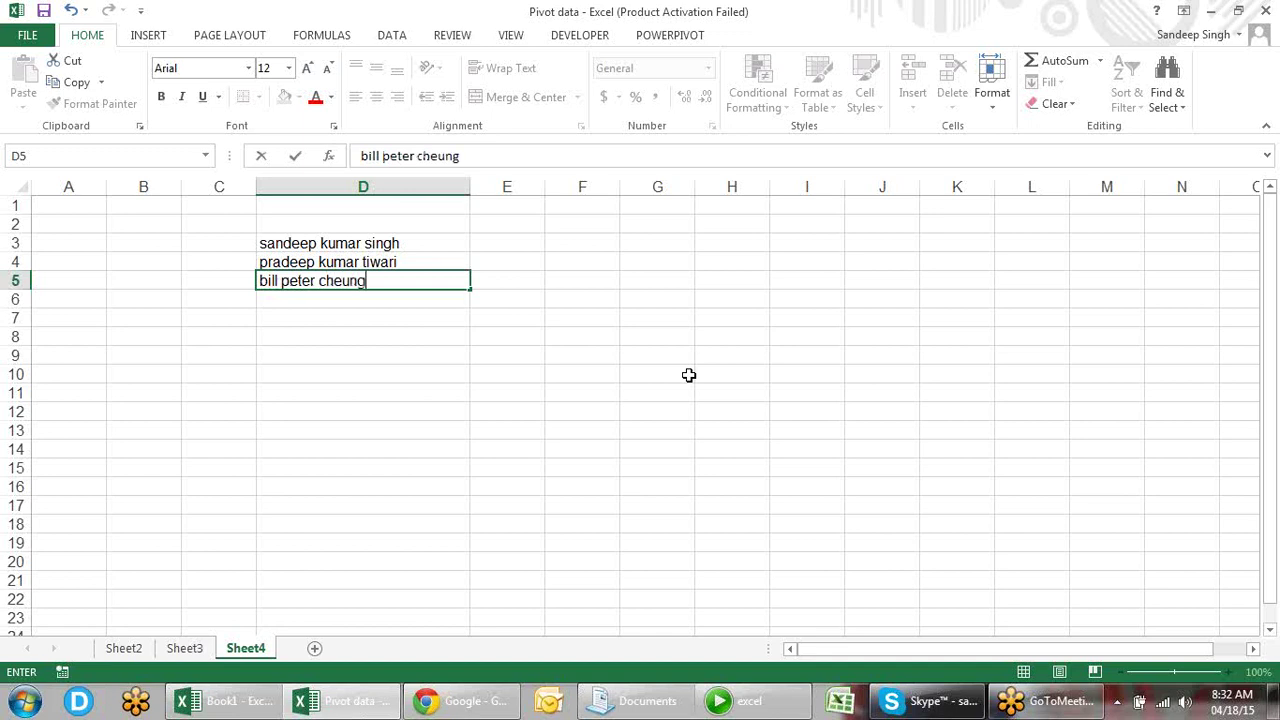
key("Return")
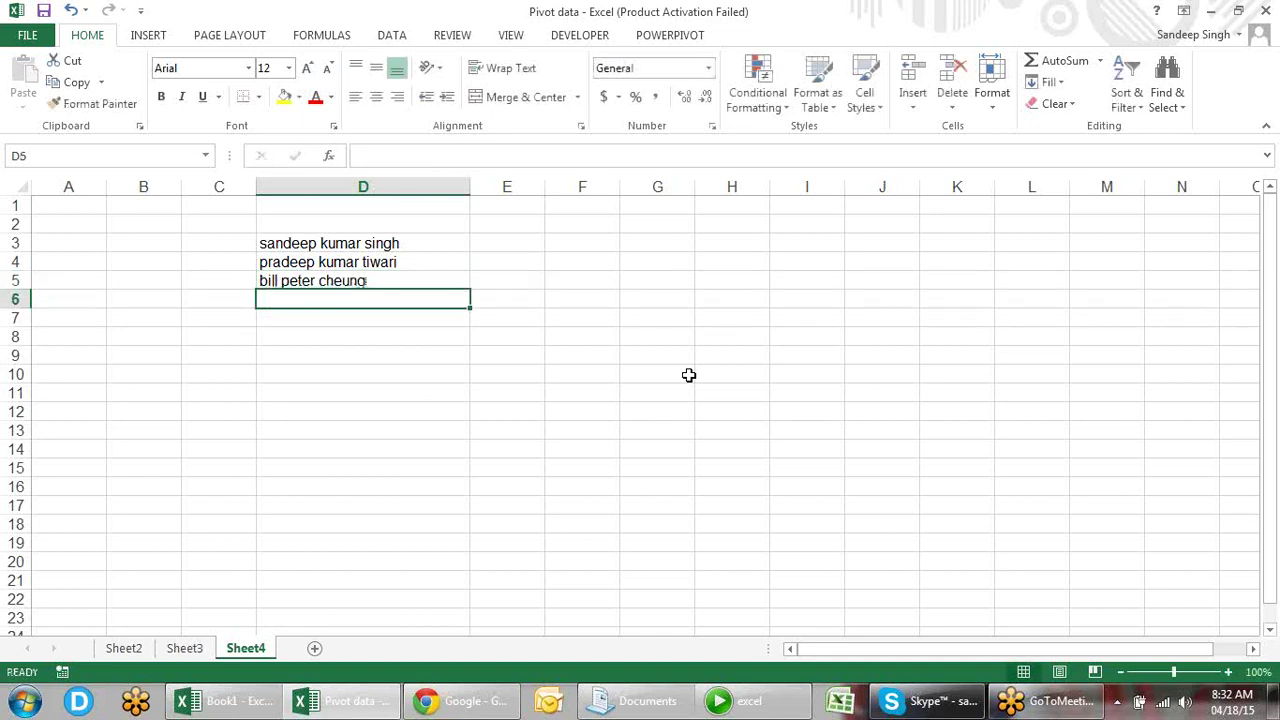
left_click(526, 241)
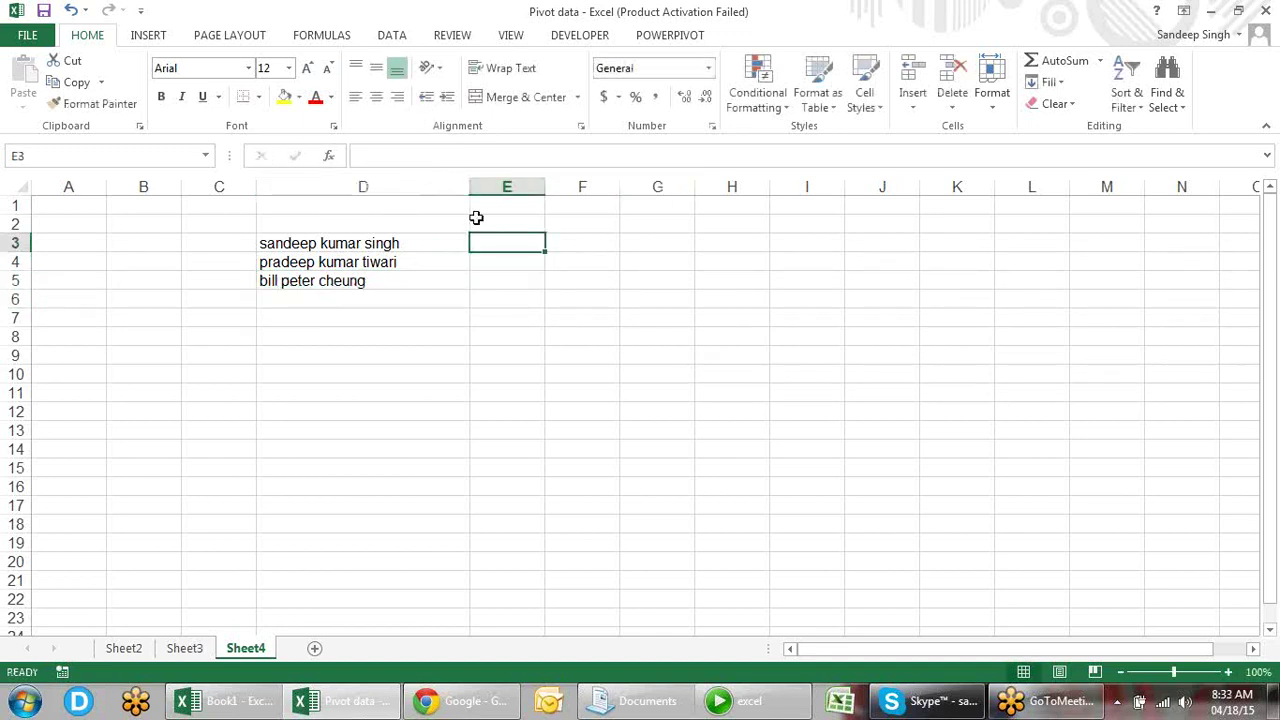
Step: Widen column E and Flash Fill the first names into E3:E5 from an E3 example
left_click_drag(548, 187, 590, 187)
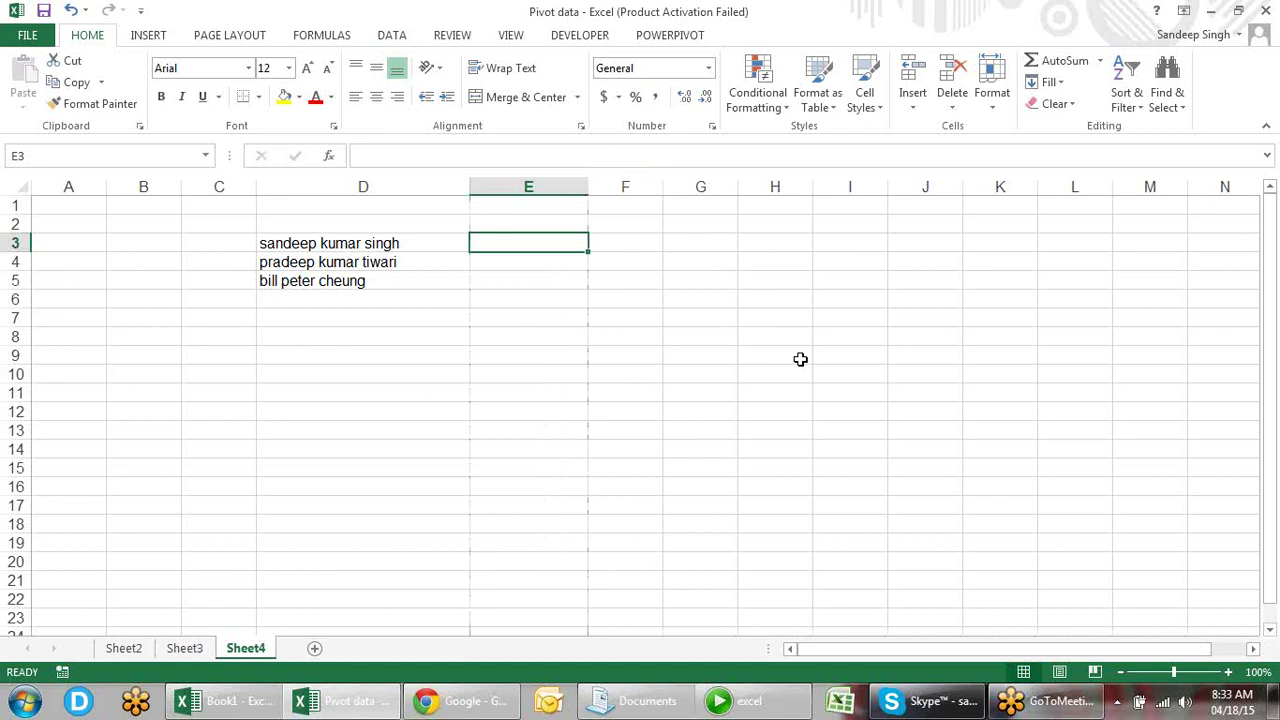
type("sand")
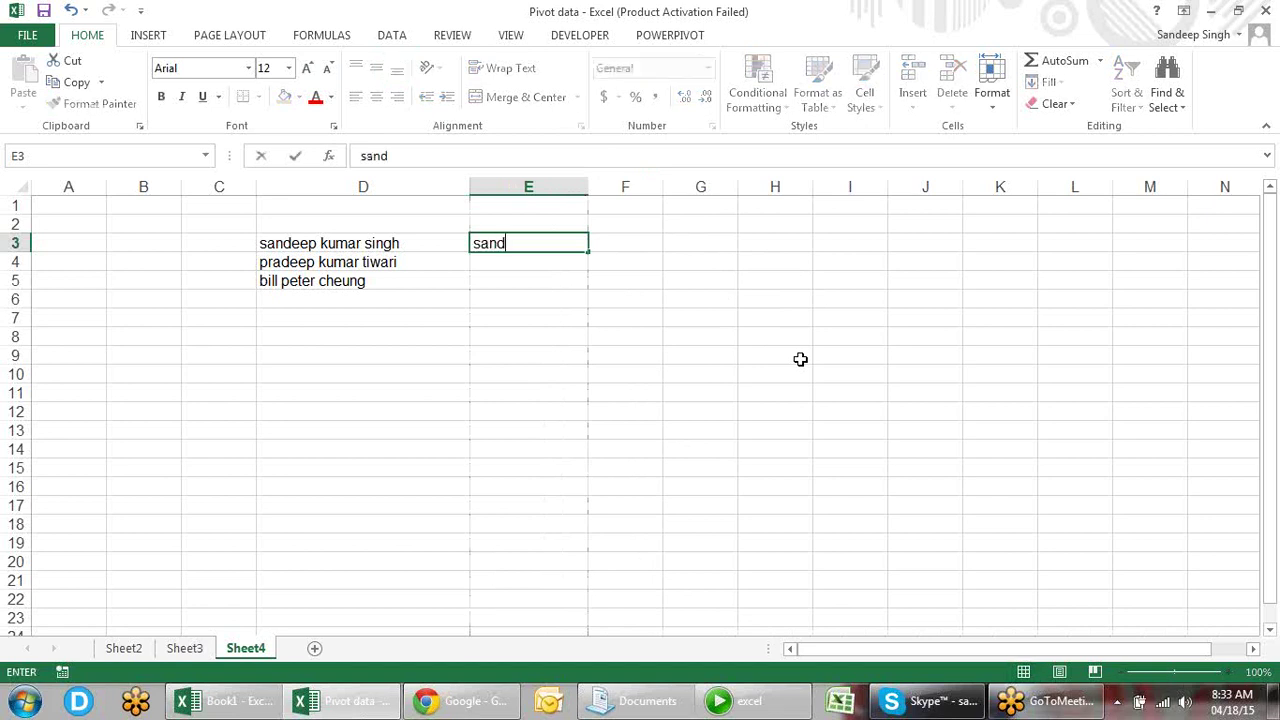
type("eep")
key("ctrl+Return")
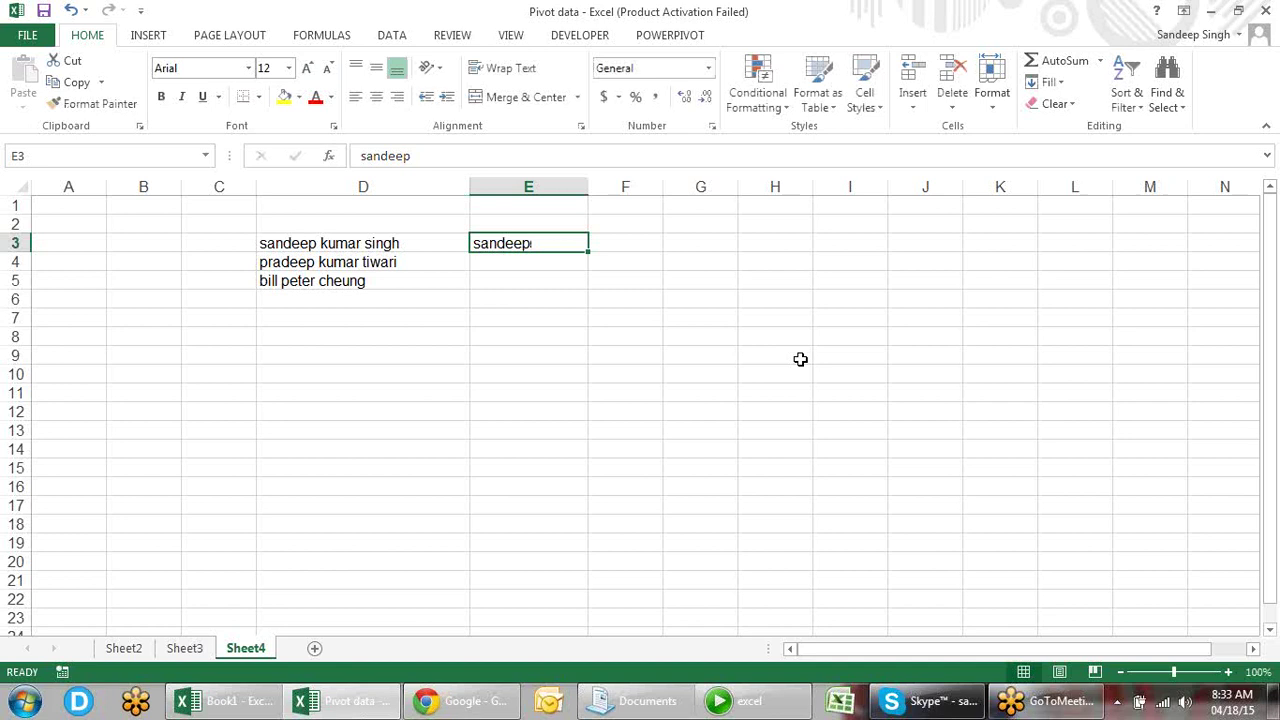
left_click(518, 255)
left_click(525, 246)
double_click(541, 244)
left_click(563, 284)
left_click(549, 246)
left_click(1049, 82)
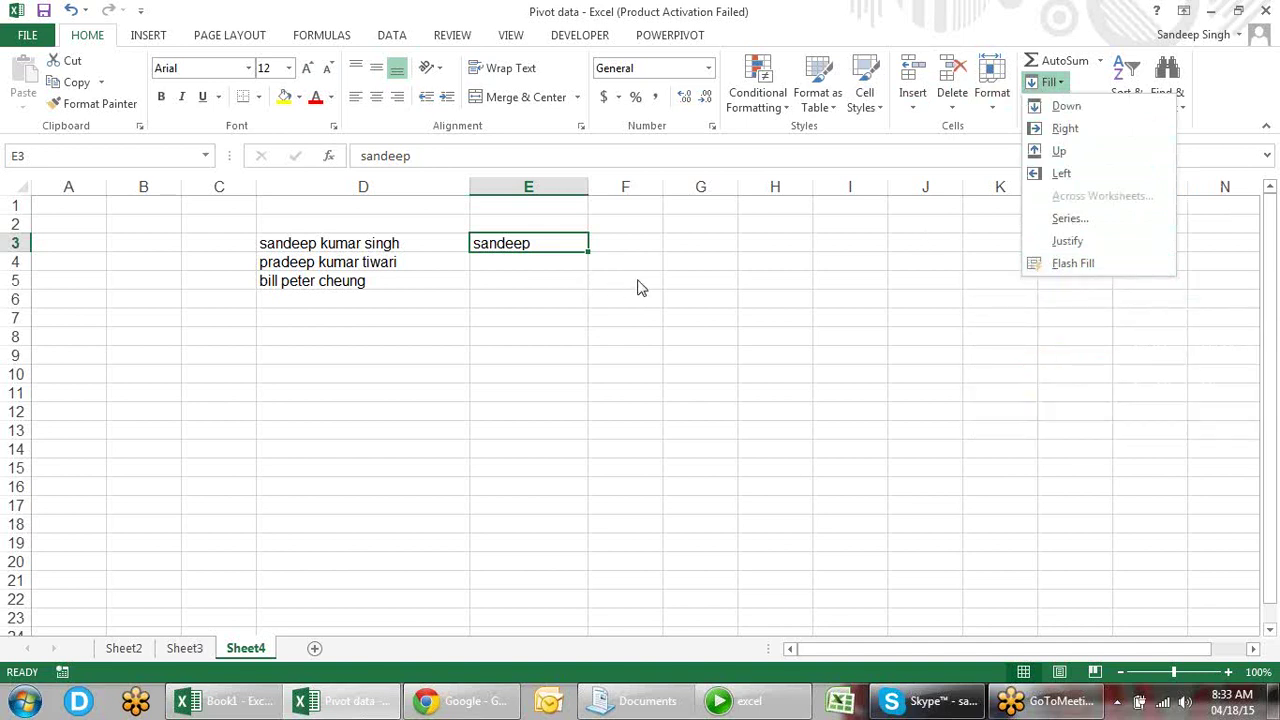
key("Escape")
key("ctrl+e")
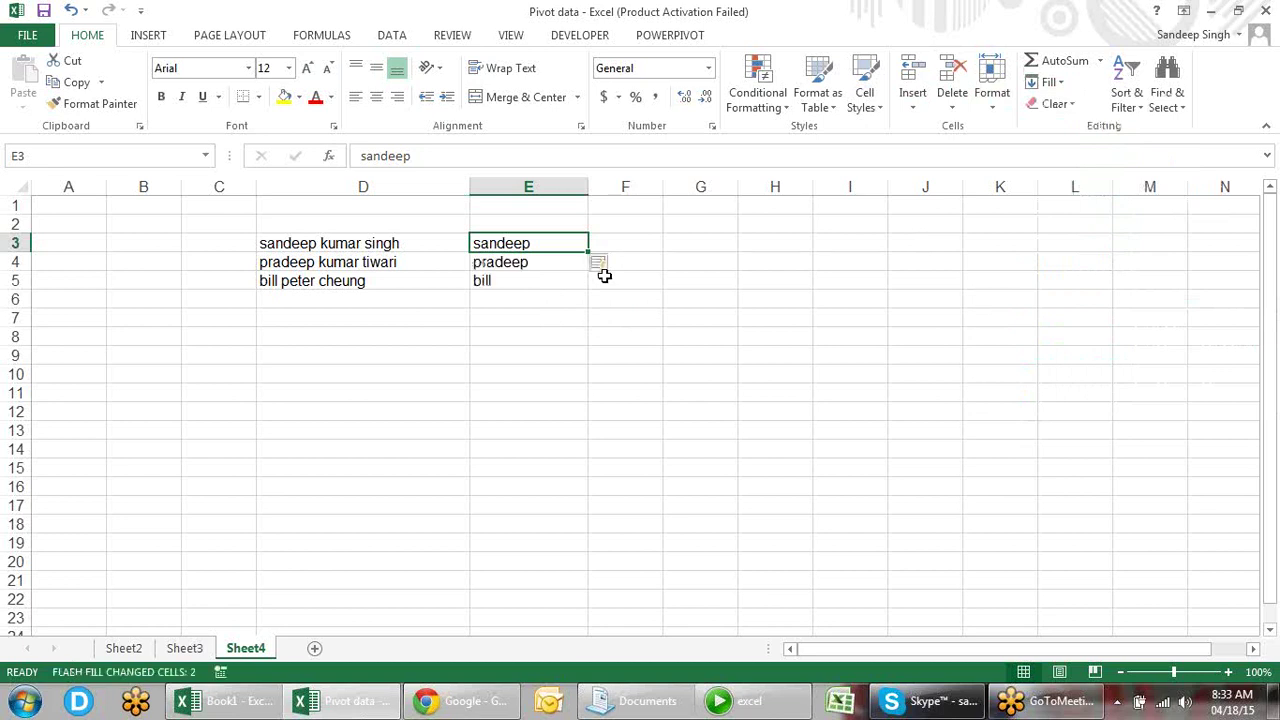
left_click(557, 265)
left_click(557, 279)
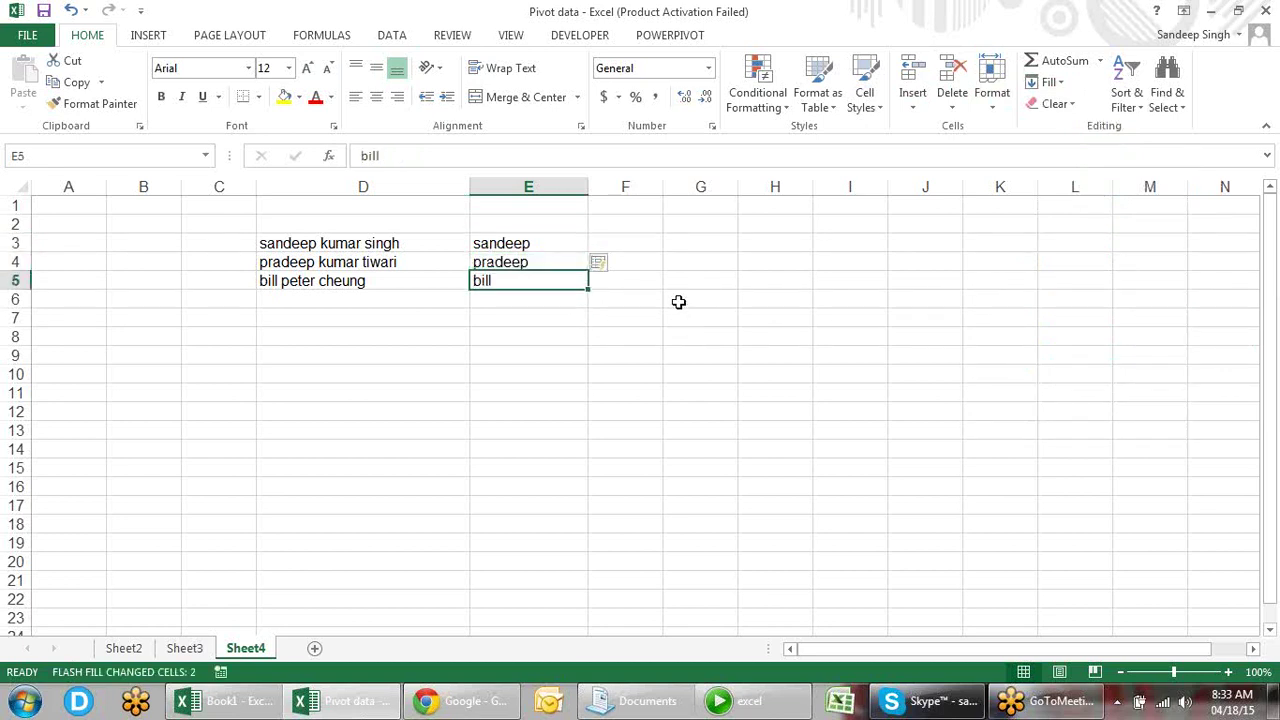
Step: Flash Fill middle names into column F and surnames into column G, then clear E3:G5
left_click(649, 247)
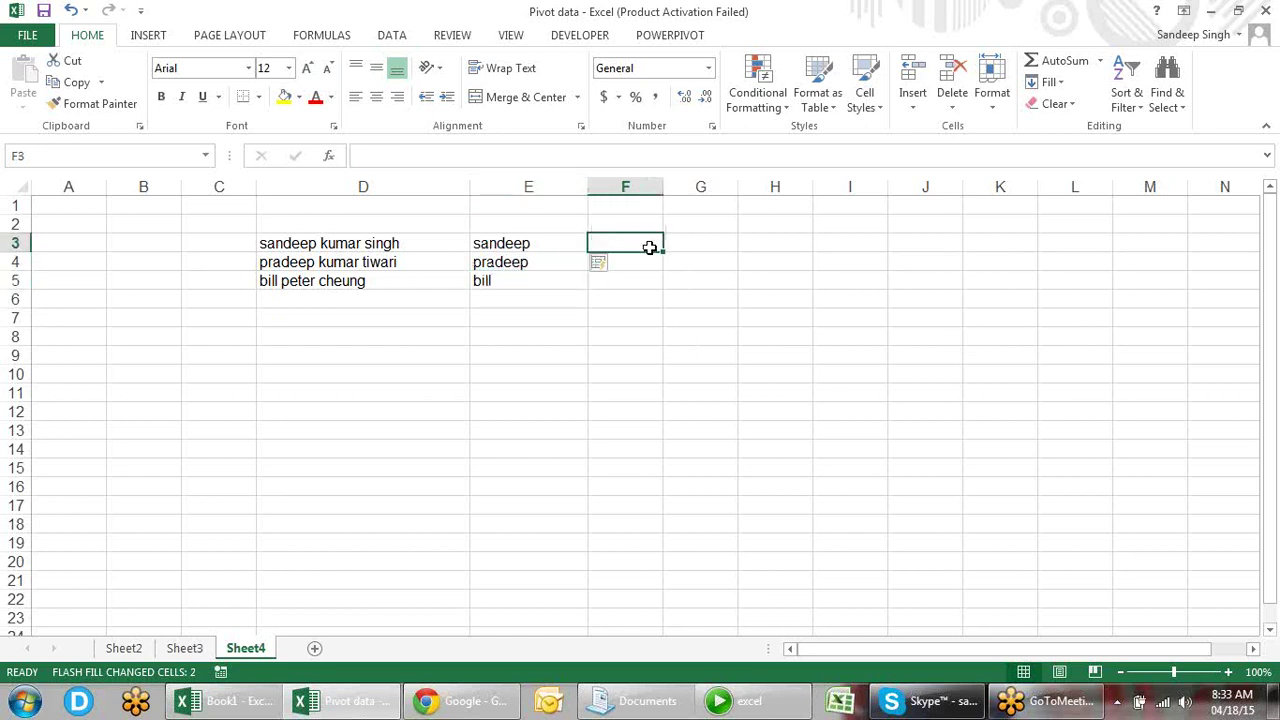
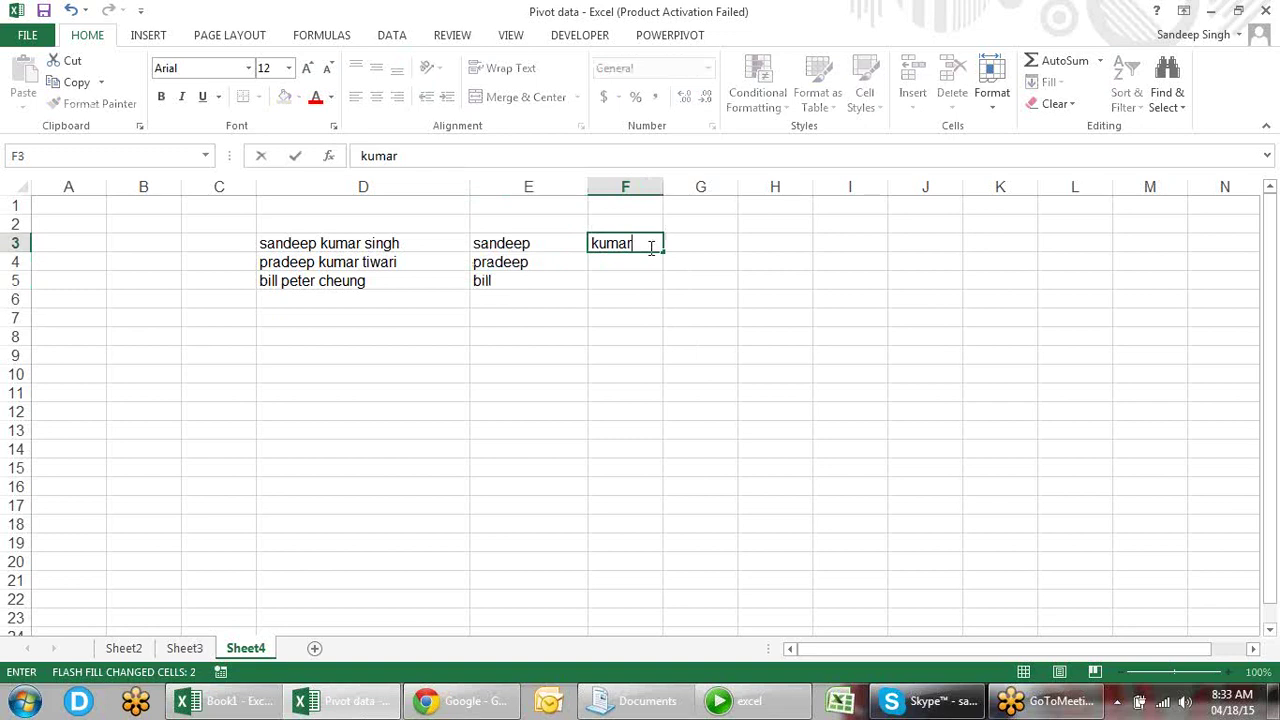
key("ctrl+e")
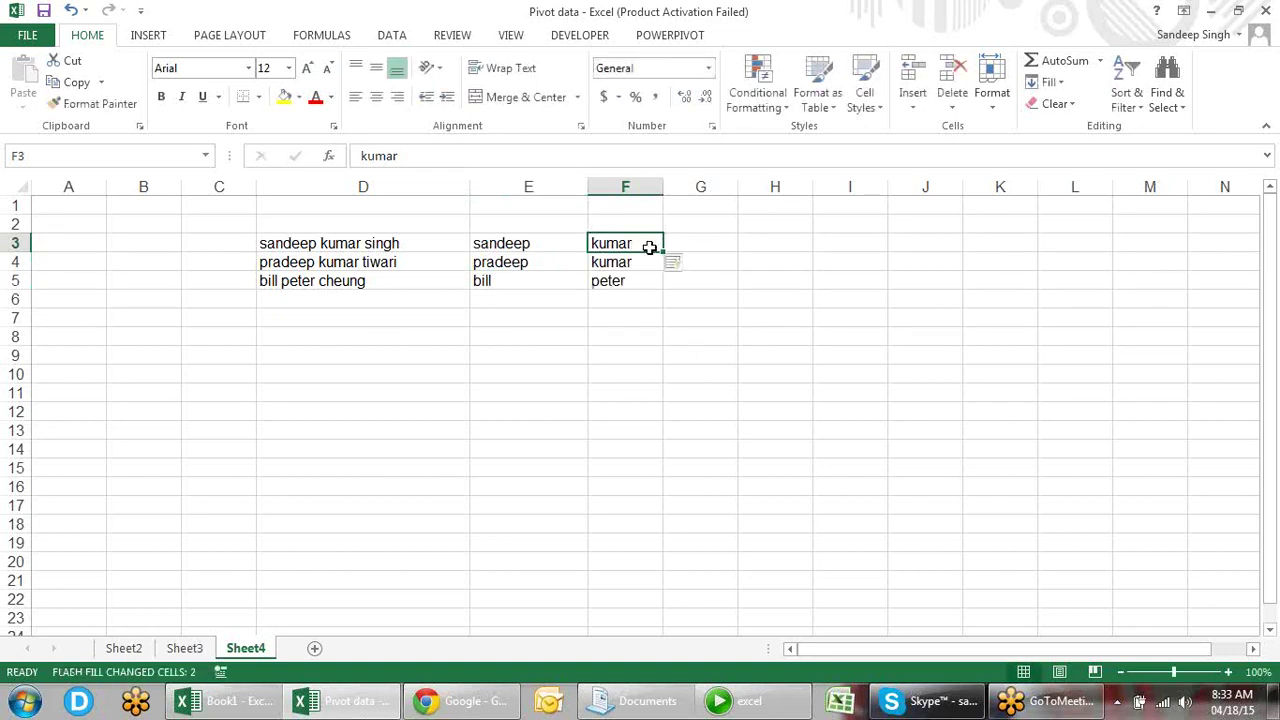
key("Right")
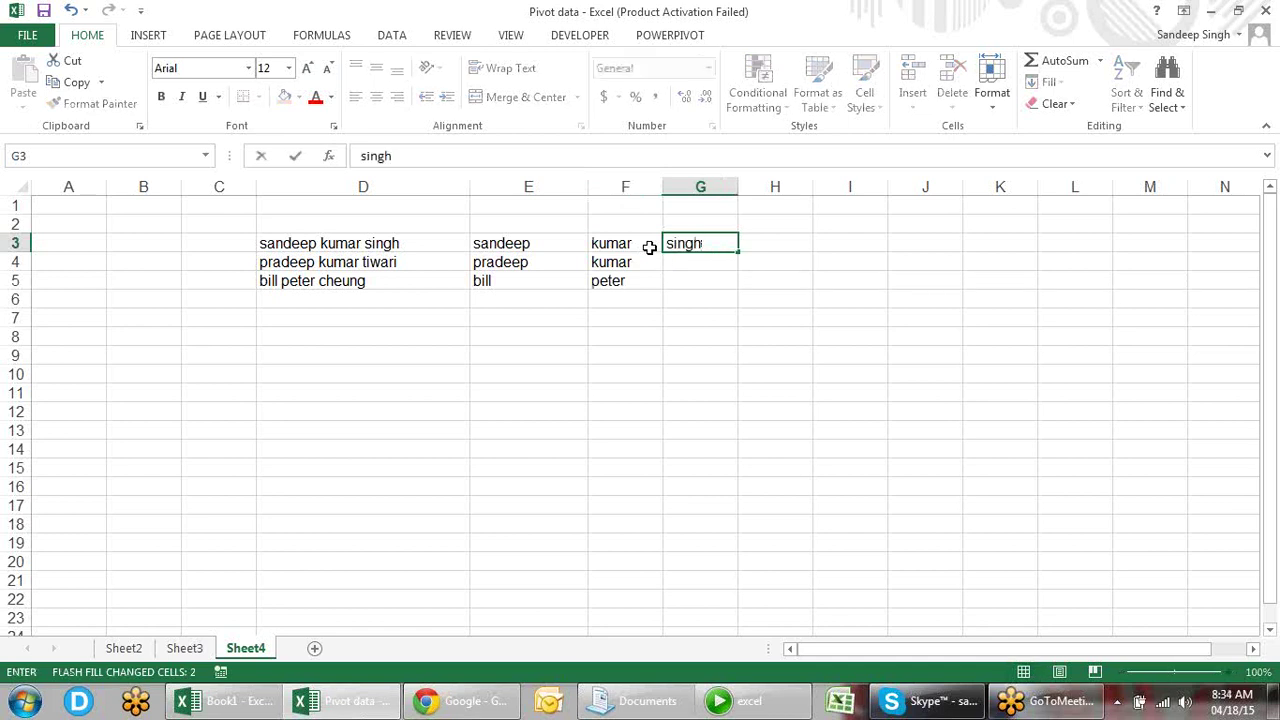
key("Return")
key("Up")
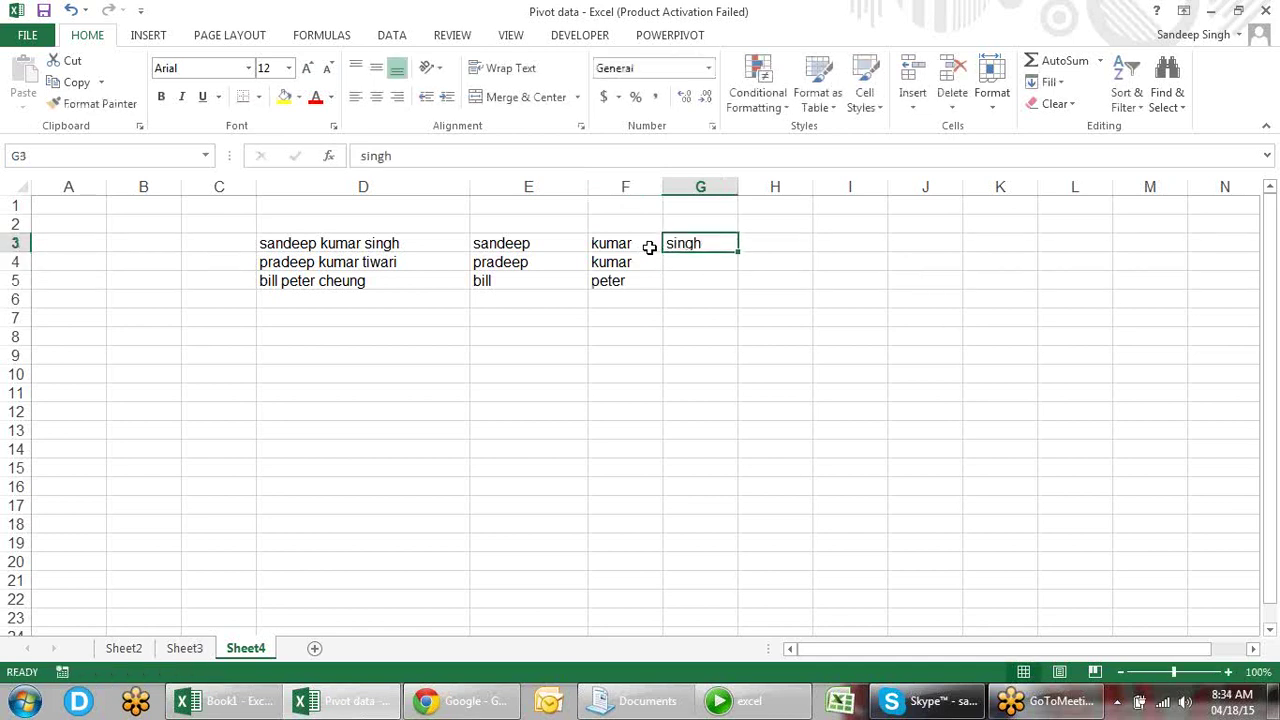
key("ctrl+e")
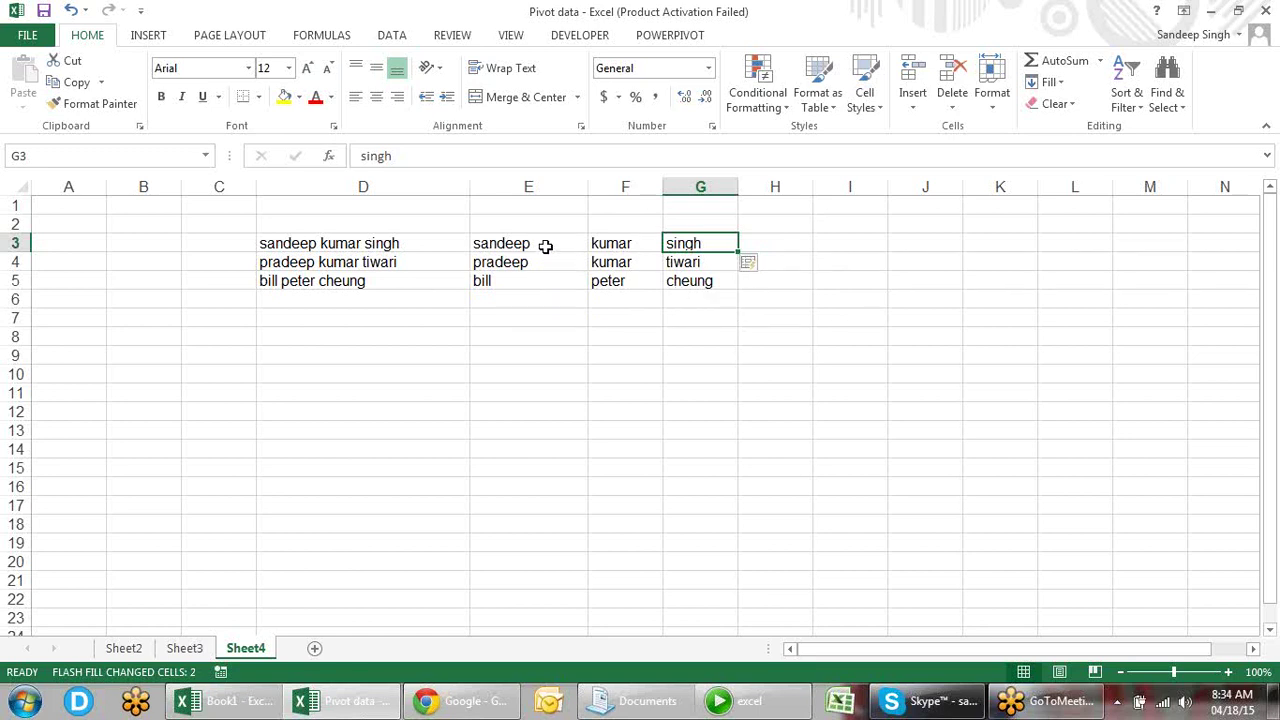
left_click_drag(543, 246, 692, 278)
key("Delete")
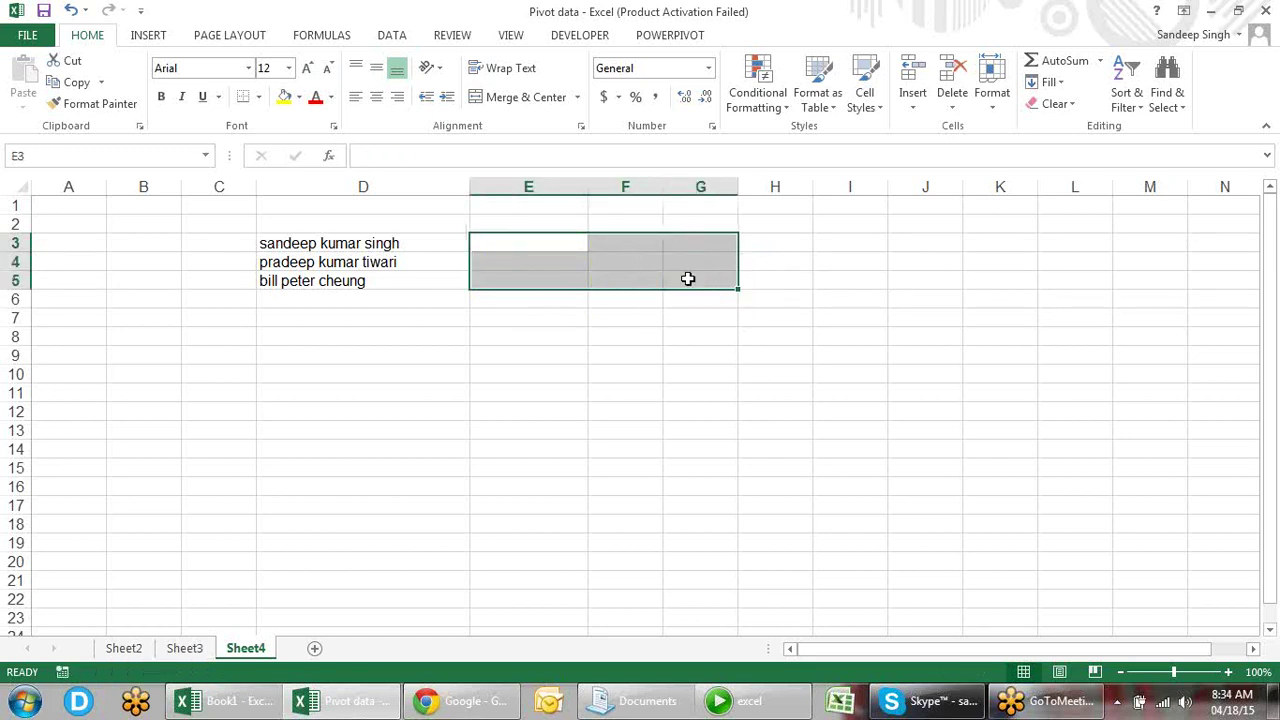
Step: Flash Fill dotted initials-plus-surname versions of the names into E3:E5, then delete them
left_click(706, 337)
left_click(563, 240)
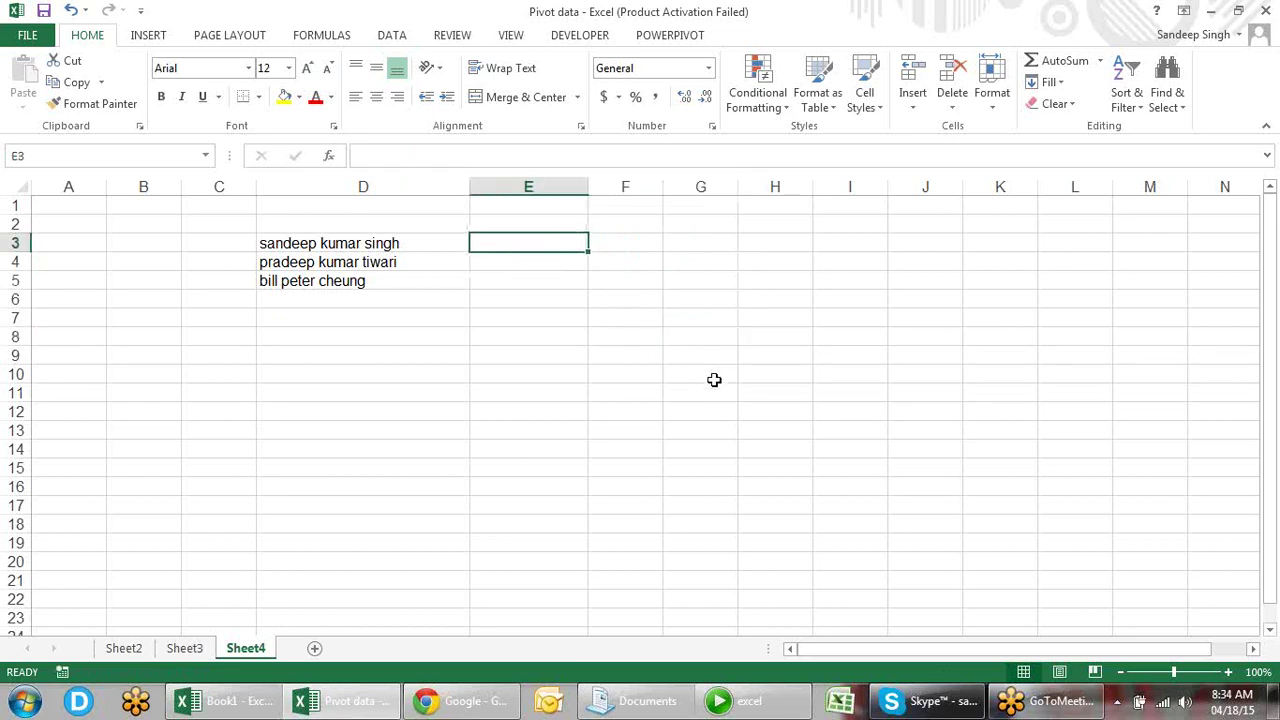
type("S")
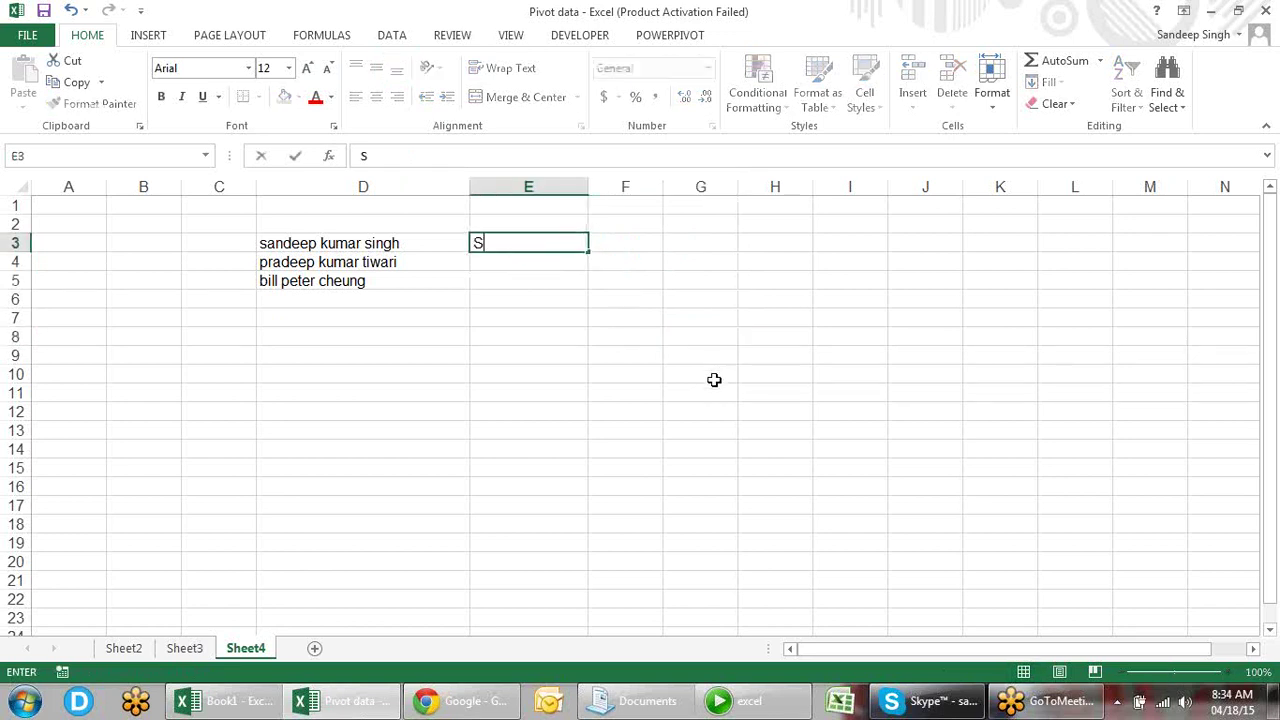
type(".K.")
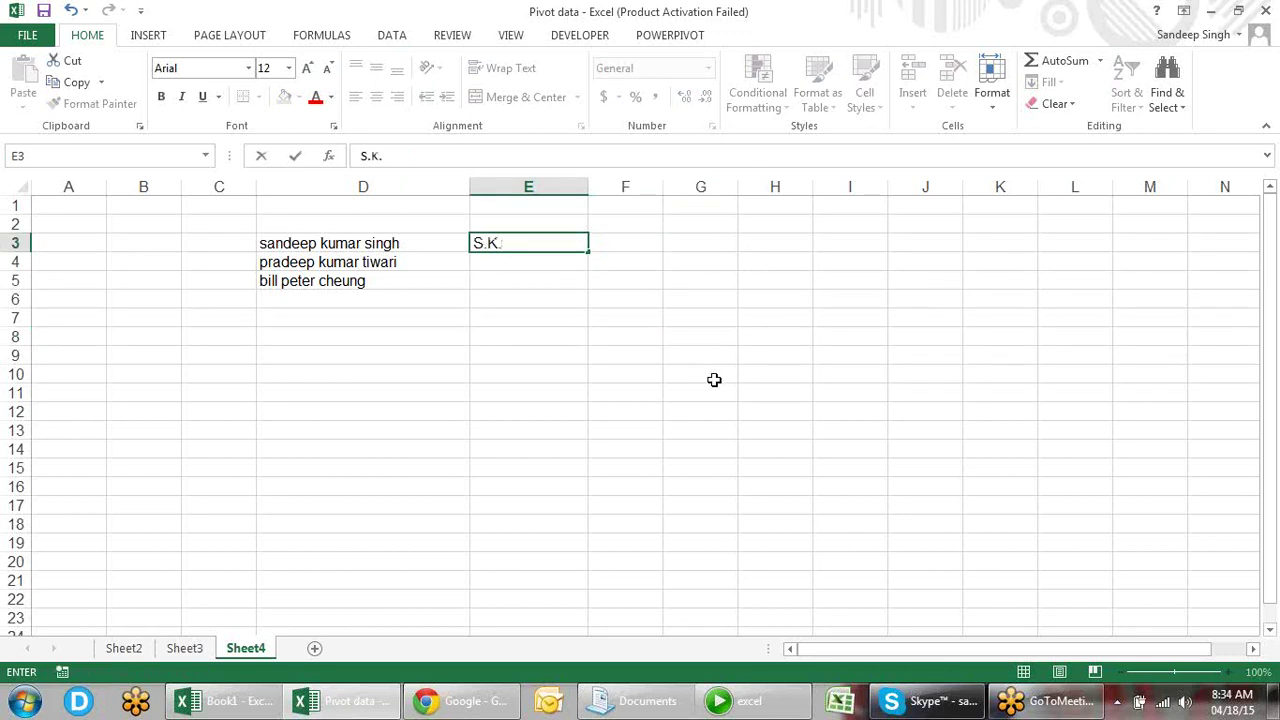
type("Singh")
key("ctrl+Return")
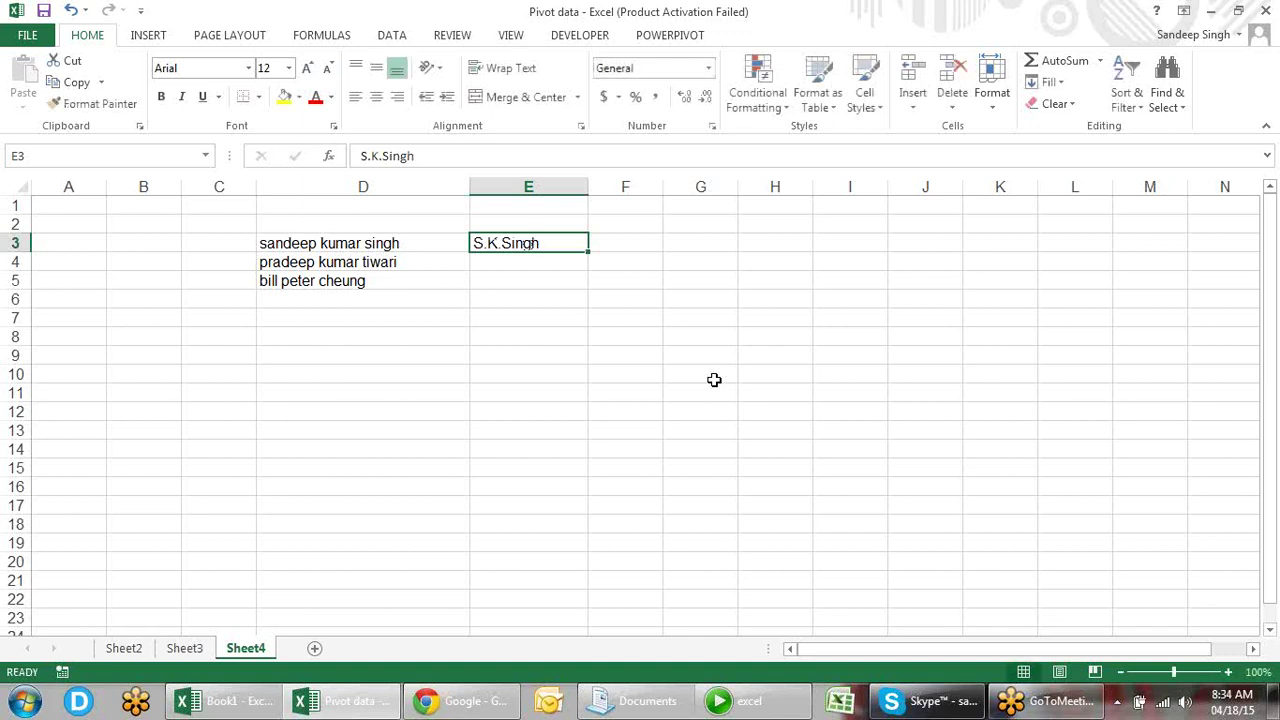
key("ctrl+e")
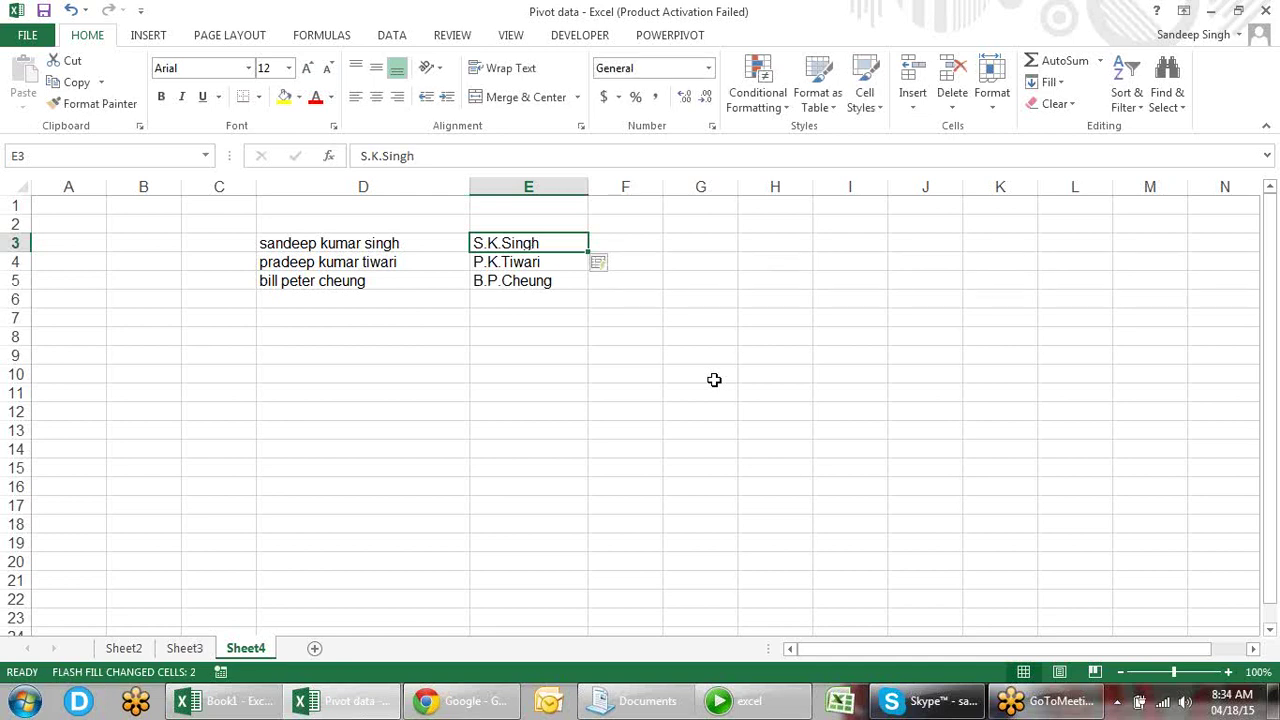
key("shift+Down")
key("shift+Down")
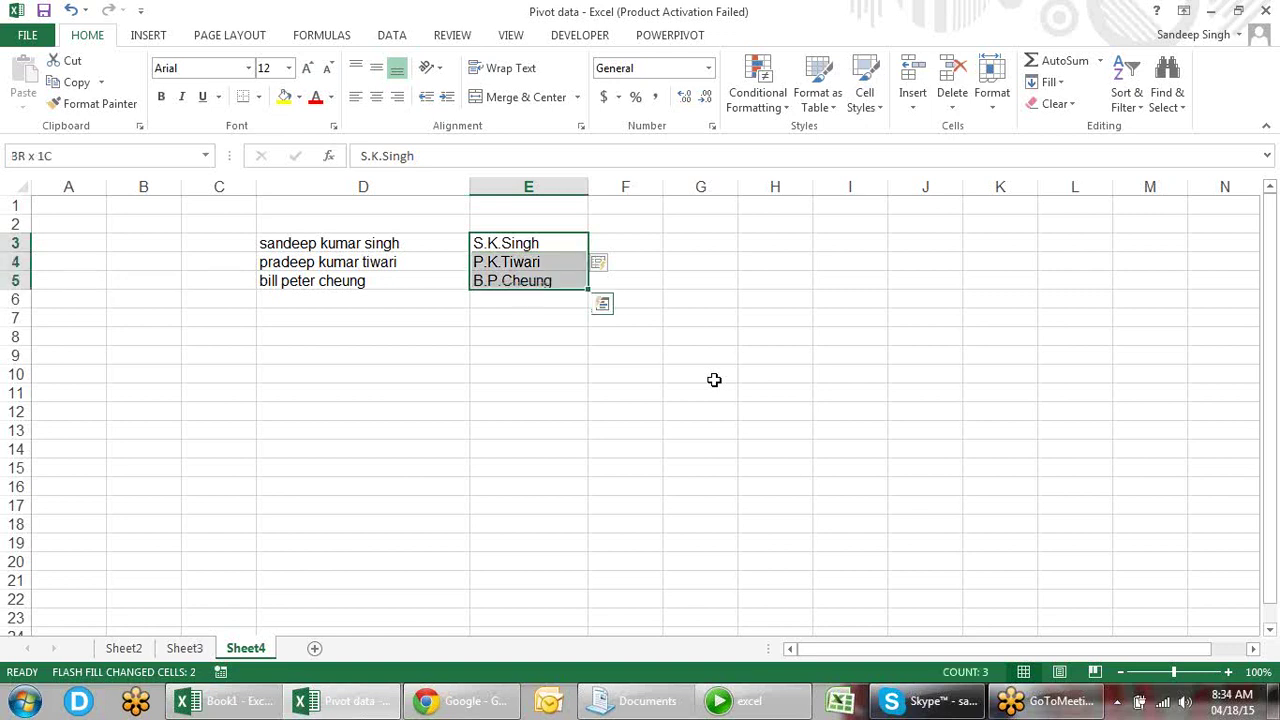
key("Delete")
key("shift+Up")
key("shift+Up")
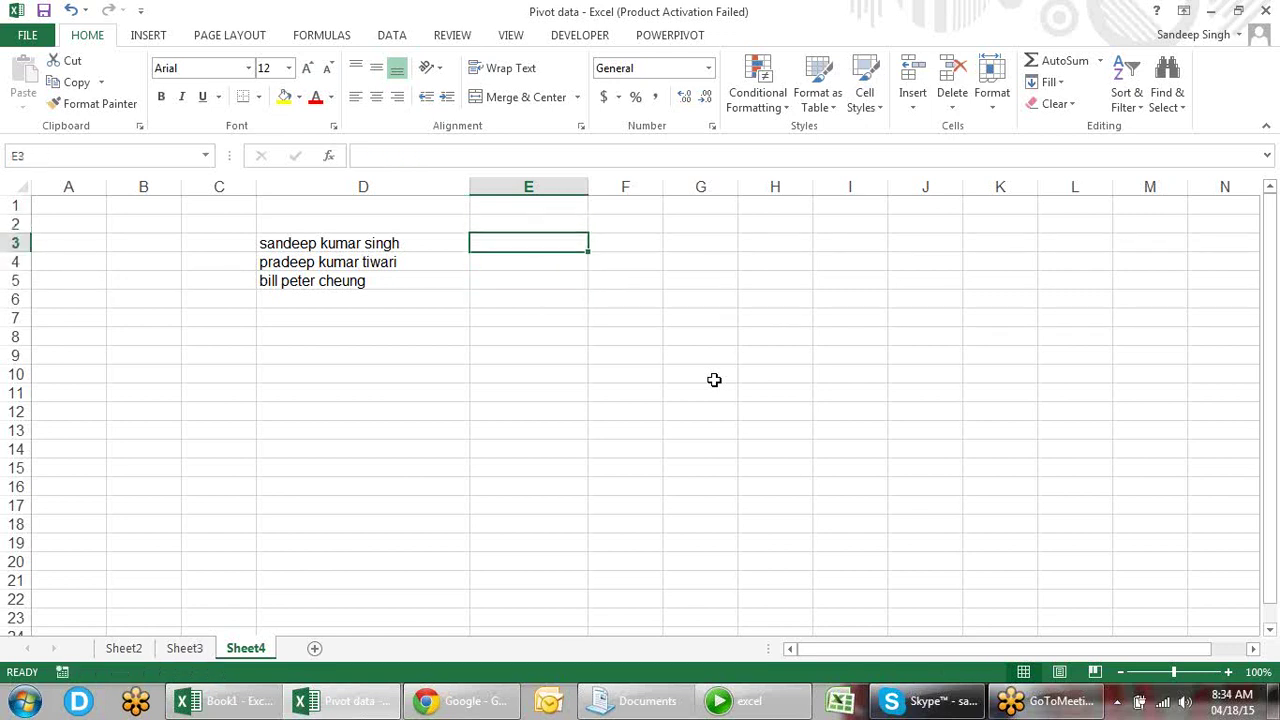
Step: Flash Fill uppercase copies of the three names into E3:E5 and widen column E to fit
type("san")
key("BackSpace")
key("BackSpace")
key("BackSpace")
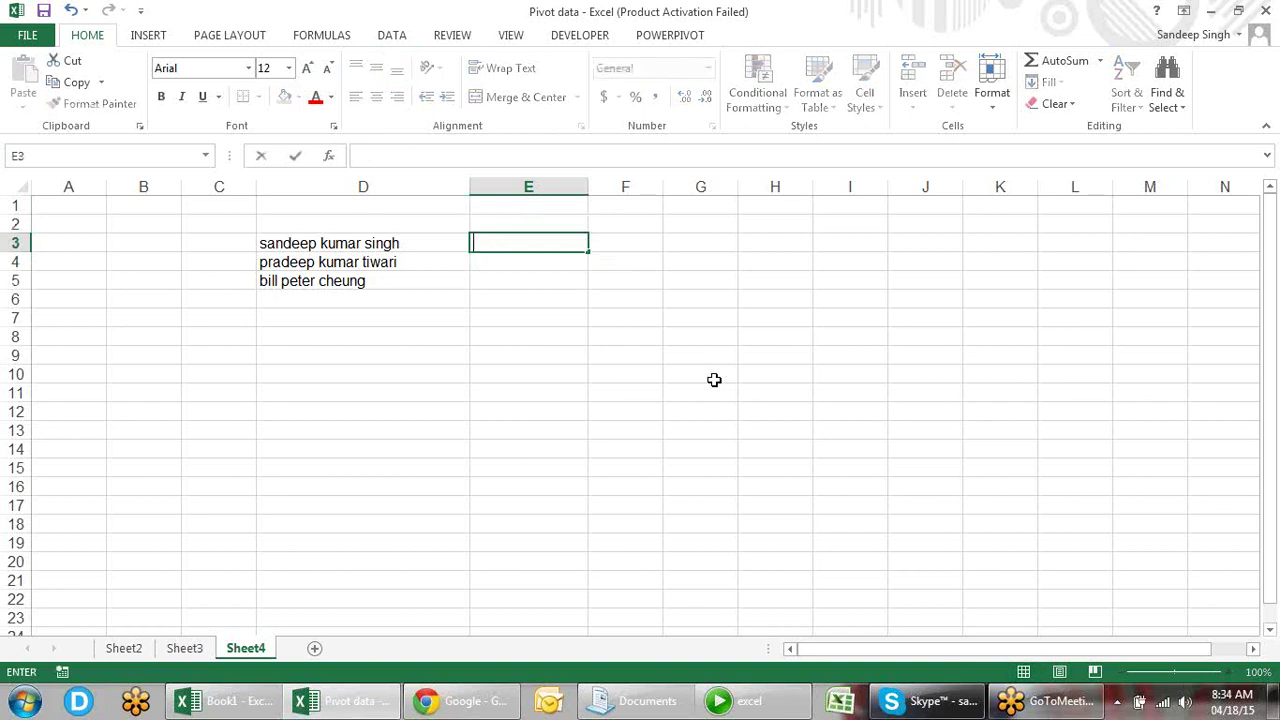
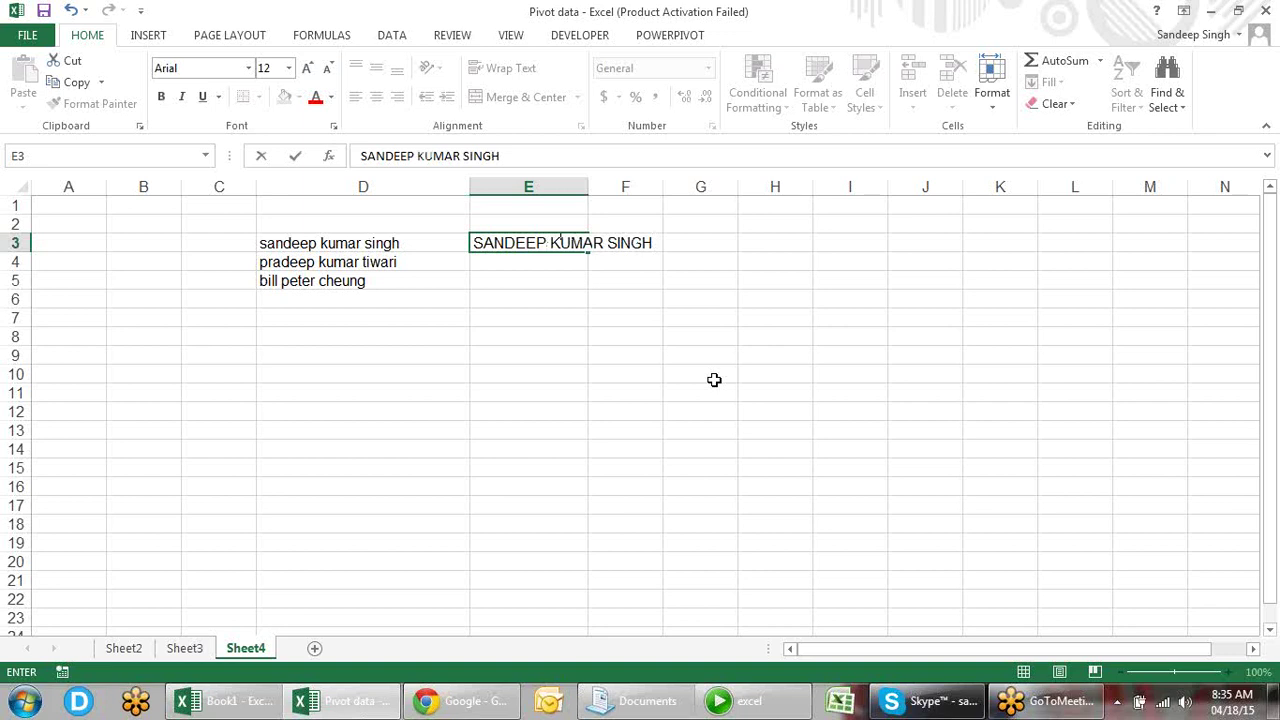
key("ctrl+Return")
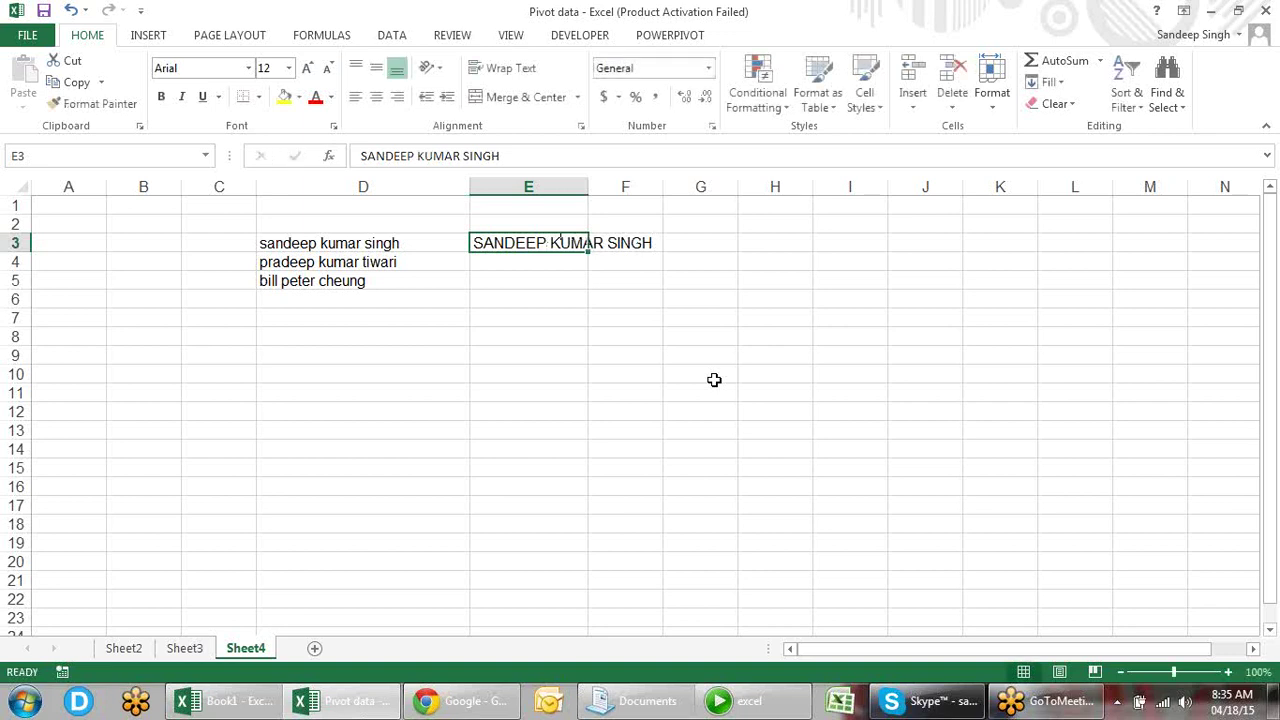
key("ctrl+e")
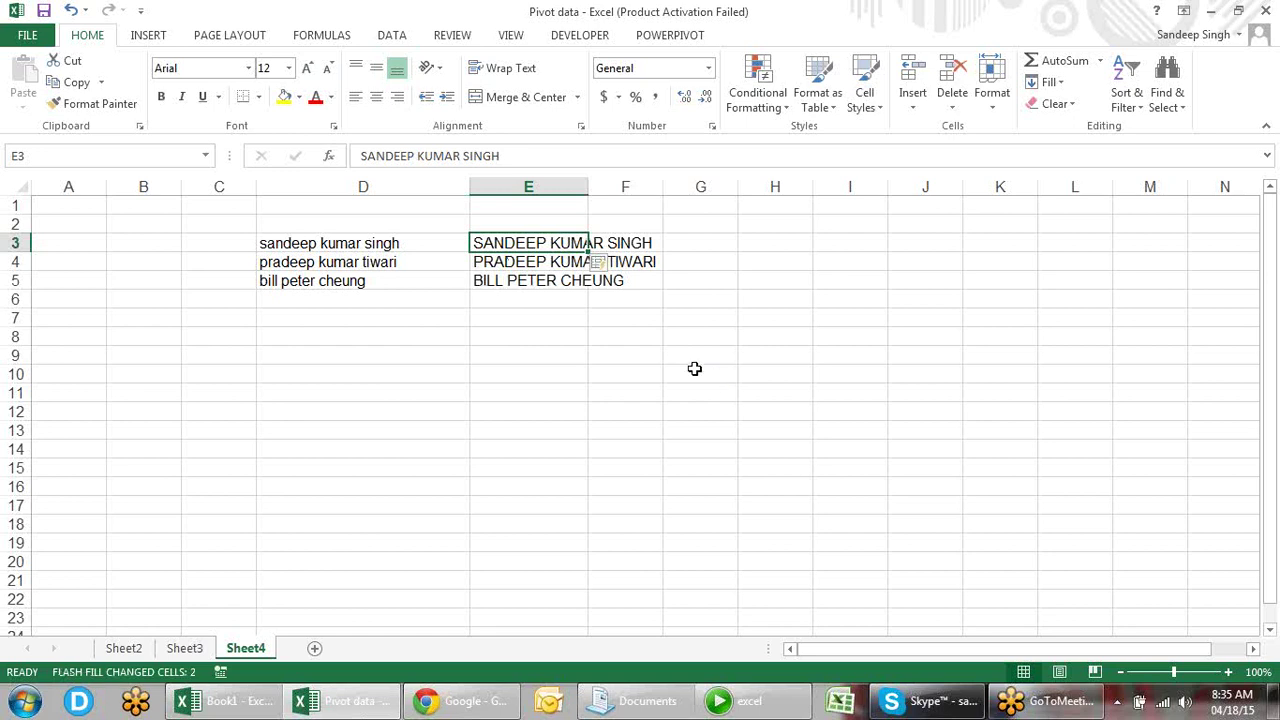
left_click(661, 344)
left_click_drag(588, 187, 664, 187)
left_click(614, 281)
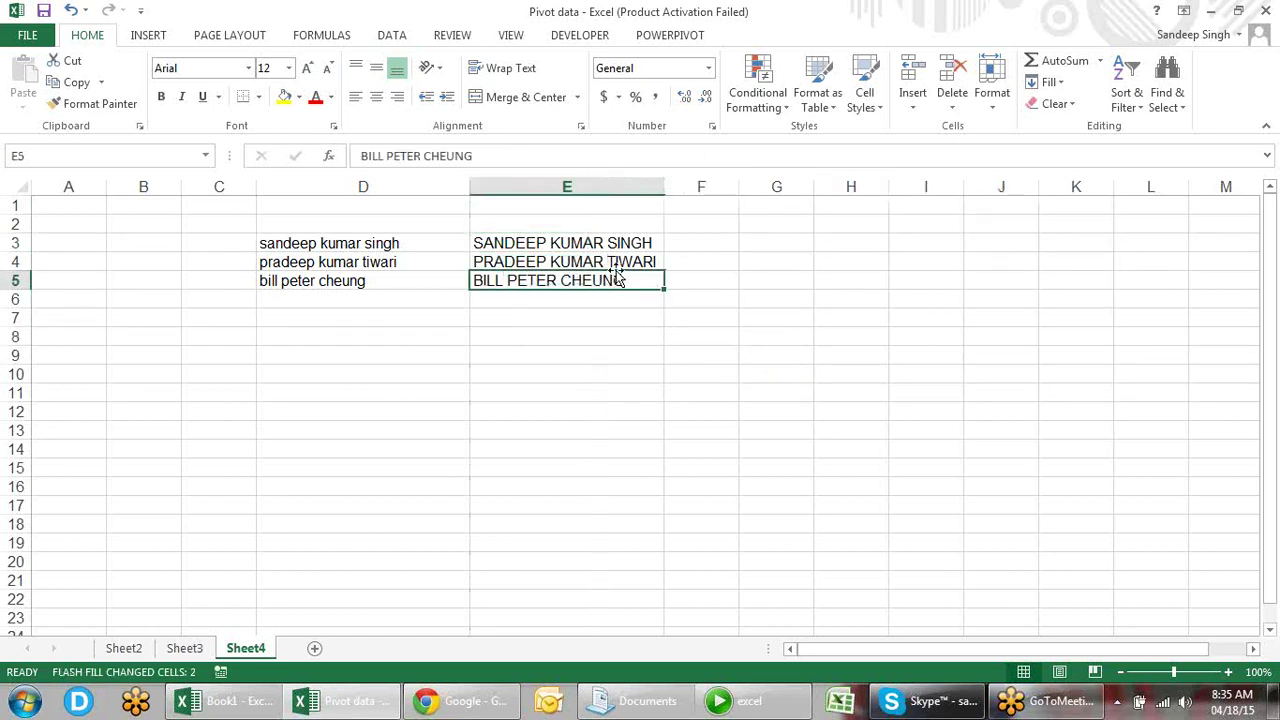
left_click(618, 260)
left_click(616, 243)
left_click(619, 262)
left_click(614, 281)
Step: Edit D3 so its surname is replaced by a lowercase repeat of the middle name
left_click(415, 258)
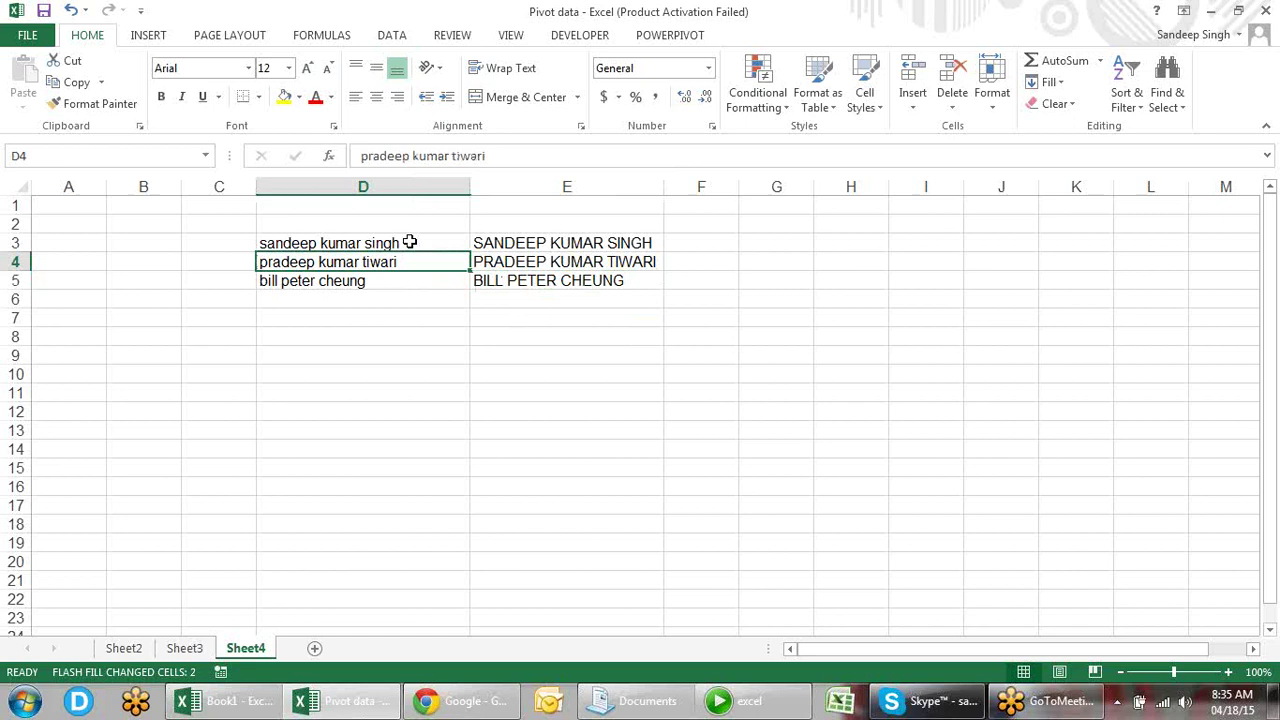
double_click(409, 242)
double_click(409, 242)
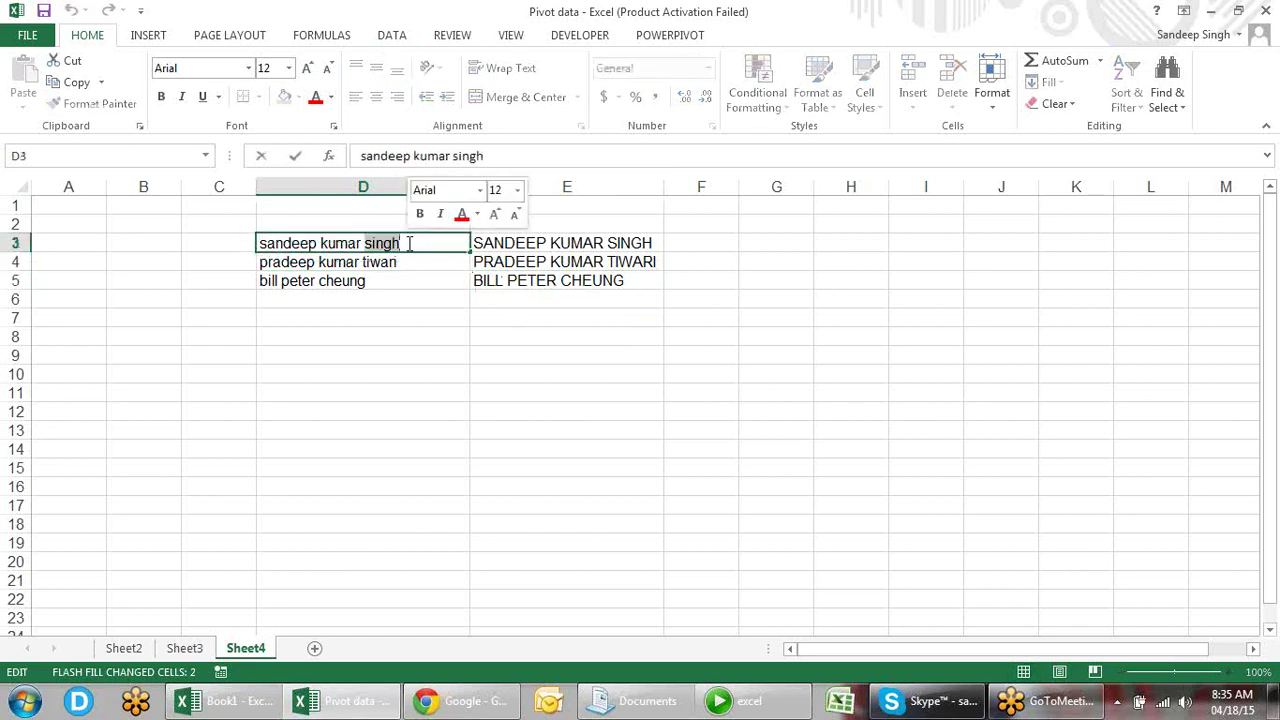
type("KUMAR")
key("BackSpace")
key("BackSpace")
key("BackSpace")
key("BackSpace")
key("BackSpace")
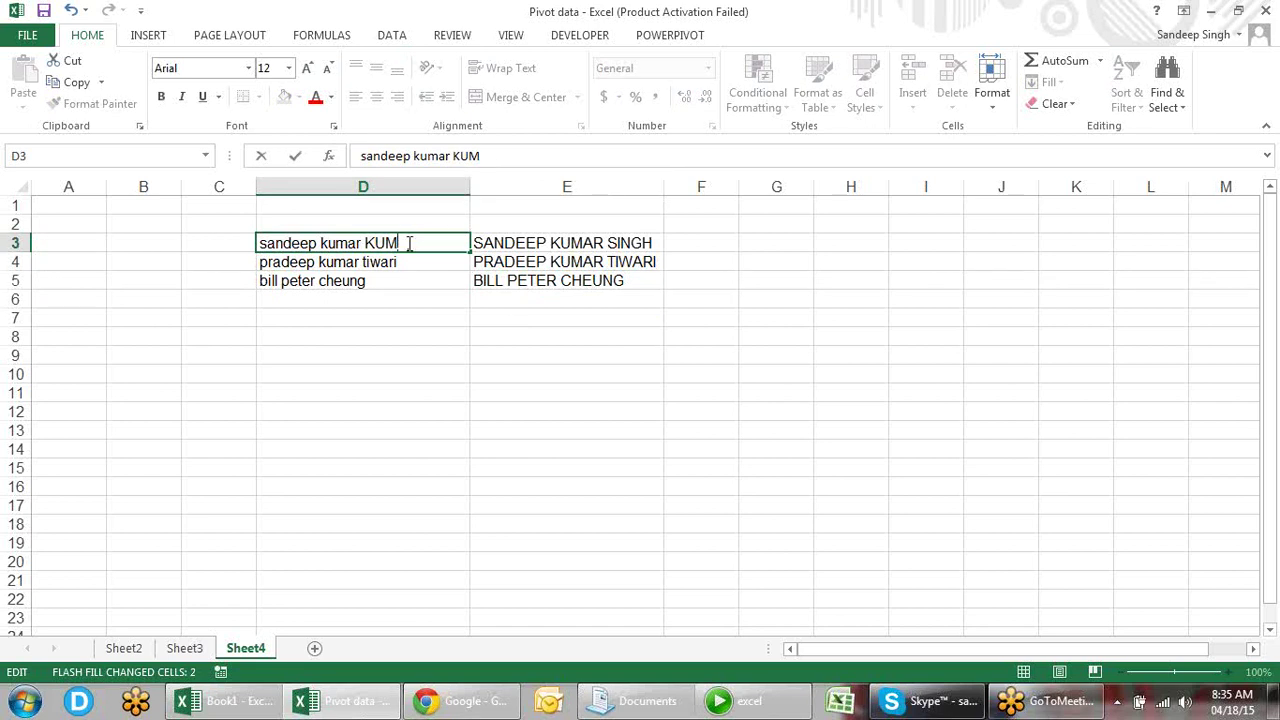
type("kumar")
key("Return")
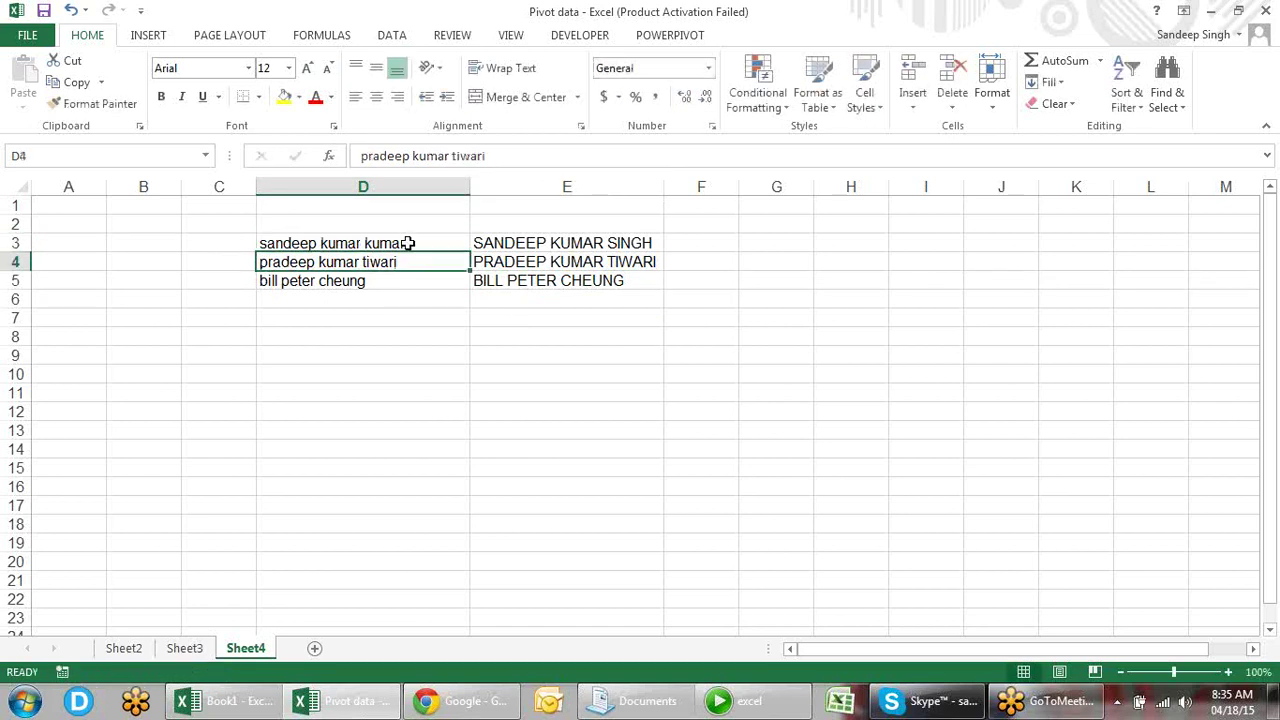
left_click(570, 245)
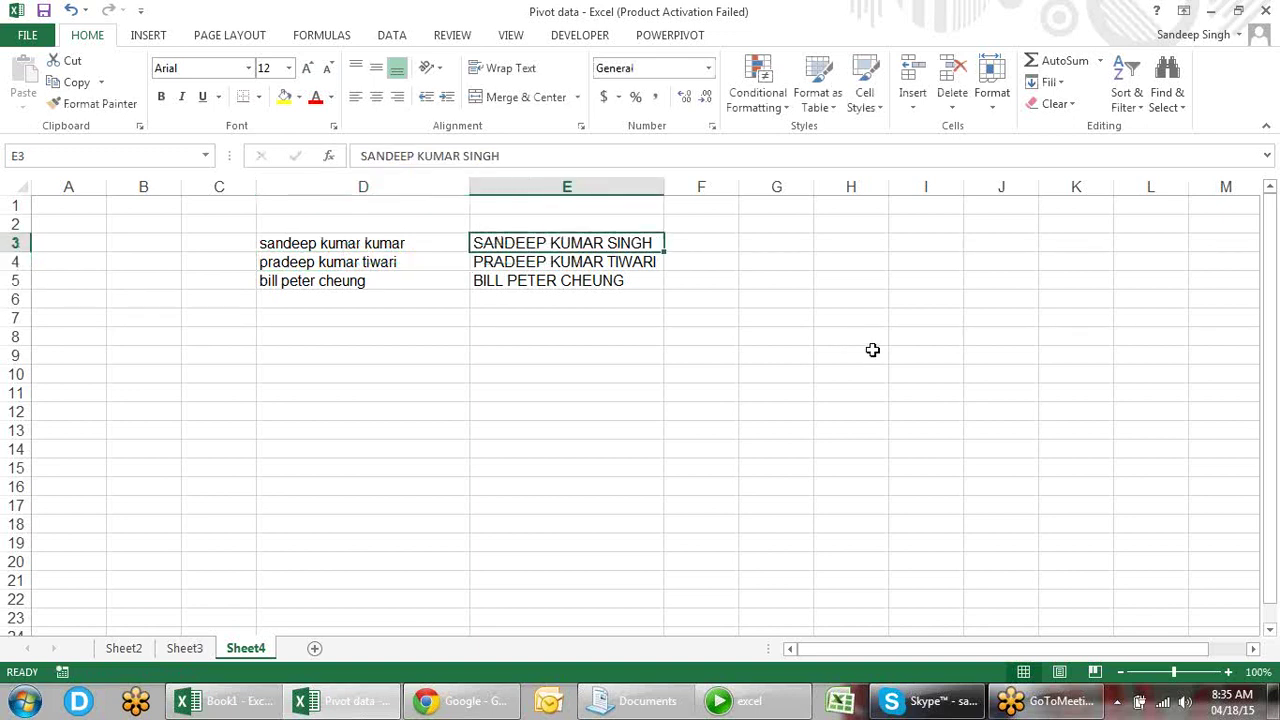
Step: Enter spaced initials in E3, clear the old uppercase names from E4:E5, and Flash Fill initials below
type("S K K")
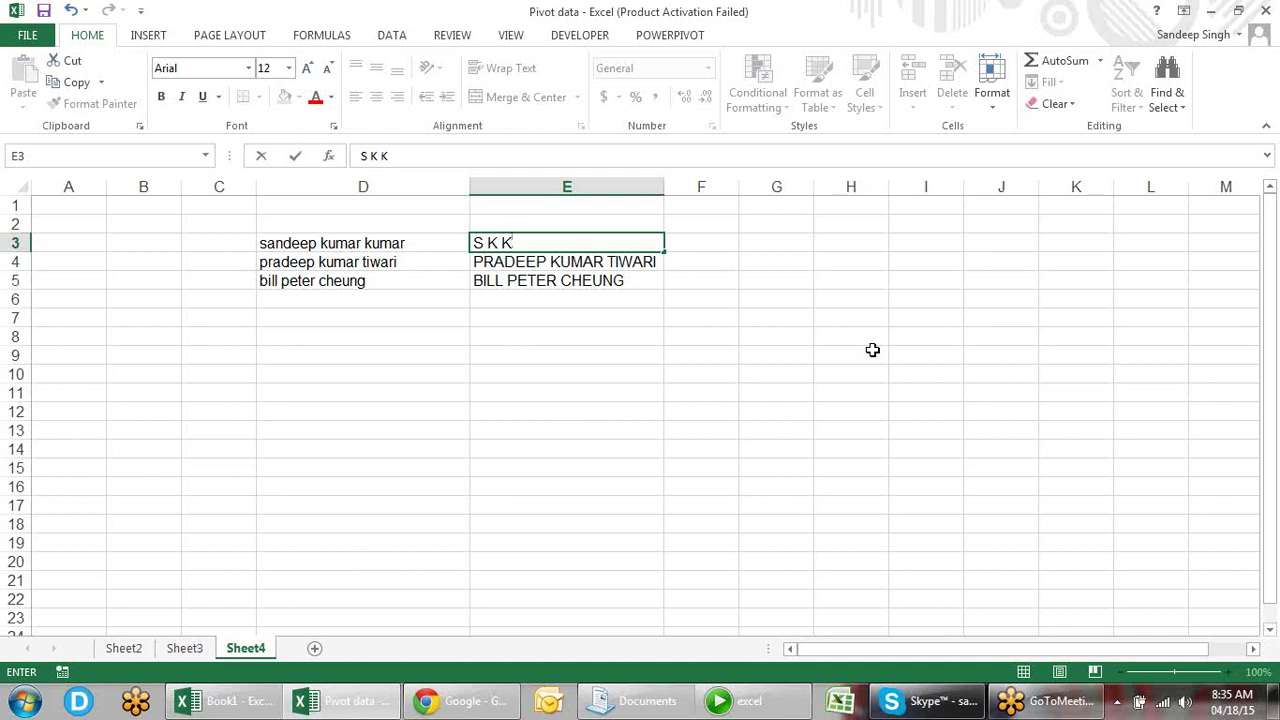
key("ctrl+Return")
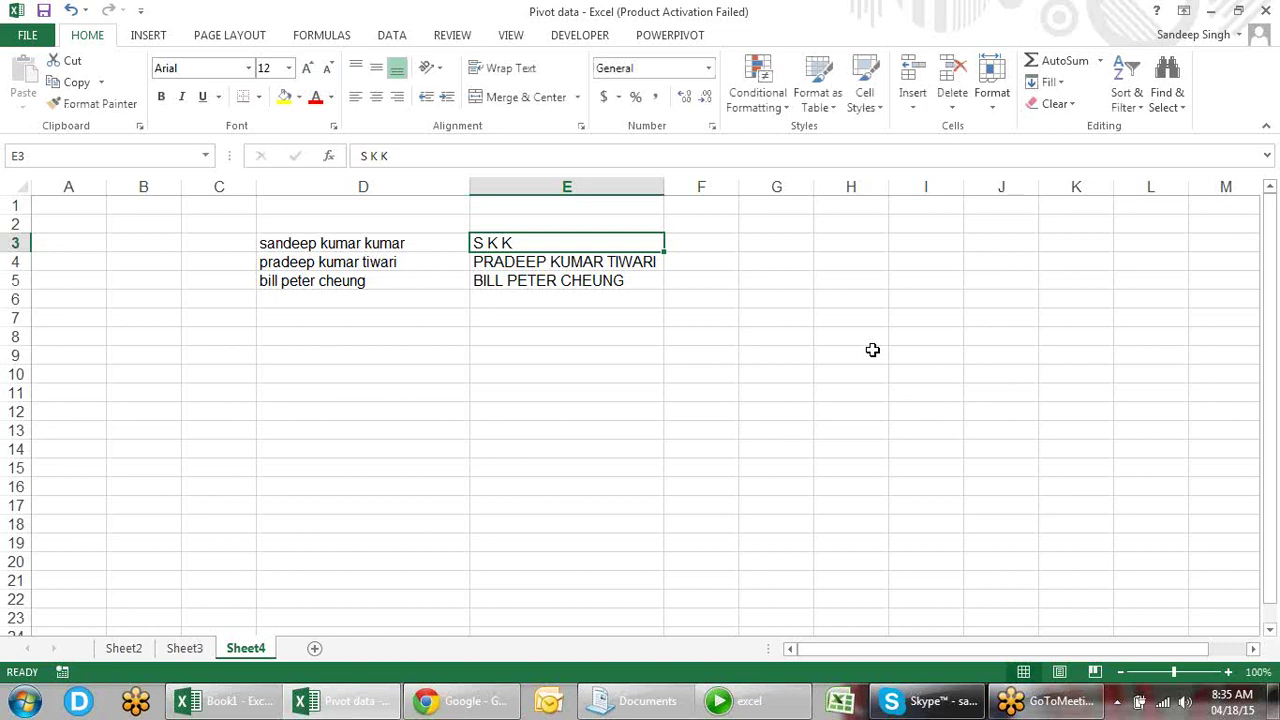
key("ctrl+e")
key("Return")
key("Return")
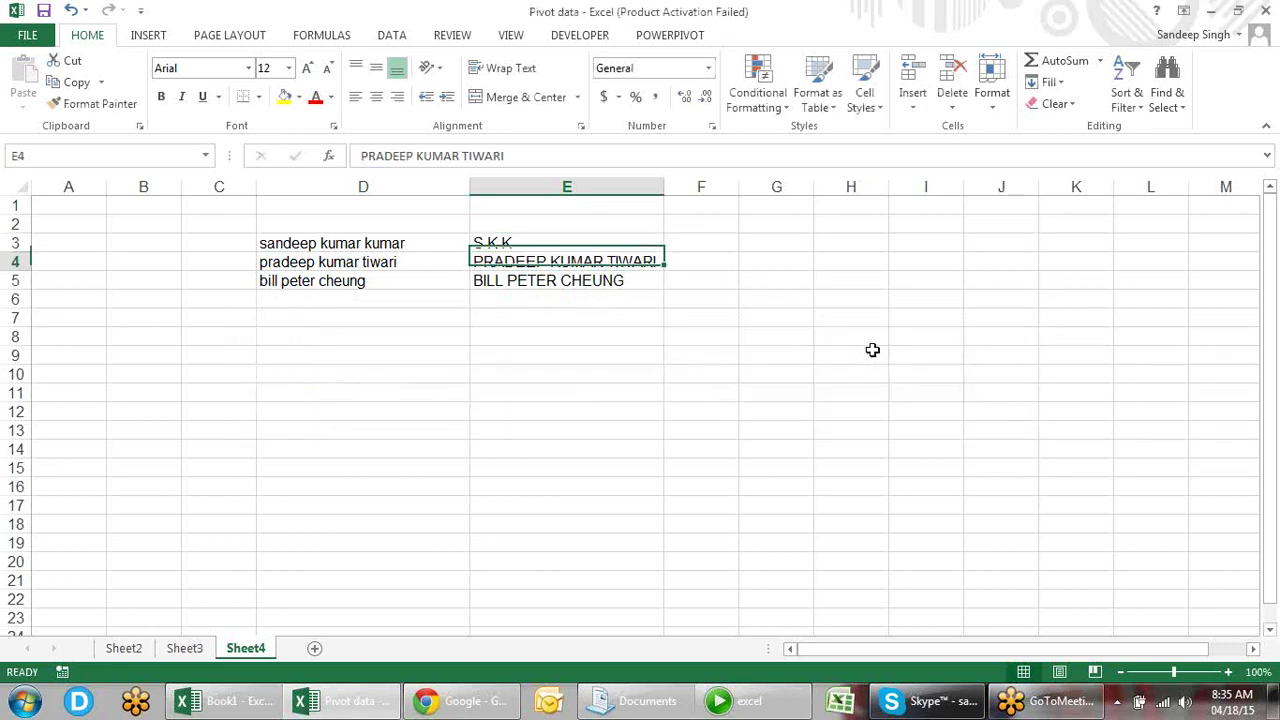
key("shift+Down")
key("Delete")
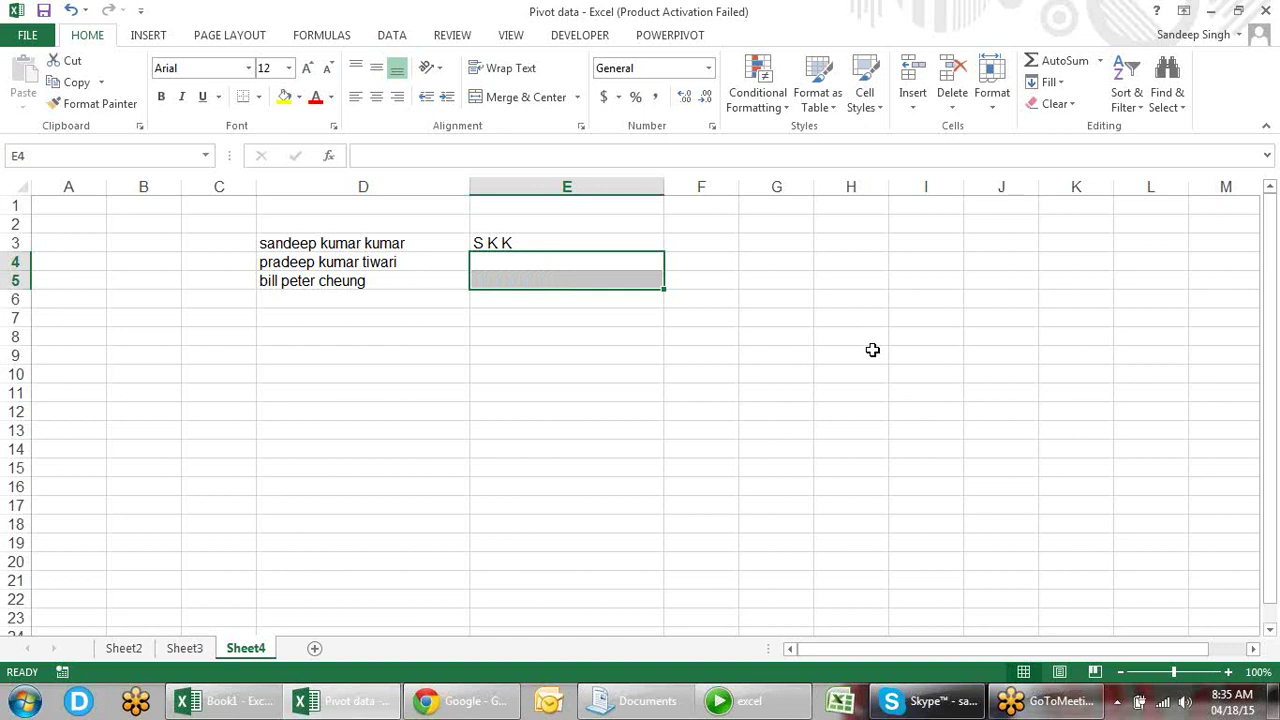
key("Up")
key("Up")
key("Down")
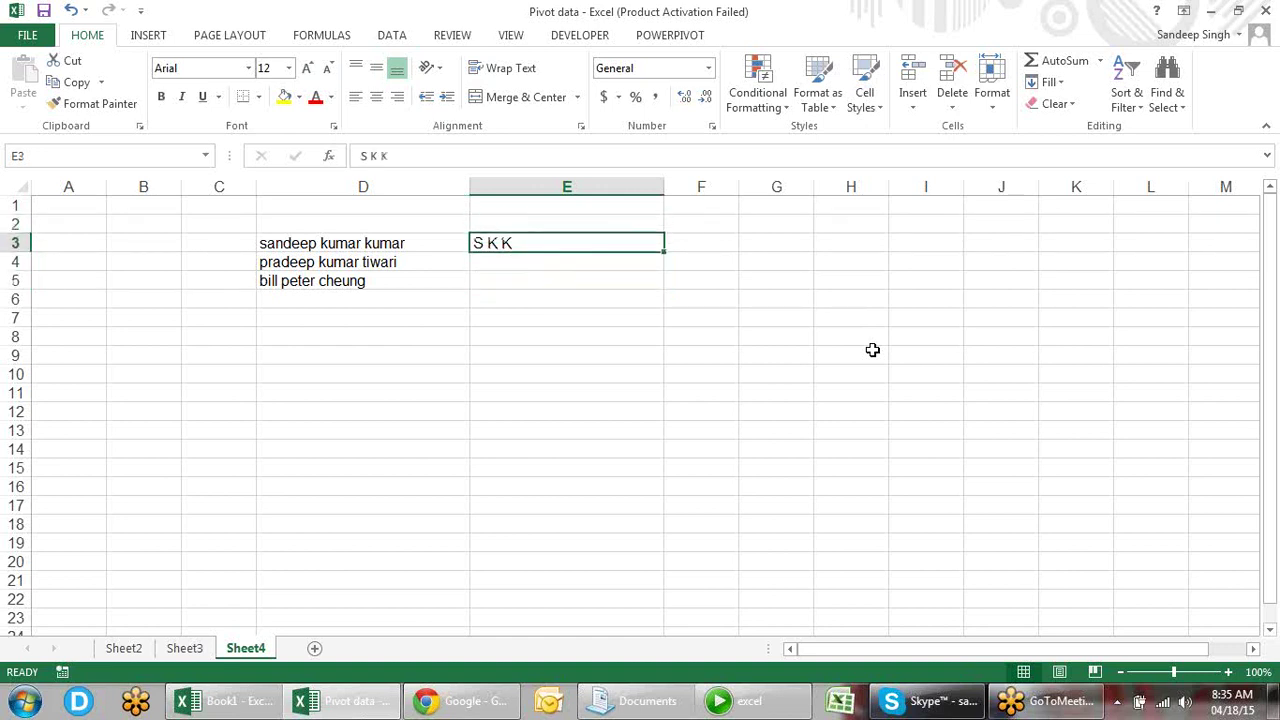
key("ctrl+e")
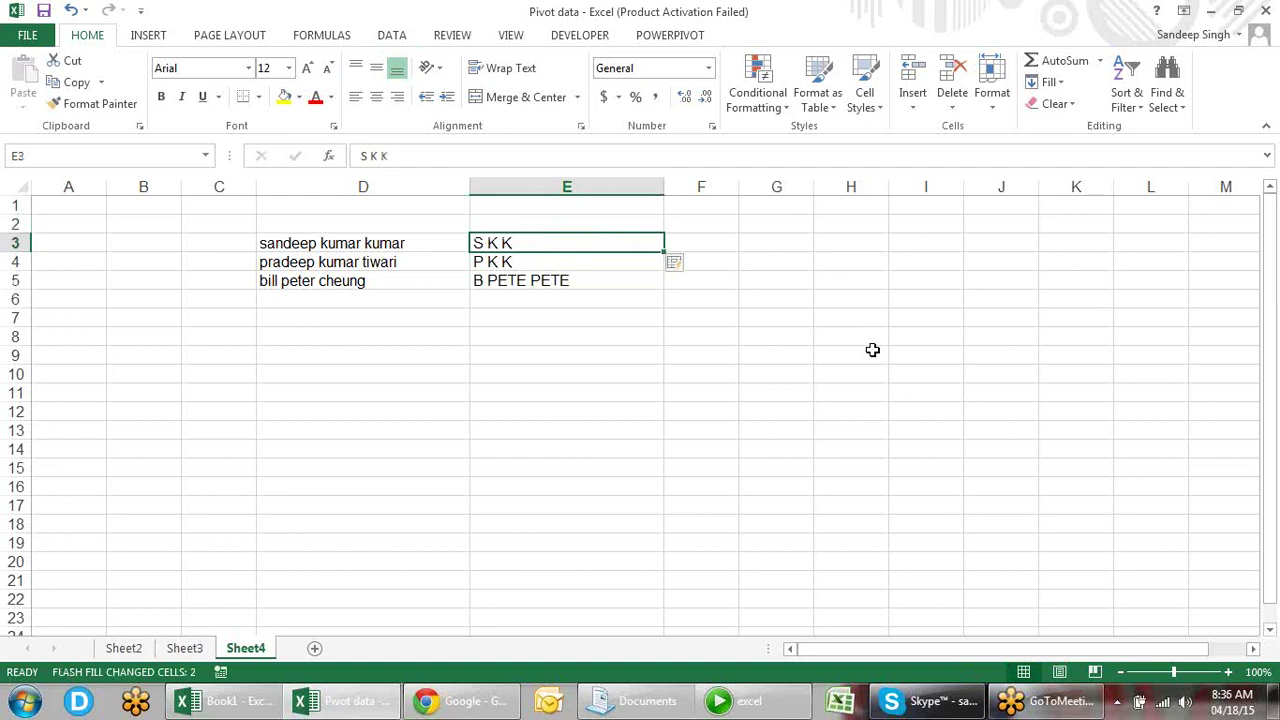
Step: Undo the wrong fill, add a second initials example in E4, and Flash Fill E5
key("ctrl+z")
key("Down")
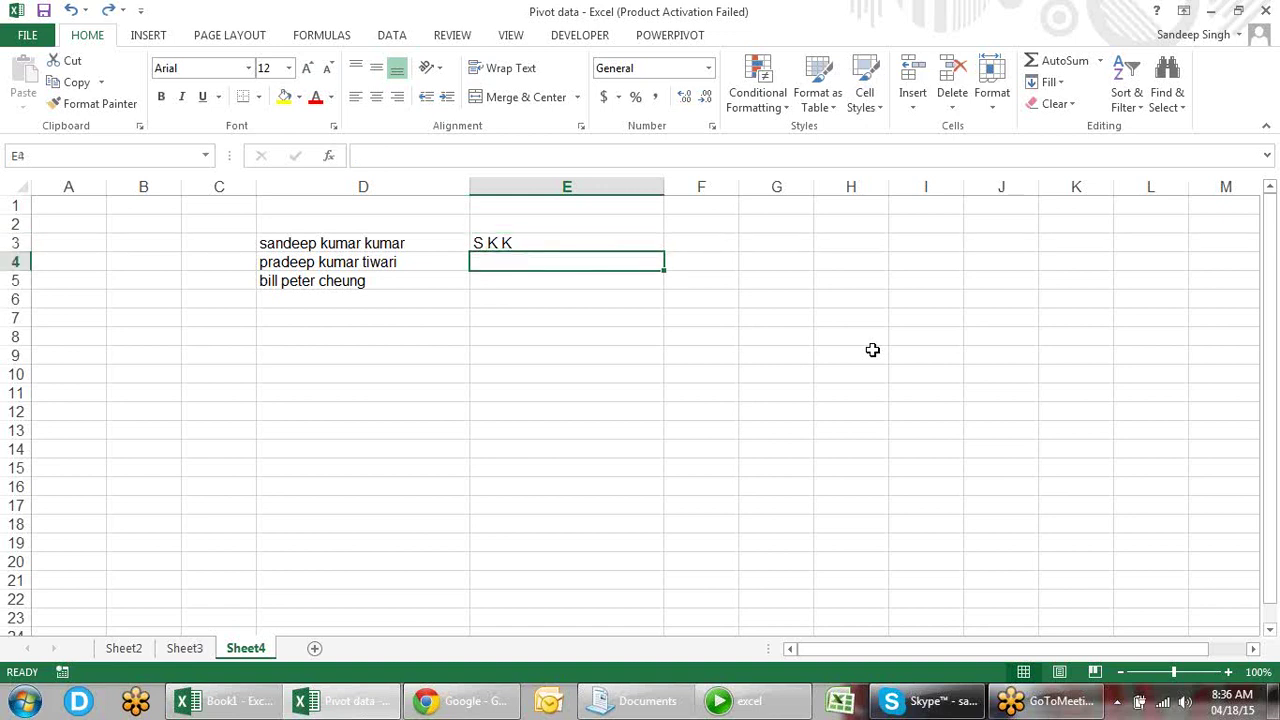
type("P K T")
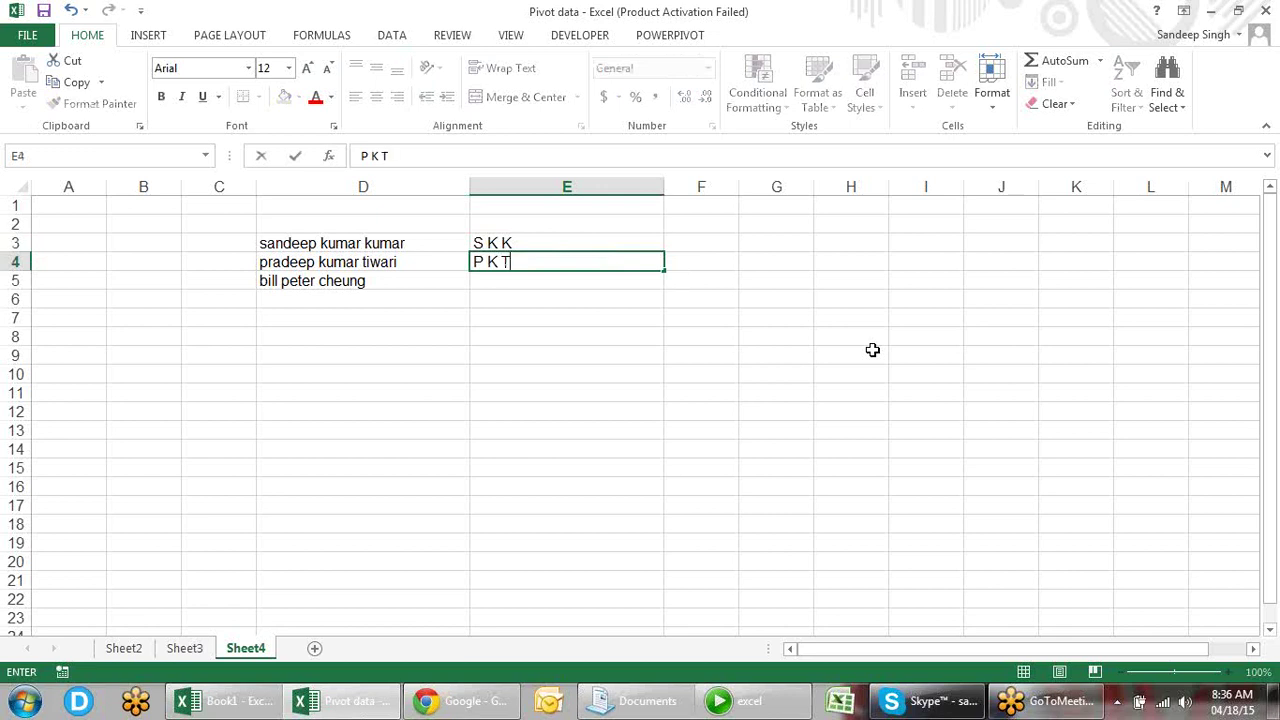
key("Return")
key("Up")
key("Up")
key("shift+Down")
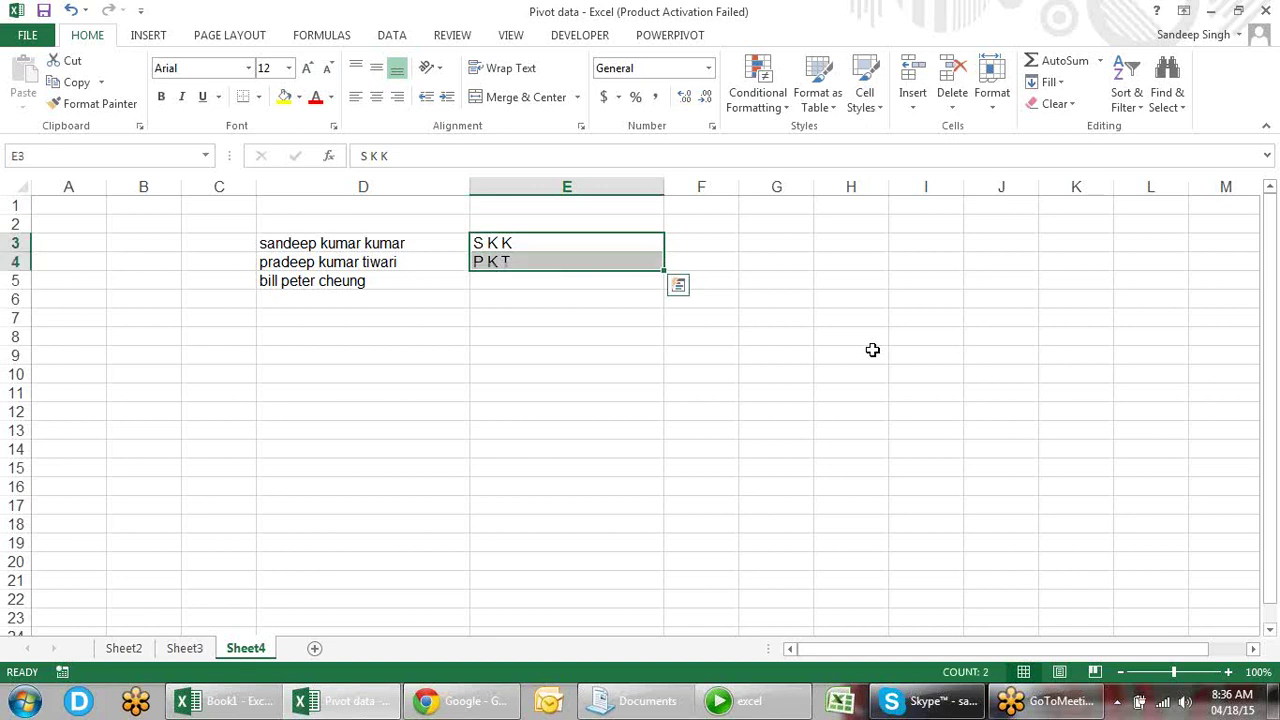
key("ctrl+e")
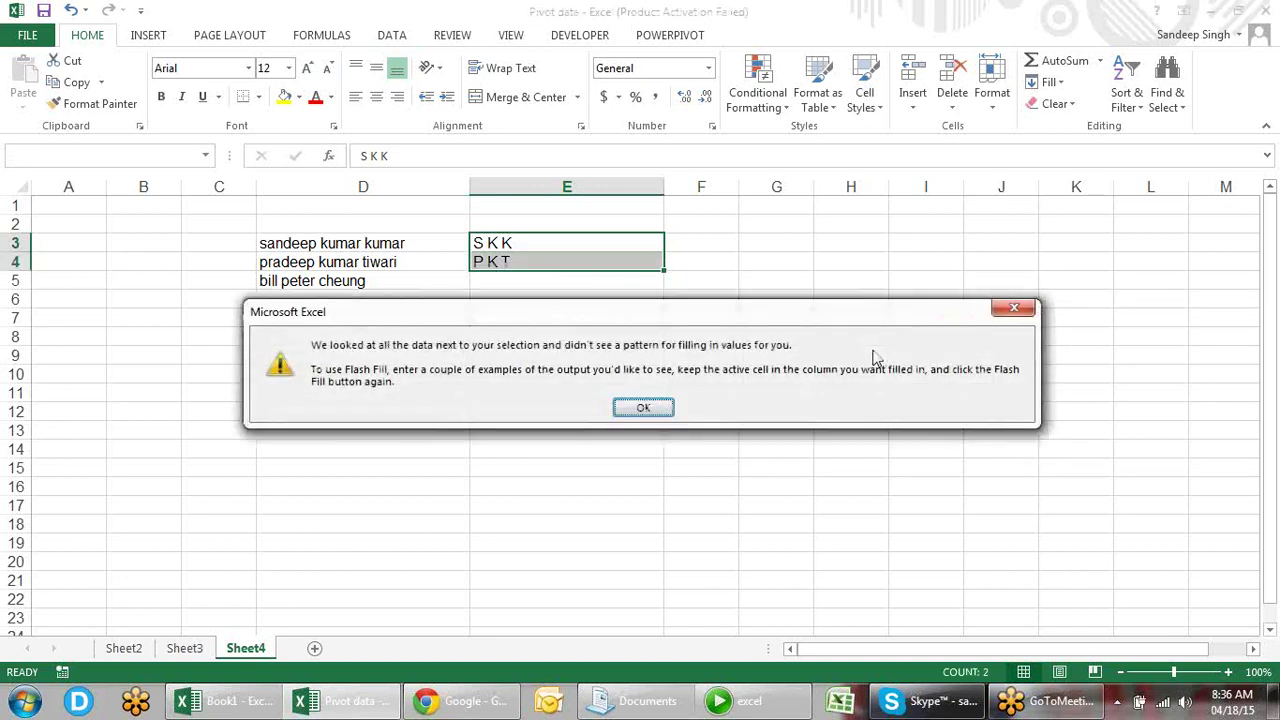
key("Return")
key("Down")
key("ctrl+e")
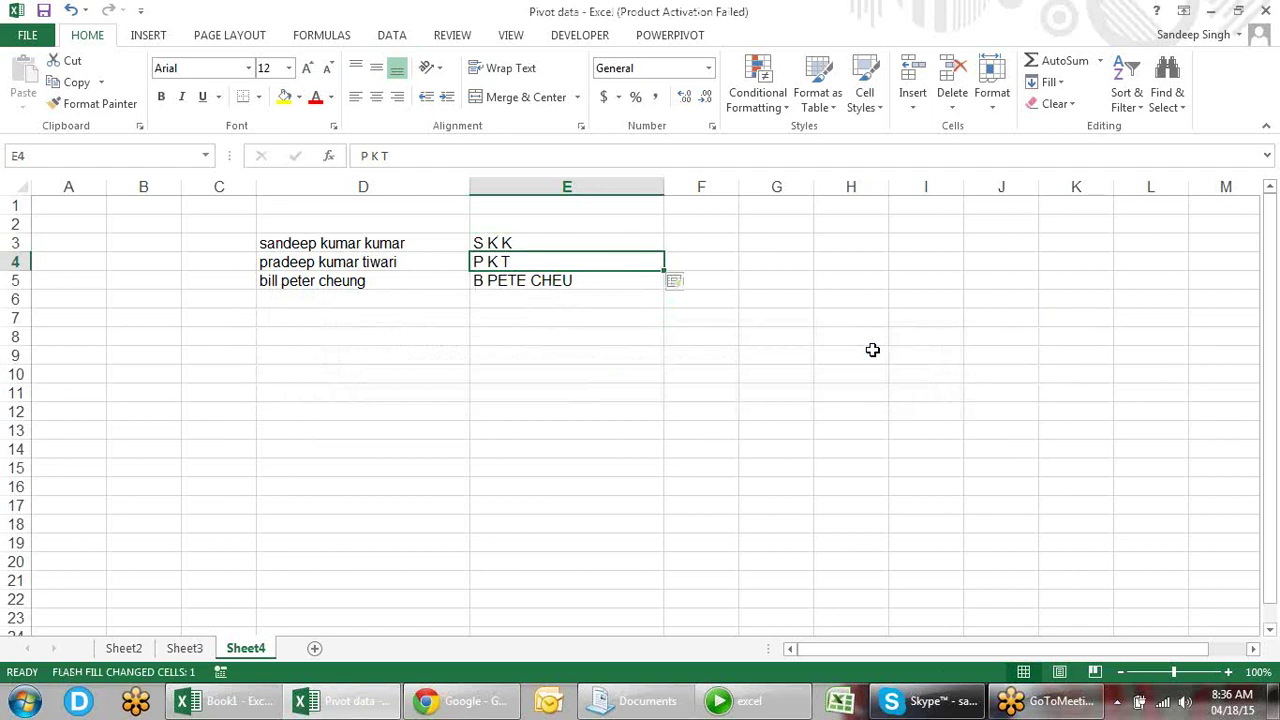
Step: Check the initials in E3, then move to the empty cell D6
key("Up")
key("F2")
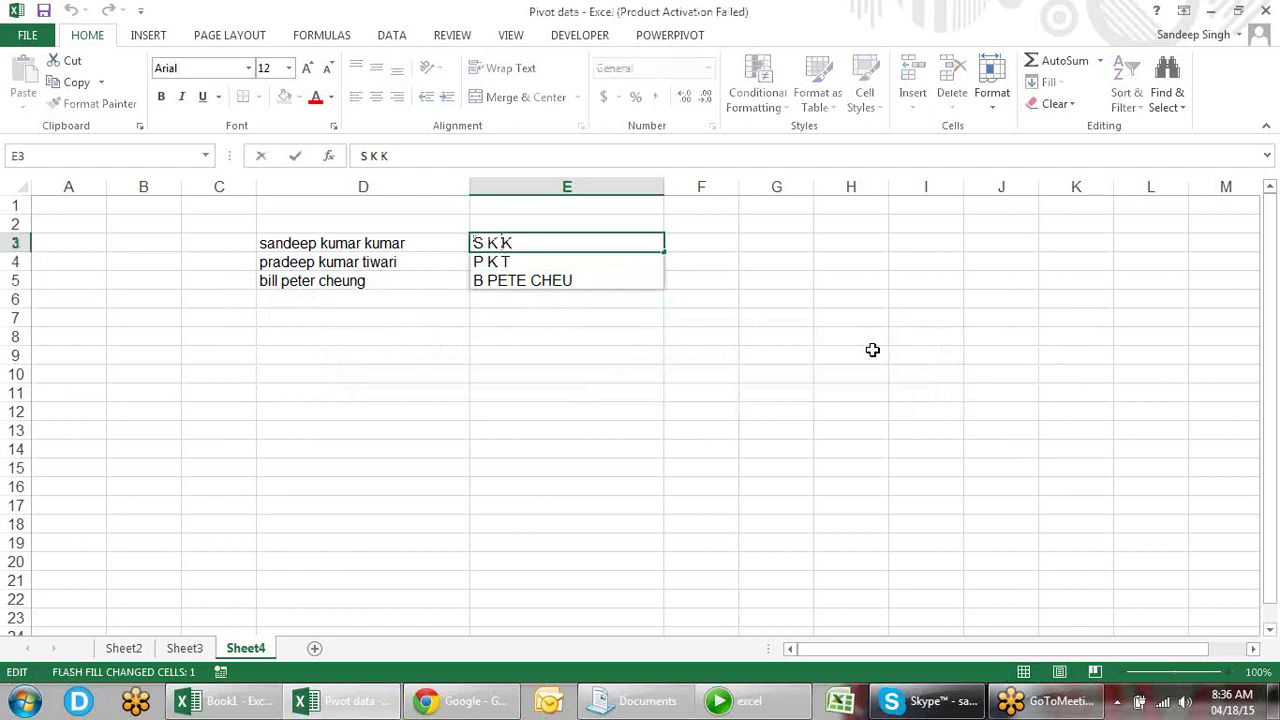
key("Left")
key("Left")
key("Left")
key("Left")
key("Escape")
key("Down")
key("Down")
key("Down")
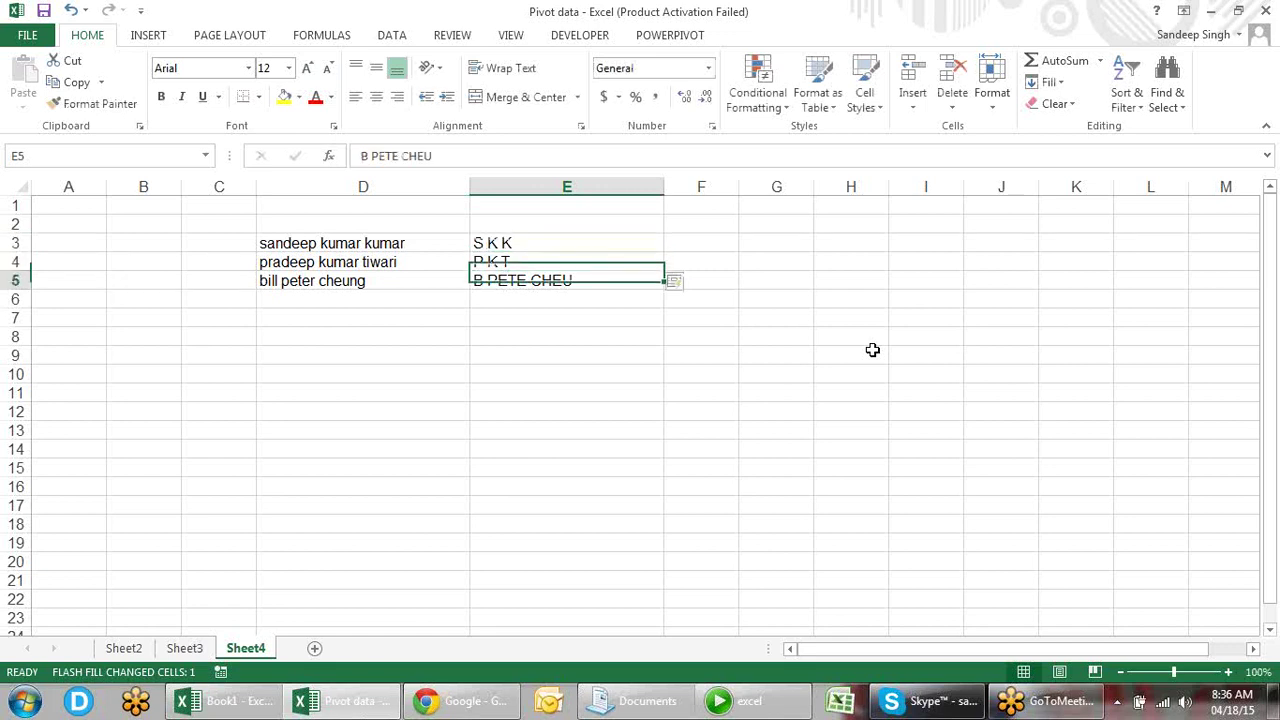
key("Left")
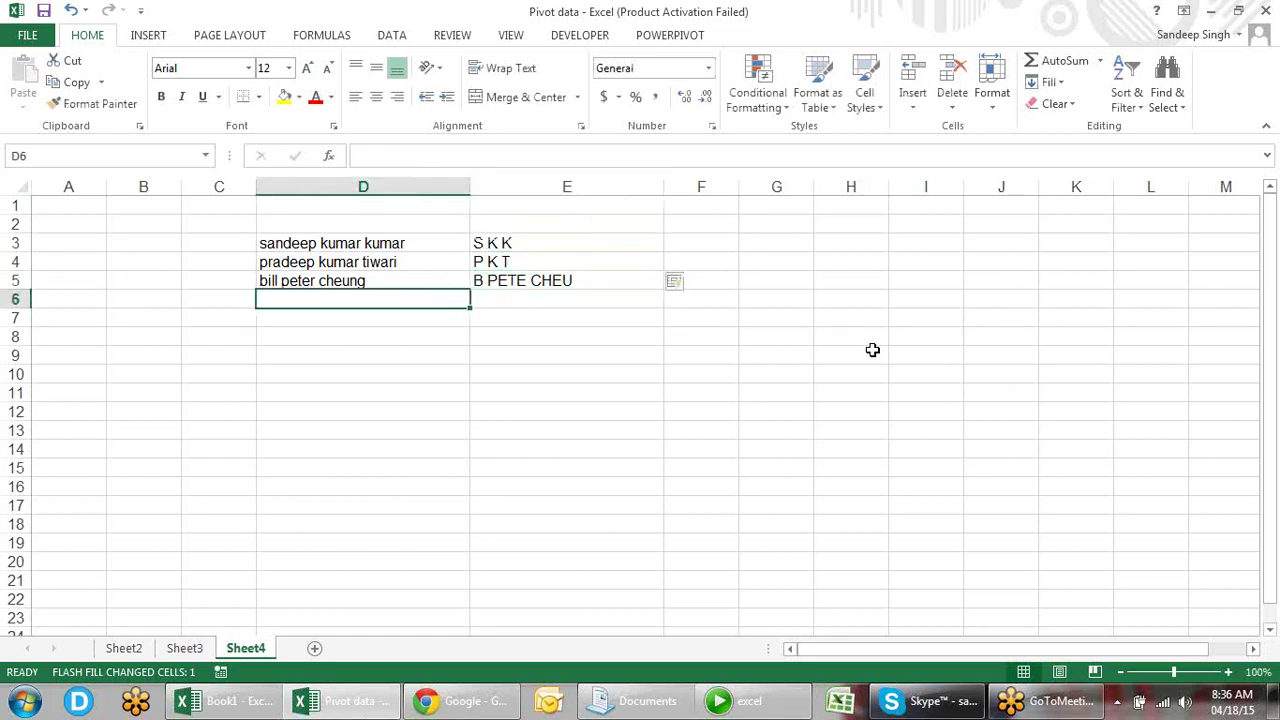
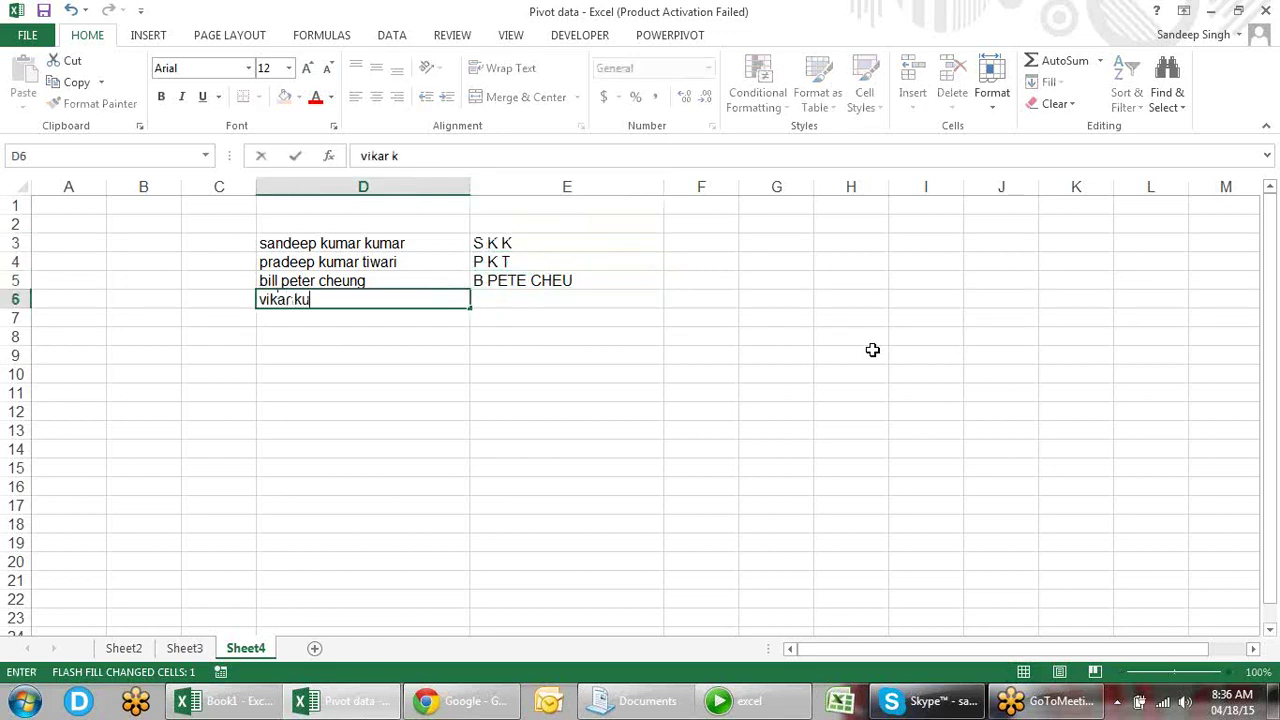
Step: Add a fourth full name in D6, correct E5's initials, and Flash Fill matching initials into E6
key("Return")
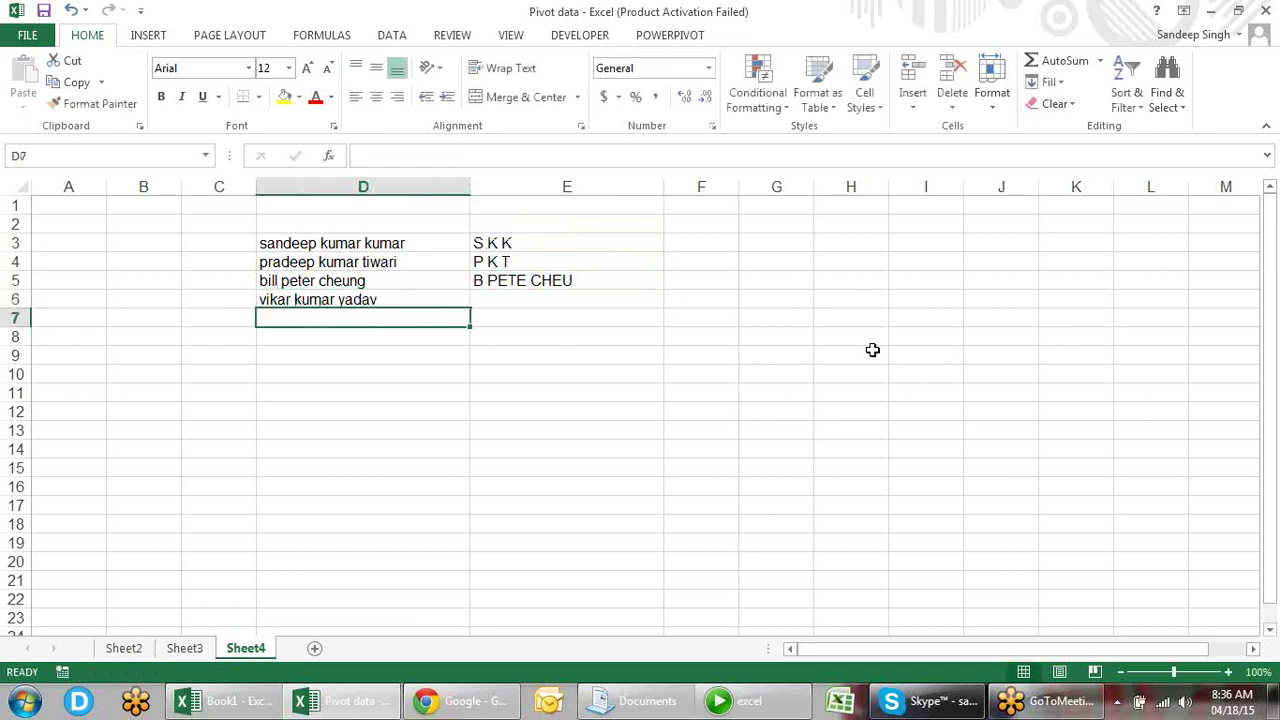
key("Up")
key("Up")
key("Right")
key("Right")
key("Left")
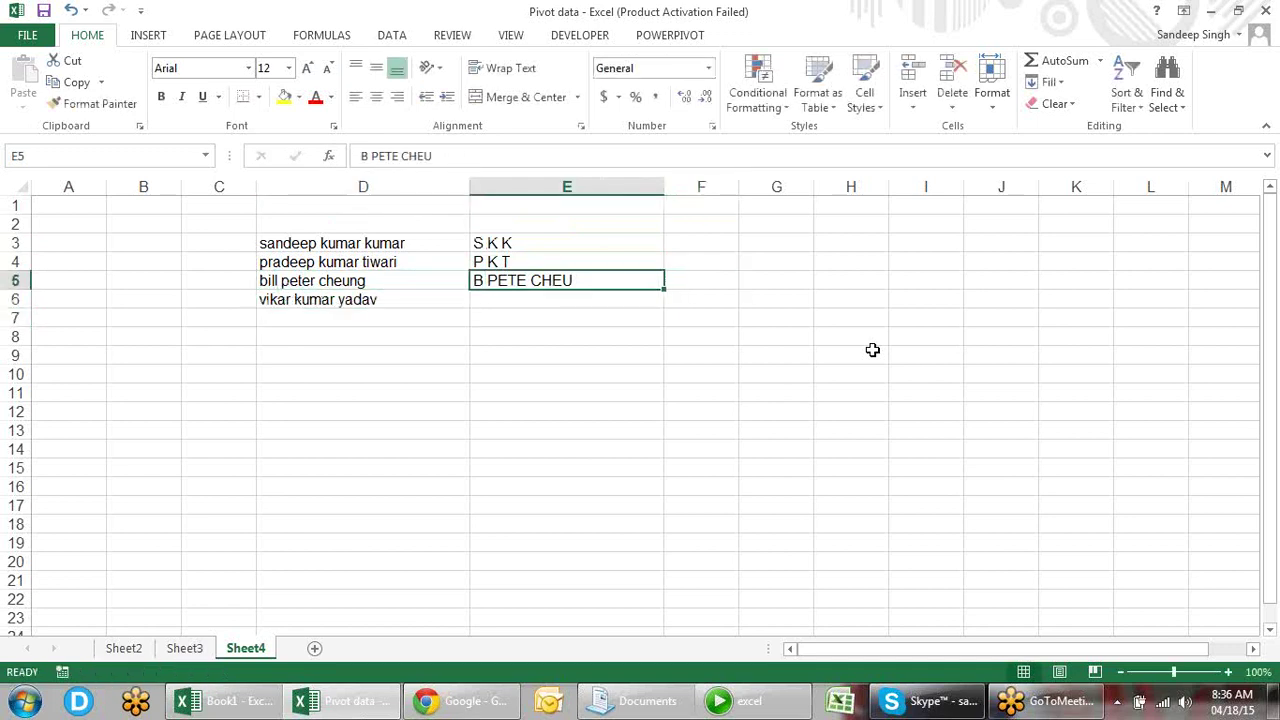
type("B P C")
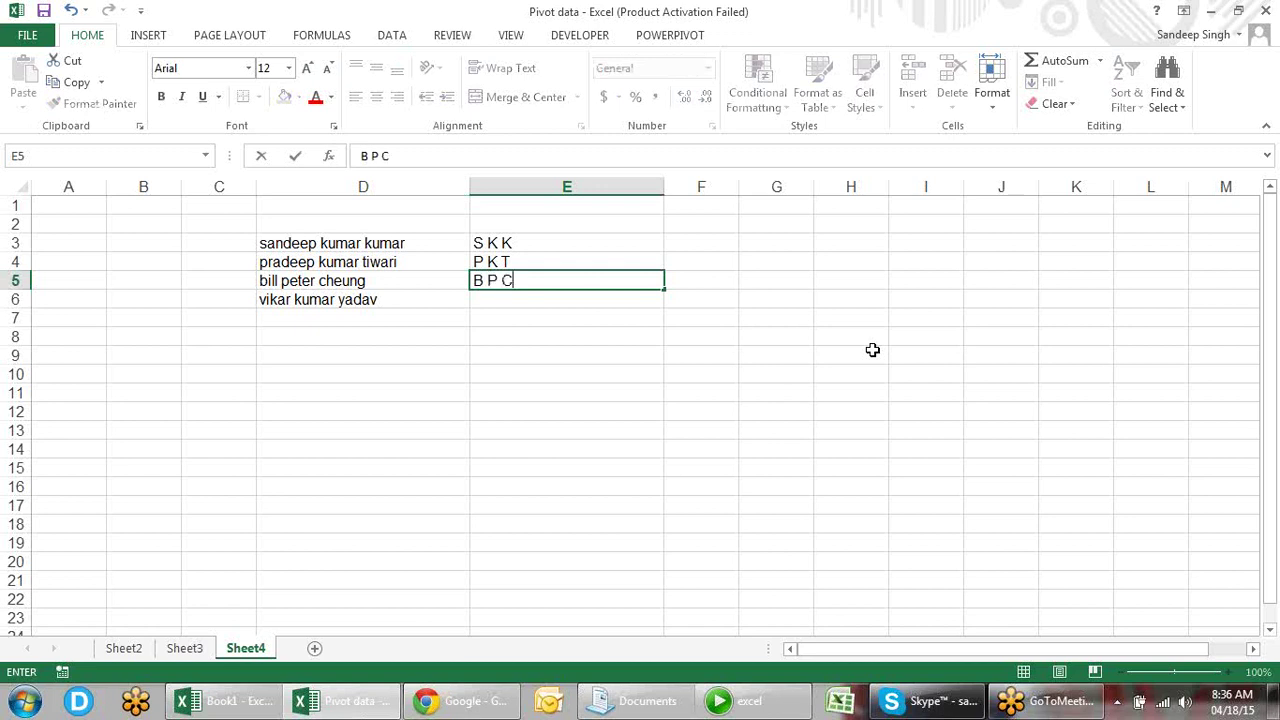
key("Return")
key("Up")
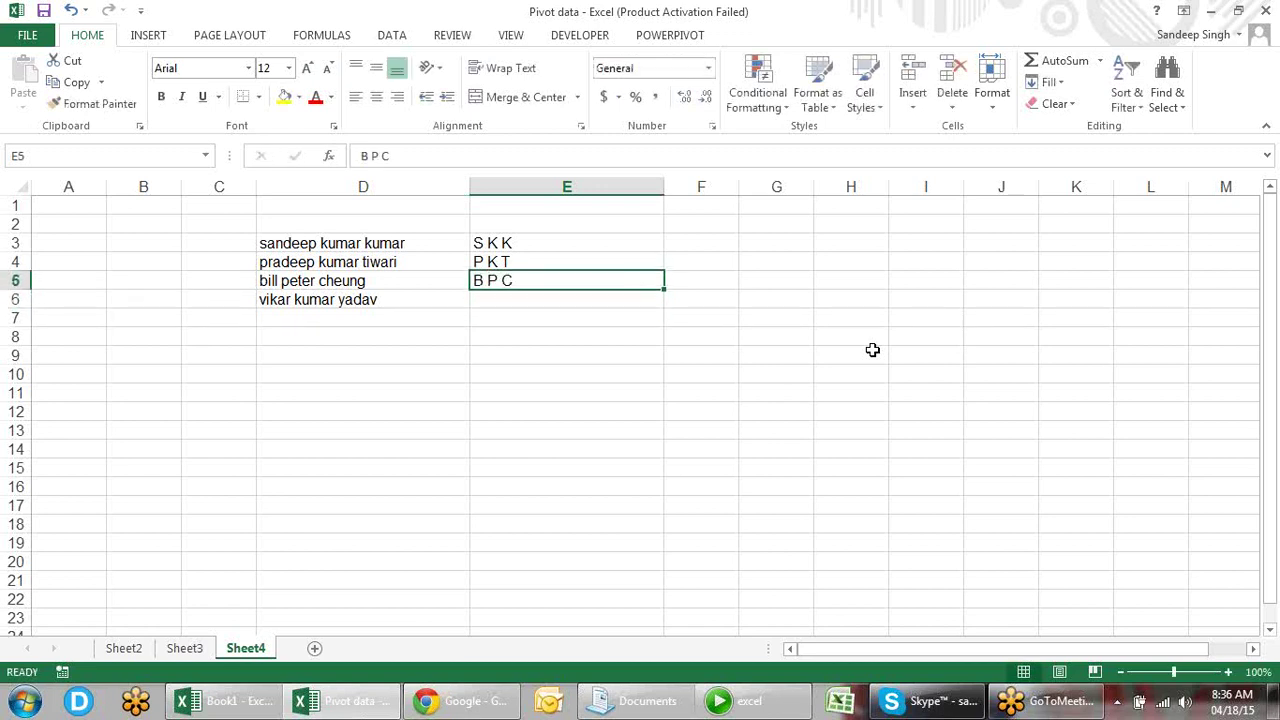
key("ctrl+e")
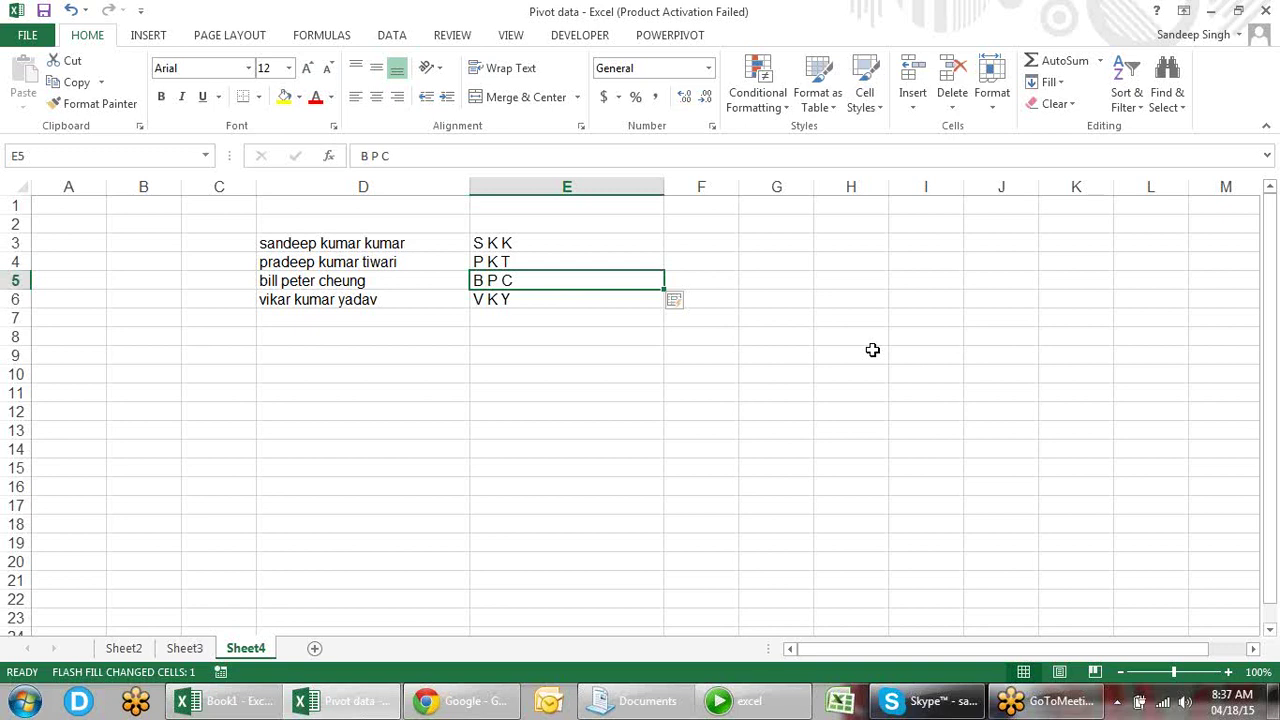
Step: Select and inspect the four initials in E3:E6
left_click_drag(605, 245, 604, 304)
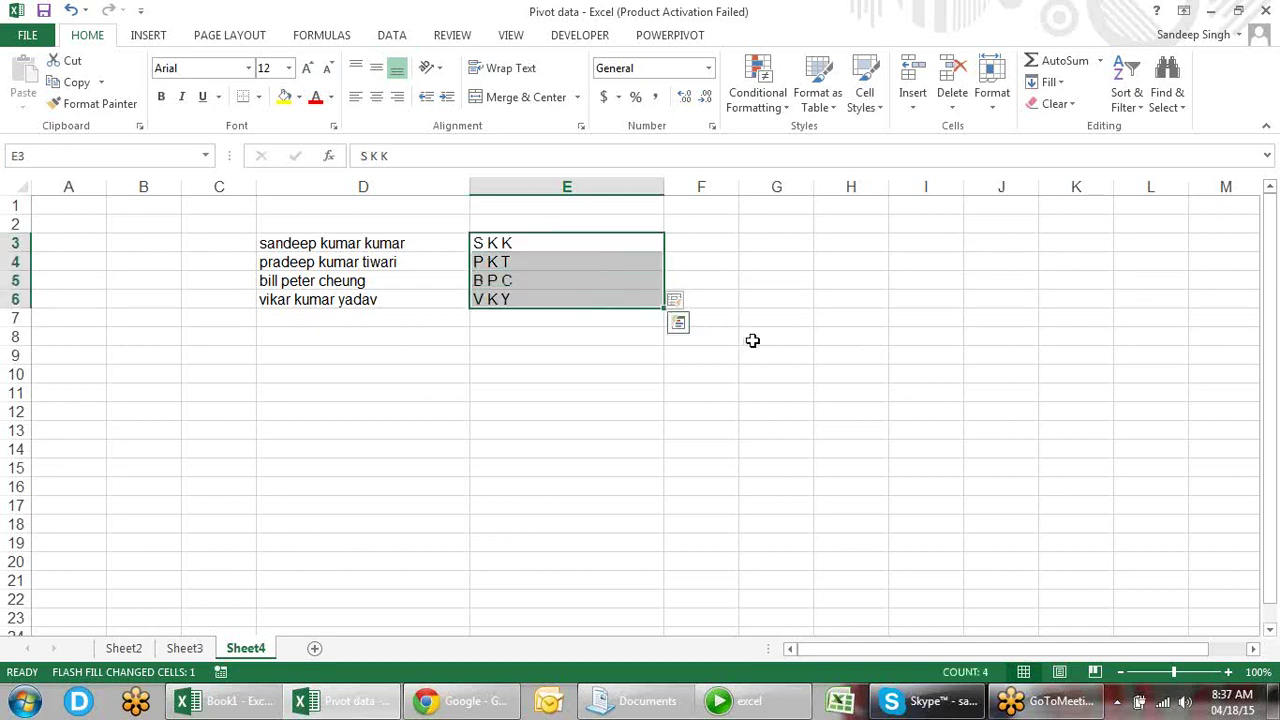
left_click(776, 316)
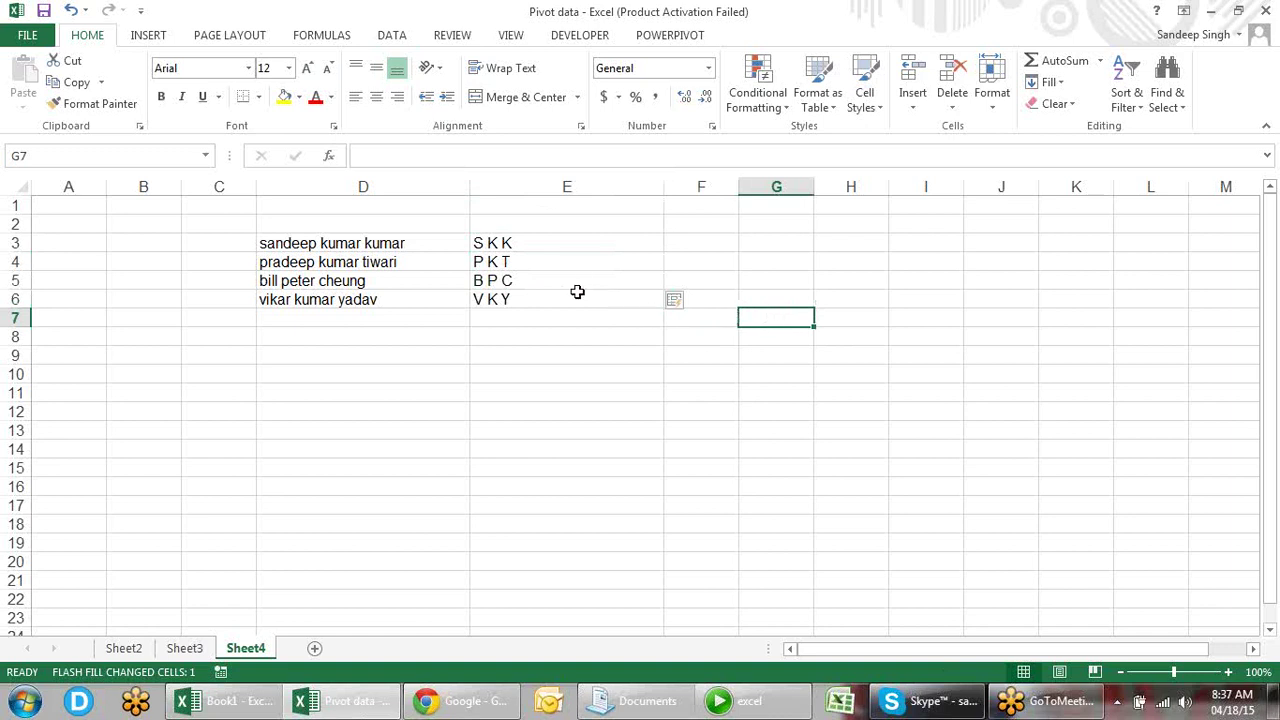
left_click_drag(560, 238, 575, 300)
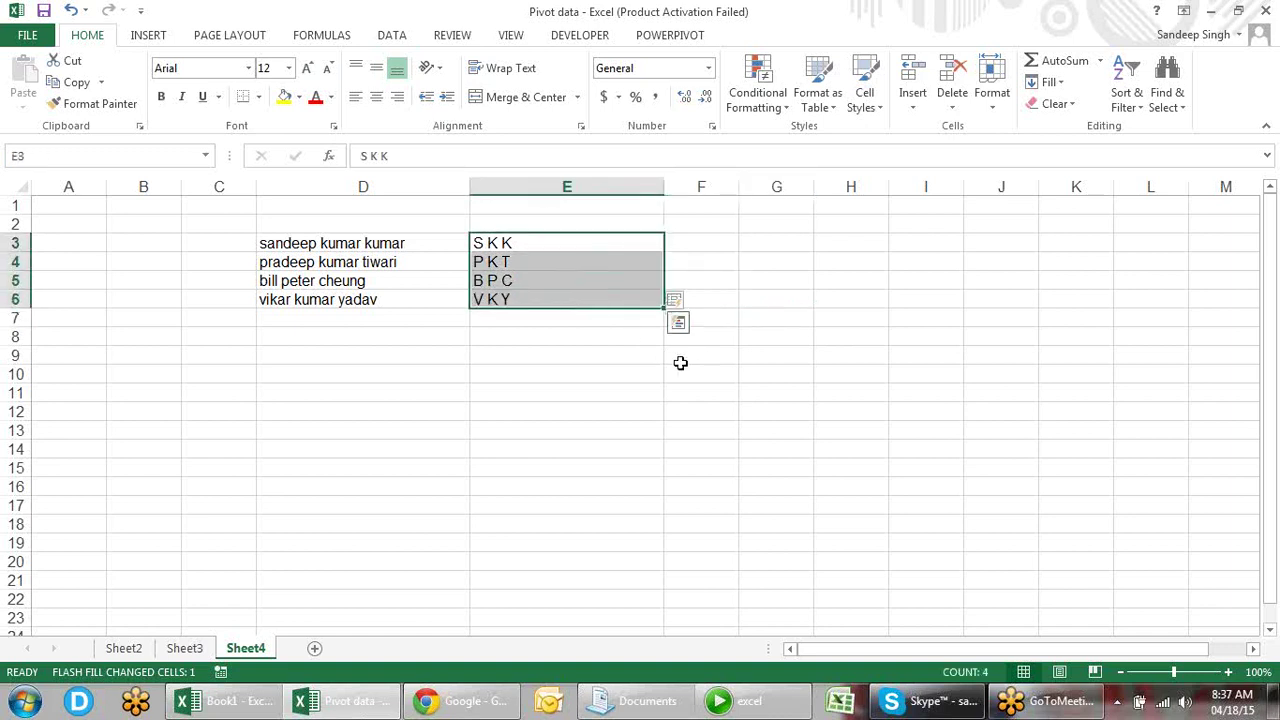
left_click(569, 358)
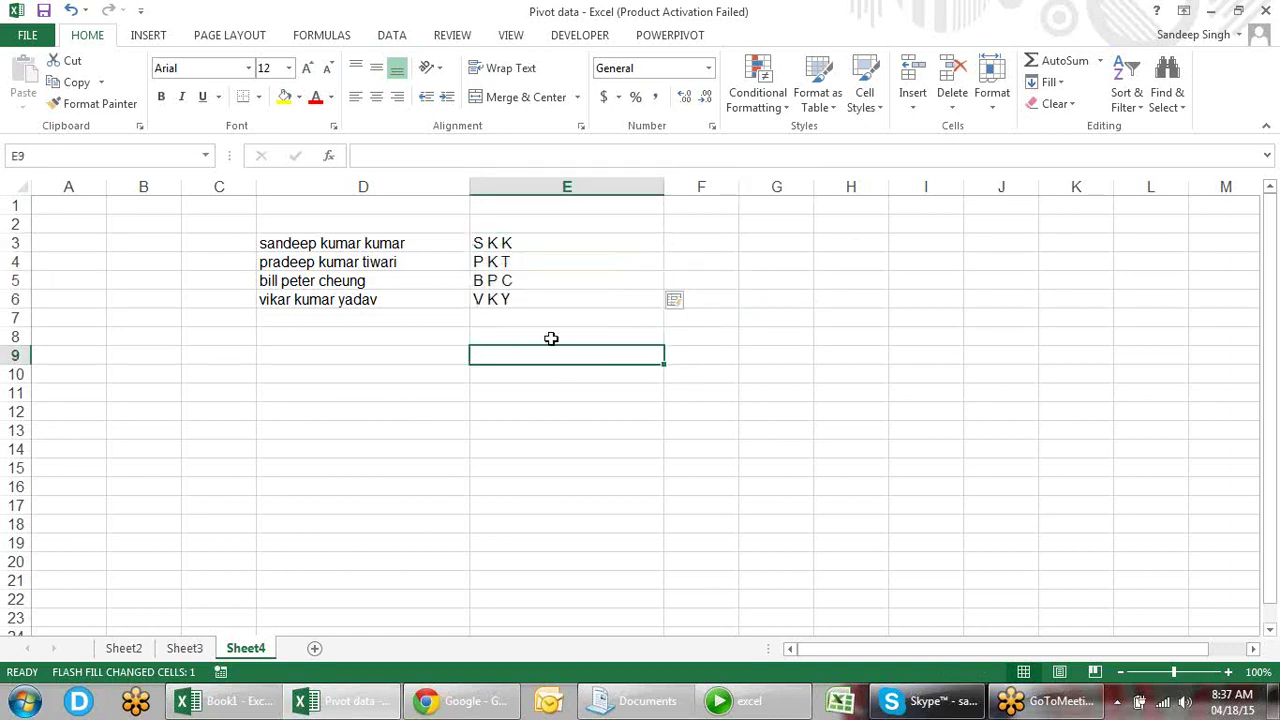
left_click(548, 241)
left_click(566, 286)
left_click(569, 298)
left_click(566, 352)
left_click_drag(620, 247, 604, 302)
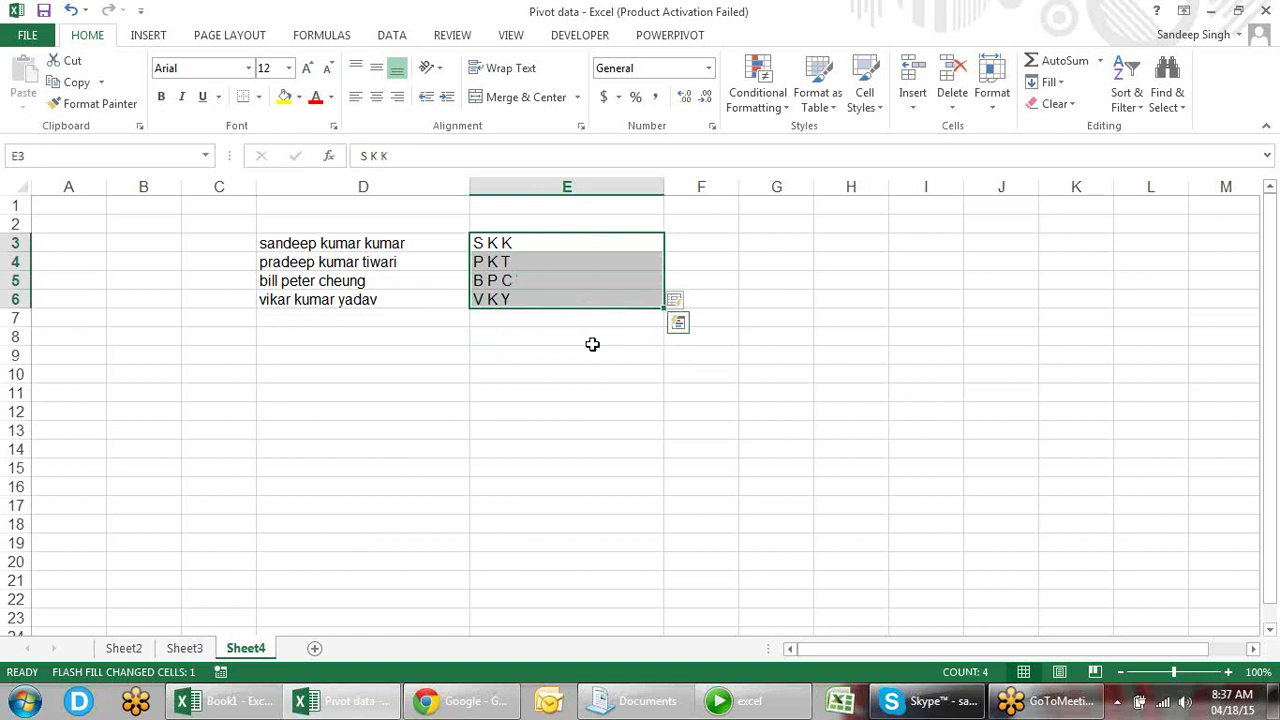
left_click(592, 344)
left_click_drag(531, 246, 546, 300)
left_click(499, 278)
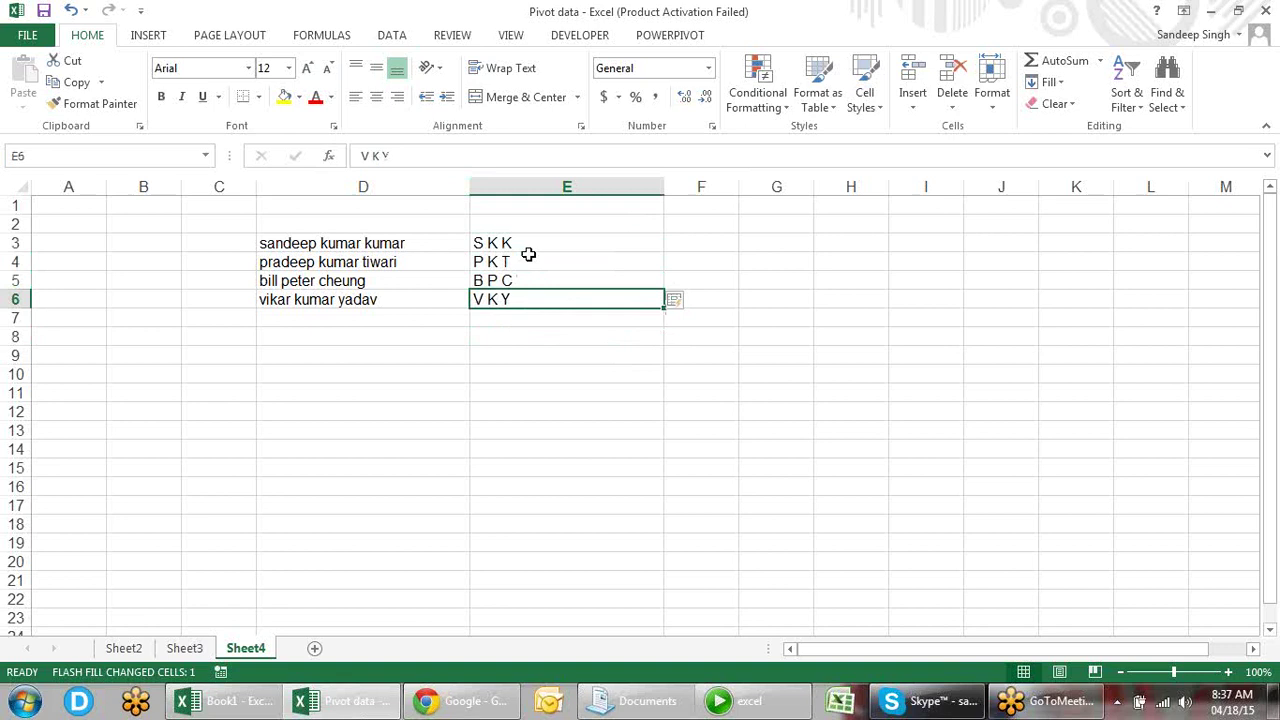
Step: Select D3:E6 and delete all the names and initials
left_click_drag(386, 243, 575, 300)
left_click(580, 289)
left_click_drag(330, 243, 551, 296)
key("Delete")
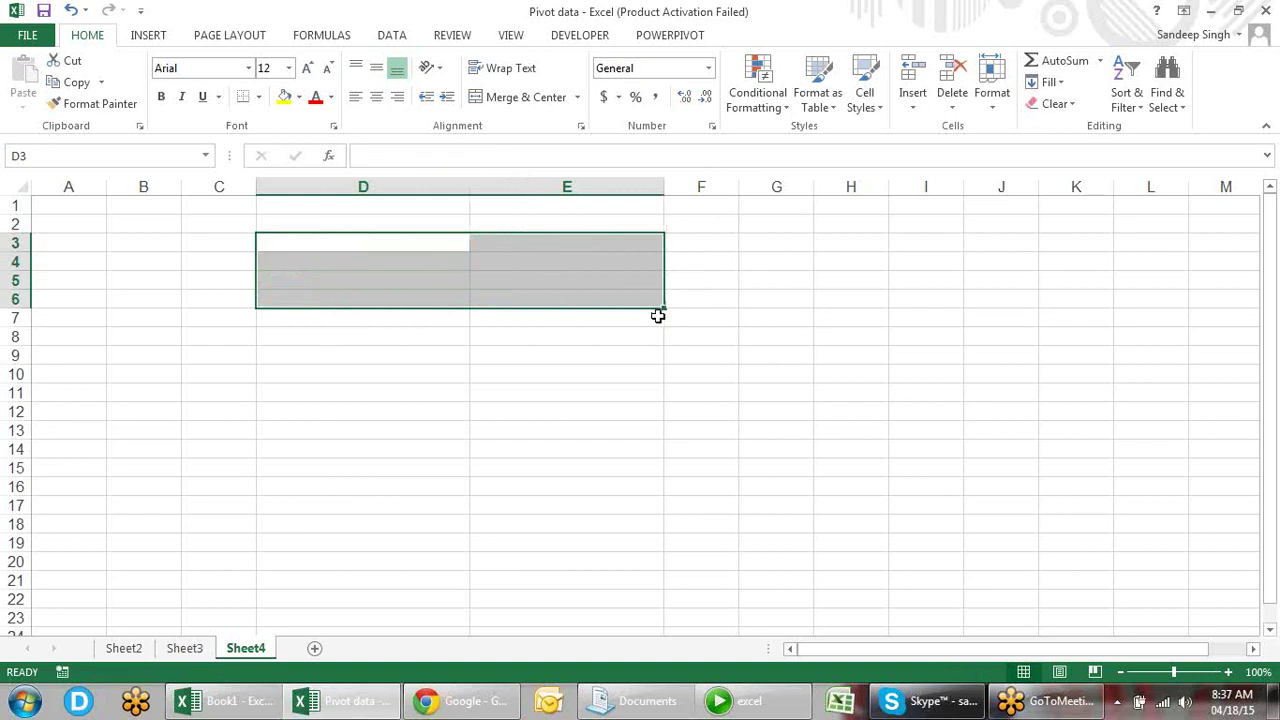
Step: Select cell E4, then open Excel Options at the Customize Ribbon page
left_click(668, 313)
left_click(507, 270)
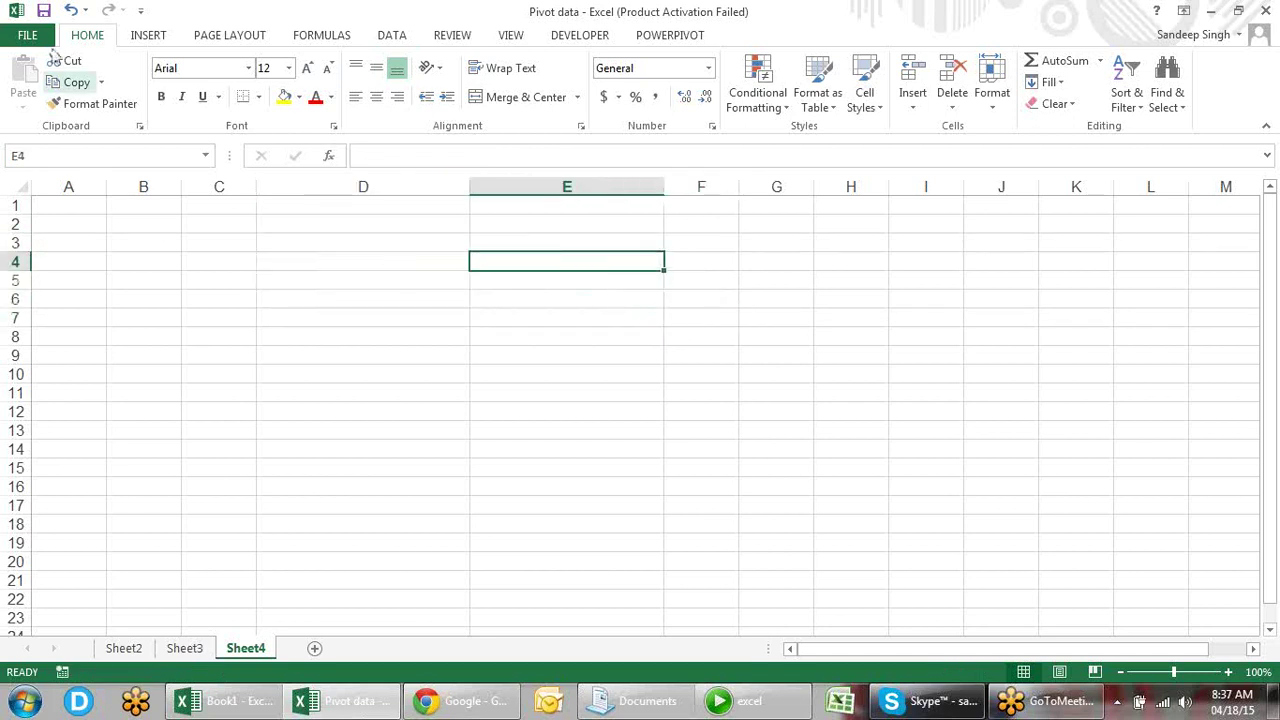
left_click(44, 37)
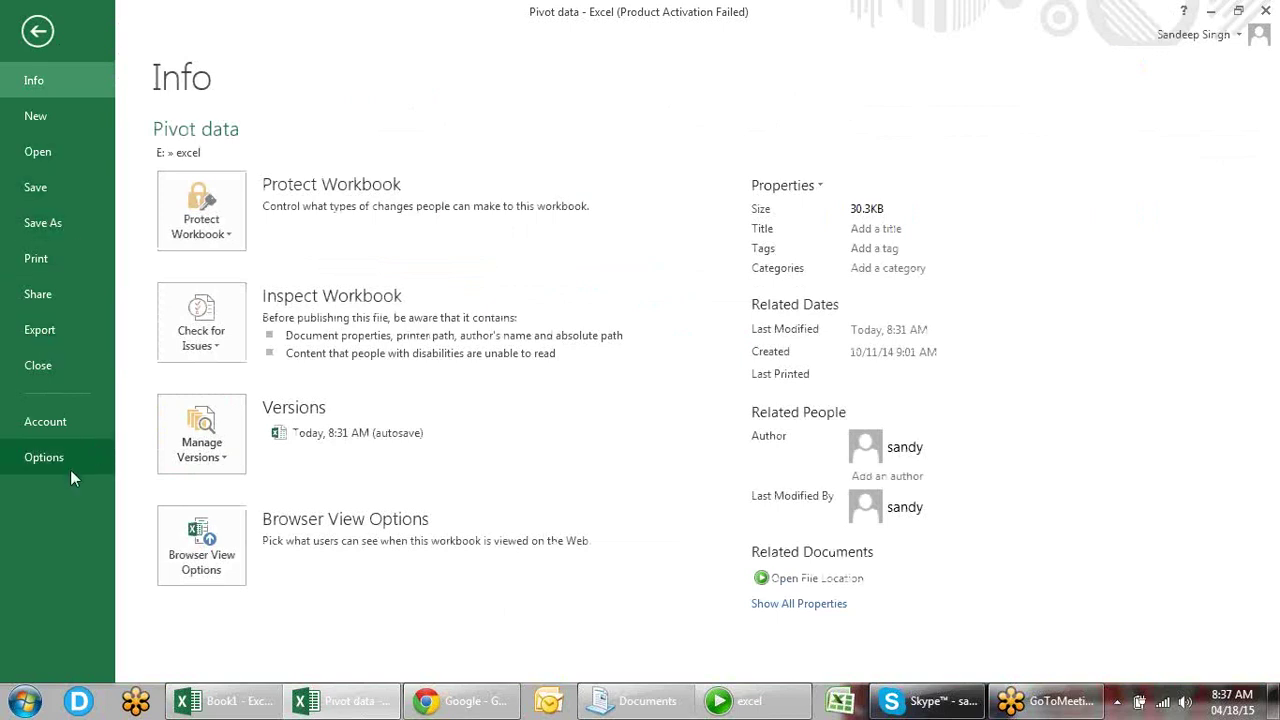
left_click(70, 467)
left_click(389, 202)
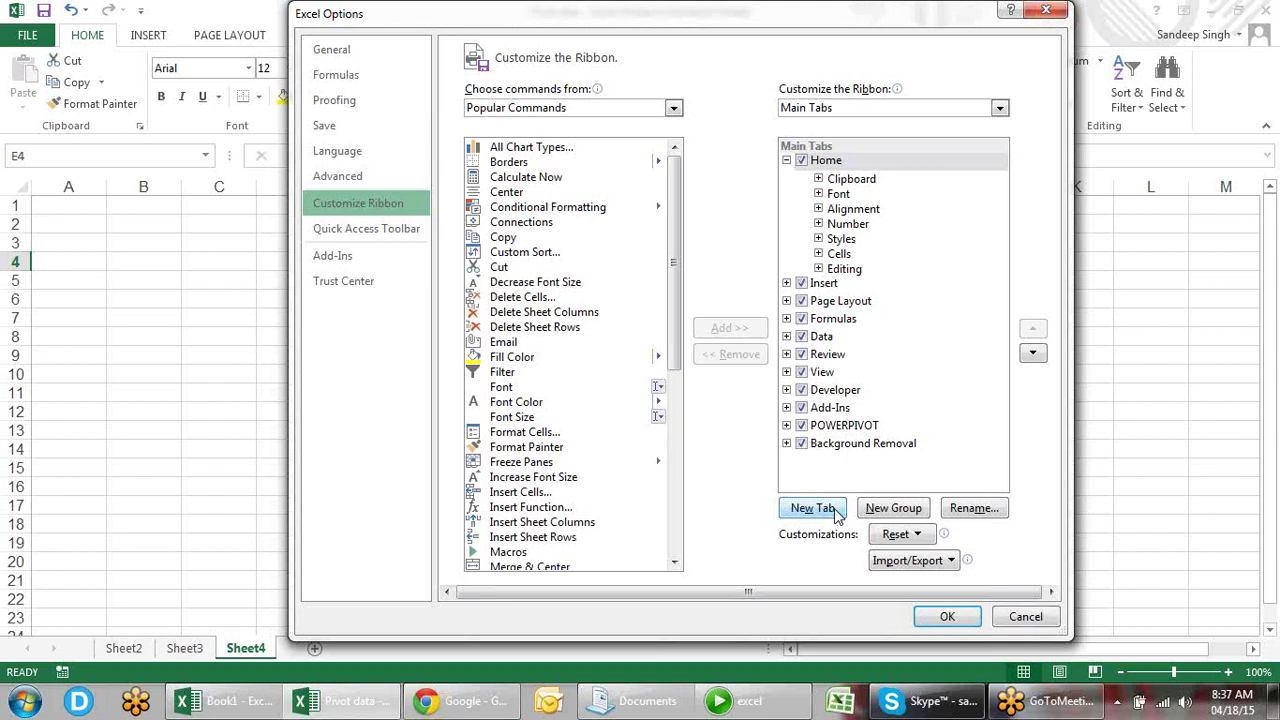
Step: Add a new custom ribbon tab and rename it Bill
left_click(836, 510)
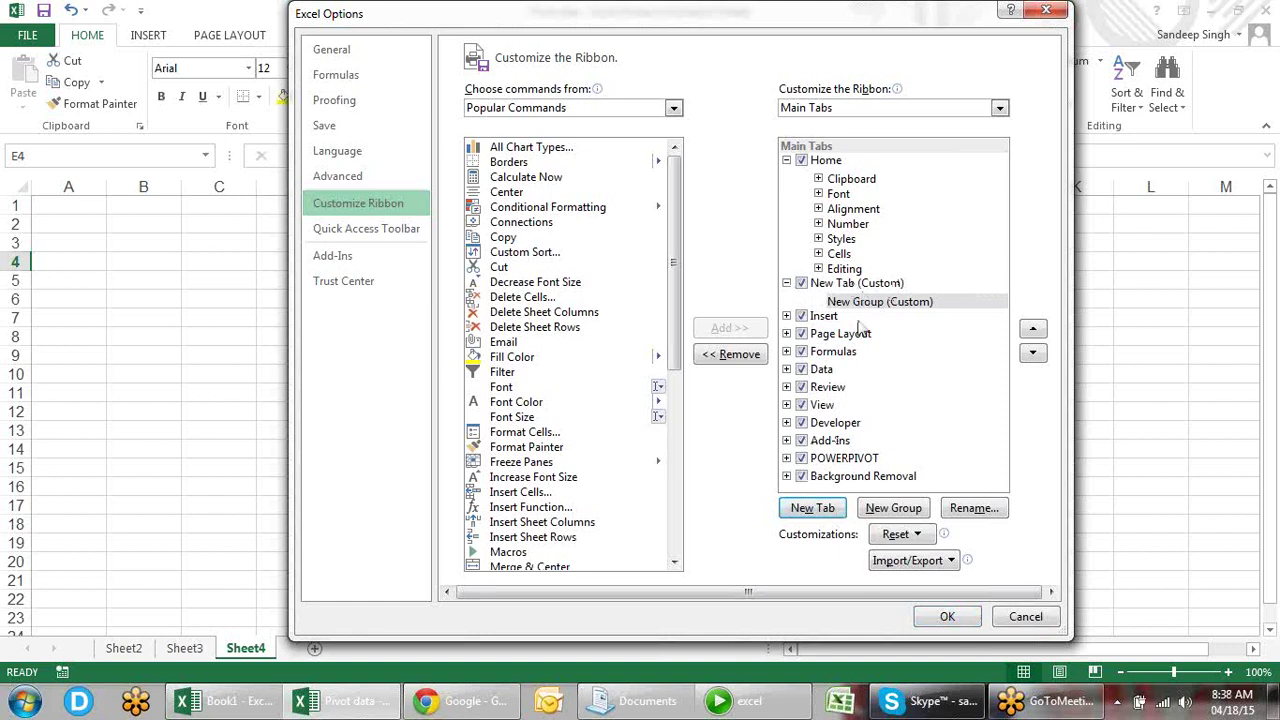
left_click(862, 287)
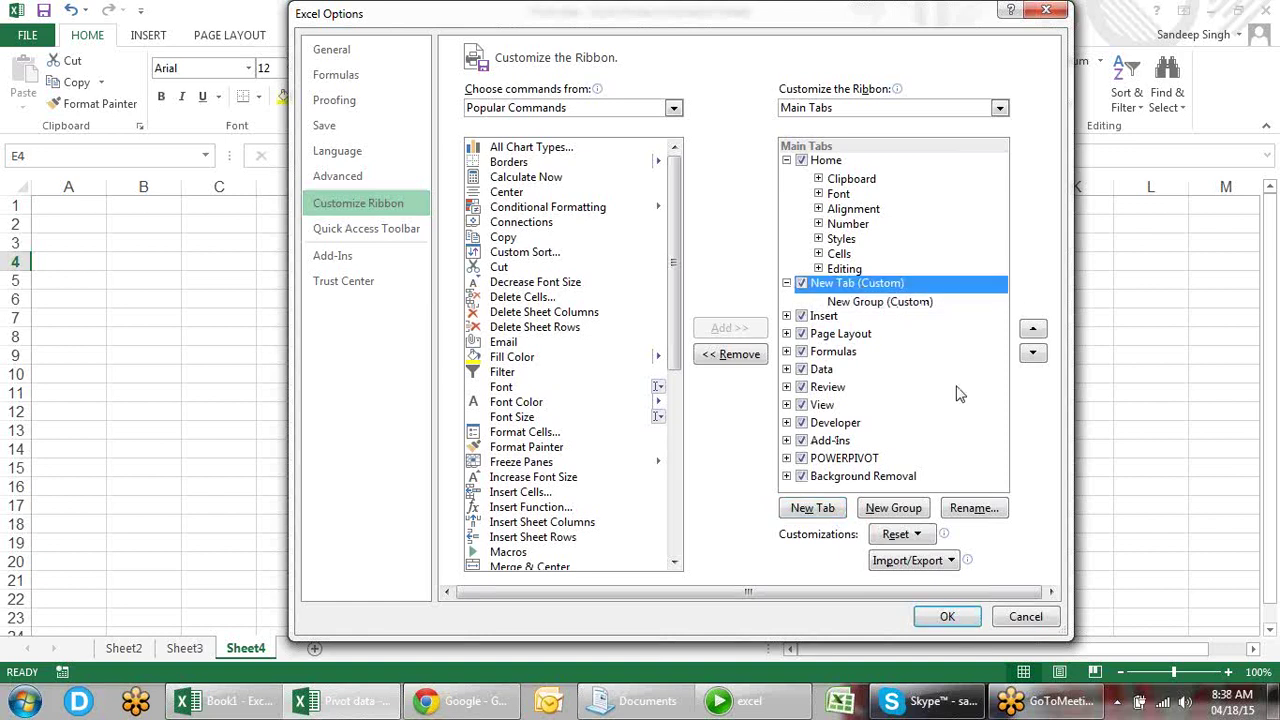
left_click(973, 510)
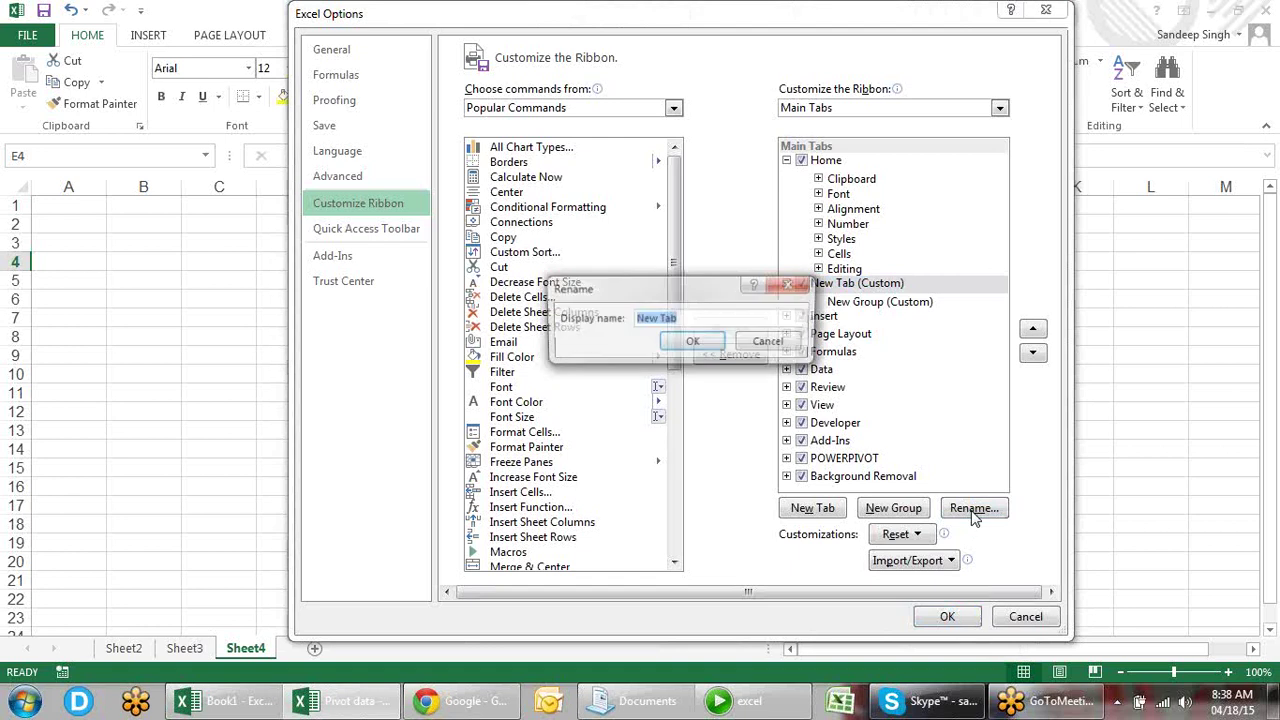
type("Bill")
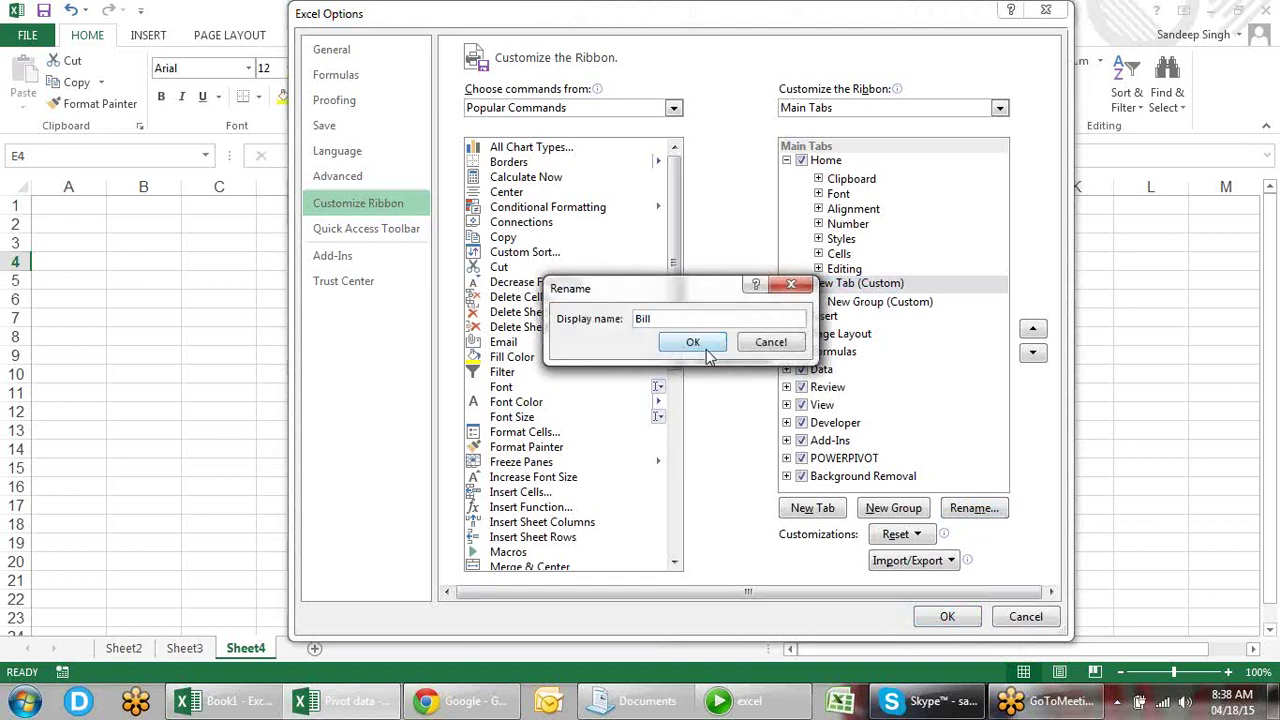
left_click(695, 343)
Step: Rename the new group under the Bill tab to Official and select it
left_click(883, 303)
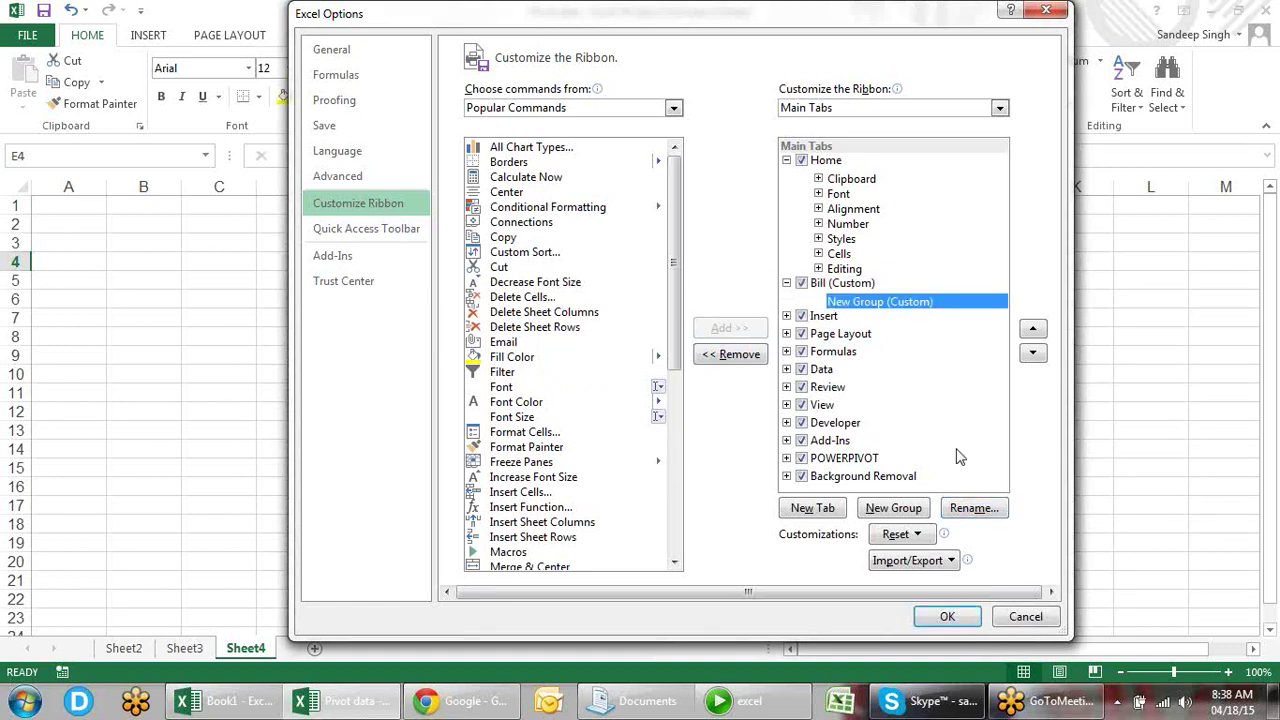
left_click(974, 508)
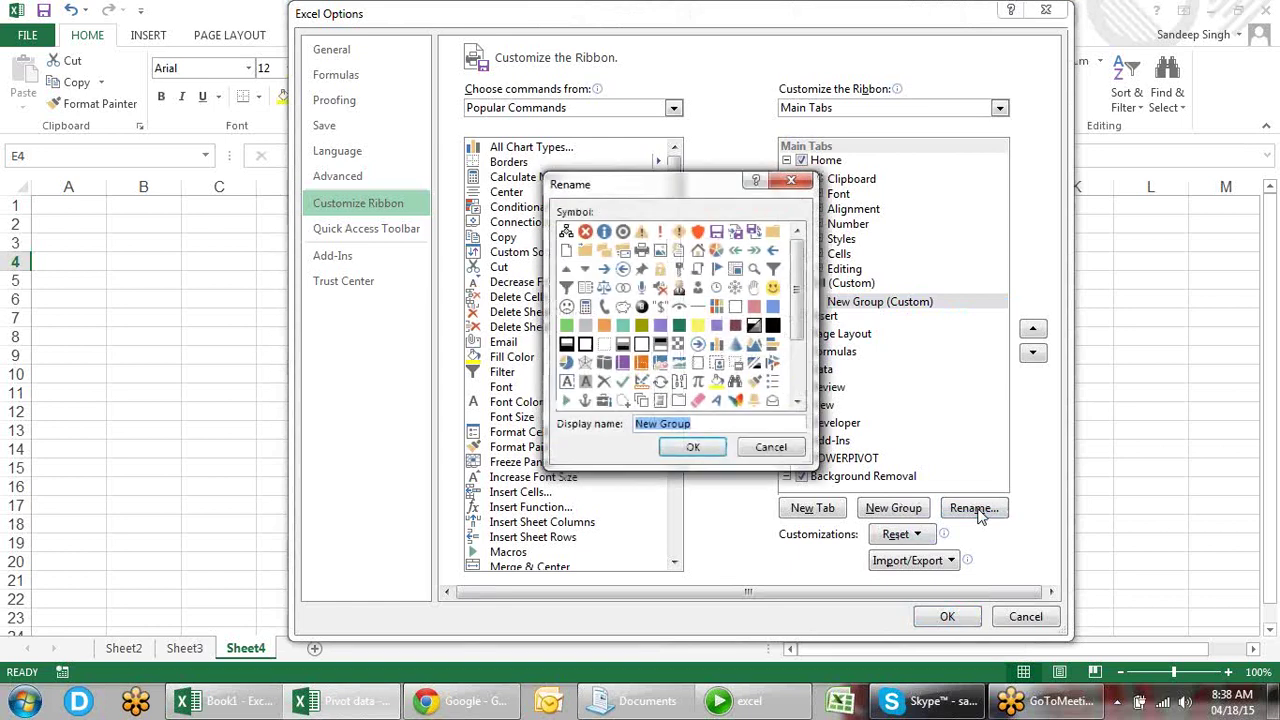
type("Official")
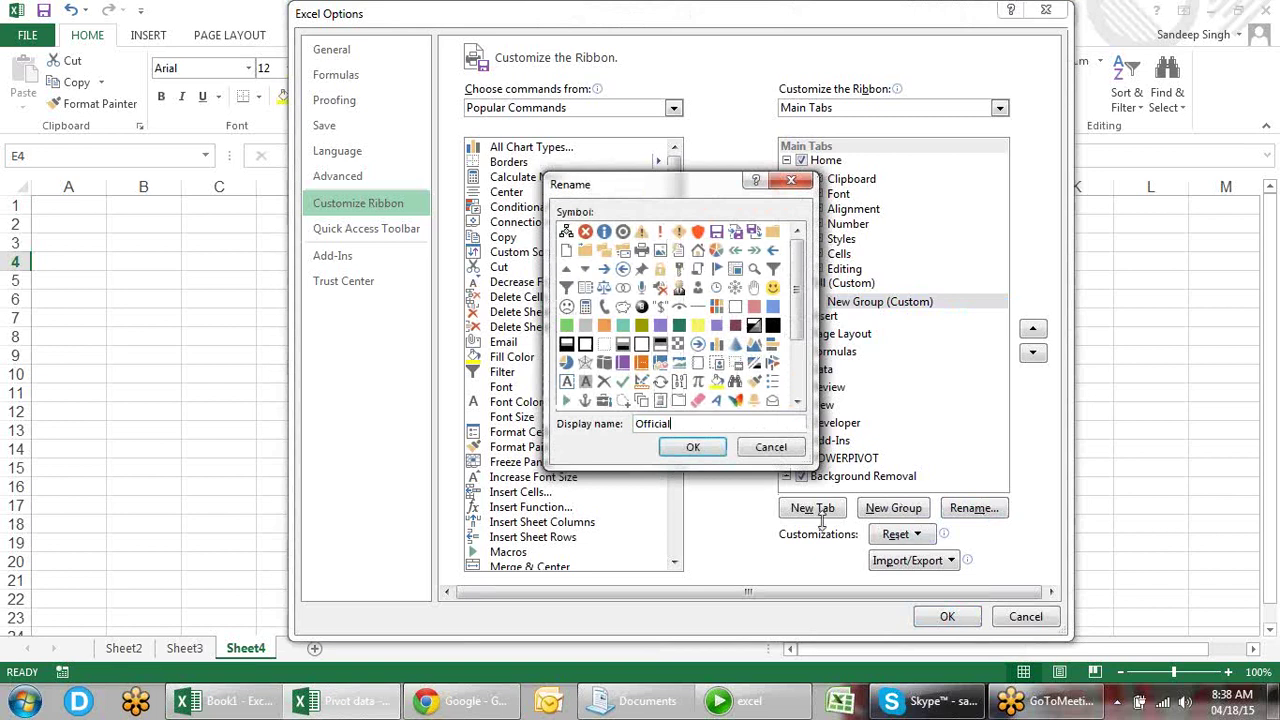
left_click(693, 447)
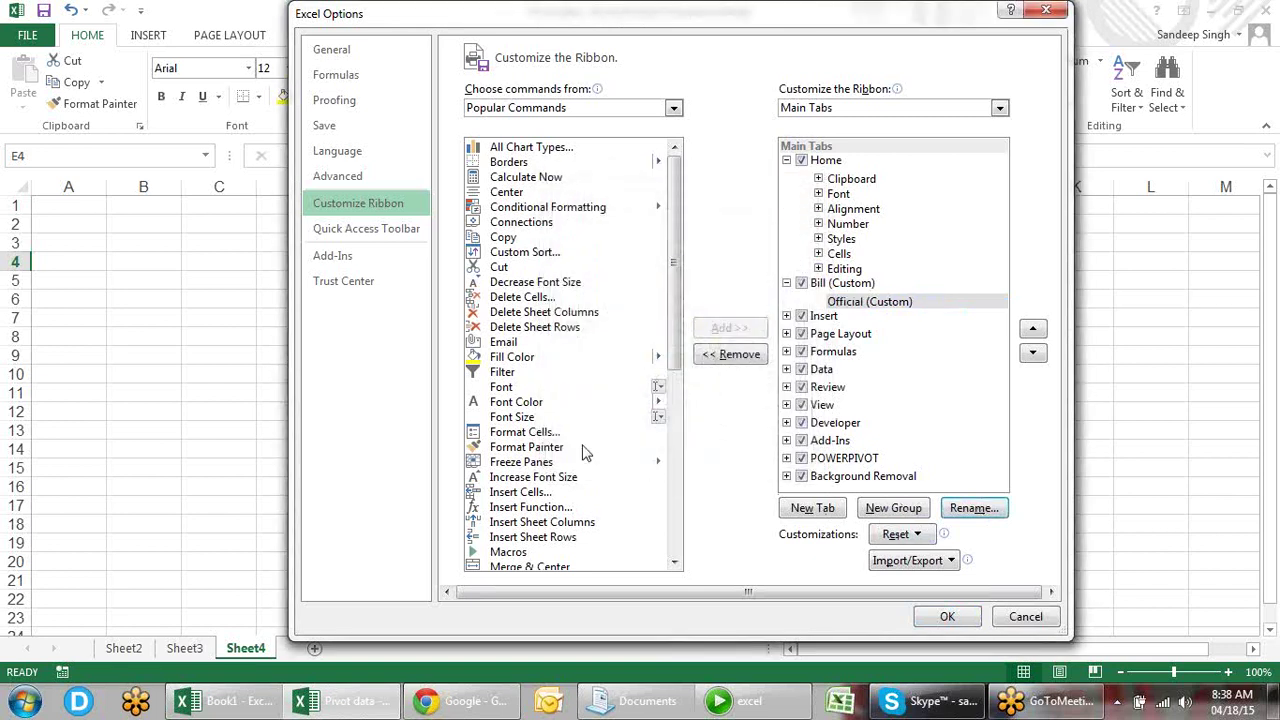
left_click(890, 304)
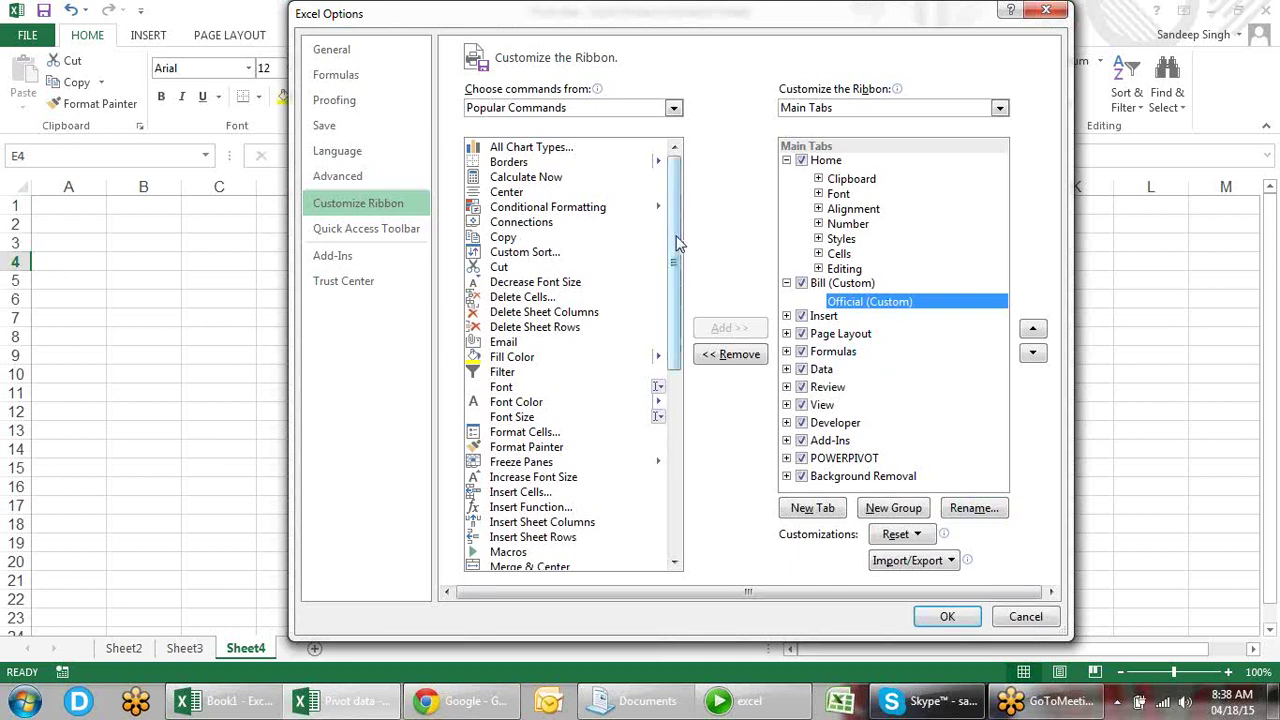
Step: Add Filter, Fill Color and Email to the Official group and apply the ribbon changes
left_click(512, 372)
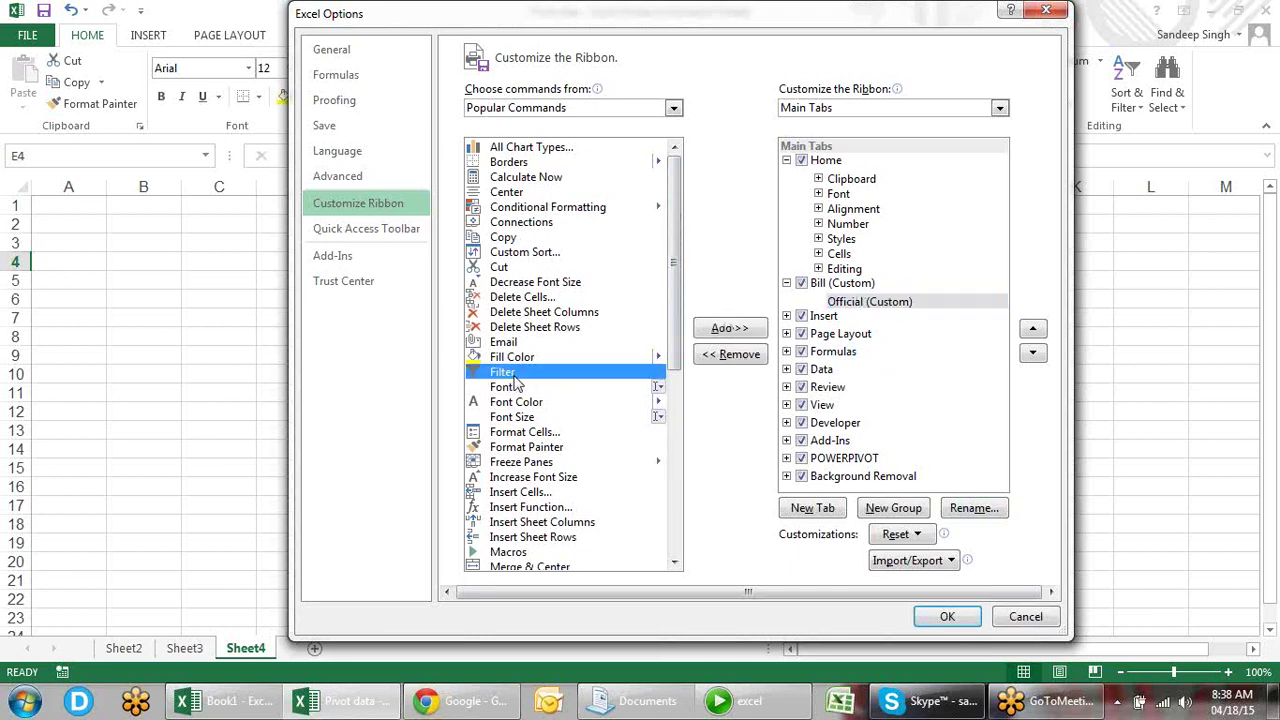
left_click(724, 331)
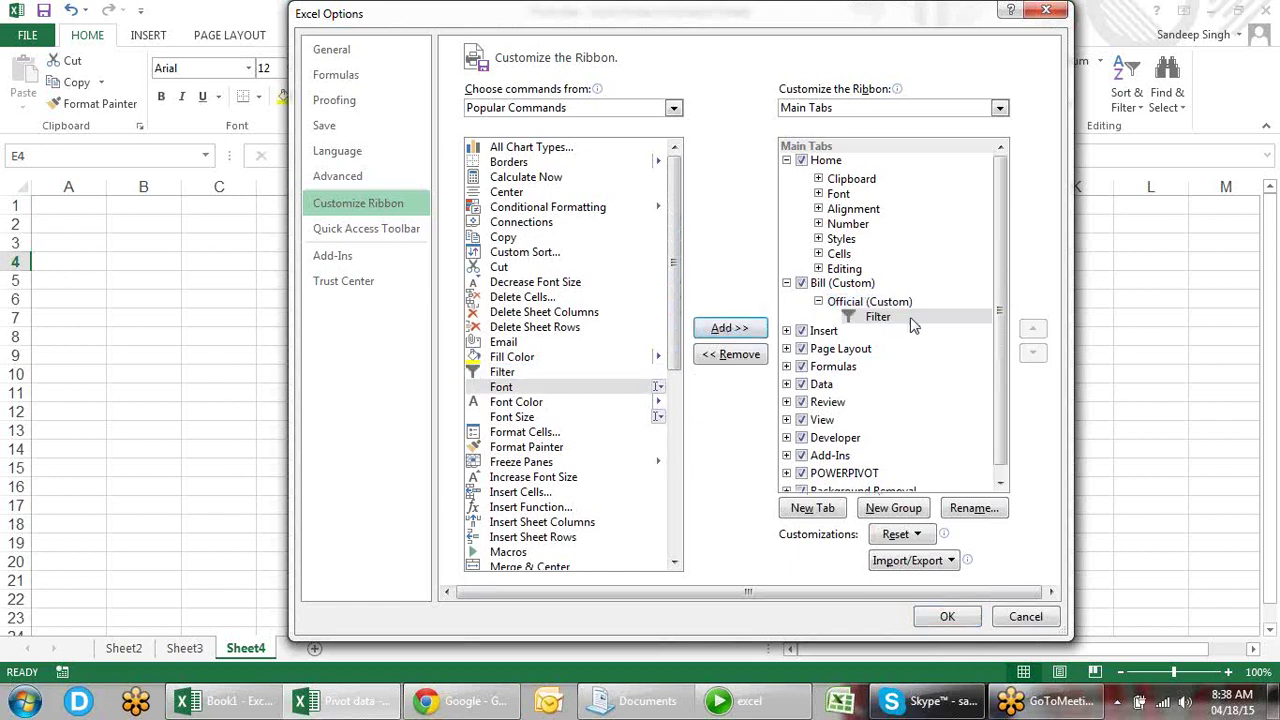
left_click(512, 357)
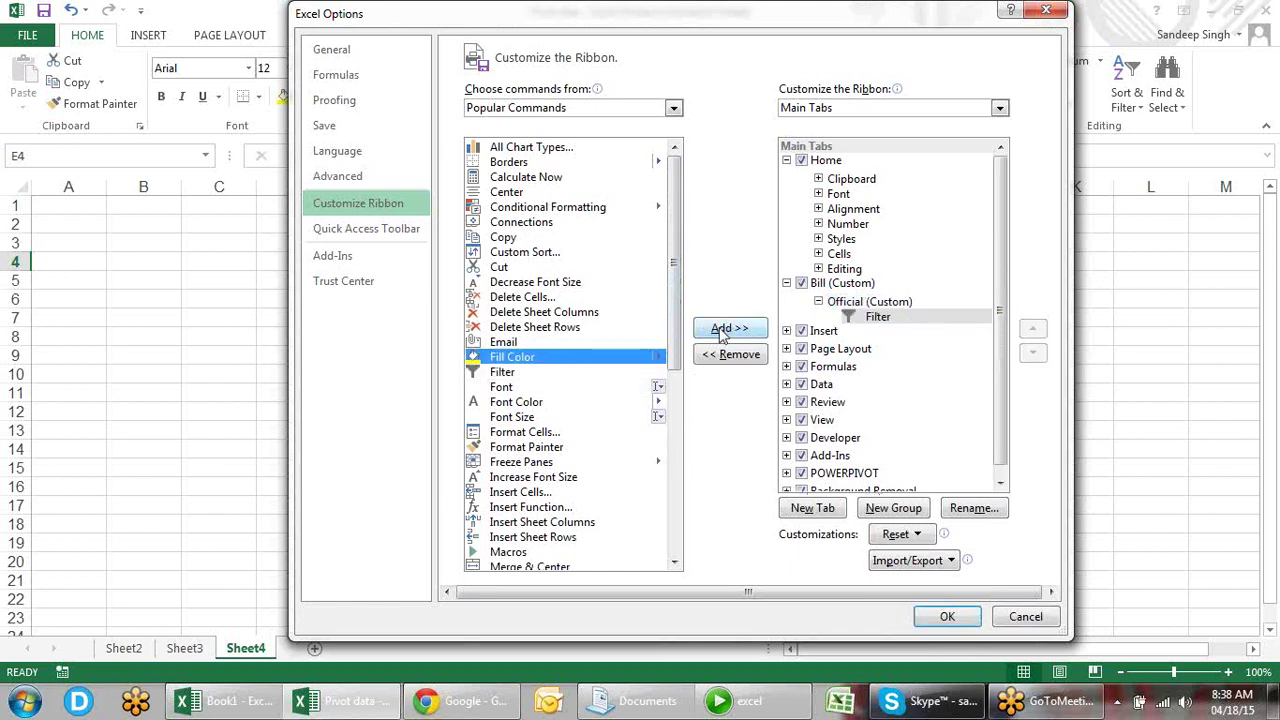
left_click(724, 331)
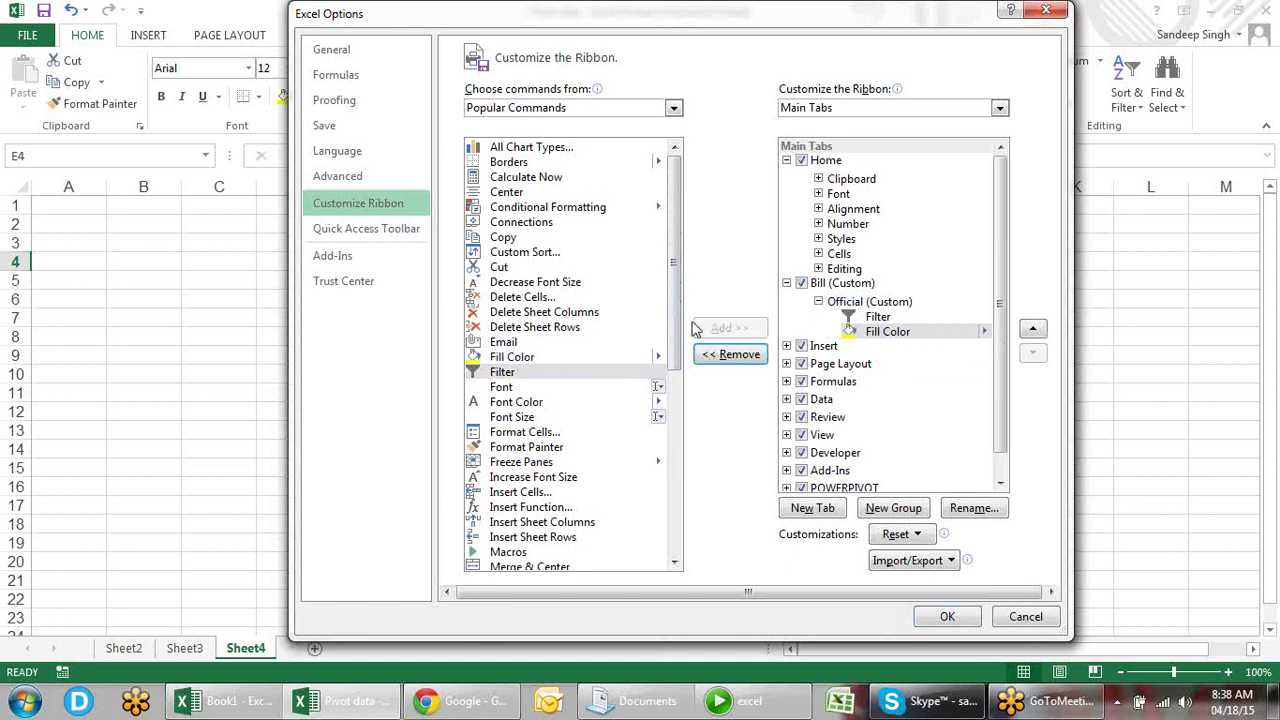
left_click(518, 344)
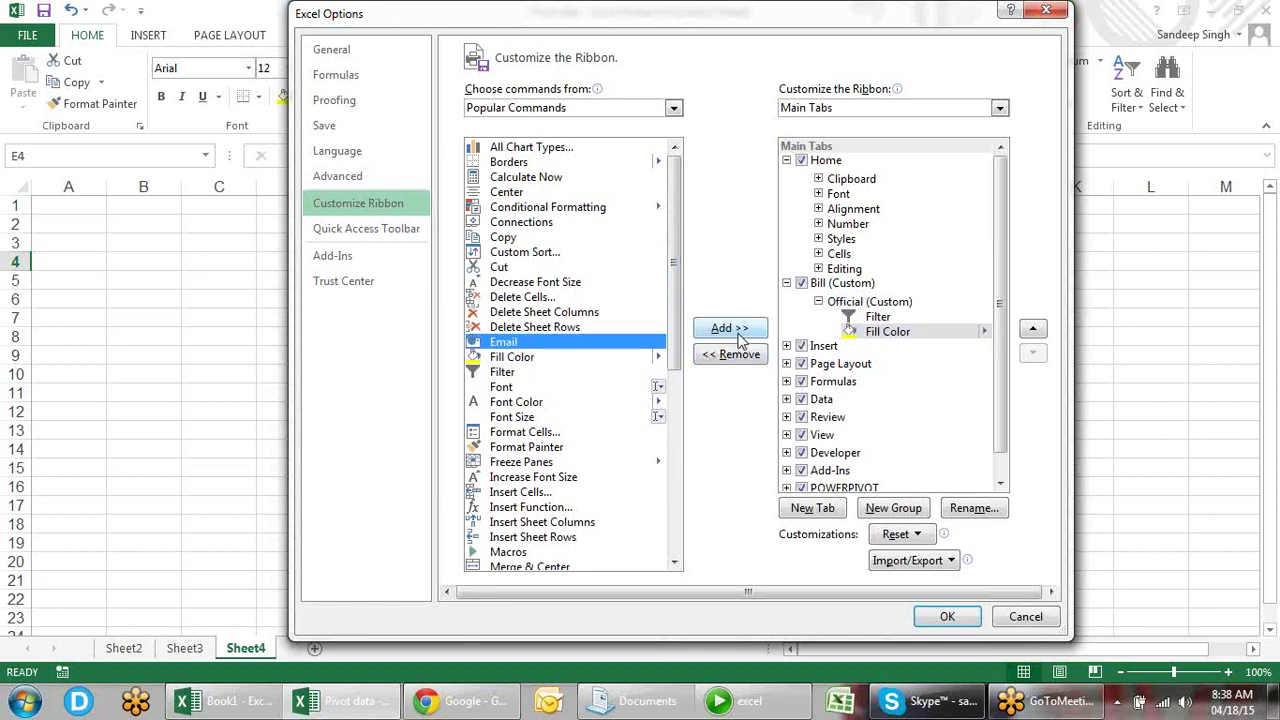
left_click(733, 331)
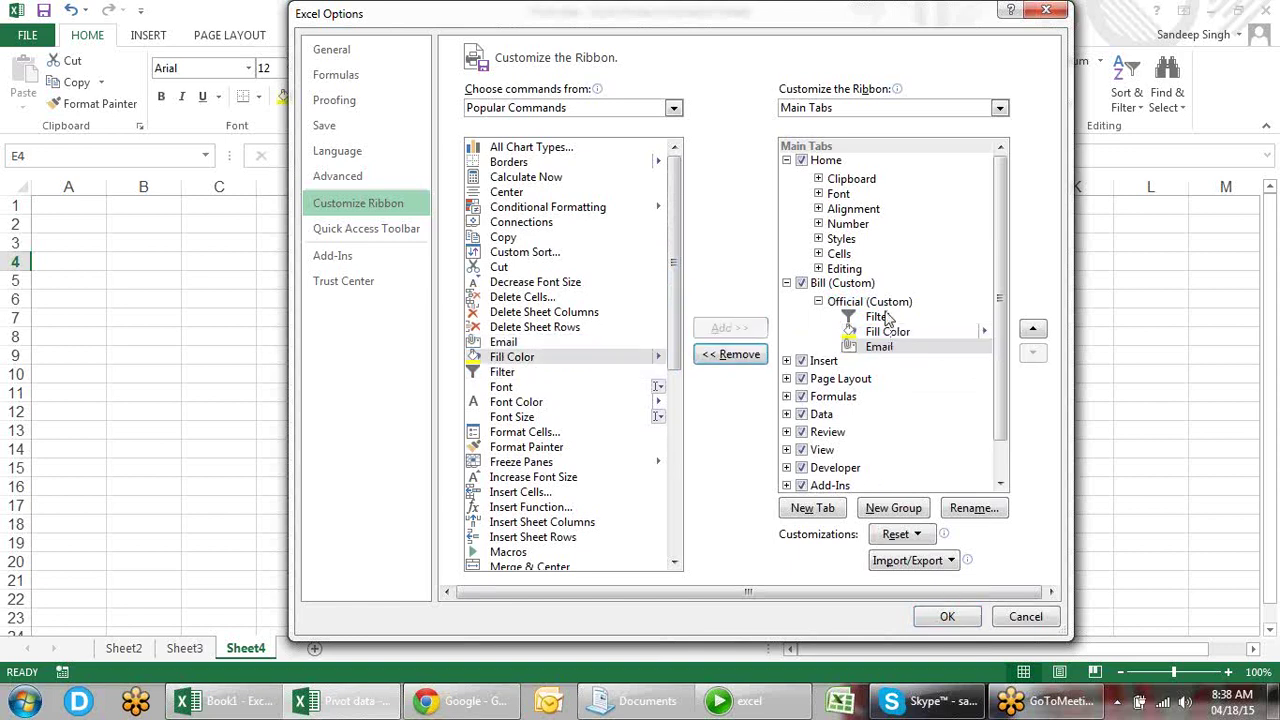
left_click(947, 617)
left_click(560, 444)
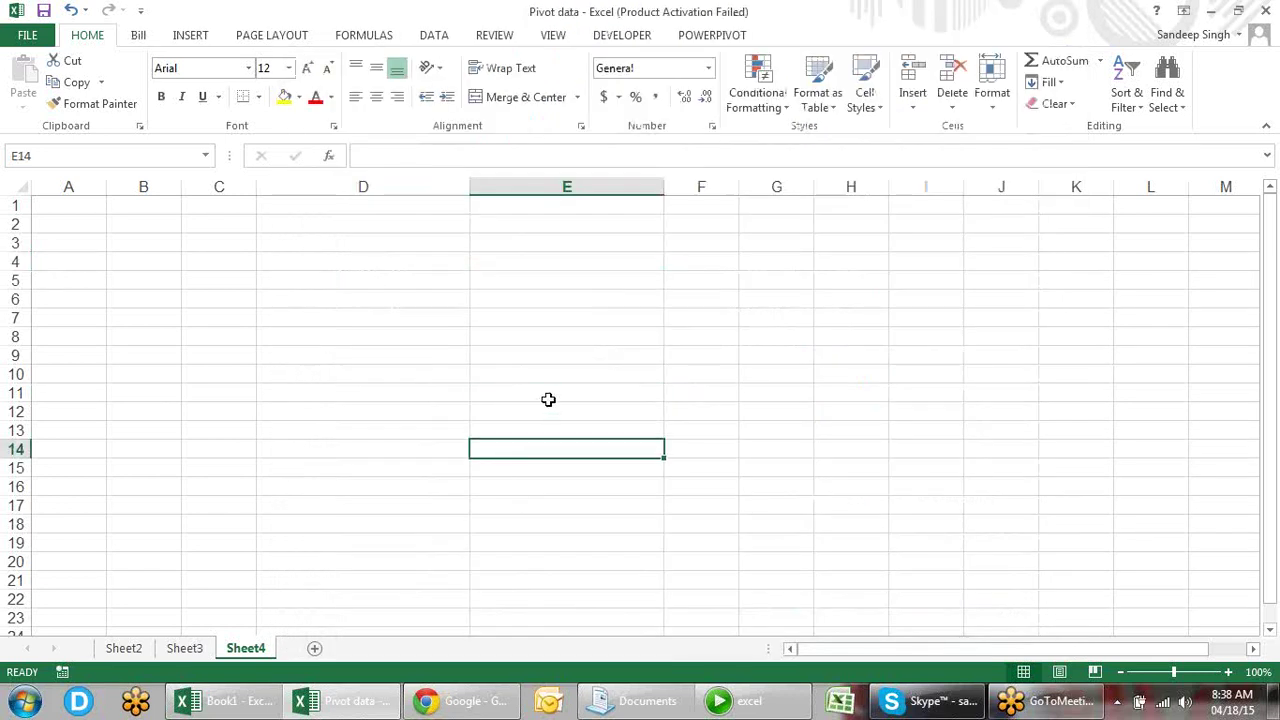
Step: View the Filter, Fill Color and Email commands on the Bill tab, then open the File backstage
left_click(140, 37)
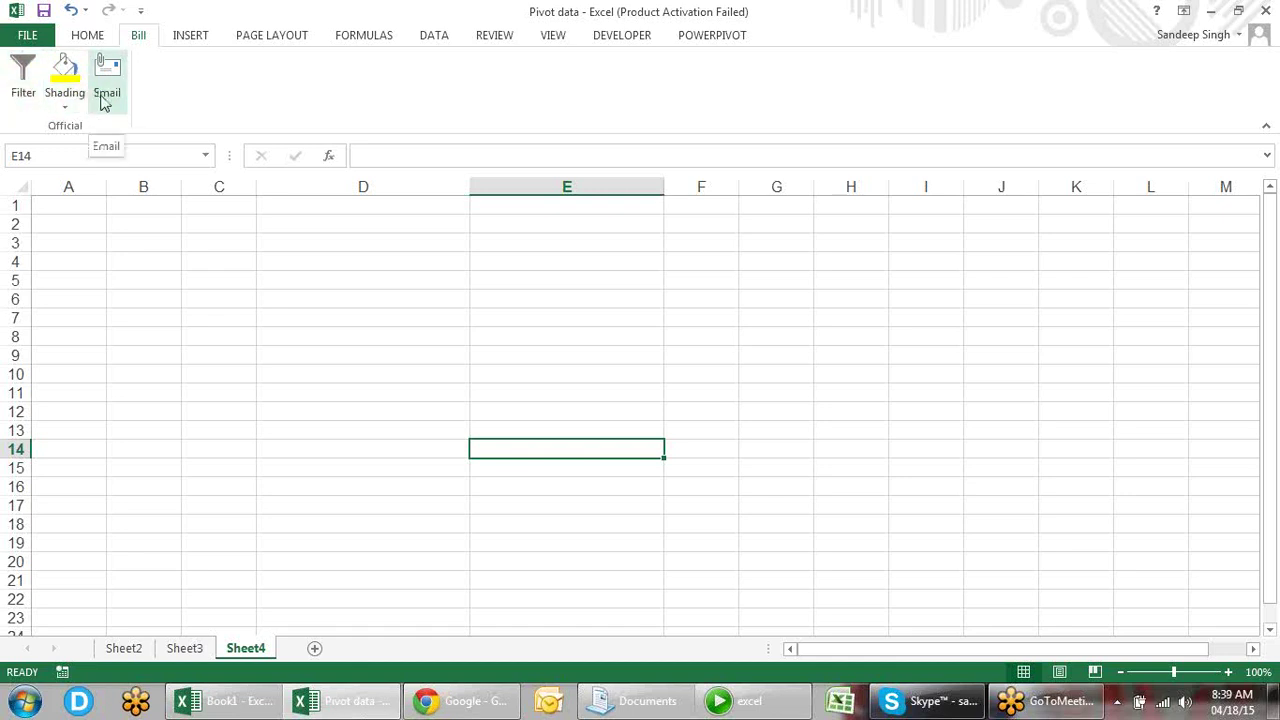
left_click(27, 35)
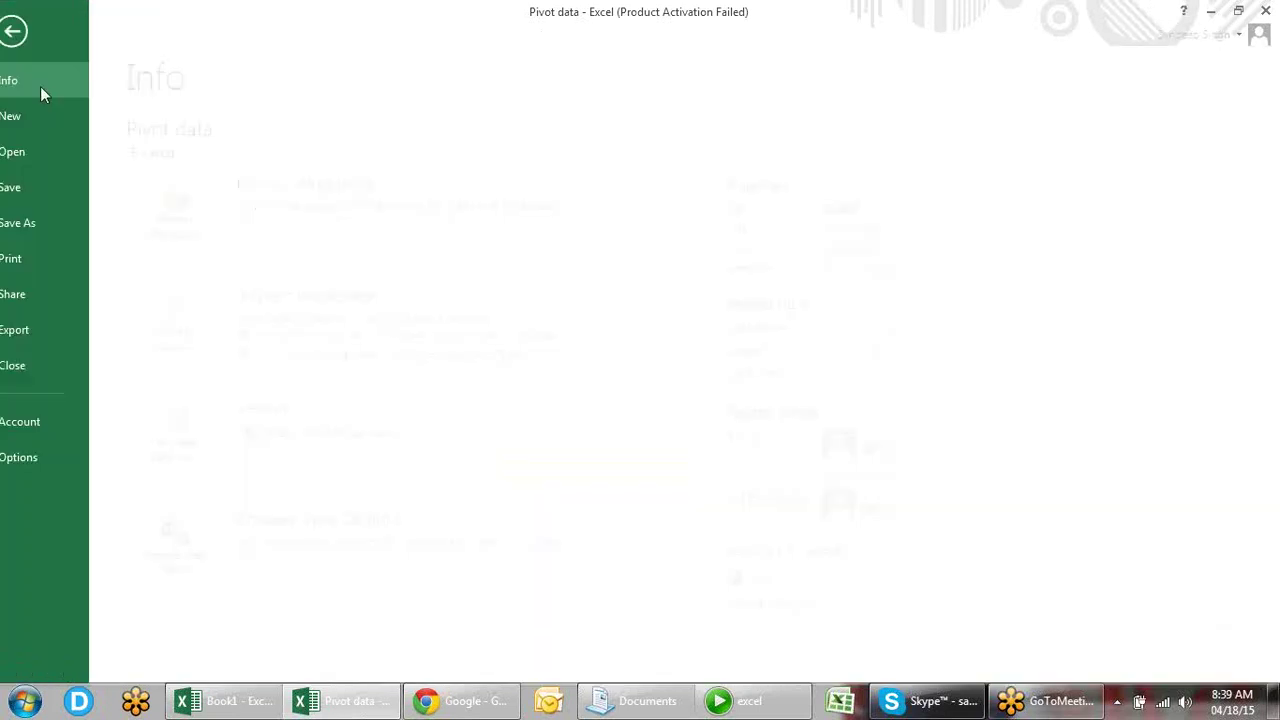
Step: Reset all ribbon customizations in Excel Options, removing the Bill tab
left_click(70, 463)
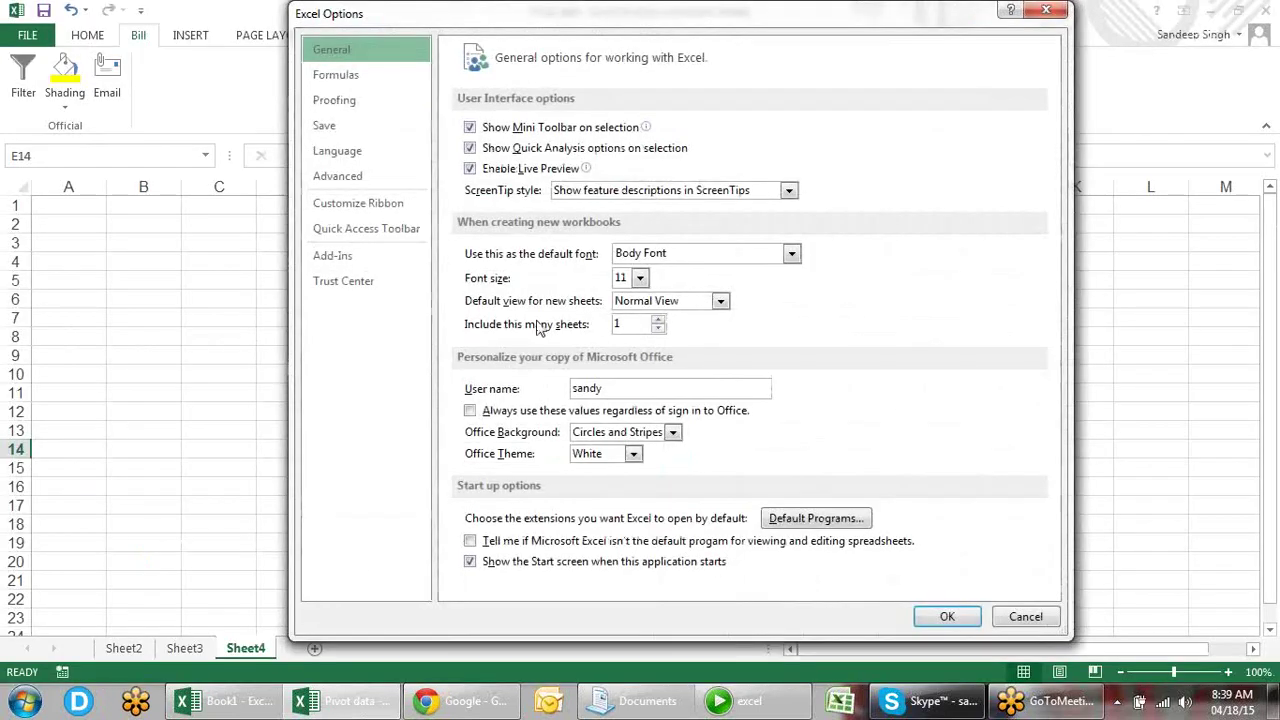
left_click(380, 257)
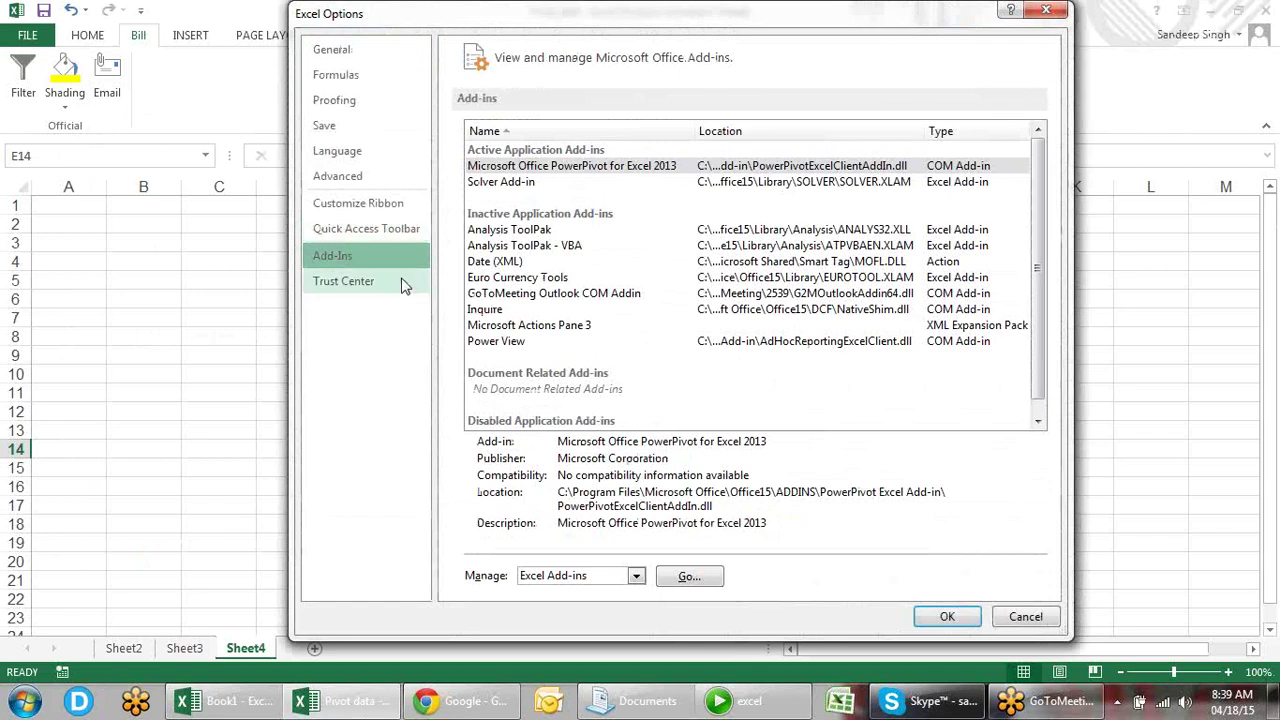
left_click(395, 204)
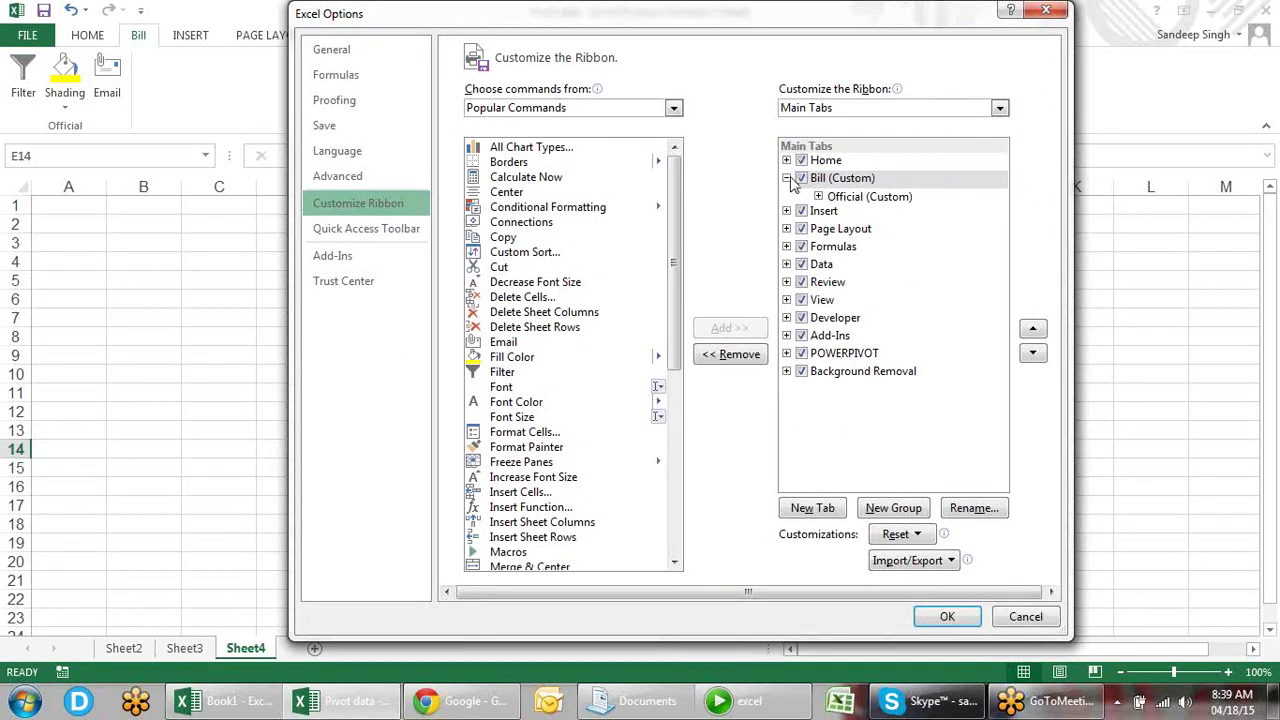
left_click(838, 182)
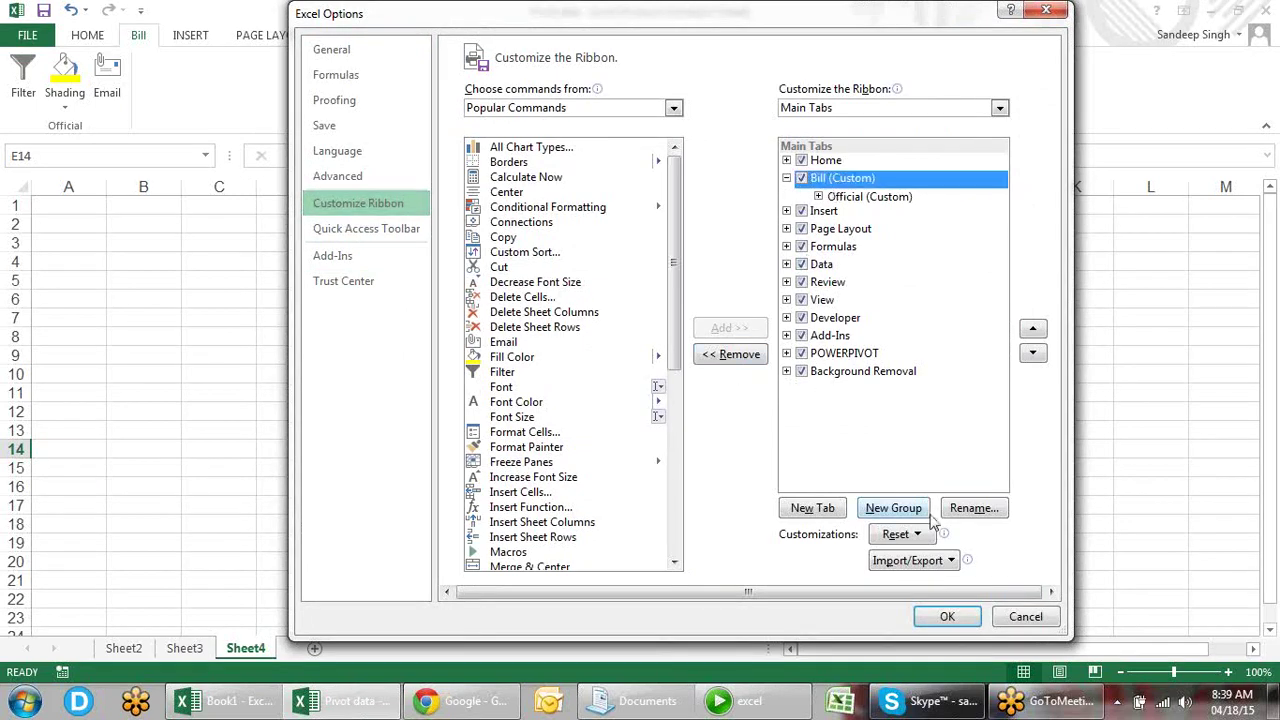
left_click(897, 536)
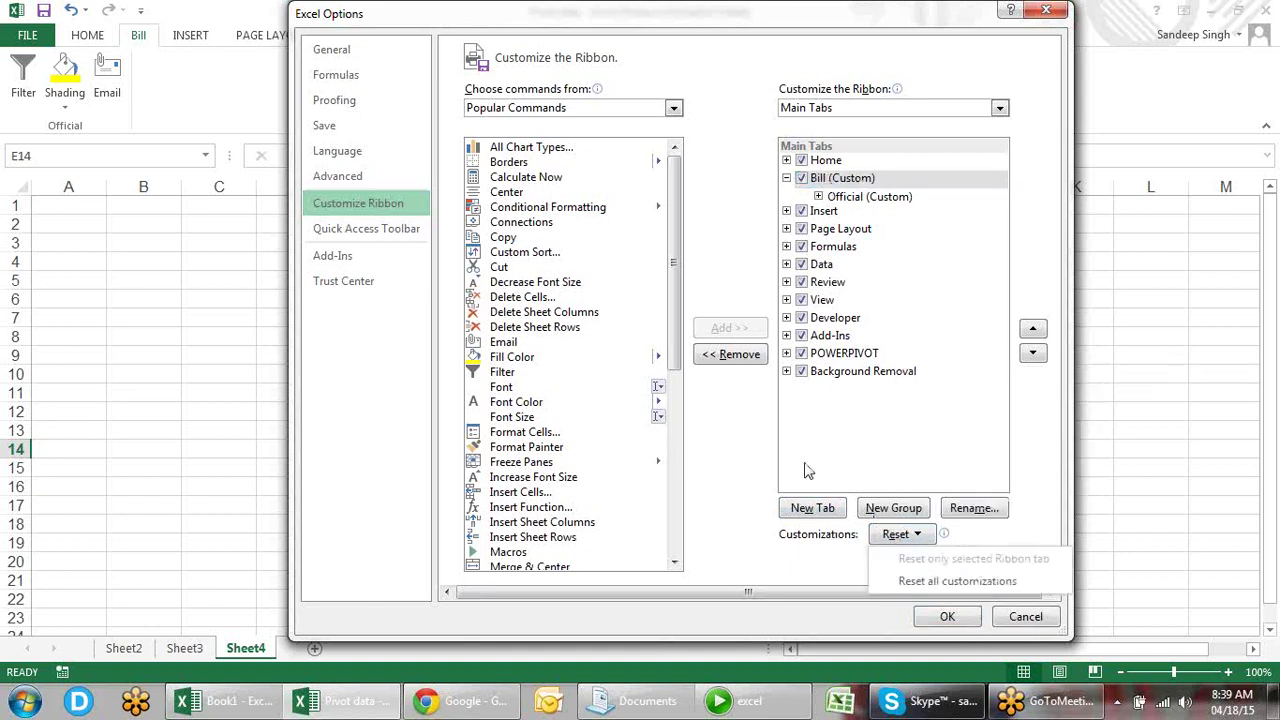
left_click(924, 586)
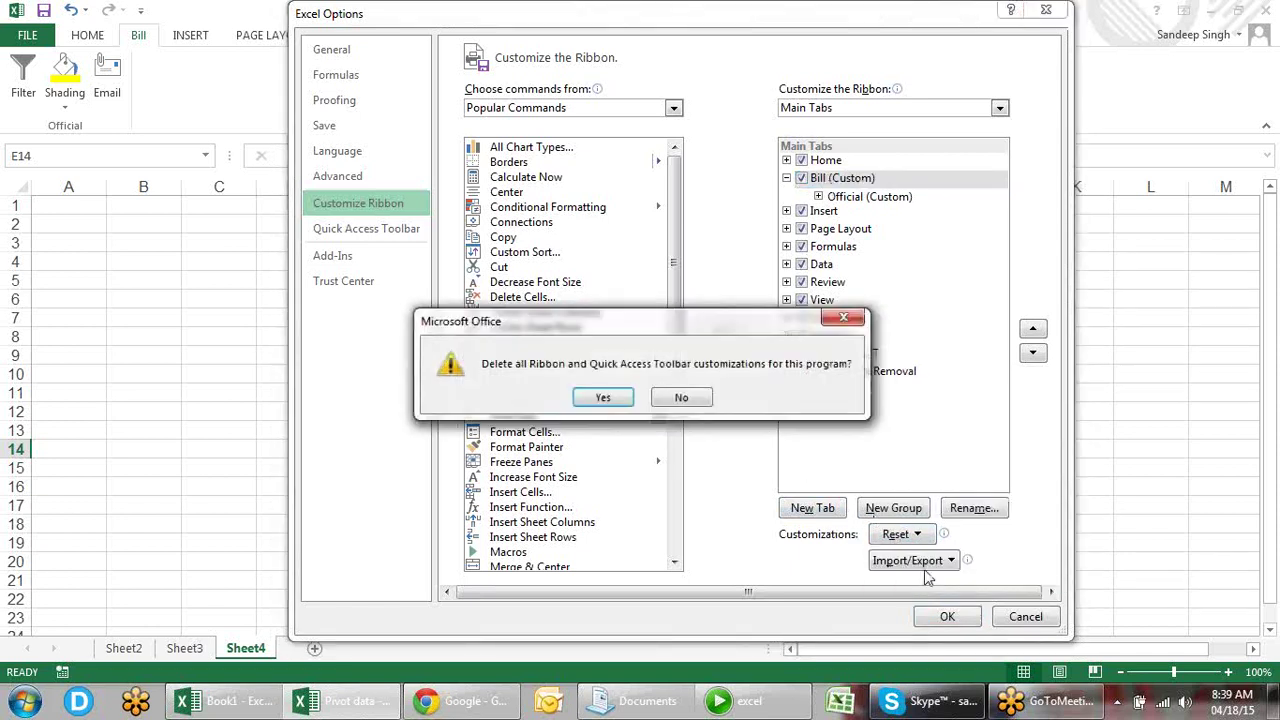
left_click(607, 408)
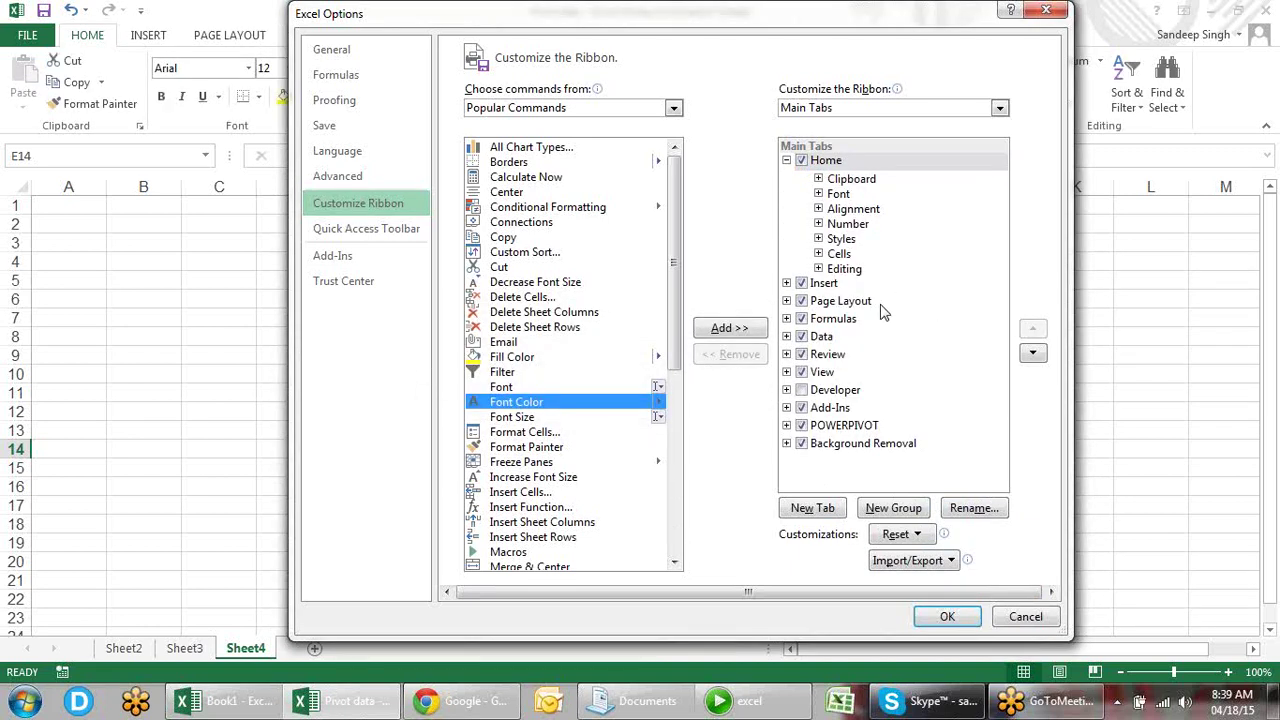
Step: Enable the Developer tab on the ribbon and apply the change
left_click(830, 390)
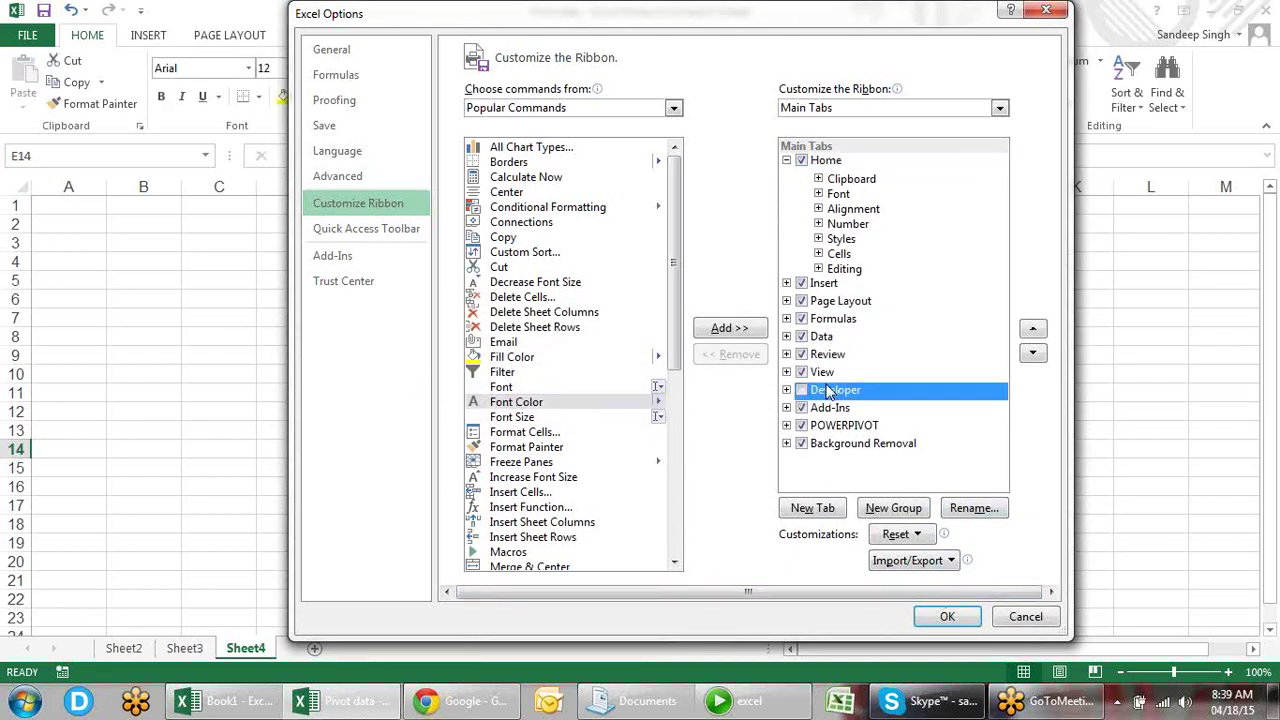
left_click(801, 391)
left_click(947, 616)
left_click(564, 310)
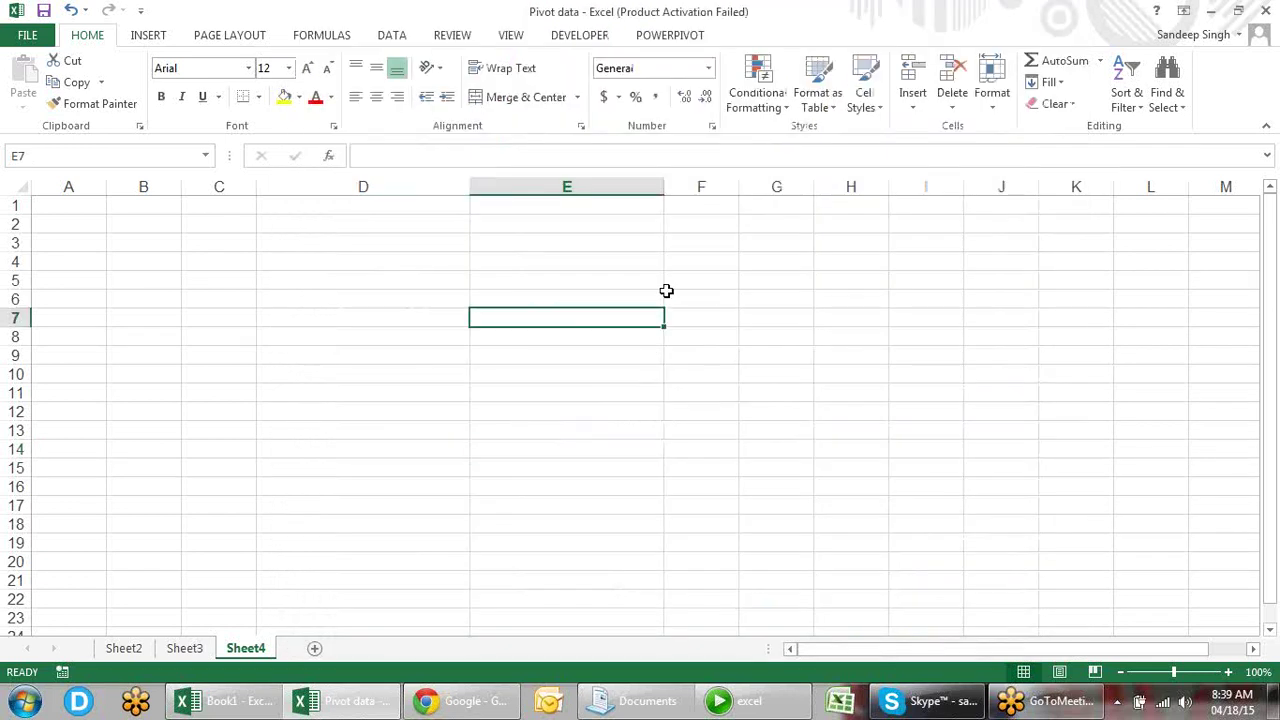
Step: Select several blocks of empty cells on Sheet4, including D4 to E9
left_click(300, 220)
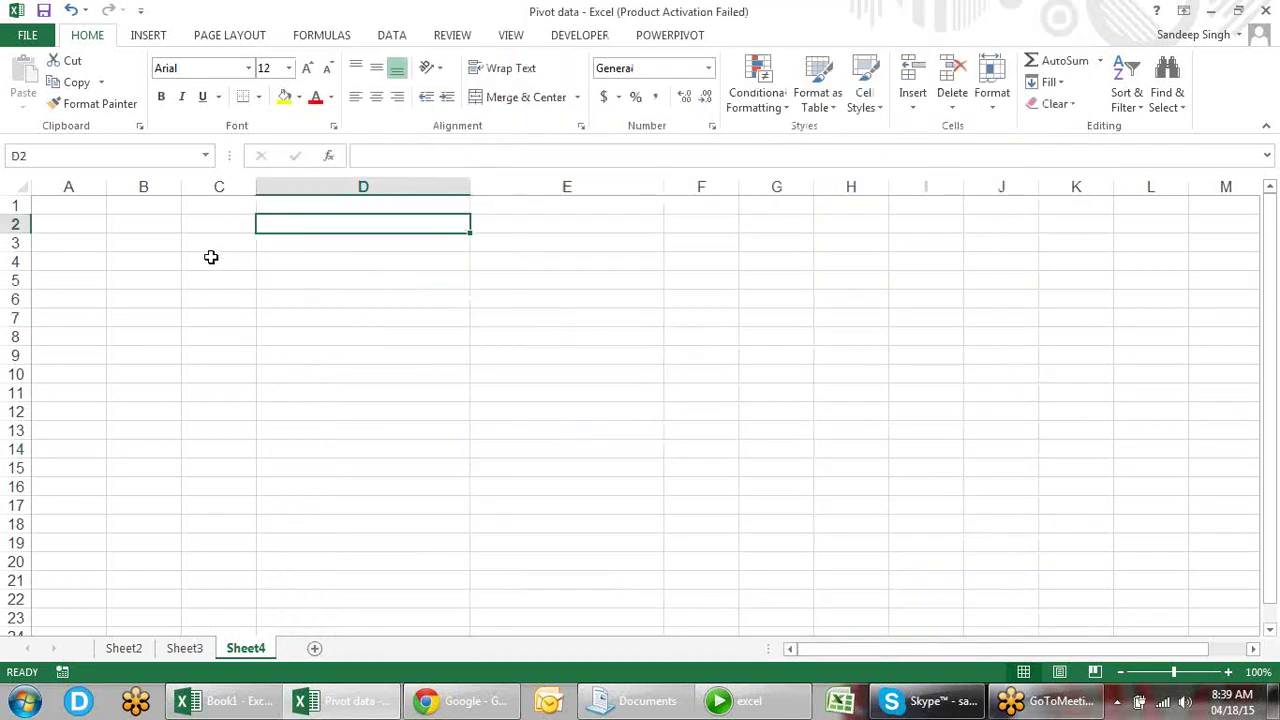
left_click_drag(288, 293, 569, 380)
left_click(600, 410)
left_click(791, 445)
left_click_drag(700, 374, 332, 300)
left_click_drag(306, 252, 517, 360)
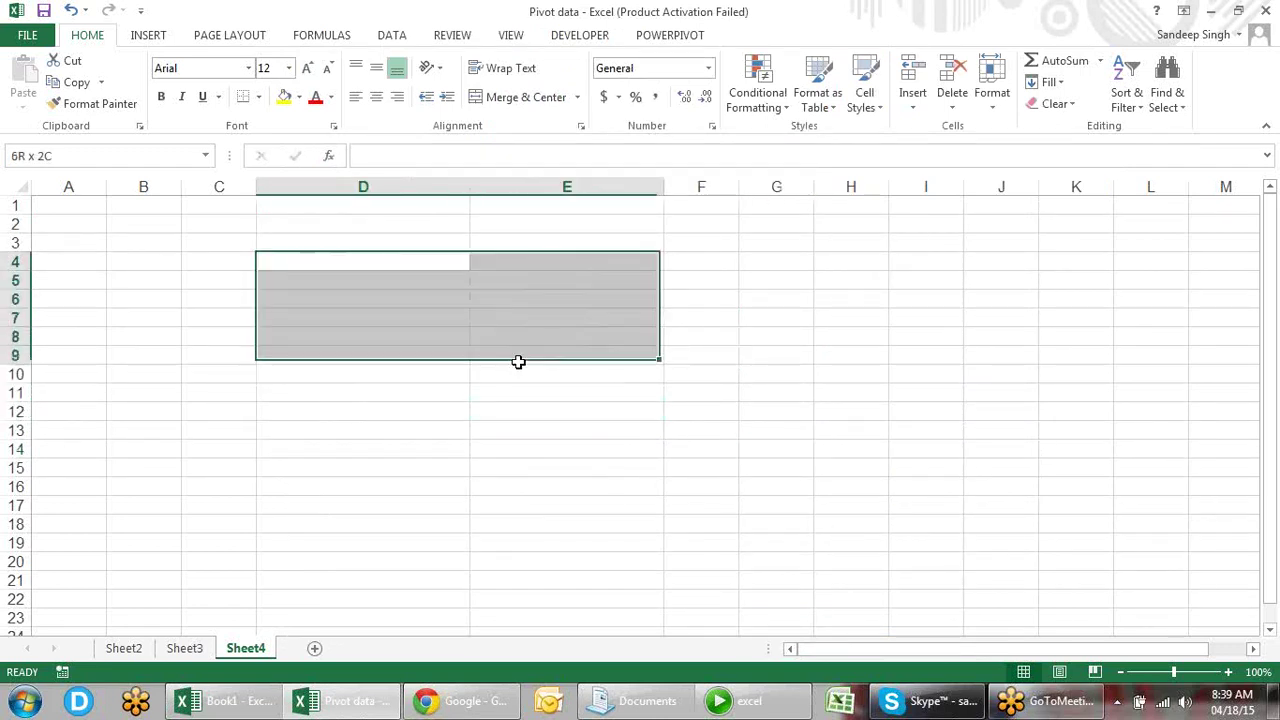
left_click(540, 374)
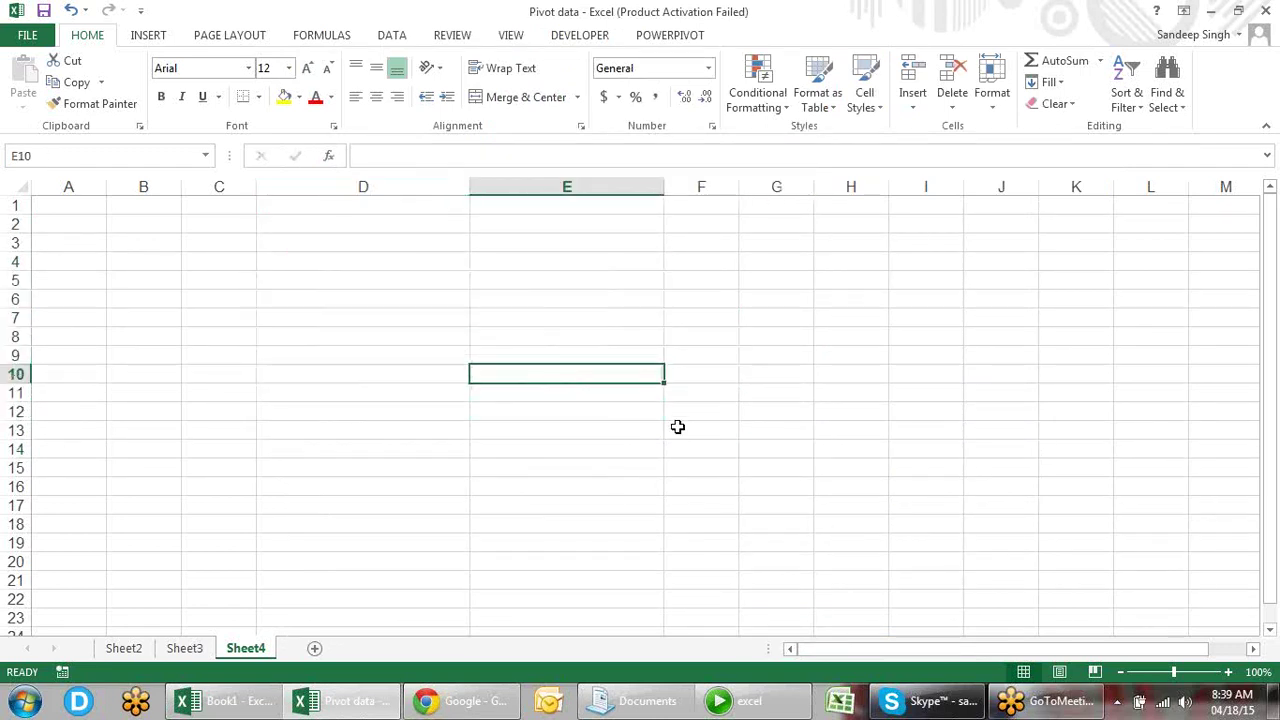
Step: Switch to Sheet3 and select the whole sales table with Ctrl+A
left_click(146, 37)
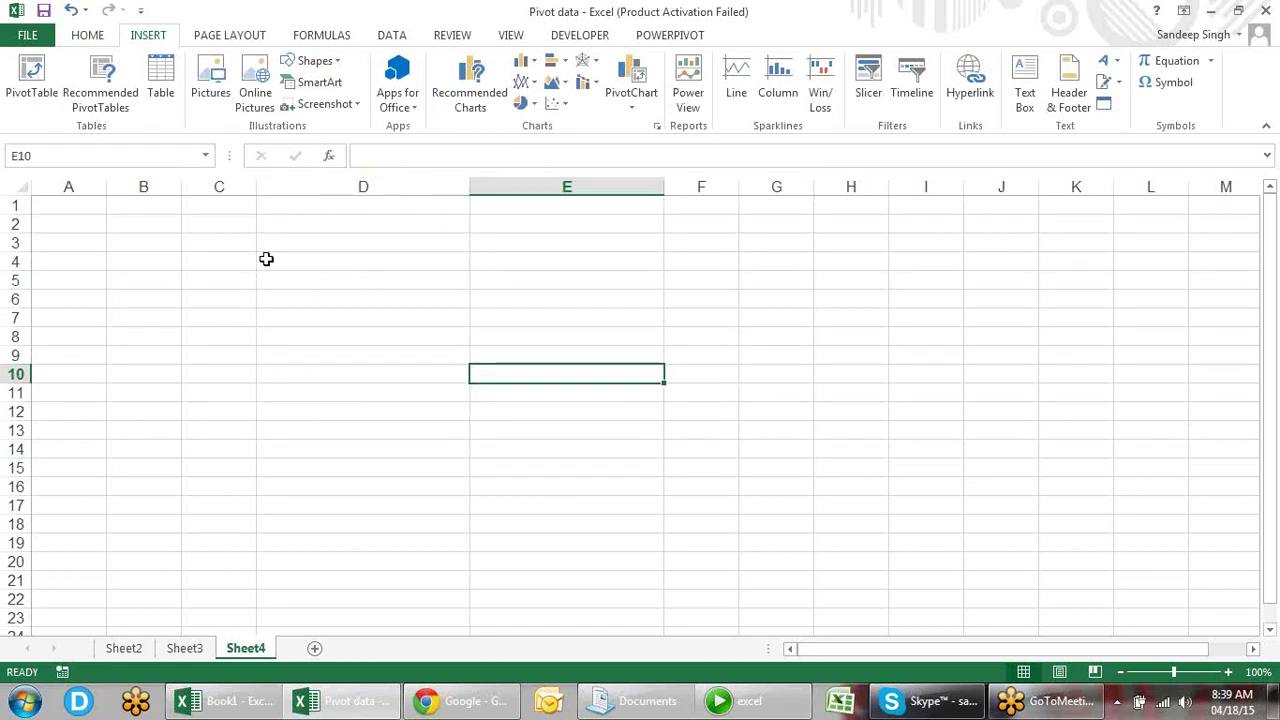
left_click(205, 650)
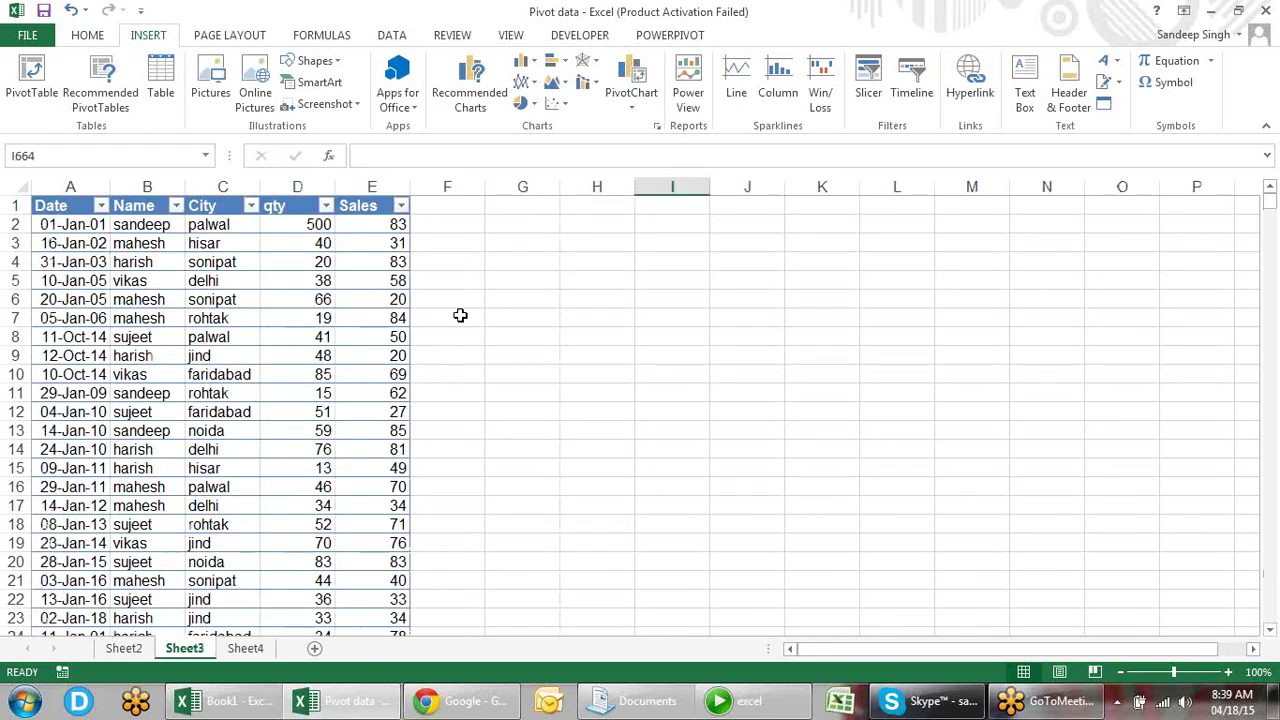
left_click_drag(68, 206, 400, 418)
left_click(251, 298)
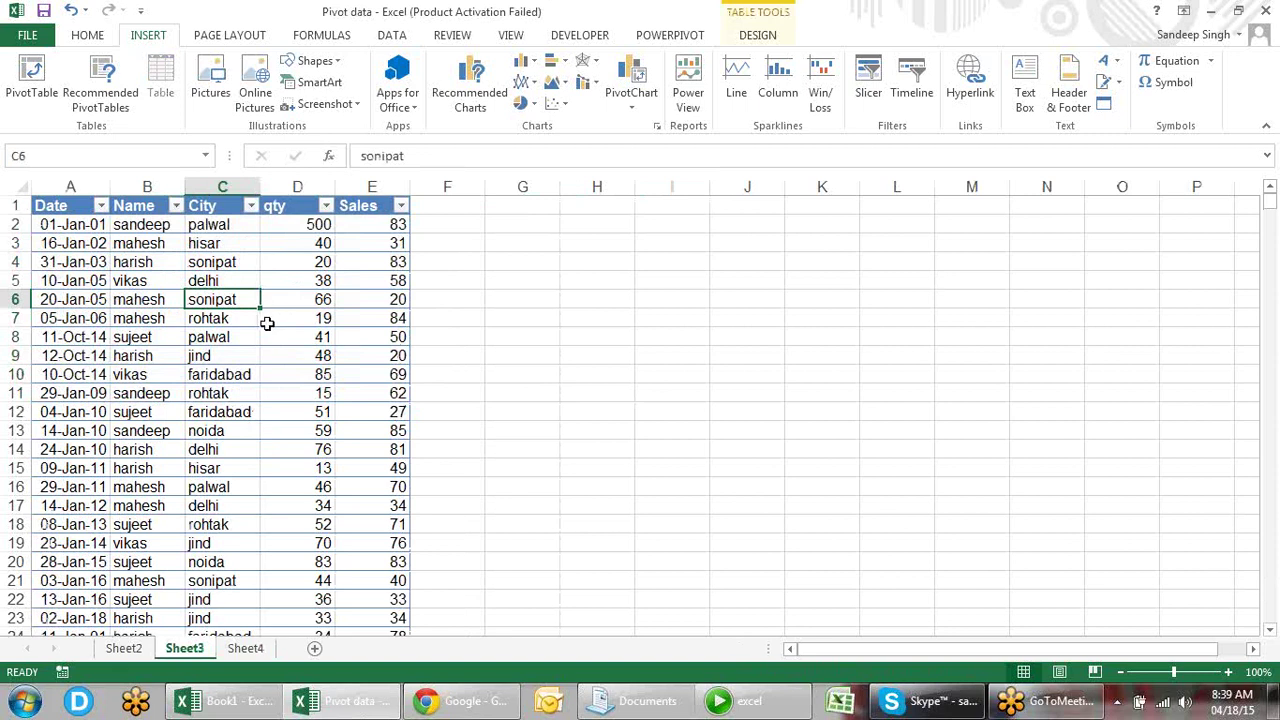
key("ctrl+a")
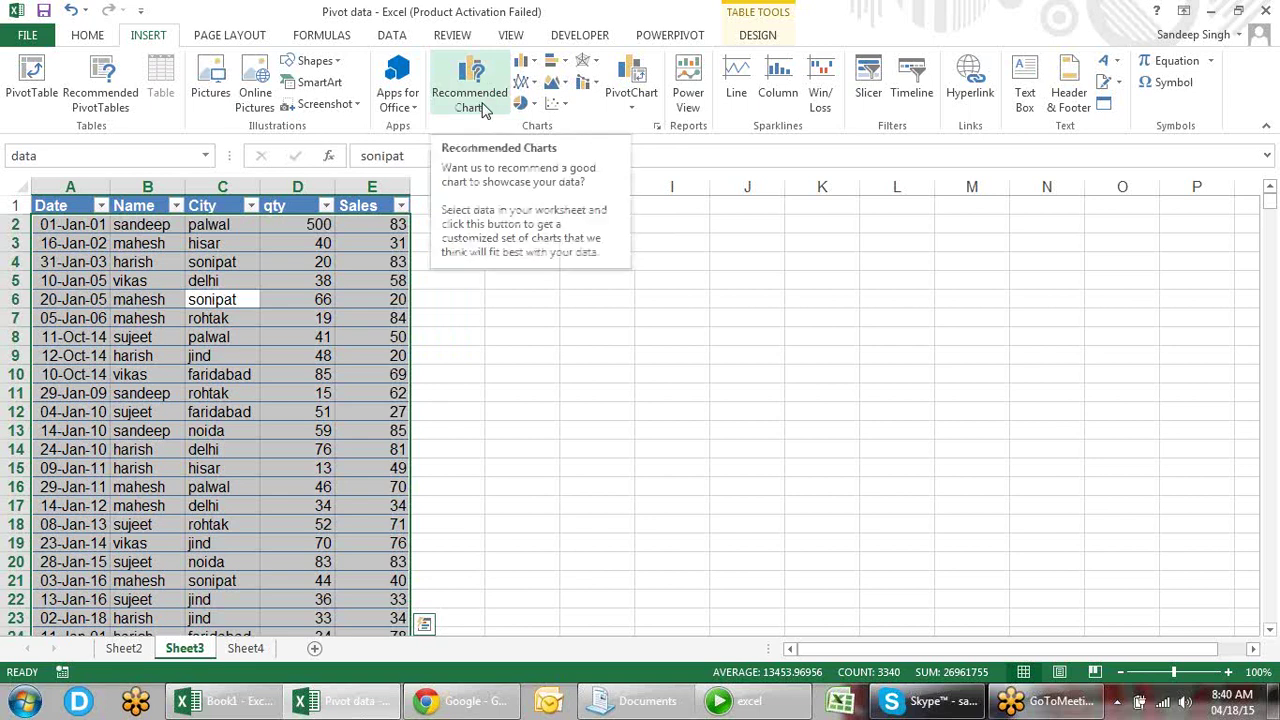
left_click(470, 95)
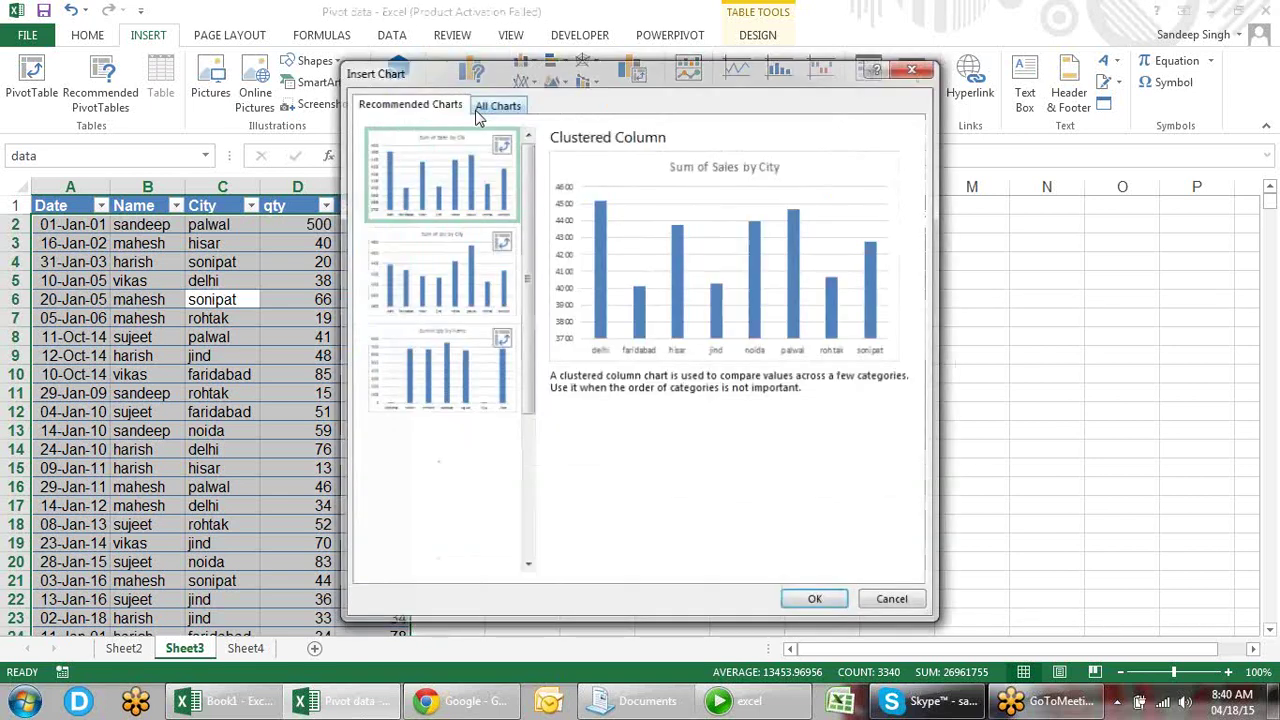
left_click(914, 67)
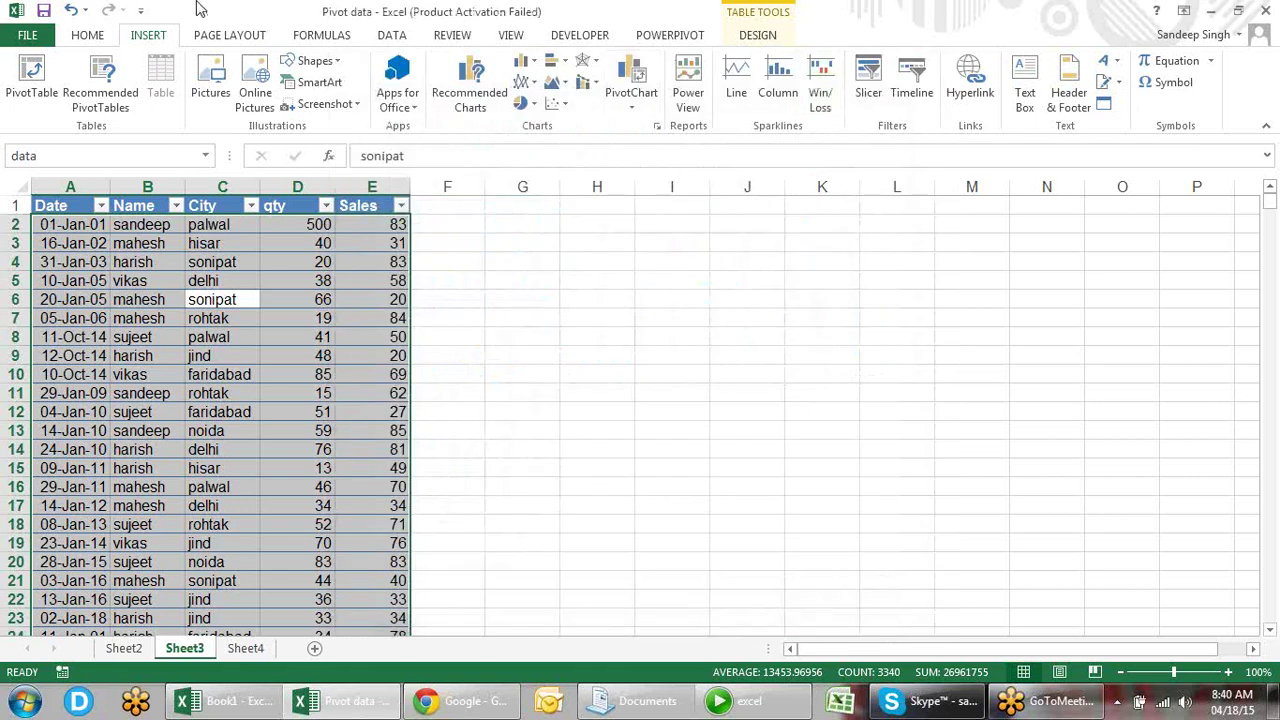
left_click(470, 90)
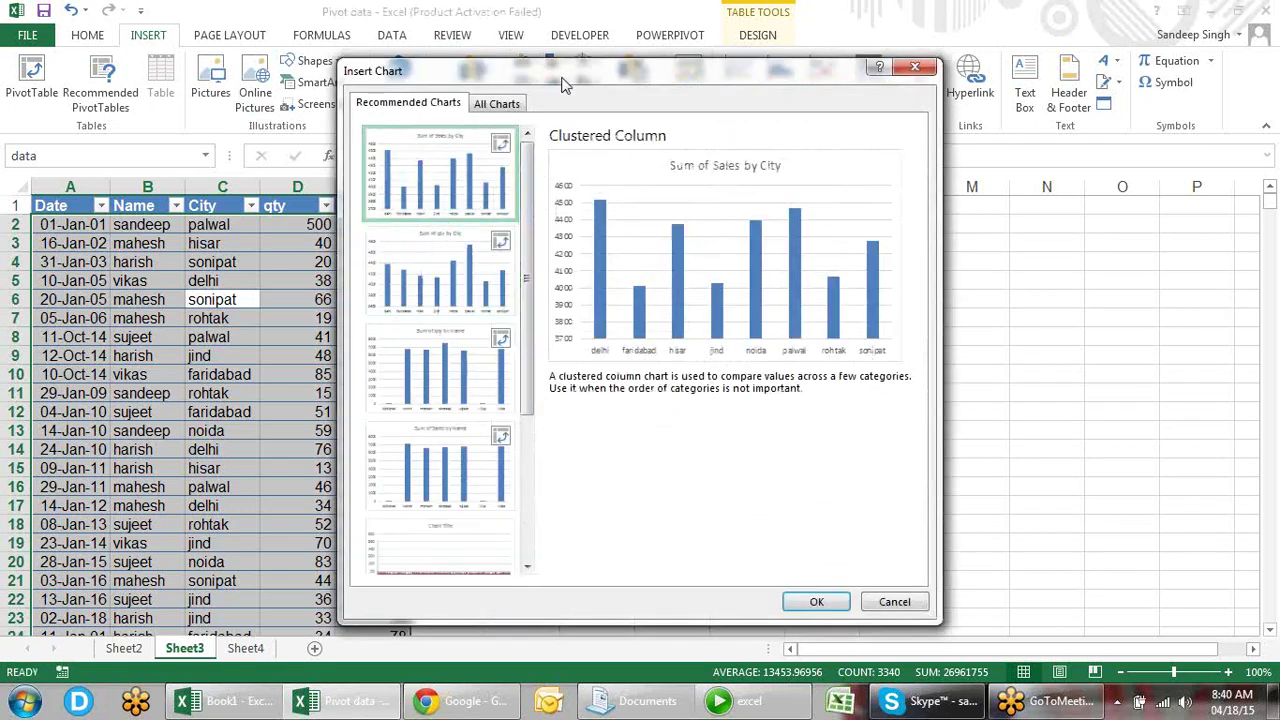
left_click_drag(590, 78, 714, 33)
left_click(580, 201)
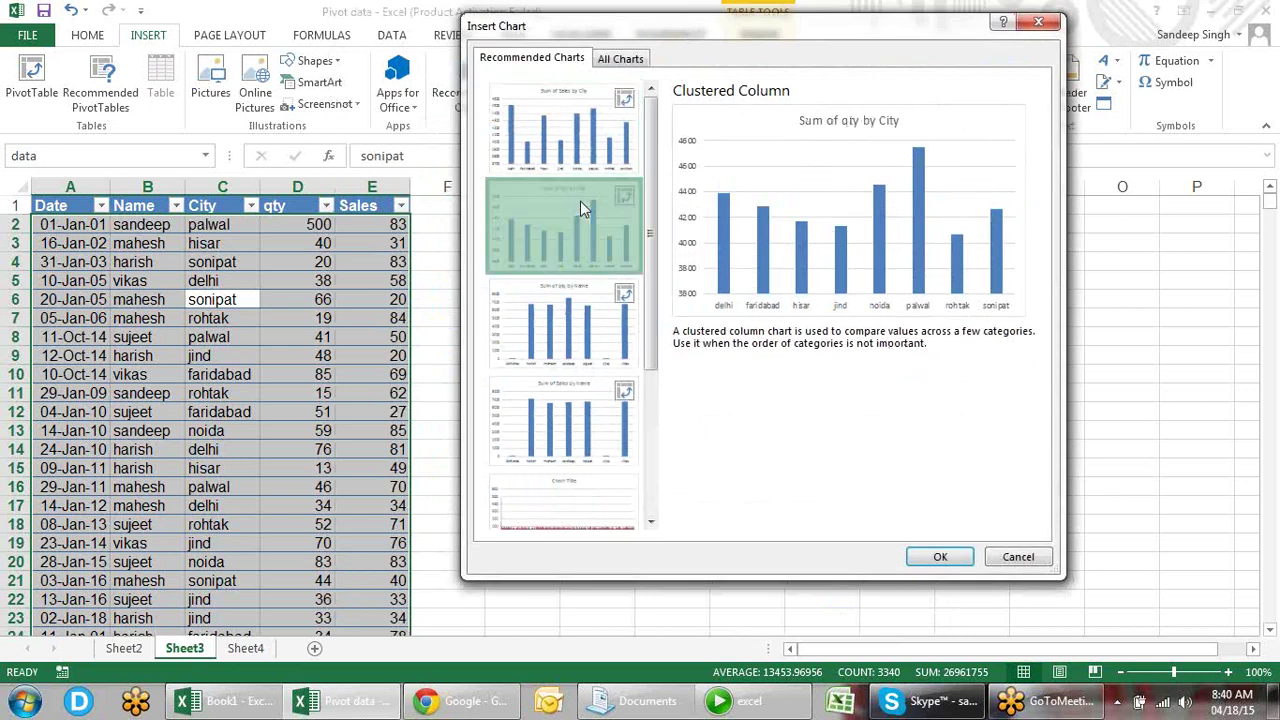
left_click(583, 304)
left_click(576, 412)
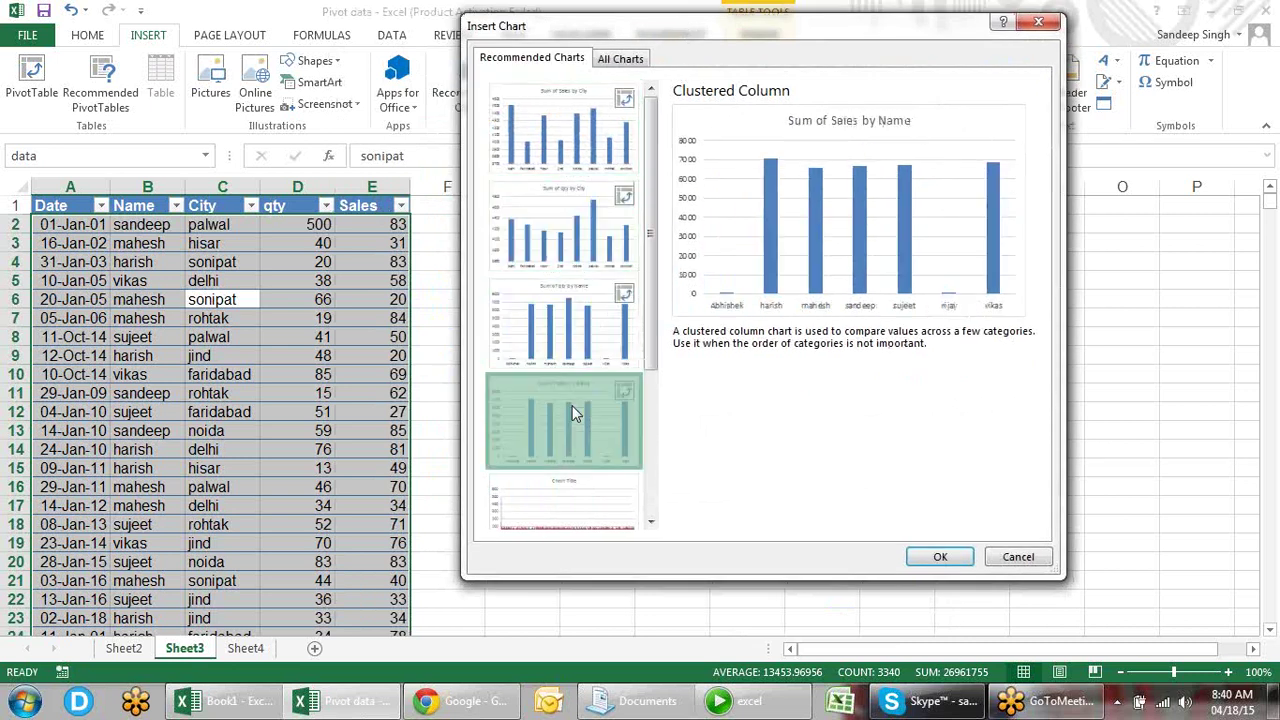
left_click(589, 494)
left_click_drag(649, 275, 646, 423)
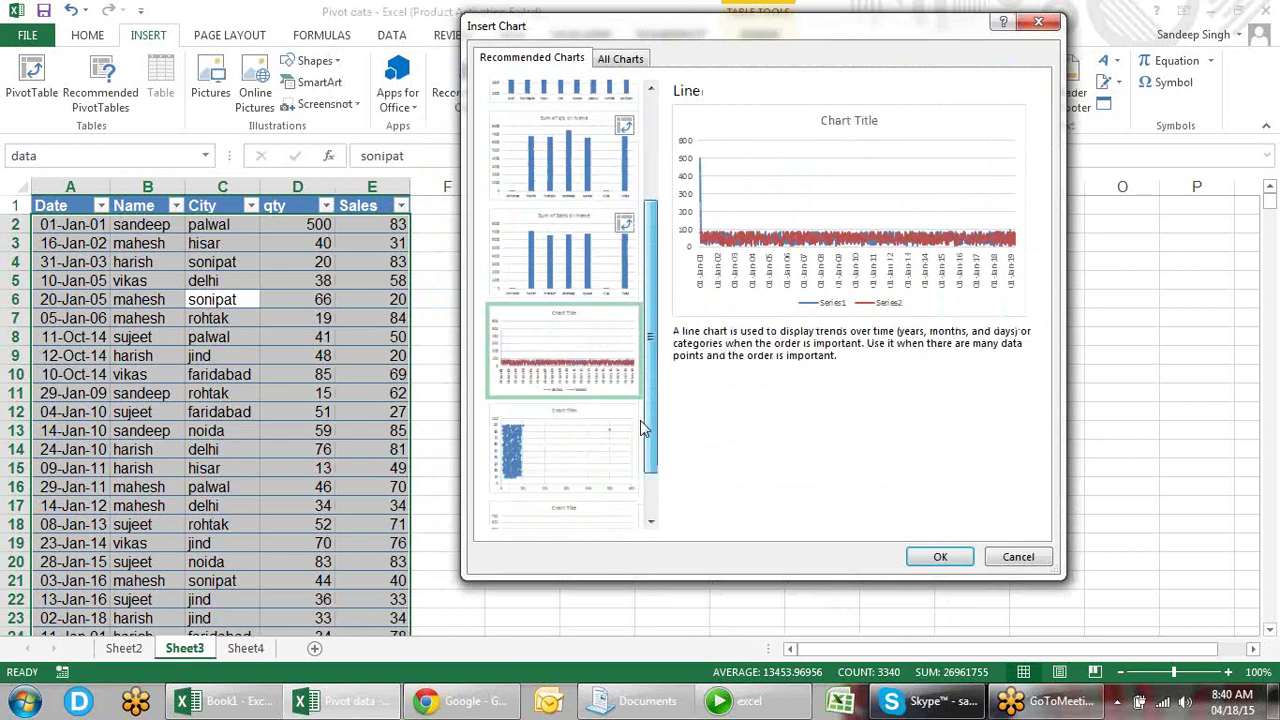
left_click(575, 415)
left_click(590, 478)
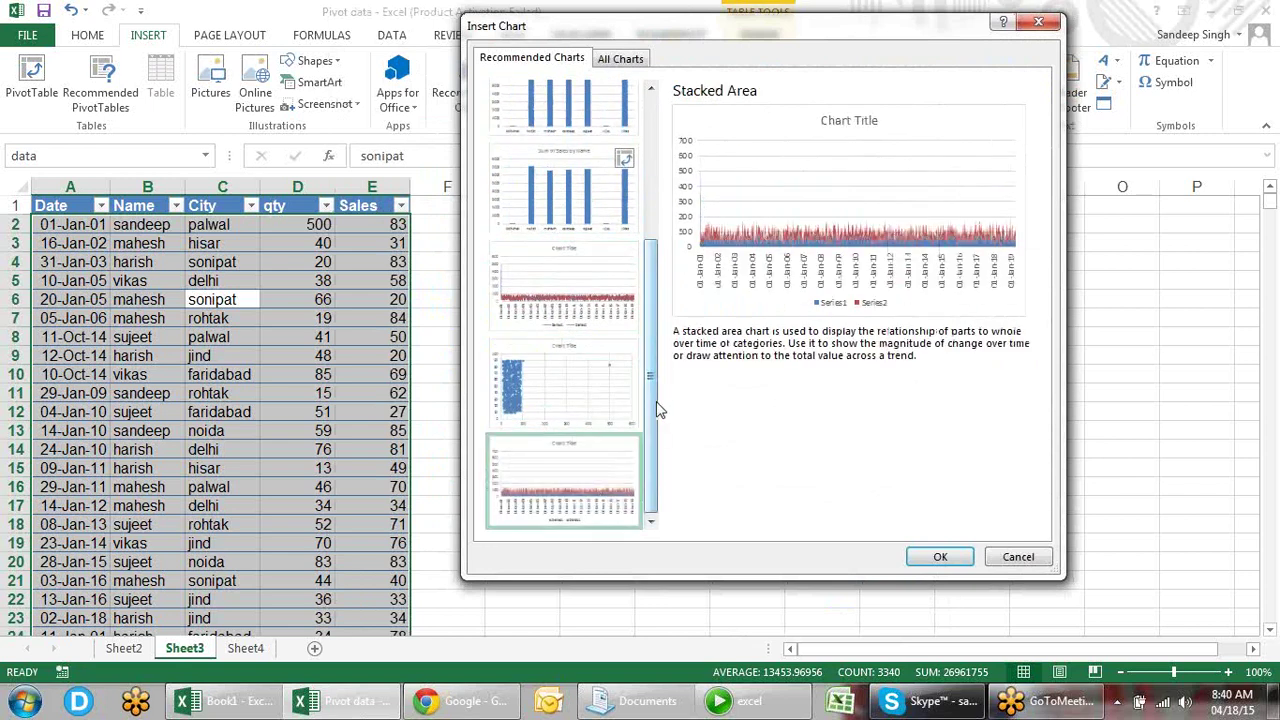
left_click_drag(652, 312, 652, 298)
left_click(628, 212)
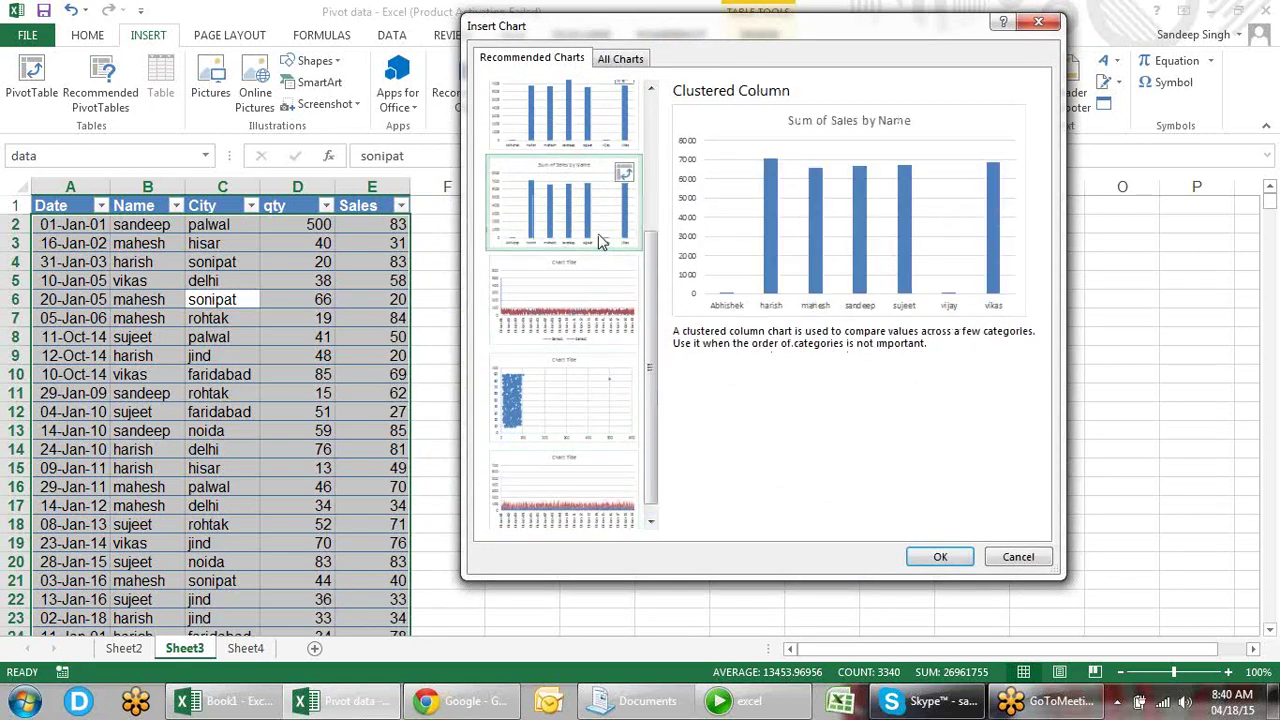
left_click(554, 119)
left_click_drag(650, 320, 677, 120)
left_click(560, 195)
left_click(570, 118)
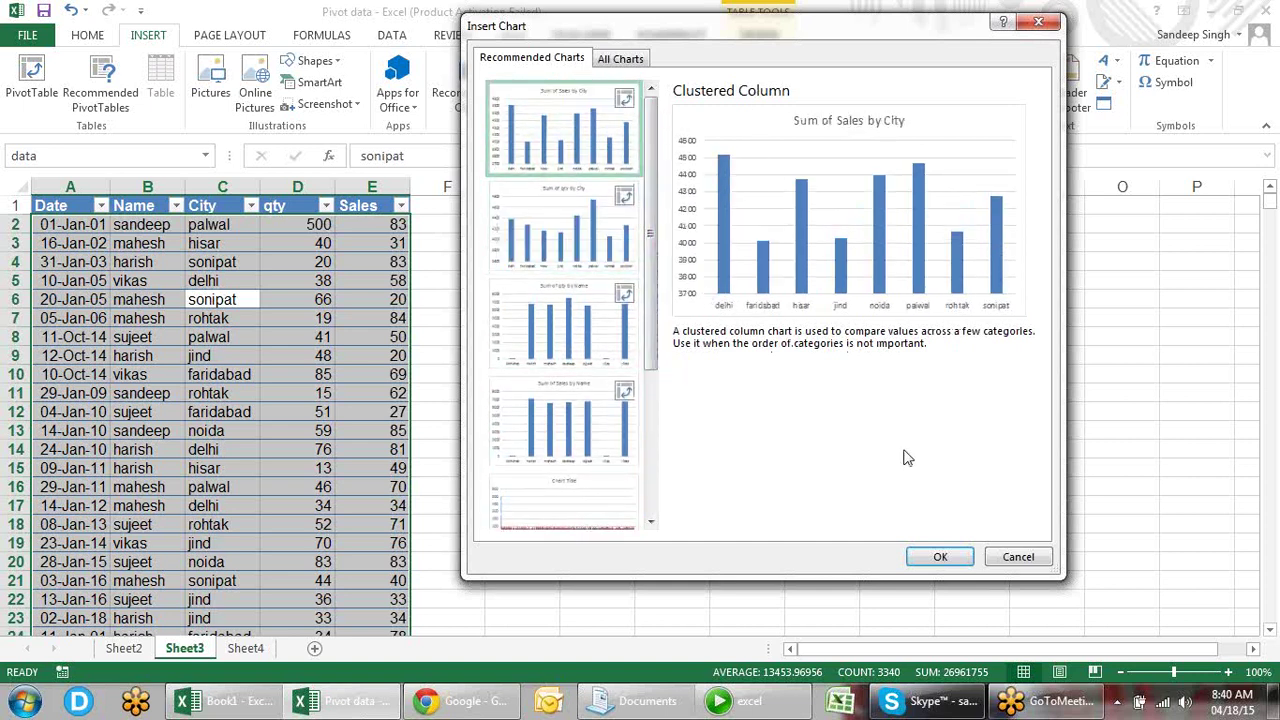
left_click(940, 556)
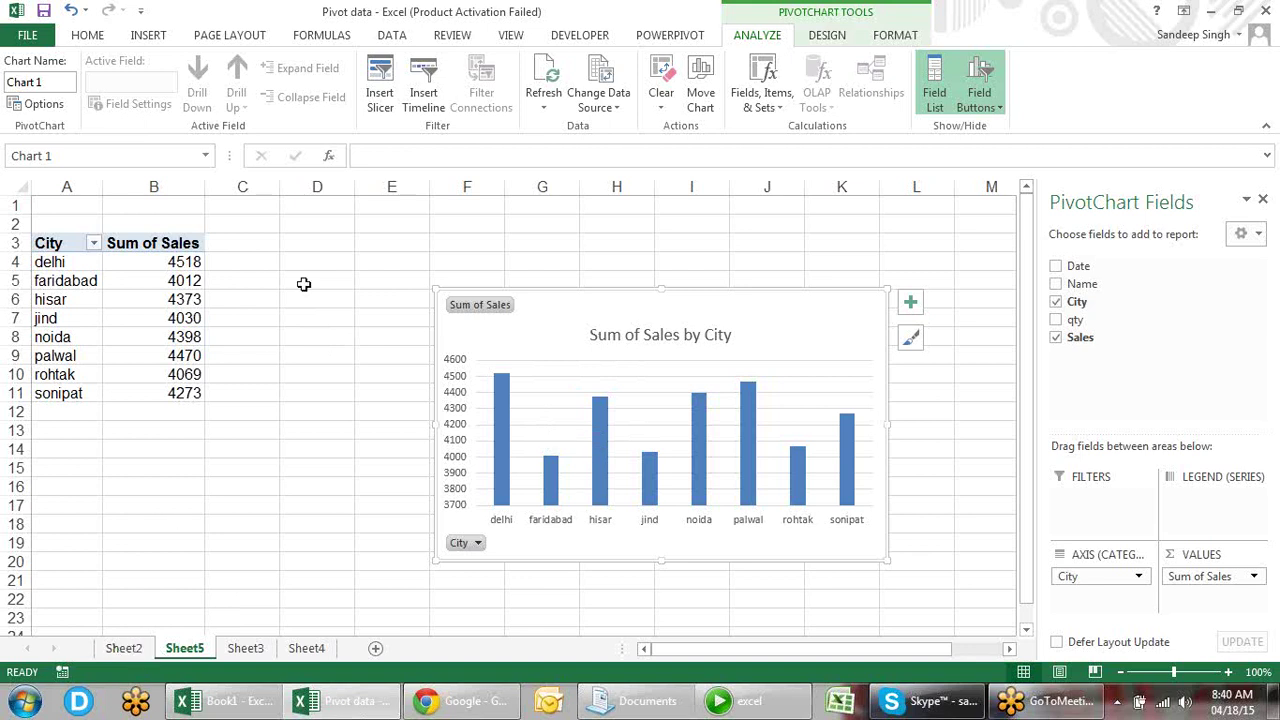
key("alt+e")
key("l")
key("Return")
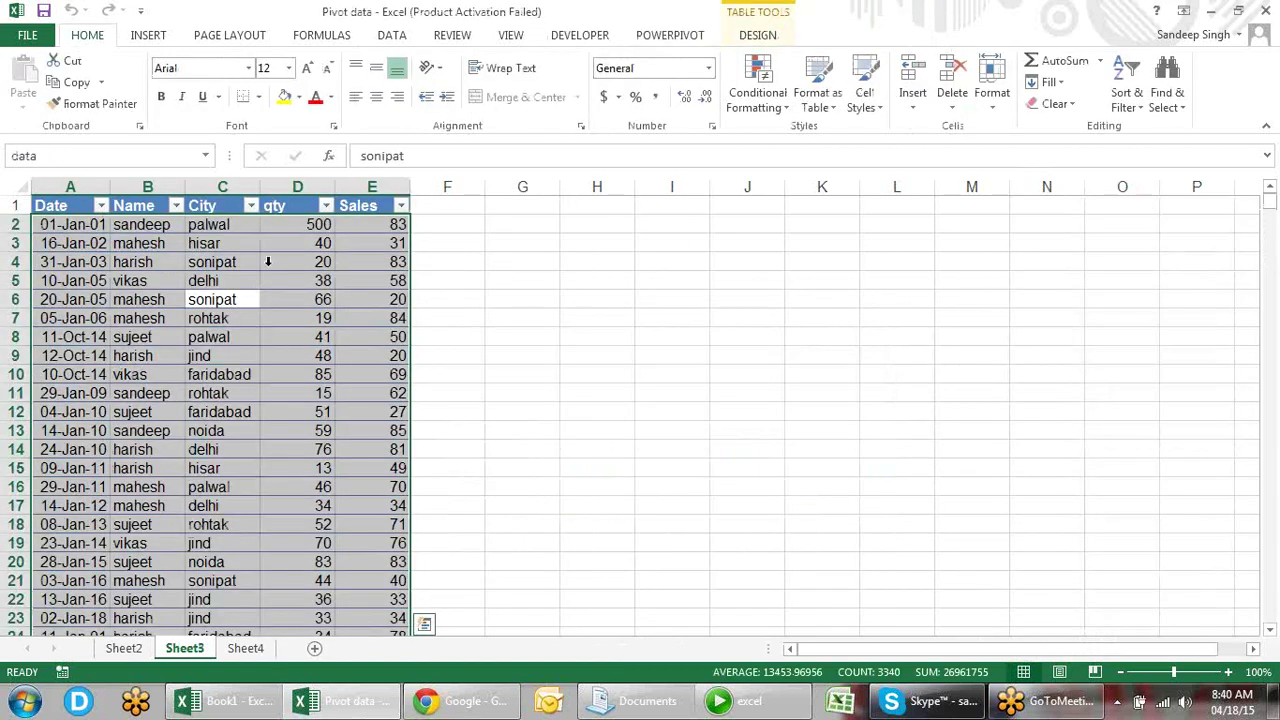
left_click(157, 37)
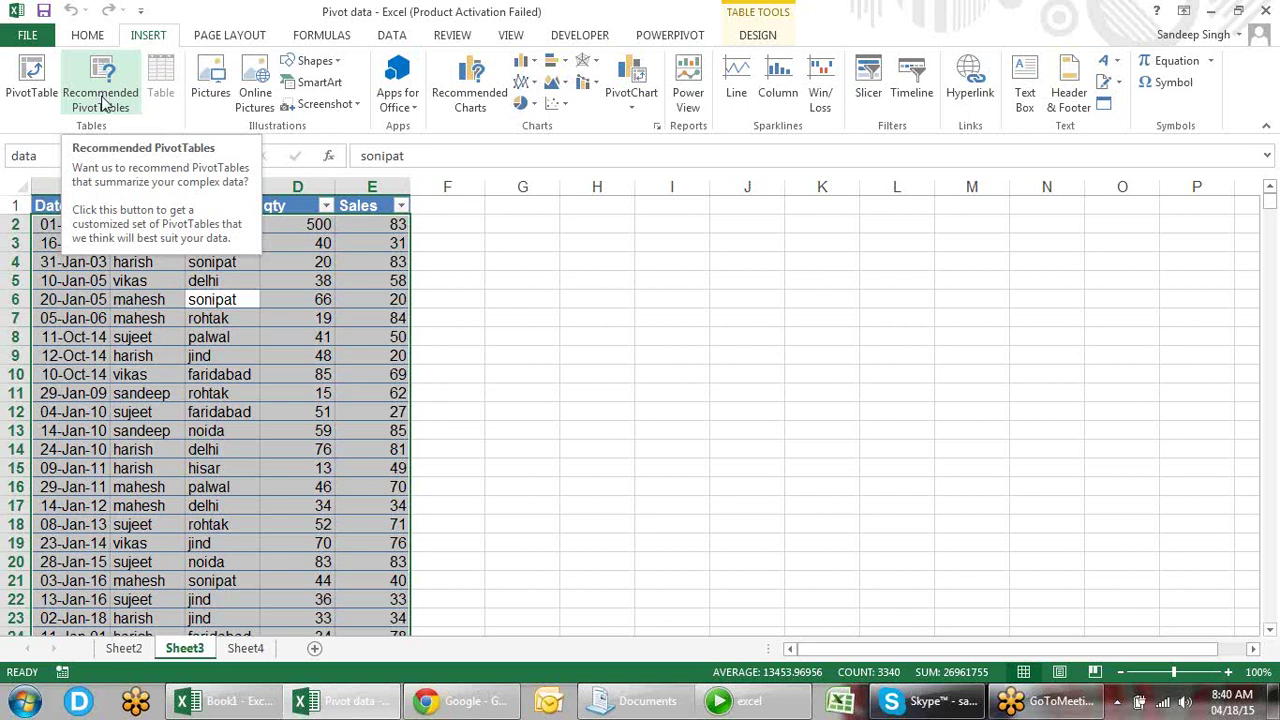
left_click(108, 95)
left_click(694, 270)
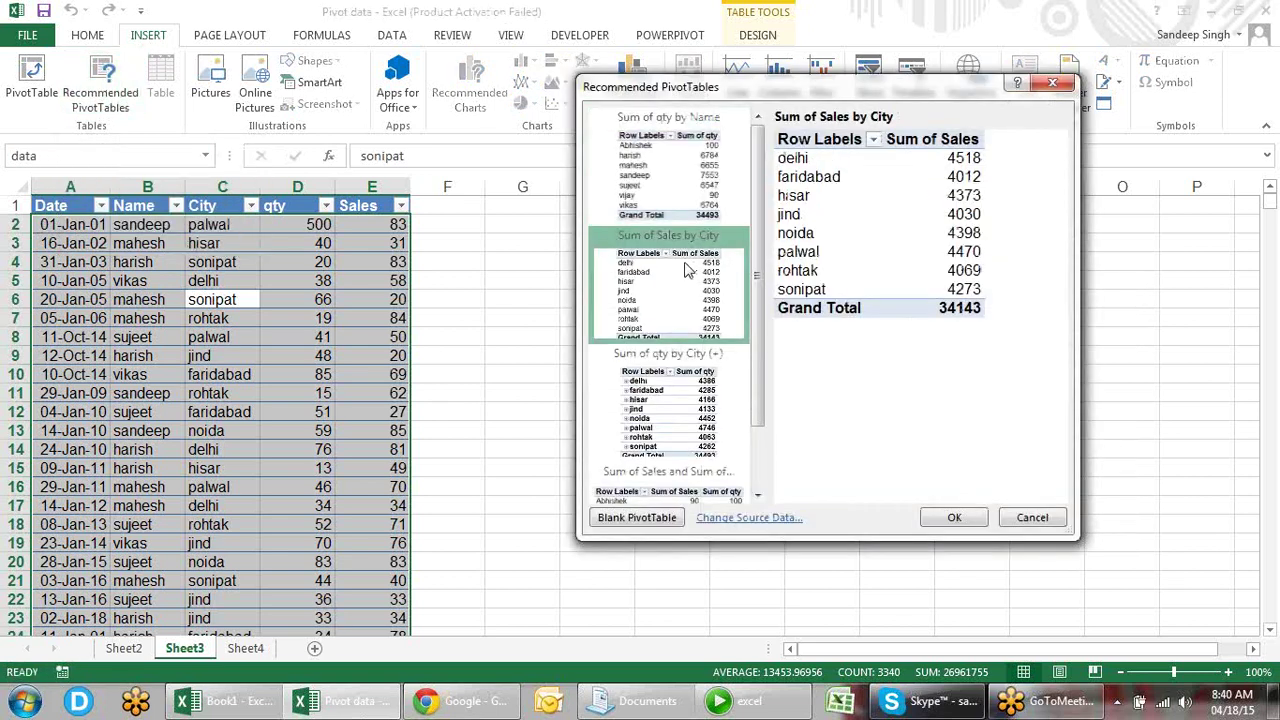
left_click(694, 375)
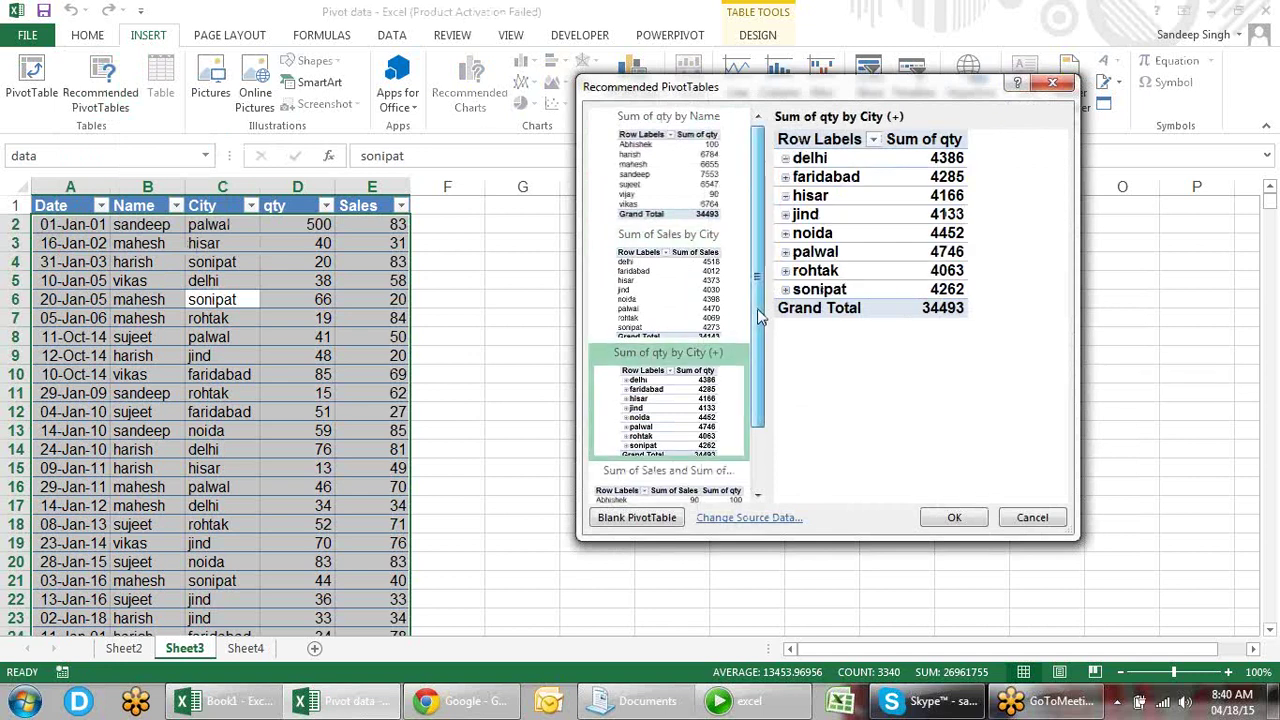
scroll(716, 415, "down", 1)
left_click(716, 413)
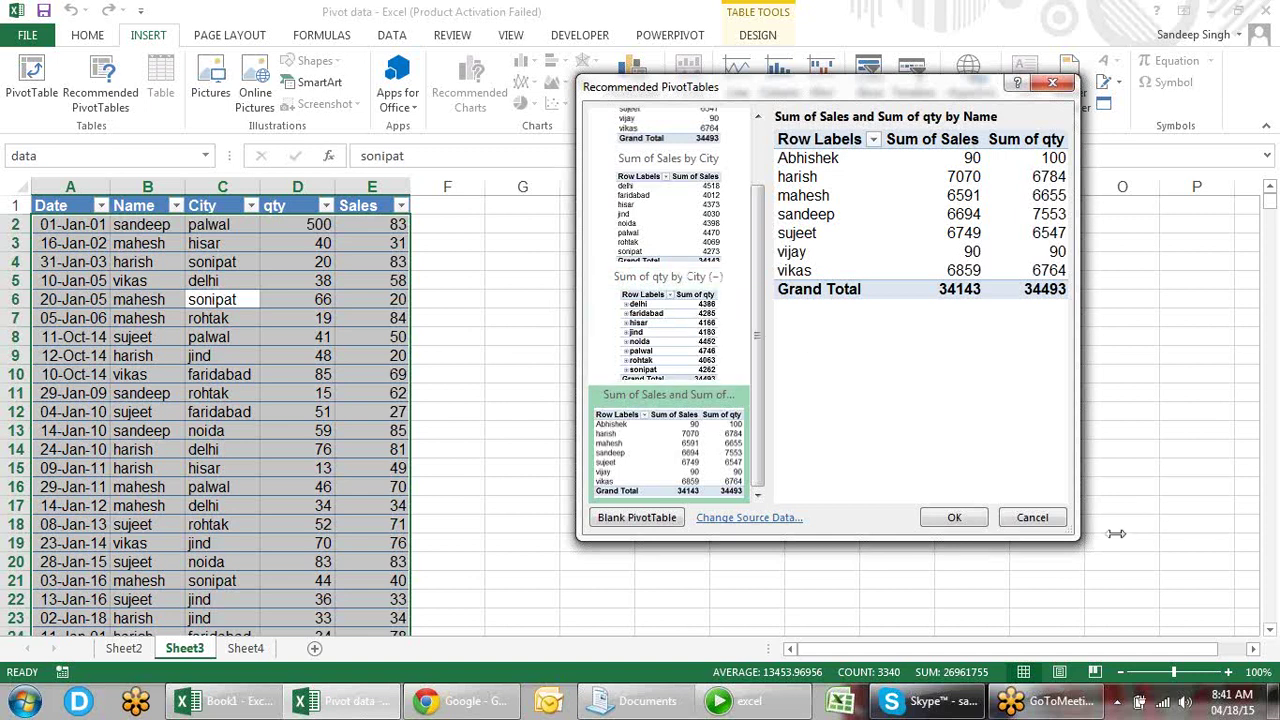
left_click(1030, 517)
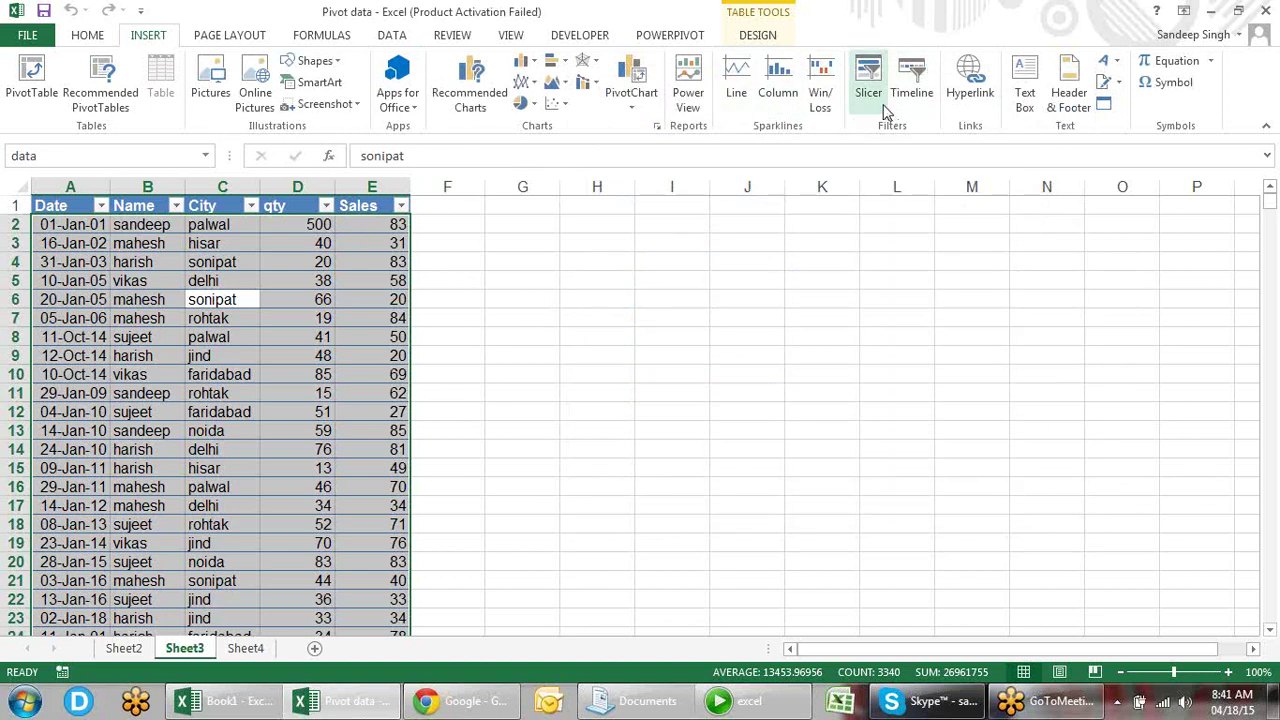
left_click(919, 97)
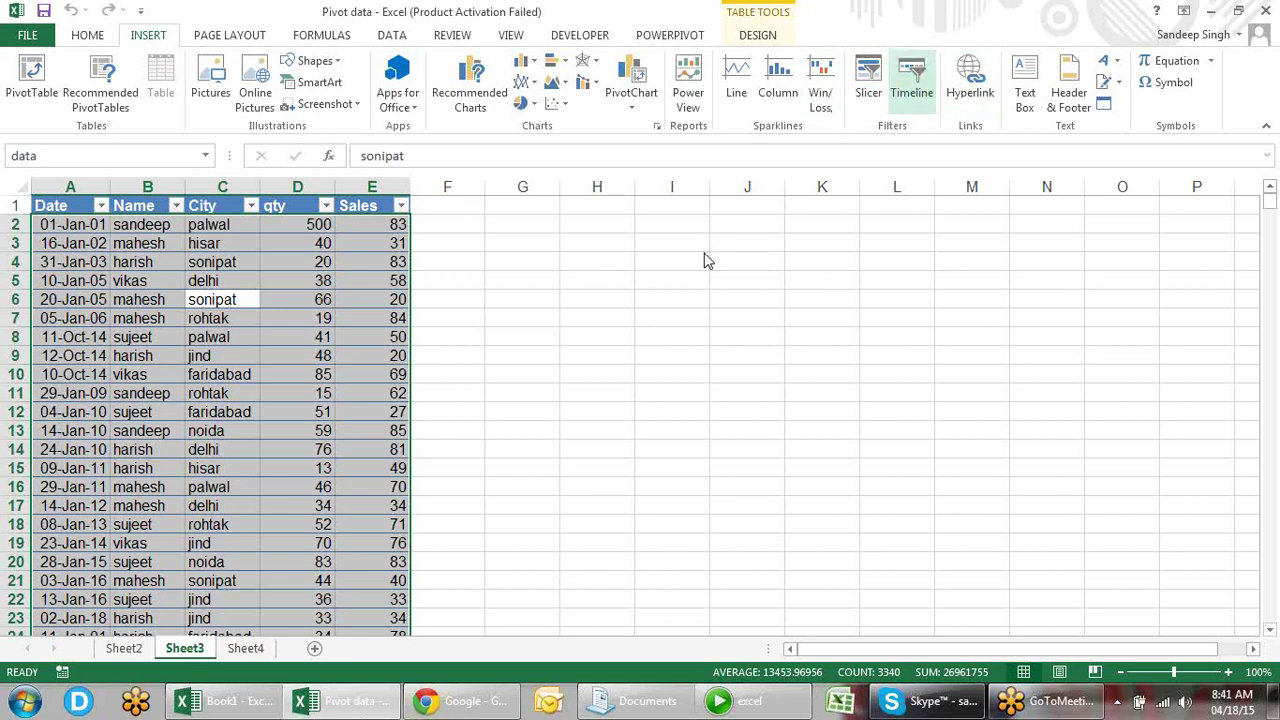
left_click(845, 117)
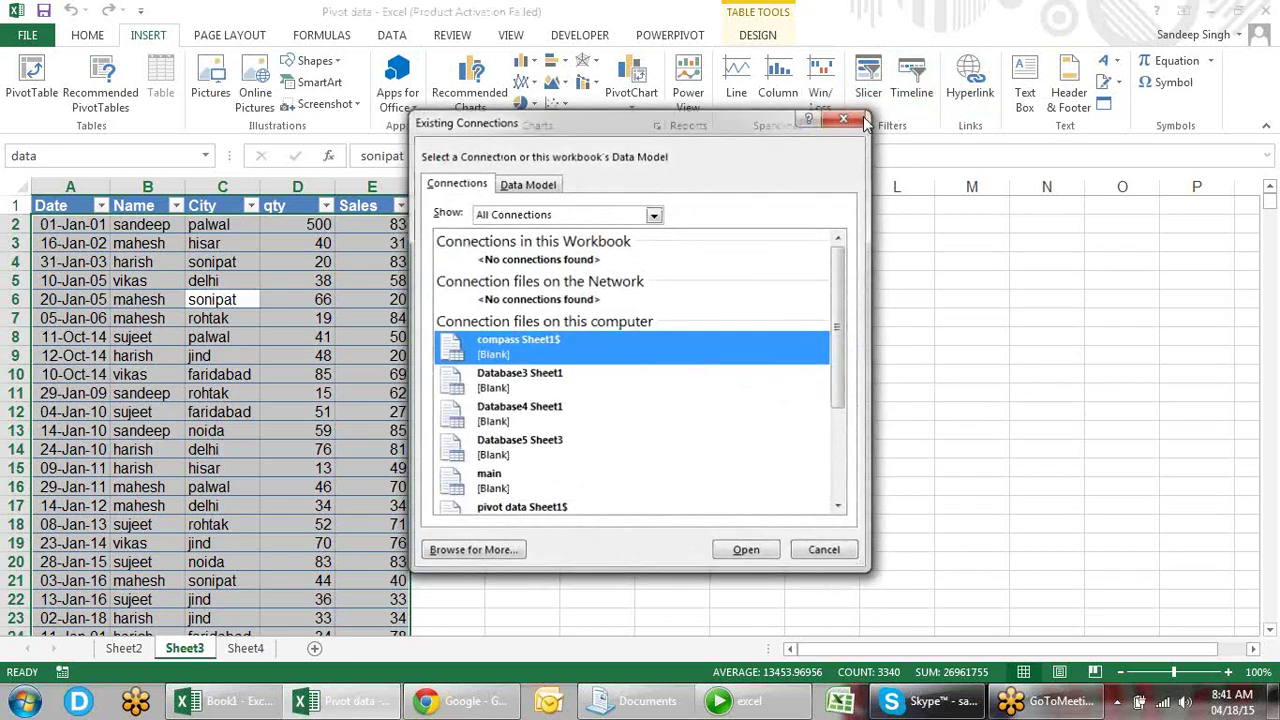
left_click(868, 88)
left_click(582, 276)
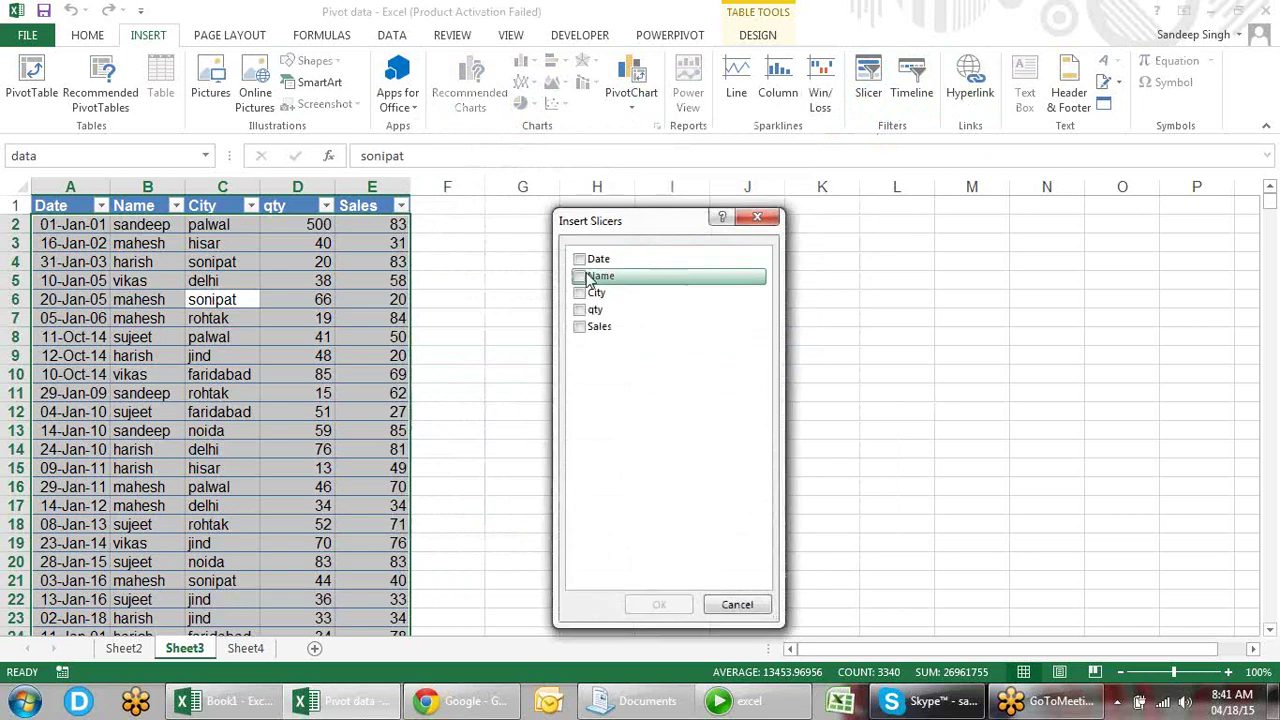
left_click(662, 604)
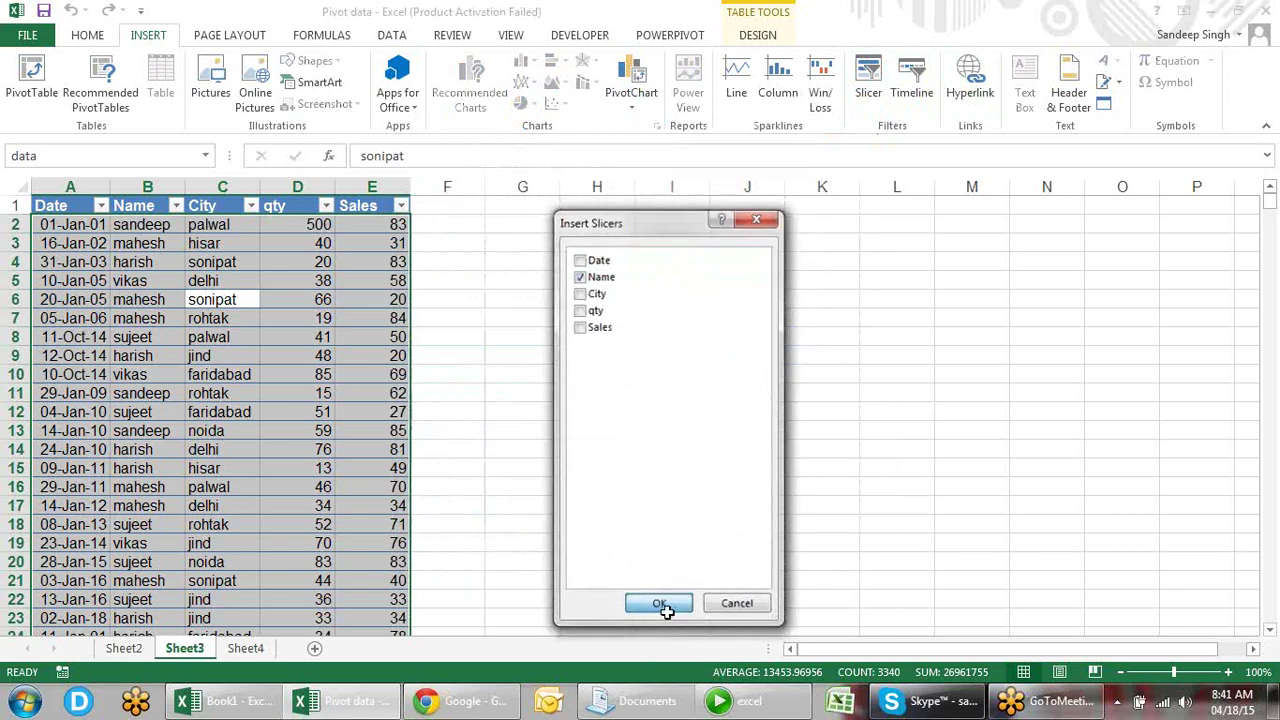
left_click(634, 400)
left_click(650, 367)
left_click(660, 343)
left_click(655, 364)
left_click(657, 398)
left_click(652, 425)
left_click(651, 454)
left_click(651, 480)
left_click(657, 423)
left_click(651, 340)
left_click(651, 366)
left_click(651, 396)
left_click(643, 452)
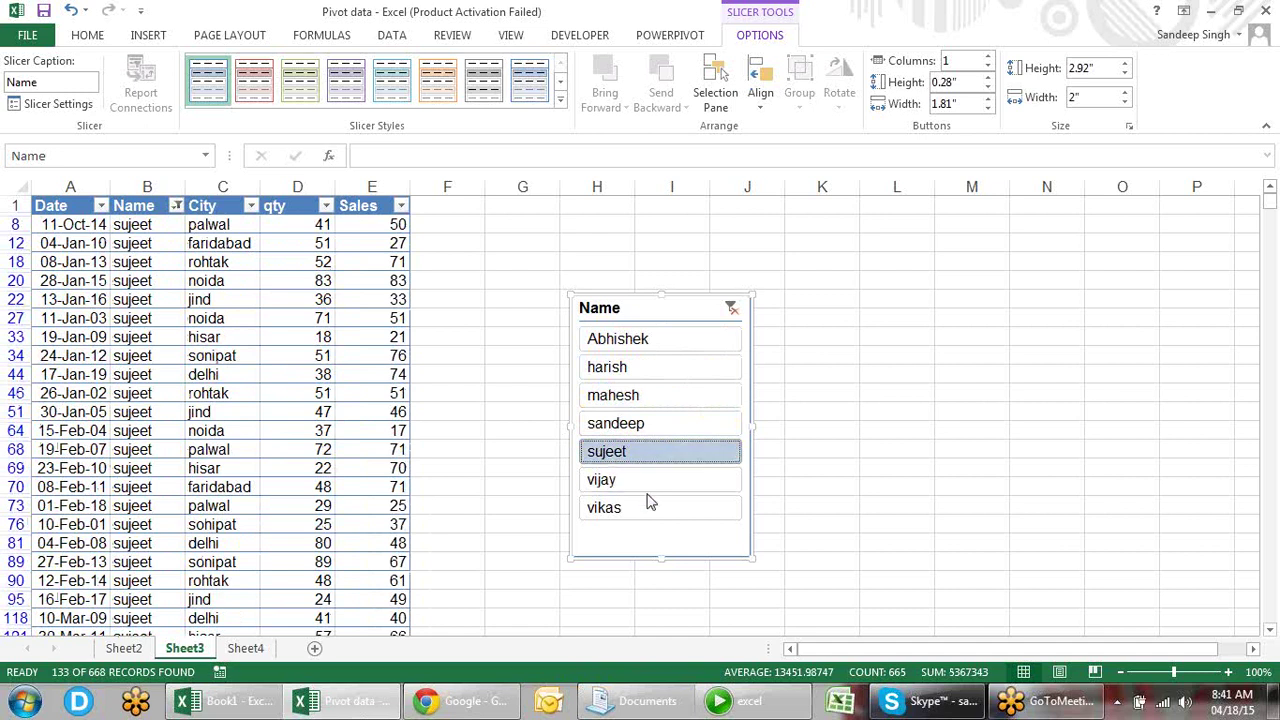
left_click(646, 510)
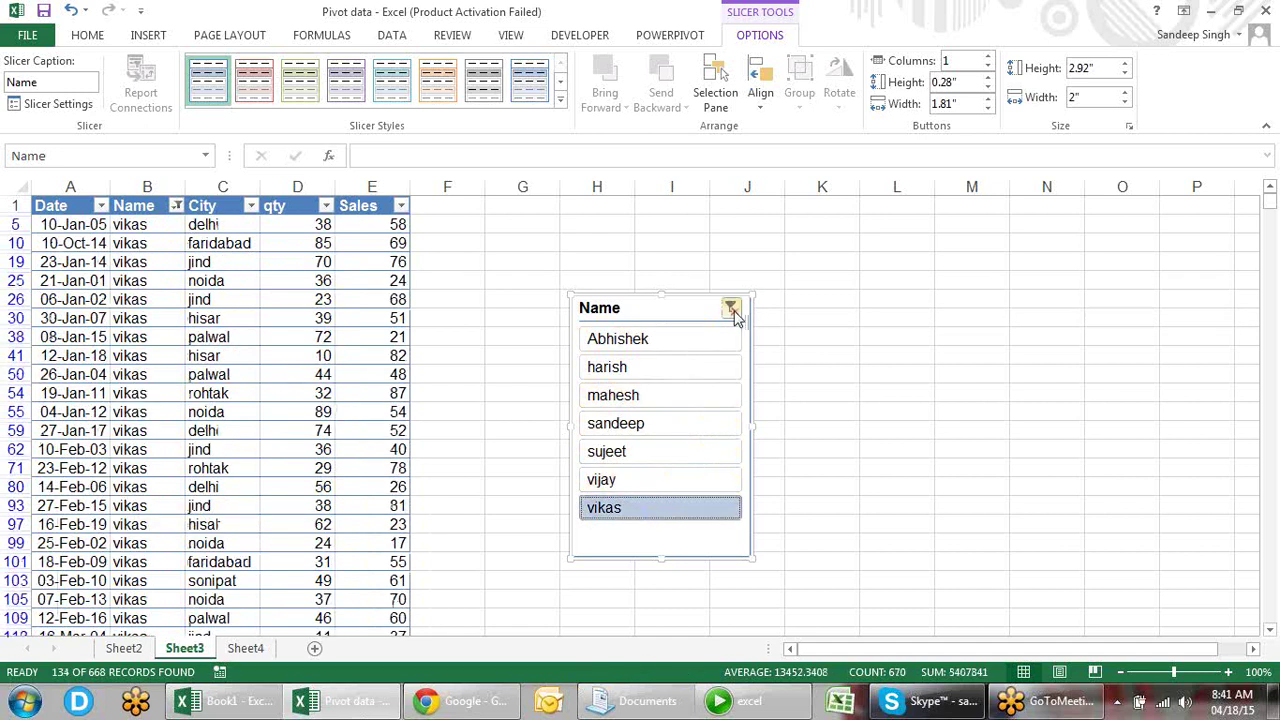
left_click(731, 310)
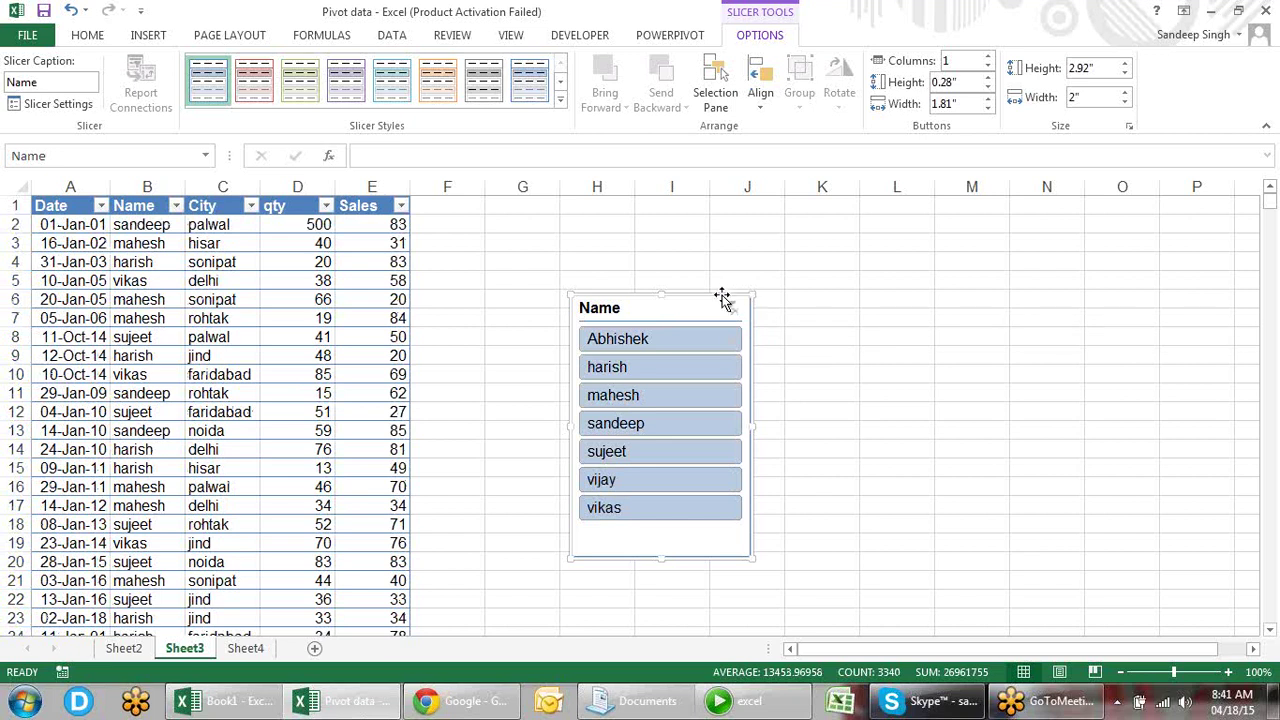
key("Delete")
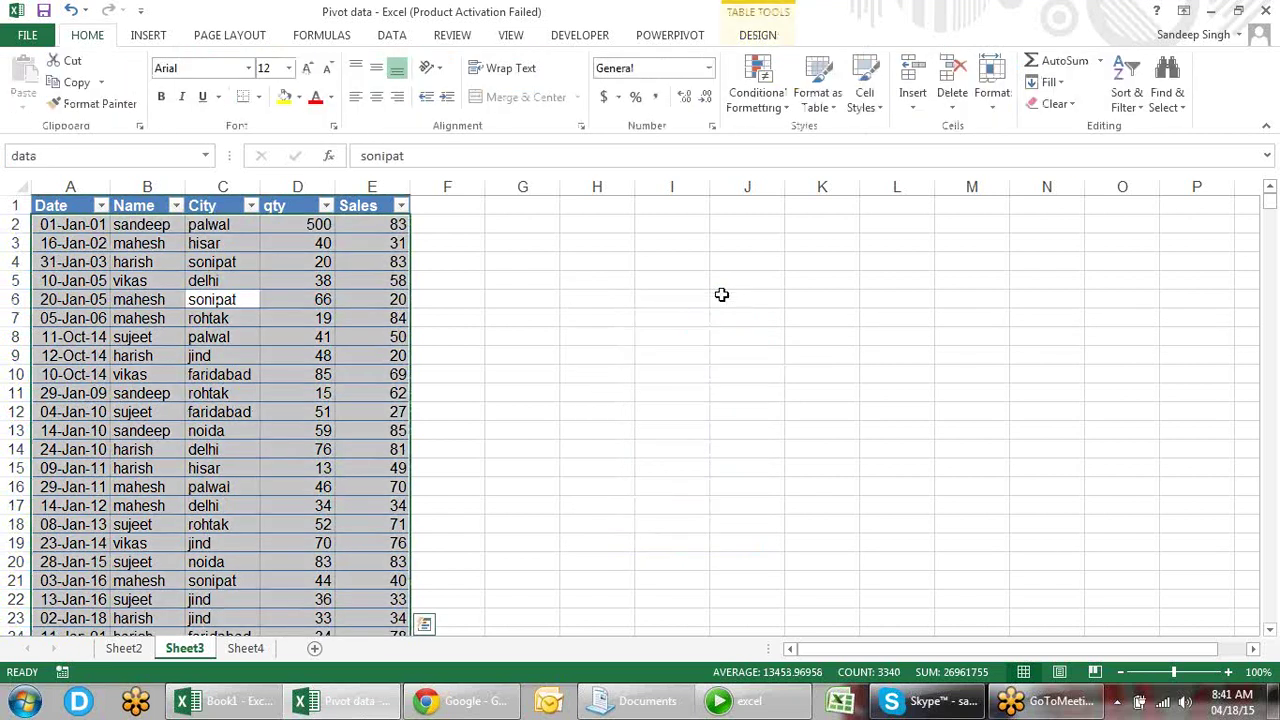
left_click(745, 300)
left_click(330, 297)
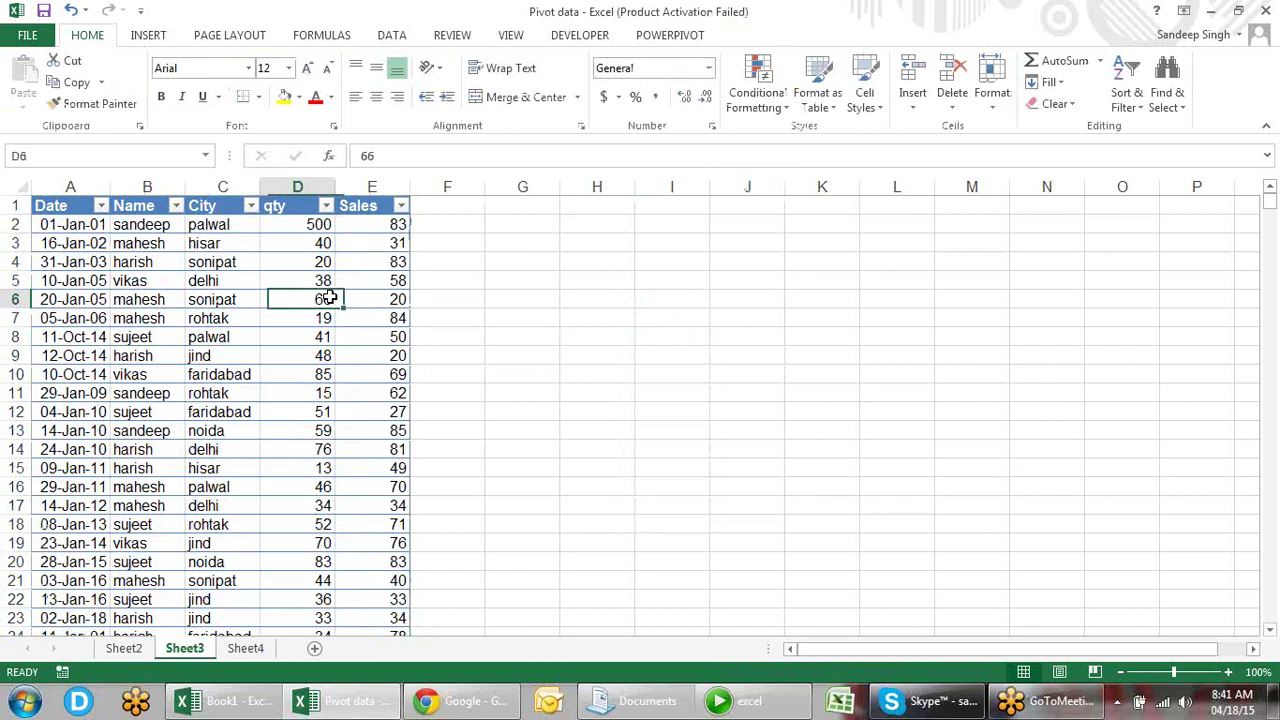
left_click(160, 38)
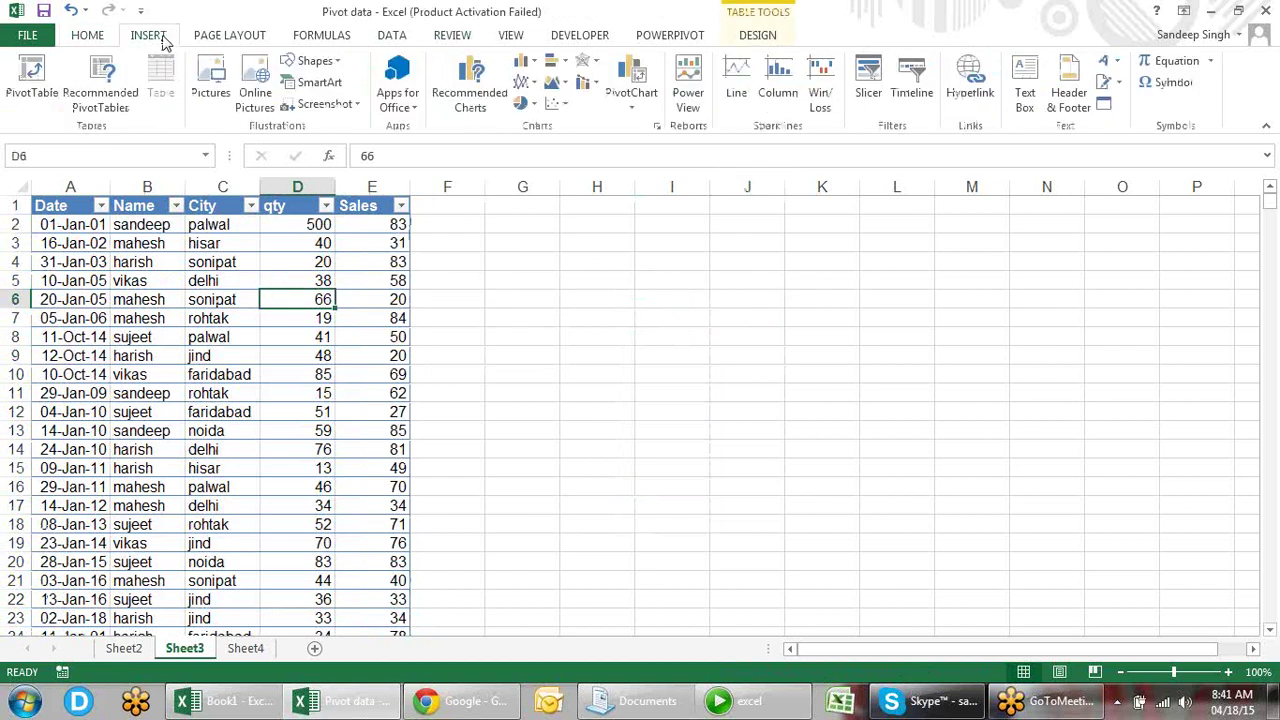
left_click(912, 92)
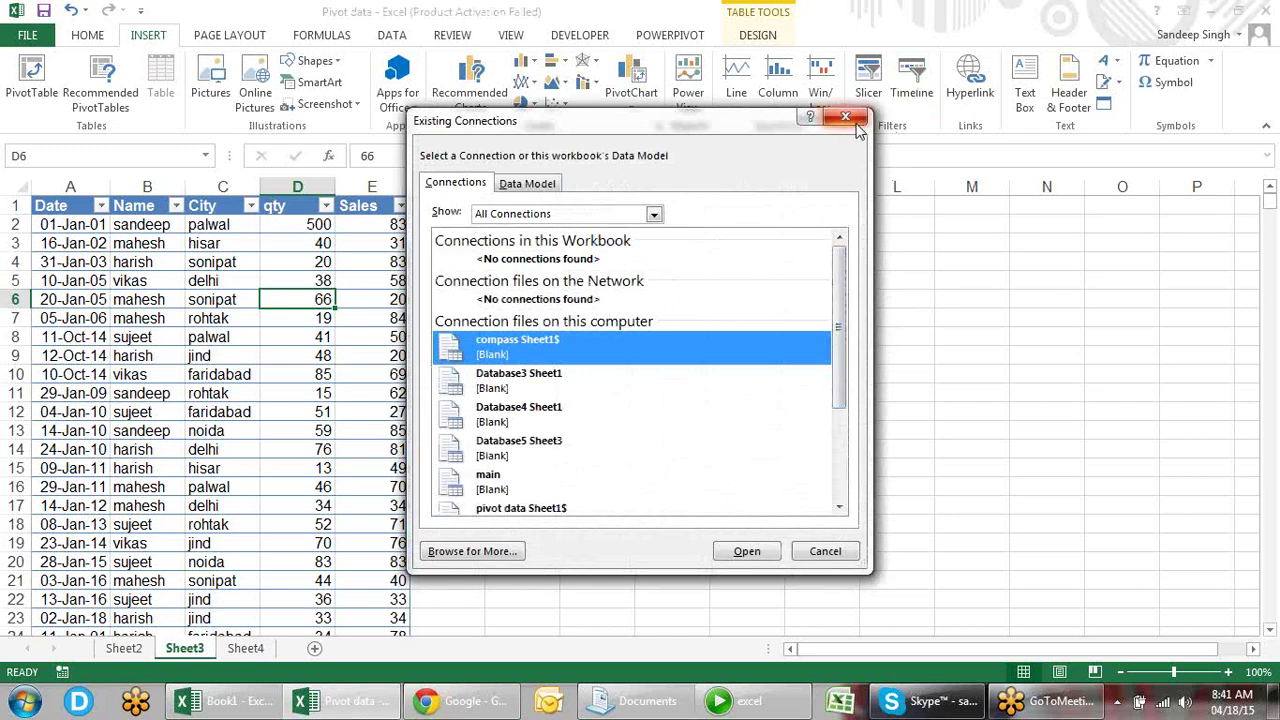
left_click(845, 118)
left_click(75, 256)
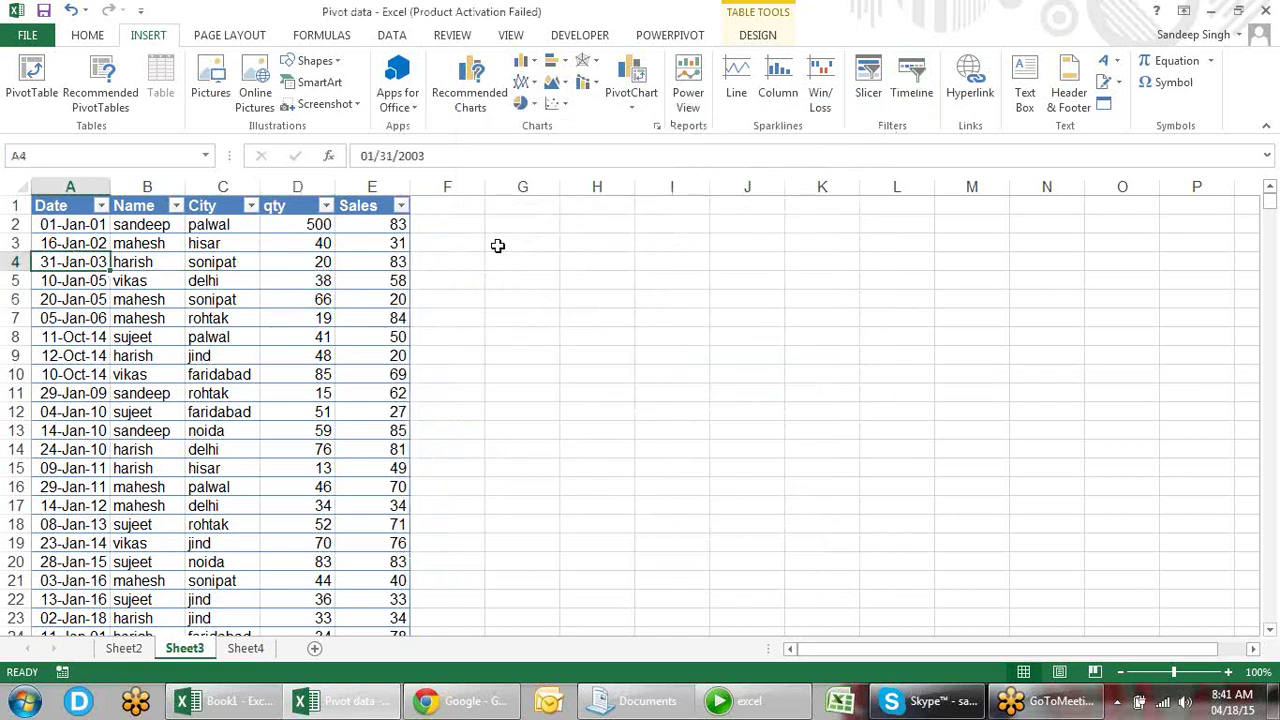
key("ctrl+a")
left_click(912, 92)
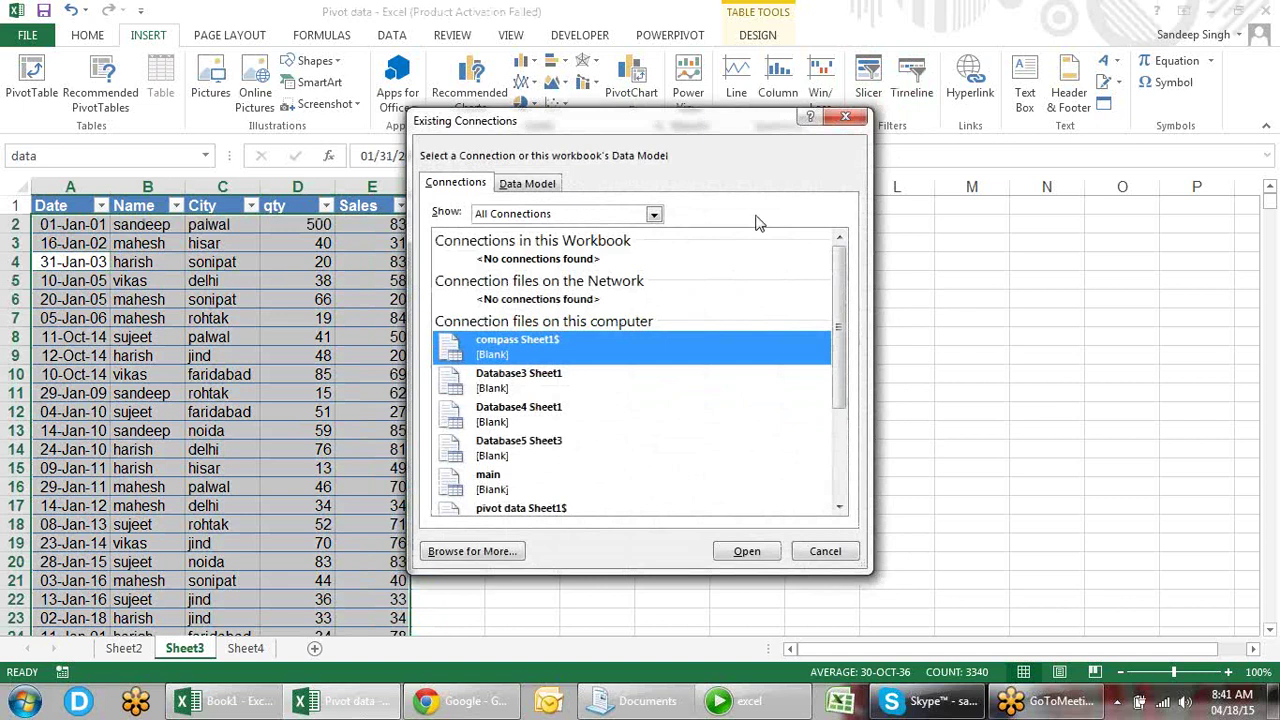
left_click(846, 118)
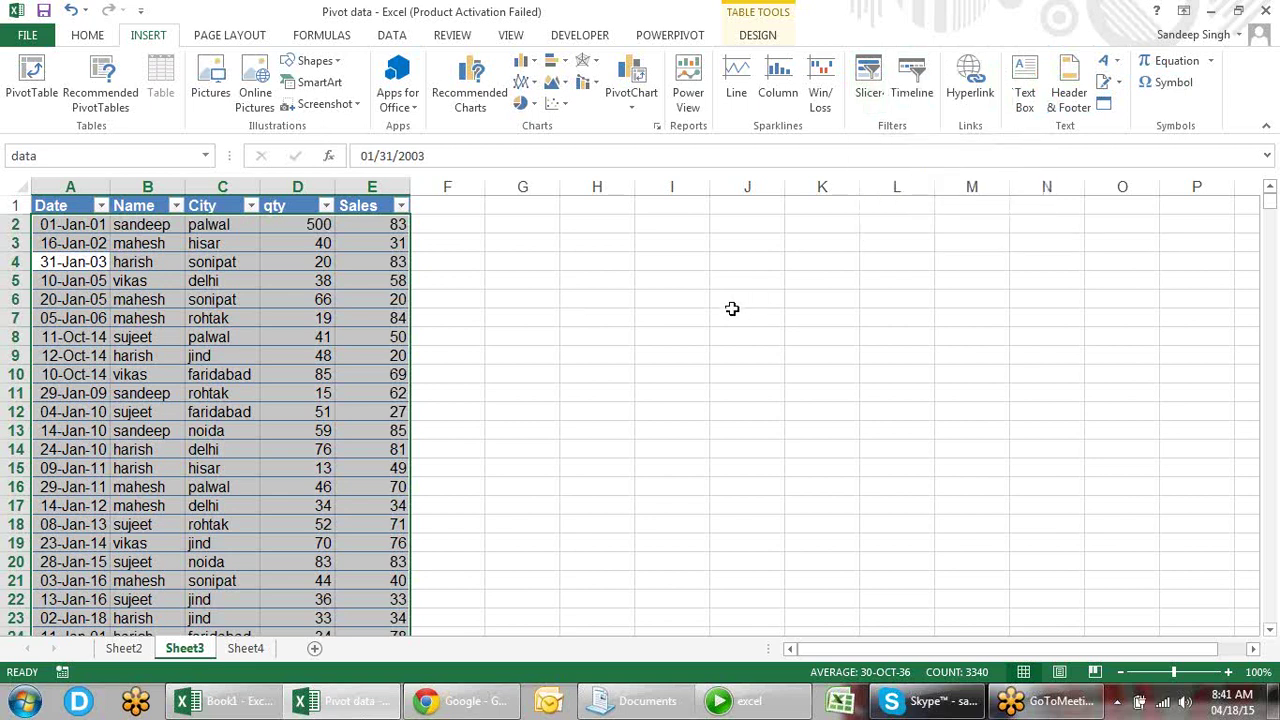
left_click(222, 40)
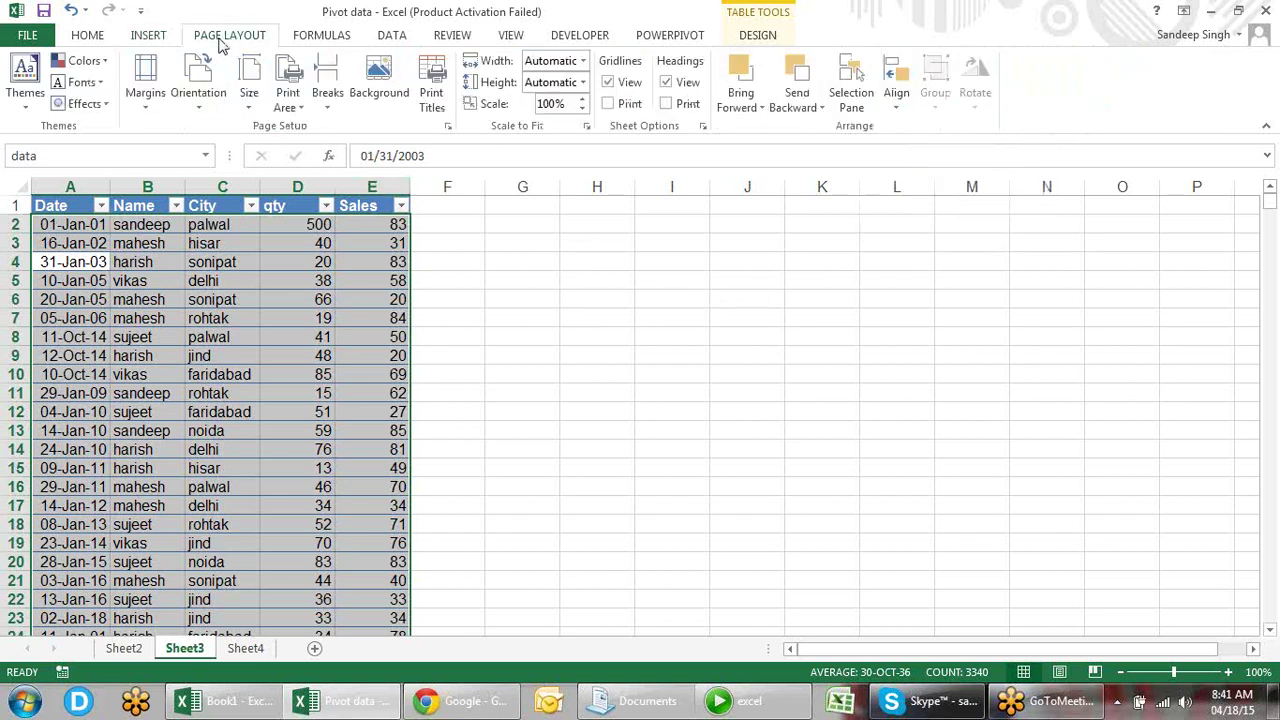
left_click(390, 36)
left_click(318, 38)
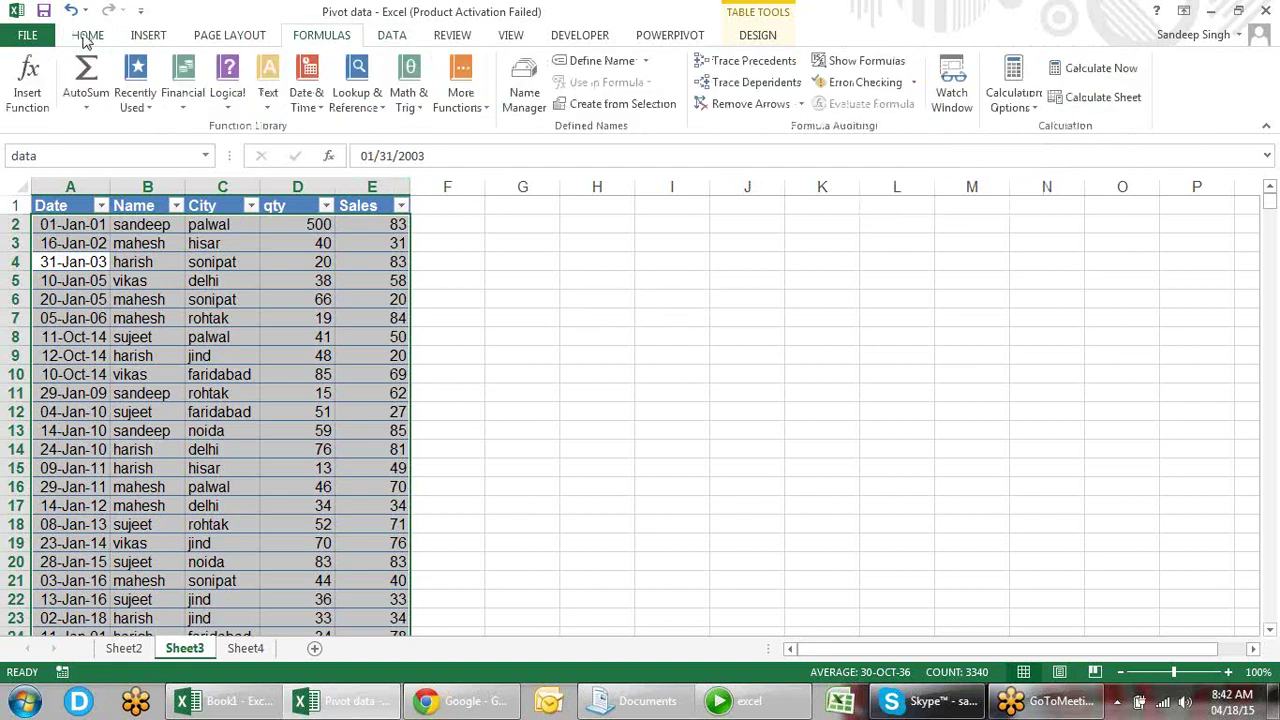
left_click(87, 38)
left_click(150, 36)
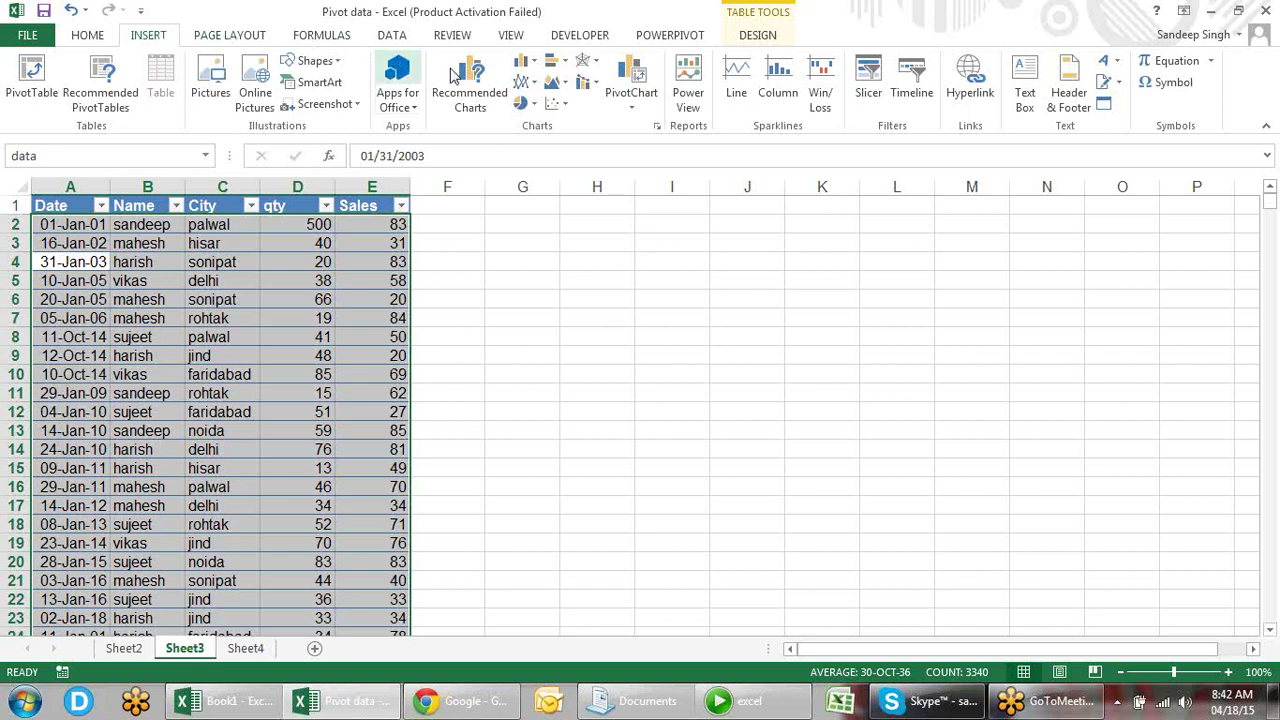
left_click(632, 100)
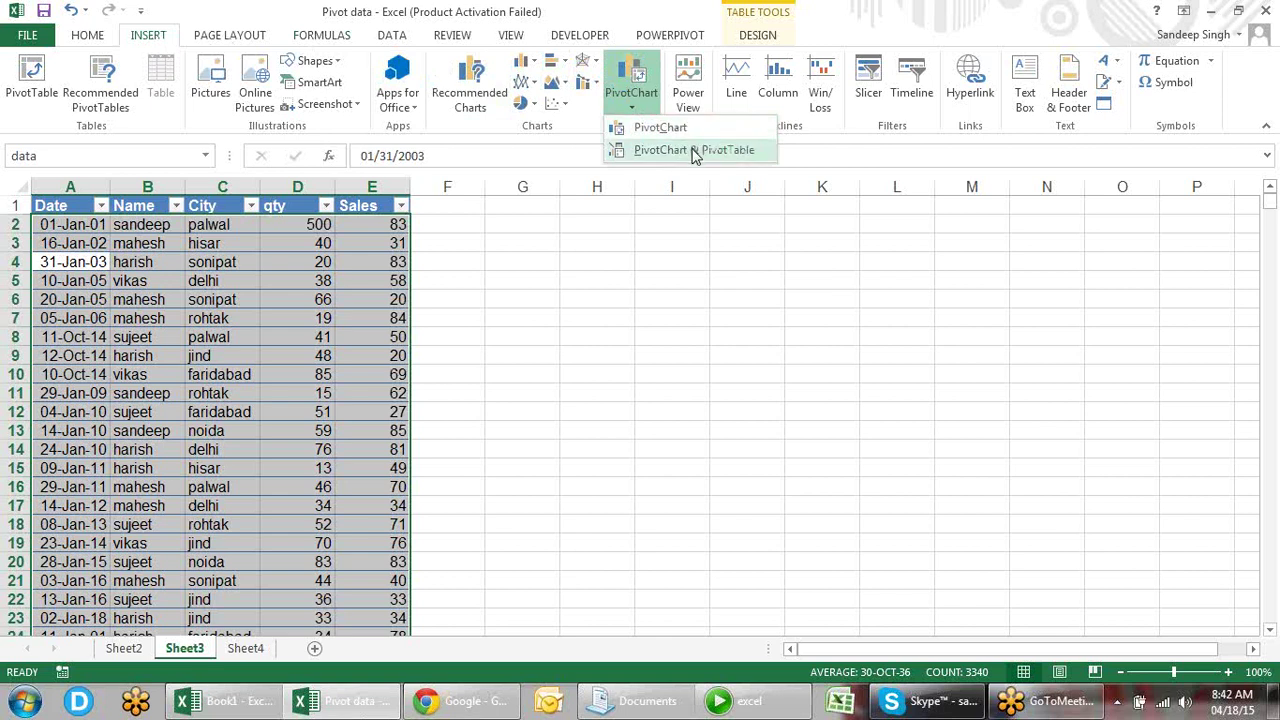
left_click(654, 271)
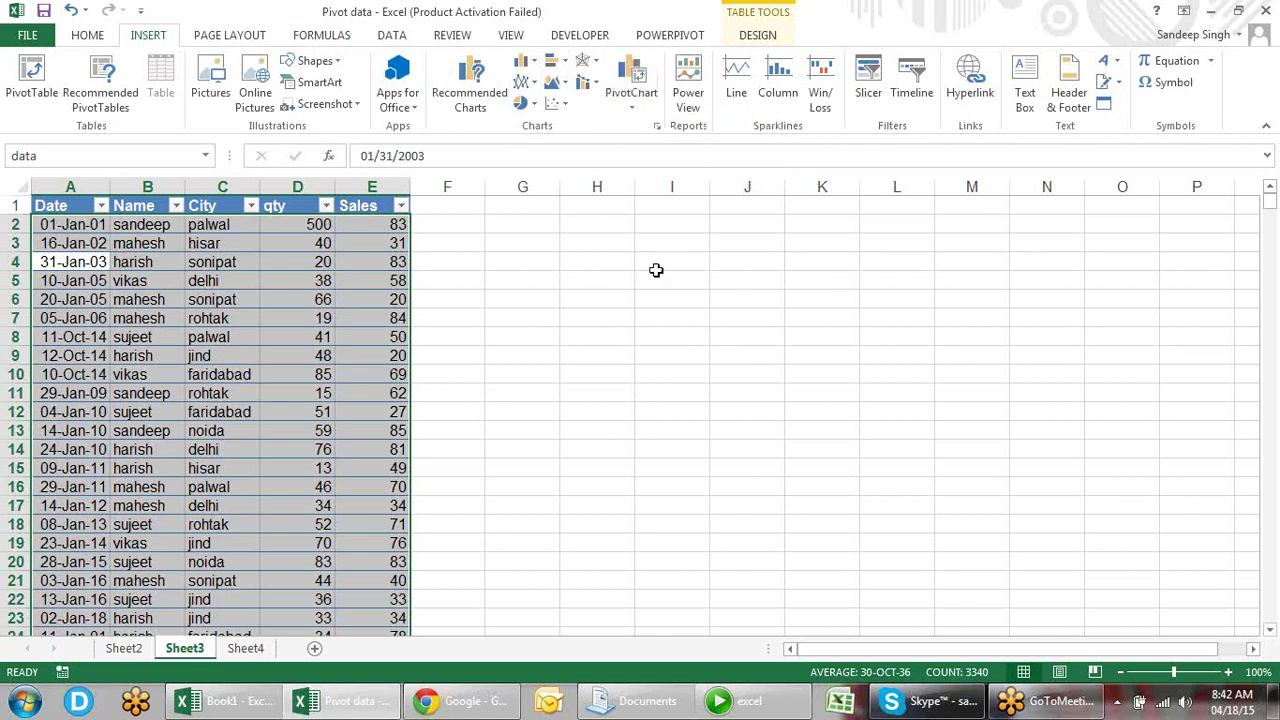
Step: Browse Recommended Charts and the Stacked Column preview, cancel, then bring up Recommended PivotTables
left_click(470, 85)
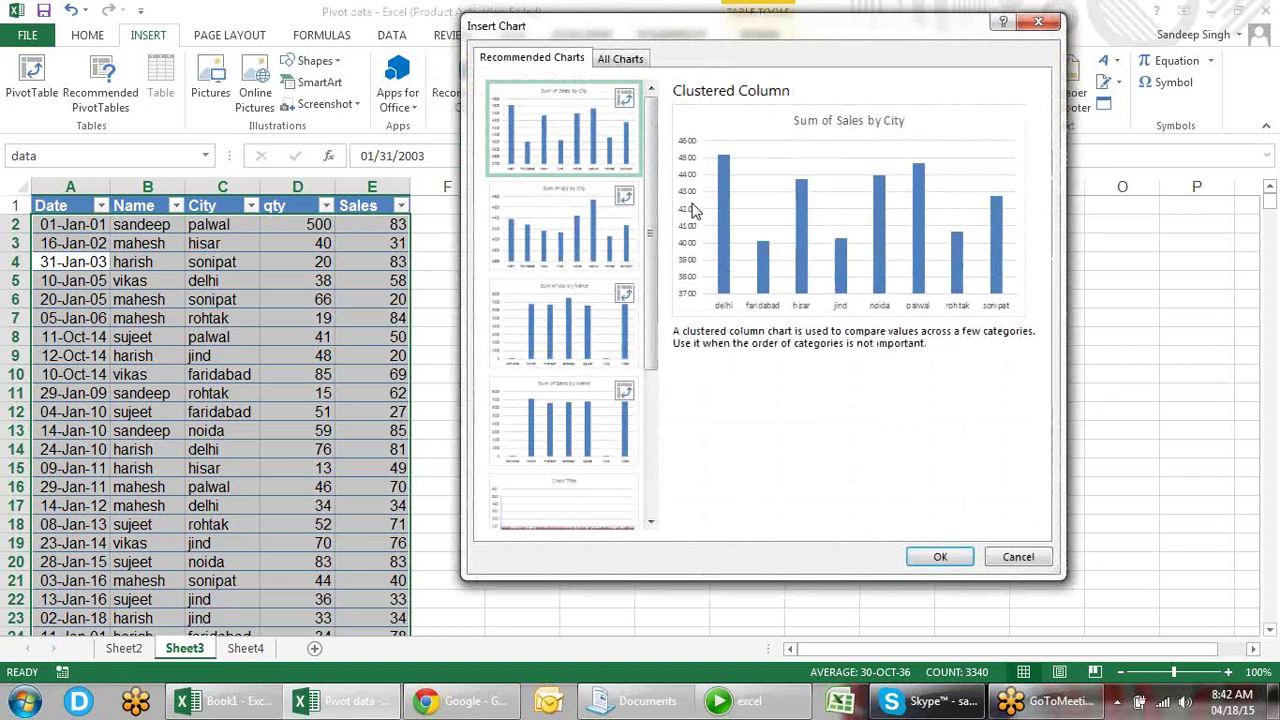
left_click(607, 60)
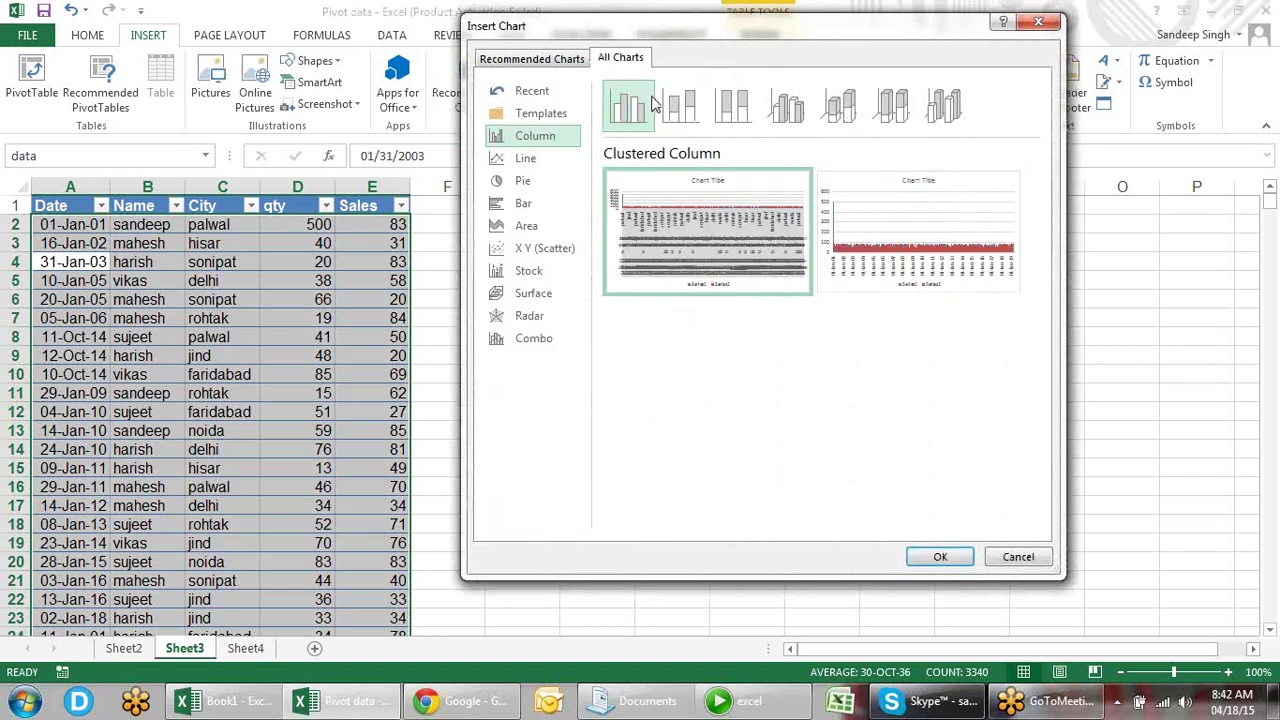
mouse_move(924, 213)
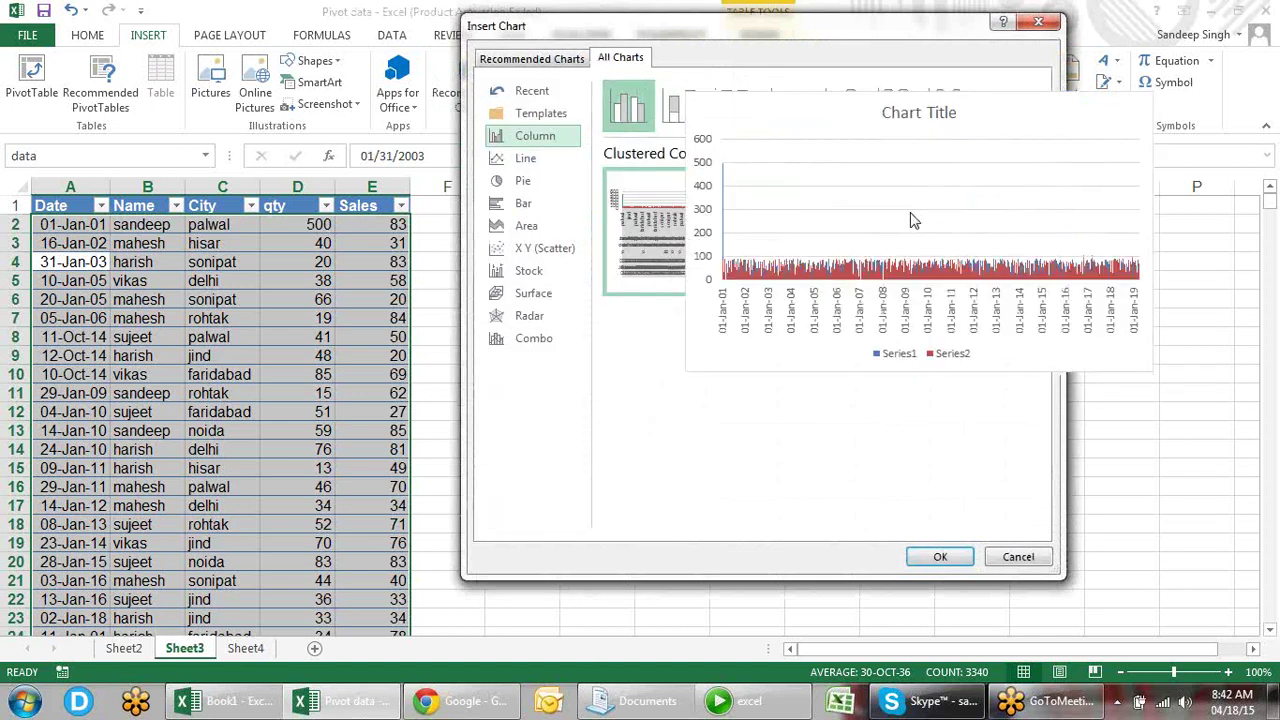
left_click(677, 112)
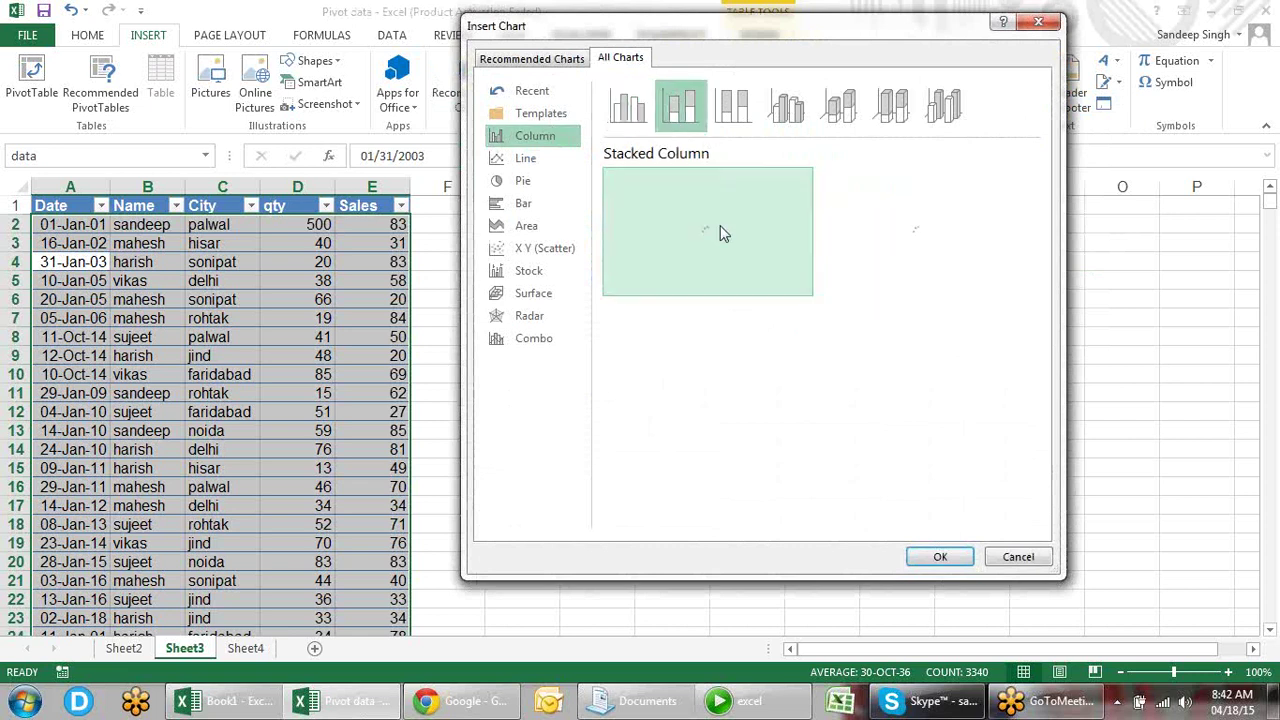
left_click(531, 58)
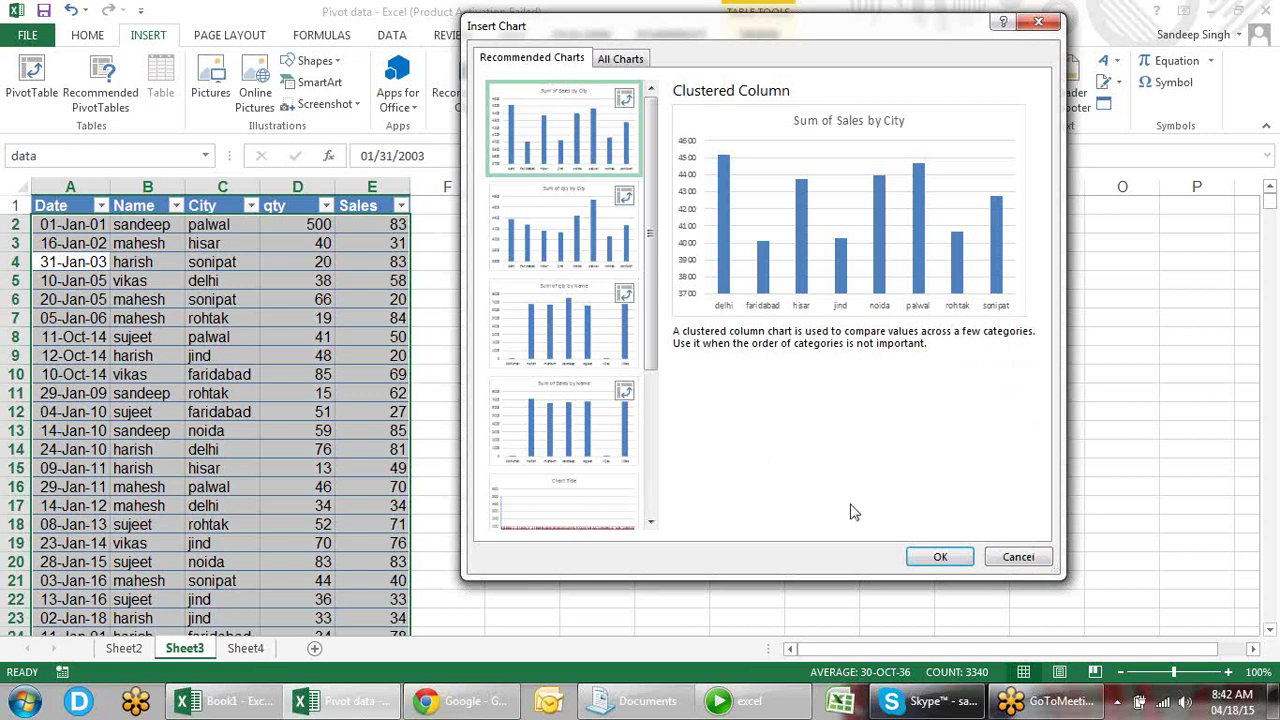
left_click(1018, 556)
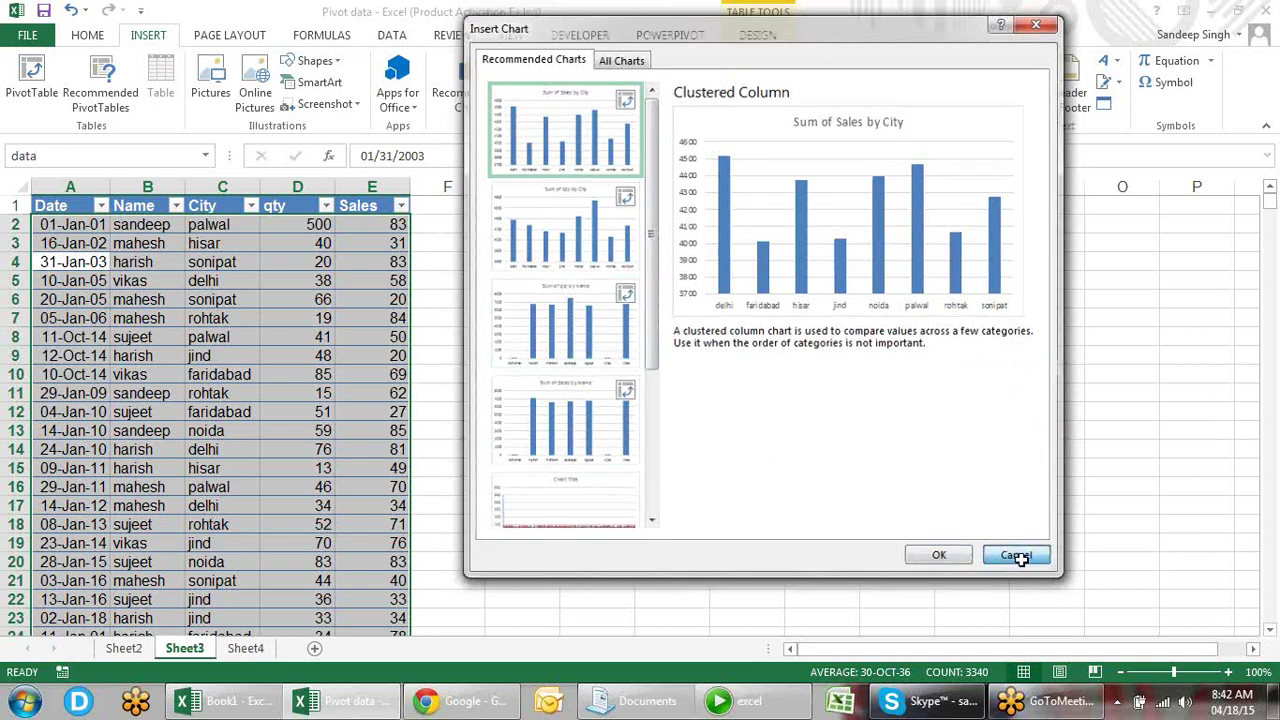
left_click(108, 80)
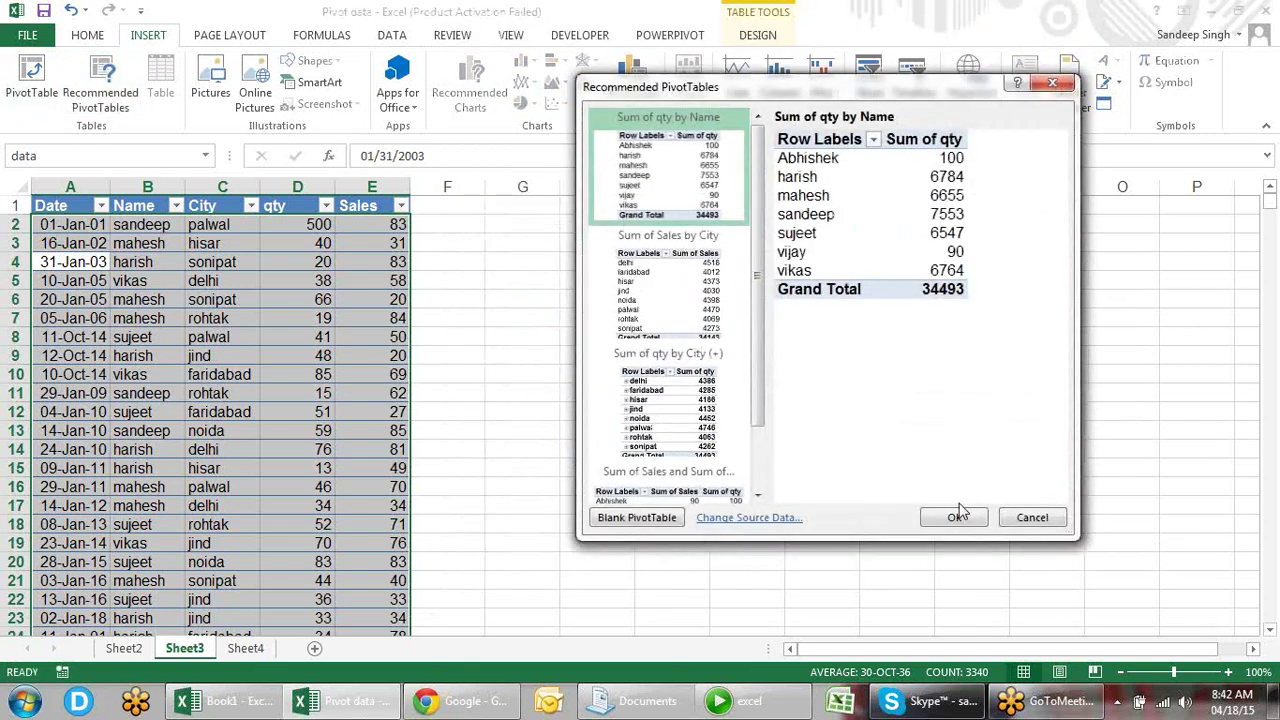
Step: Insert the recommended Sum of qty by Name pivot table on a new Sheet6
left_click(968, 517)
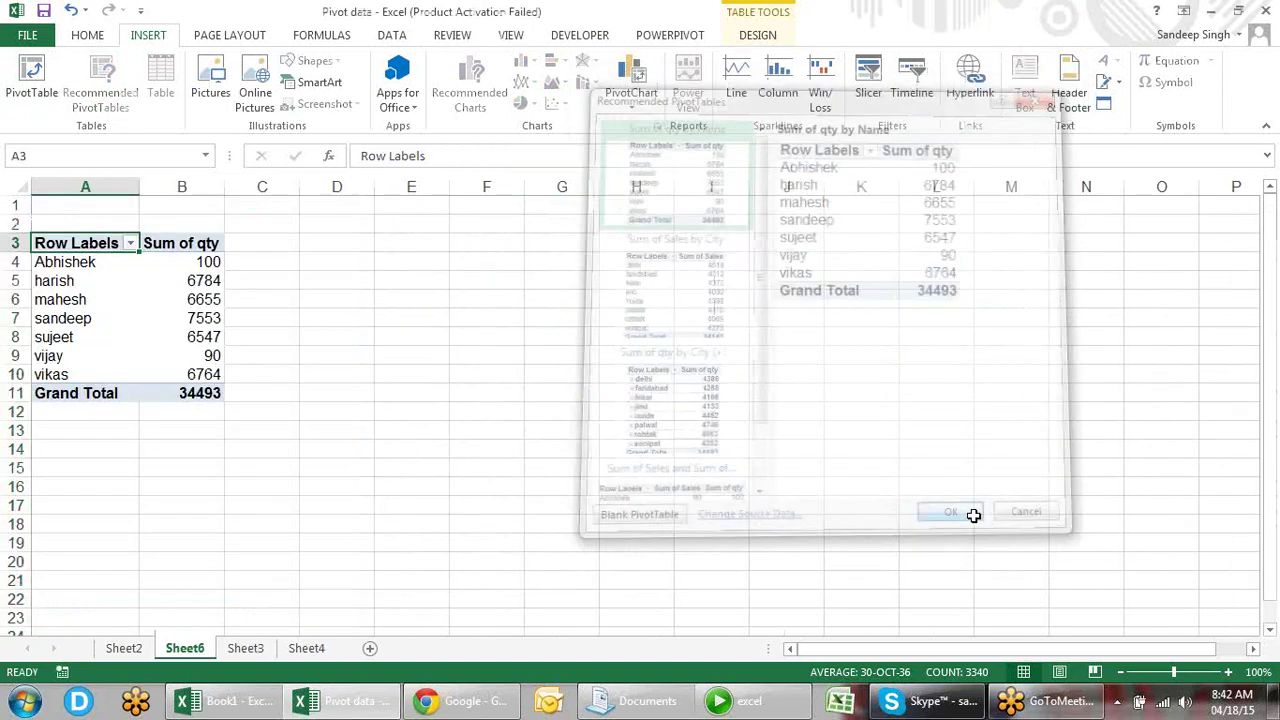
left_click(199, 315)
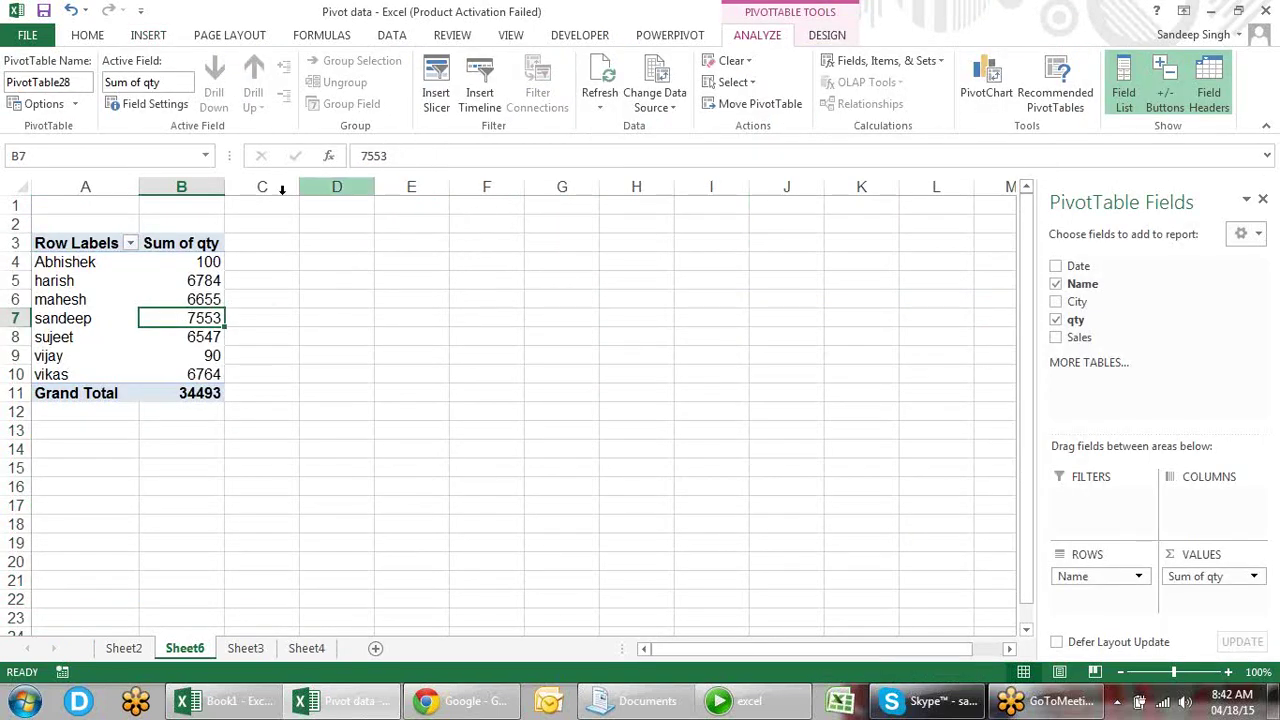
left_click(164, 249)
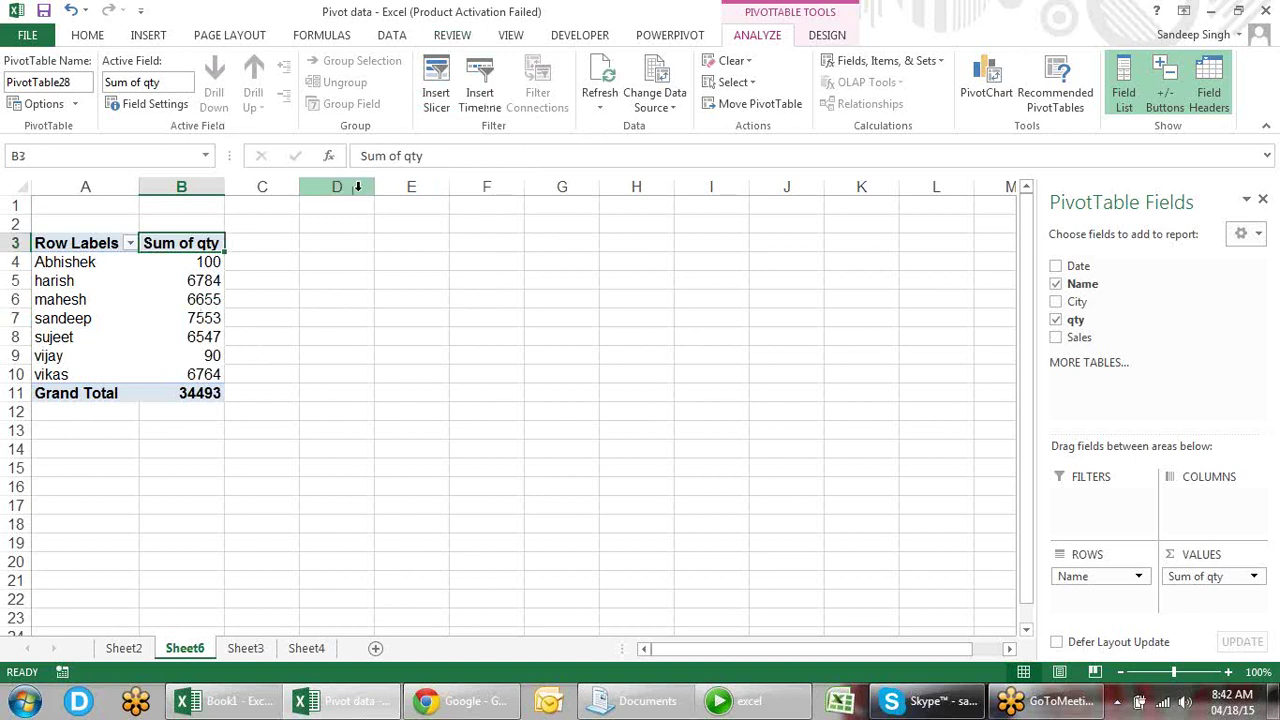
Step: Delete Sheet6 with Alt+H, D, S and confirm the permanent deletion
key("alt+h")
key("d")
key("s")
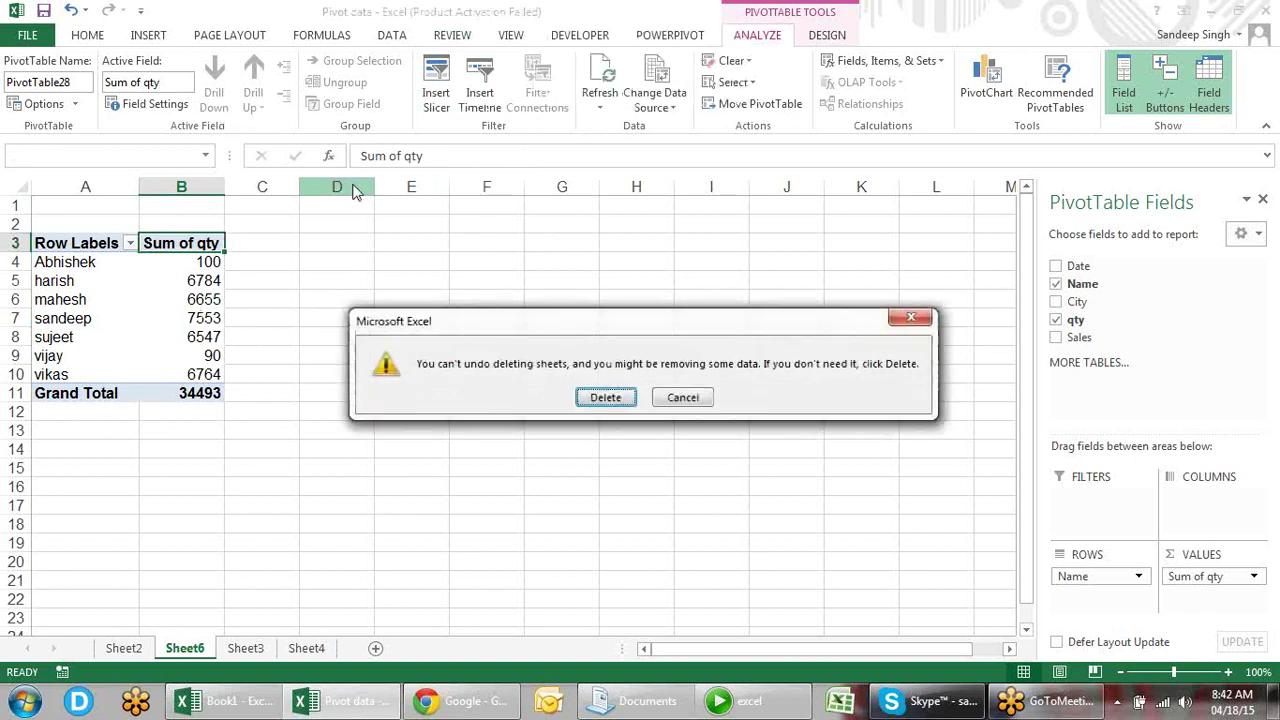
key("Return")
left_click(158, 38)
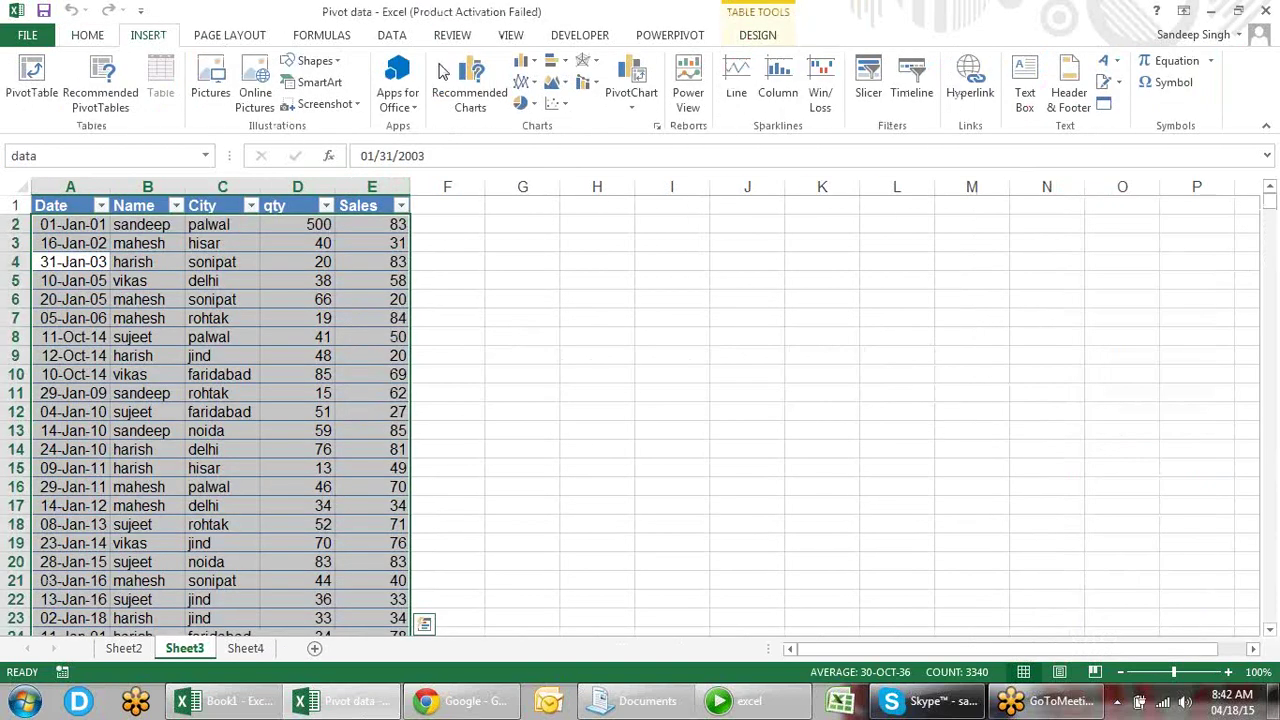
Step: Insert the recommended Sum of qty by City column PivotChart on new Sheet7 and reselect it
left_click(477, 85)
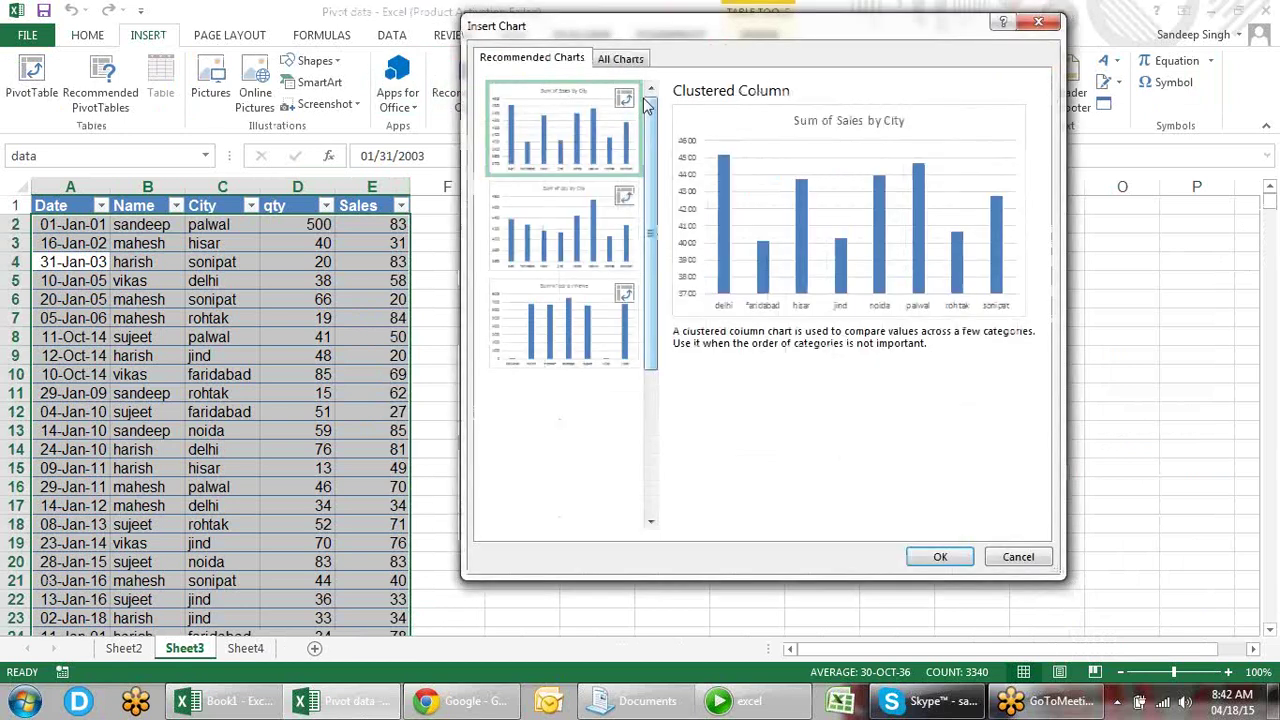
left_click(590, 244)
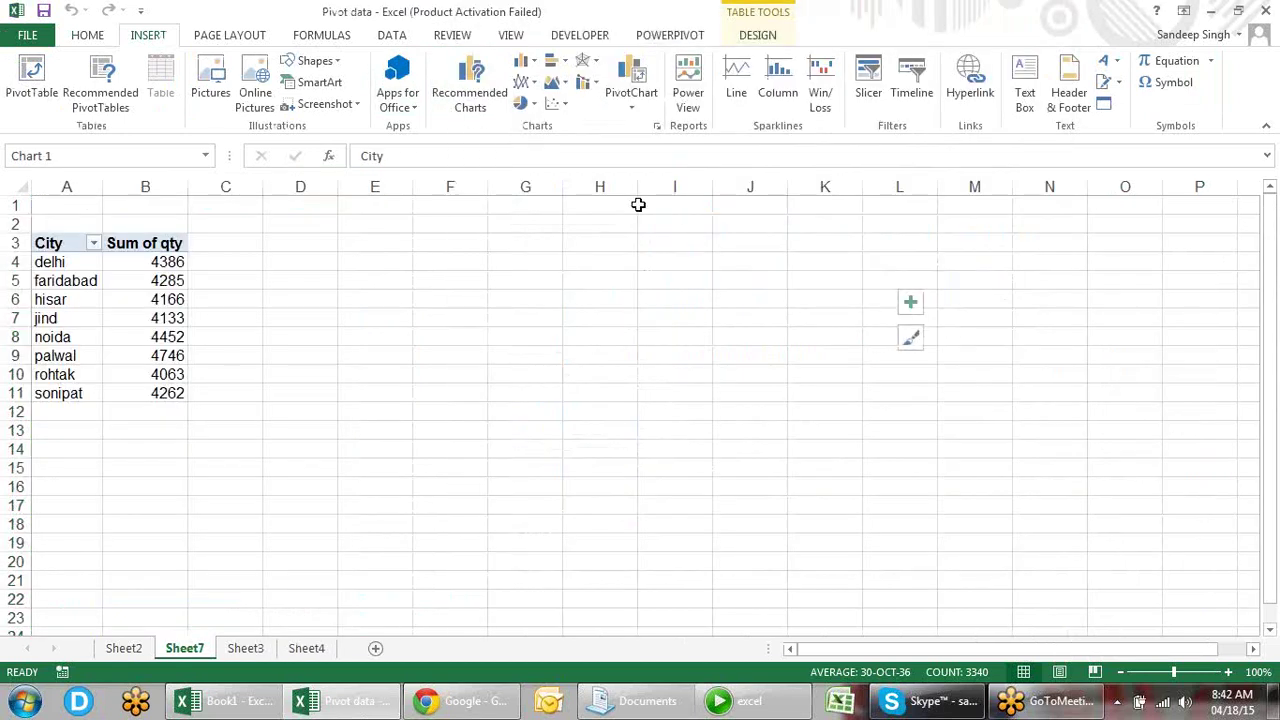
left_click(146, 302)
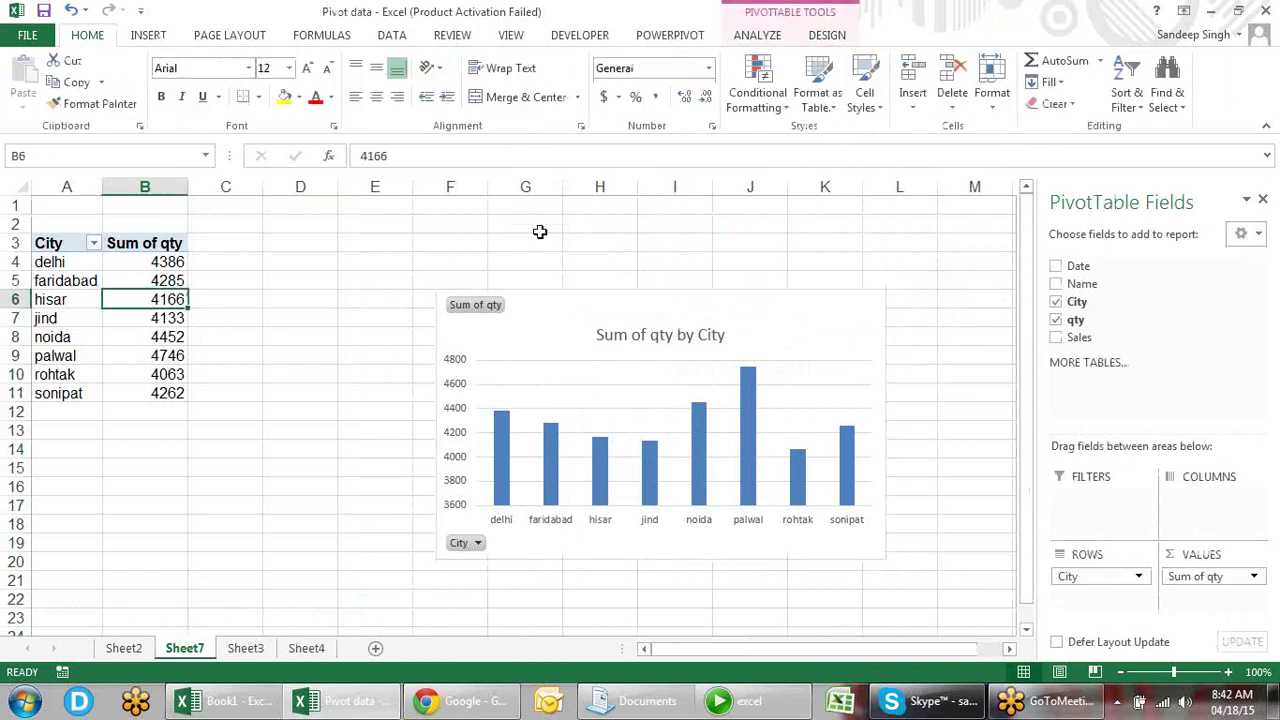
left_click(730, 345)
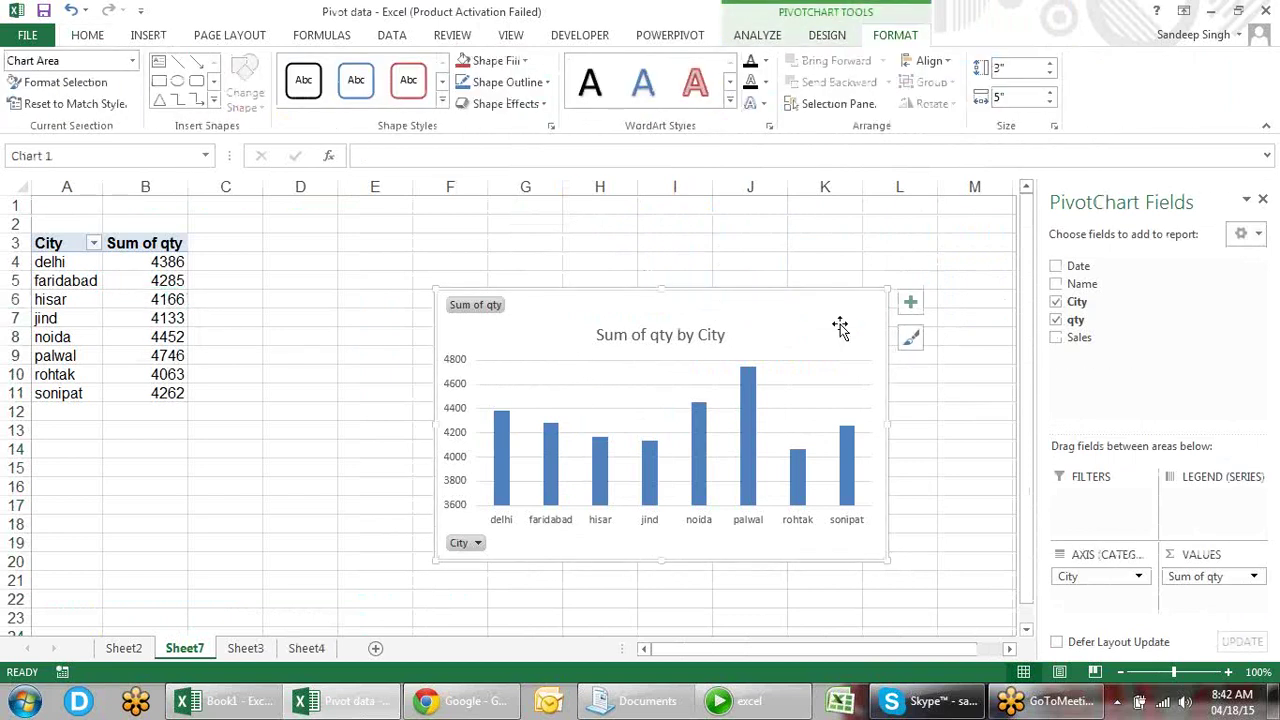
left_click(911, 303)
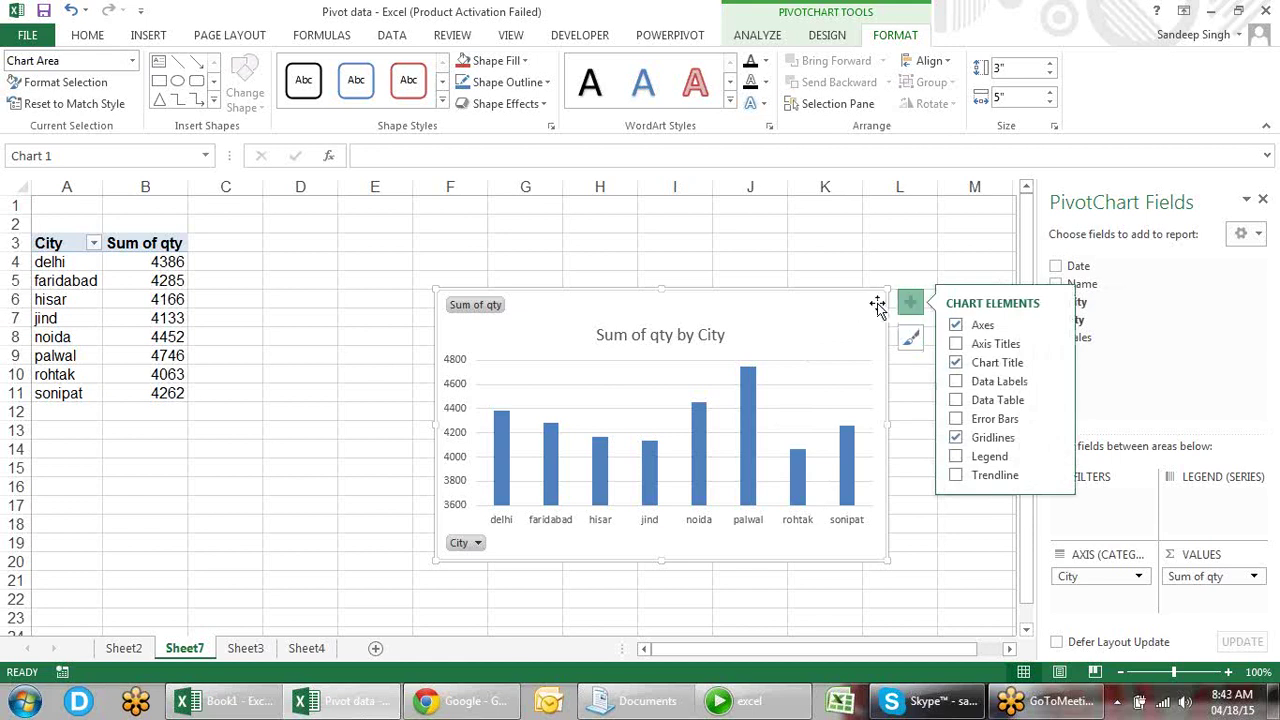
Step: Toggle axis titles, data labels, data table, error bars and legend on and off, leaving none added
left_click(957, 345)
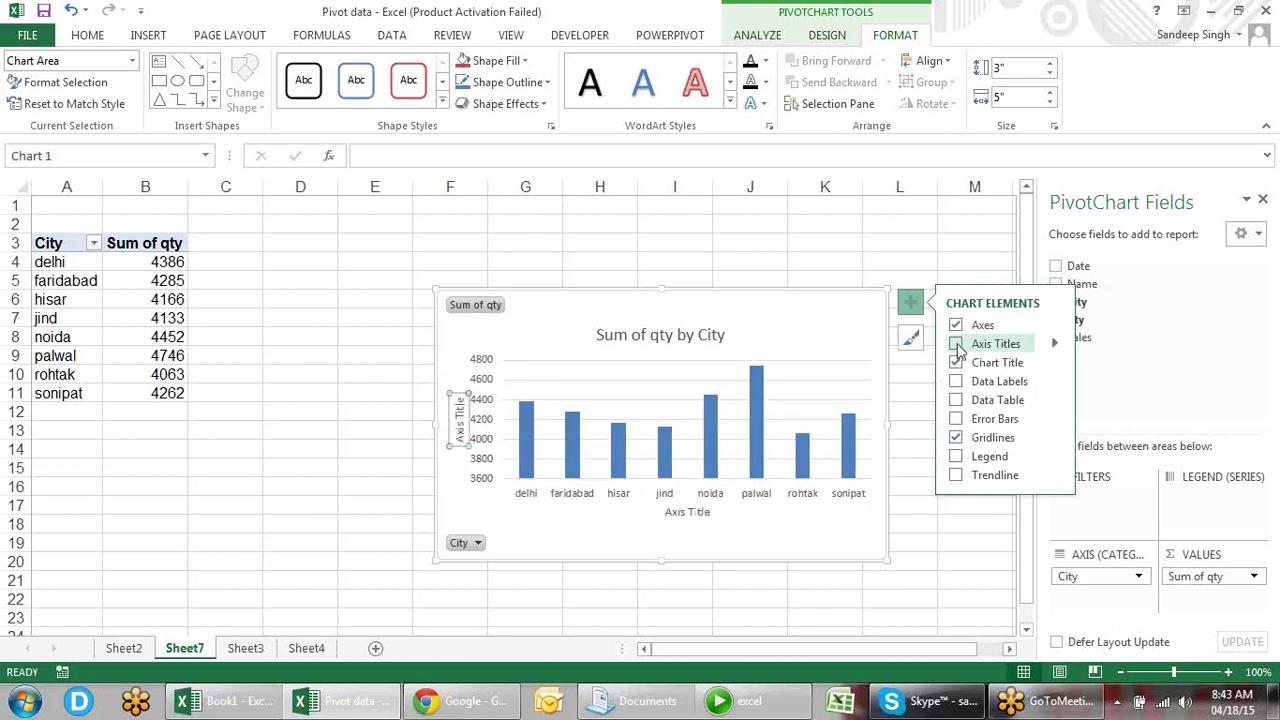
left_click(957, 345)
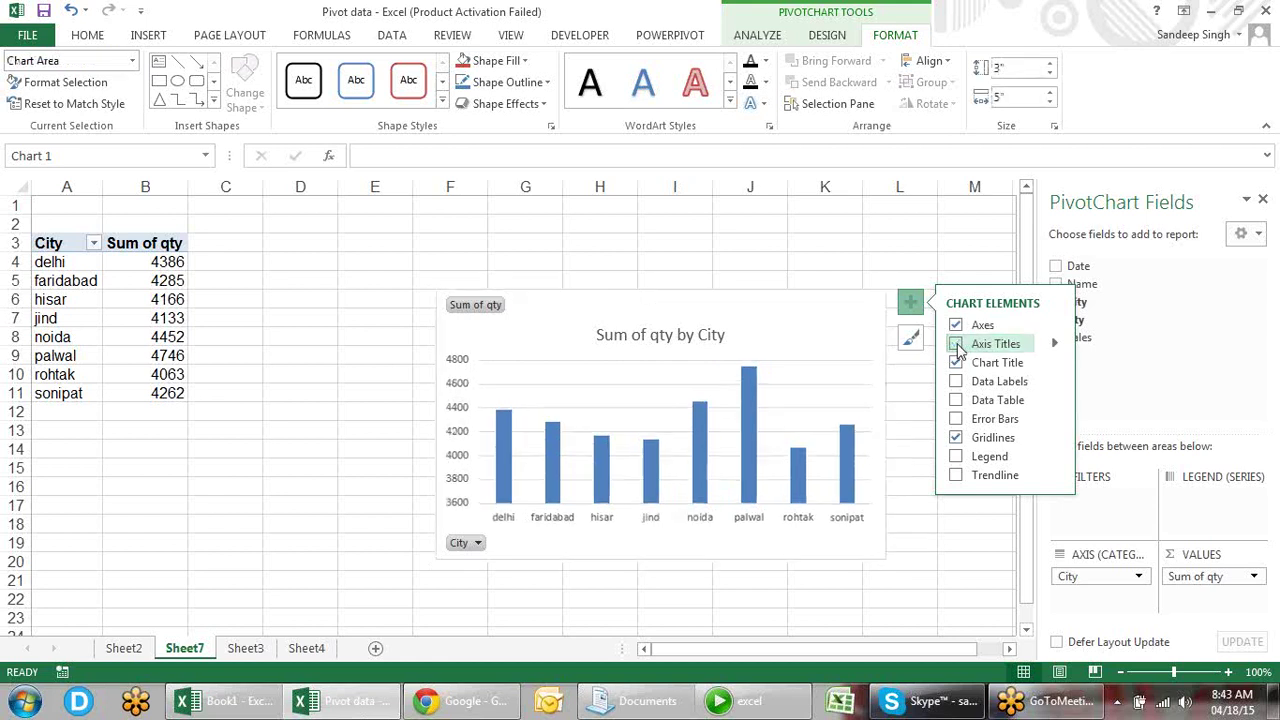
left_click(957, 345)
left_click(957, 345)
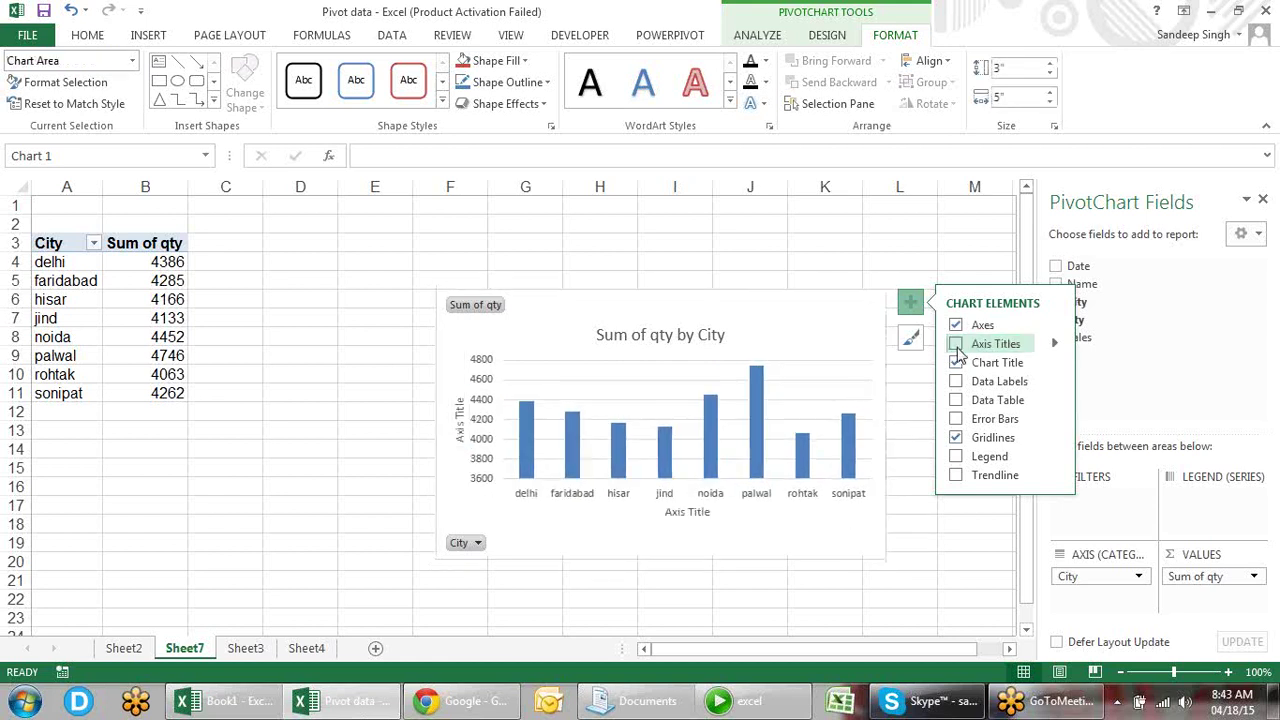
left_click(958, 382)
left_click(958, 382)
left_click(957, 400)
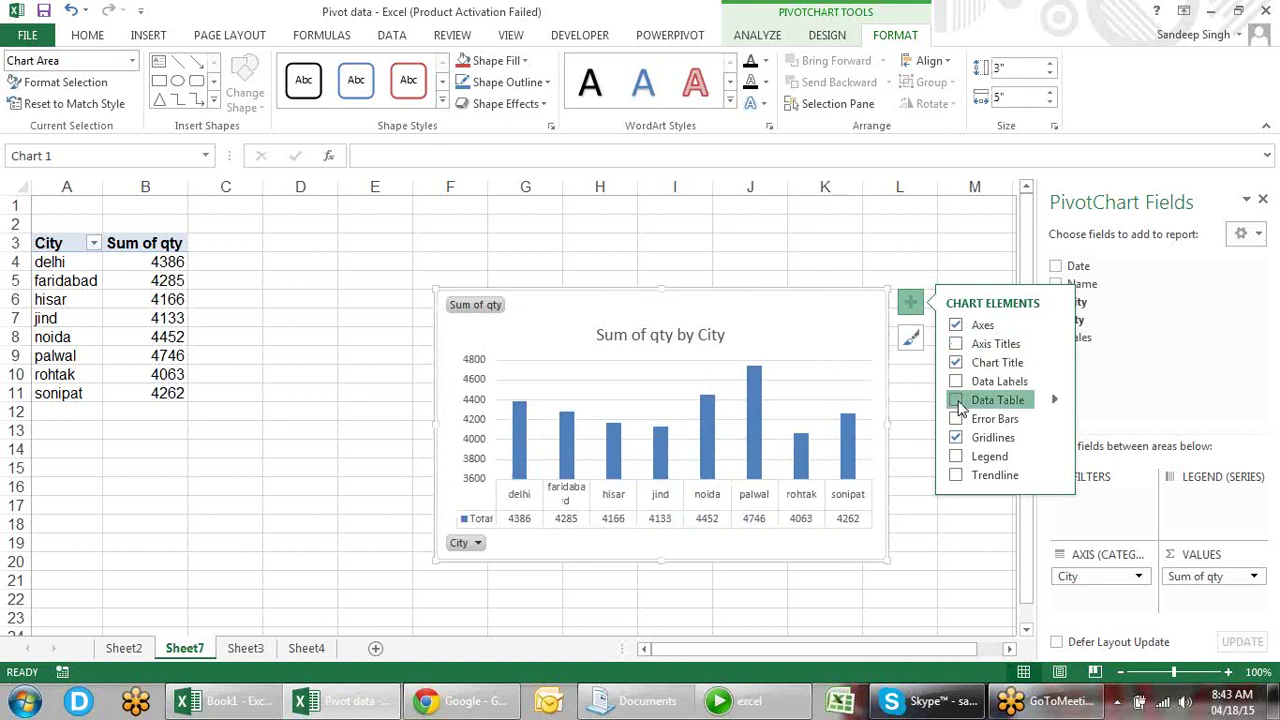
left_click(957, 400)
left_click(957, 419)
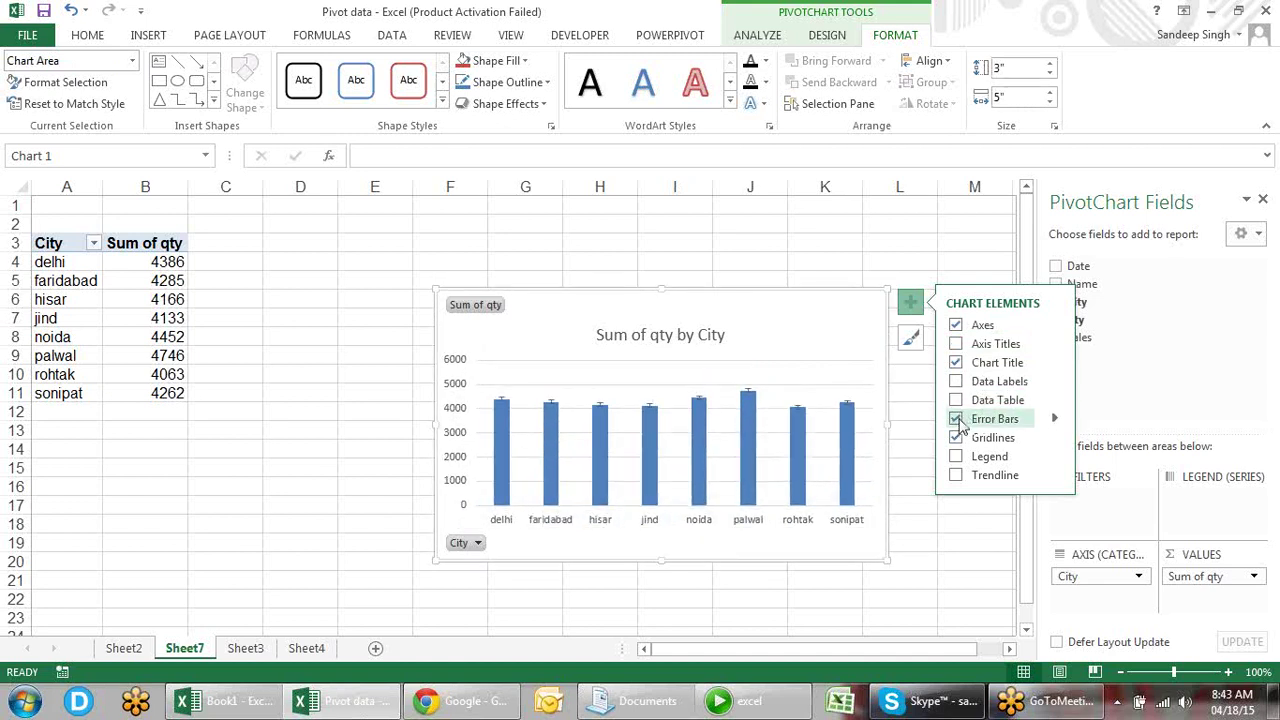
left_click(957, 419)
left_click(957, 457)
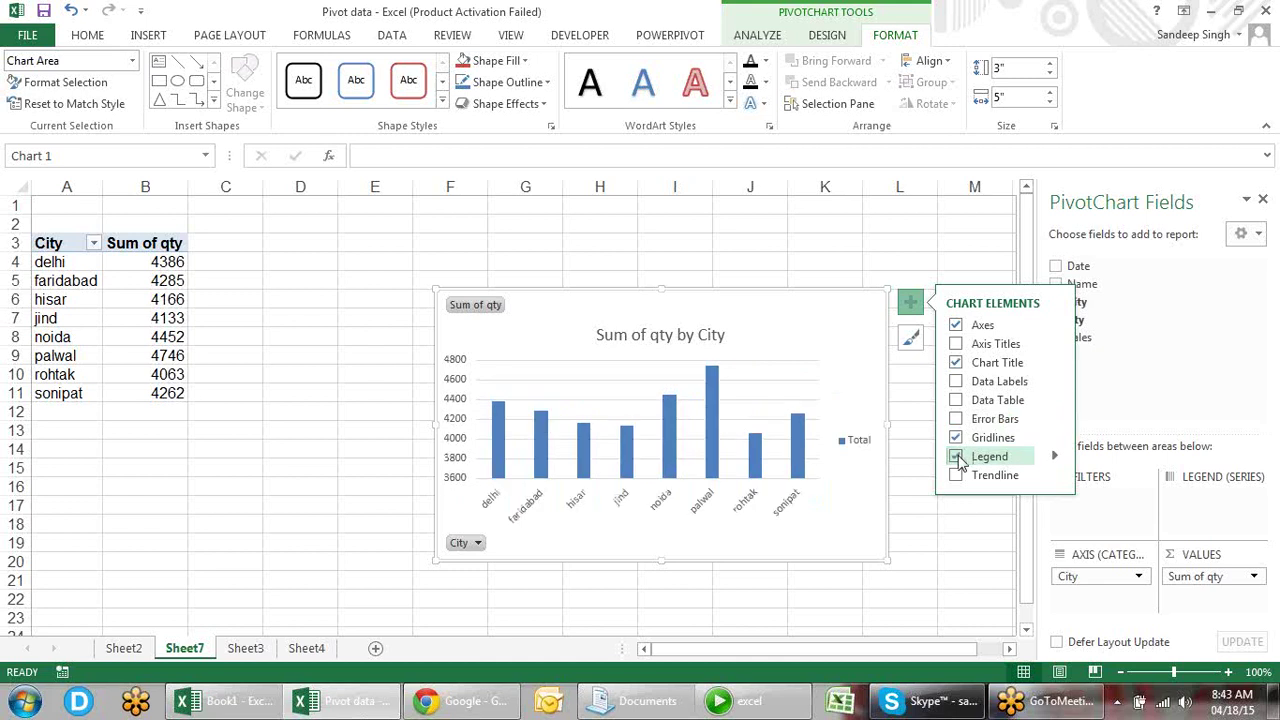
left_click(957, 457)
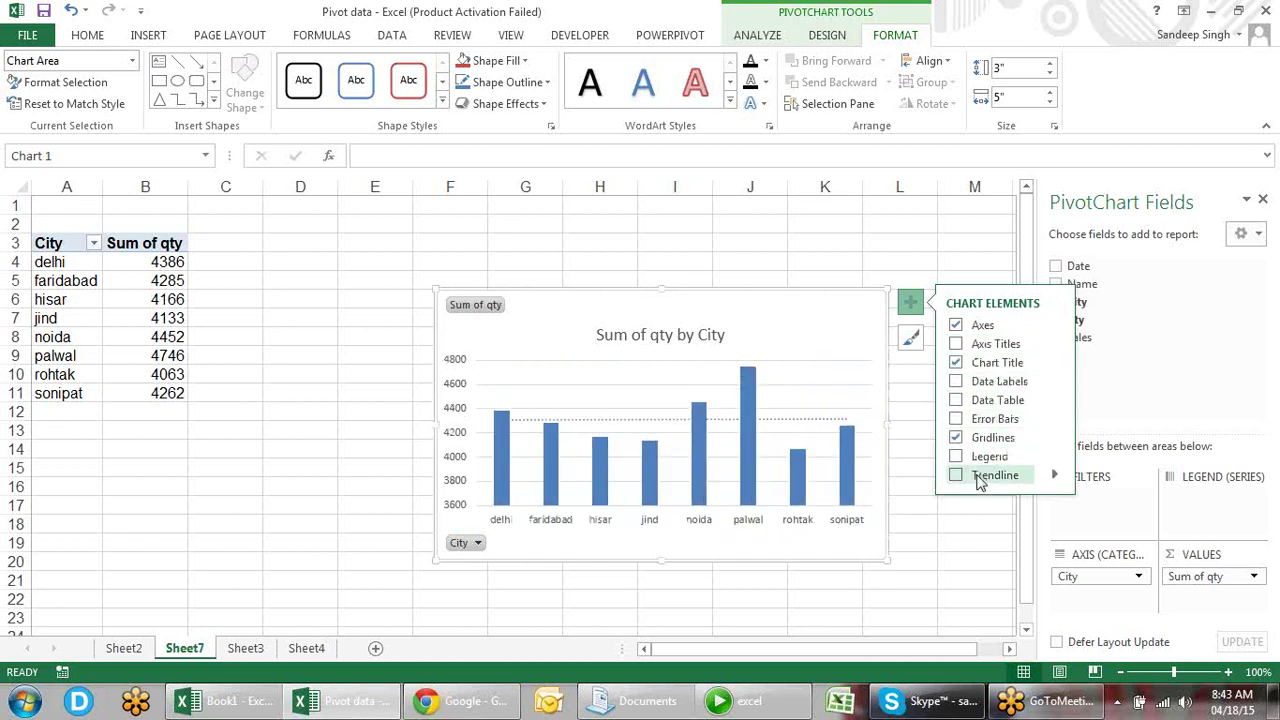
left_click(914, 342)
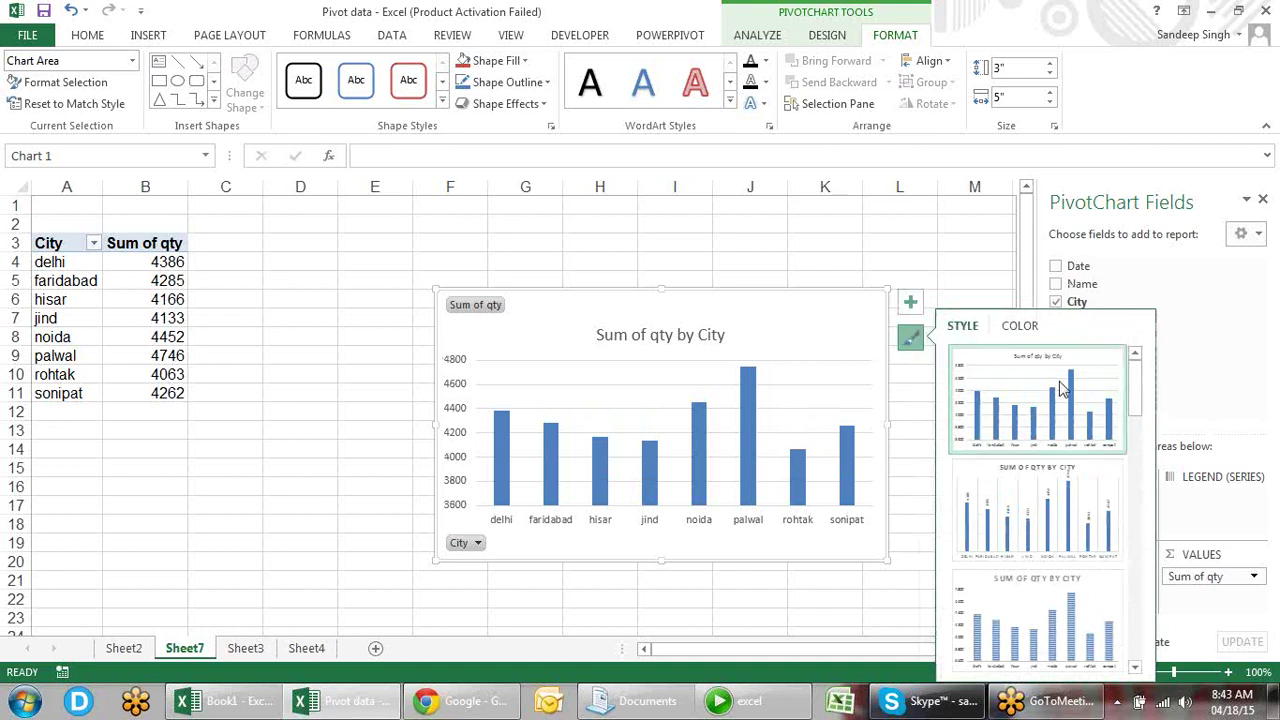
Step: Preview other chart styles and colour palettes, keep the plain blue columns, then reselect the PivotChart
scroll(1138, 410, "down", 1)
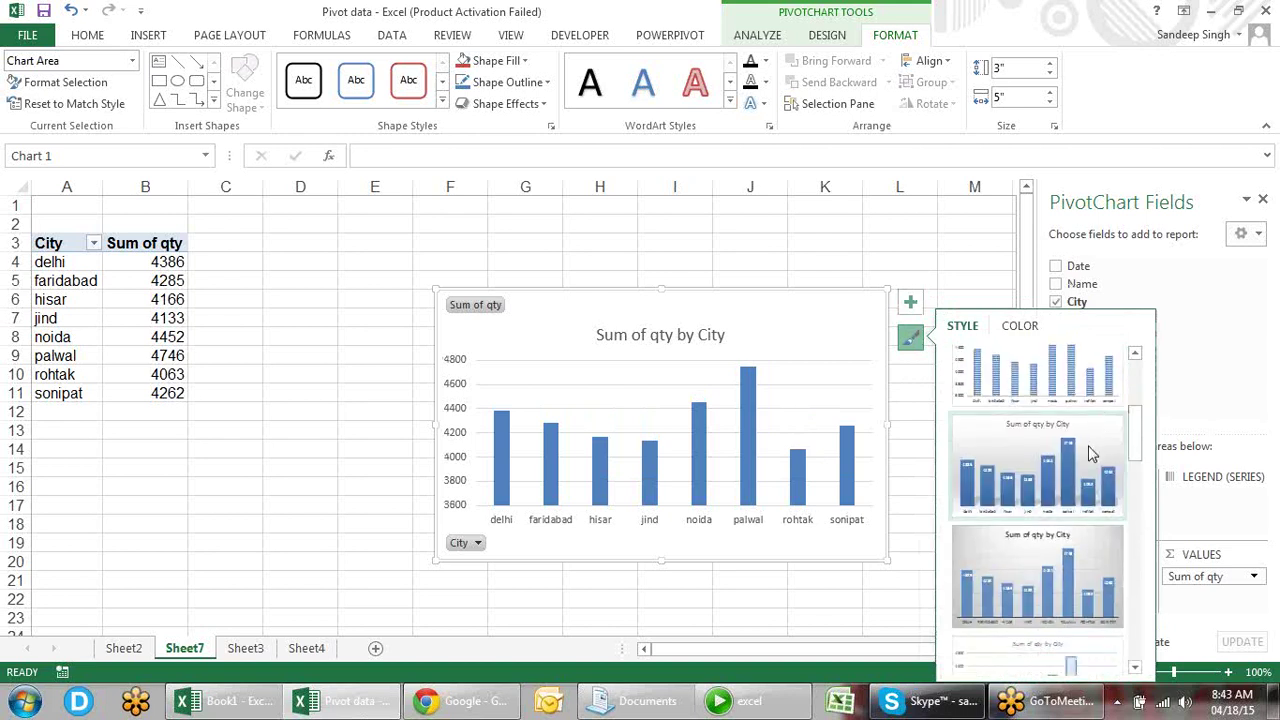
left_click(1095, 575)
scroll(1143, 443, "down", 2)
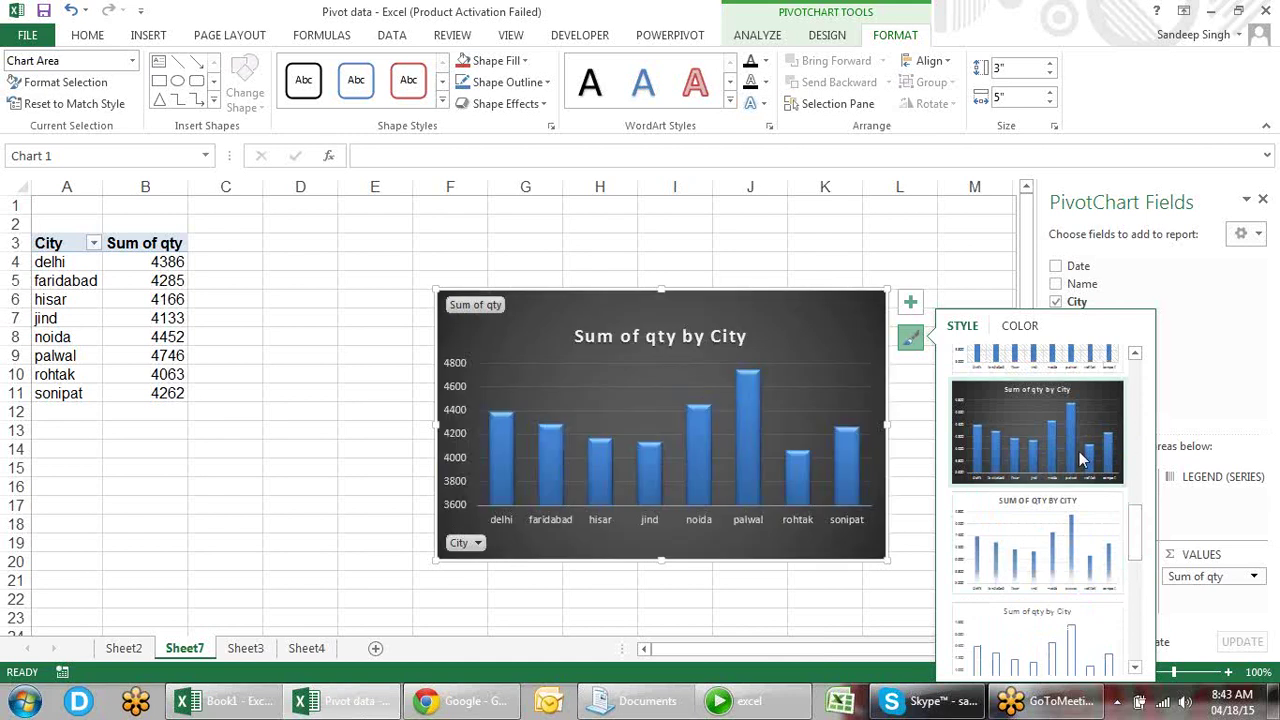
left_click(1021, 326)
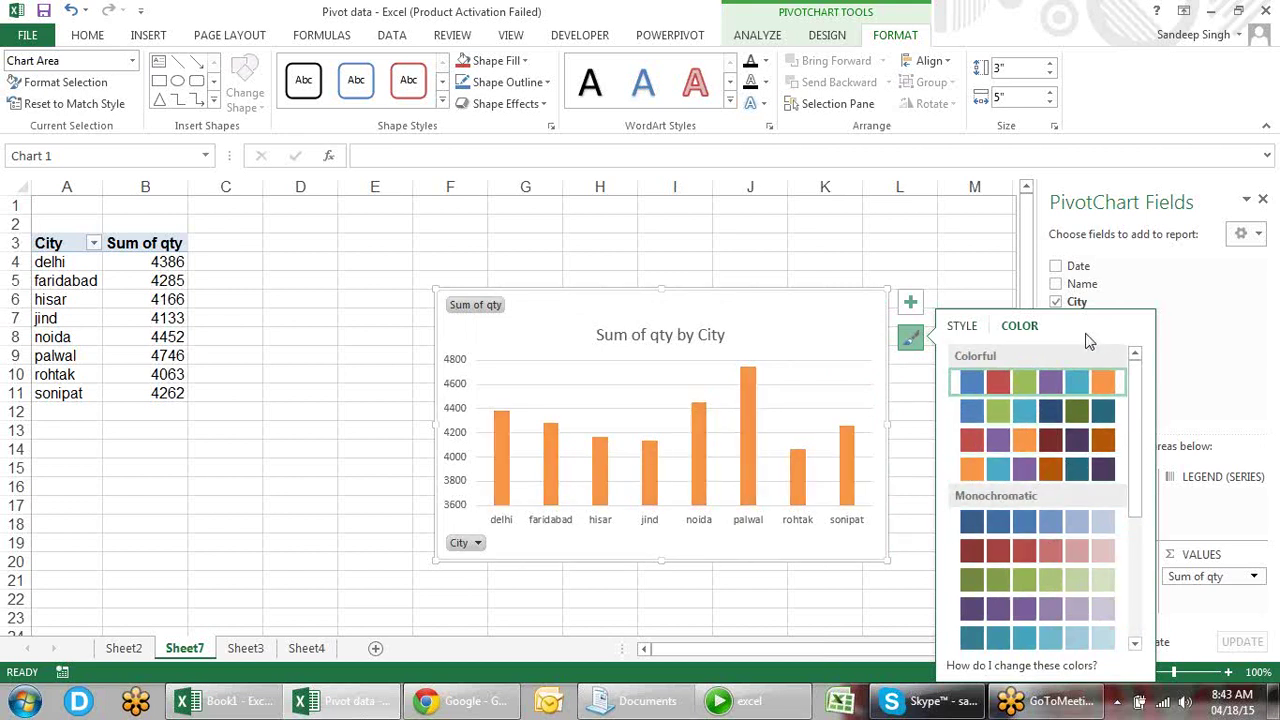
left_click(955, 257)
left_click(955, 257)
left_click(736, 322)
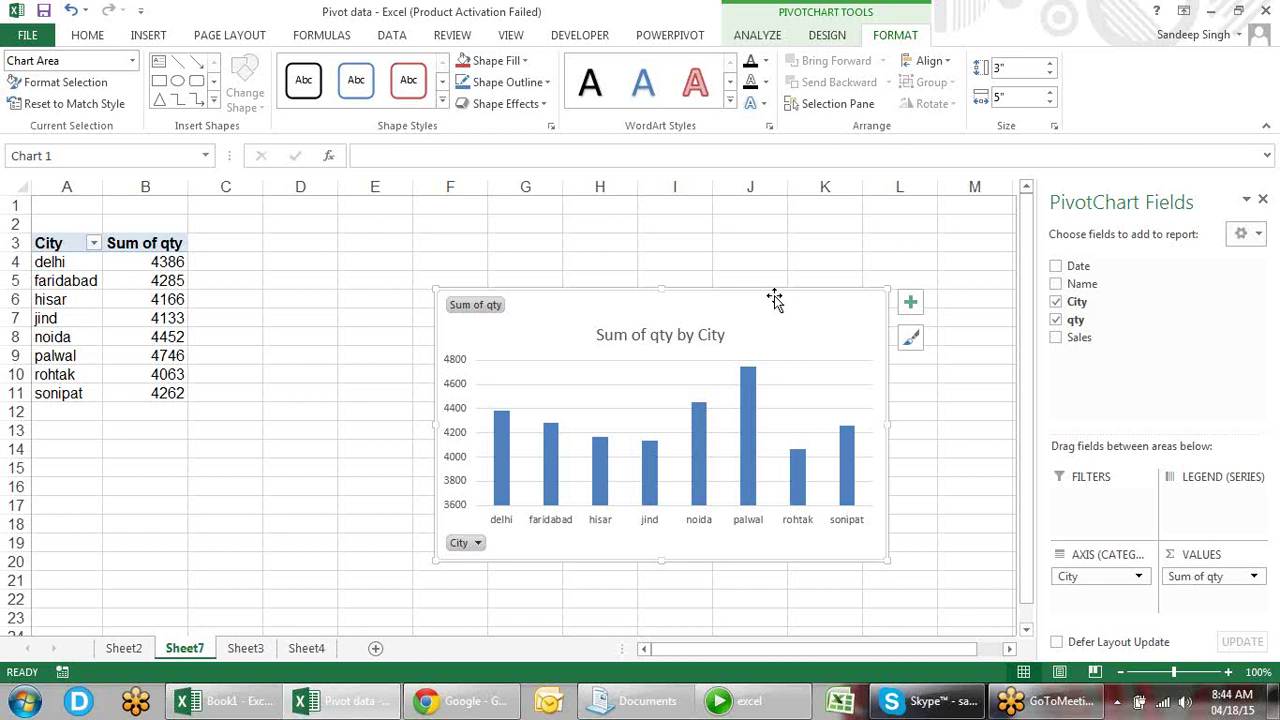
Step: Cycle through Sheet2, Sheet7, Sheet3 and Sheet4, return to Sheet2, and select cells G6 and E5
left_click(124, 647)
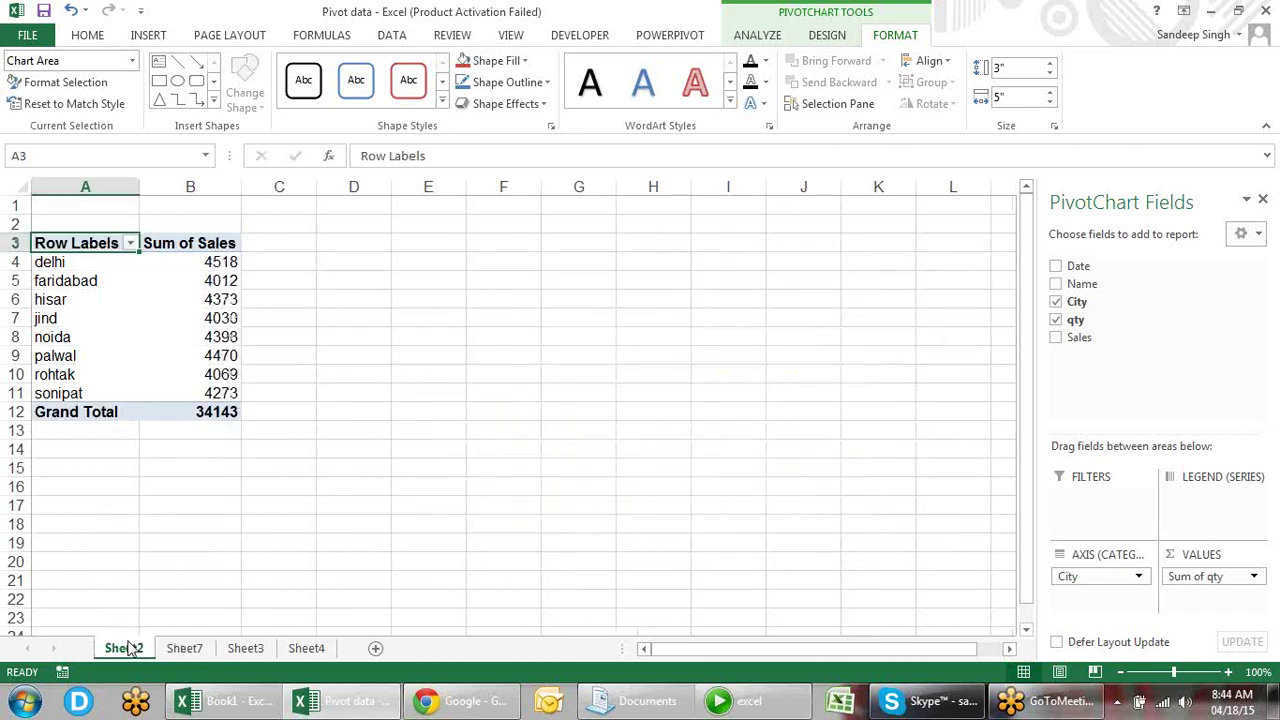
left_click(184, 648)
left_click(245, 648)
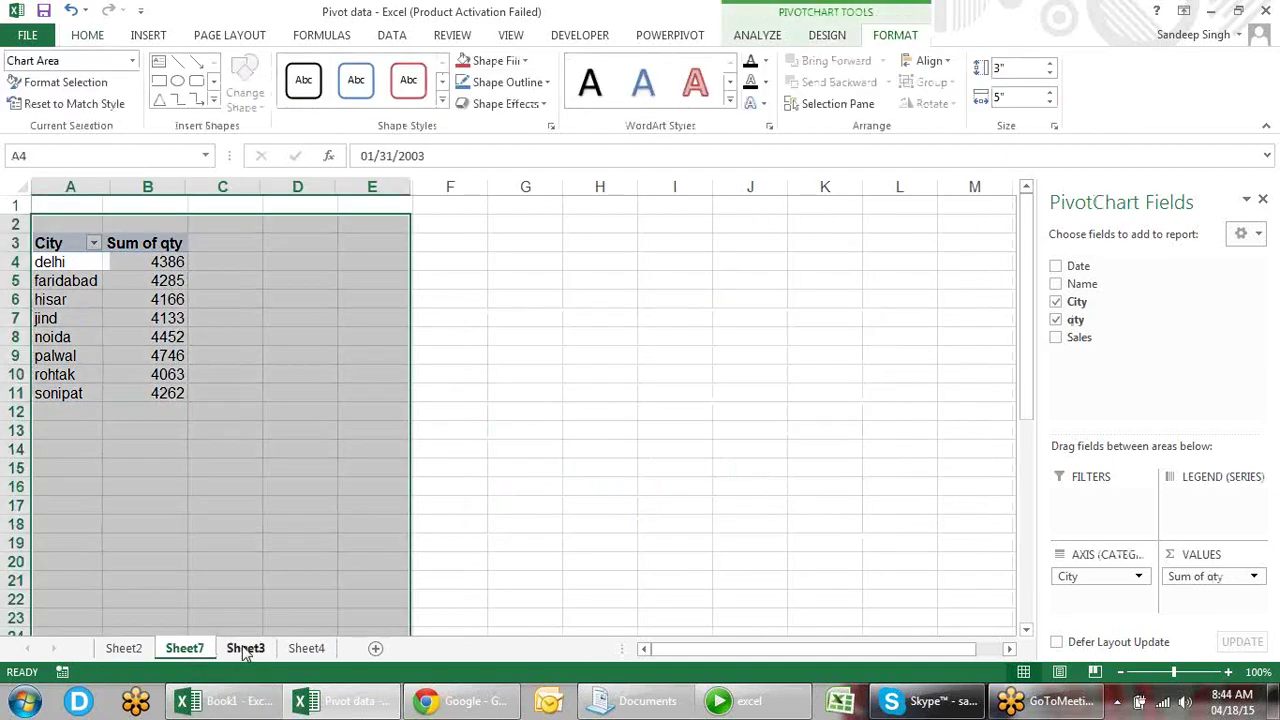
left_click(305, 648)
left_click(248, 648)
left_click(186, 648)
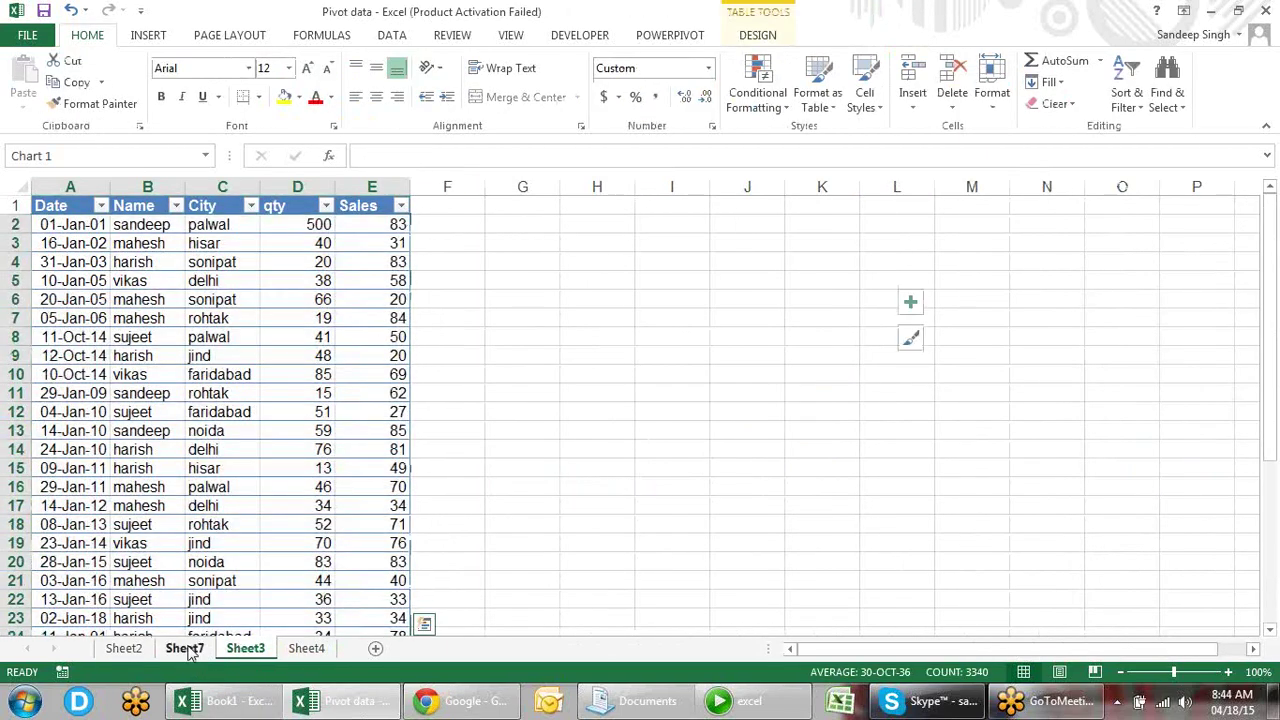
left_click(140, 649)
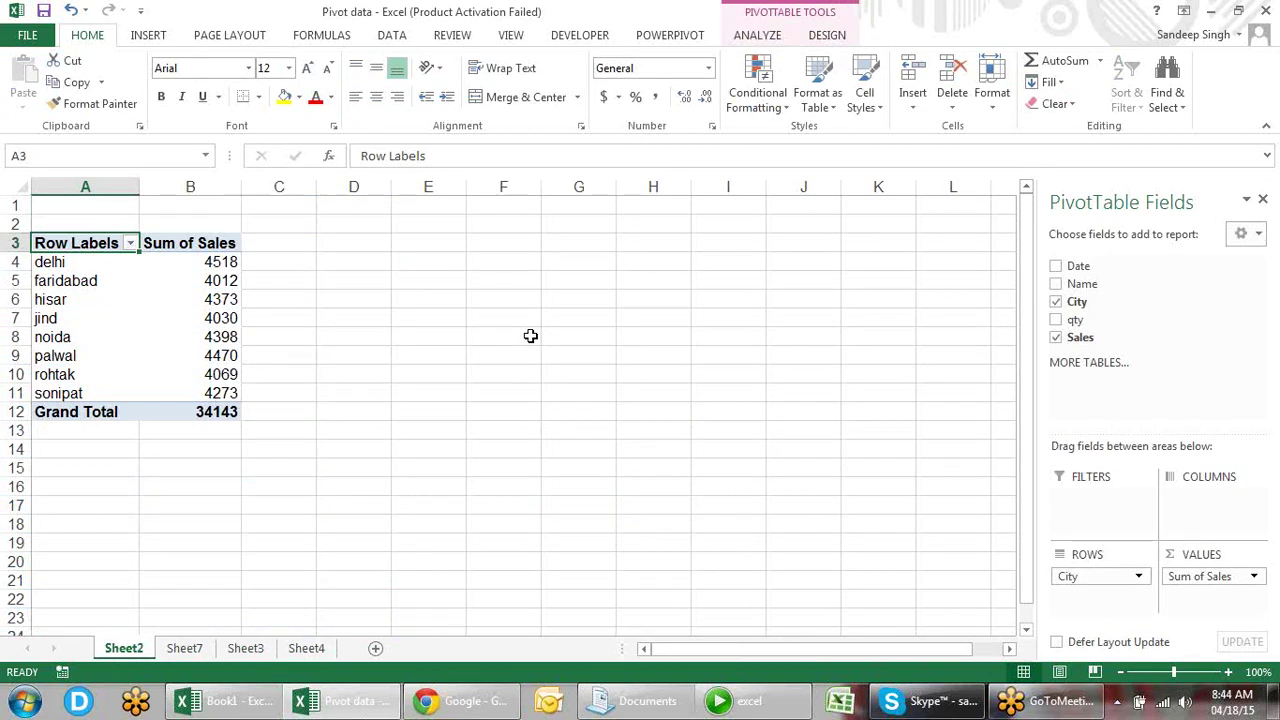
left_click(574, 304)
left_click(424, 279)
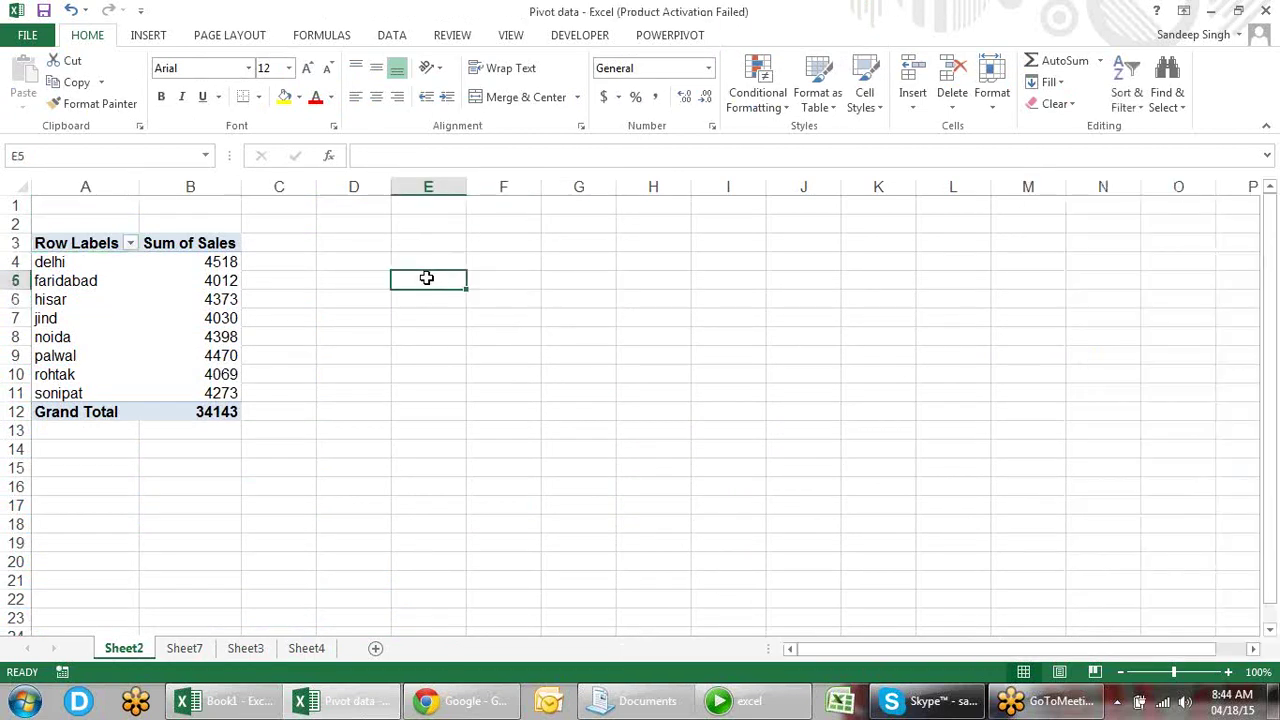
left_click(321, 36)
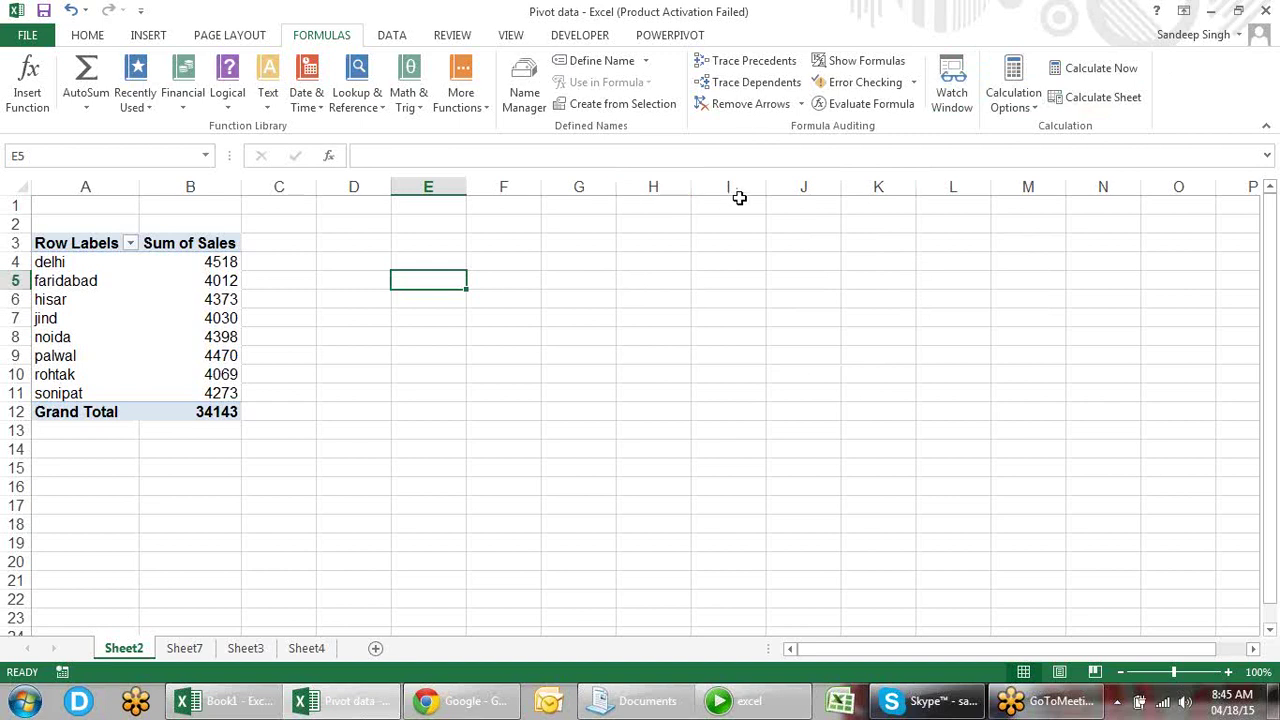
left_click(753, 256)
left_click(486, 261)
left_click(340, 256)
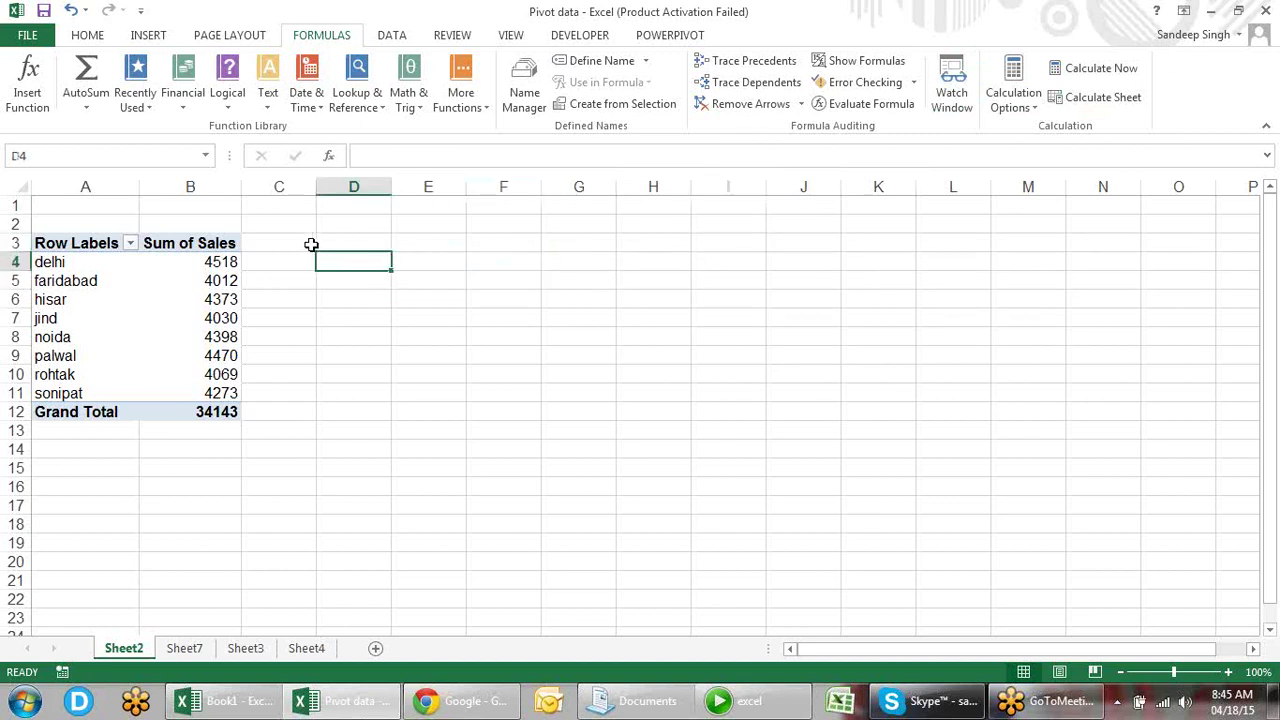
left_click(310, 244)
left_click(456, 239)
left_click(650, 256)
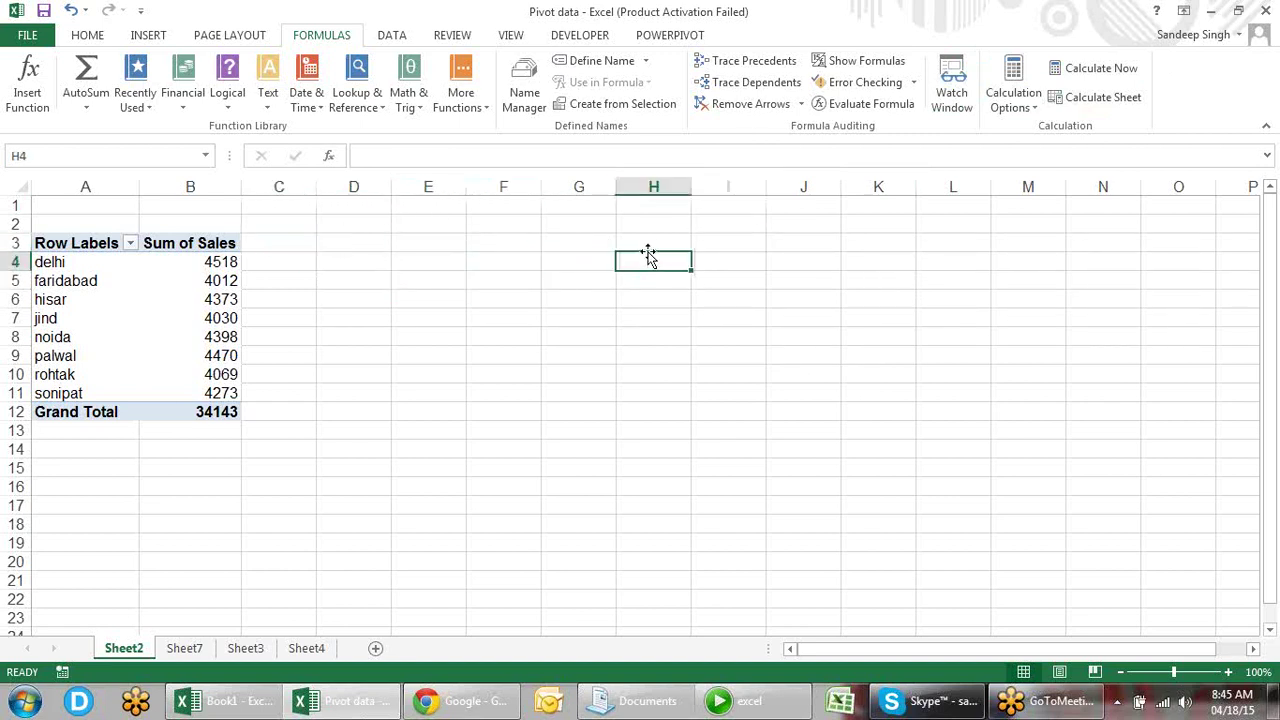